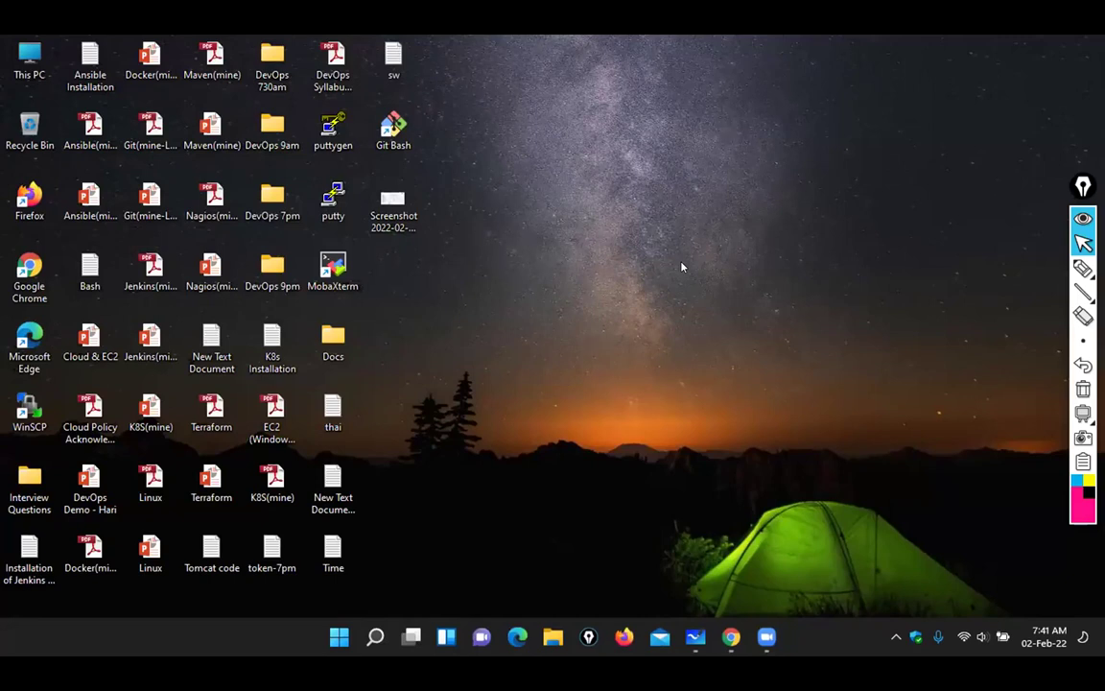
Switch to Microsoft Whiteboard and briefly check the system calendar for February 2022
left_click(697, 637)
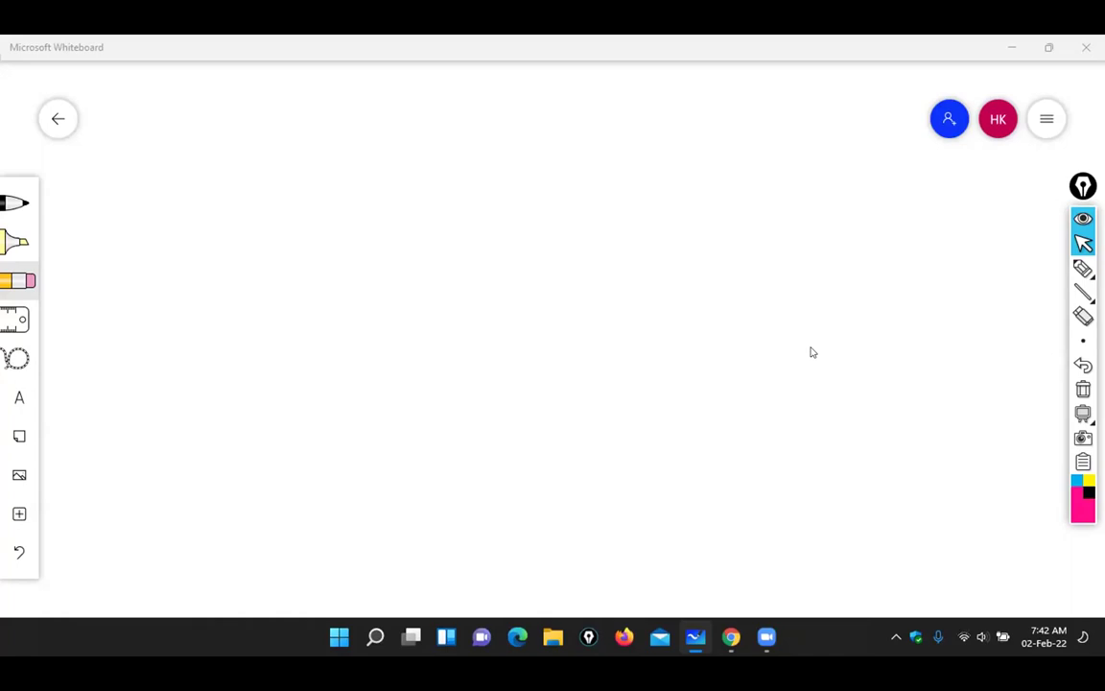
left_click(1043, 644)
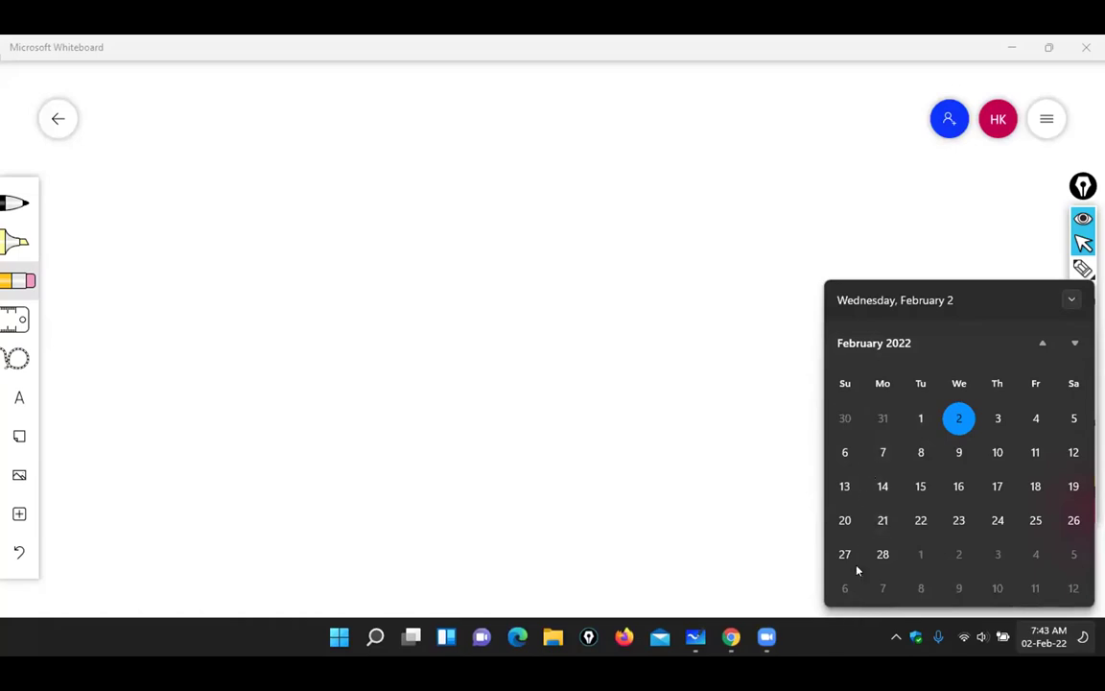
left_click(829, 652)
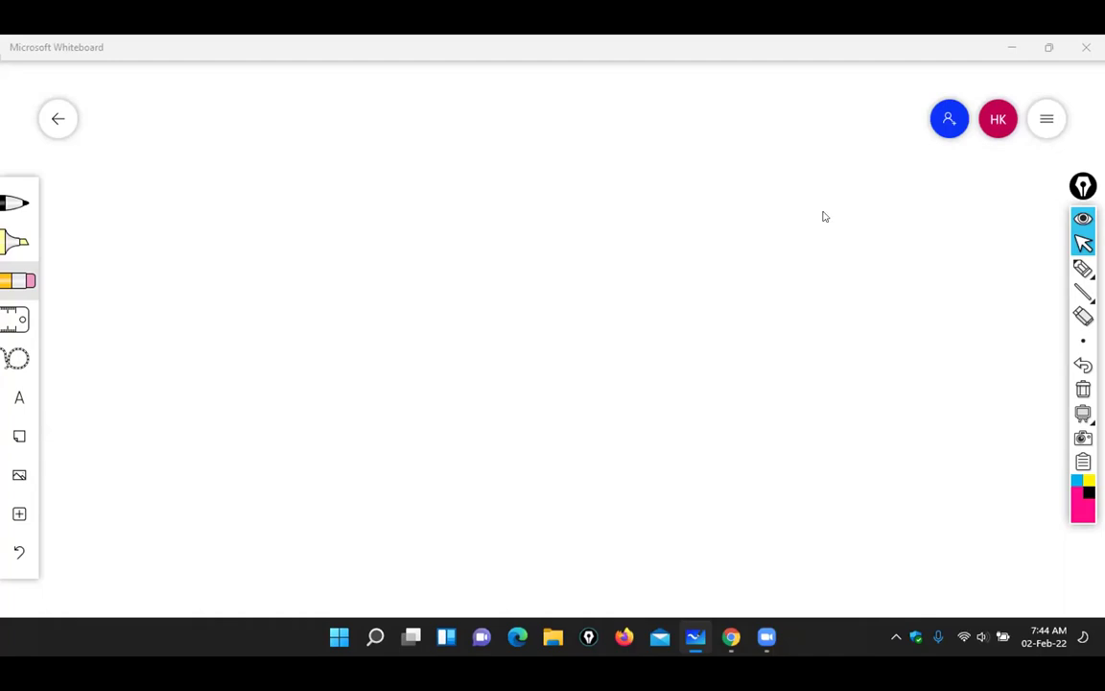
key("XF86MonBrightnessUp")
key("XF86MonBrightnessDown")
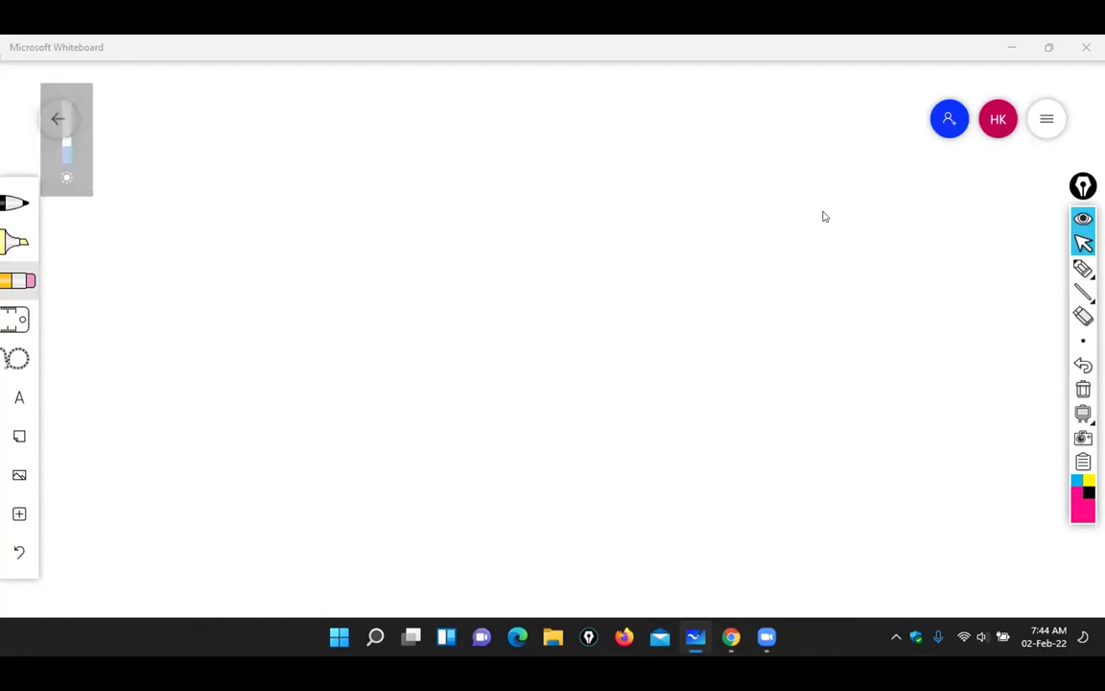
Handwrite "RDP" in pink on the board with "SSH" below it, and underline "SSH" twice
left_click(1009, 269)
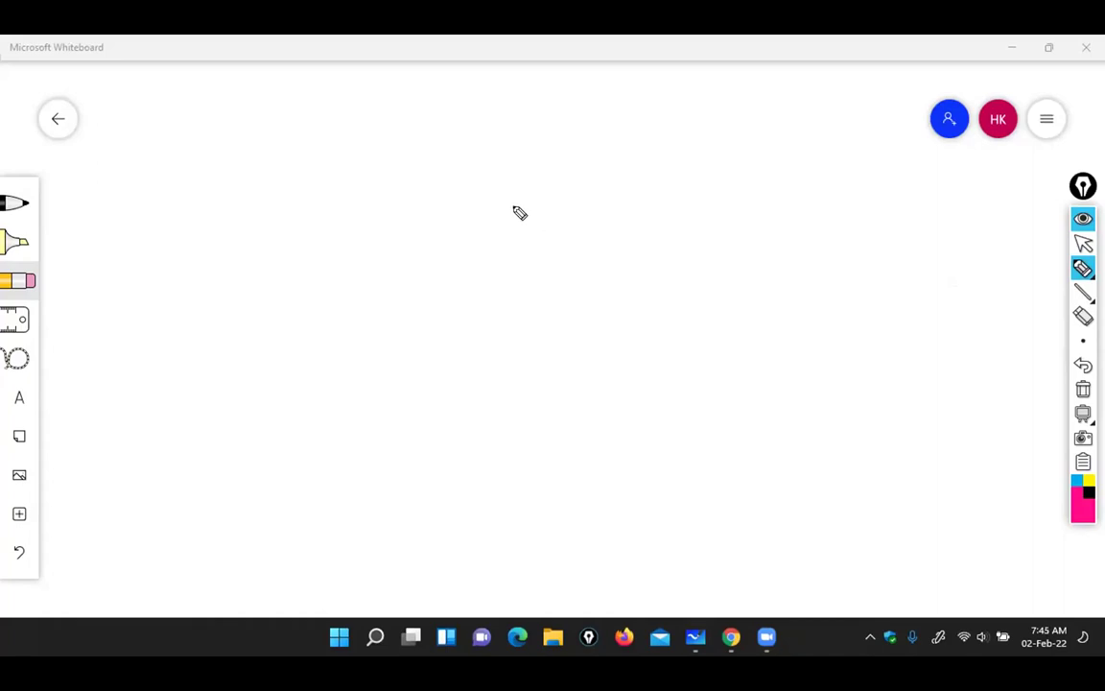
mouse_move(533, 190)
left_mouse_down()
mouse_move(562, 217)
mouse_move(606, 212)
left_mouse_up()
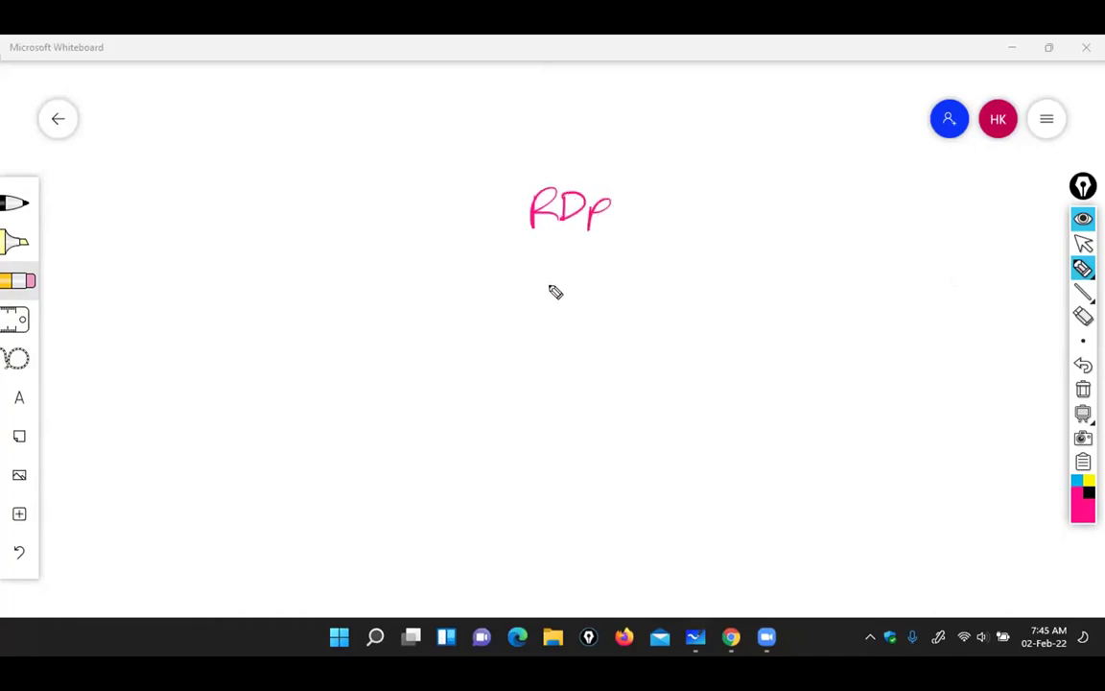
mouse_move(572, 279)
left_mouse_down()
mouse_move(543, 306)
mouse_move(573, 305)
left_mouse_up()
left_click_drag(607, 280, 633, 305)
left_click_drag(608, 291, 629, 290)
left_click_drag(536, 337, 658, 314)
left_click_drag(512, 356, 654, 323)
Draw a rectangle across from "RDP" and two slanted strokes leading from "RDP" toward it
left_click_drag(621, 214, 691, 192)
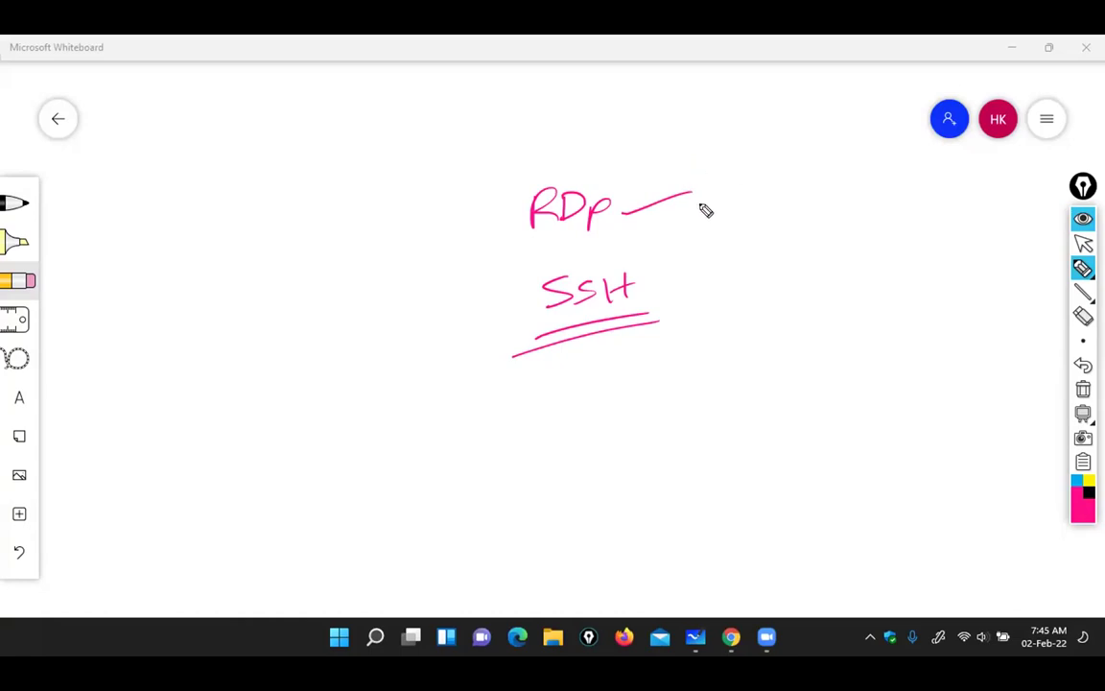
left_click_drag(762, 178, 873, 166)
left_click_drag(770, 250, 892, 229)
left_click_drag(881, 165, 883, 230)
left_click_drag(765, 175, 774, 259)
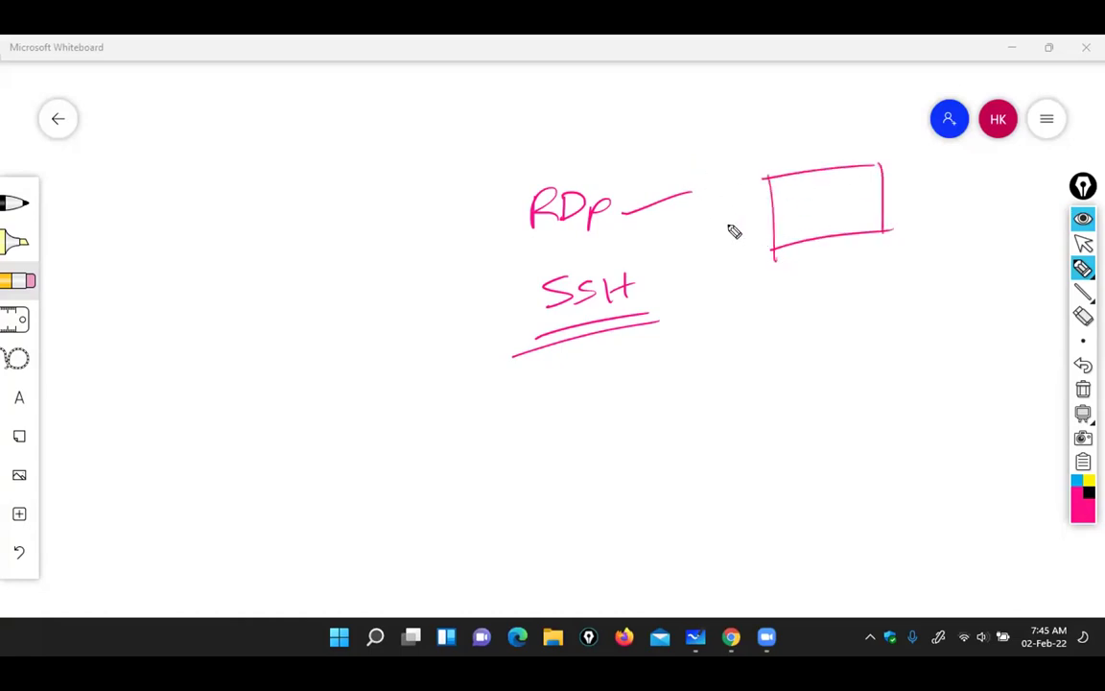
left_click_drag(601, 190, 686, 151)
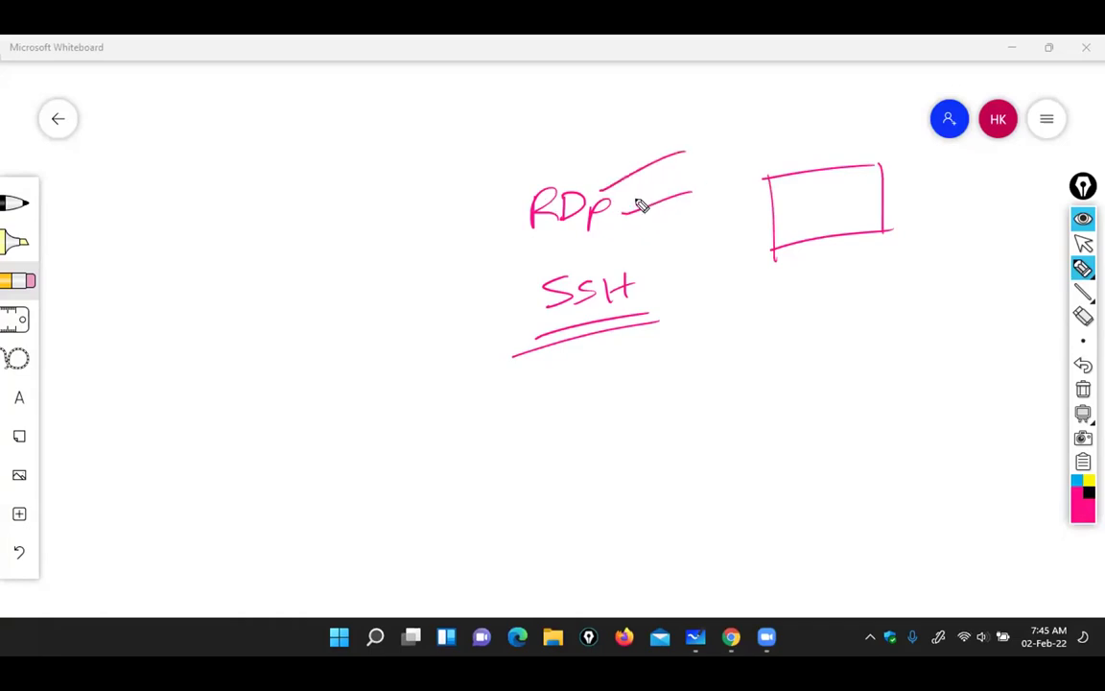
Draw a second rectangle below the first one and a stroke leading from "SSH" toward it
left_click_drag(773, 309, 875, 303)
left_click_drag(775, 376, 892, 372)
left_click_drag(881, 305, 880, 384)
left_click_drag(775, 308, 777, 384)
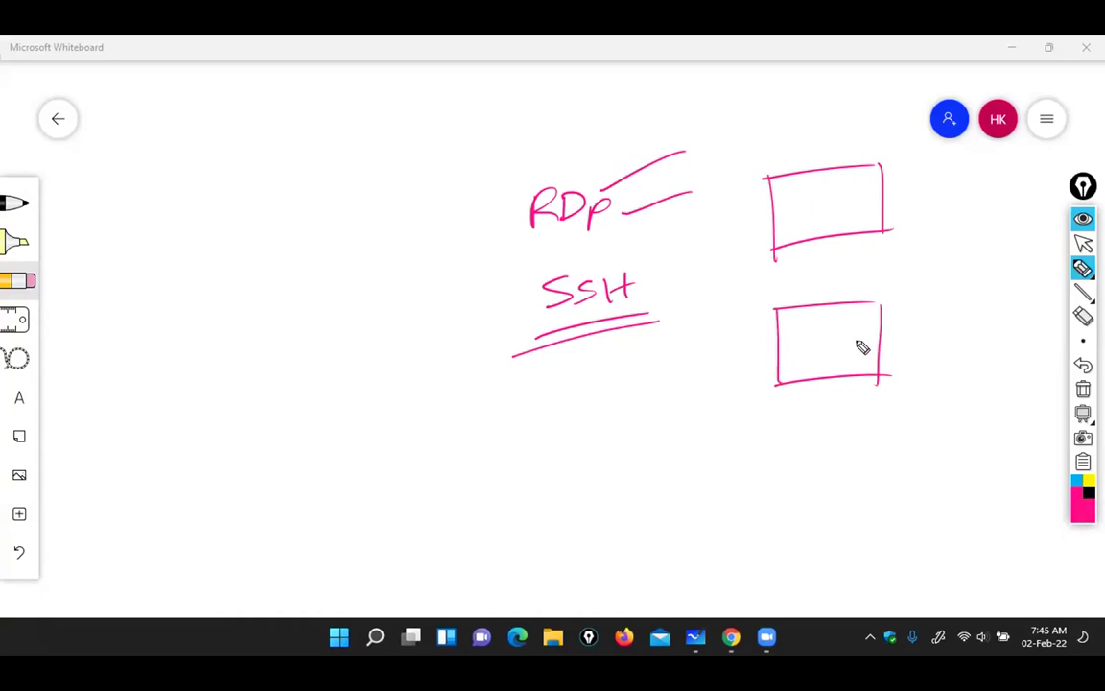
left_click_drag(641, 294, 723, 274)
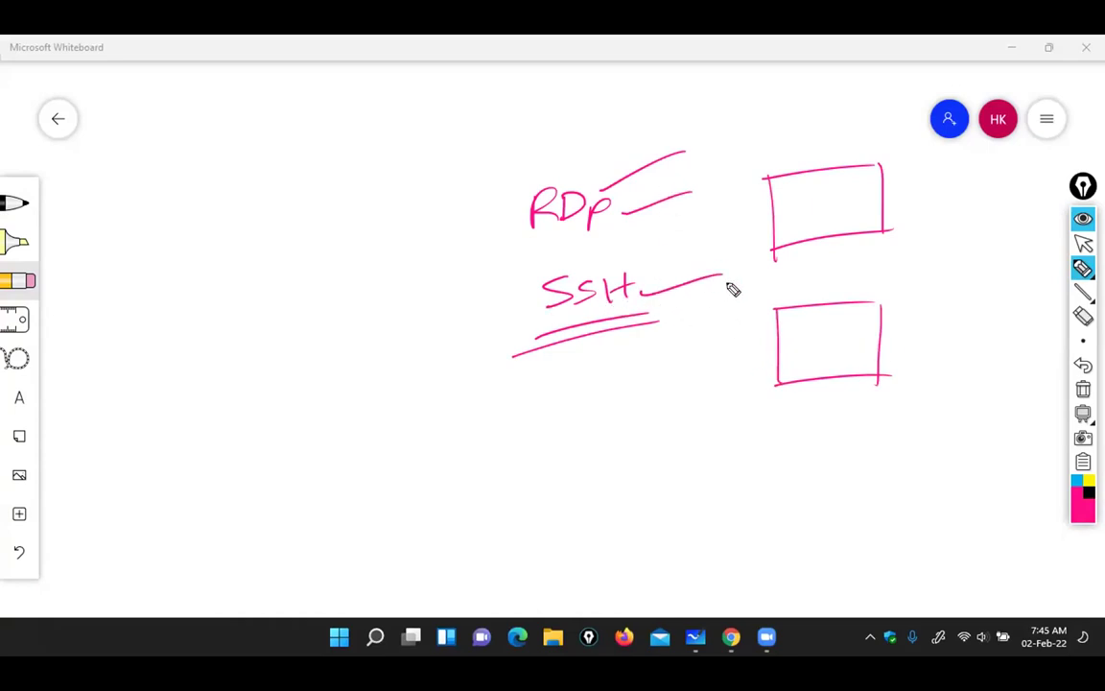
Write the port numbers beside the strokes: 22 for SSH and 3389 for RDP
mouse_move(714, 288)
left_mouse_down()
mouse_move(735, 304)
mouse_move(764, 299)
left_mouse_up()
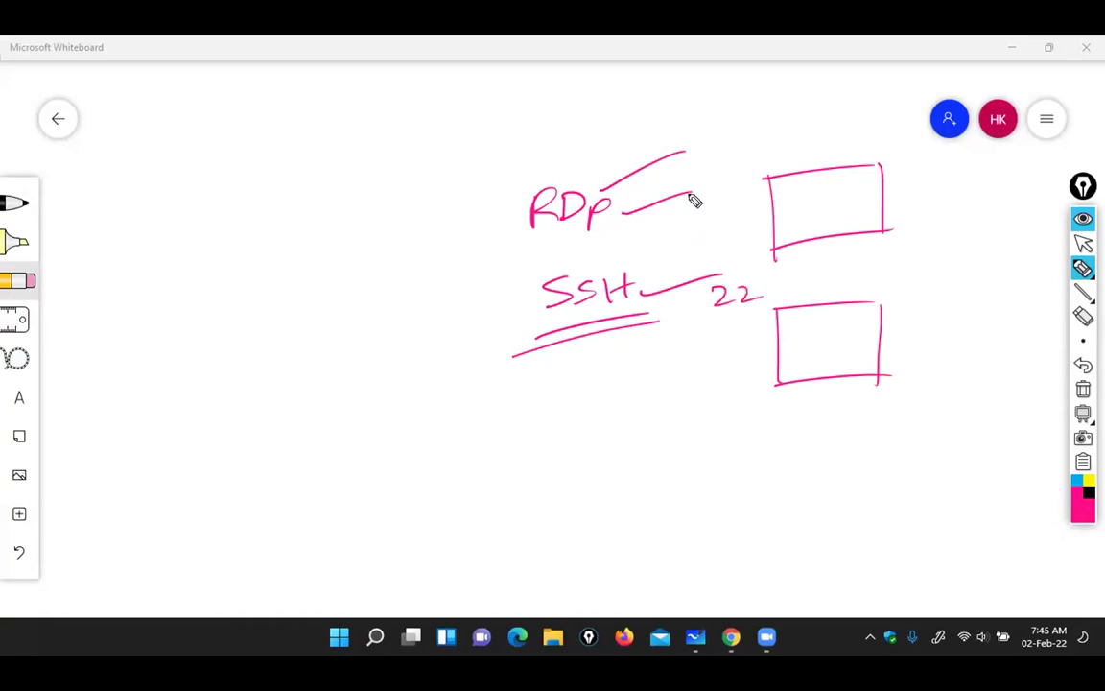
mouse_move(707, 155)
left_mouse_down()
mouse_move(718, 169)
mouse_move(705, 176)
left_mouse_up()
left_click_drag(731, 149, 732, 174)
left_click_drag(779, 140, 812, 168)
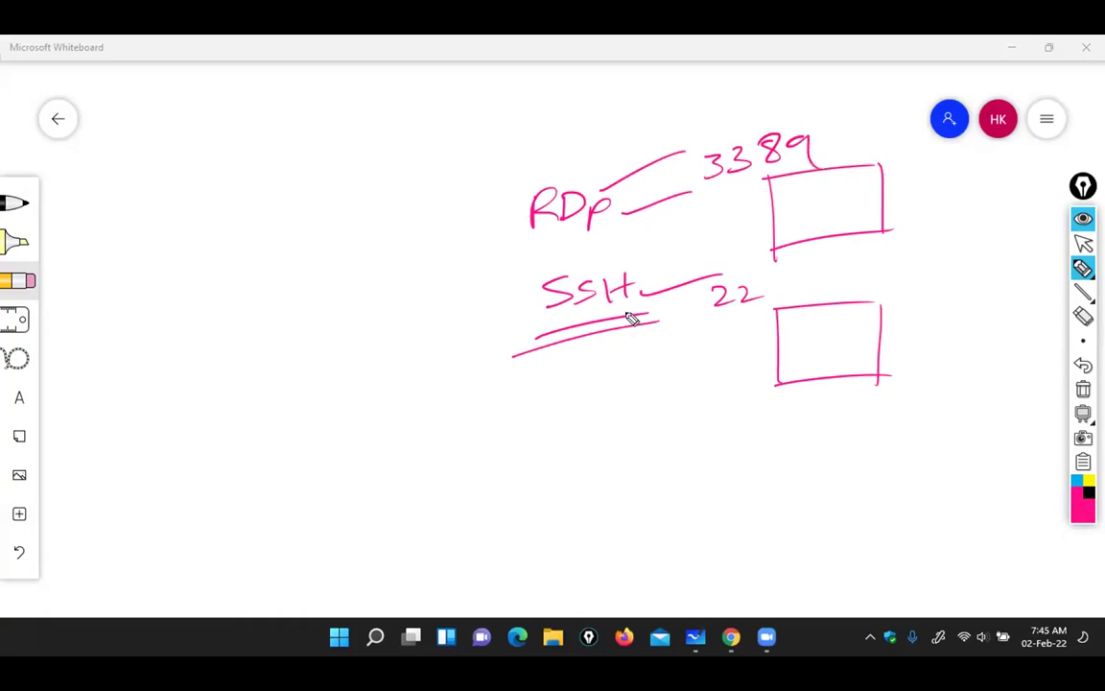
Clear all the RDP and SSH pen annotations and return to the normal pointer
left_click(1083, 388)
left_click(1083, 245)
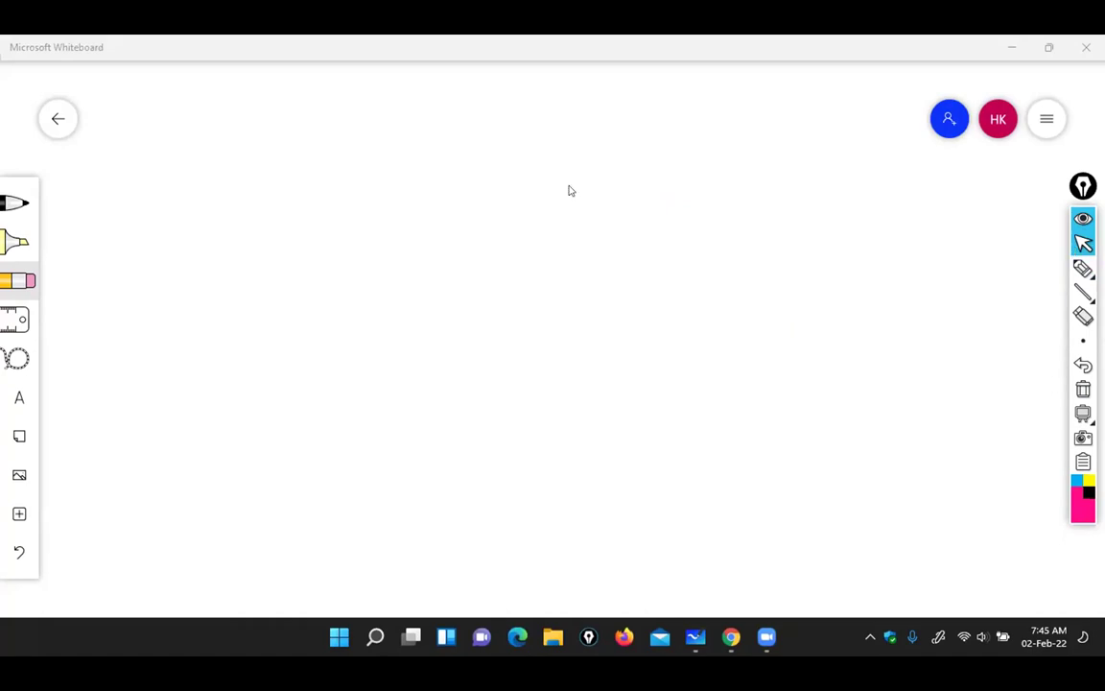
Handwrite "web server" with the pen, put a tick-like stroke before it and underline it
left_click(1083, 269)
mouse_move(476, 175)
left_mouse_down()
mouse_move(578, 195)
mouse_move(674, 177)
left_mouse_up()
left_click_drag(376, 184, 484, 146)
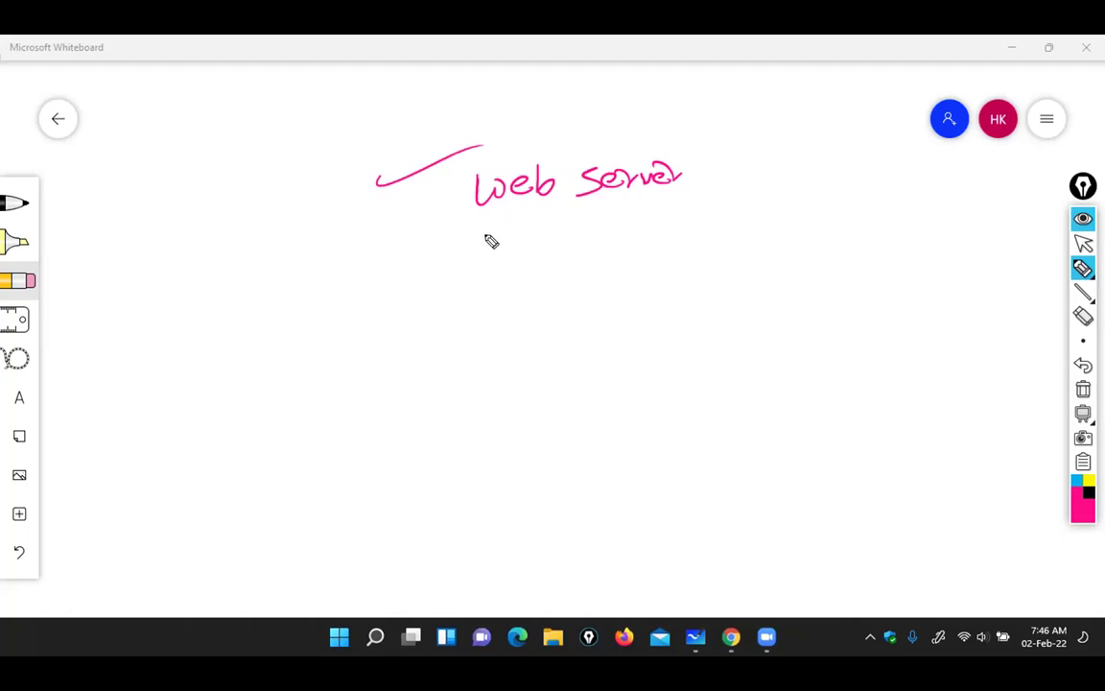
left_click_drag(455, 228, 713, 204)
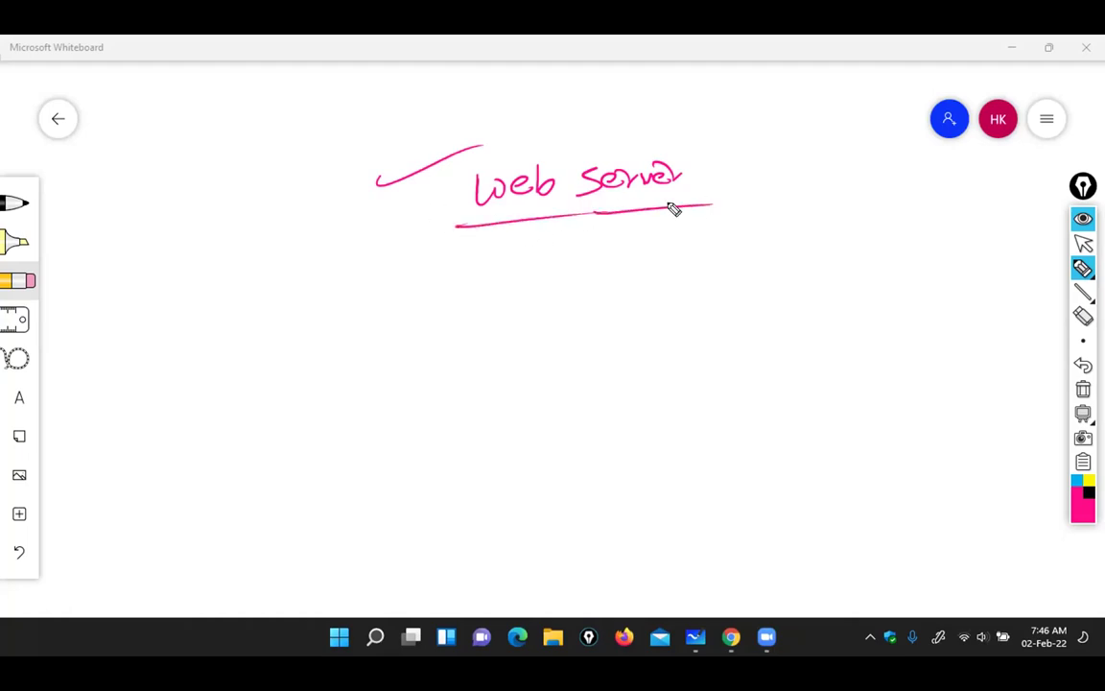
Erase the "web server" annotation and switch back to the normal pointer
key("ctrl+shift+x")
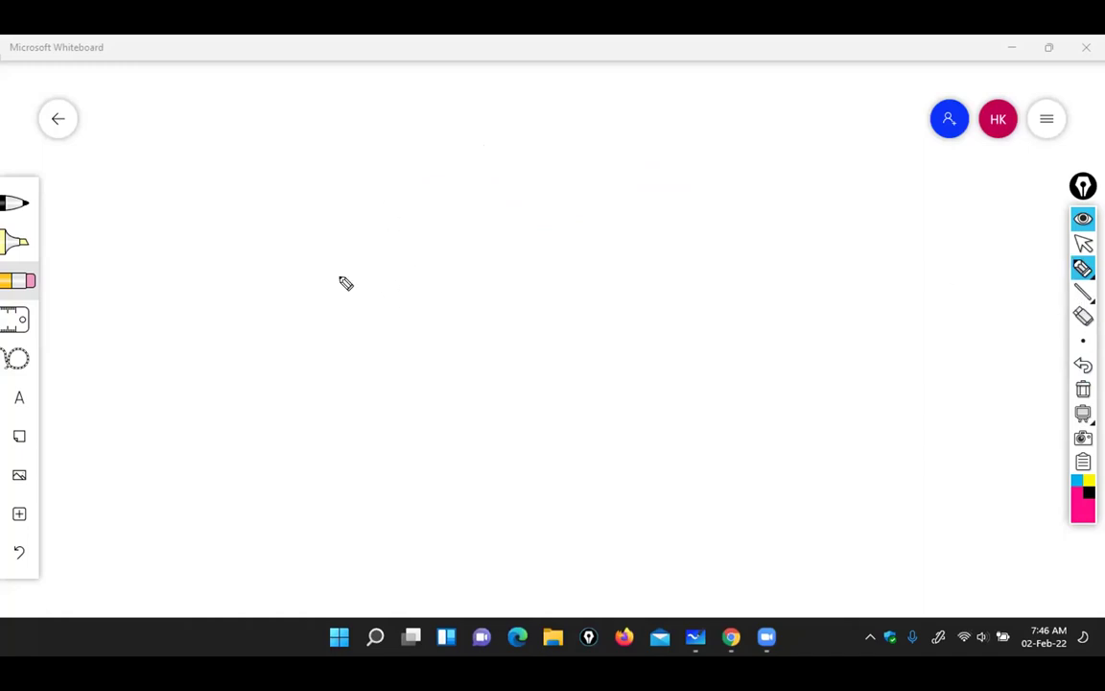
left_click(1084, 243)
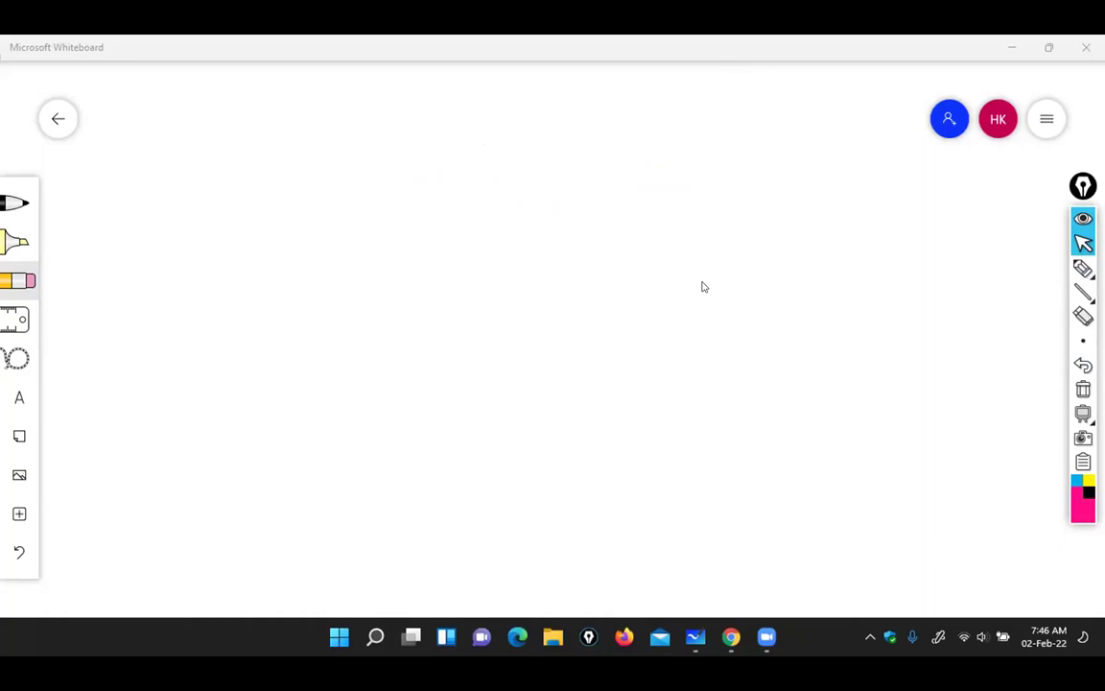
Draw a large pen rectangle, label it "laptop" underneath and write "Google" inside it
left_click(1083, 268)
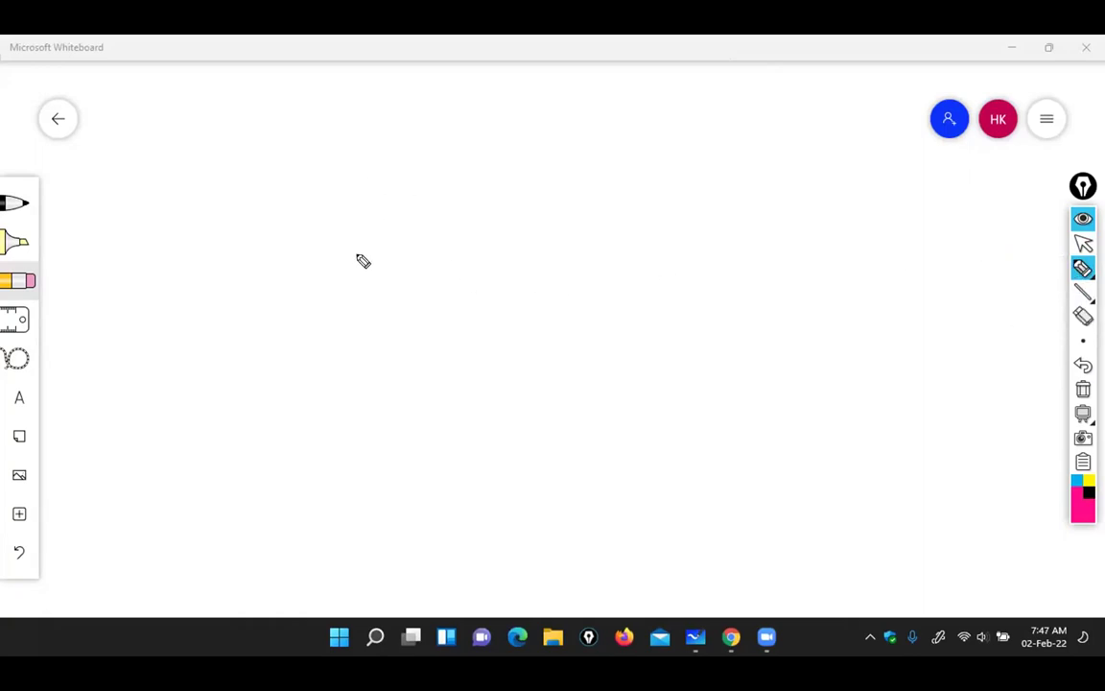
left_click_drag(301, 254, 506, 246)
left_click_drag(304, 424, 539, 406)
left_click_drag(507, 248, 507, 403)
left_click_drag(300, 254, 303, 422)
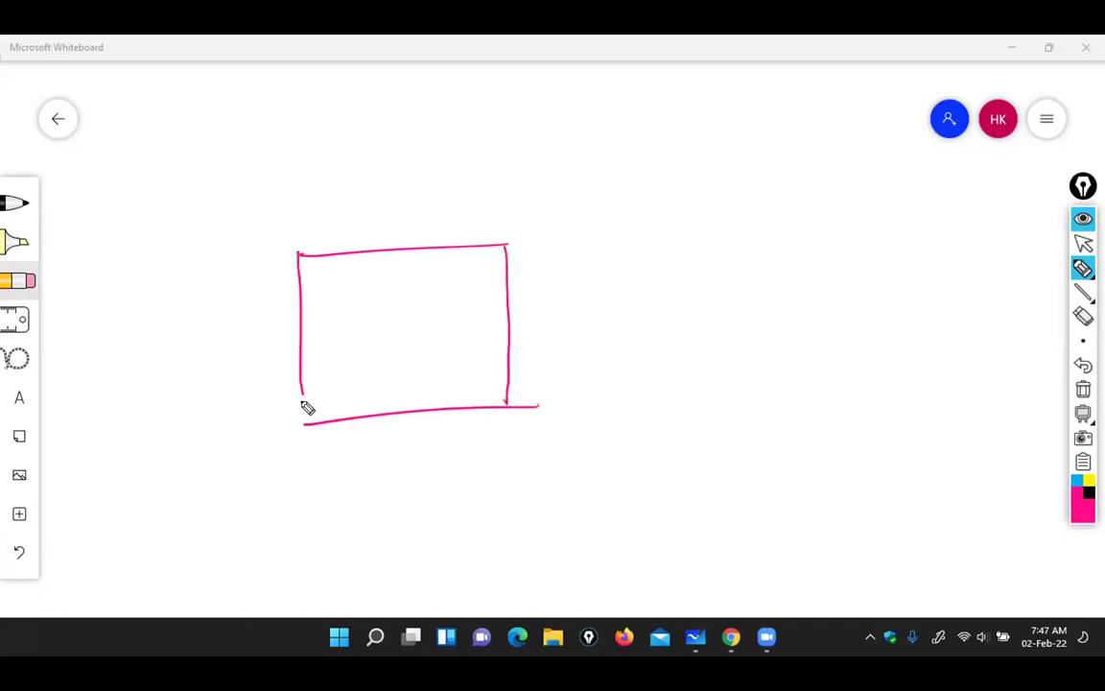
mouse_move(363, 507)
left_mouse_down()
mouse_move(403, 479)
mouse_move(411, 503)
mouse_move(441, 474)
mouse_move(480, 485)
mouse_move(499, 474)
mouse_move(412, 474)
left_mouse_up()
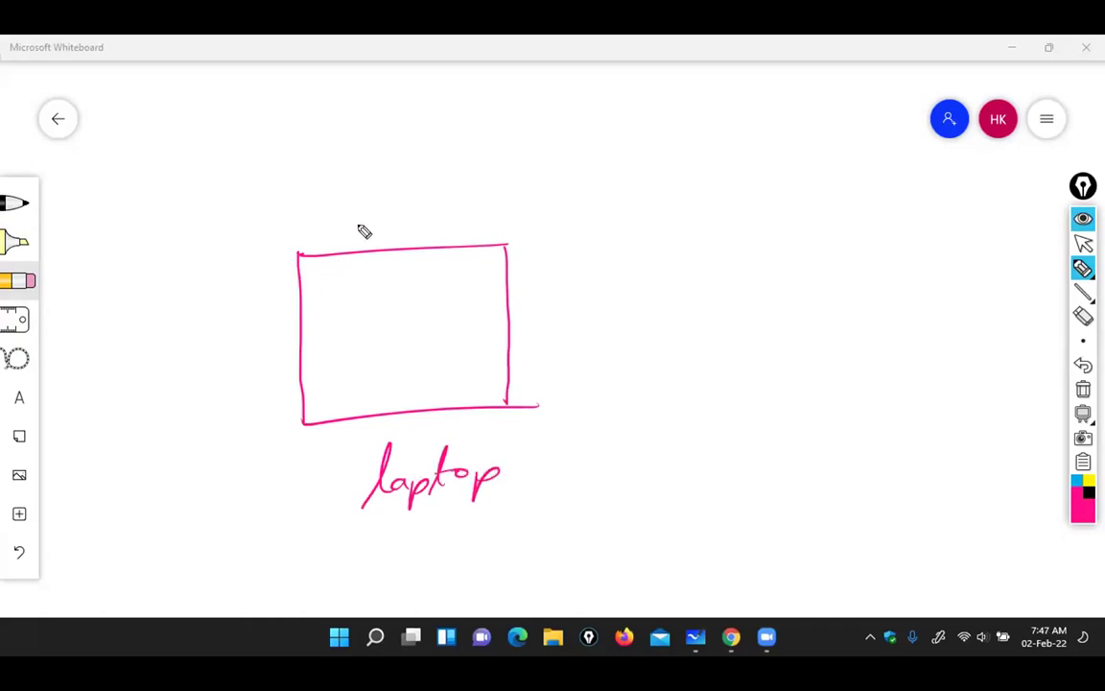
mouse_move(342, 280)
left_mouse_down()
mouse_move(334, 307)
mouse_move(399, 292)
mouse_move(434, 264)
mouse_move(460, 286)
left_mouse_up()
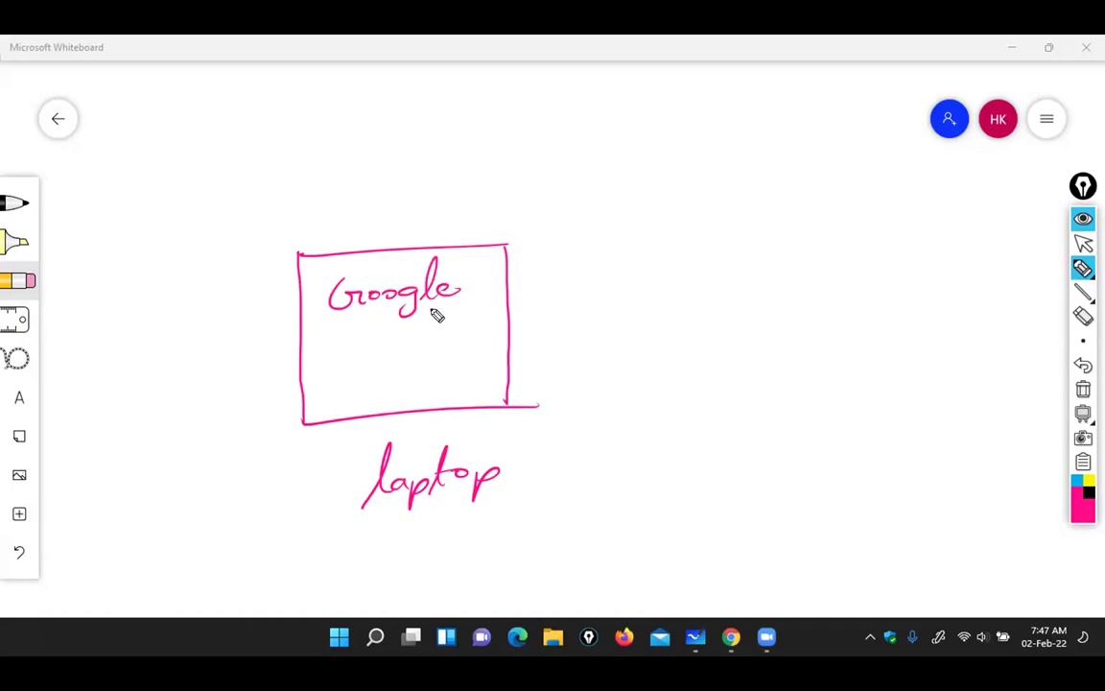
Draw a smaller rectangle across from the laptop box and label it "google server" underneath
left_click_drag(698, 183, 840, 171)
left_click_drag(698, 308, 862, 291)
left_click_drag(849, 170, 851, 303)
left_click_drag(699, 184, 697, 310)
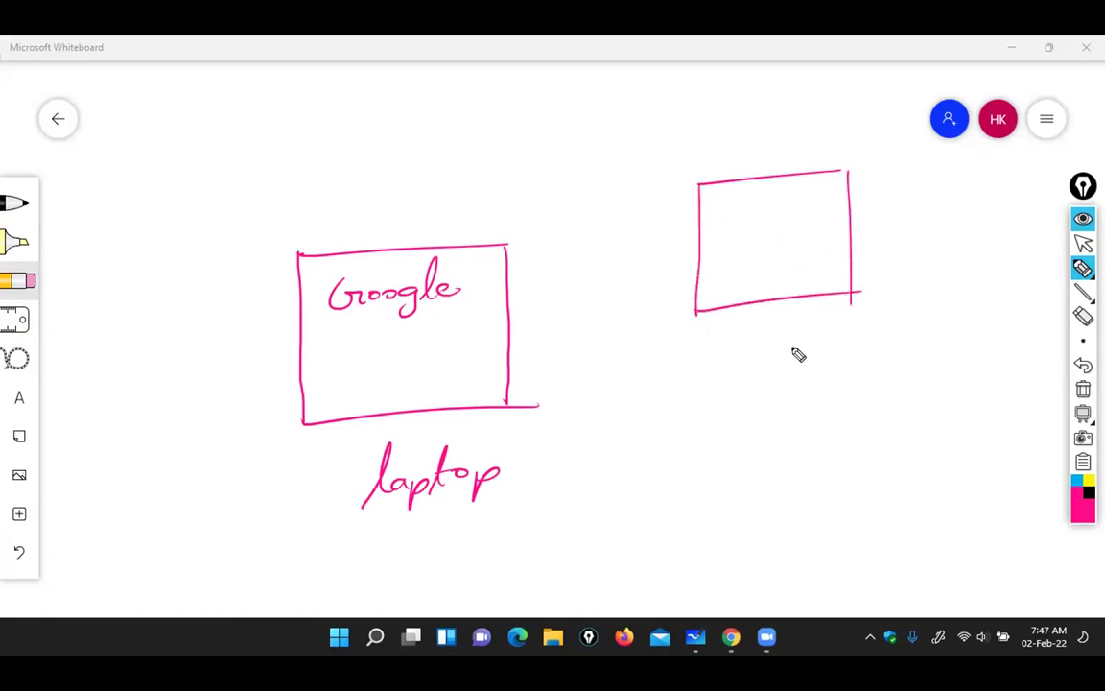
mouse_move(772, 333)
left_mouse_down()
mouse_move(808, 350)
mouse_move(812, 371)
mouse_move(846, 333)
mouse_move(869, 338)
left_mouse_up()
mouse_move(794, 394)
left_mouse_down()
mouse_move(772, 424)
mouse_move(897, 387)
left_mouse_up()
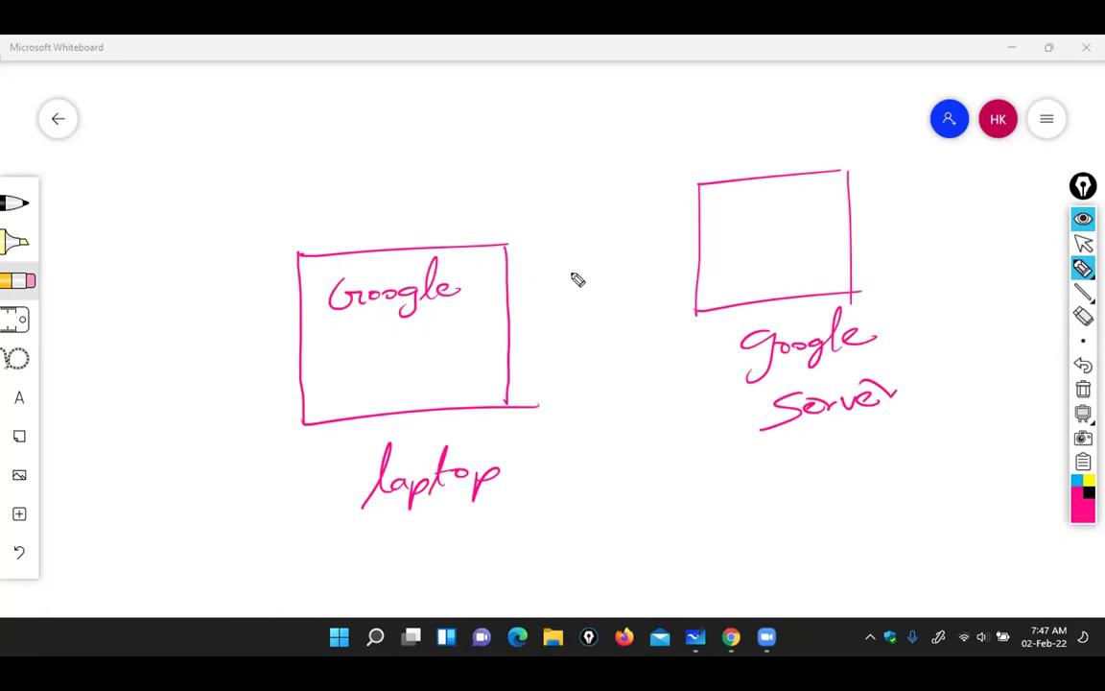
Connect the laptop box to the Google server box with a line and write "USA/UK" above the server
left_click_drag(497, 281, 553, 261)
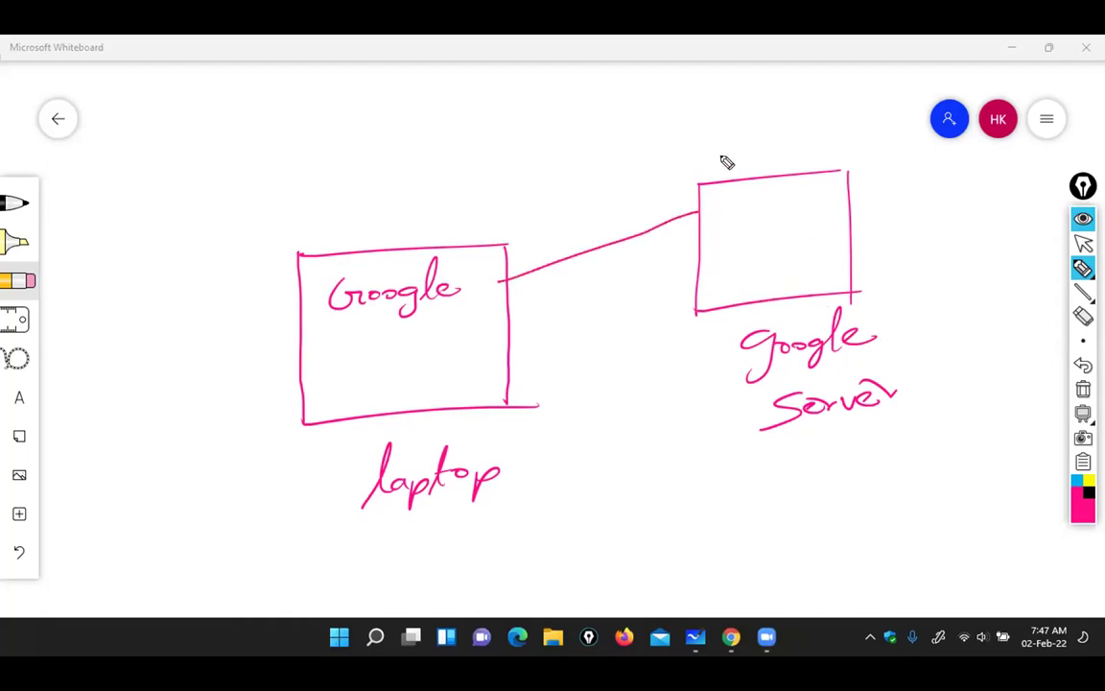
mouse_move(710, 137)
left_mouse_down()
mouse_move(777, 146)
mouse_move(829, 137)
mouse_move(842, 148)
left_mouse_up()
left_click_drag(859, 123, 863, 146)
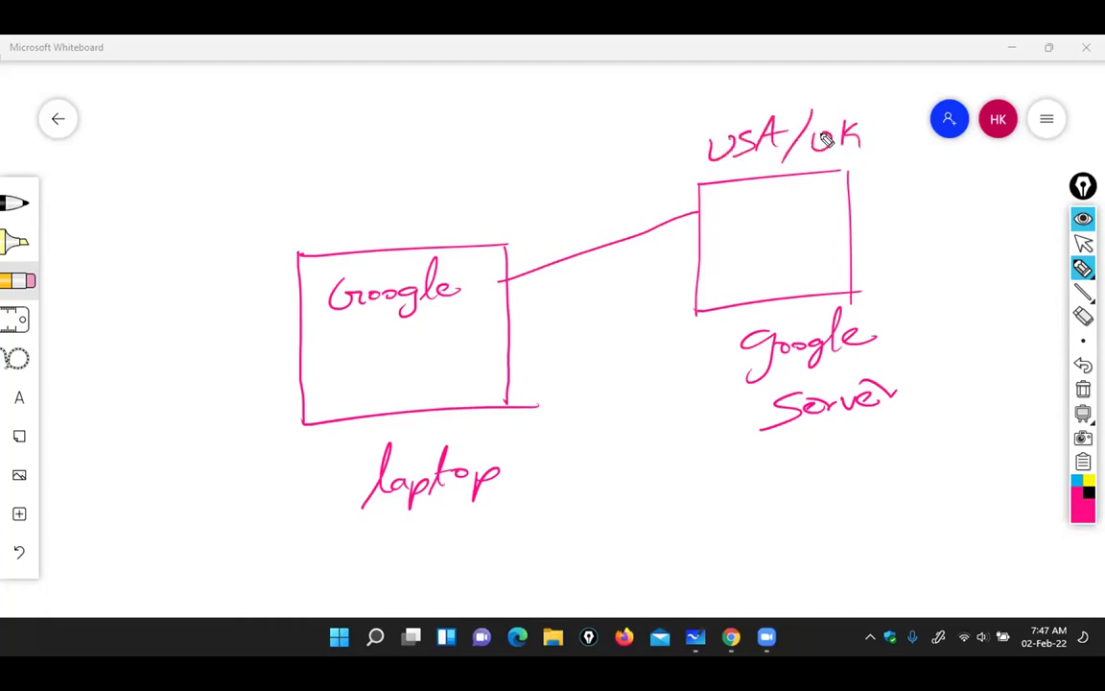
Add an arrowhead pointing toward the server on the connecting line and label it "req"
mouse_move(587, 230)
left_mouse_down()
mouse_move(618, 244)
mouse_move(560, 284)
left_mouse_up()
left_click_drag(568, 201, 593, 210)
mouse_move(597, 188)
left_mouse_down()
mouse_move(587, 226)
mouse_move(639, 204)
left_mouse_up()
left_click_drag(641, 204, 653, 189)
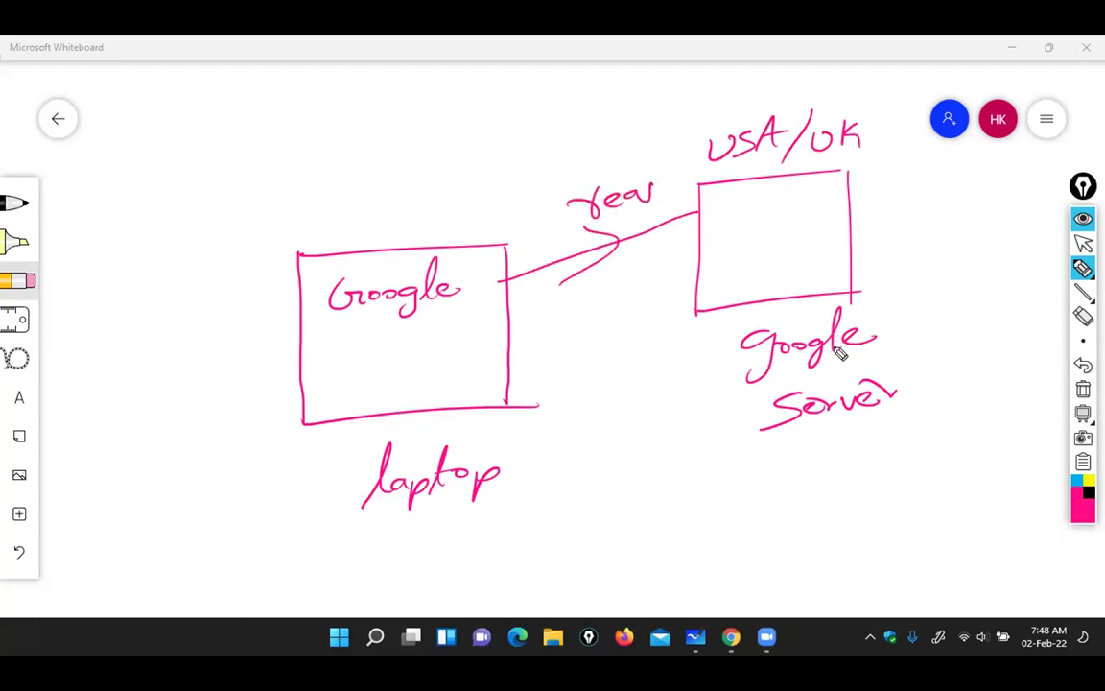
Draw an ellipse in the server box, extend the request line to it, and circle two entry points on the box's near edge
mouse_move(739, 220)
left_mouse_down()
mouse_move(730, 262)
mouse_move(814, 246)
mouse_move(726, 226)
left_mouse_up()
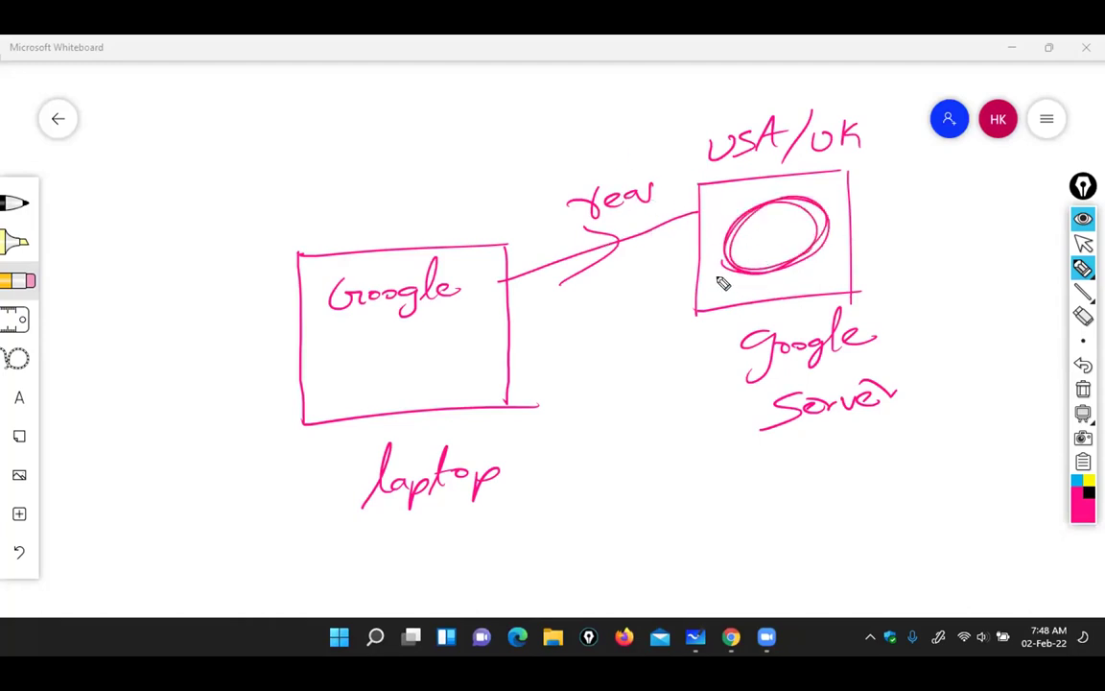
mouse_move(698, 223)
left_mouse_down()
mouse_move(686, 217)
mouse_move(698, 207)
left_mouse_up()
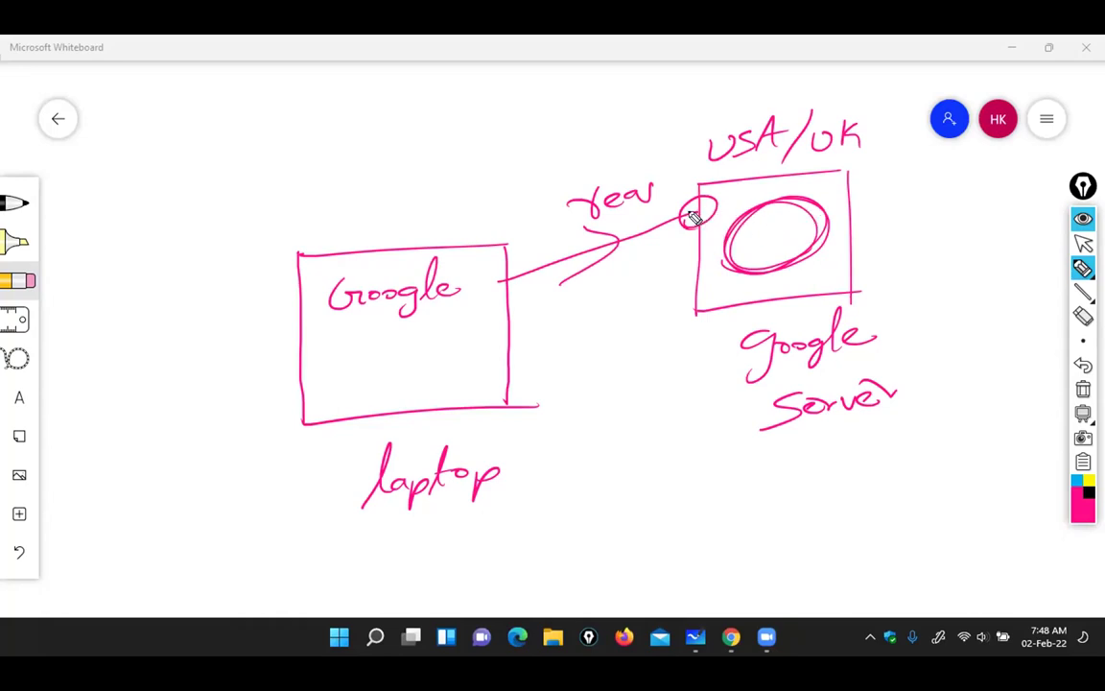
mouse_move(745, 207)
left_mouse_down()
mouse_move(807, 277)
mouse_move(739, 211)
mouse_move(784, 275)
mouse_move(773, 205)
mouse_move(729, 230)
mouse_move(775, 247)
mouse_move(759, 261)
left_mouse_up()
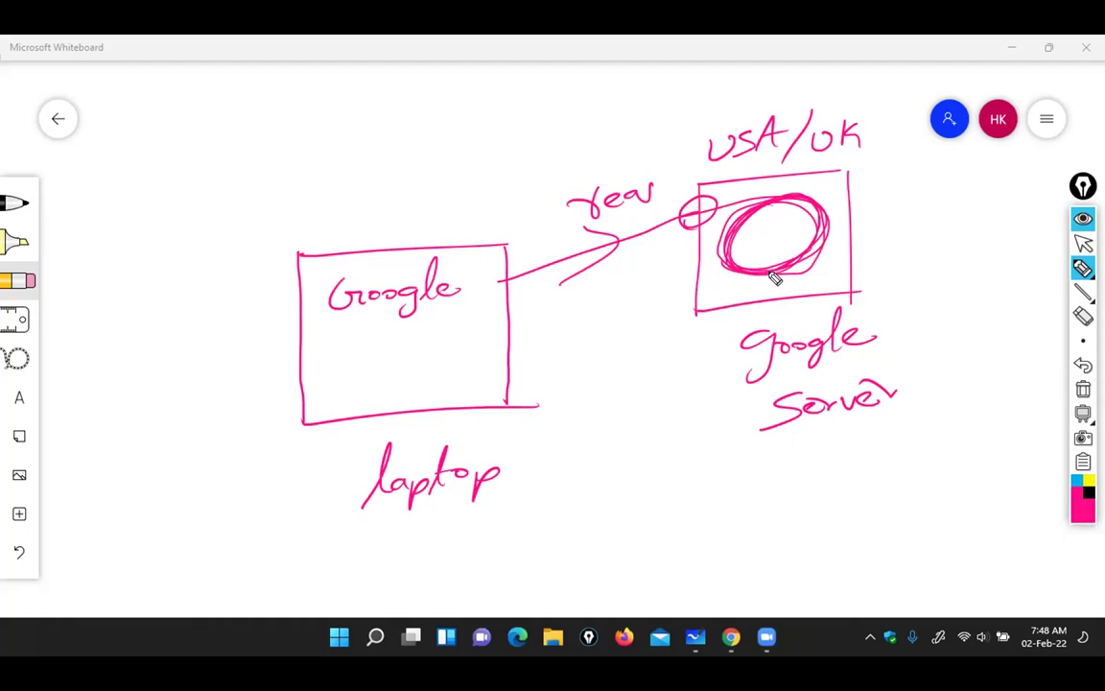
left_click_drag(689, 286, 700, 269)
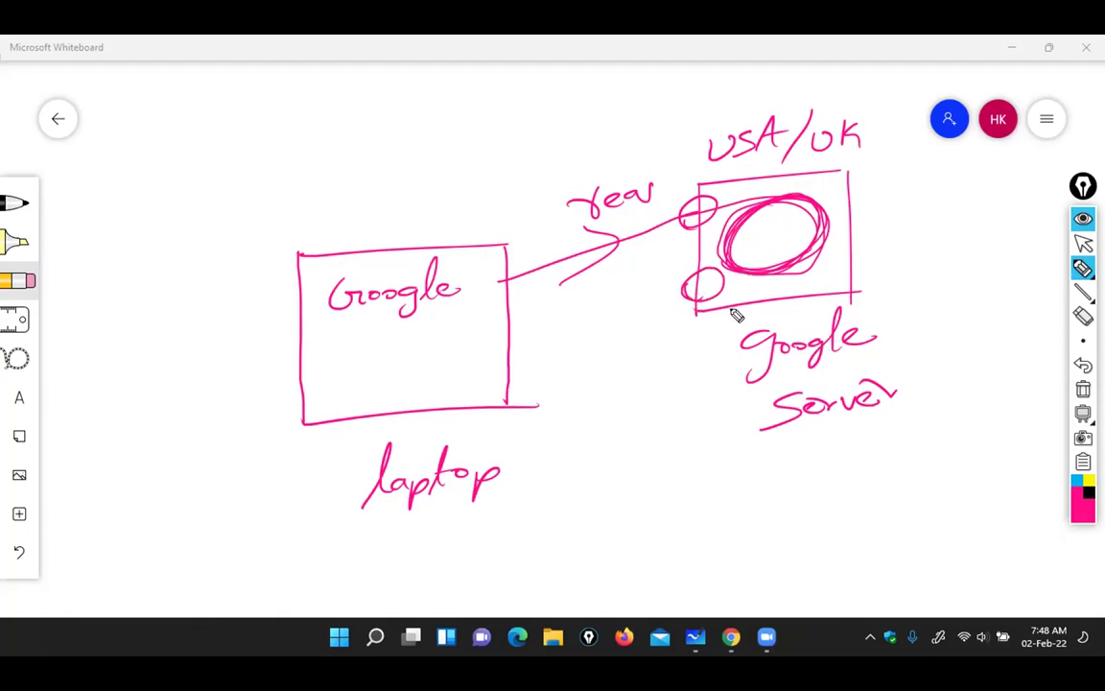
Draw a return line from the server's ellipse to the laptop with an arrowhead and "res" label, and retrace the request line's start
left_click_drag(833, 188, 859, 178)
left_click_drag(748, 275, 501, 353)
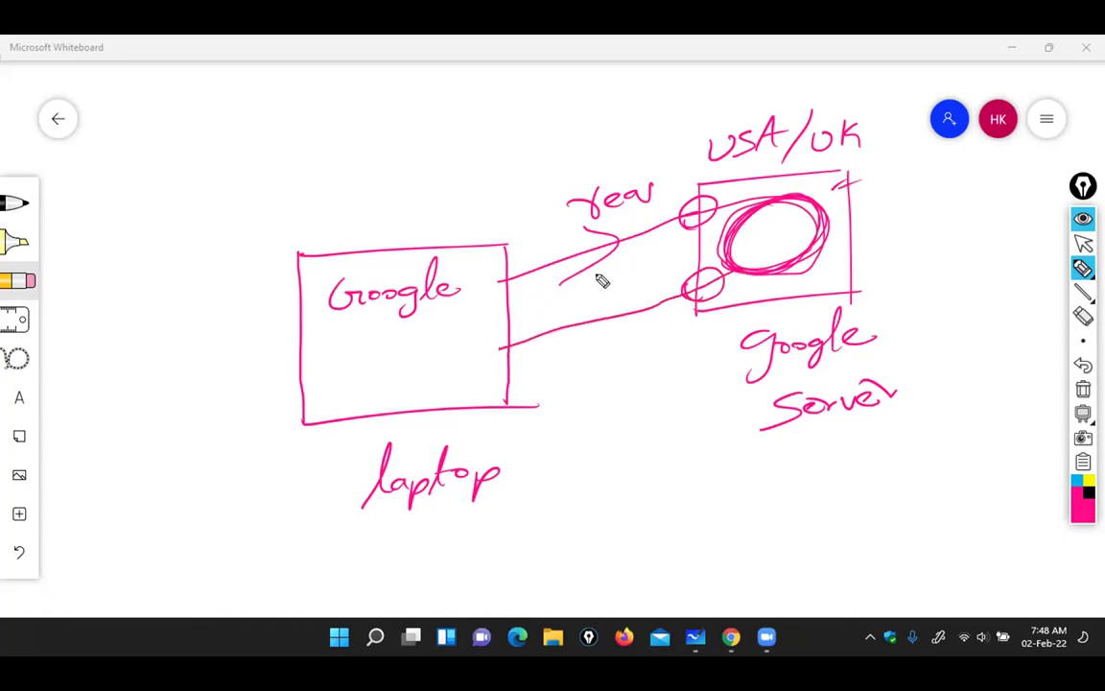
mouse_move(614, 298)
left_mouse_down()
mouse_move(629, 356)
mouse_move(656, 352)
mouse_move(662, 378)
left_mouse_up()
left_click_drag(477, 286, 537, 281)
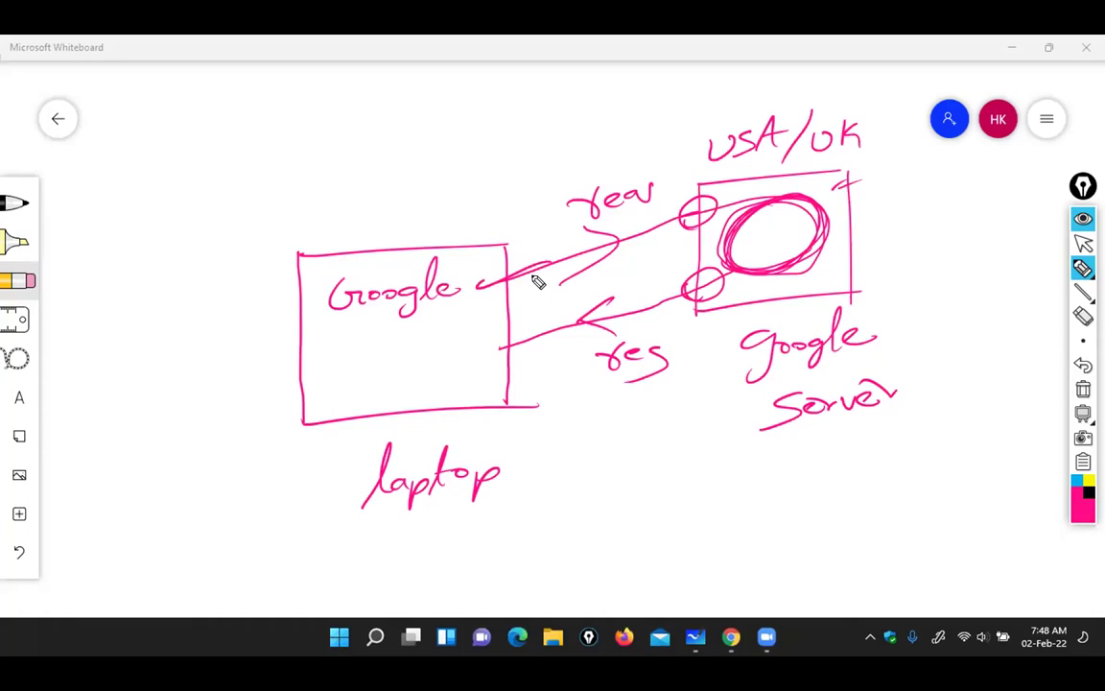
Write "IRCTC" below "Google" inside the laptop box
left_click_drag(329, 352, 389, 350)
left_click_drag(329, 386, 394, 383)
mouse_move(362, 345)
left_mouse_down()
mouse_move(363, 390)
mouse_move(467, 381)
left_mouse_up()
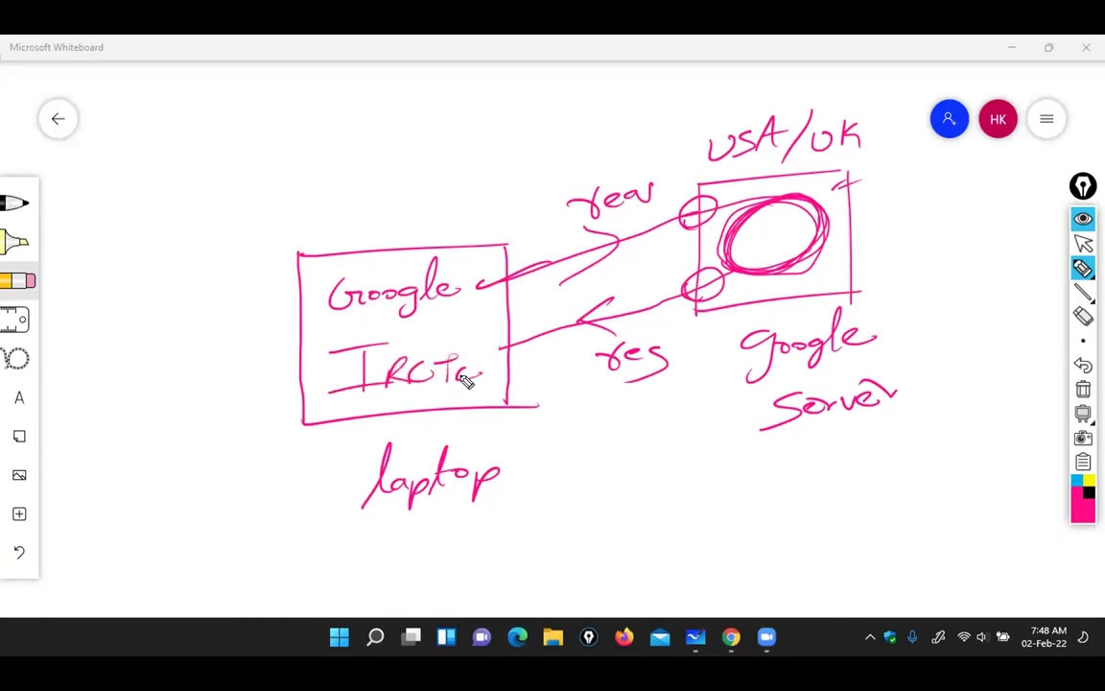
Draw another rectangle below the Google server label for a second server
left_click_drag(663, 475, 790, 463)
left_click_drag(668, 561, 802, 548)
left_click_drag(798, 467, 799, 549)
left_click_drag(666, 477, 668, 561)
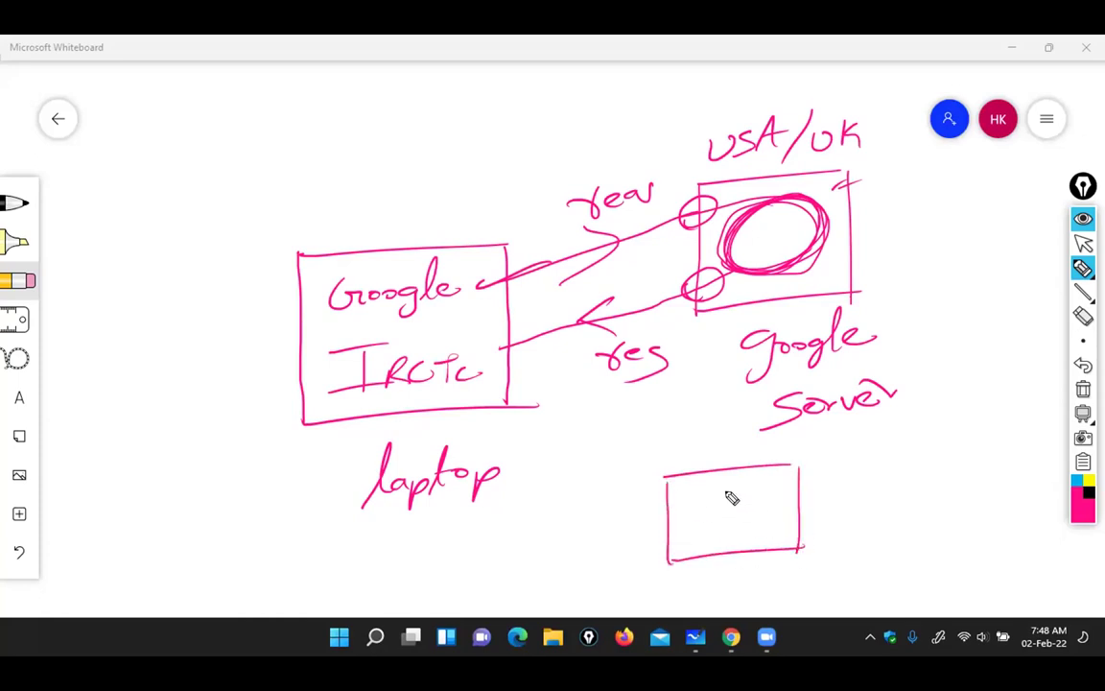
Undo the stray mark and write "M/K/D/Ch" above the second server's rectangle
left_click_drag(683, 443, 677, 444)
left_click(1083, 365)
mouse_move(675, 455)
left_mouse_down()
mouse_move(726, 430)
mouse_move(752, 451)
mouse_move(772, 429)
mouse_move(785, 451)
mouse_move(837, 424)
mouse_move(834, 466)
mouse_move(880, 463)
left_mouse_up()
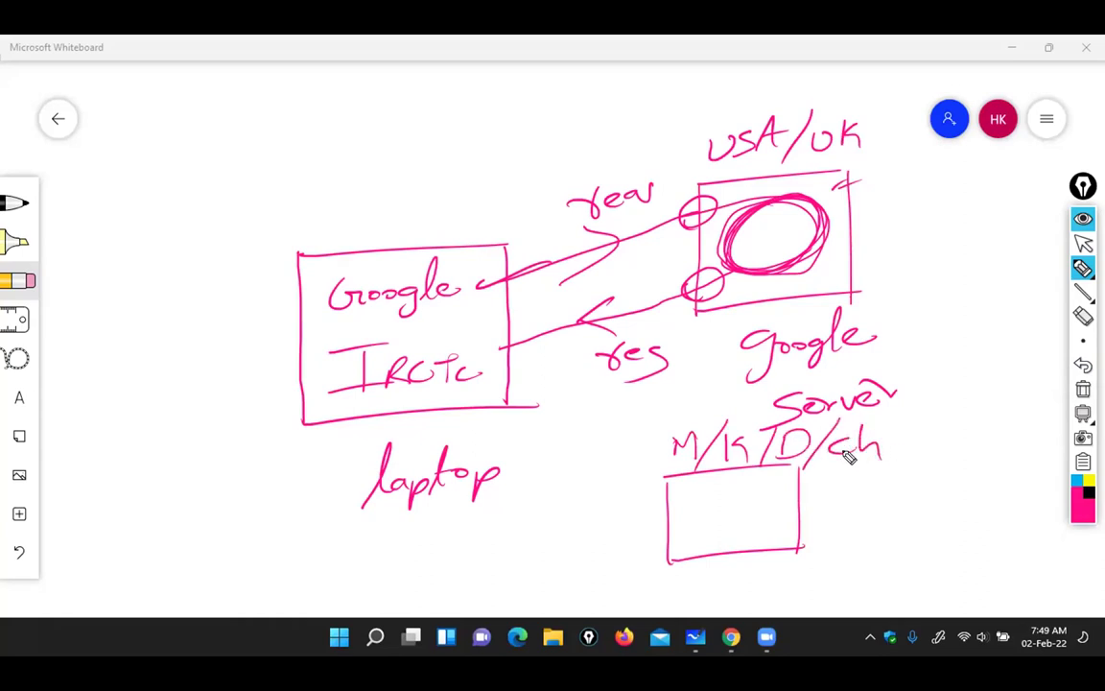
Write "IRCTC Server" below the second server's rectangle
left_click_drag(735, 567, 759, 565)
left_click_drag(748, 567, 747, 587)
left_click_drag(737, 589, 796, 581)
mouse_move(823, 573)
left_mouse_down()
mouse_move(806, 585)
mouse_move(859, 570)
left_mouse_up()
mouse_move(842, 572)
left_mouse_down()
mouse_move(844, 587)
mouse_move(975, 569)
left_mouse_up()
left_click_drag(977, 566, 1014, 562)
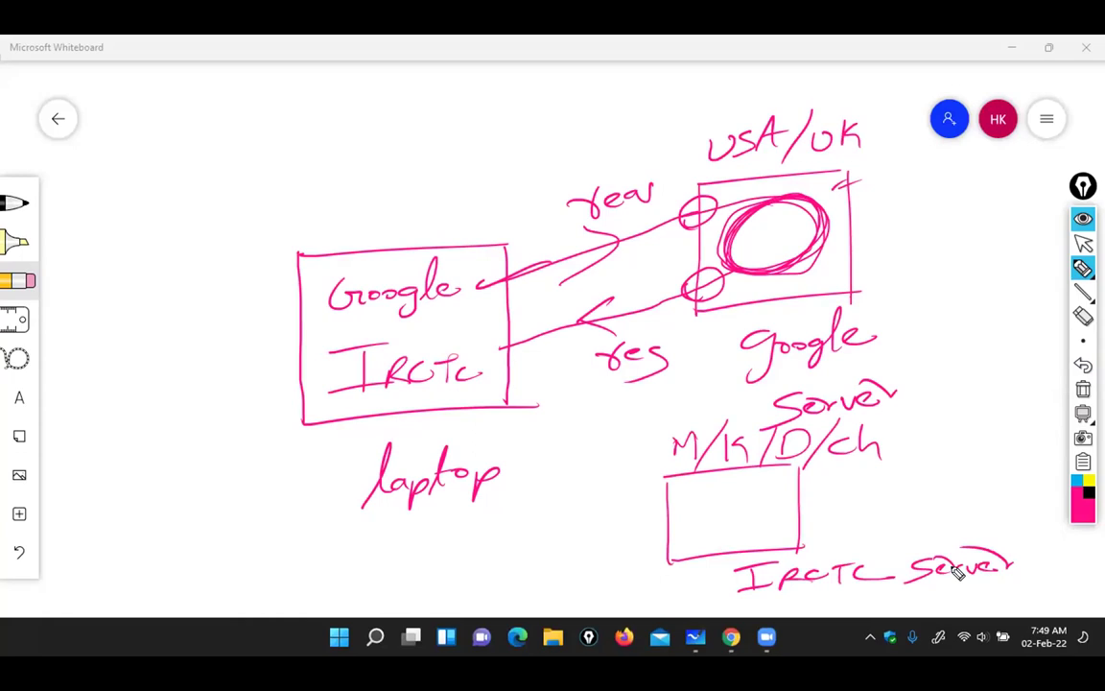
Draw an ellipse in the IRCTC server box, connect it to "IRCTC" in the laptop box, and circle the entry corner
mouse_move(699, 516)
left_mouse_down()
mouse_move(757, 532)
mouse_move(723, 494)
left_mouse_up()
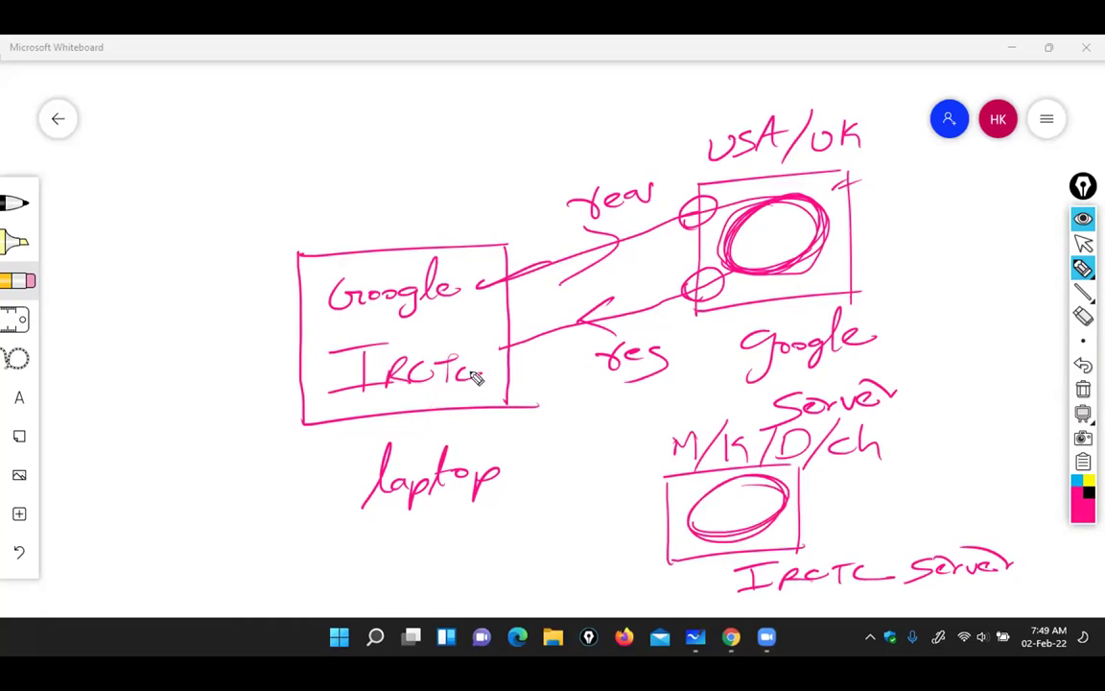
left_click_drag(491, 363, 673, 486)
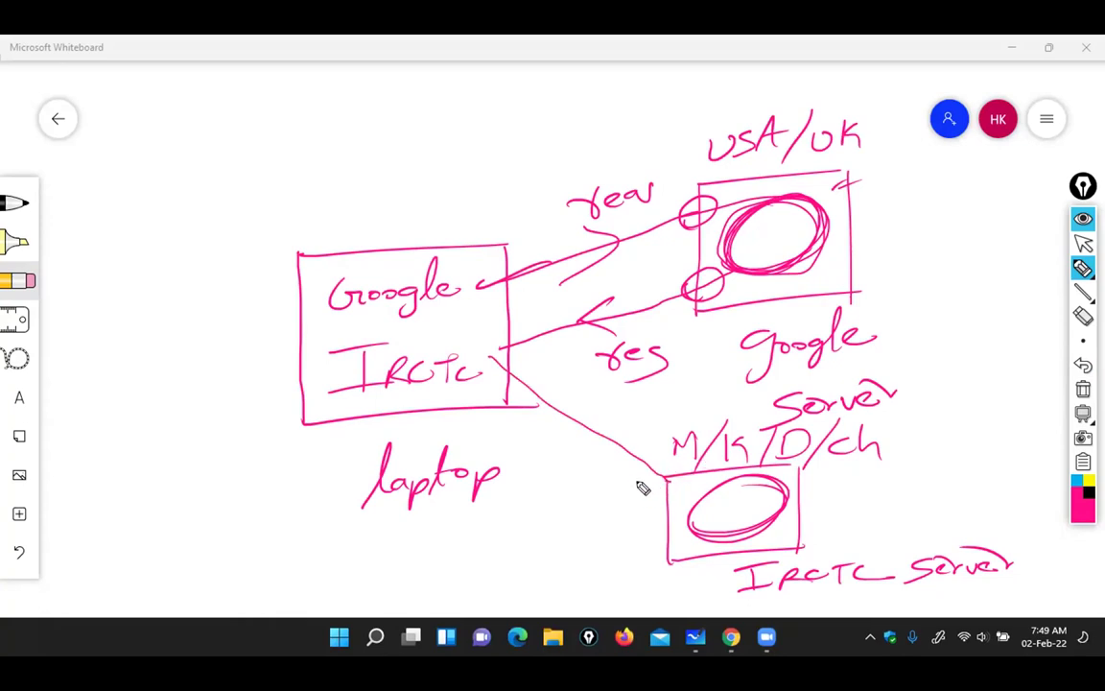
left_click_drag(658, 490, 662, 487)
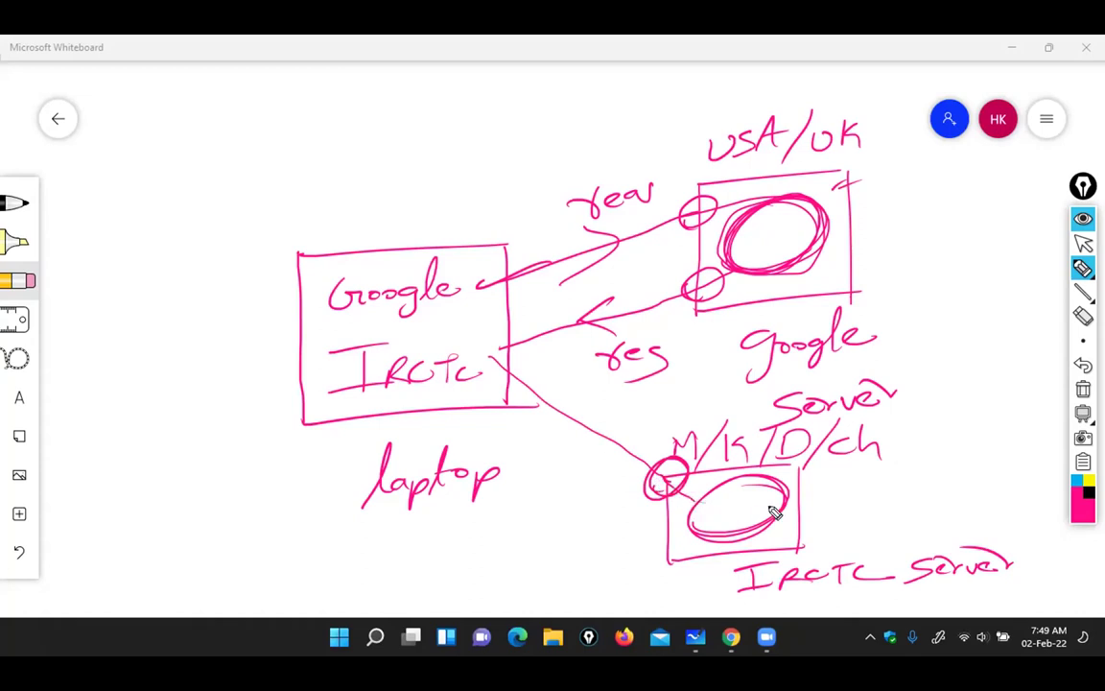
mouse_move(735, 509)
left_mouse_down()
mouse_move(760, 526)
mouse_move(700, 518)
mouse_move(733, 517)
left_mouse_up()
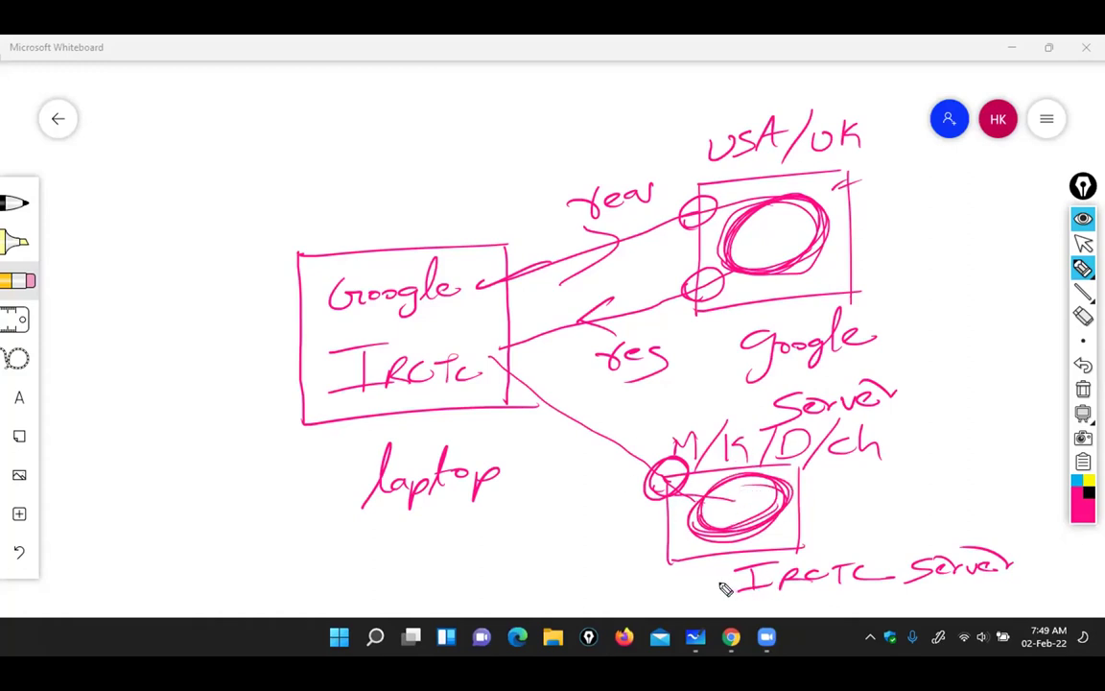
Circle the IRCTC server's lower corner, draw a return line to the laptop, and label the two lines "req" and "res"
mouse_move(647, 557)
left_mouse_down()
mouse_move(645, 570)
mouse_move(697, 553)
mouse_move(648, 565)
mouse_move(683, 564)
left_mouse_up()
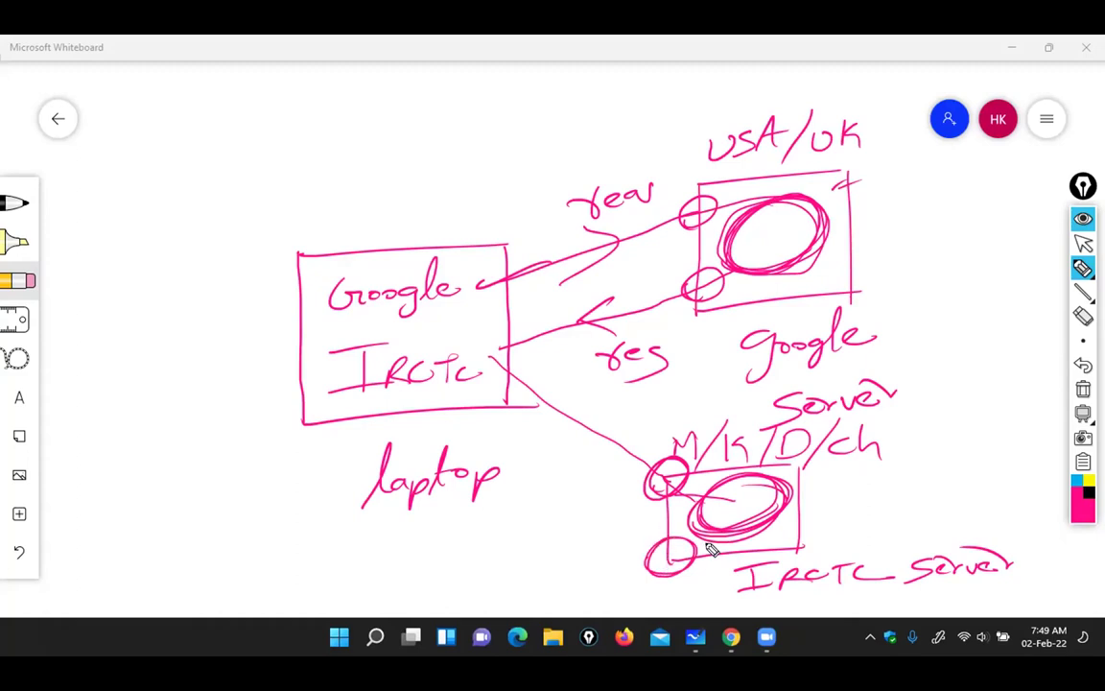
left_click_drag(662, 555, 465, 410)
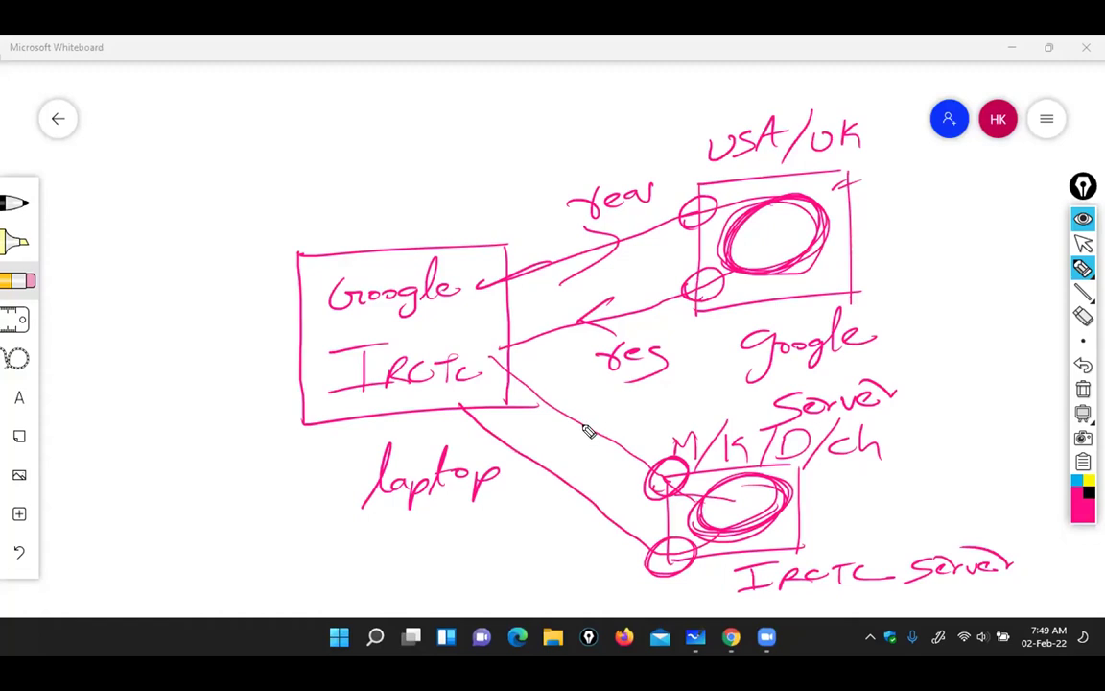
left_click_drag(571, 423, 658, 422)
left_click_drag(564, 487, 619, 468)
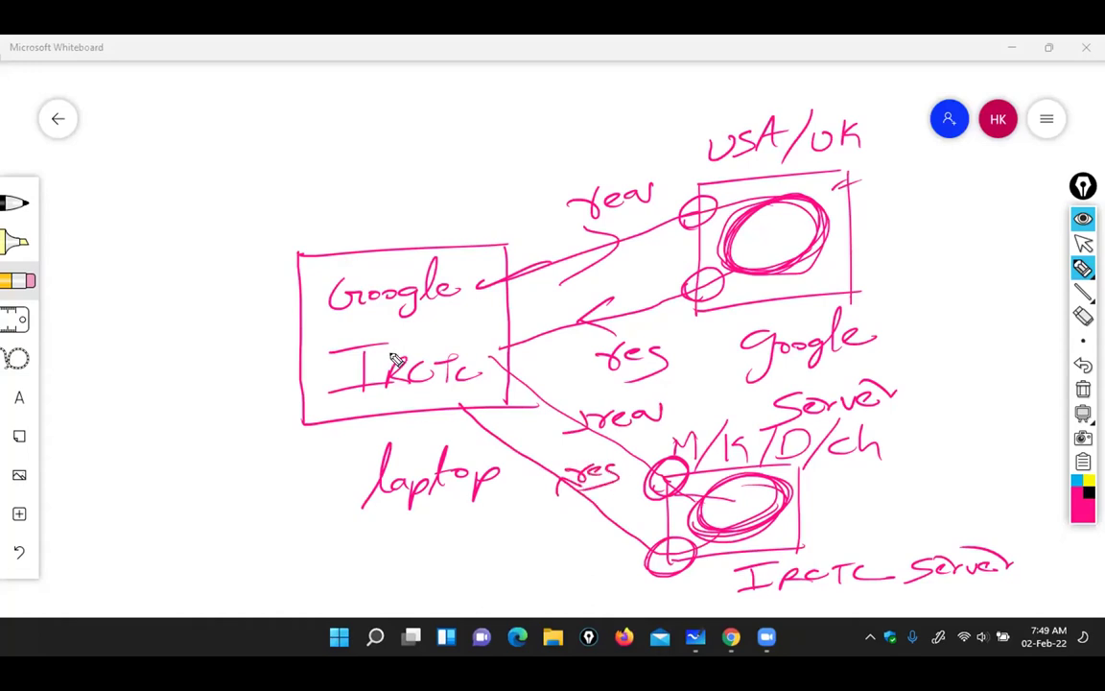
left_click_drag(447, 340, 500, 323)
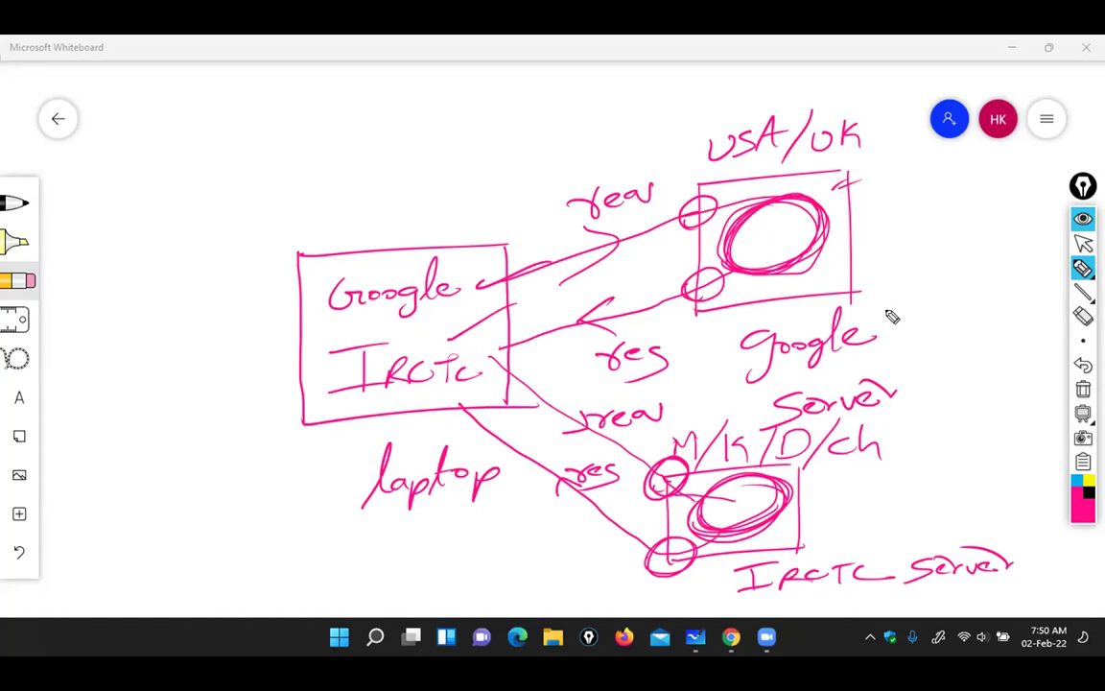
Clear the board and write the heading "web site / web application"
left_click(1081, 390)
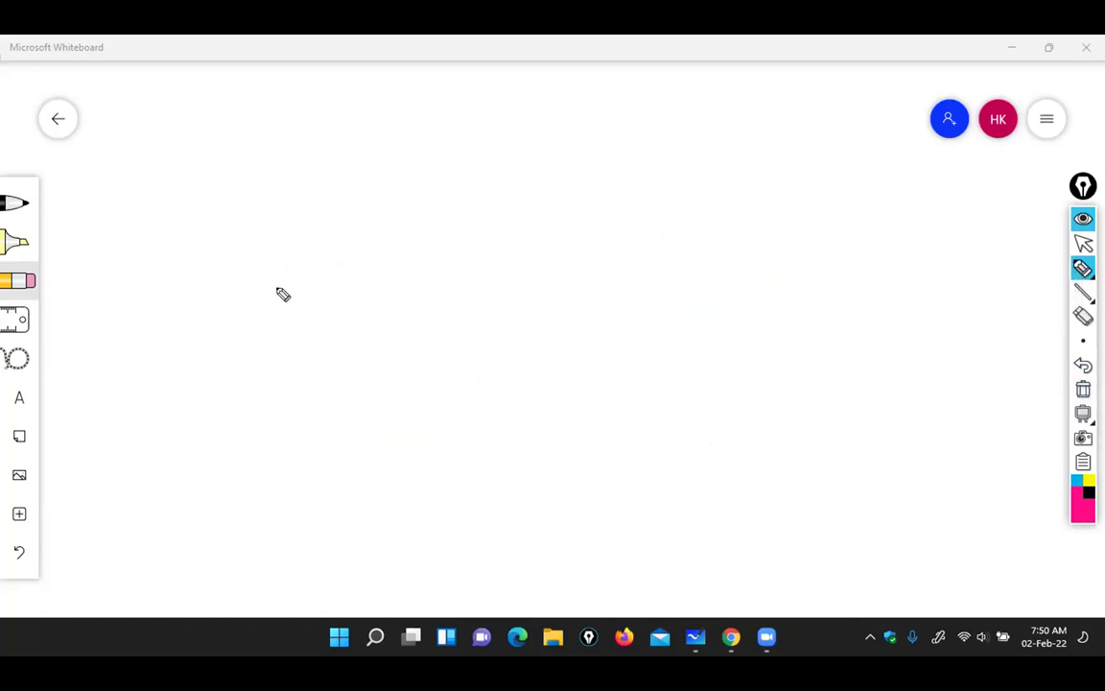
mouse_move(240, 217)
left_mouse_down()
mouse_move(392, 221)
mouse_move(384, 223)
left_mouse_up()
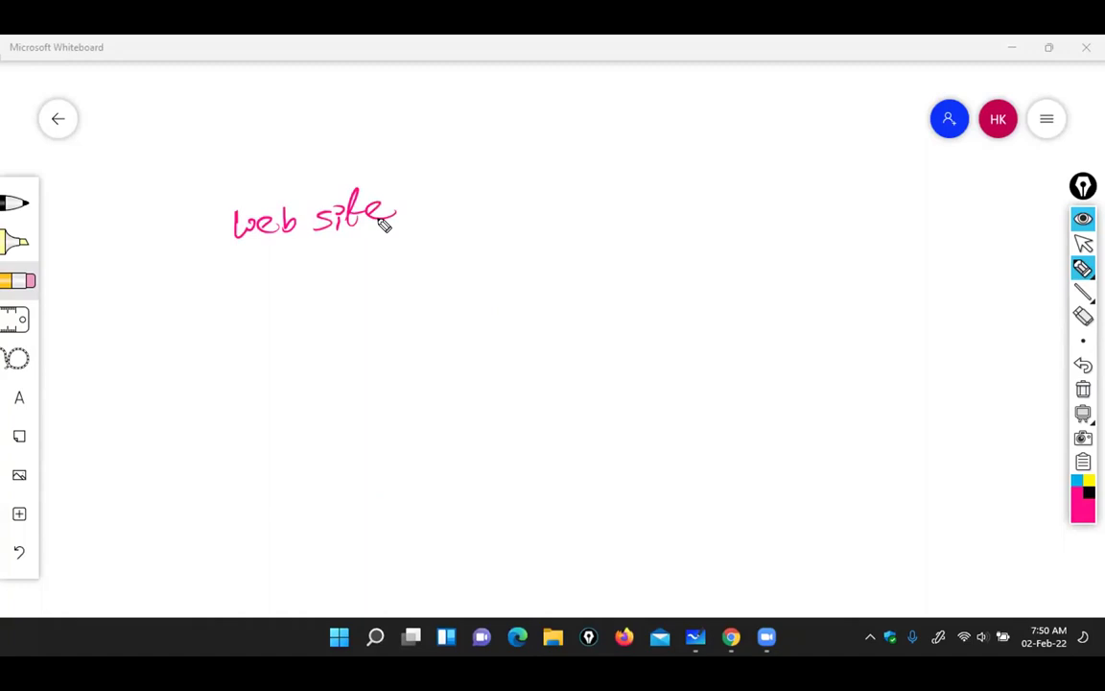
left_click_drag(454, 150, 390, 247)
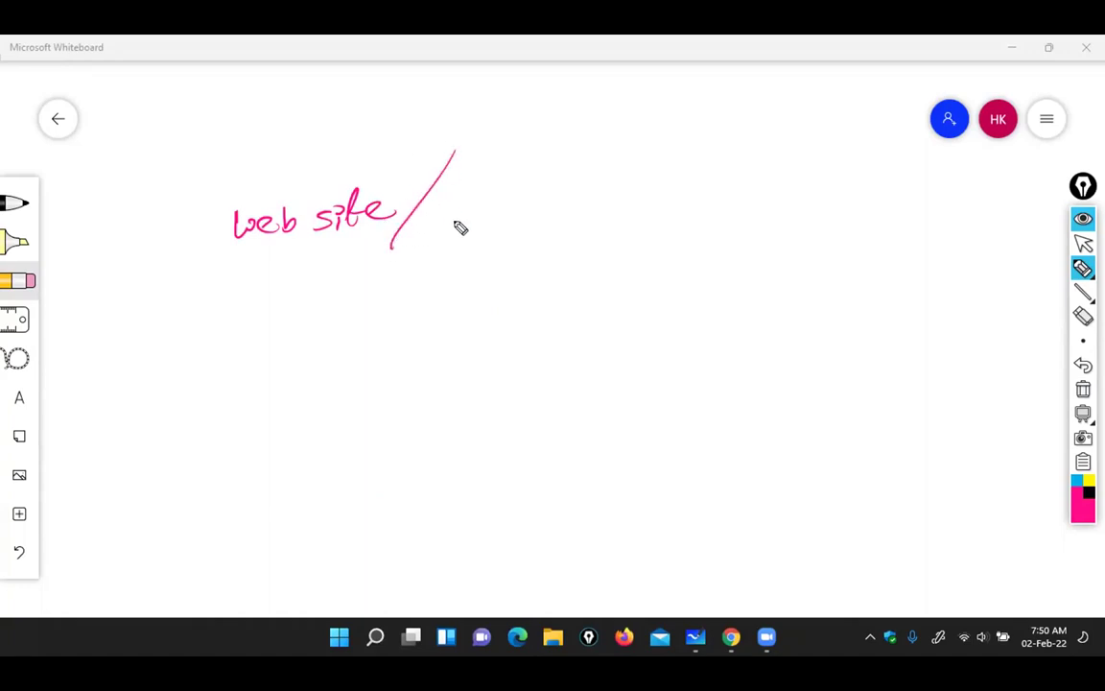
mouse_move(440, 212)
left_mouse_down()
mouse_move(475, 210)
mouse_move(504, 185)
mouse_move(518, 204)
mouse_move(592, 212)
mouse_move(653, 187)
mouse_move(656, 202)
mouse_move(661, 182)
mouse_move(672, 198)
mouse_move(701, 184)
mouse_move(714, 213)
left_mouse_up()
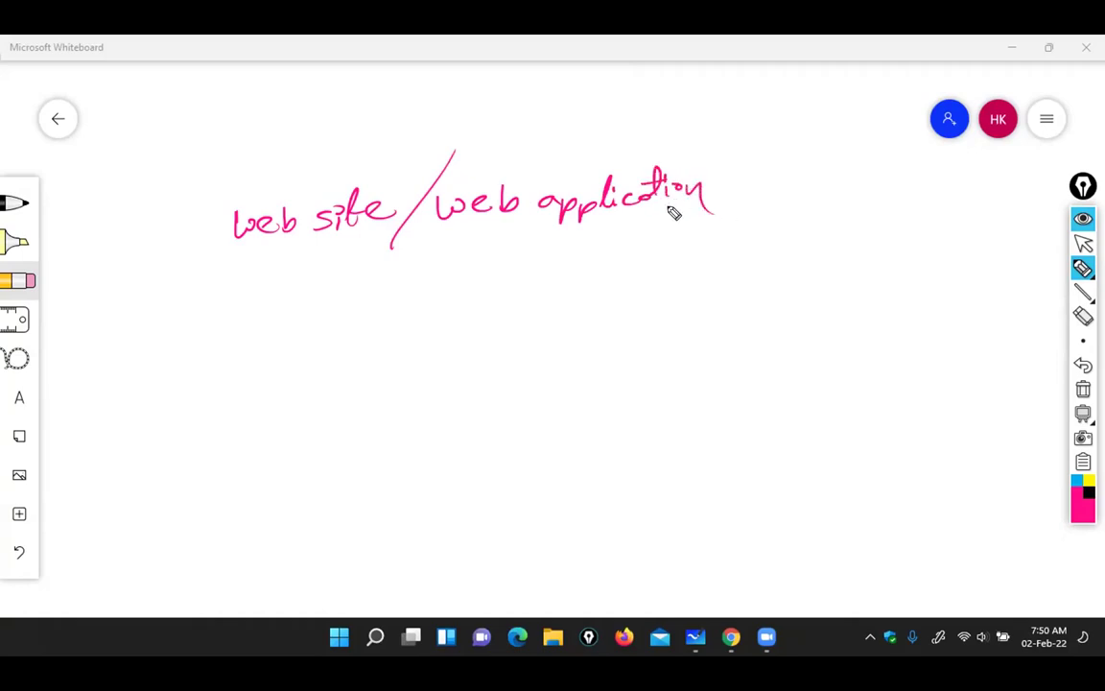
Double-underline "web site" with a tick beside it, and underline "web application"
mouse_move(228, 257)
left_mouse_down()
mouse_move(383, 234)
mouse_move(365, 242)
left_mouse_up()
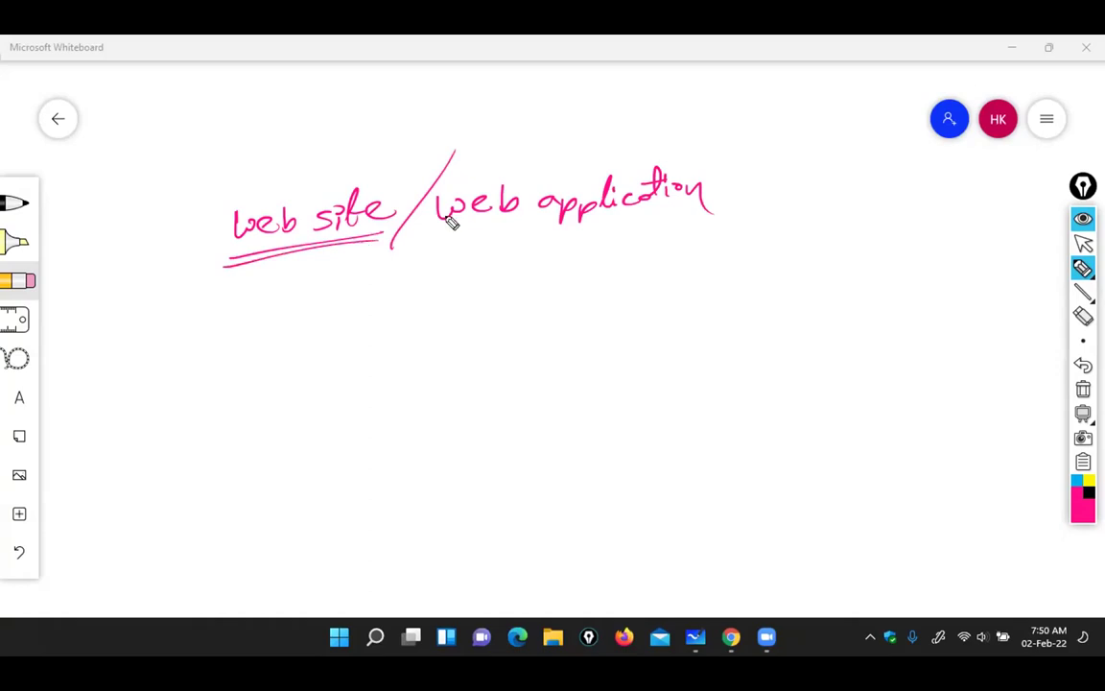
left_click_drag(182, 211, 246, 174)
left_click_drag(433, 246, 690, 228)
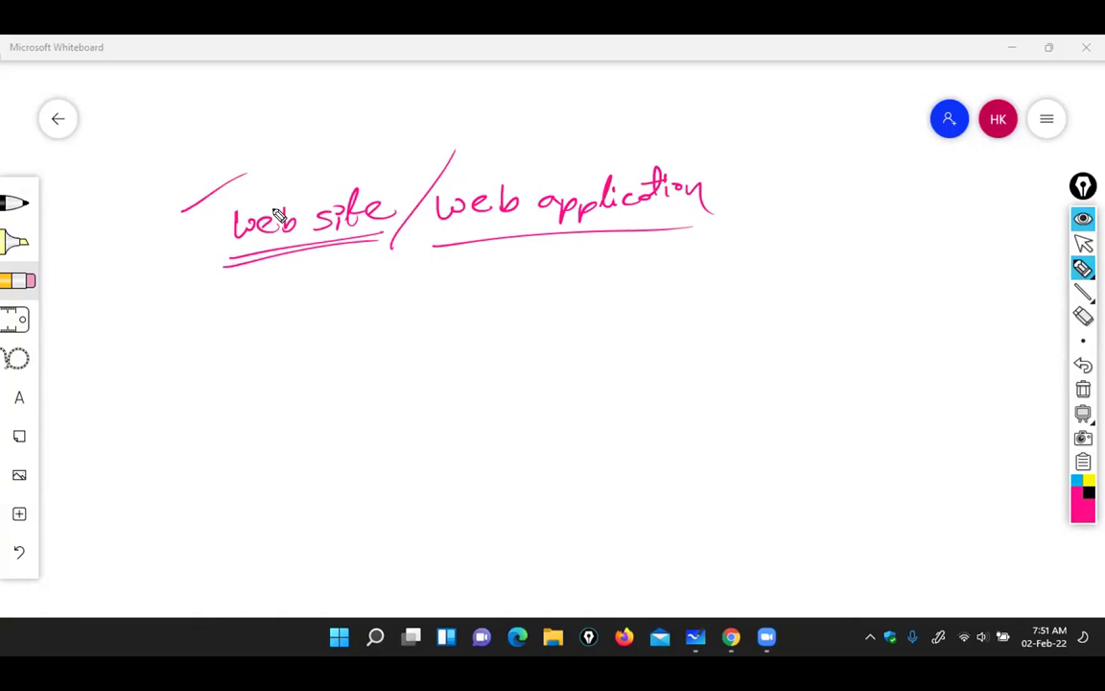
Write "web server" below the heading and draw a square labelled "Computer" beside it
mouse_move(217, 331)
left_mouse_down()
mouse_move(232, 350)
mouse_move(286, 353)
mouse_move(290, 342)
mouse_move(312, 350)
mouse_move(421, 326)
left_mouse_up()
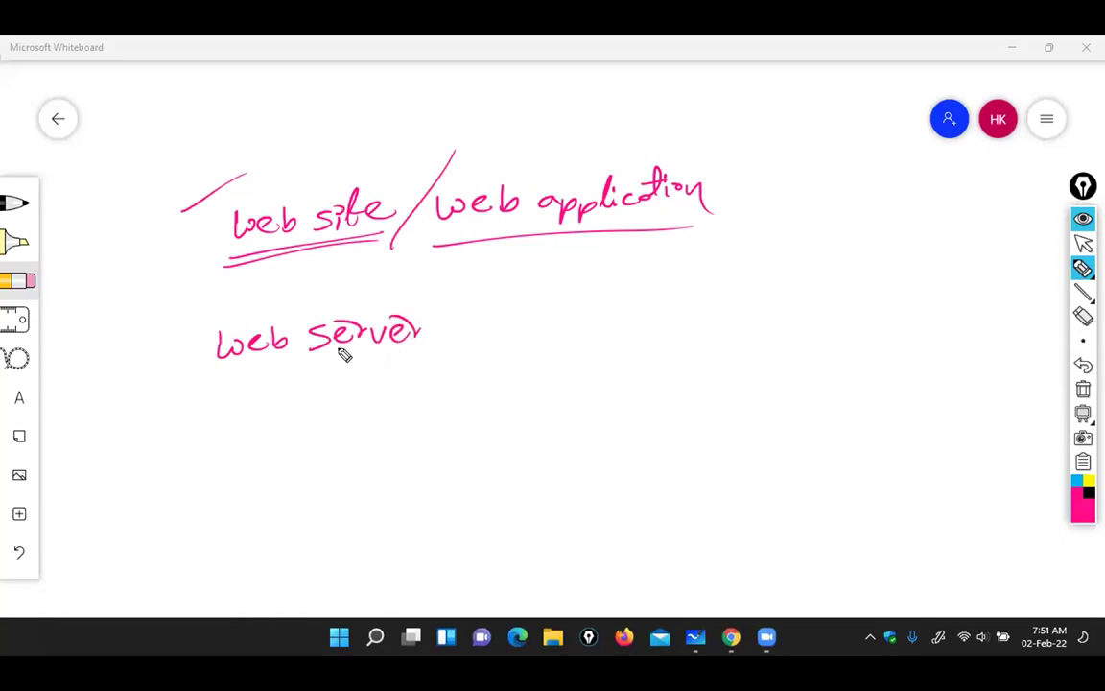
left_click_drag(655, 332, 833, 328)
left_click_drag(662, 497, 827, 487)
mouse_move(827, 331)
left_mouse_down()
mouse_move(825, 442)
mouse_move(802, 489)
left_mouse_up()
left_click_drag(655, 332, 660, 494)
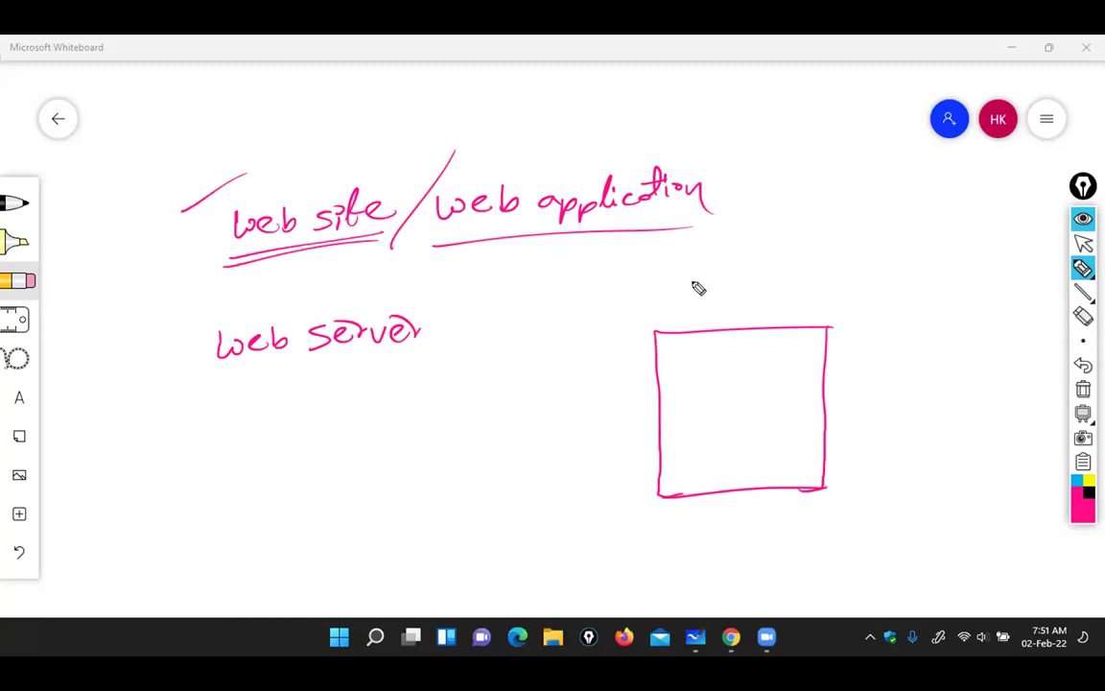
mouse_move(722, 518)
left_mouse_down()
mouse_move(828, 534)
mouse_move(852, 521)
left_mouse_up()
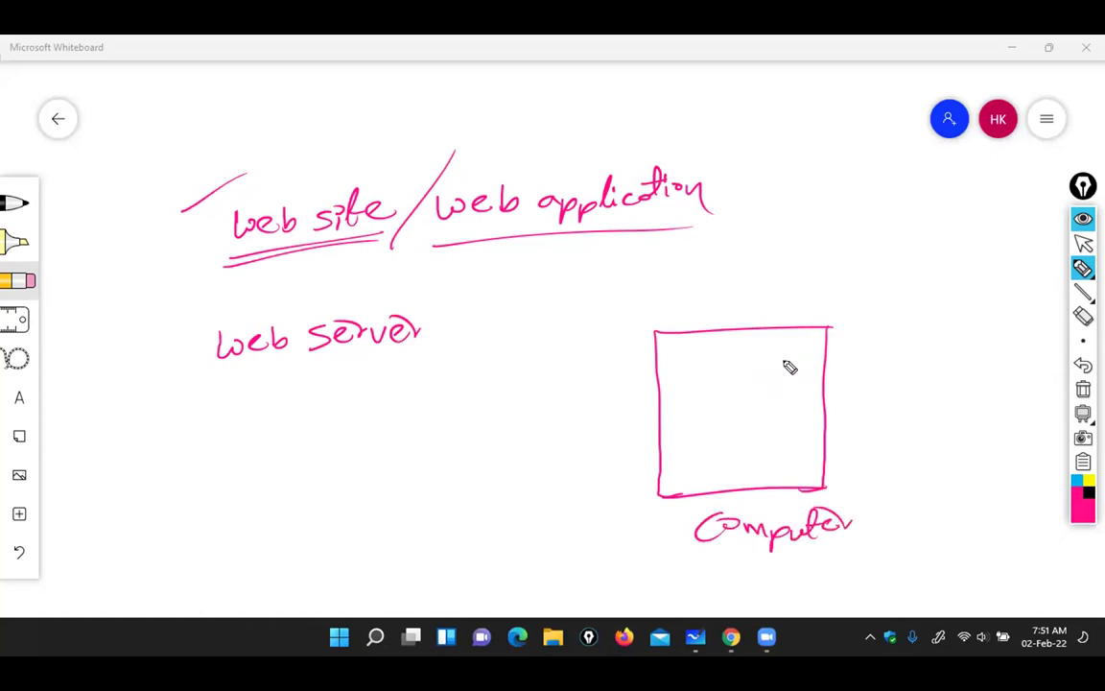
Draw a line from the computer box to an underlined "web S/W" label, and tick the box and "web server"
mouse_move(787, 374)
left_mouse_down()
mouse_move(876, 348)
mouse_move(994, 357)
mouse_move(1034, 338)
left_mouse_up()
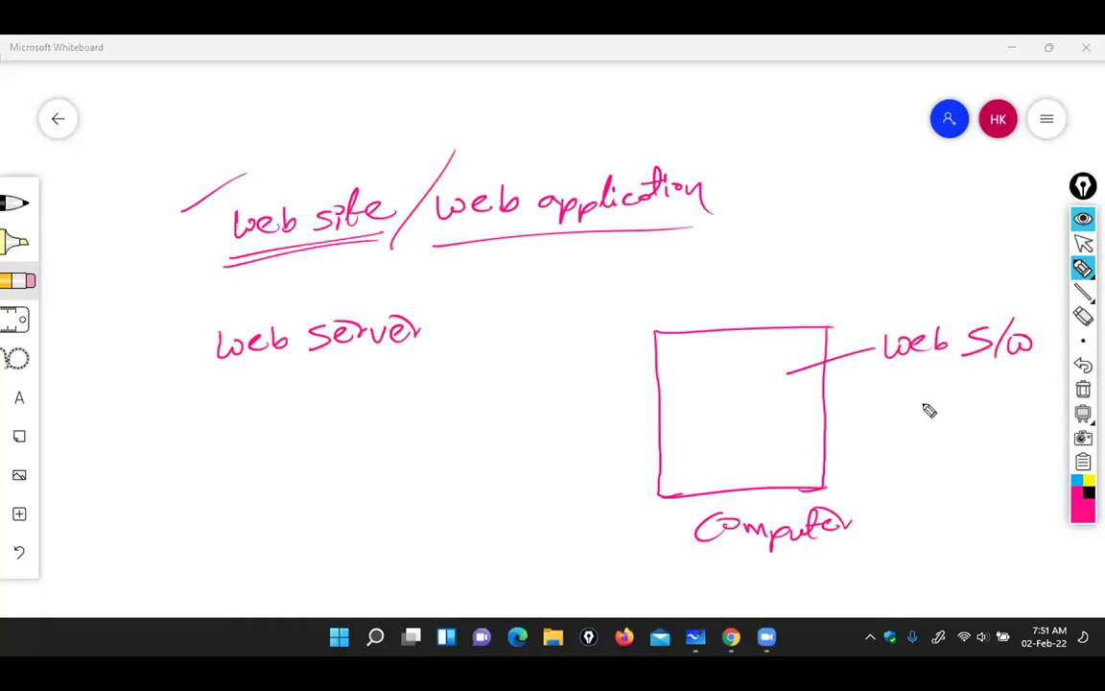
left_click_drag(773, 355, 885, 300)
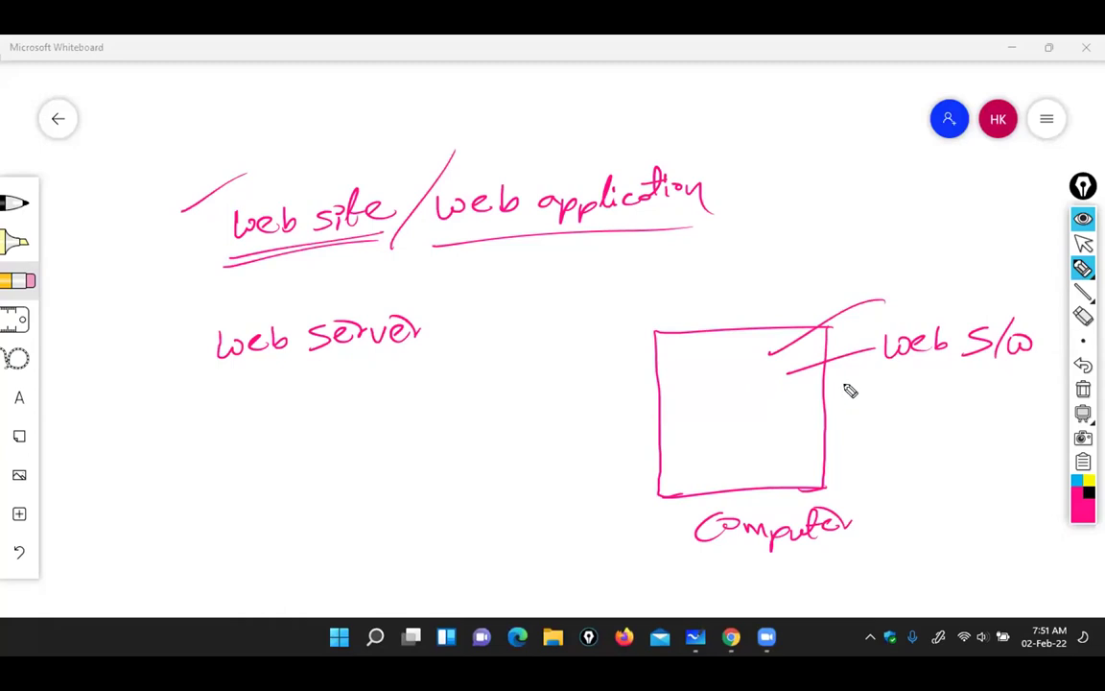
left_click_drag(161, 370, 267, 310)
left_click_drag(880, 378, 1034, 362)
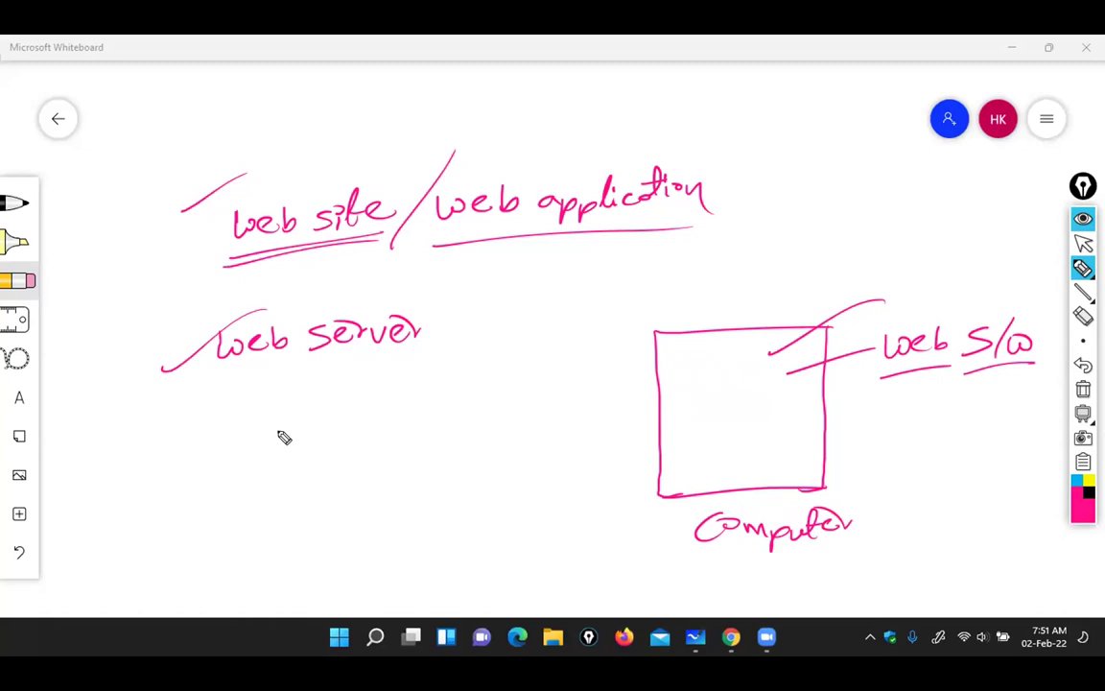
Write "database server" below "web server" with a tick beside it
mouse_move(258, 403)
left_mouse_down()
mouse_move(258, 443)
mouse_move(311, 434)
mouse_move(318, 418)
mouse_move(407, 430)
mouse_move(501, 393)
left_mouse_up()
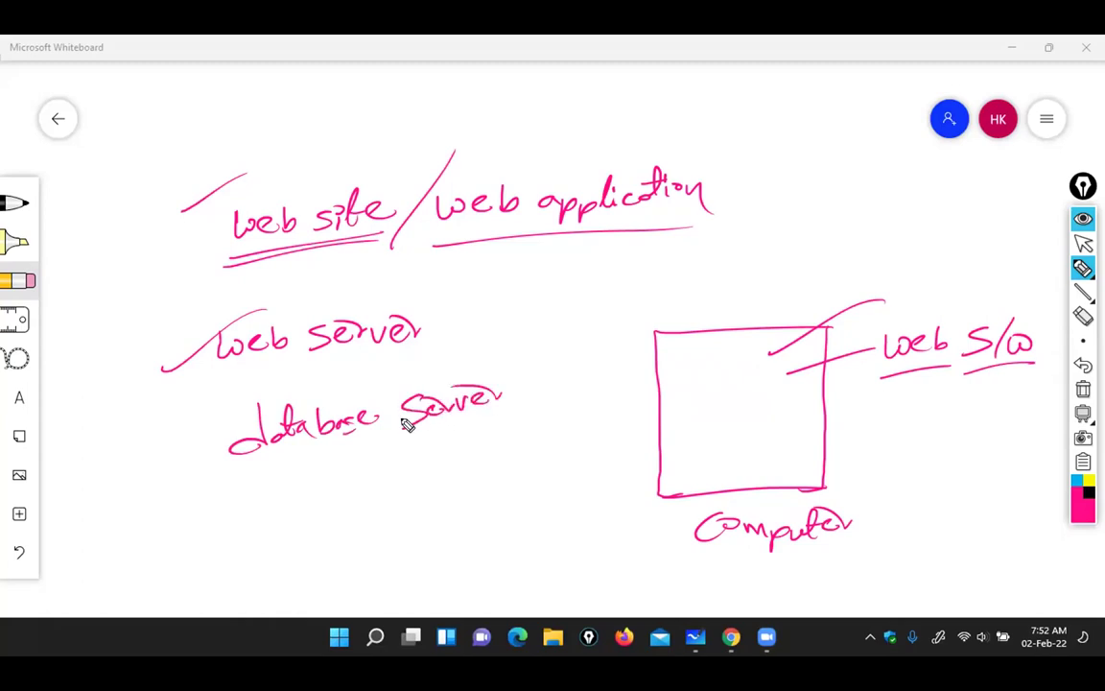
left_click_drag(192, 464, 266, 393)
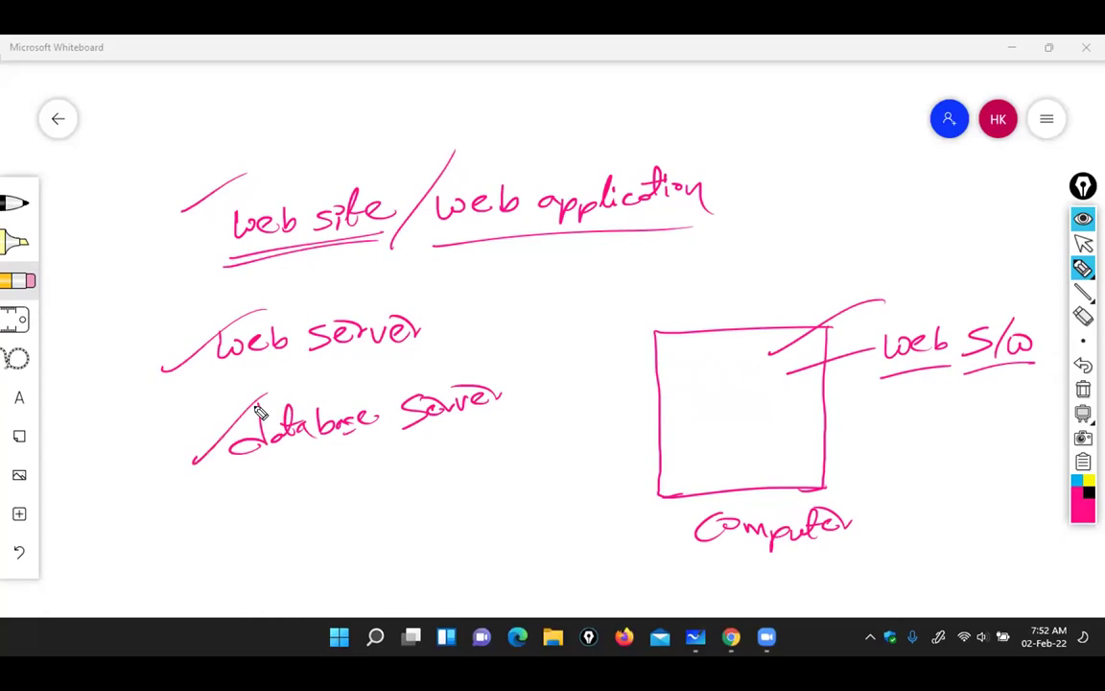
Erase the "web S/W" label, mark "Computer" with a stroke, and write "database S/W" beside the box
left_click(1084, 317)
mouse_move(940, 360)
left_mouse_down()
mouse_move(945, 344)
mouse_move(953, 362)
mouse_move(975, 345)
left_mouse_up()
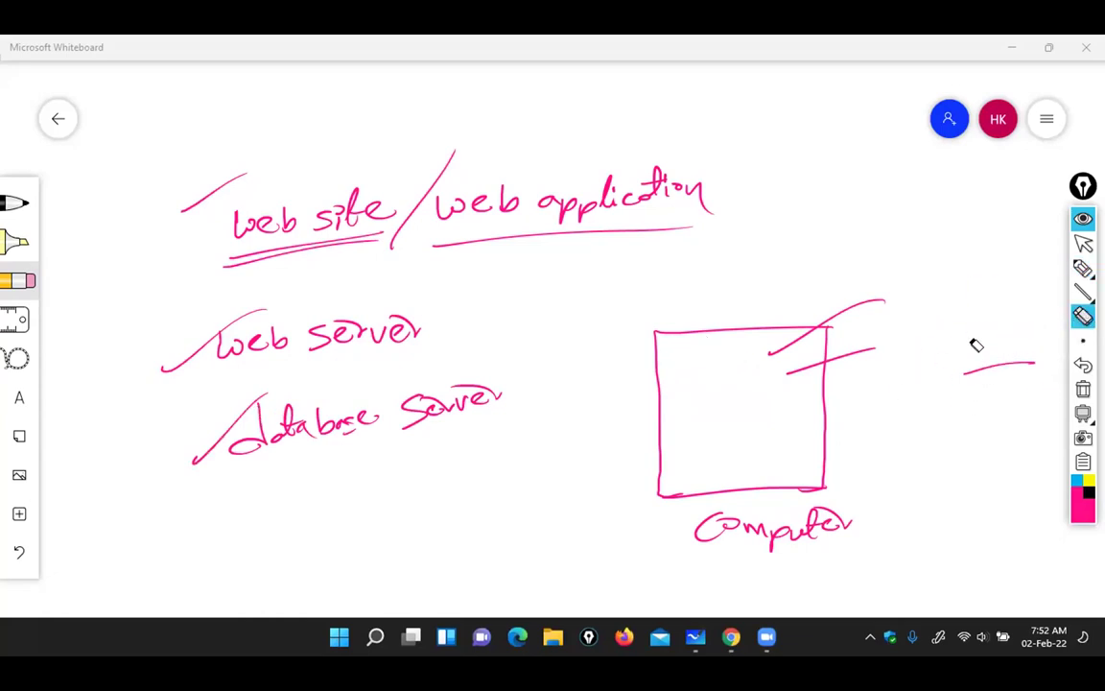
left_click(997, 272)
left_click_drag(852, 521, 938, 497)
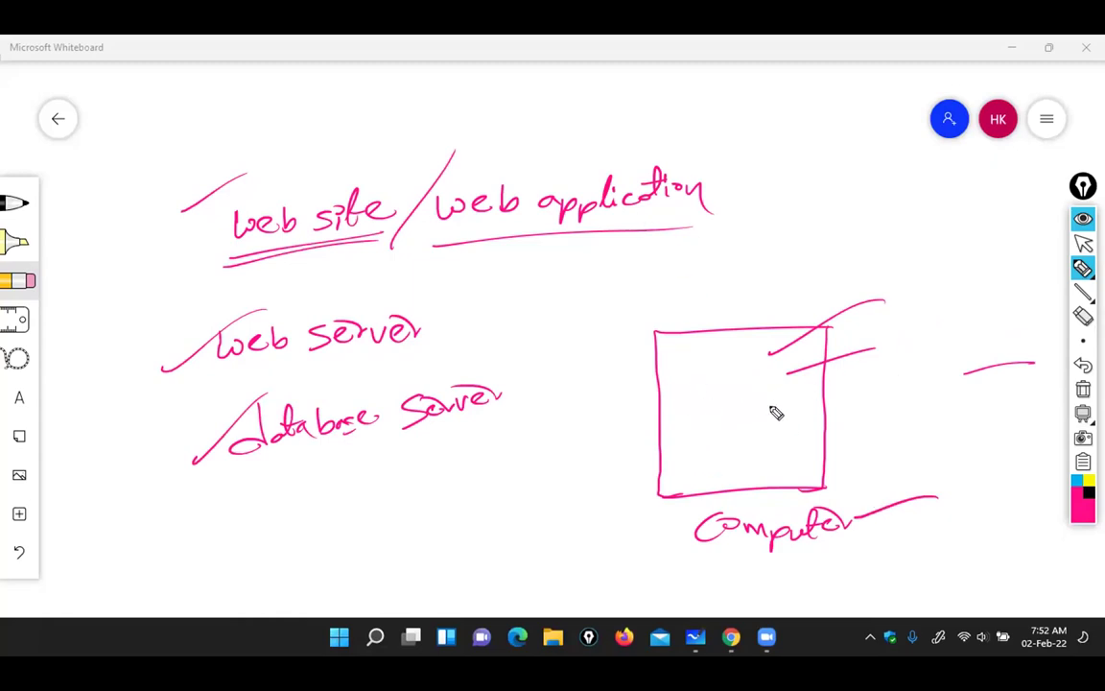
mouse_move(823, 403)
left_mouse_down()
mouse_move(858, 407)
mouse_move(873, 387)
mouse_move(880, 400)
mouse_move(930, 394)
mouse_move(950, 408)
mouse_move(994, 382)
mouse_move(1006, 407)
mouse_move(999, 419)
mouse_move(1028, 388)
left_mouse_up()
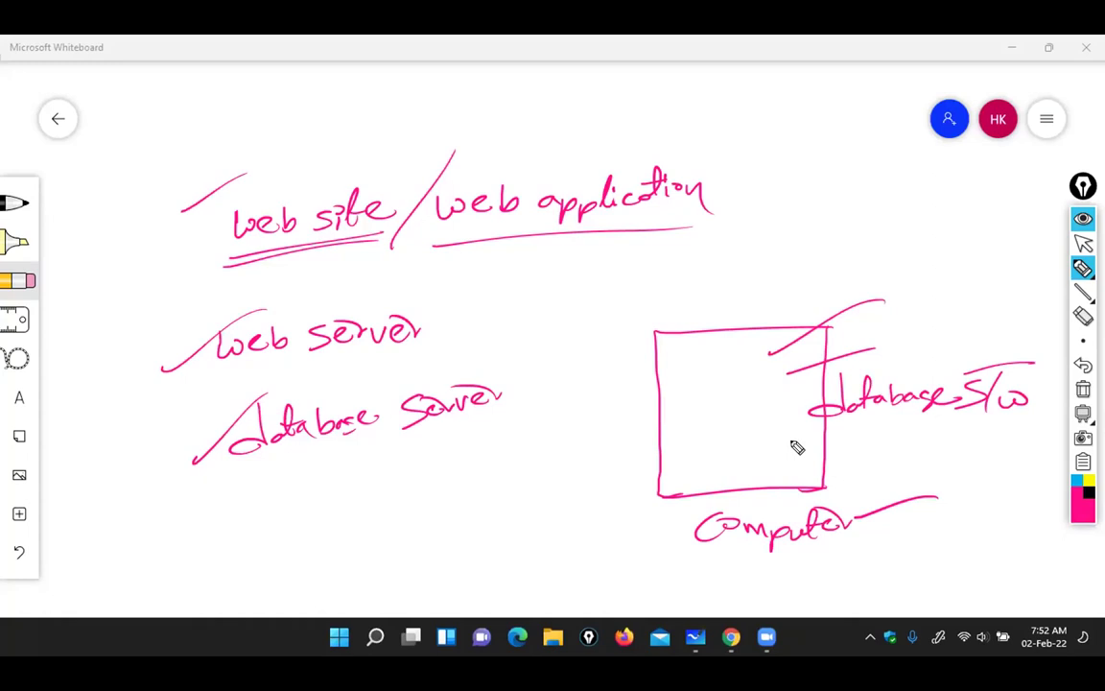
Underline "database S/W" and add ticks at the computer box's upper edge and after "database server"
left_click_drag(804, 445, 950, 432)
left_click_drag(1042, 419, 962, 433)
left_click_drag(705, 334, 798, 283)
left_click_drag(515, 403, 581, 373)
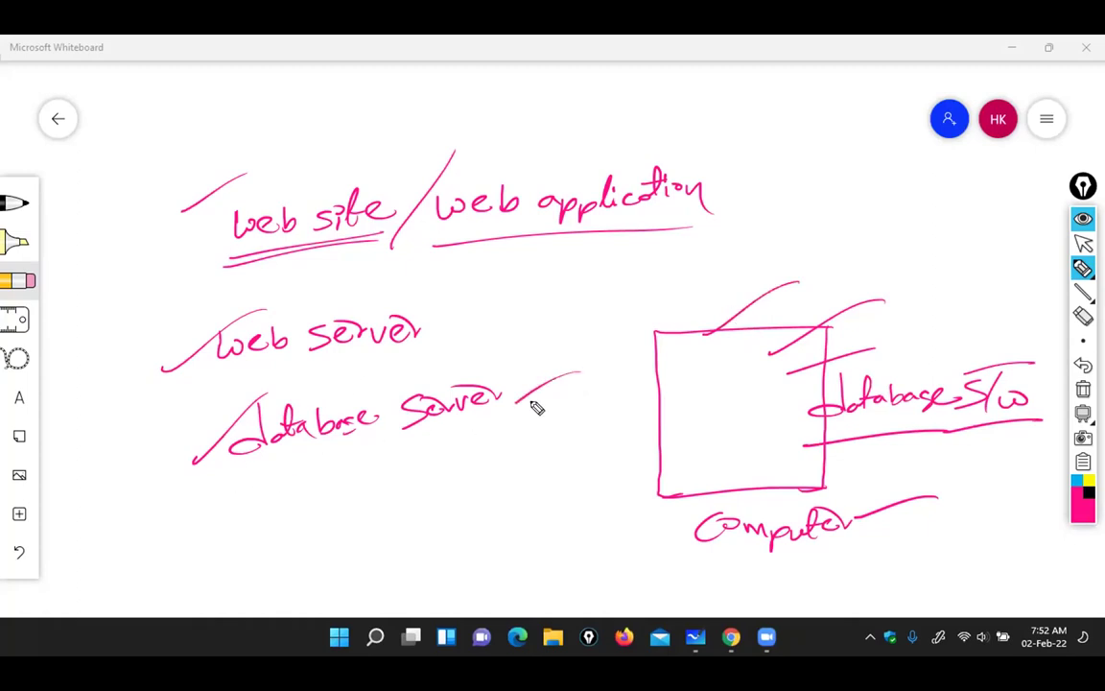
Draw a small box below "database server" with a line to an "S/W" label, and tick "web server"
left_click_drag(432, 496, 523, 478)
left_click_drag(451, 570, 530, 555)
left_click_drag(527, 487, 533, 564)
left_click_drag(437, 491, 446, 575)
mouse_move(516, 509)
left_mouse_down()
mouse_move(603, 476)
mouse_move(632, 478)
left_mouse_up()
left_click_drag(438, 331, 510, 292)
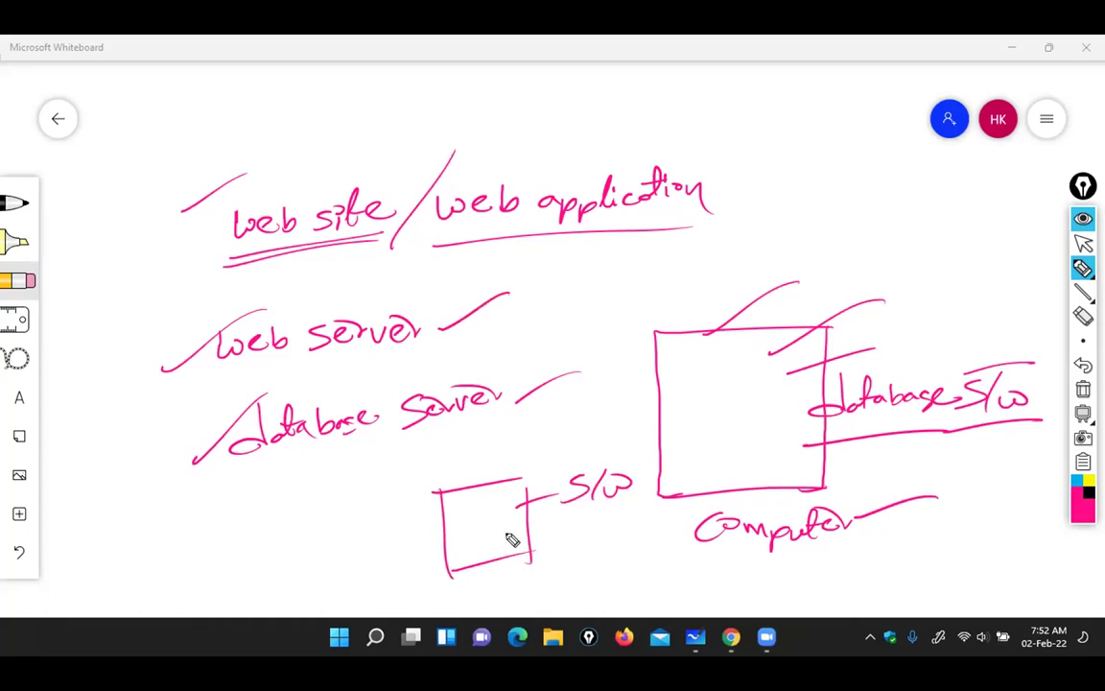
Add a second "S/W" label with a line from the small box, and tick the box and "web server" again
left_click_drag(526, 507, 526, 558)
mouse_move(515, 544)
left_mouse_down()
mouse_move(554, 538)
mouse_move(566, 550)
mouse_move(624, 539)
mouse_move(632, 526)
left_mouse_up()
left_click_drag(491, 486, 560, 464)
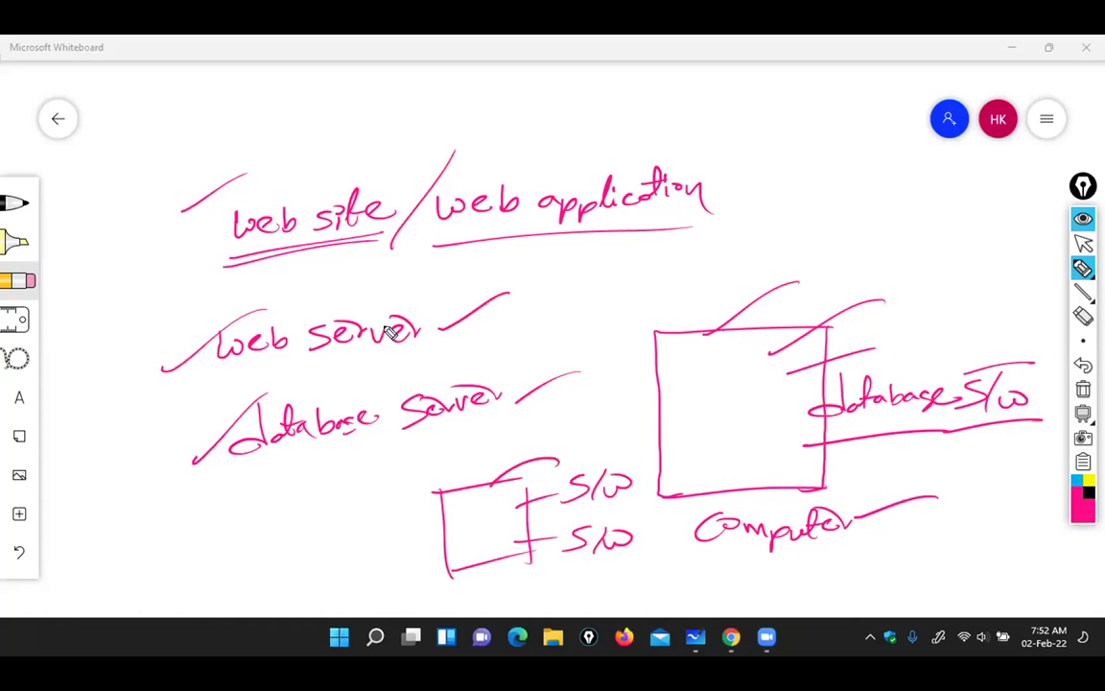
left_click_drag(459, 346, 559, 298)
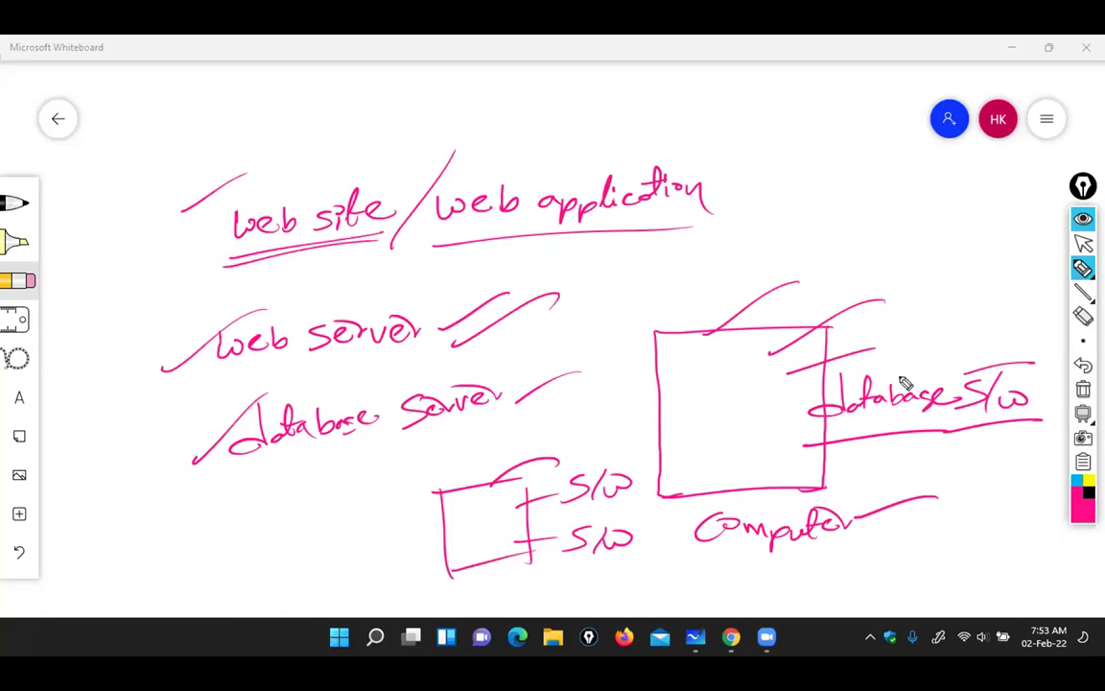
Clear the board, write "web site / web application" with the pen, and underline "web site"
left_click(1083, 388)
left_click(1082, 270)
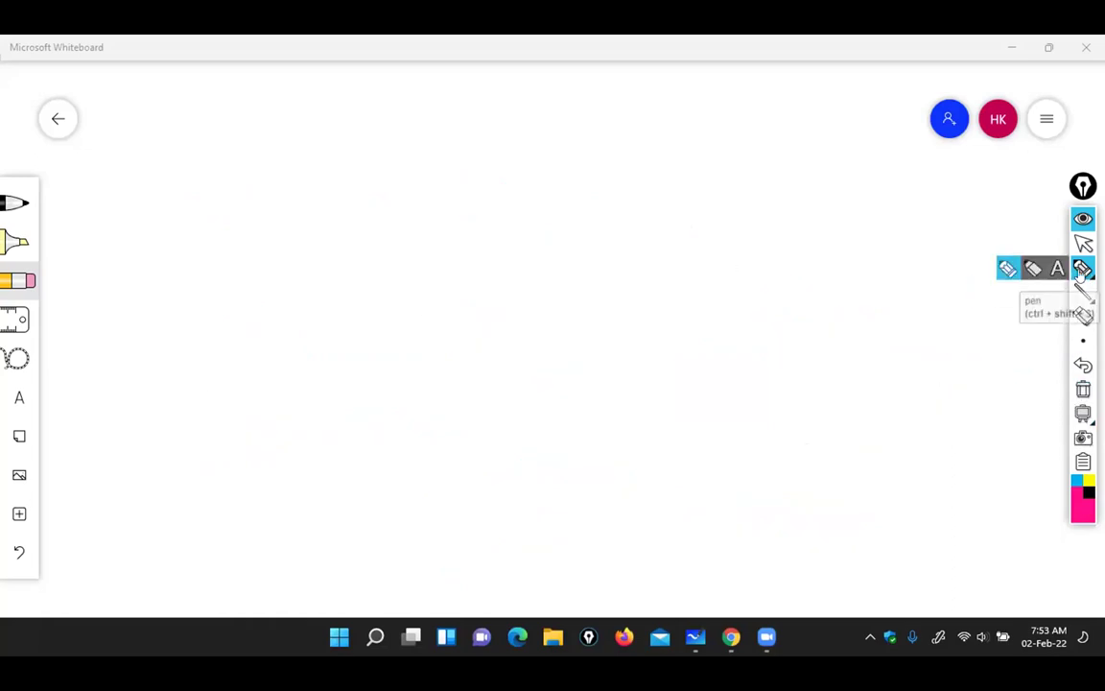
left_click(1005, 267)
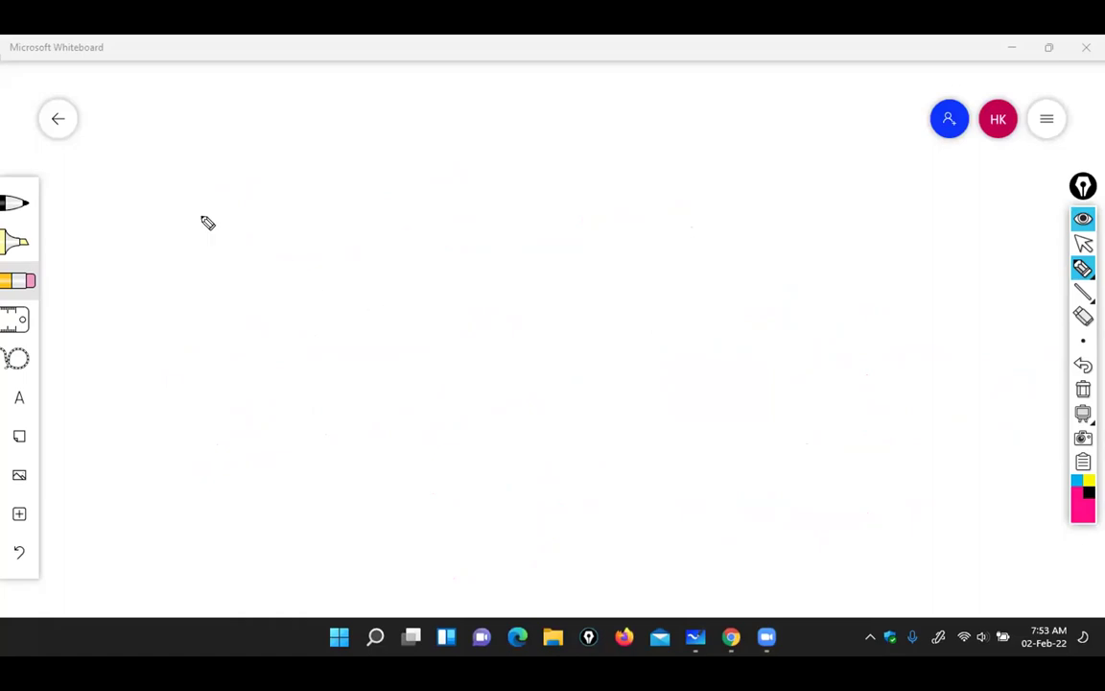
mouse_move(197, 219)
left_mouse_down()
mouse_move(212, 229)
mouse_move(269, 216)
mouse_move(286, 225)
mouse_move(326, 206)
mouse_move(460, 203)
left_mouse_up()
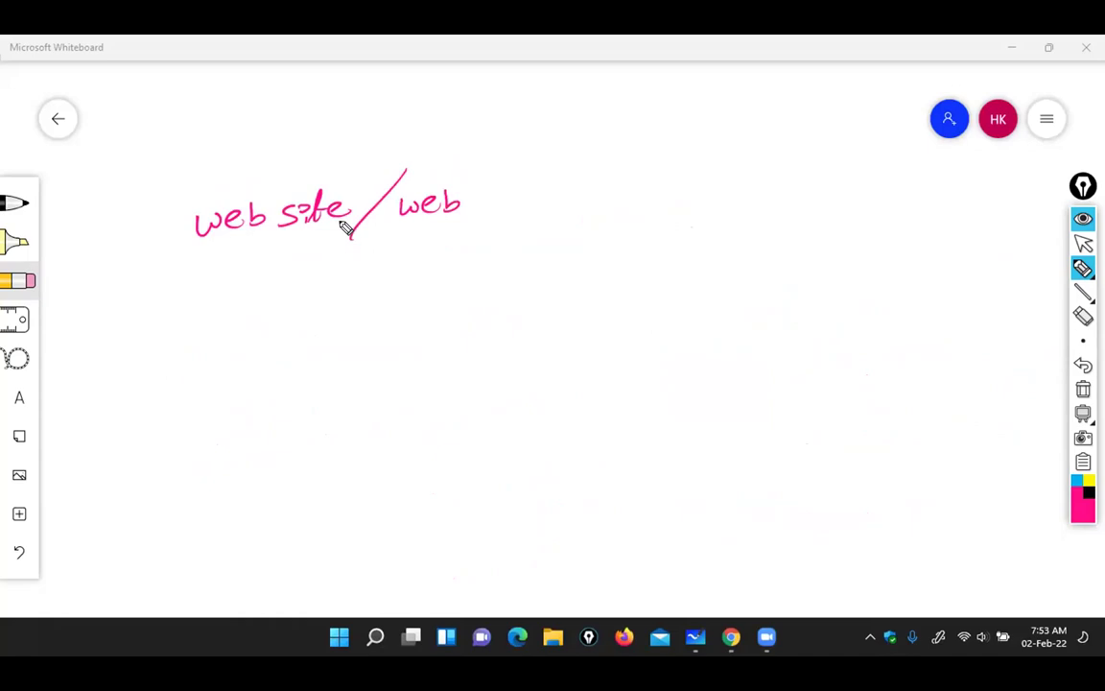
mouse_move(491, 203)
left_mouse_down()
mouse_move(543, 217)
mouse_move(572, 198)
mouse_move(622, 202)
mouse_move(654, 185)
mouse_move(674, 206)
left_mouse_up()
left_click_drag(188, 256, 339, 251)
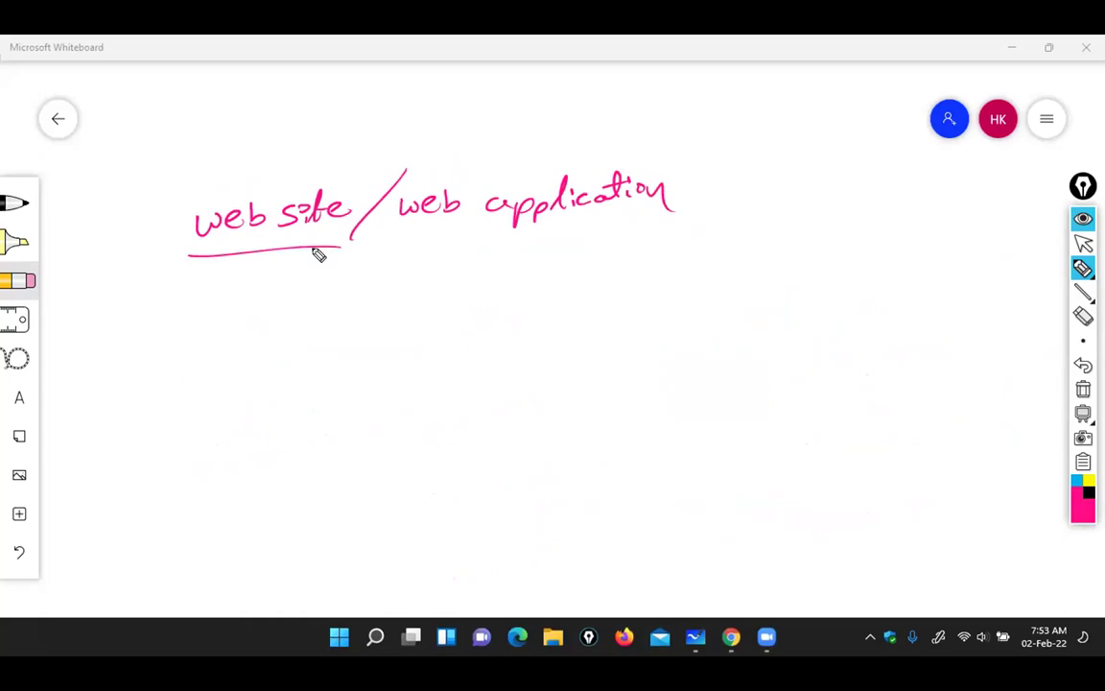
Underline "web application" and write an arrow followed by "group of web pages" as its definition
left_click_drag(415, 243, 594, 228)
left_click_drag(614, 228, 700, 219)
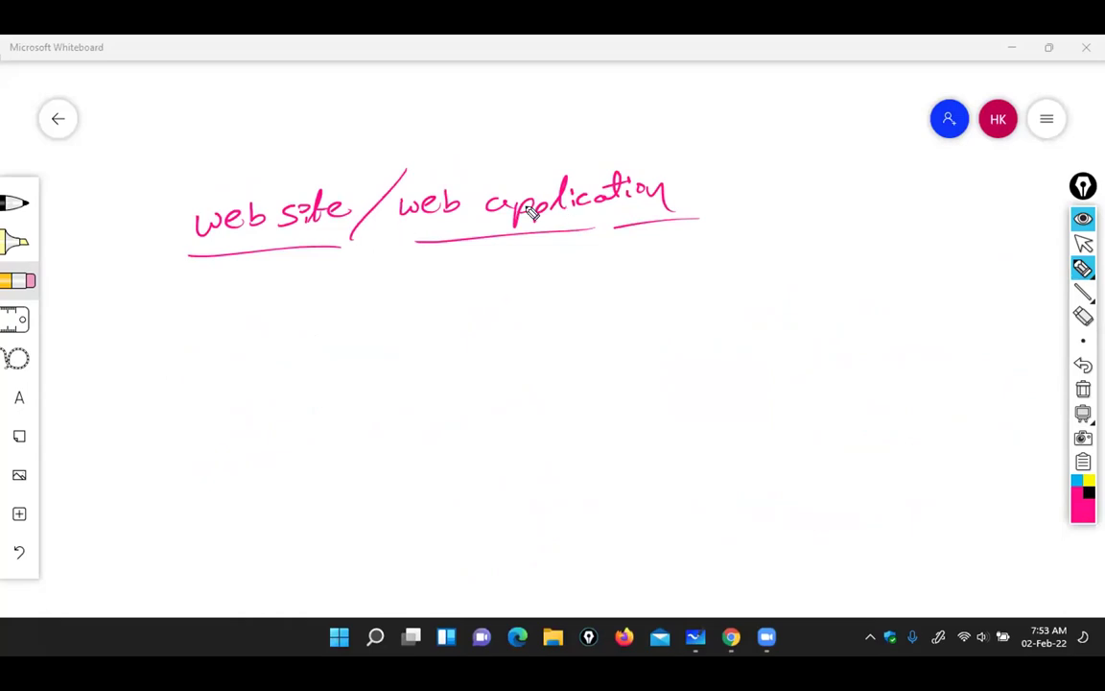
left_click_drag(703, 197, 928, 201)
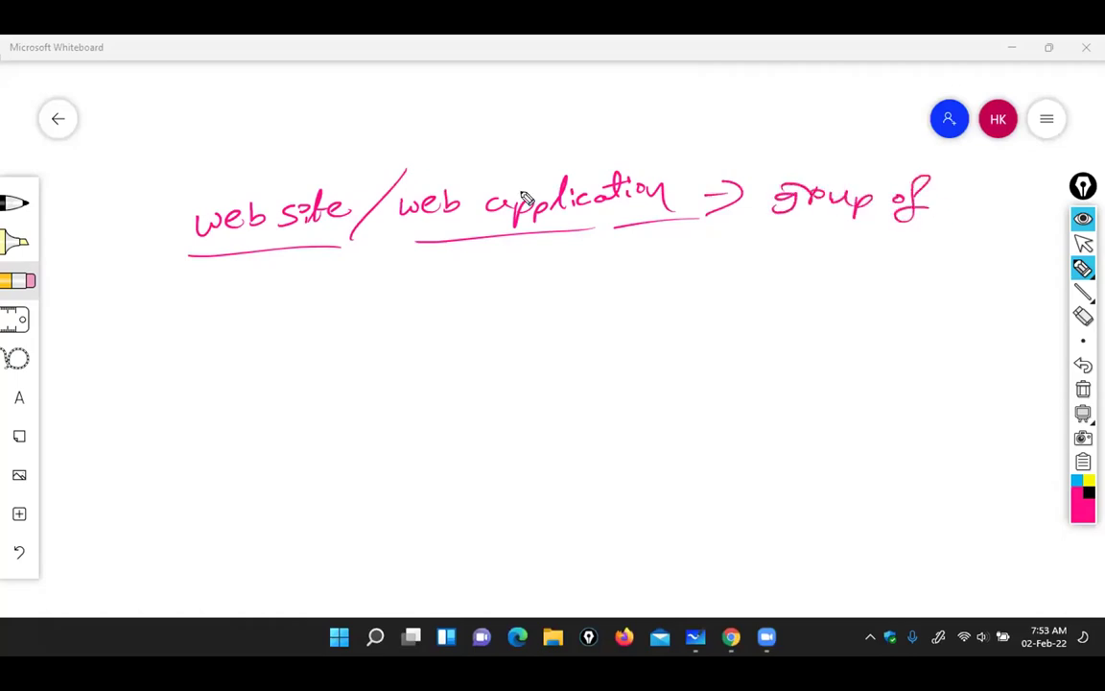
mouse_move(519, 272)
left_mouse_down()
mouse_move(625, 294)
mouse_move(643, 280)
mouse_move(675, 294)
left_mouse_up()
left_click_drag(691, 279, 707, 284)
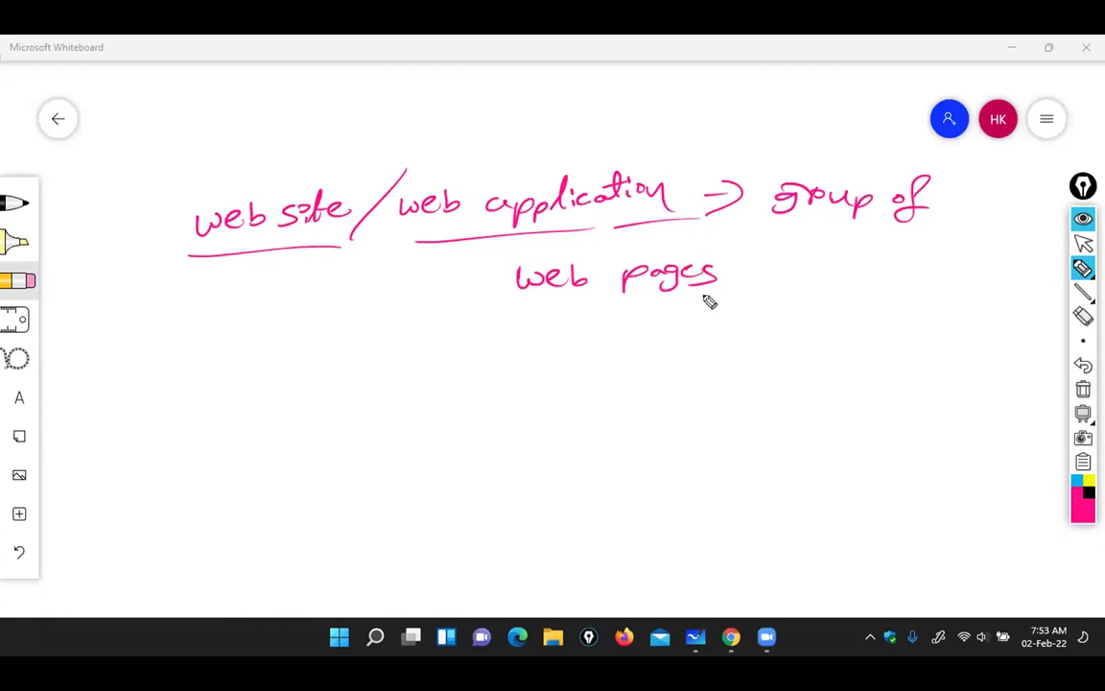
Switch to Chrome, hide the pen annotations on screen, and open google.com in place of the Zoom page
left_click(1083, 243)
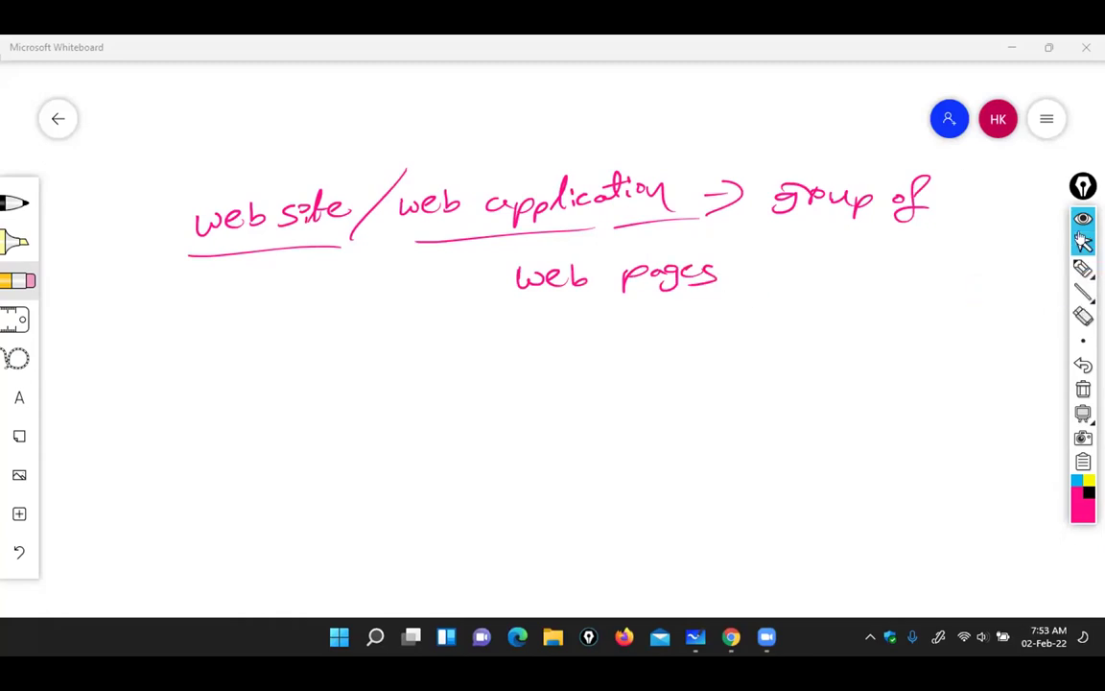
left_click(731, 636)
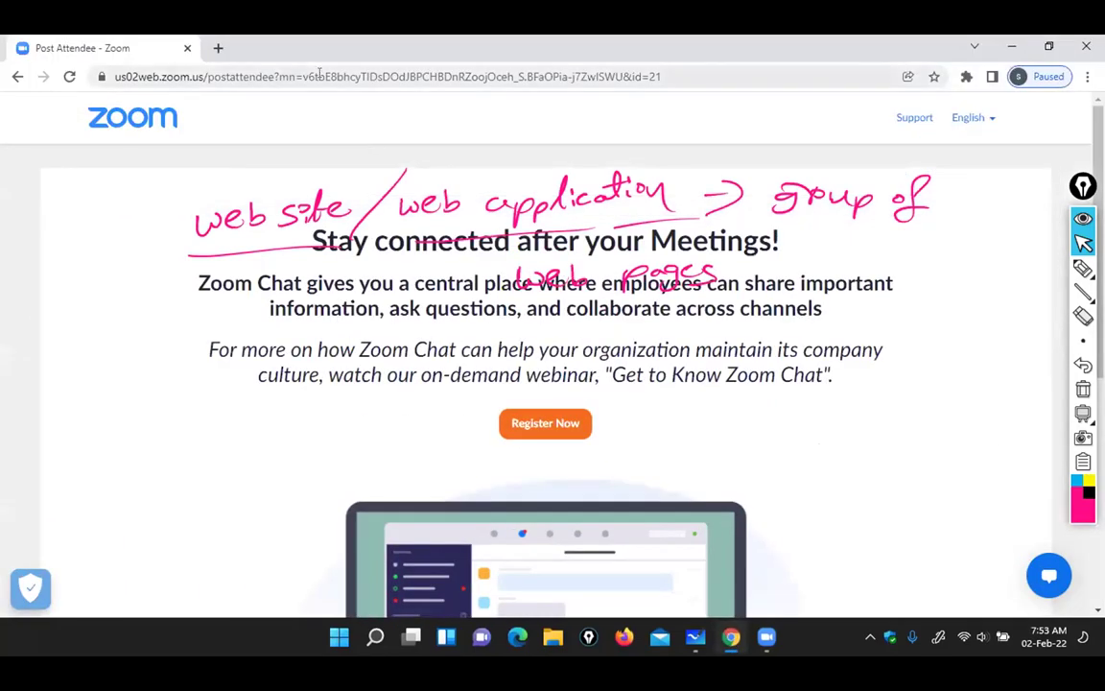
left_click(1083, 219)
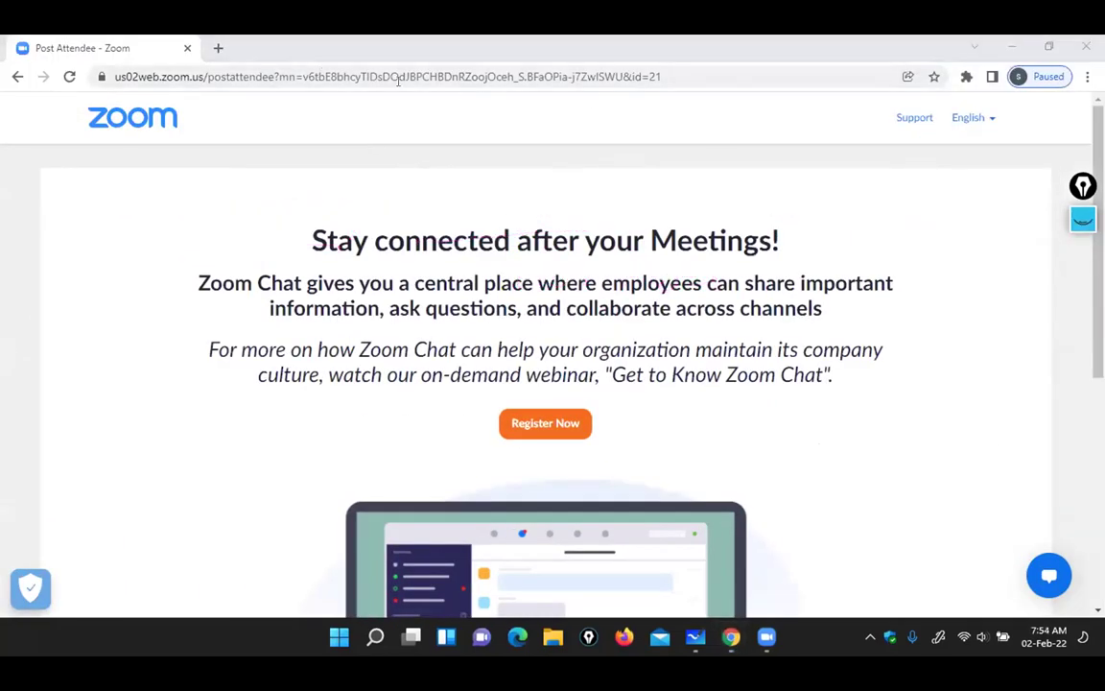
left_click(307, 76)
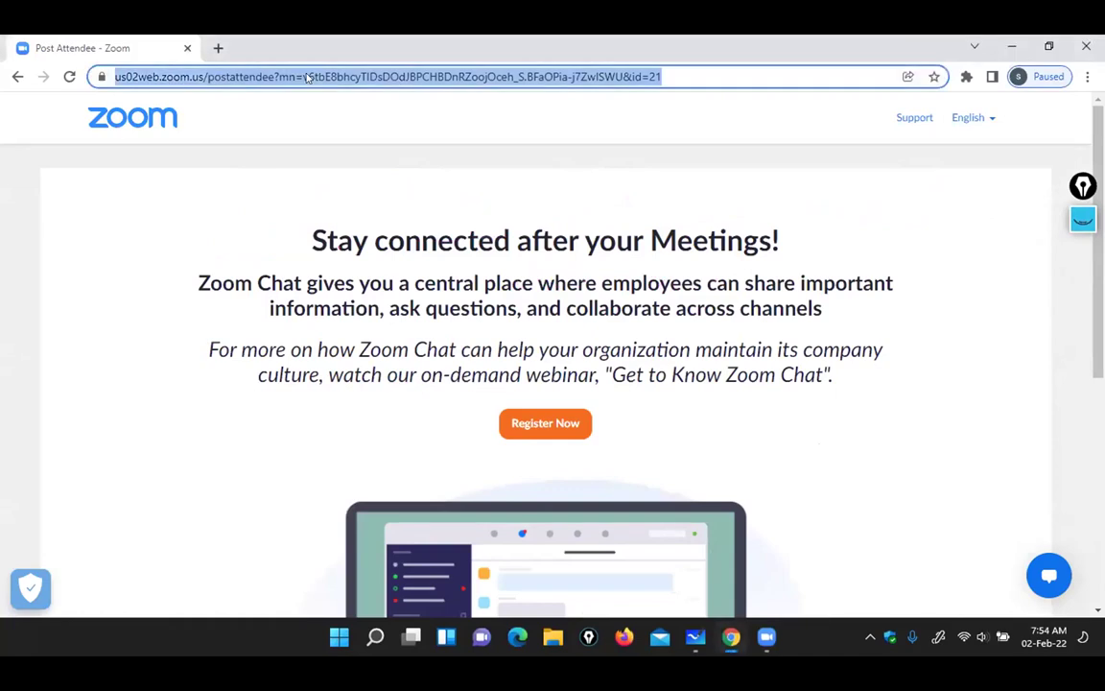
type("g")
key("Return")
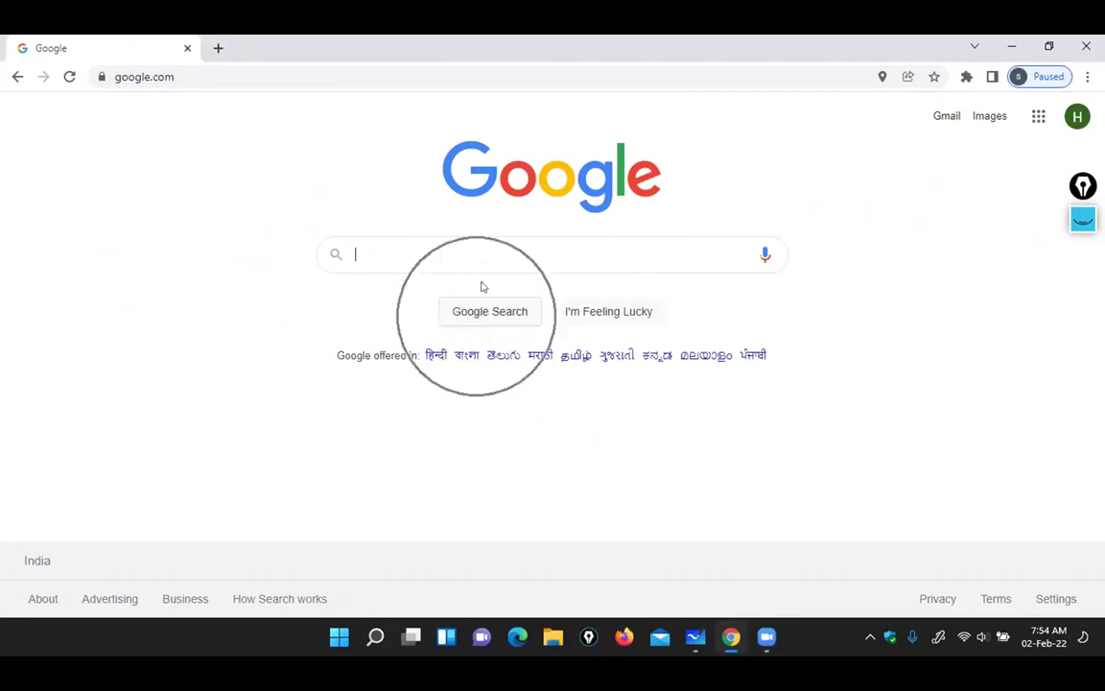
Open the ICICI Bank website at icicibank.com
left_click(255, 76)
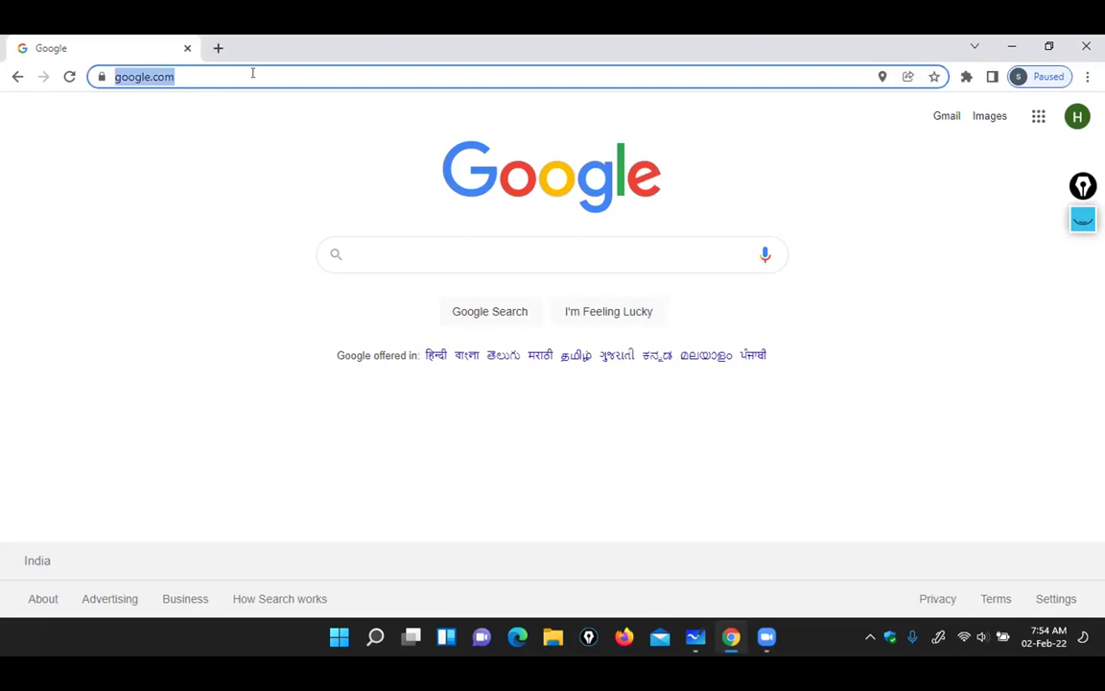
type("ici")
key("Return")
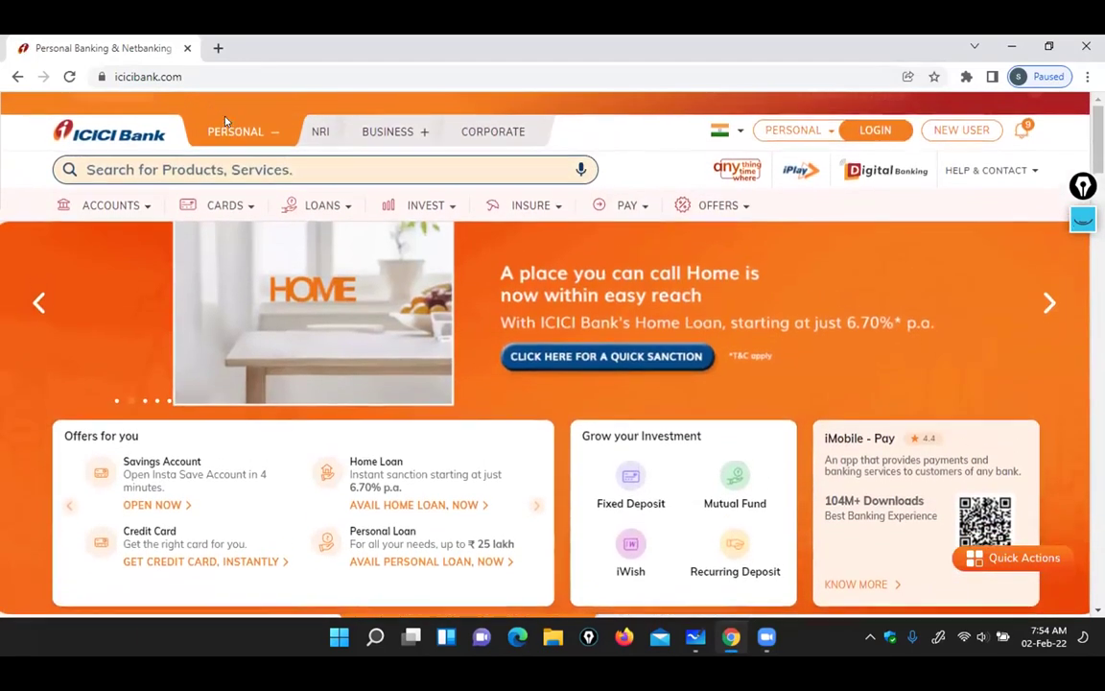
Examine the ICICI Bank site's Accounts, Cards and Loans categories and their sub-pages
left_click(233, 163)
scroll(316, 158, "down", 1)
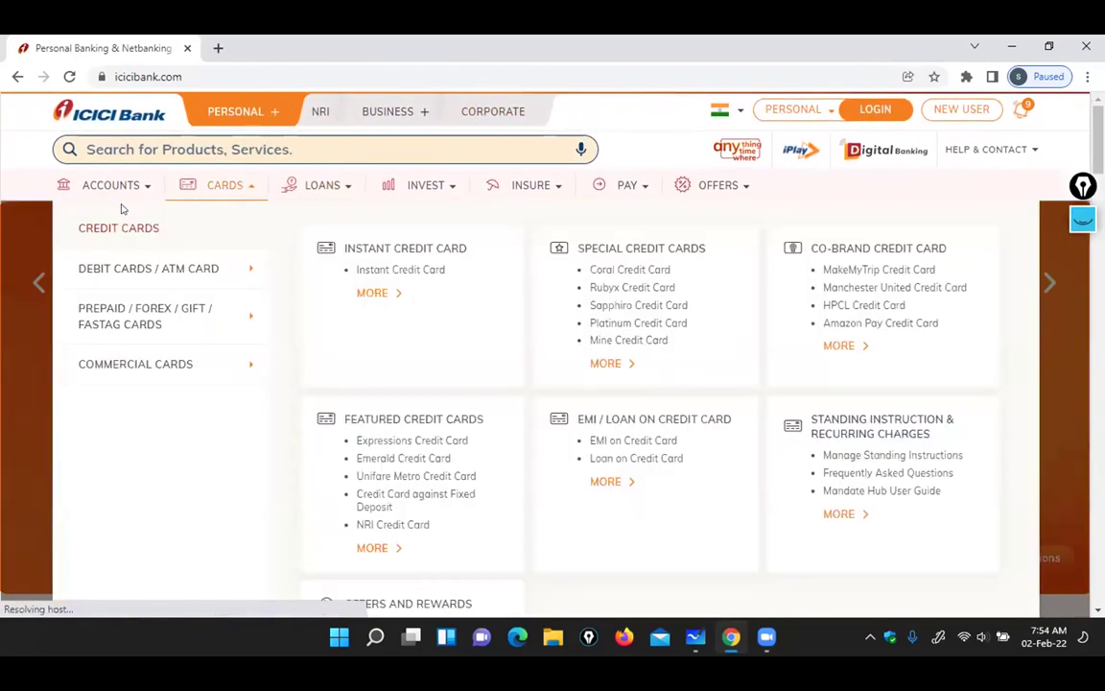
left_click(99, 195)
mouse_move(240, 189)
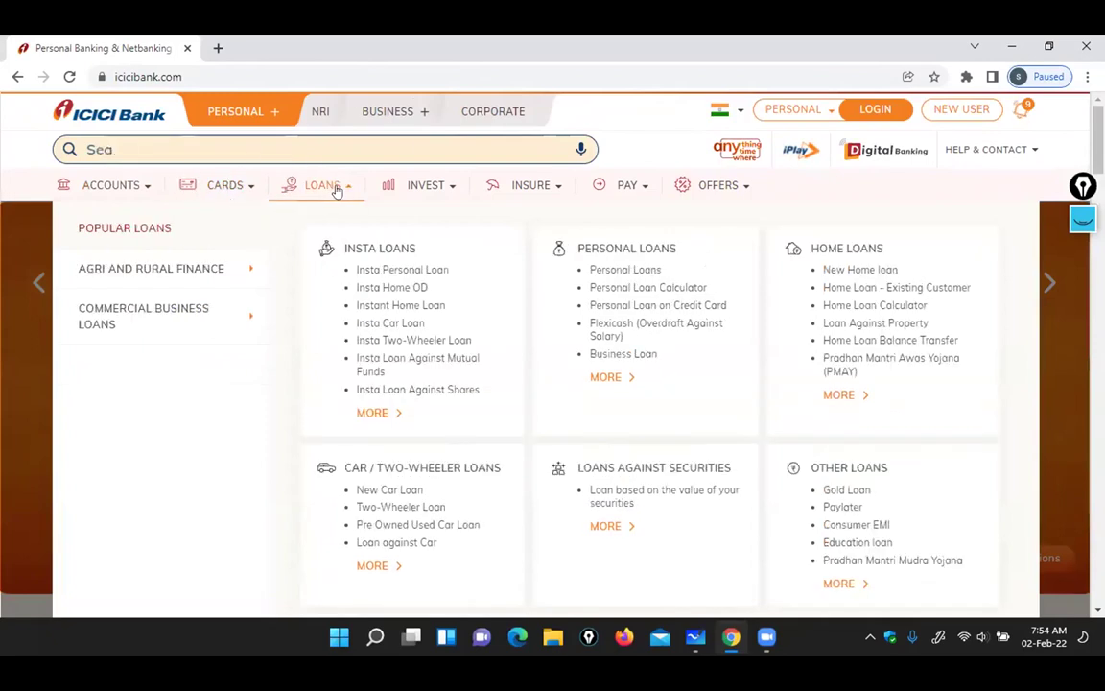
mouse_move(540, 190)
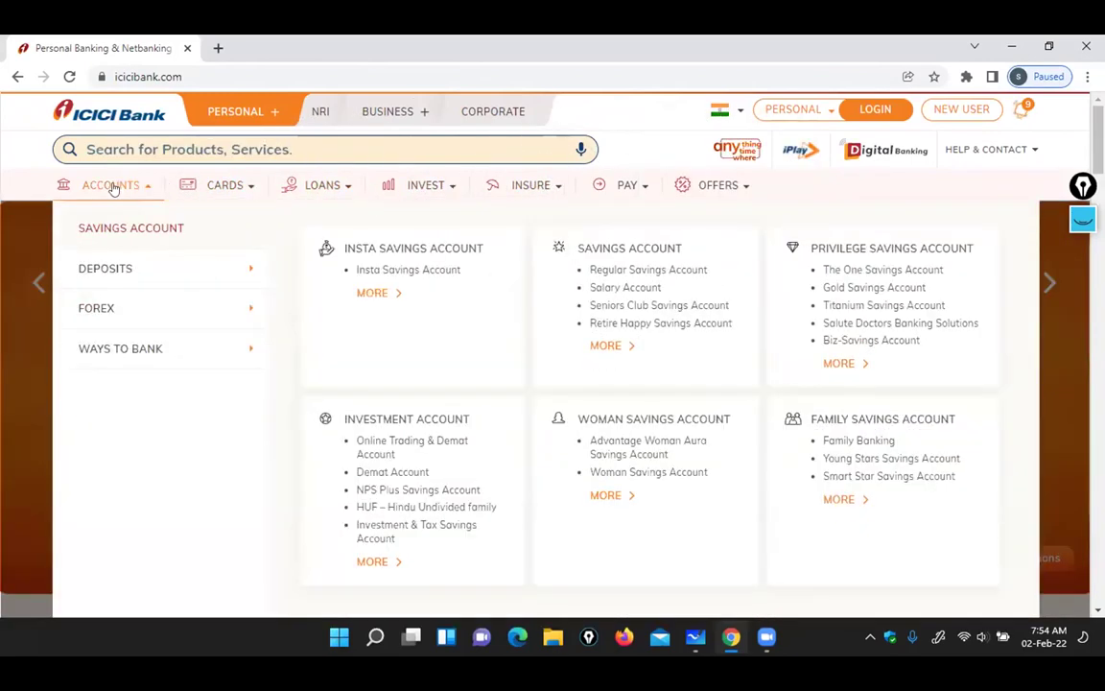
left_click(111, 188)
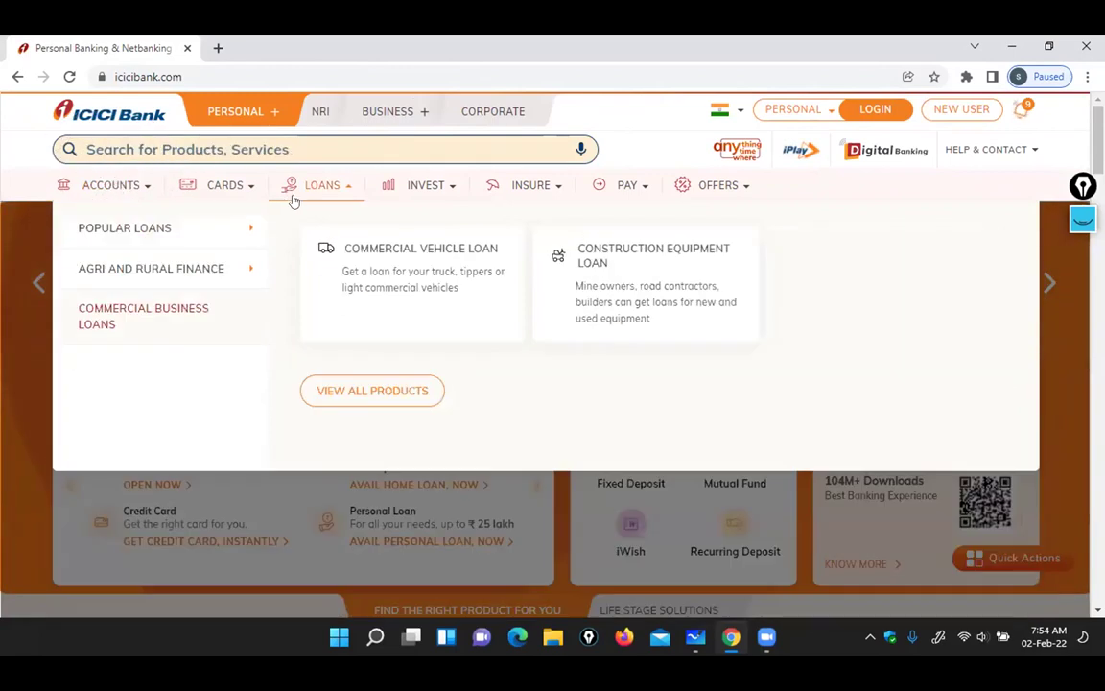
mouse_move(212, 201)
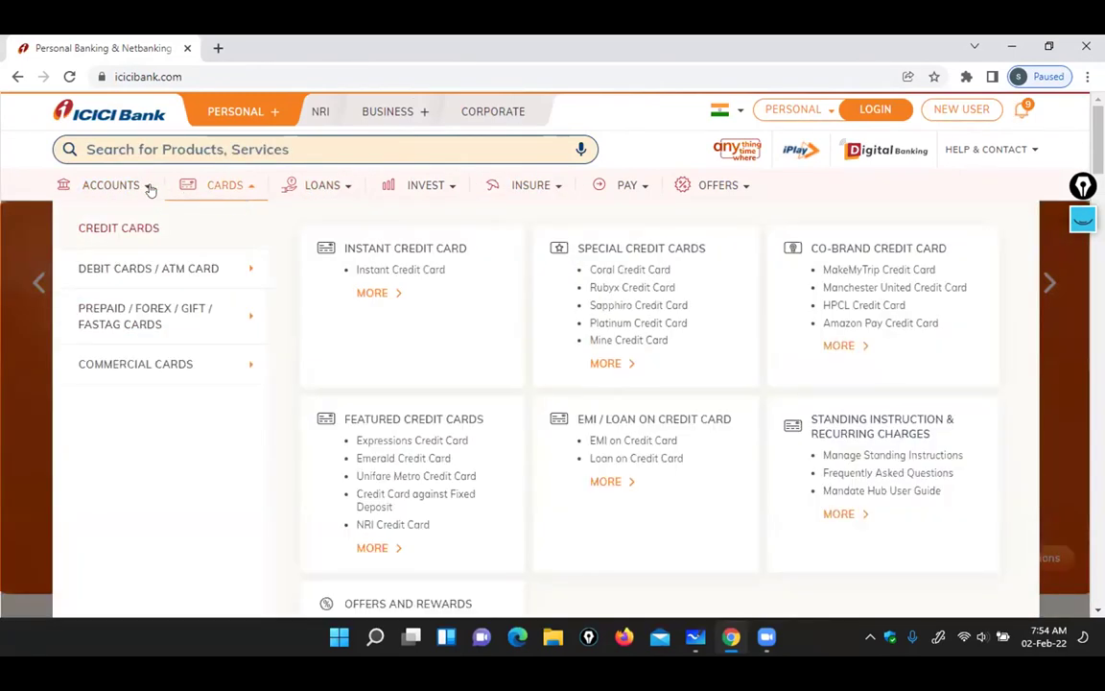
mouse_move(134, 188)
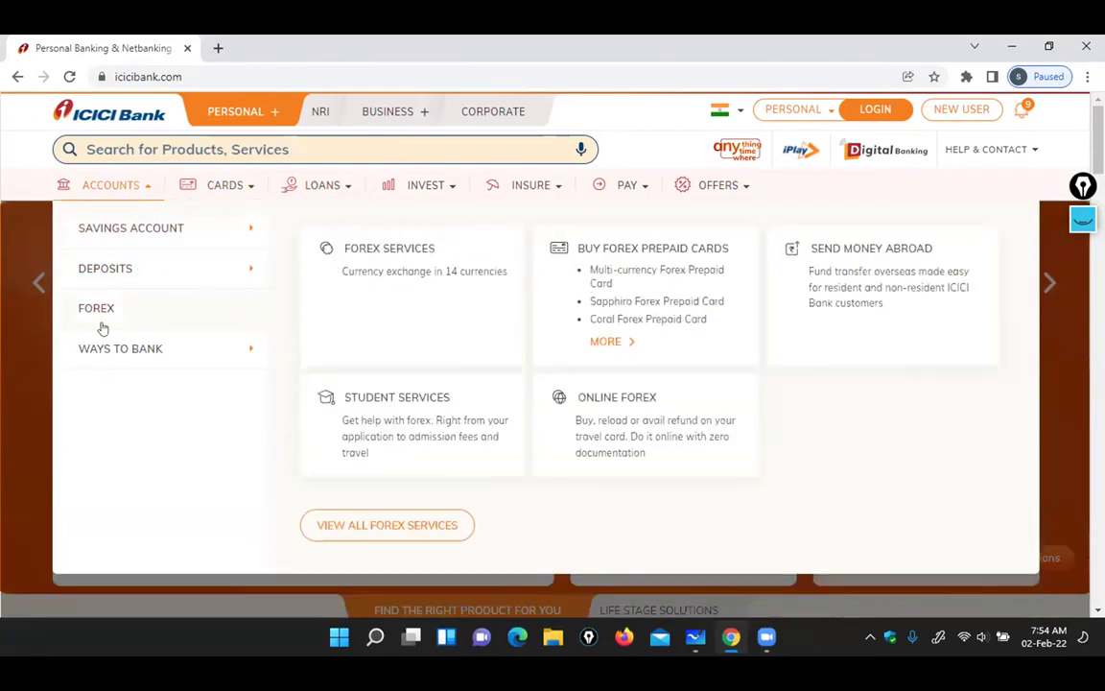
Open the training institute's website at saidemy.com and look over its home page
left_click(220, 77)
type("sai")
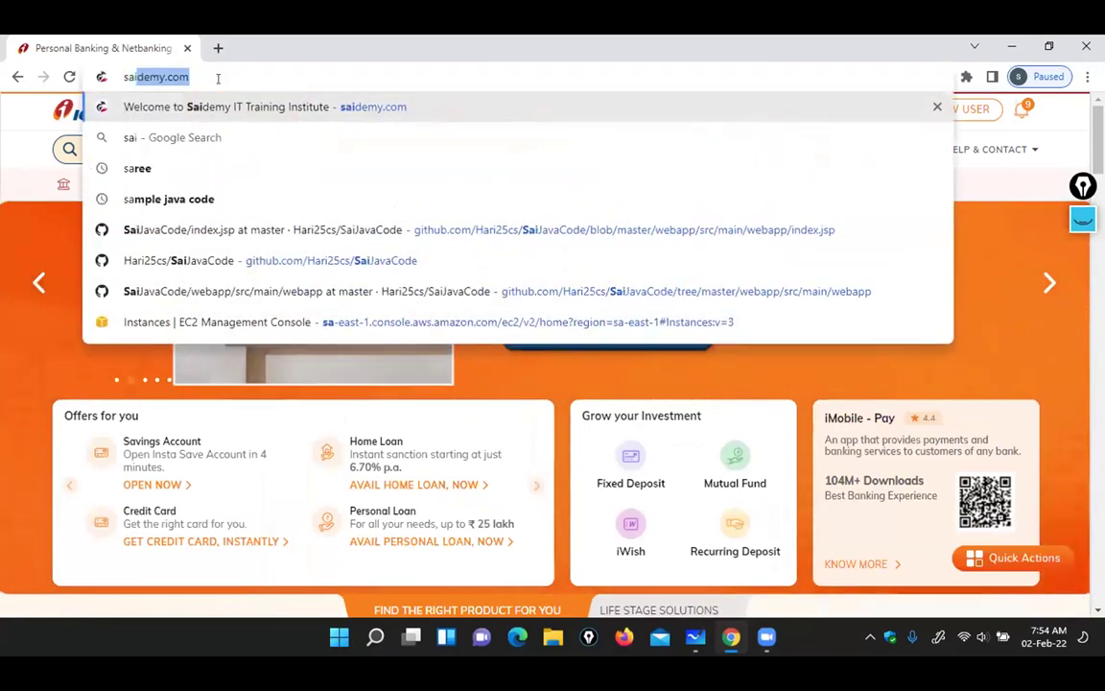
key("Return")
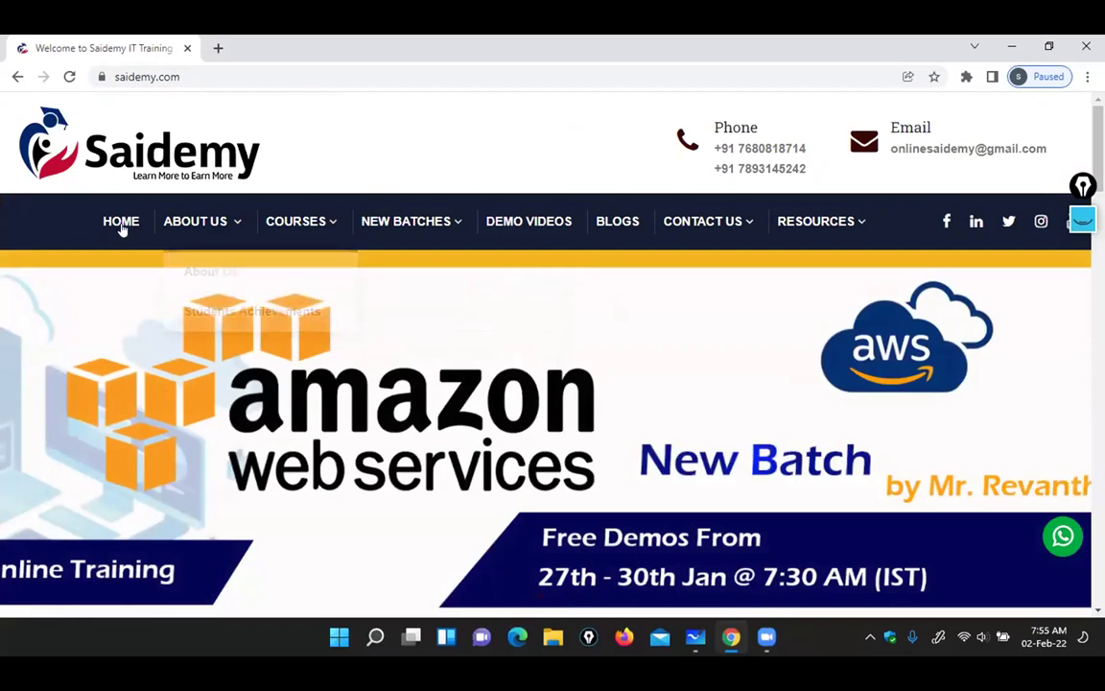
left_click(134, 77)
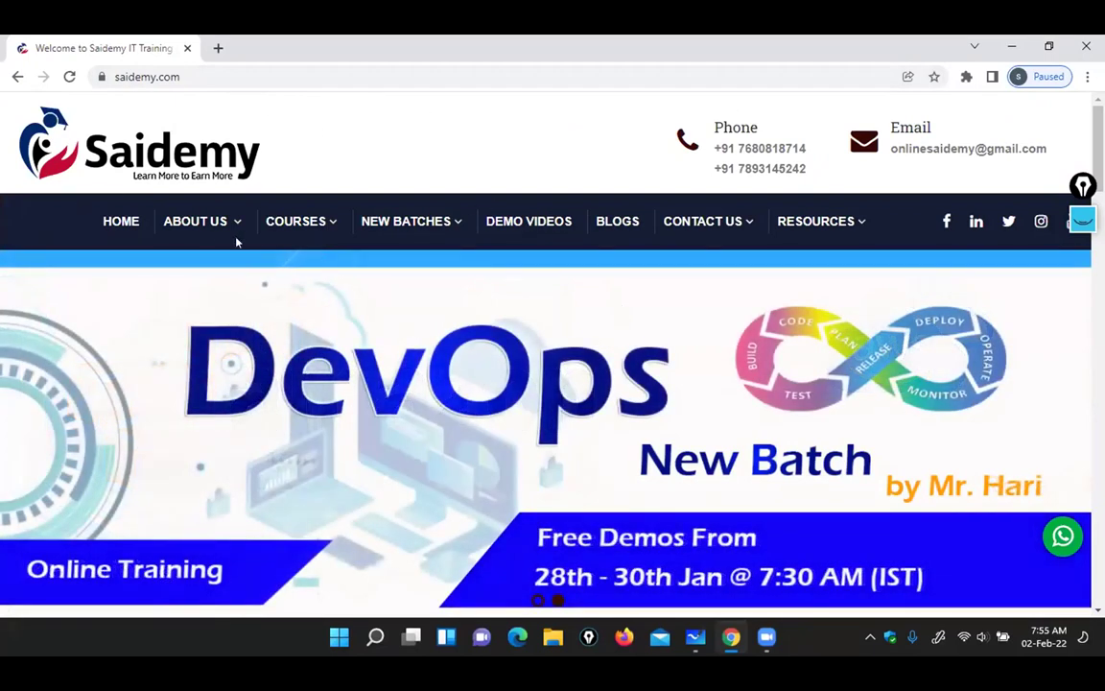
mouse_move(454, 226)
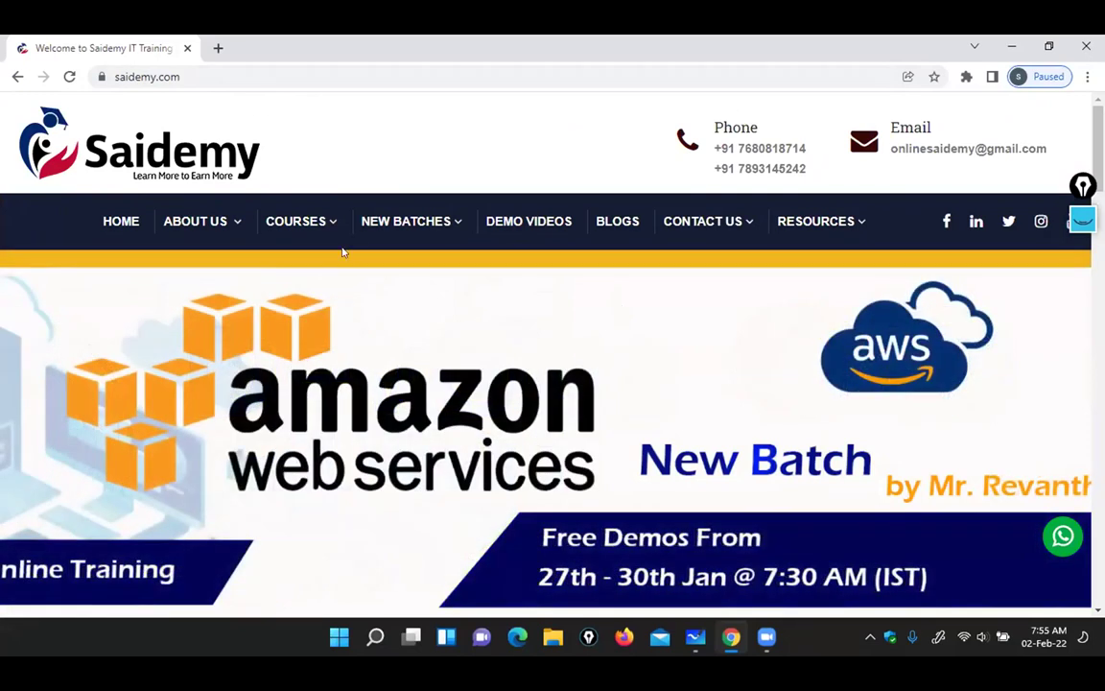
View the Saidemy site's DevOps, AWS and Java course pages and its About Us page, comparing their addresses
left_click(313, 223)
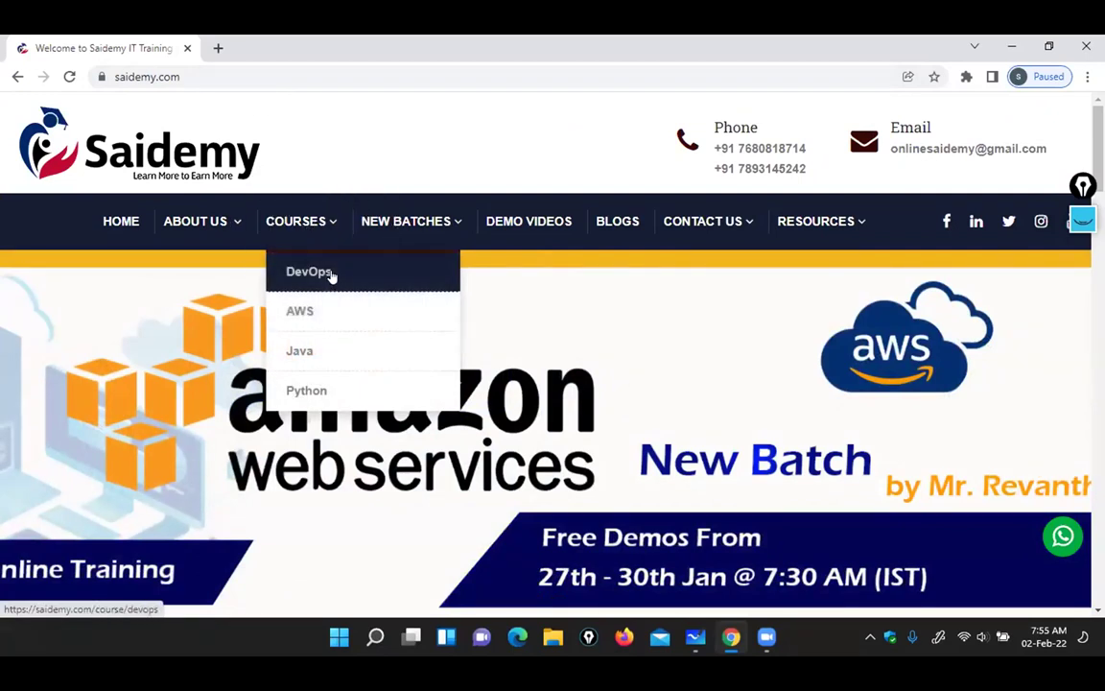
left_click(331, 275)
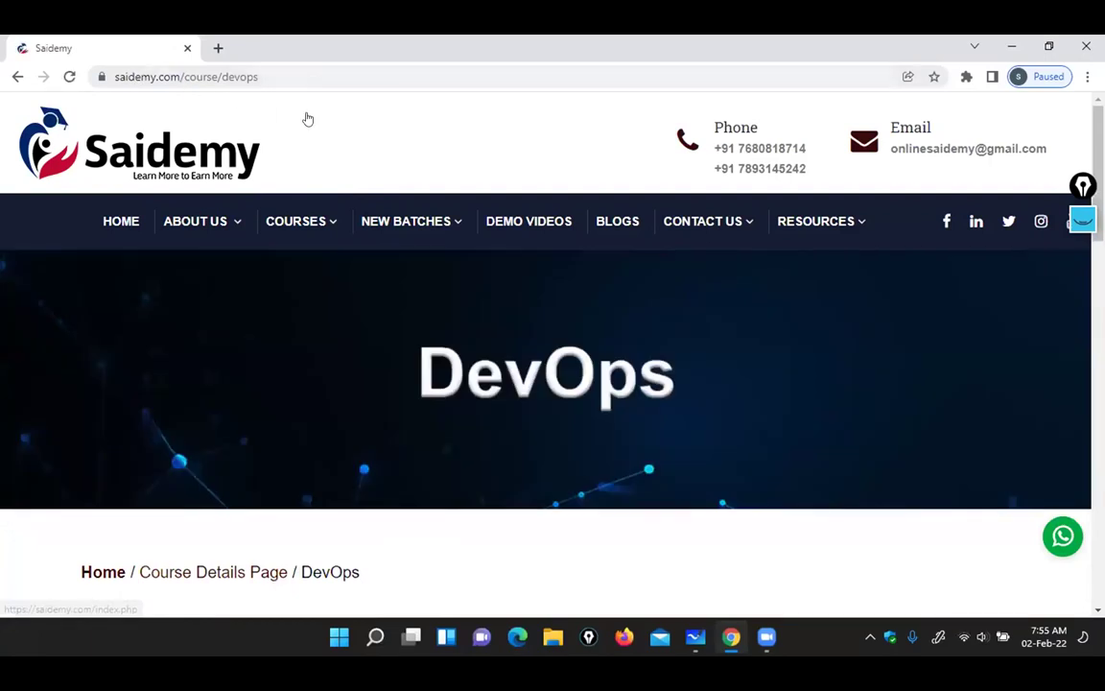
left_click(324, 225)
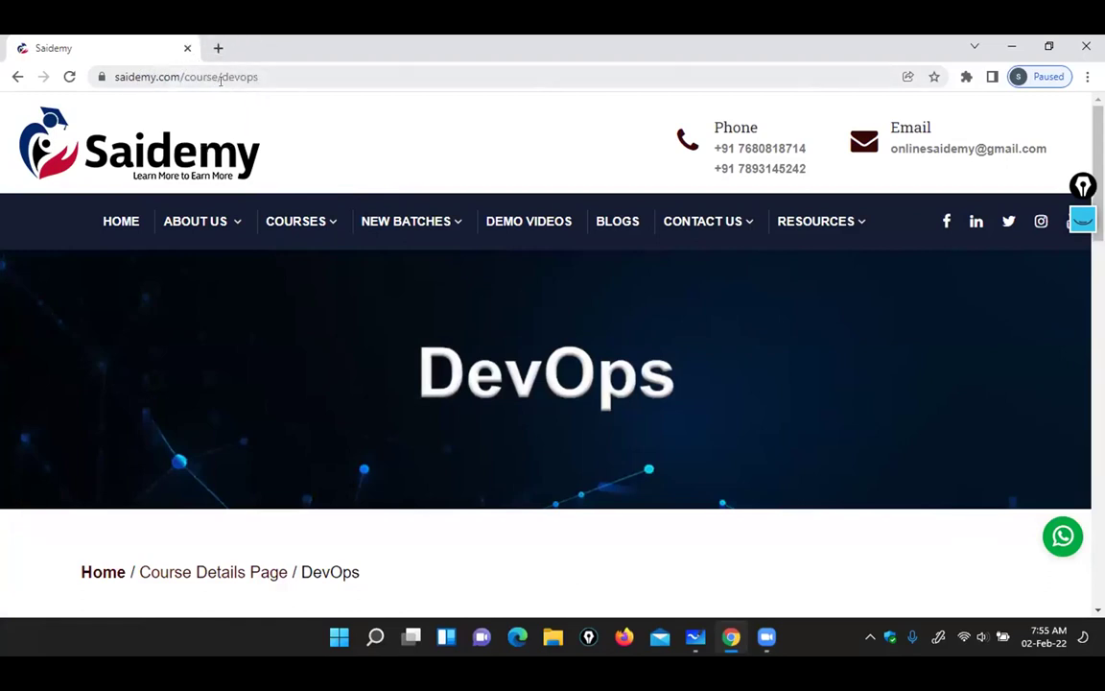
mouse_move(331, 225)
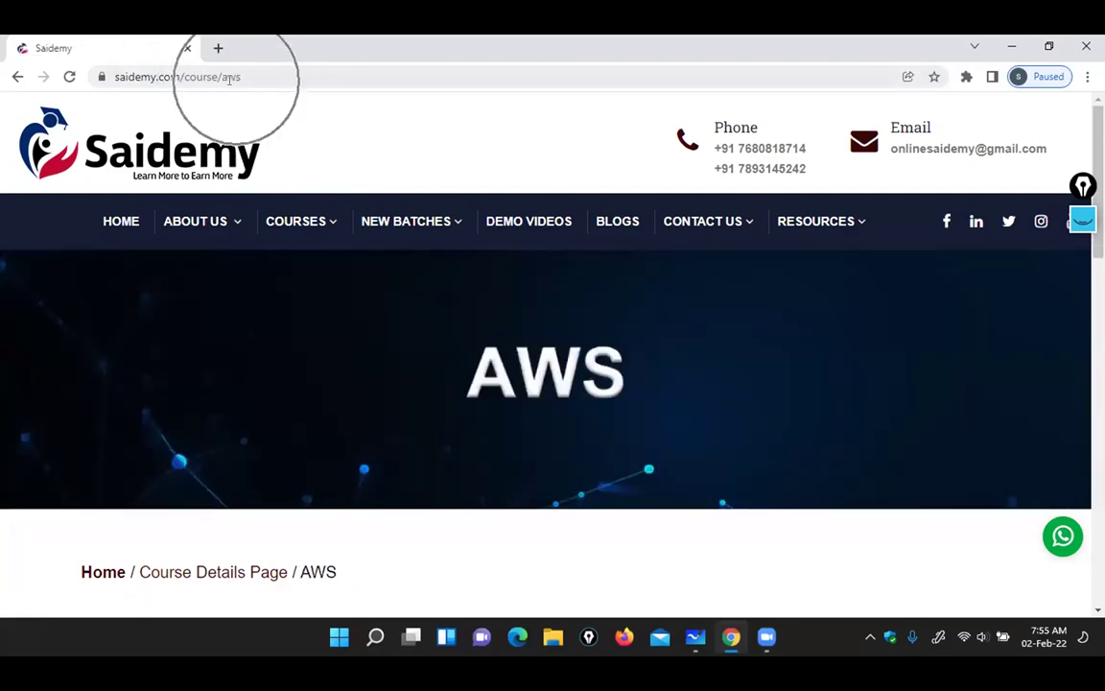
mouse_move(297, 237)
left_click(332, 357)
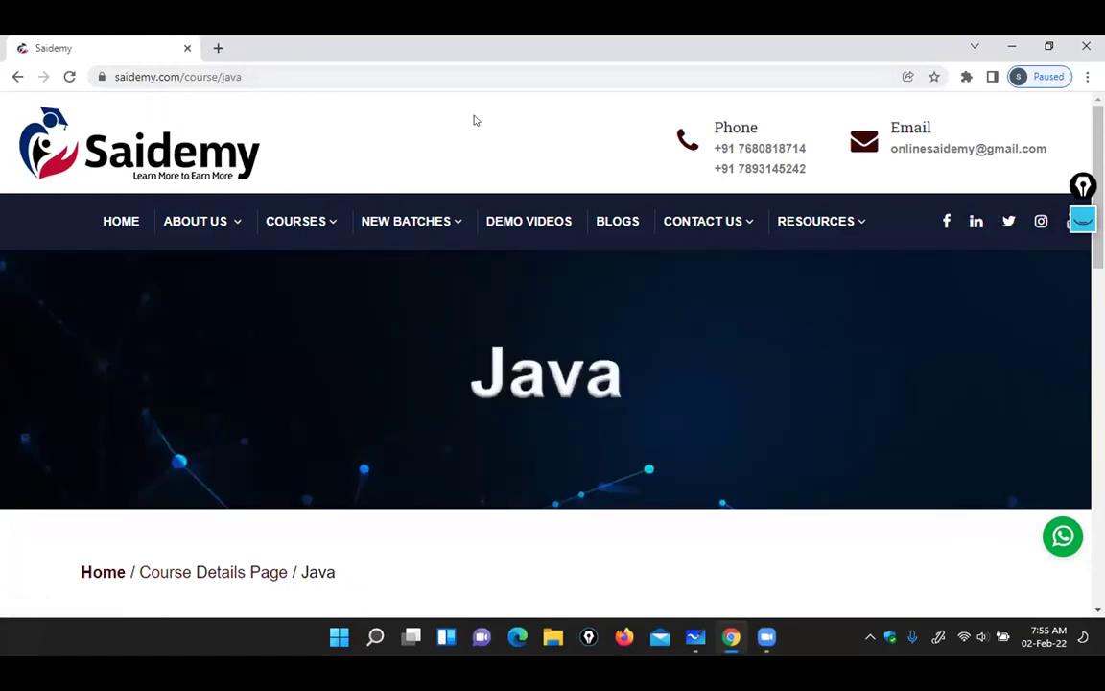
mouse_move(225, 227)
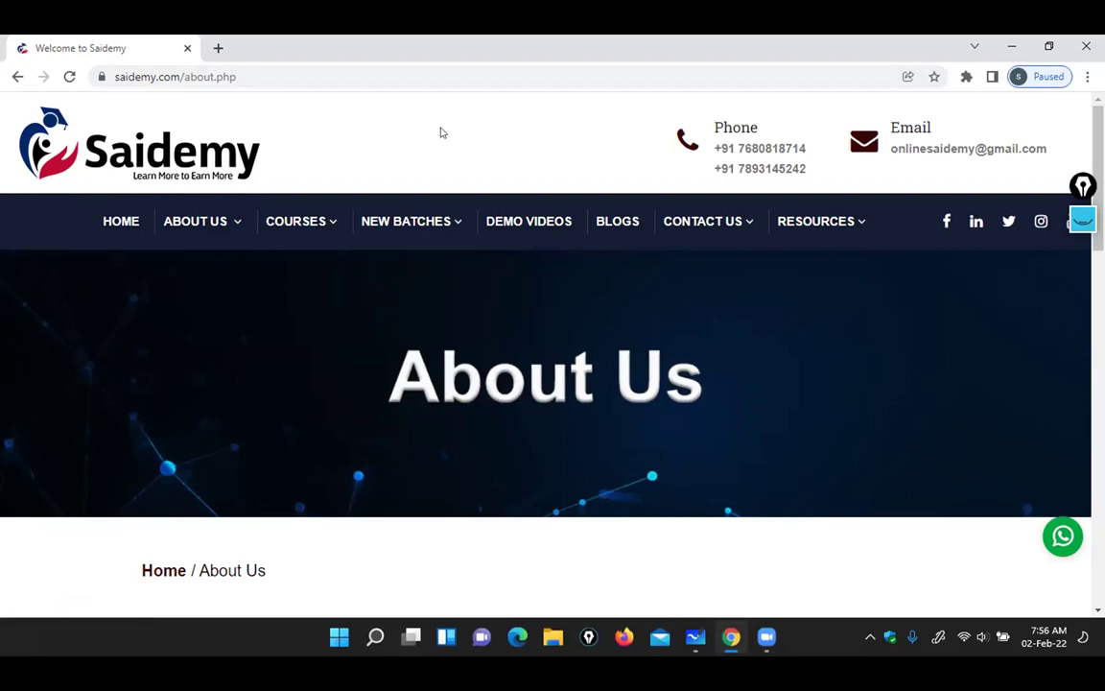
key("ctrl")
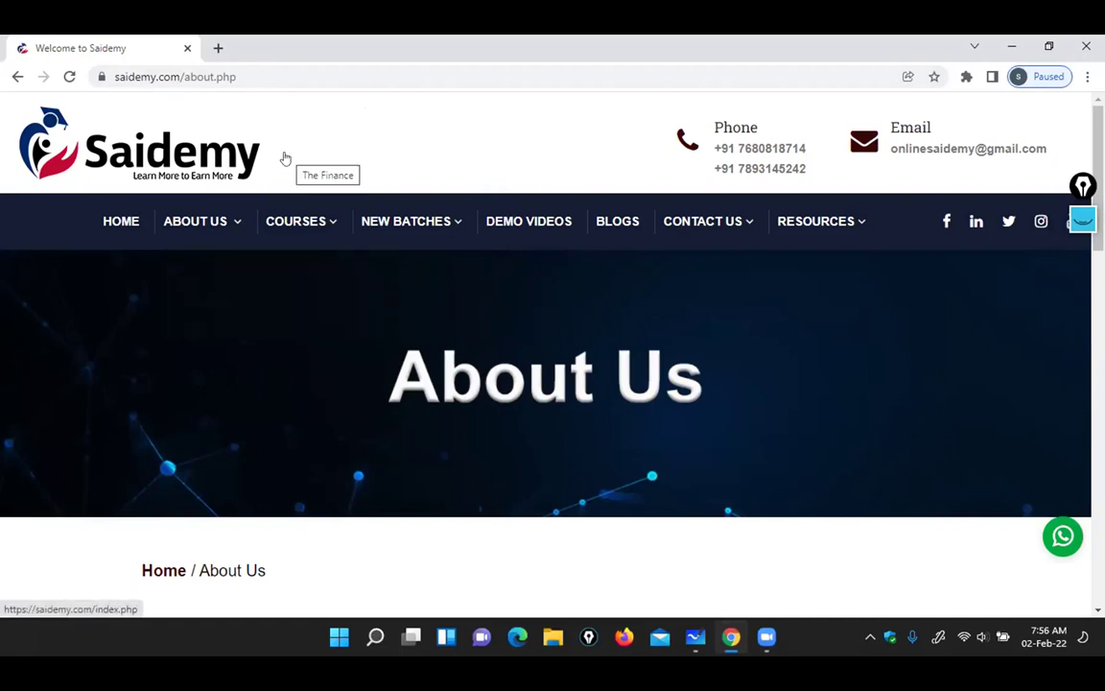
Switch back to Microsoft Whiteboard, show the pen annotations again, and add a tick after "web pages"
left_click(696, 637)
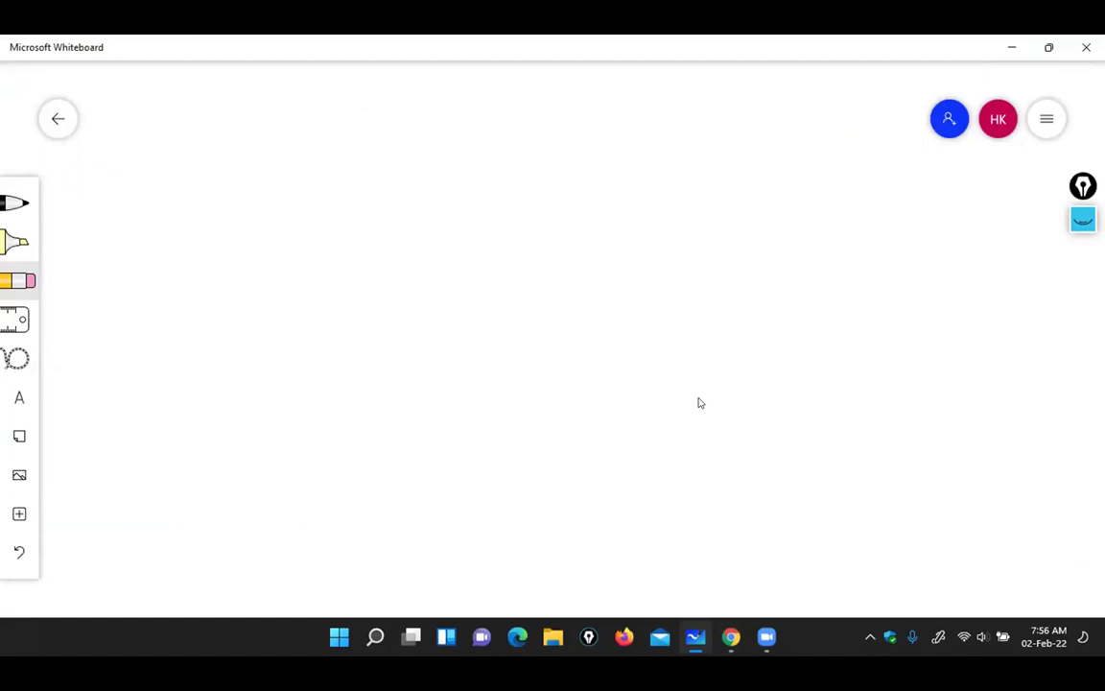
left_click(1082, 221)
left_click(1084, 268)
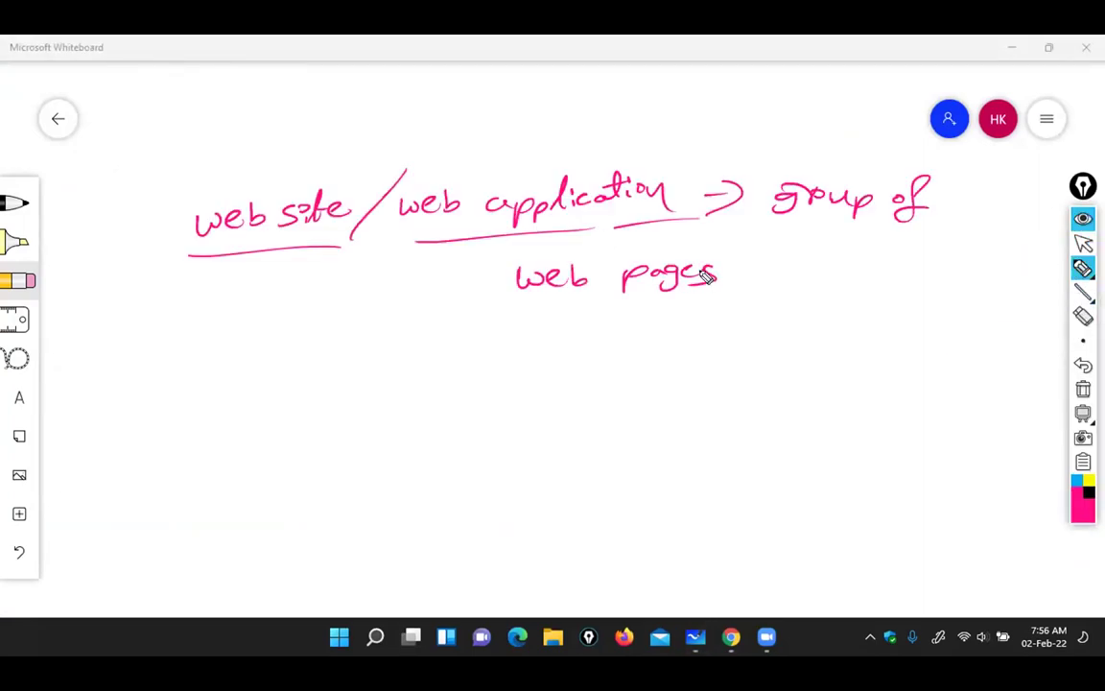
left_click_drag(741, 277, 792, 270)
Write "saidemy.com" below the definition and draw a large box beside it labelled "home"
mouse_move(163, 380)
left_mouse_down()
mouse_move(139, 379)
mouse_move(133, 410)
left_mouse_up()
mouse_move(189, 385)
left_mouse_down()
mouse_move(217, 369)
mouse_move(242, 385)
mouse_move(304, 384)
mouse_move(303, 405)
mouse_move(315, 384)
mouse_move(407, 389)
mouse_move(504, 358)
mouse_move(570, 352)
left_mouse_up()
left_click_drag(444, 510, 572, 500)
left_click_drag(569, 353, 570, 498)
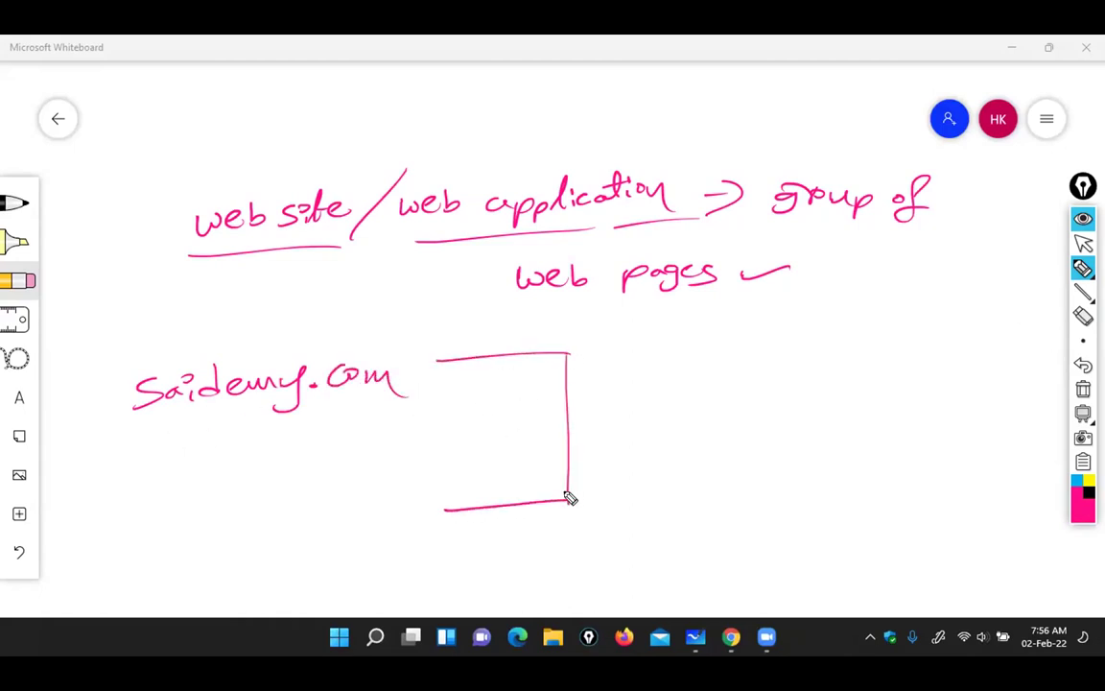
mouse_move(436, 363)
left_mouse_down()
mouse_move(436, 500)
mouse_move(486, 552)
mouse_move(567, 545)
left_mouse_up()
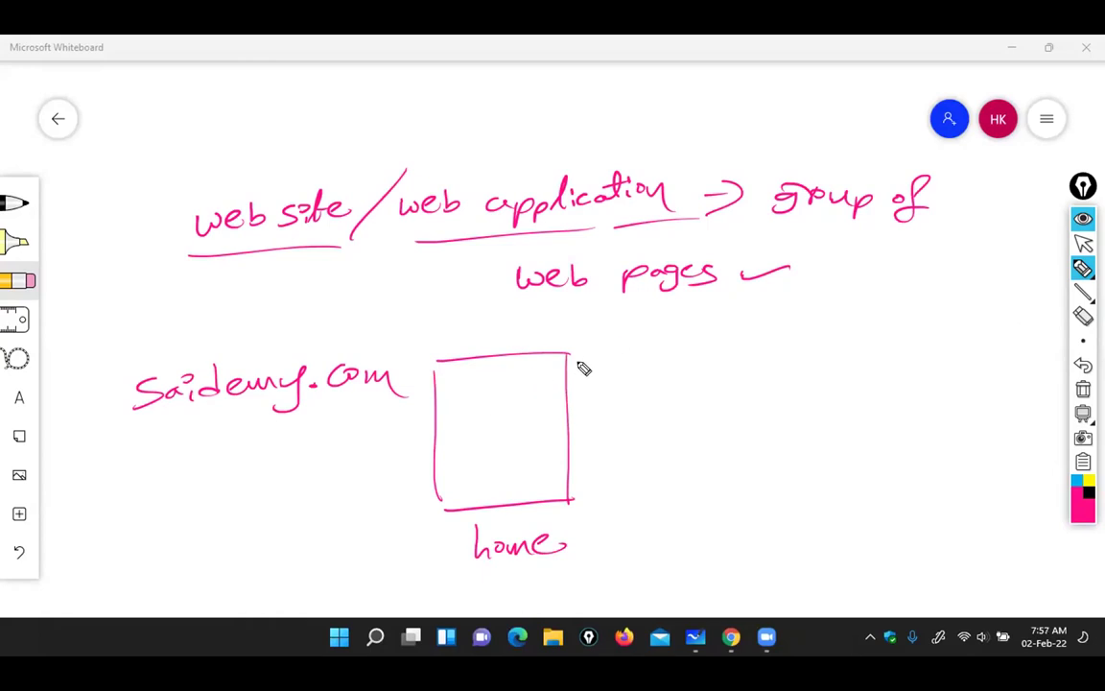
Draw two small page boxes side by side to the upper right of the "home" box
left_click_drag(648, 323, 722, 311)
left_click_drag(652, 384, 720, 374)
left_click_drag(721, 308, 717, 379)
left_click_drag(662, 326, 662, 378)
left_click_drag(840, 320, 902, 311)
left_click_drag(834, 387, 906, 376)
left_click_drag(911, 321, 910, 364)
left_click_drag(841, 321, 837, 387)
Draw two more small page boxes below the upper pair
left_click_drag(662, 461, 731, 450)
left_click_drag(656, 524, 743, 506)
left_click_drag(739, 462, 733, 518)
left_click_drag(658, 462, 653, 527)
left_click_drag(841, 487, 923, 474)
left_click_drag(836, 549, 947, 535)
left_click_drag(928, 477, 923, 543)
left_click_drag(842, 489, 838, 549)
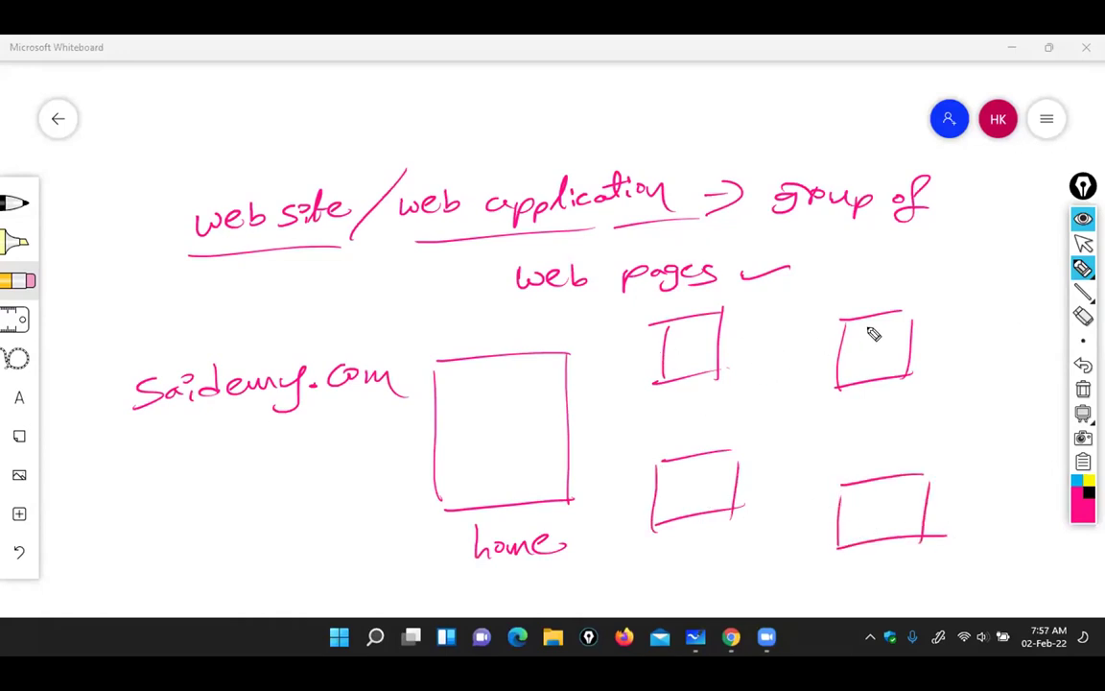
Label each of the four small page boxes ".php" above its upper edge
left_click(873, 296)
mouse_move(918, 282)
left_mouse_down()
mouse_move(925, 301)
mouse_move(948, 298)
left_mouse_up()
mouse_move(888, 459)
left_mouse_down()
mouse_move(923, 472)
mouse_move(948, 463)
left_mouse_up()
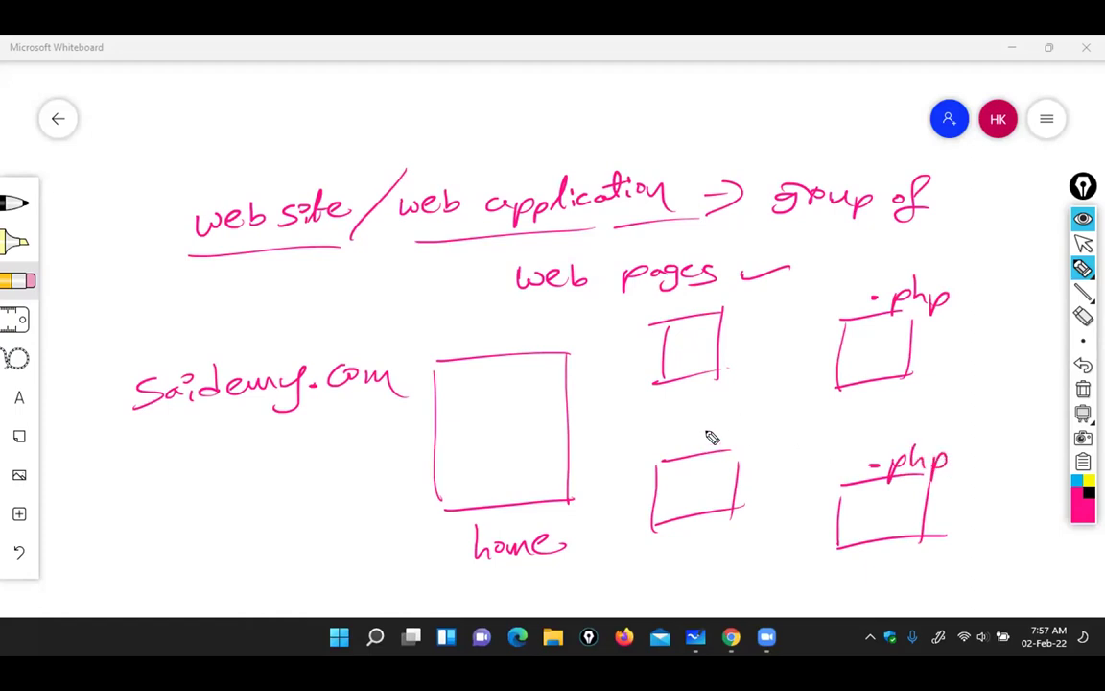
mouse_move(719, 440)
left_mouse_down()
mouse_move(735, 427)
mouse_move(766, 434)
left_mouse_up()
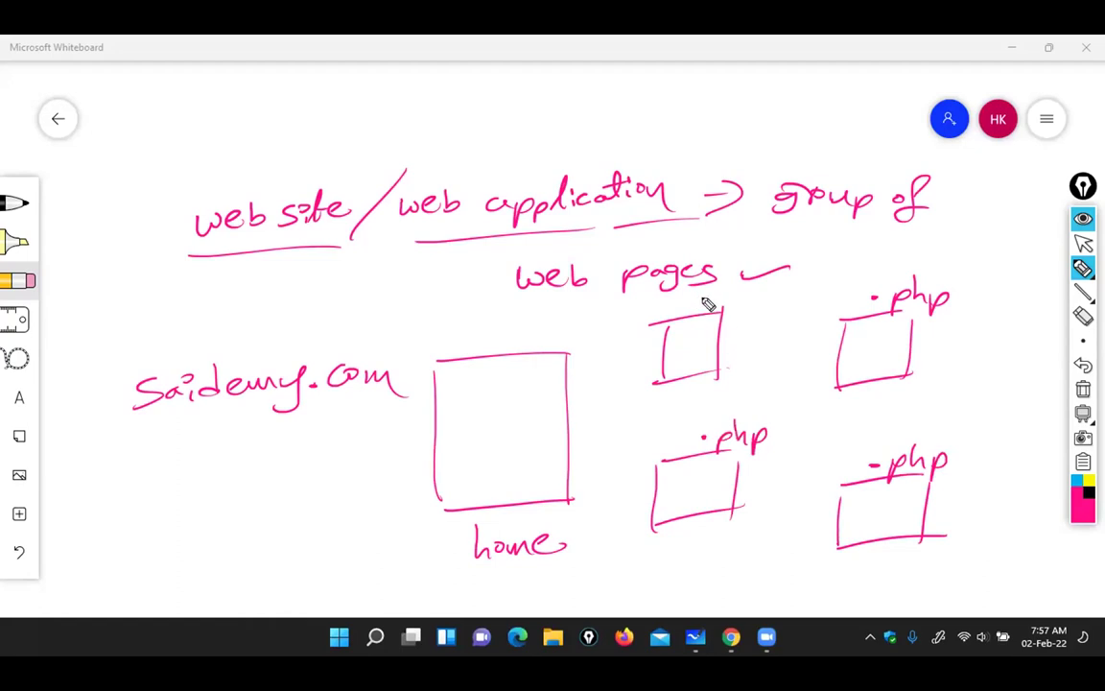
left_click_drag(728, 300, 781, 300)
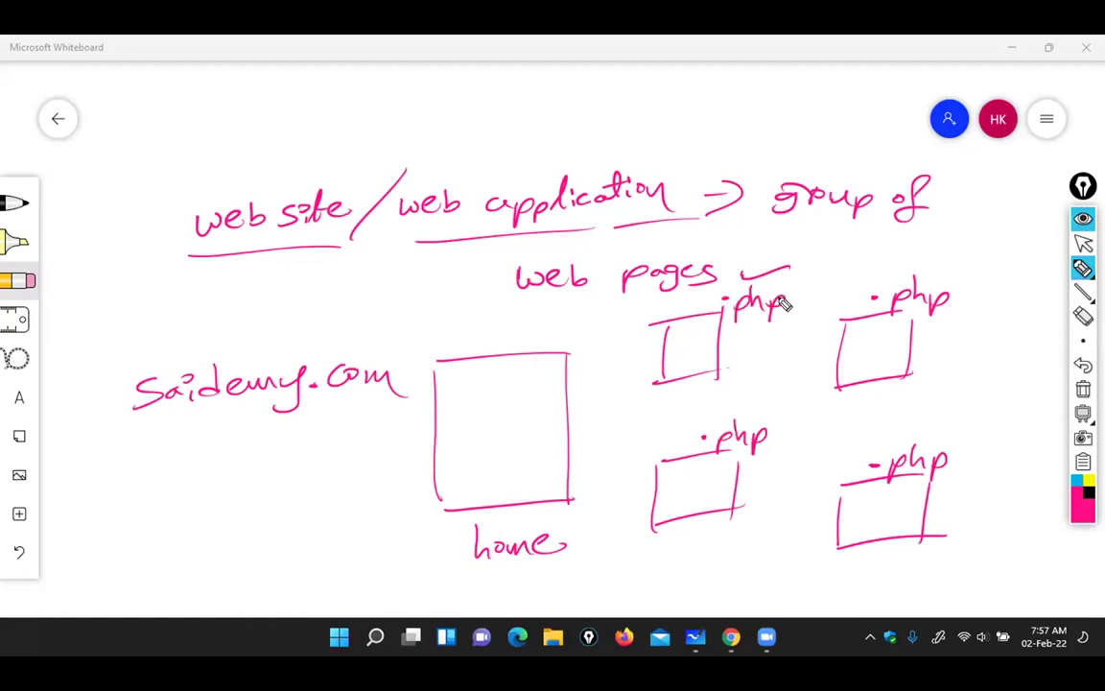
Circle the first page box and draw a line from each of the four page boxes into the "home" box
mouse_move(669, 355)
left_mouse_down()
mouse_move(649, 373)
mouse_move(495, 398)
left_mouse_up()
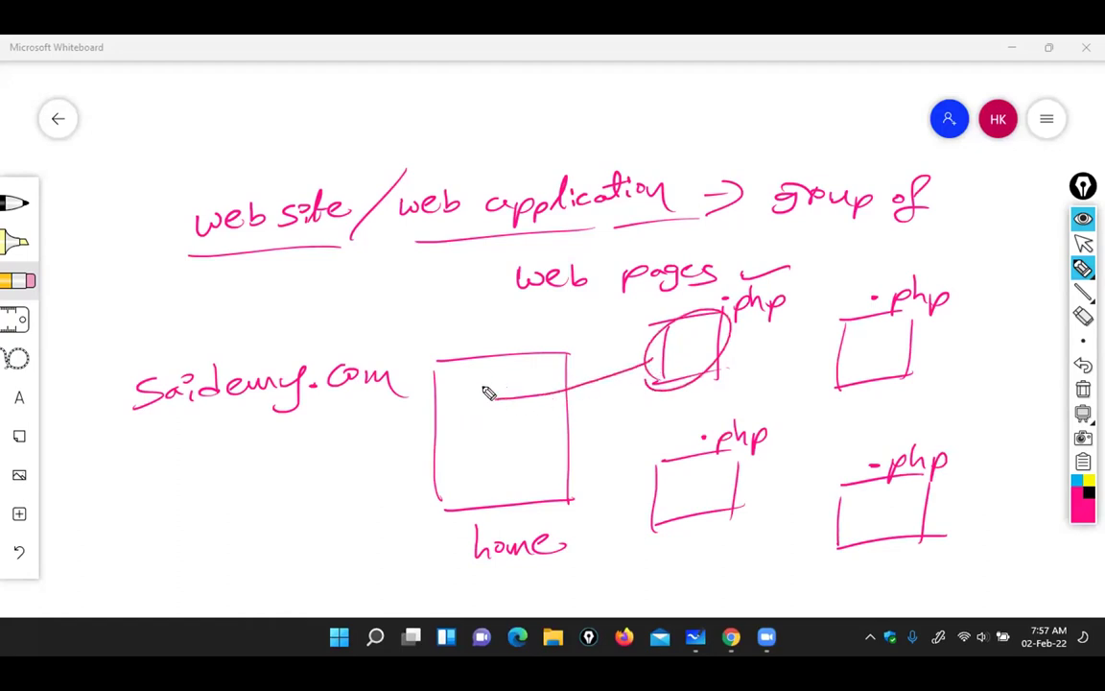
mouse_move(841, 343)
left_mouse_down()
mouse_move(715, 422)
mouse_move(484, 436)
left_mouse_up()
left_click_drag(666, 473, 487, 471)
mouse_move(850, 501)
left_mouse_down()
mouse_move(596, 516)
mouse_move(515, 495)
left_mouse_up()
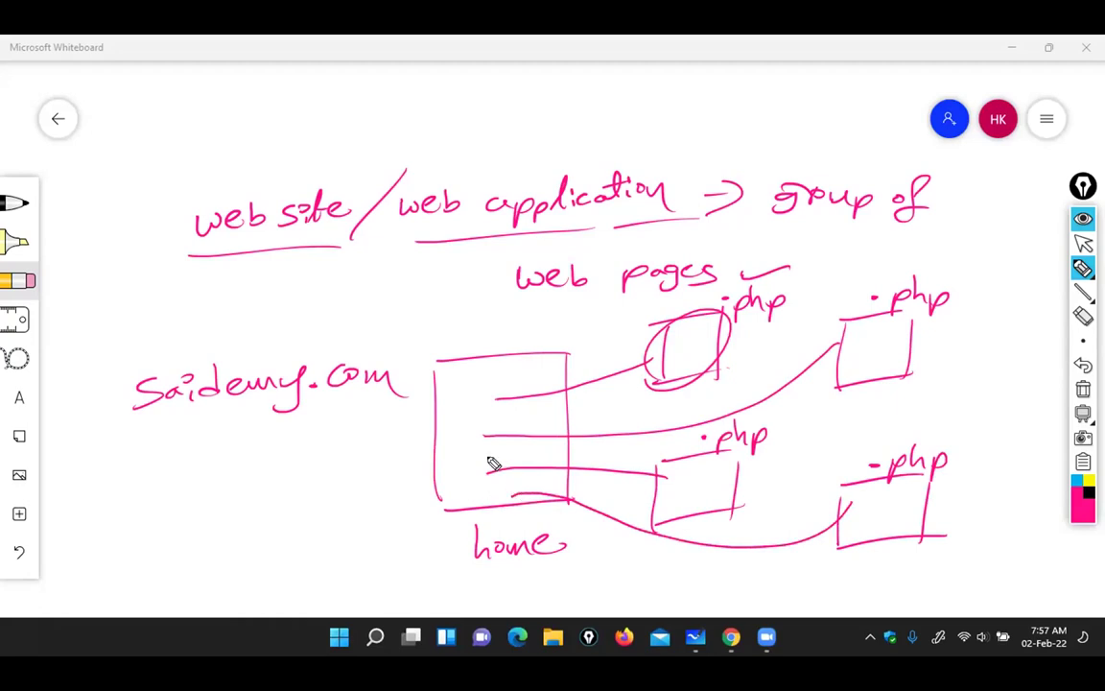
Mark each link inside the "home" box and its matching page box with slanted pink strokes
left_click_drag(535, 380, 489, 406)
left_click_drag(692, 331, 734, 283)
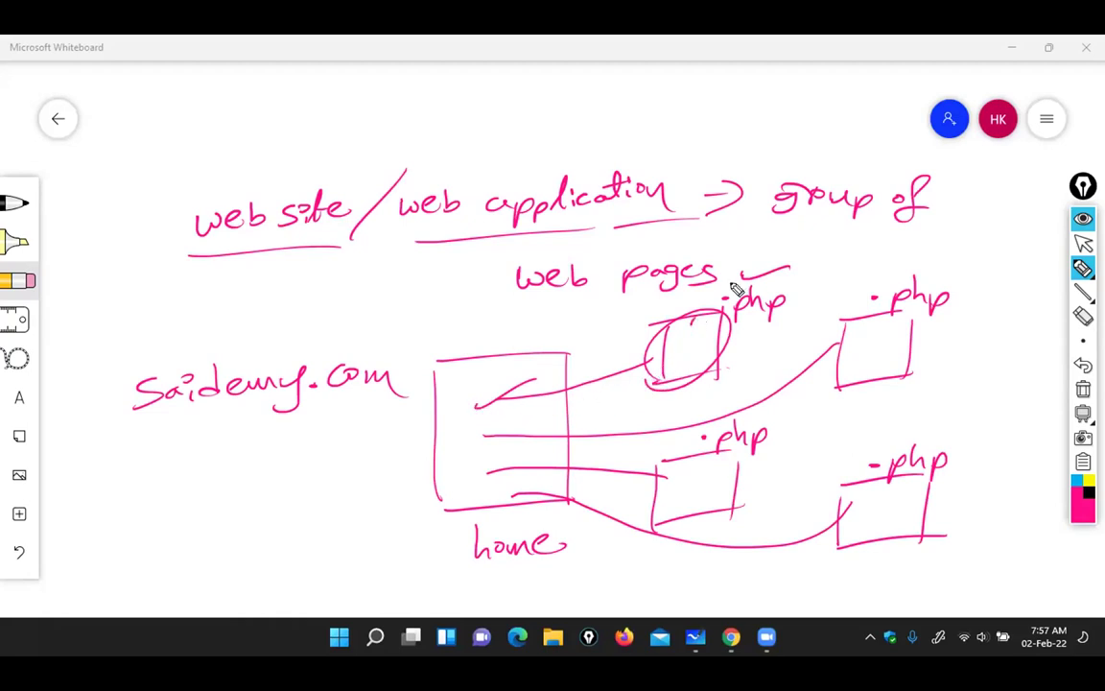
left_click_drag(552, 405, 477, 437)
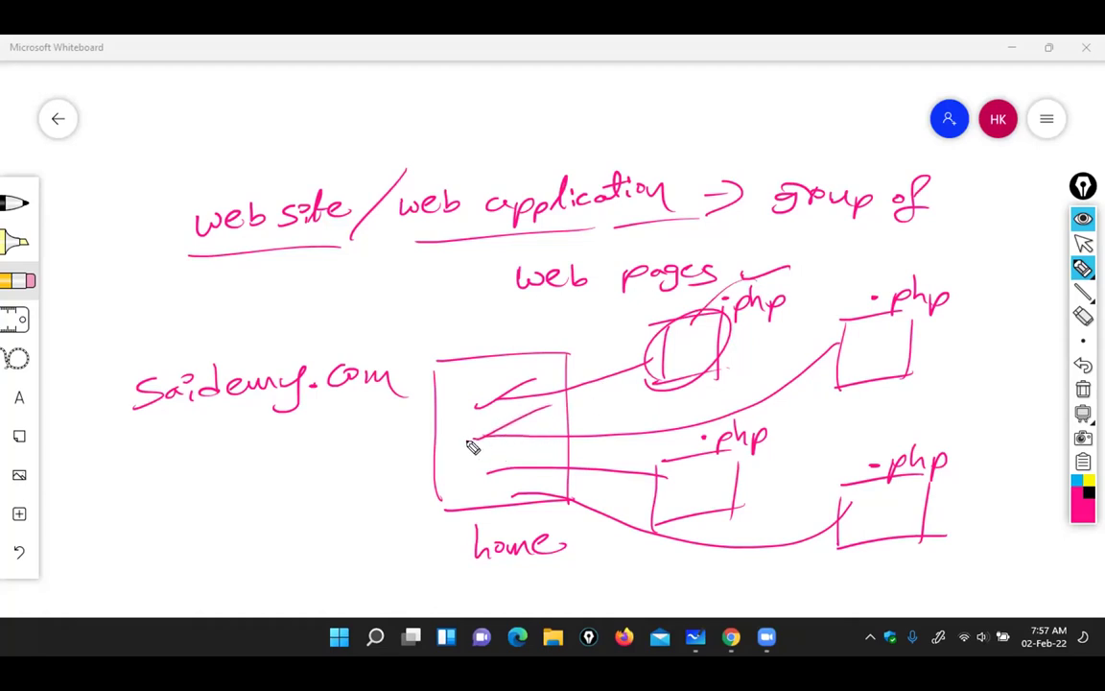
left_click_drag(469, 439, 547, 405)
left_click_drag(907, 357, 973, 329)
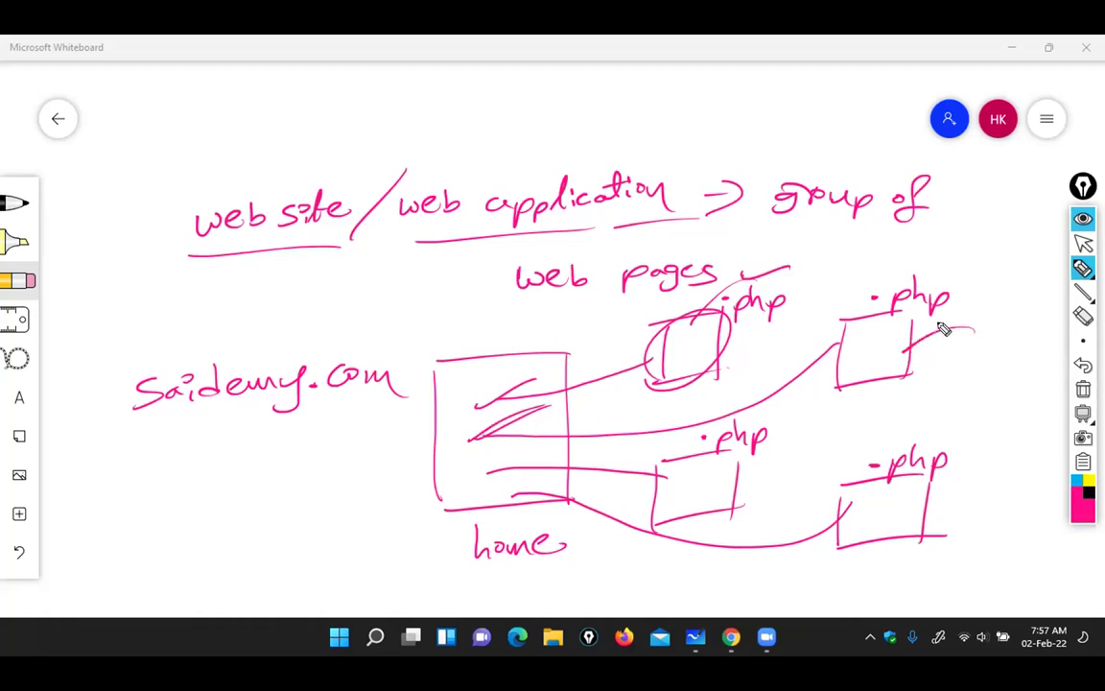
left_click_drag(476, 478, 548, 453)
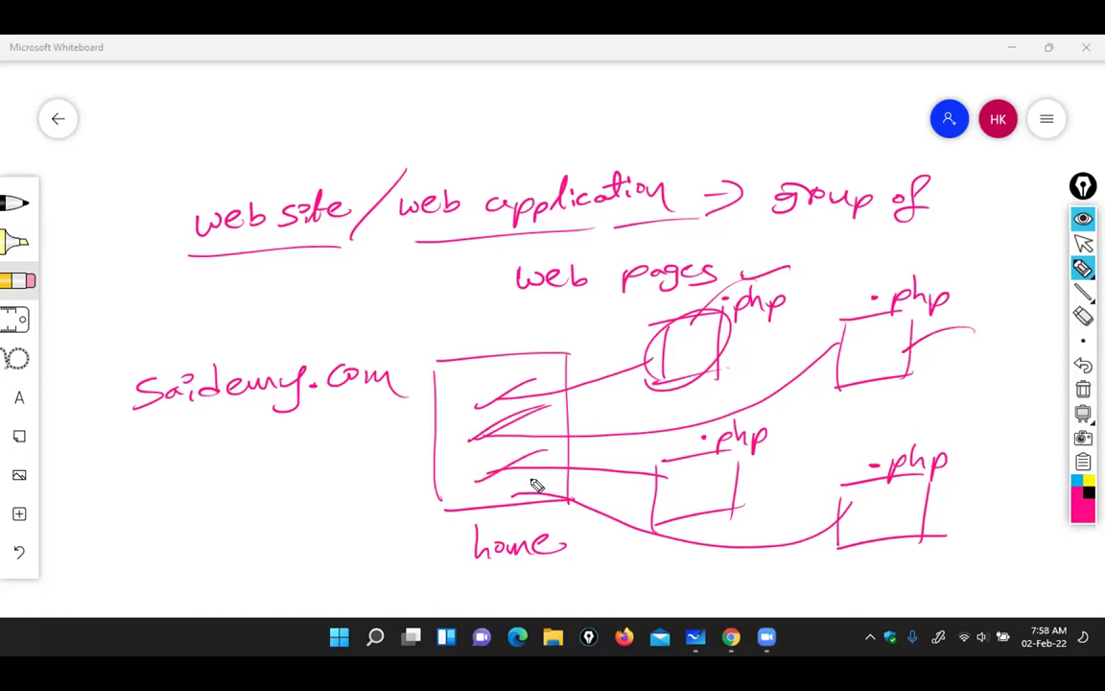
left_click_drag(734, 466, 801, 444)
left_click_drag(497, 505, 570, 480)
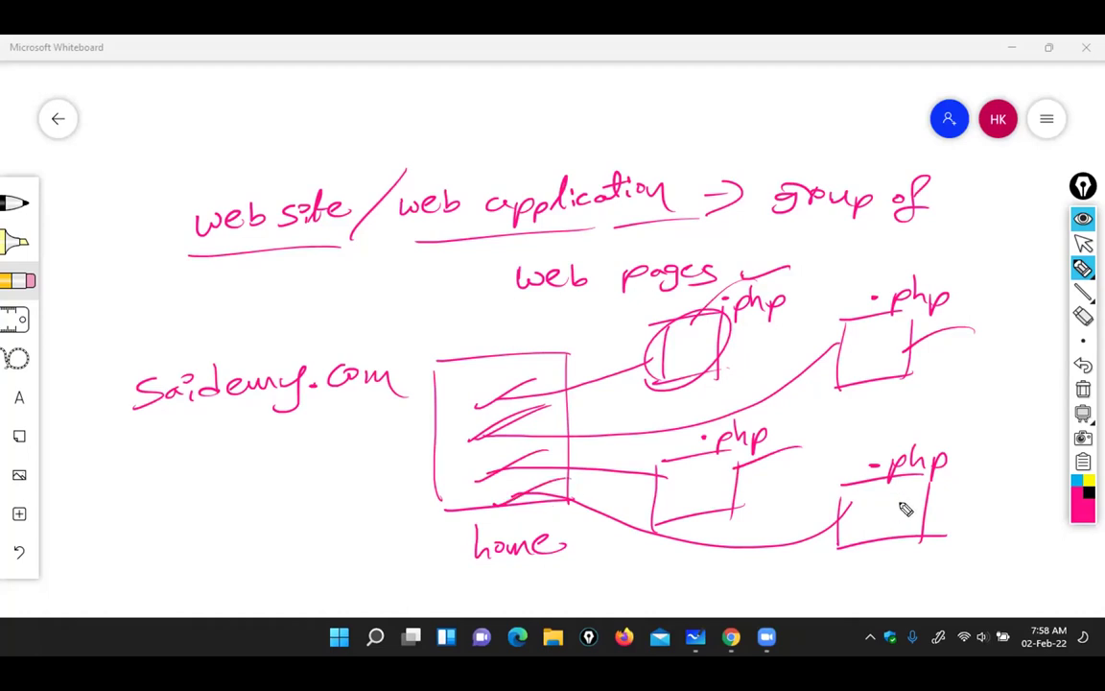
left_click_drag(914, 503, 962, 484)
Add further slanted pink strokes beside the page boxes and over the links in the "home" box
left_click_drag(726, 335, 772, 322)
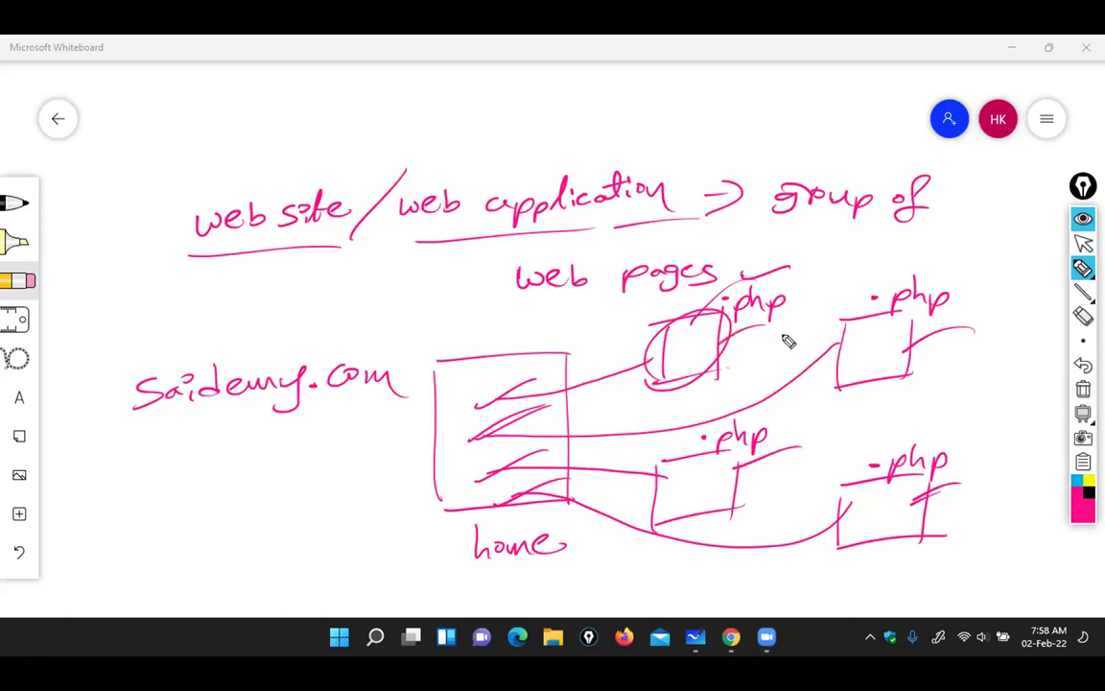
left_click_drag(715, 486, 775, 470)
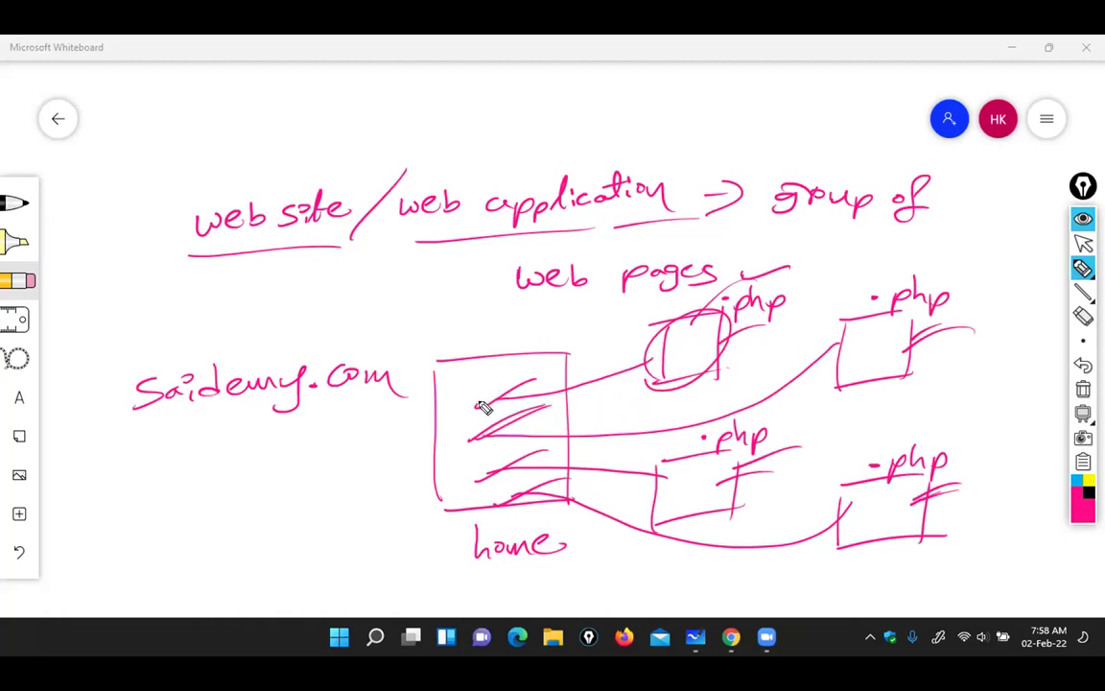
left_click_drag(470, 453, 537, 430)
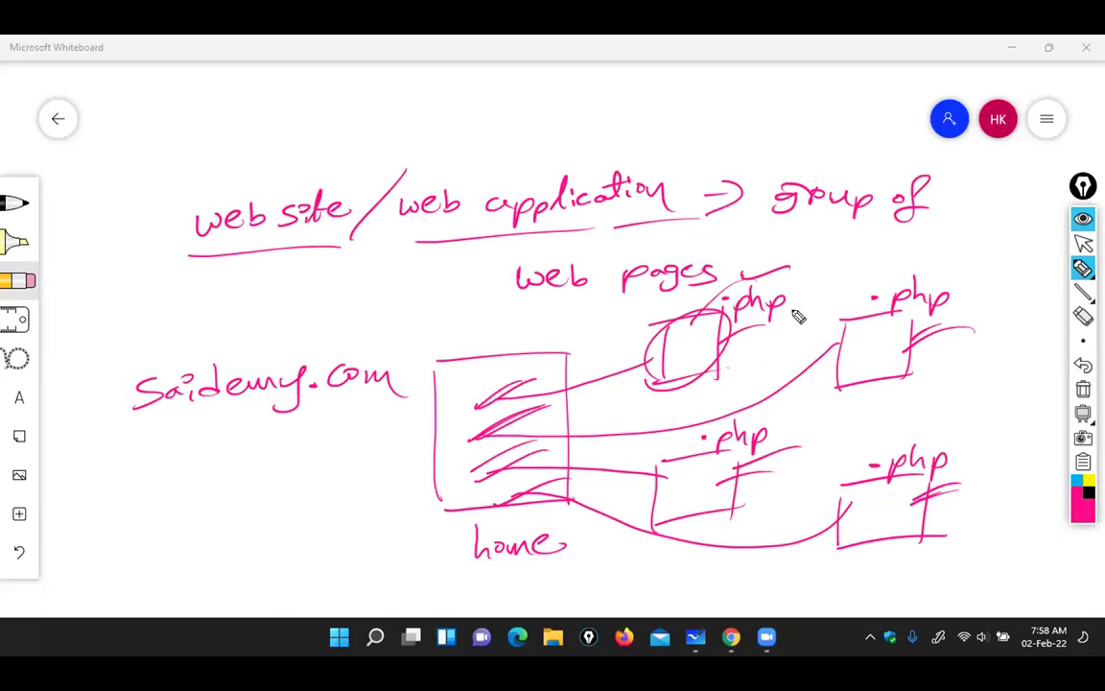
Switch the ink to blue and draw slanted strokes on the four page boxes and at the upper edge of the "home" box
left_click(1077, 479)
left_click_drag(707, 356, 782, 337)
left_click_drag(902, 358, 954, 337)
left_click_drag(729, 485, 816, 463)
left_click_drag(887, 494, 955, 478)
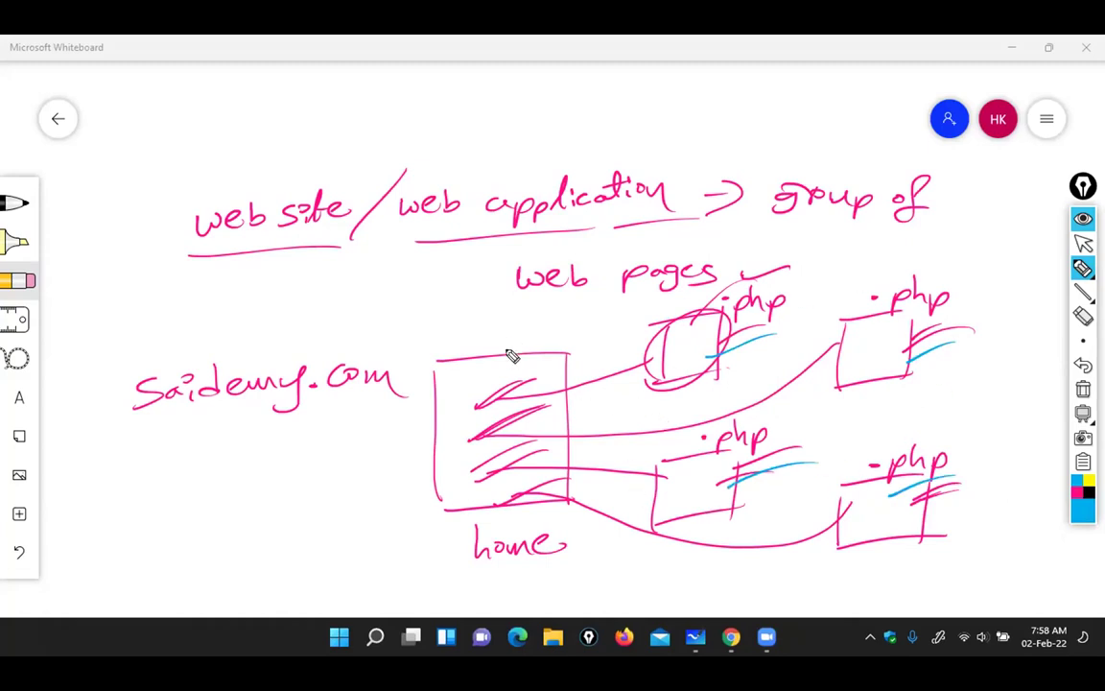
left_click_drag(505, 369, 587, 325)
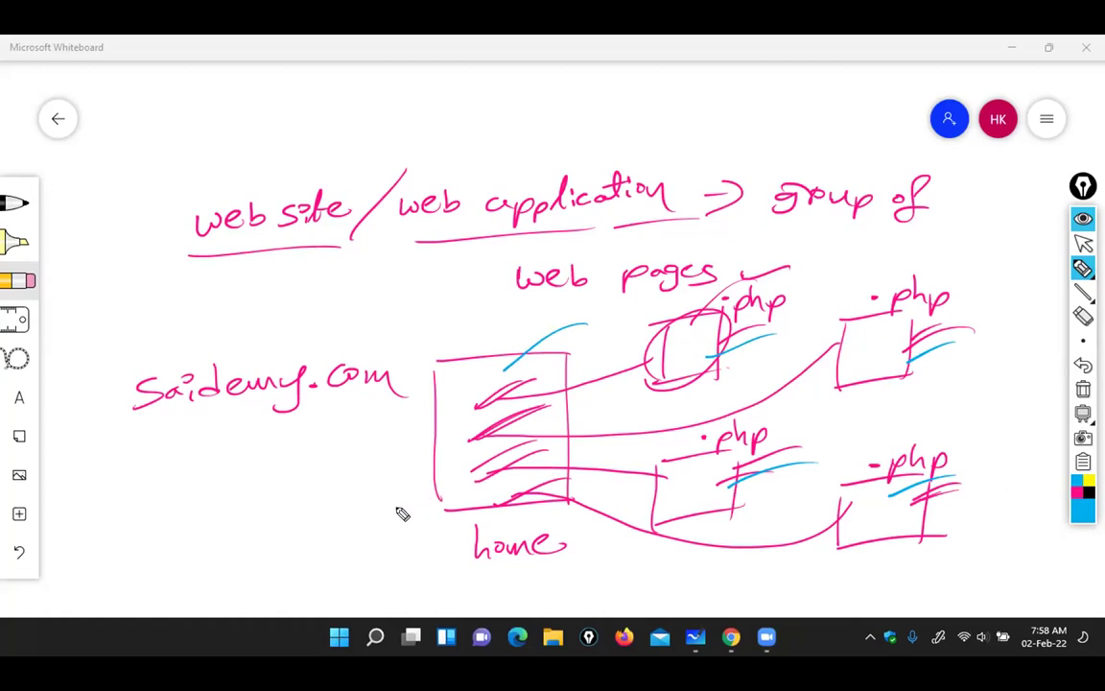
left_click_drag(480, 374, 532, 330)
Add a blue tick stroke near each of the four ".php" labels
left_click_drag(775, 293, 827, 280)
left_click_drag(953, 305, 995, 285)
left_click_drag(787, 470, 836, 448)
left_click_drag(955, 464, 990, 450)
Draw a blue bracket beside the page boxes labelled "back end" and enclose the whole page diagram in a large loop
left_click_drag(978, 317, 924, 548)
left_click_drag(967, 370, 1021, 377)
left_click_drag(980, 412, 1040, 427)
left_click_drag(397, 498, 475, 553)
mouse_move(539, 574)
left_mouse_down()
mouse_move(1053, 461)
mouse_move(895, 239)
mouse_move(528, 284)
mouse_move(414, 515)
left_mouse_up()
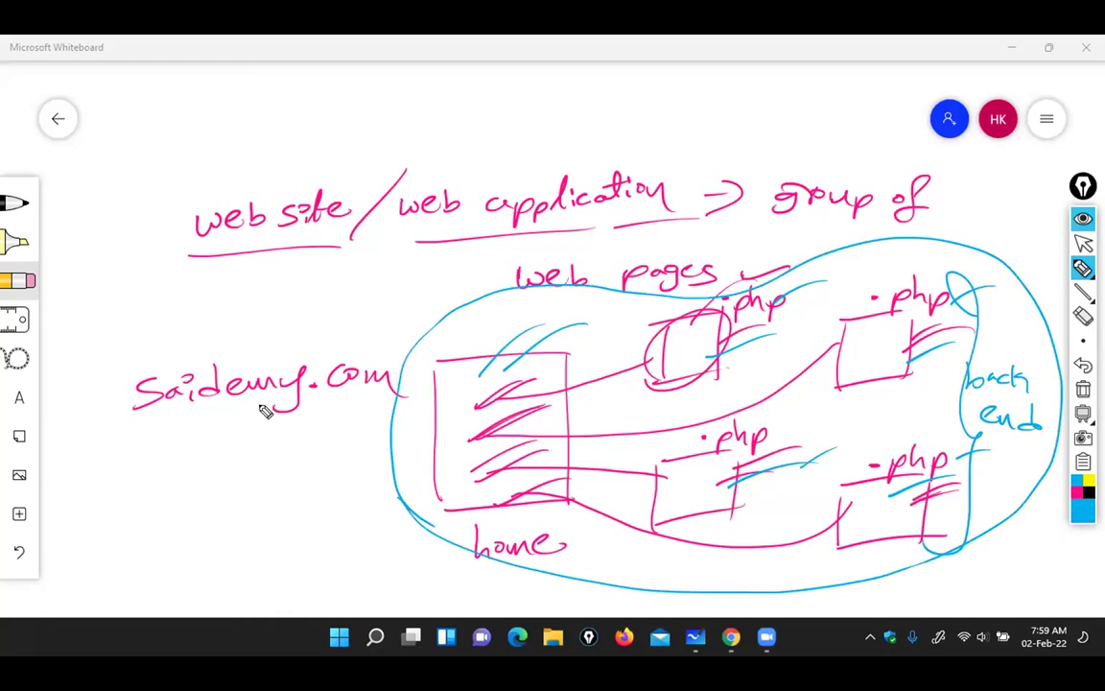
Draw a blue box below "saidemy.com", to the left of the page diagram
left_click_drag(113, 477, 226, 461)
left_click_drag(126, 575, 229, 549)
left_click_drag(223, 462, 229, 555)
left_click_drag(108, 475, 122, 576)
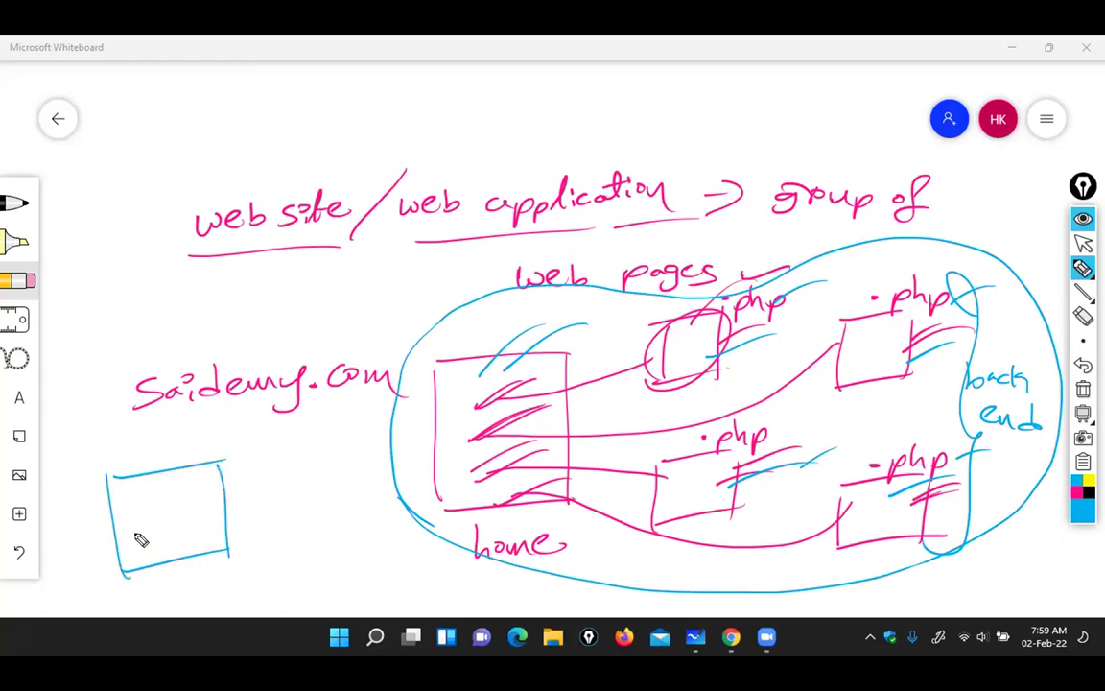
Label the new box "web s/w", "web server" and "computer", and underline "web s/w"
mouse_move(165, 474)
left_mouse_down()
mouse_move(288, 412)
mouse_move(326, 422)
mouse_move(330, 410)
left_mouse_up()
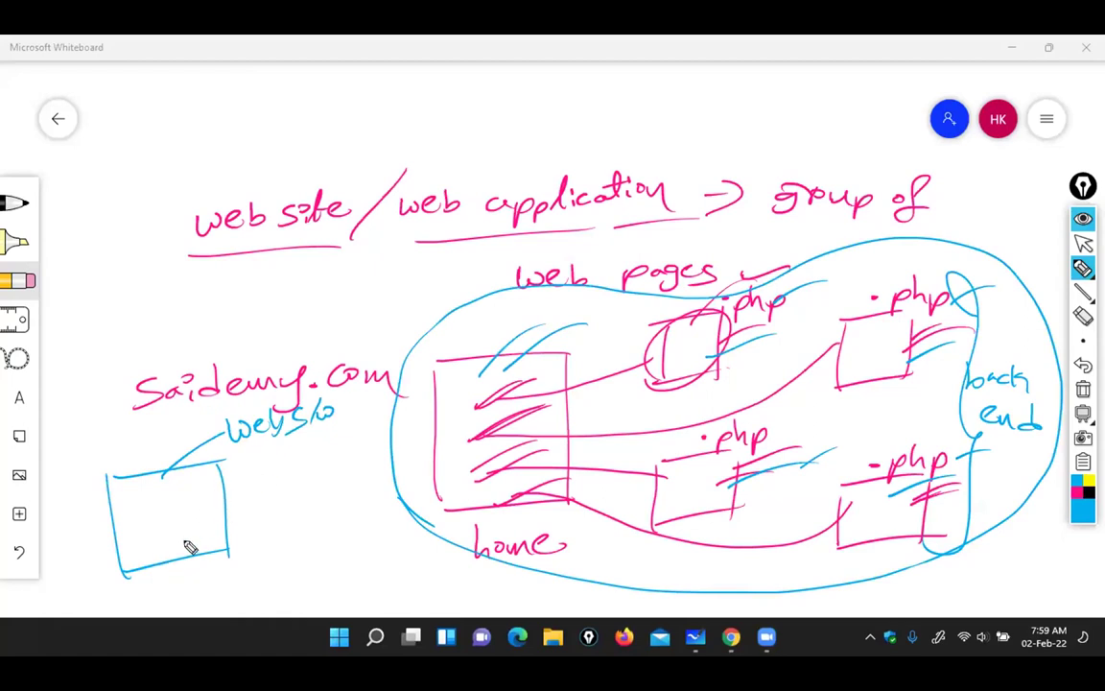
left_click_drag(173, 587, 315, 556)
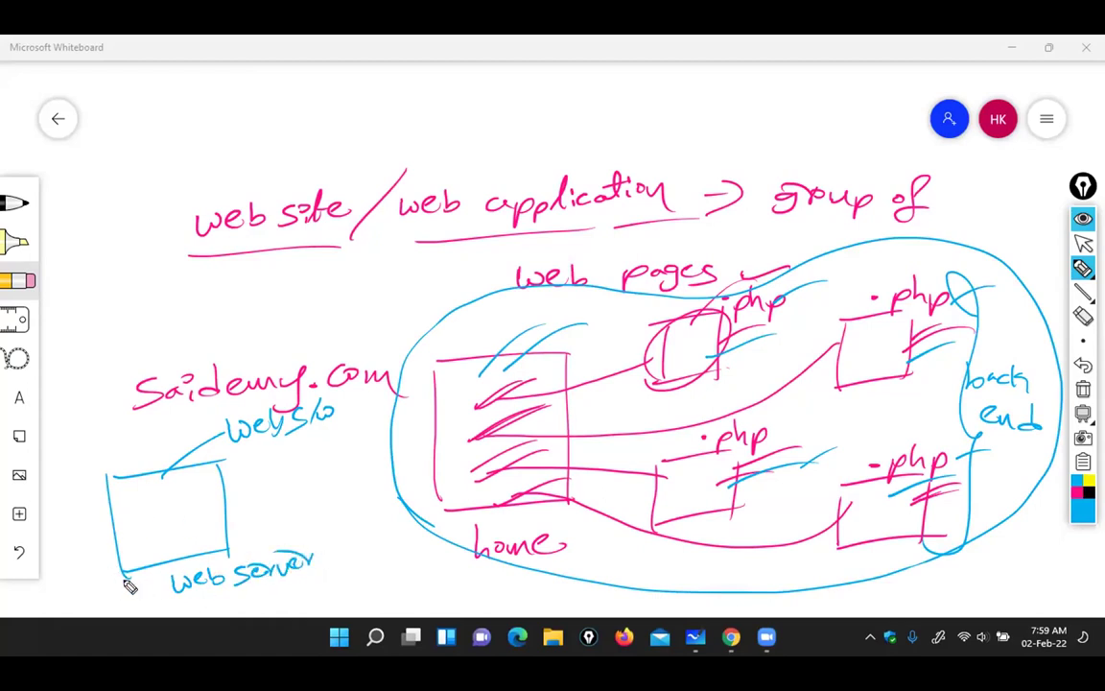
mouse_move(96, 447)
left_mouse_down()
mouse_move(89, 458)
mouse_move(125, 458)
mouse_move(197, 424)
left_mouse_up()
left_click_drag(233, 462, 350, 431)
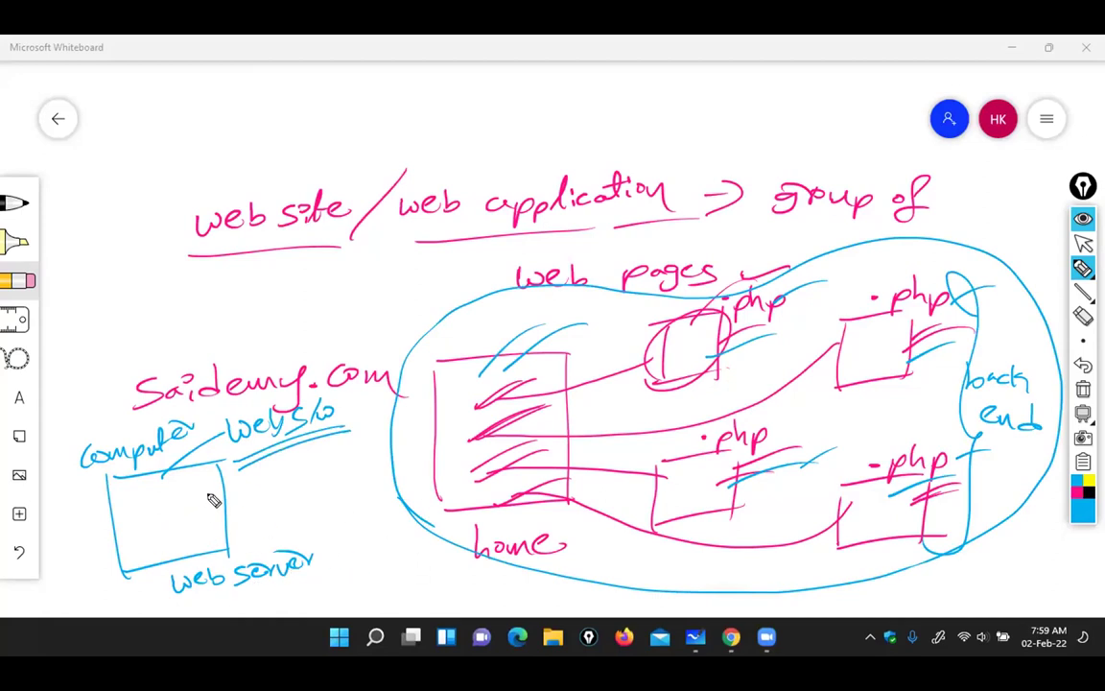
Connect the page diagram's loop to the web server box and tick "web site" and "web application" in the heading
left_click_drag(390, 451, 151, 506)
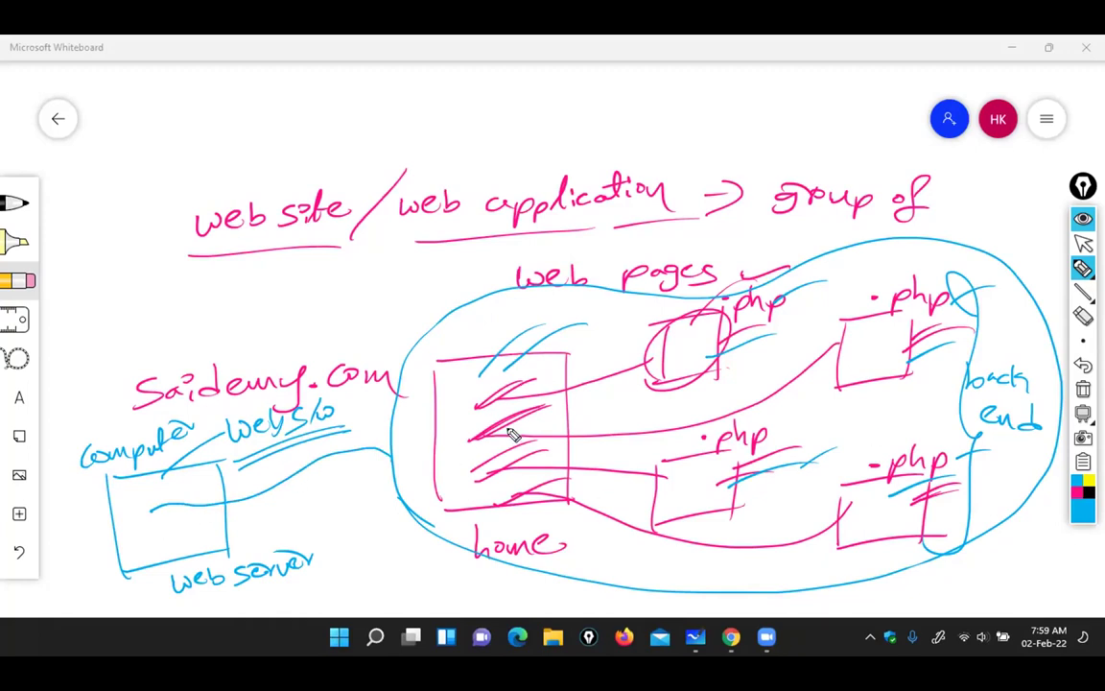
left_click_drag(154, 222, 286, 152)
left_click_drag(467, 189, 583, 147)
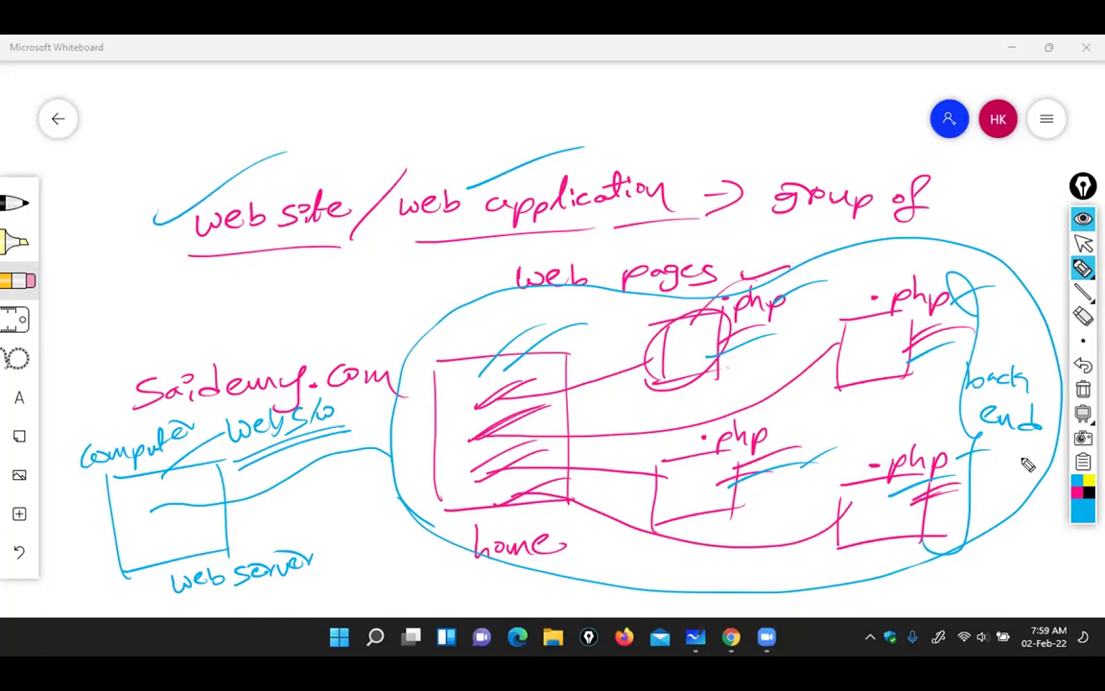
Clear all the annotations and return from annotation mode to the blank whiteboard
left_click(1086, 341)
left_click(1082, 244)
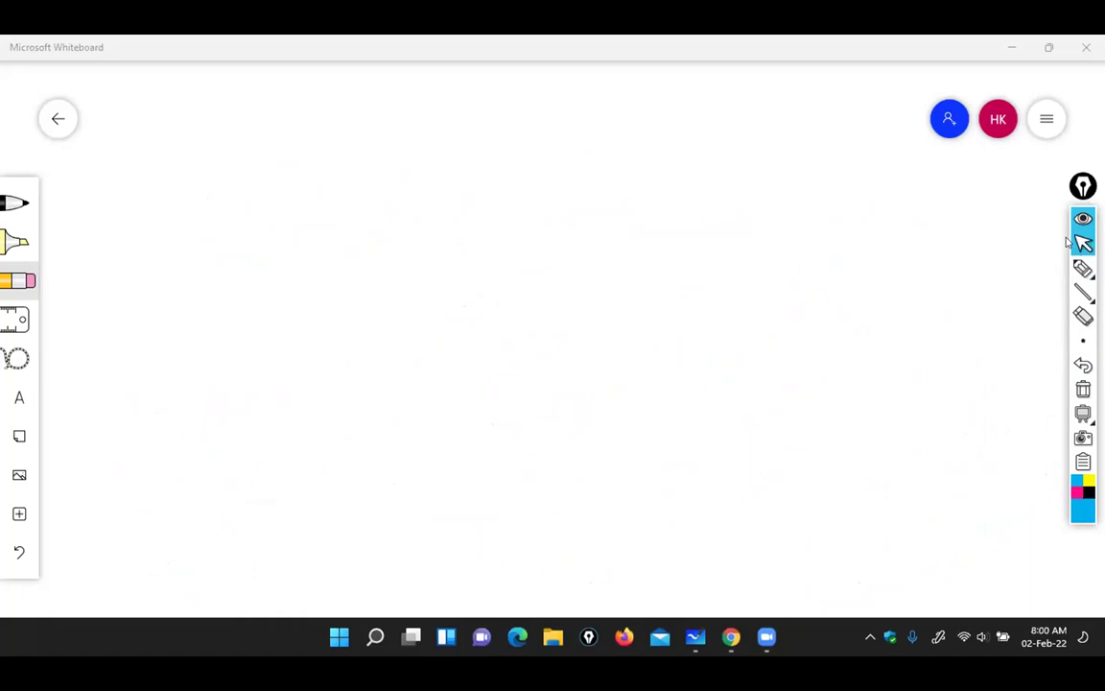
left_click(134, 171)
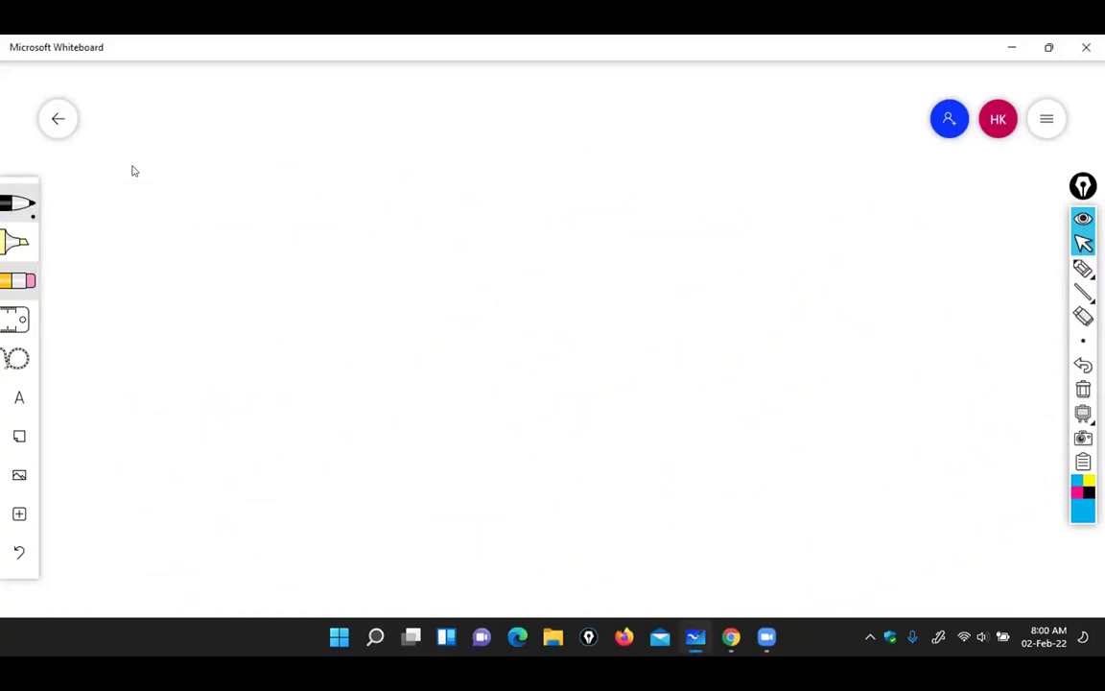
left_click_drag(387, 161, 355, 198)
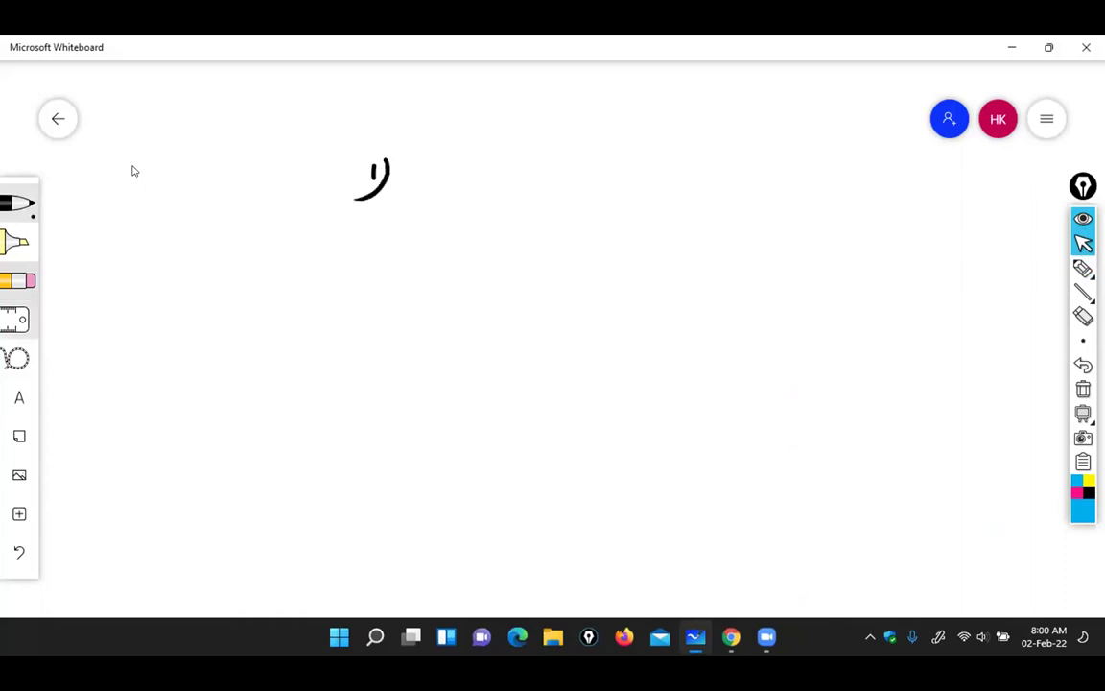
key("ctrl+z")
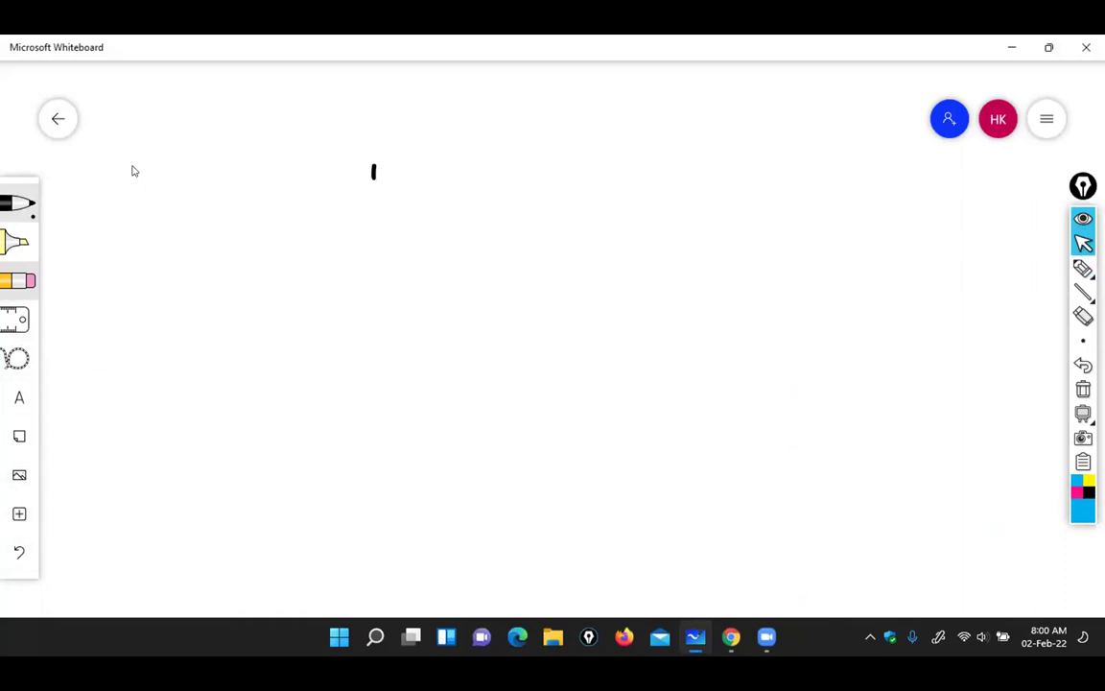
key("ctrl+z")
Write "1) Launch Instance" in thin black ink near the upper middle of the board
scroll(435, 331, "down", 5, "ctrl")
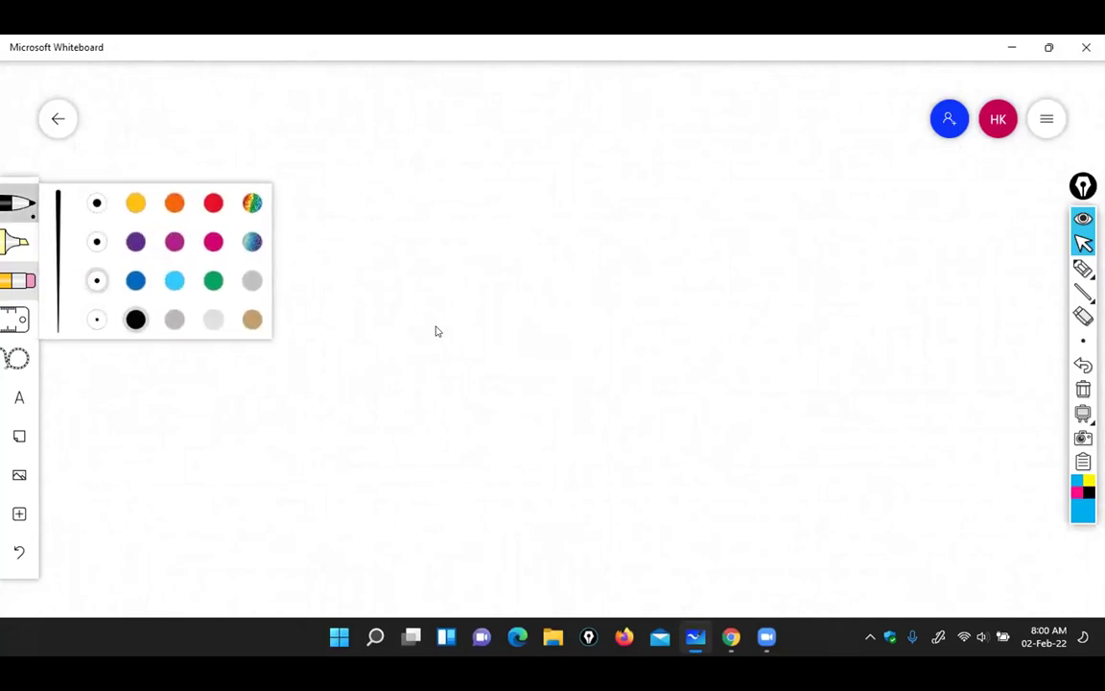
key("Escape")
left_click_drag(356, 171, 355, 185)
left_click_drag(372, 164, 338, 204)
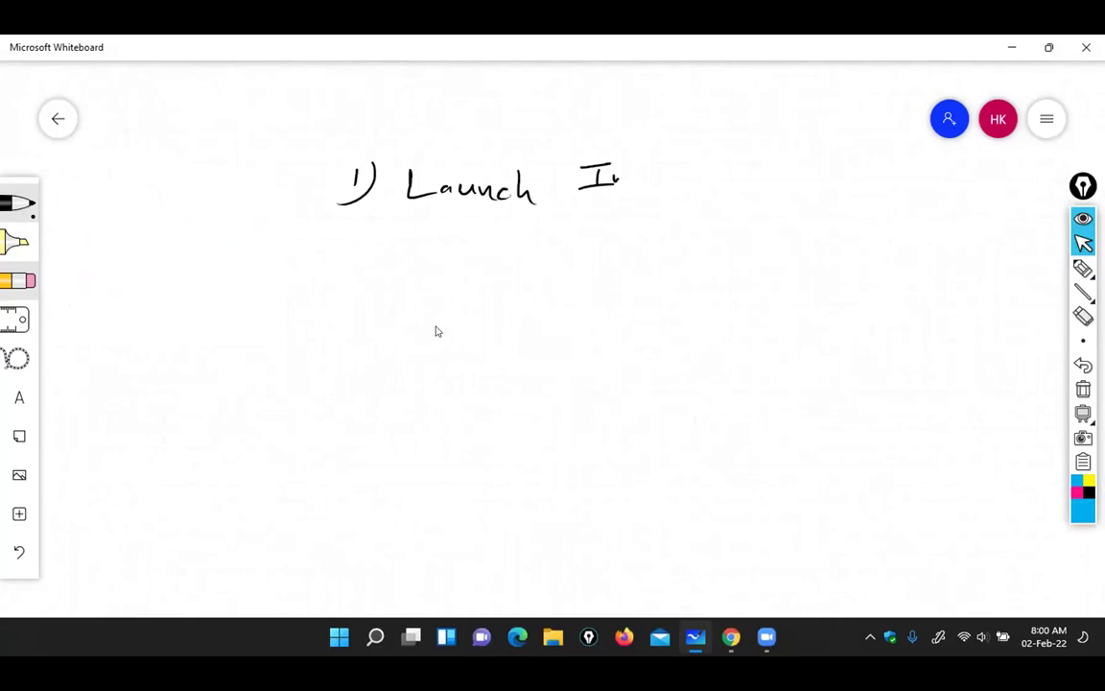
left_click_drag(654, 150, 649, 187)
left_click_drag(638, 171, 662, 167)
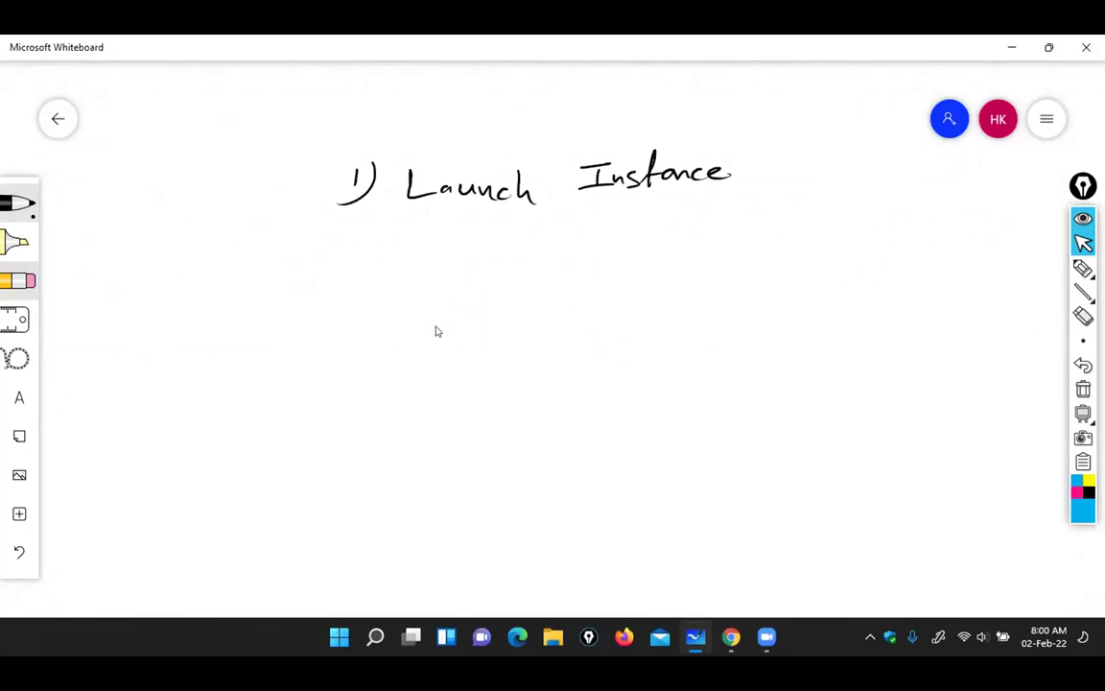
Add "(Linux)" after "Launch Instance" and write "2) web s/w" on the line below
left_click_drag(358, 250, 370, 269)
left_click_drag(380, 244, 356, 283)
left_click_drag(779, 140, 765, 198)
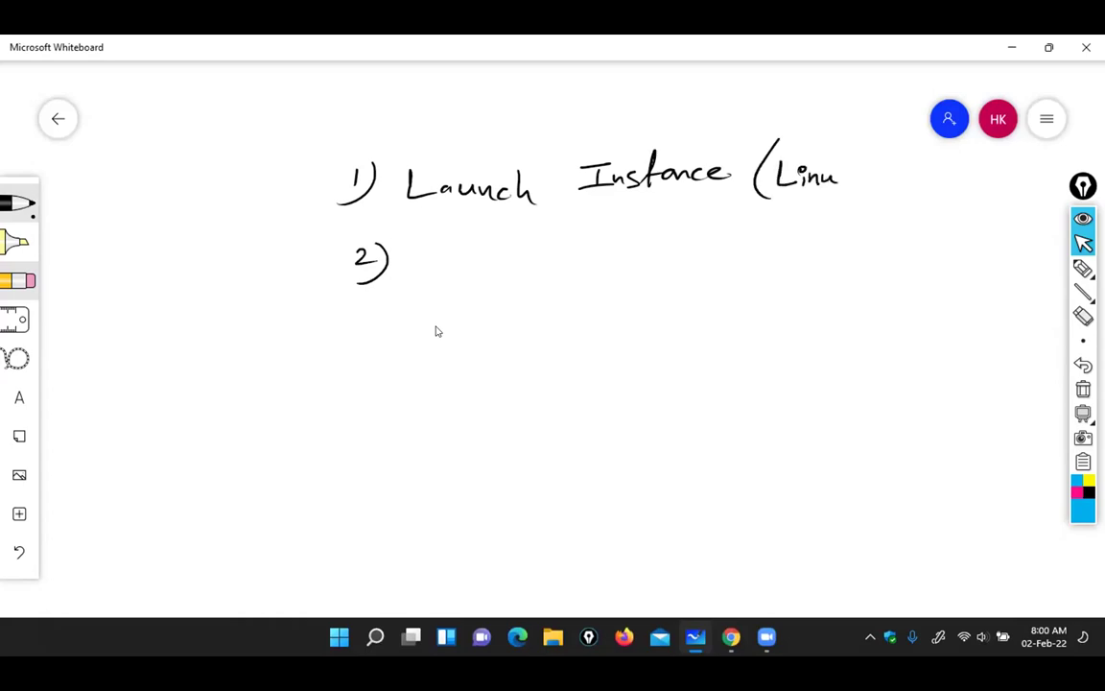
left_click_drag(861, 161, 843, 210)
mouse_move(514, 246)
left_mouse_down()
mouse_move(523, 266)
mouse_move(554, 272)
left_mouse_up()
mouse_move(601, 246)
left_mouse_down()
mouse_move(587, 273)
mouse_move(626, 252)
left_mouse_up()
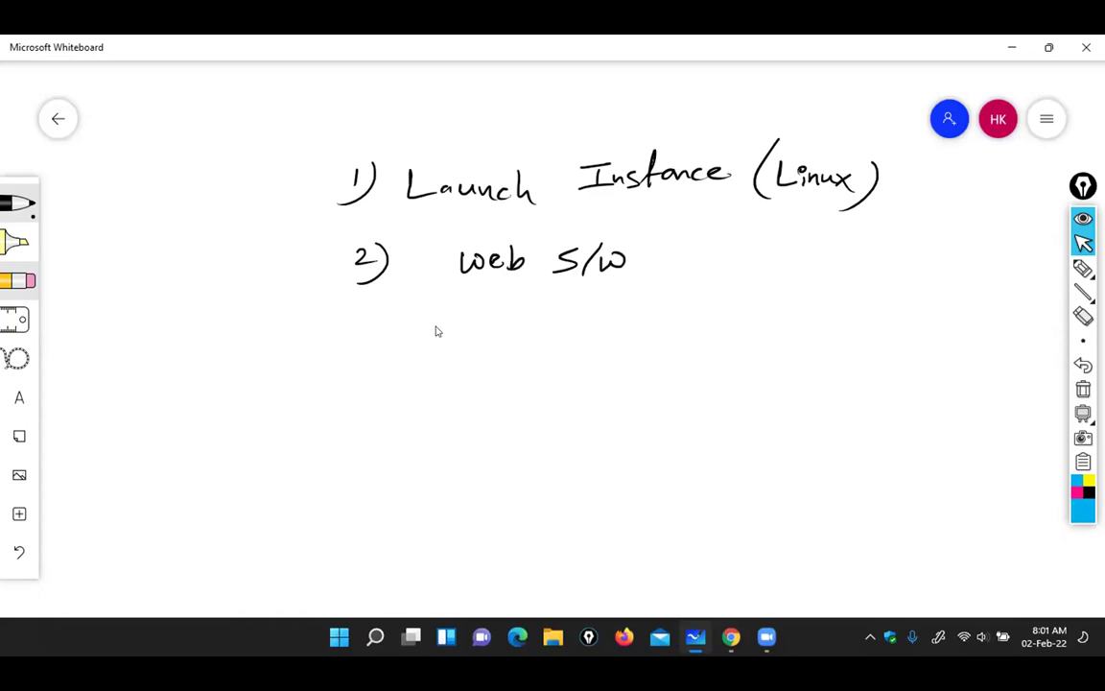
Write "3) Web page" as the third list item and add a vertical stroke beside it
mouse_move(358, 331)
left_mouse_down()
mouse_move(371, 345)
mouse_move(360, 370)
left_mouse_up()
left_click_drag(384, 326, 365, 370)
mouse_move(441, 331)
left_mouse_down()
mouse_move(471, 335)
mouse_move(490, 355)
mouse_move(559, 342)
mouse_move(587, 363)
mouse_move(628, 334)
left_mouse_up()
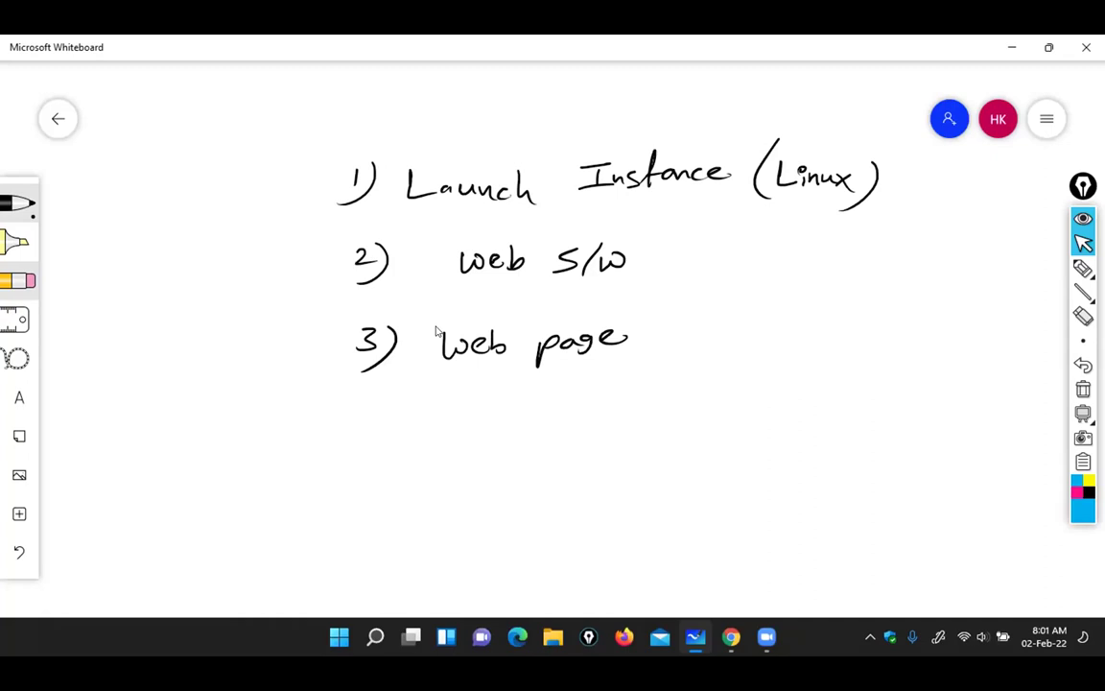
left_click_drag(687, 292, 683, 366)
Switch to Chrome and load google.com in place of the Saidemy About Us page
left_click(729, 638)
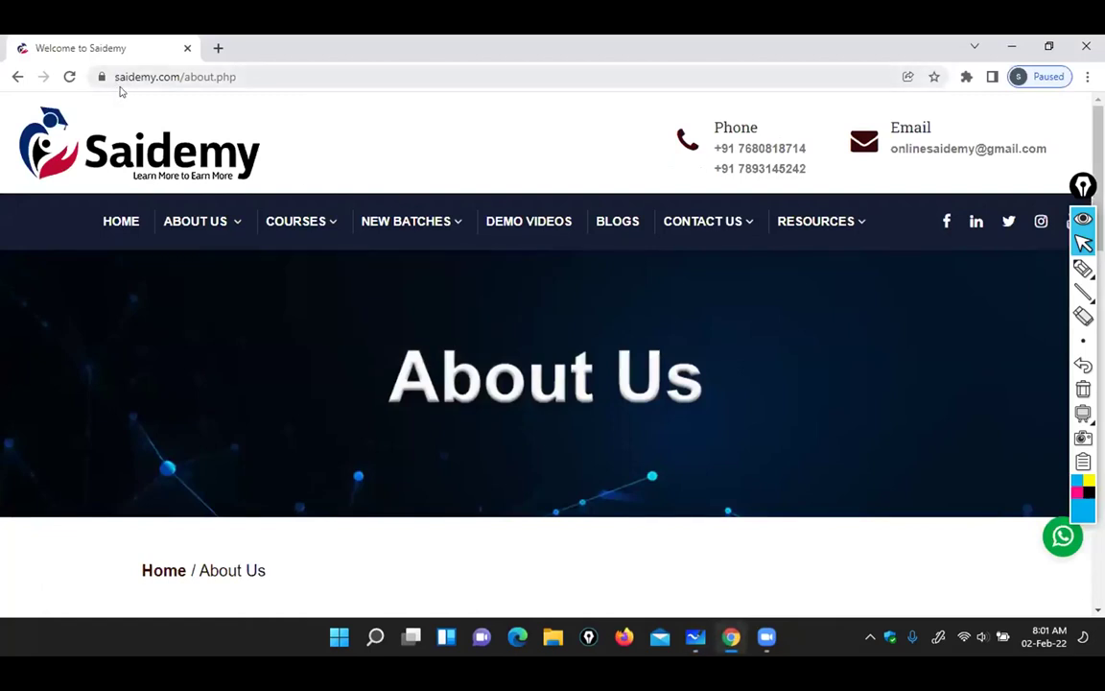
left_click(288, 91)
left_click(121, 223)
left_click(295, 74)
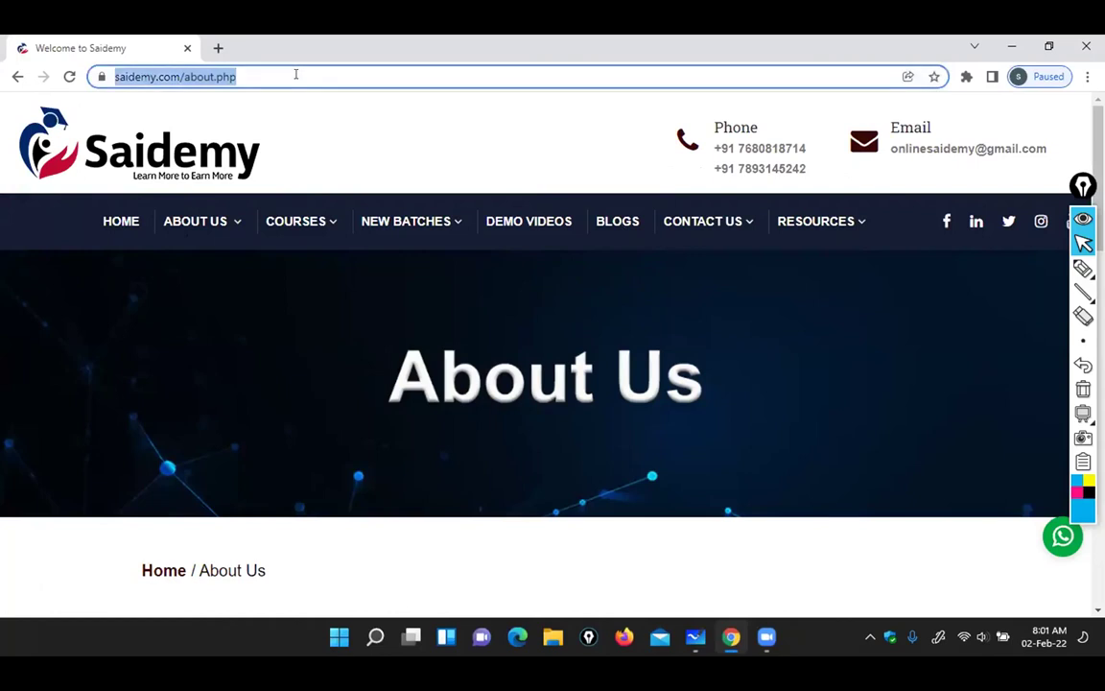
type("g")
key("Return")
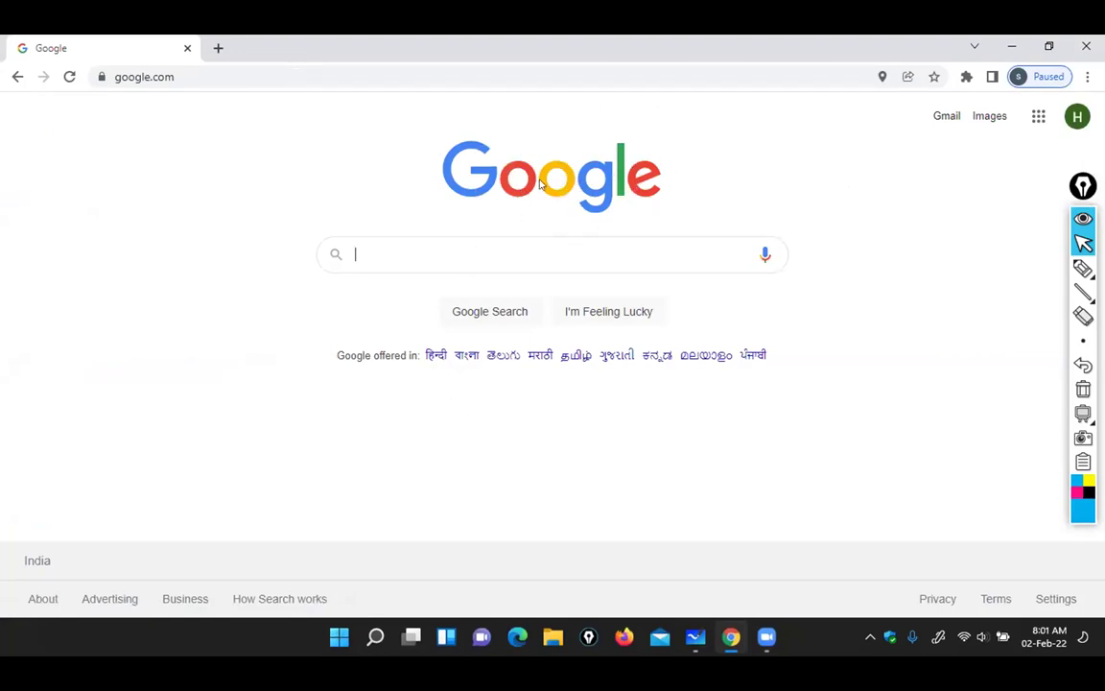
Search for "hdfc netbanking" and open the HDFC Bank NetBanking welcome page from the results
left_click(217, 74)
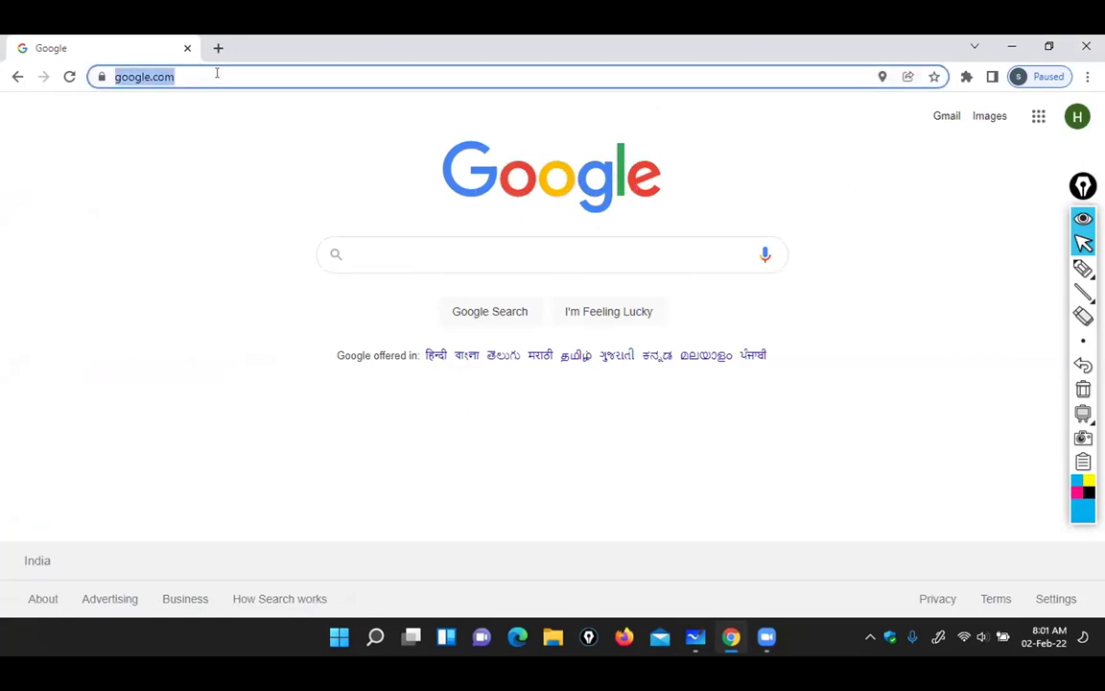
type("hi")
key("BackSpace")
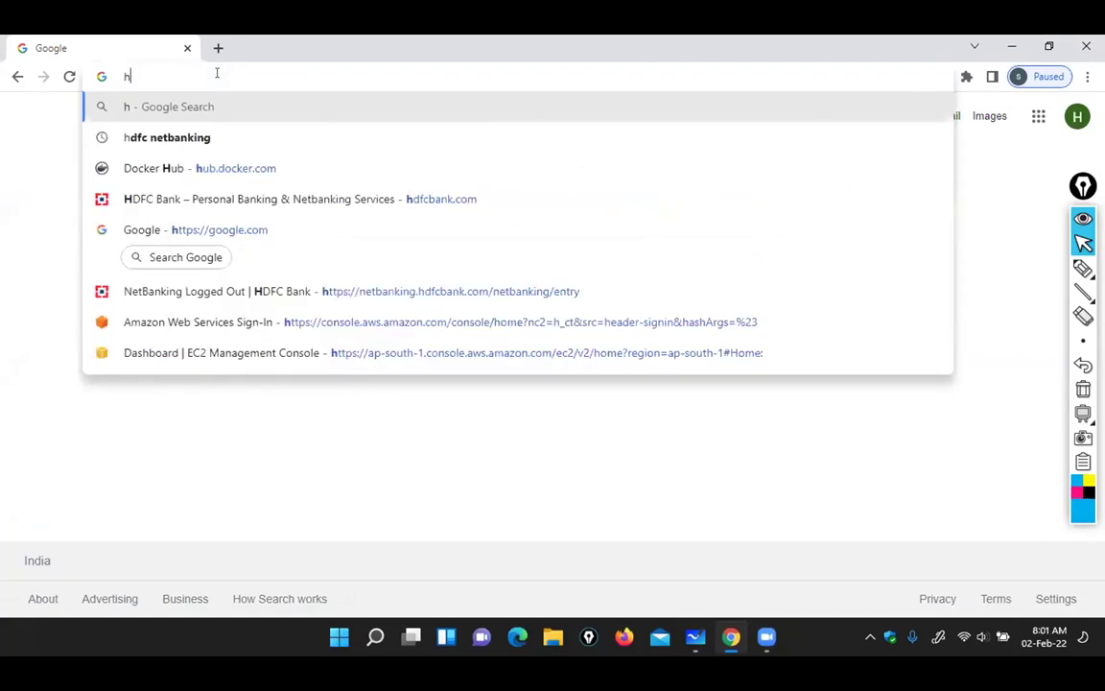
type("d")
key("Down")
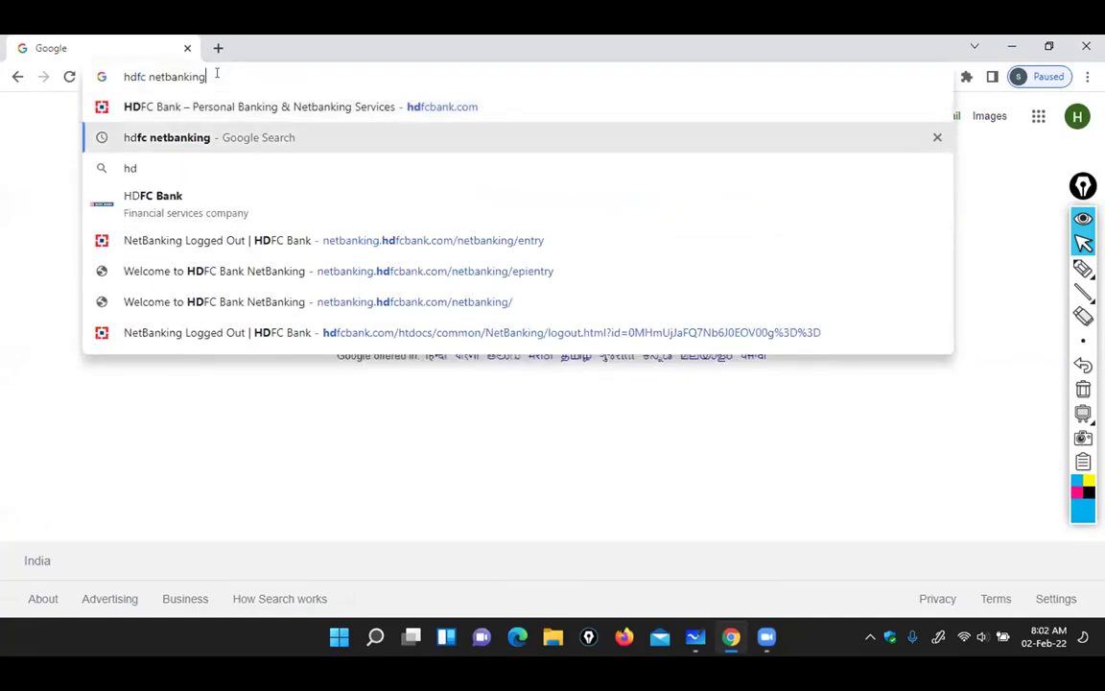
key("Return")
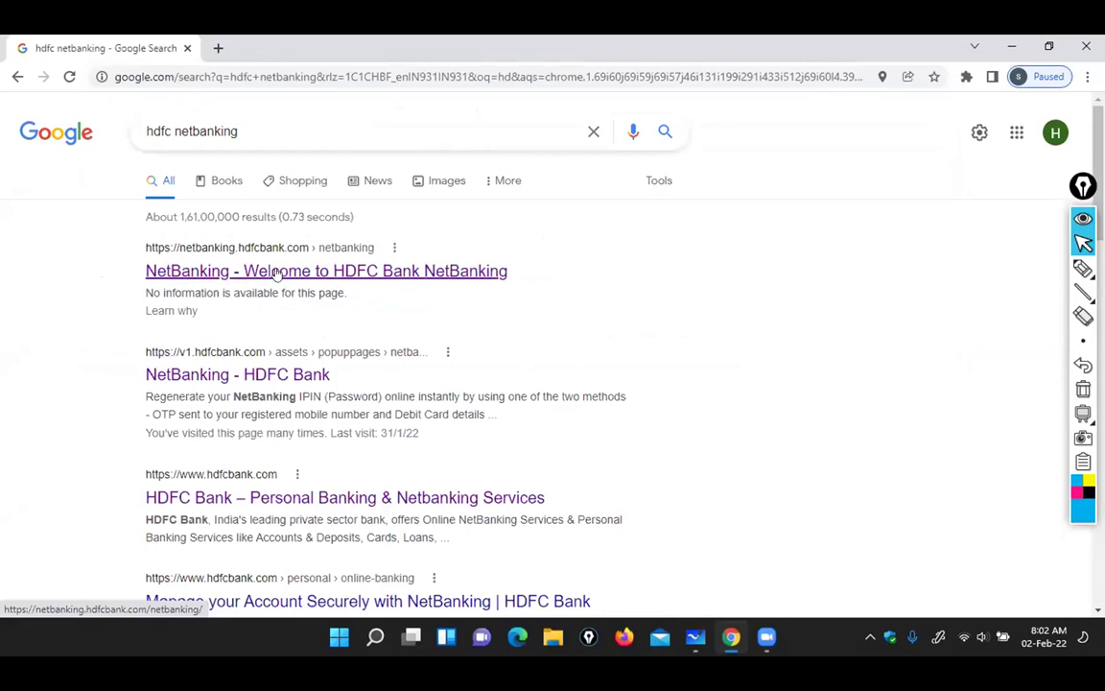
left_click(281, 275)
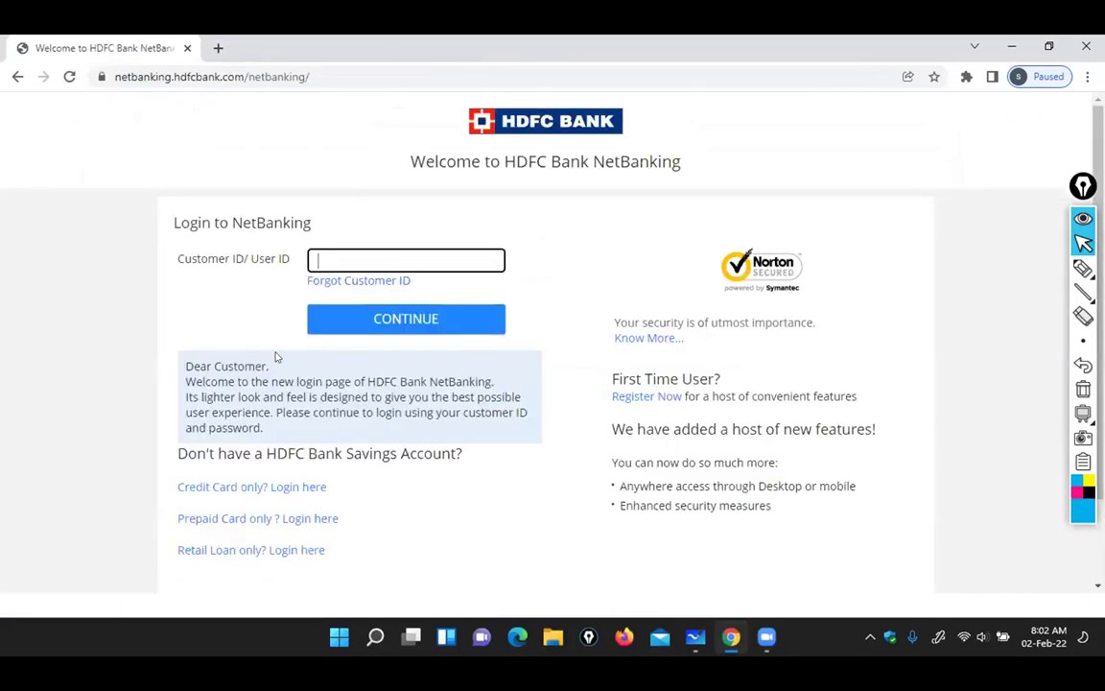
Load google.com in place of the NetBanking login page
left_click(315, 76)
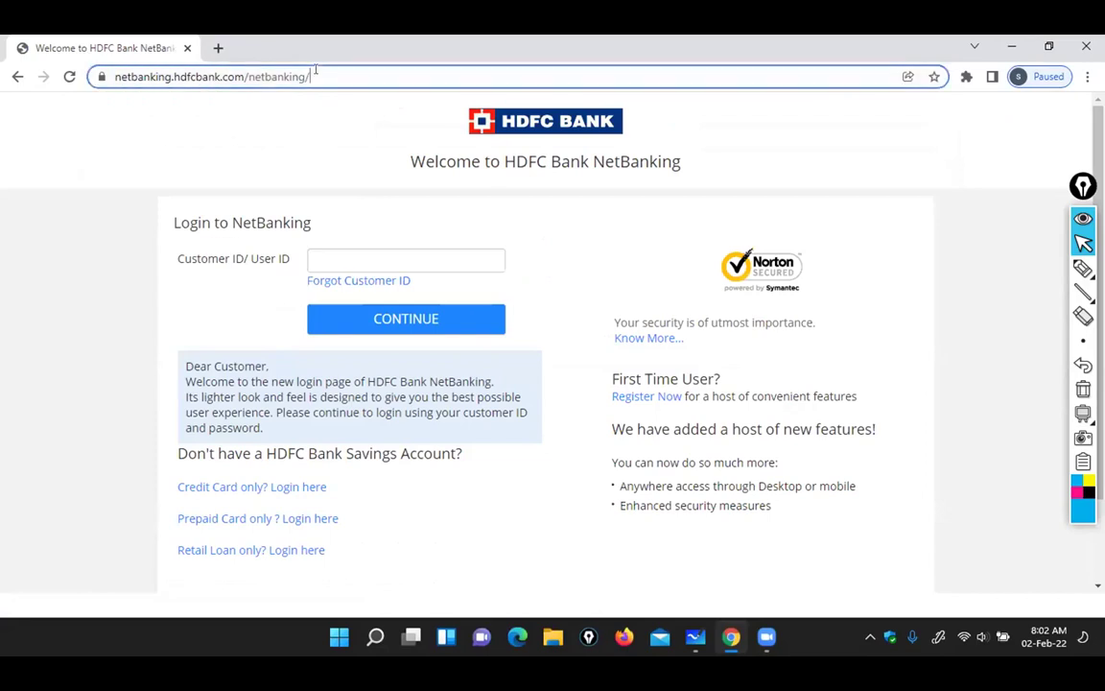
type("g")
key("Return")
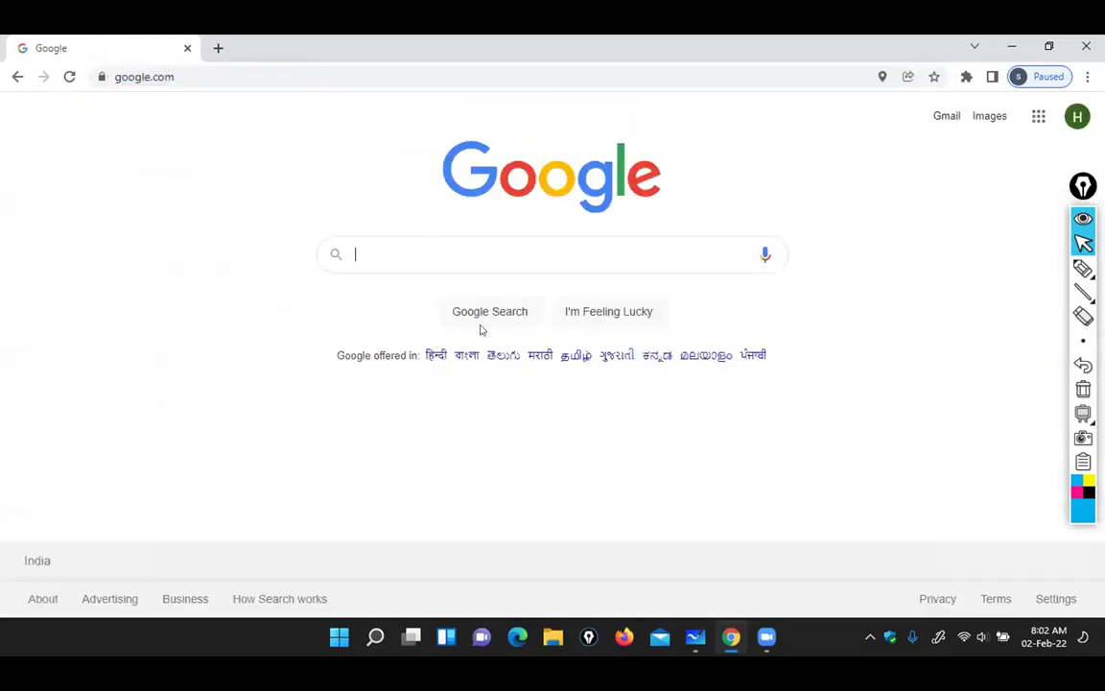
Switch to Microsoft Whiteboard and complete the third list item by writing "content)" after the open bracket
left_click(695, 641)
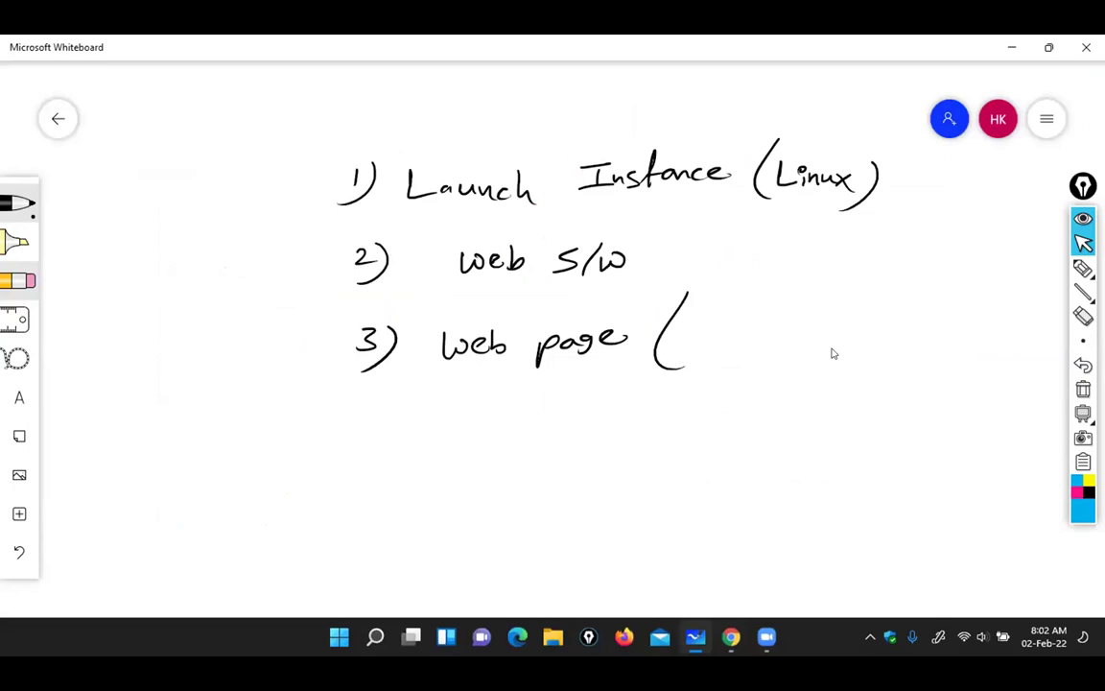
mouse_move(716, 320)
left_mouse_down()
mouse_move(715, 342)
mouse_move(735, 326)
mouse_move(761, 341)
left_mouse_up()
mouse_move(752, 318)
left_mouse_down()
mouse_move(821, 340)
mouse_move(823, 324)
mouse_move(825, 344)
mouse_move(827, 323)
mouse_move(833, 357)
left_mouse_up()
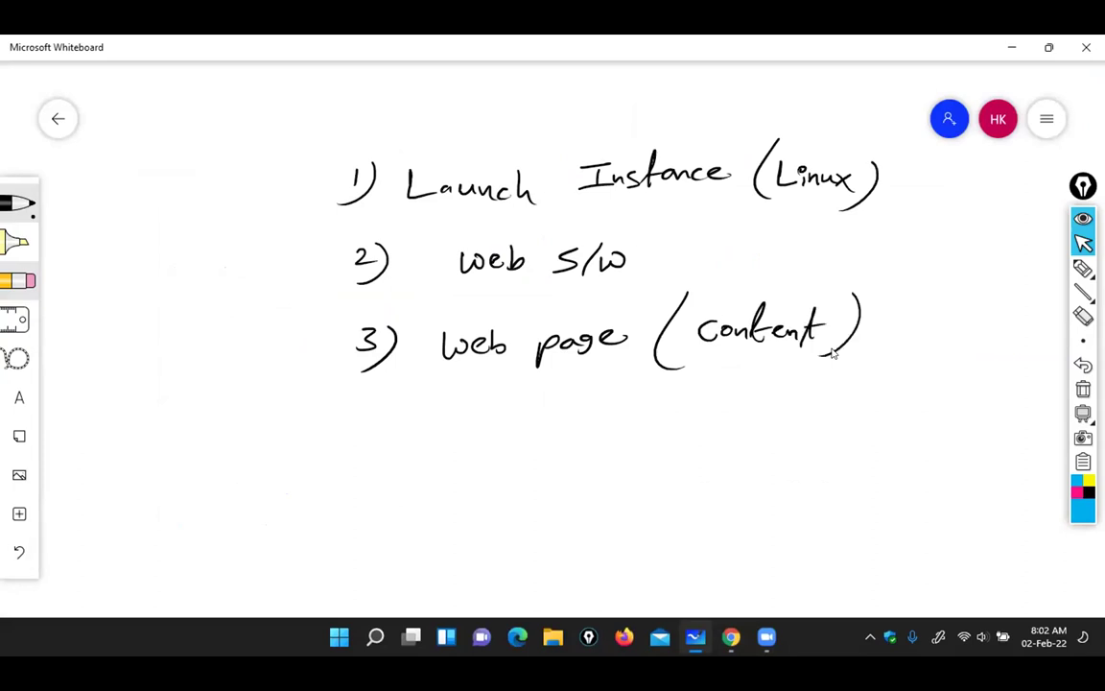
Write "4) Start service" as the fourth list item below "Web page (content)"
mouse_move(376, 414)
left_mouse_down()
mouse_move(371, 437)
mouse_move(391, 438)
left_mouse_up()
left_click_drag(384, 415, 385, 446)
left_click_drag(394, 414, 372, 464)
mouse_move(482, 415)
left_mouse_down()
mouse_move(455, 443)
mouse_move(491, 421)
mouse_move(518, 438)
left_mouse_up()
mouse_move(520, 428)
left_mouse_down()
mouse_move(535, 422)
mouse_move(549, 436)
mouse_move(568, 419)
mouse_move(608, 439)
mouse_move(682, 417)
mouse_move(690, 435)
left_mouse_up()
mouse_move(708, 418)
left_mouse_down()
mouse_move(703, 433)
mouse_move(734, 422)
left_mouse_up()
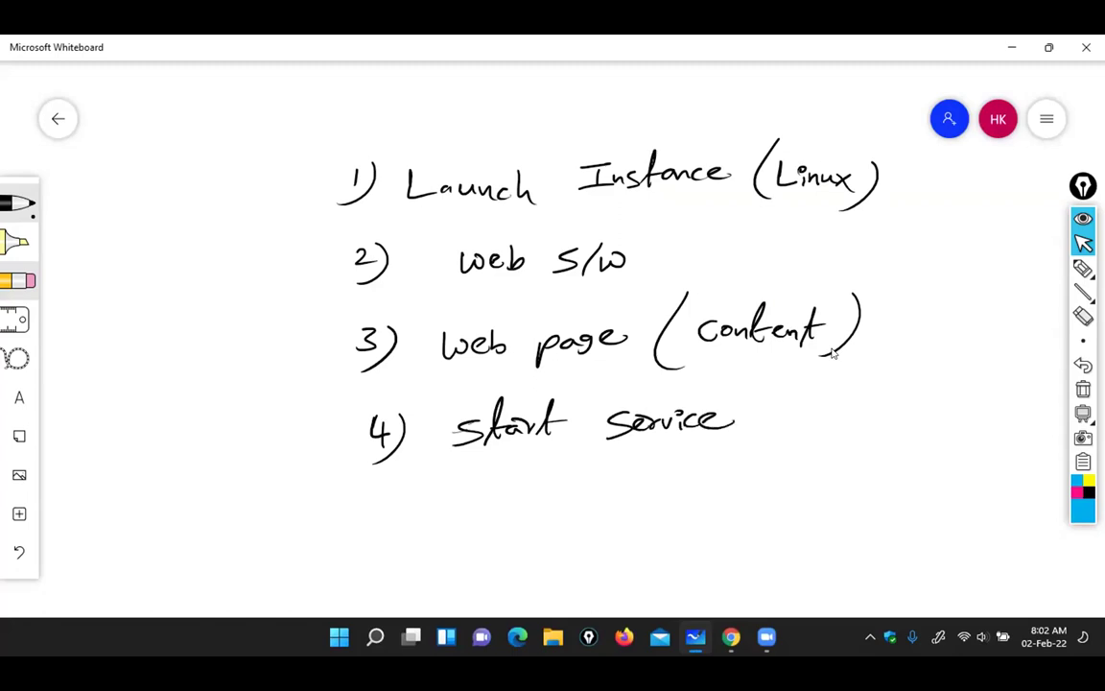
Annotate "Bike / Car" in blue beside "Start service" with the screen pen and underline it twice
left_click(1084, 269)
left_click(1007, 269)
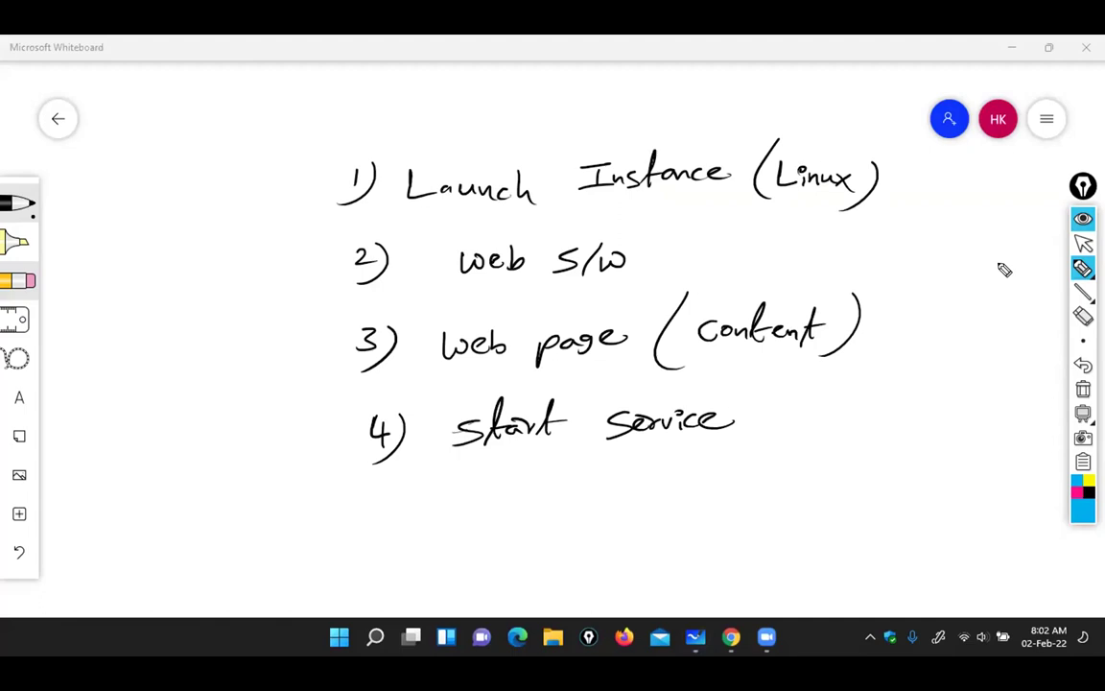
mouse_move(822, 437)
left_mouse_down()
mouse_move(912, 419)
mouse_move(927, 436)
mouse_move(984, 433)
left_mouse_up()
left_click_drag(808, 479, 1000, 456)
left_click_drag(805, 503, 1006, 472)
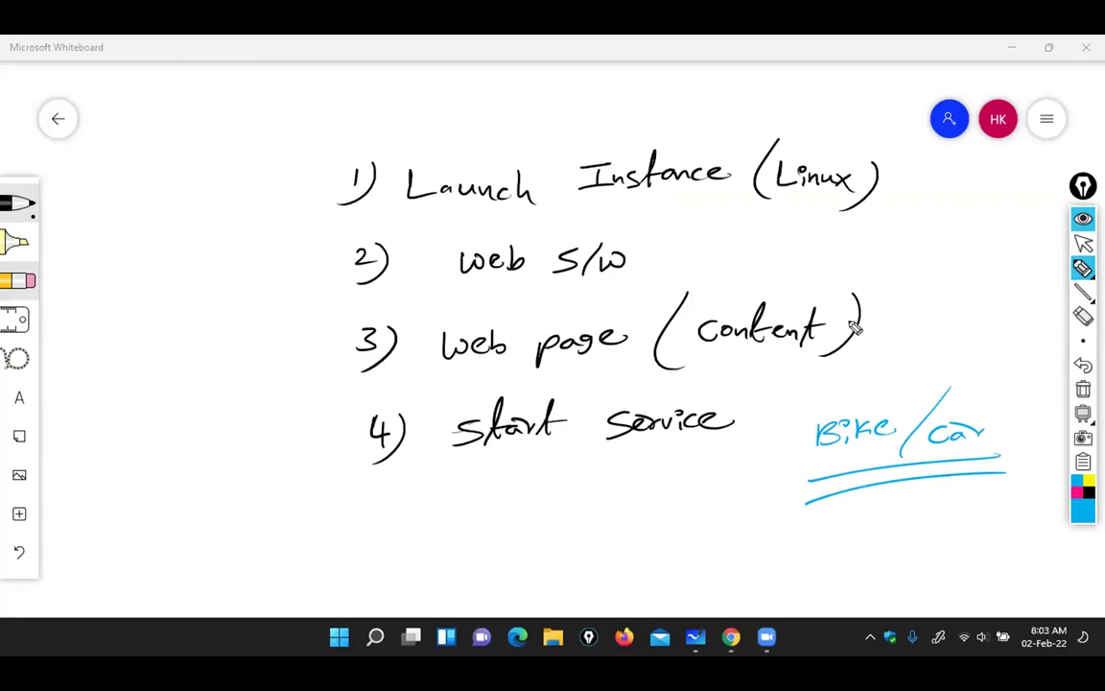
Add a blue tick above "Bike" and another above "Car", and circle both words
left_click_drag(835, 396, 907, 368)
left_click_drag(950, 407, 1013, 382)
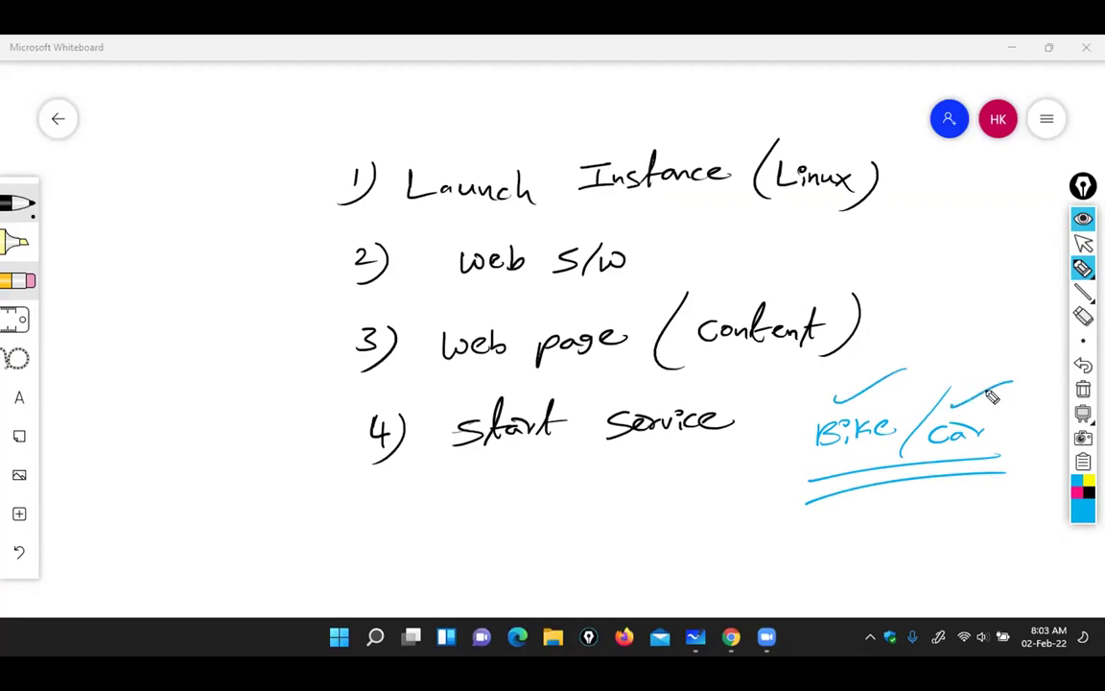
mouse_move(826, 457)
left_mouse_down()
mouse_move(976, 463)
mouse_move(962, 461)
left_mouse_up()
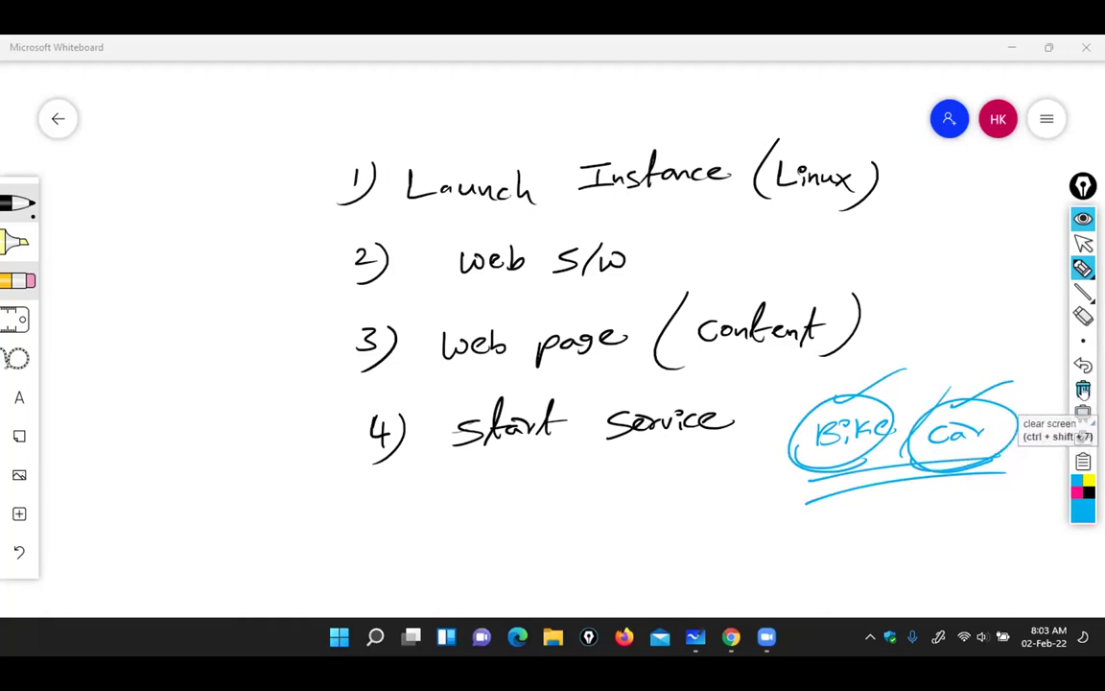
Clear the blue screen annotations and return to the normal pointer
left_click(1083, 389)
mouse_move(1079, 268)
left_click(1081, 244)
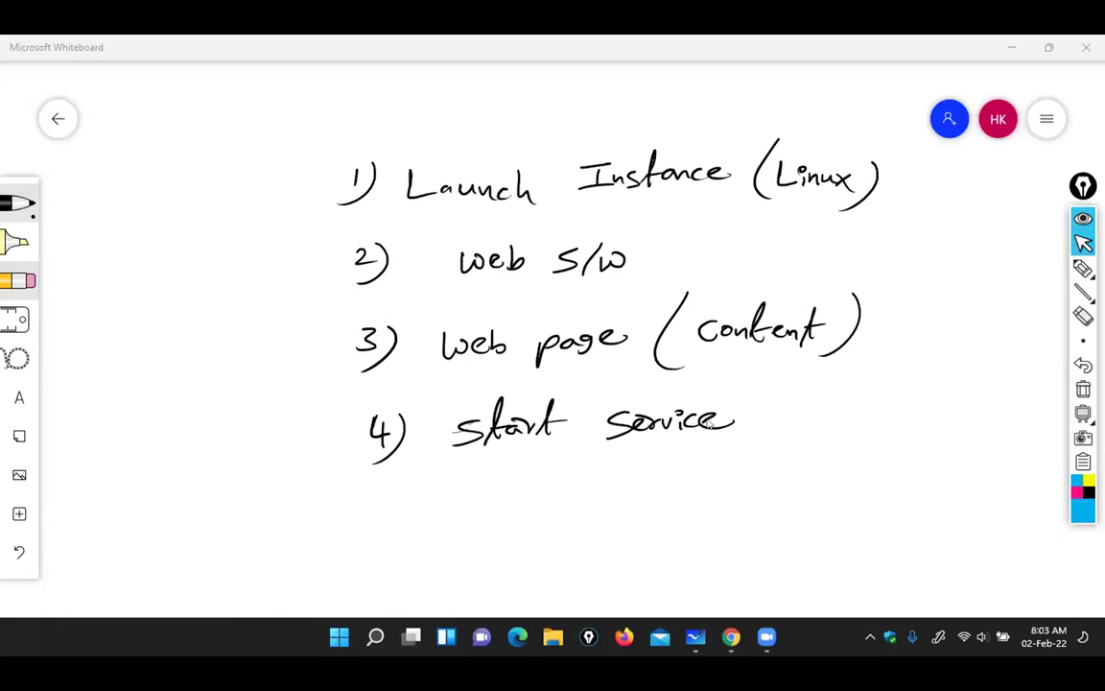
Switch to Chrome, search Google for "aws console" and open the AWS Management Console result
left_click(731, 637)
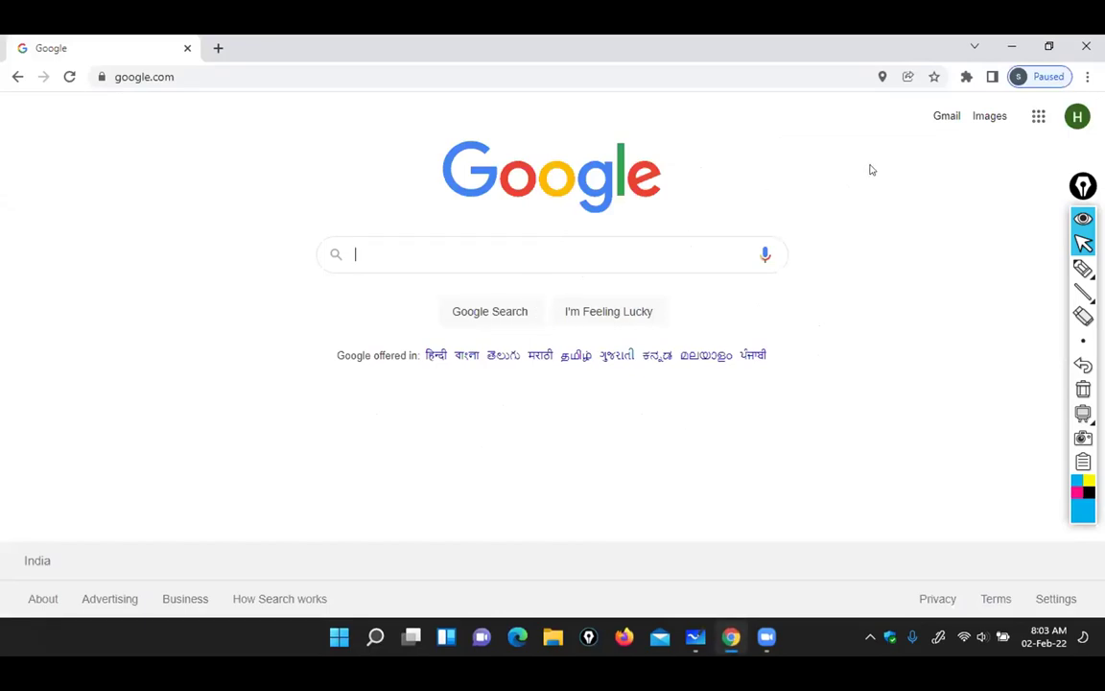
left_click(551, 252)
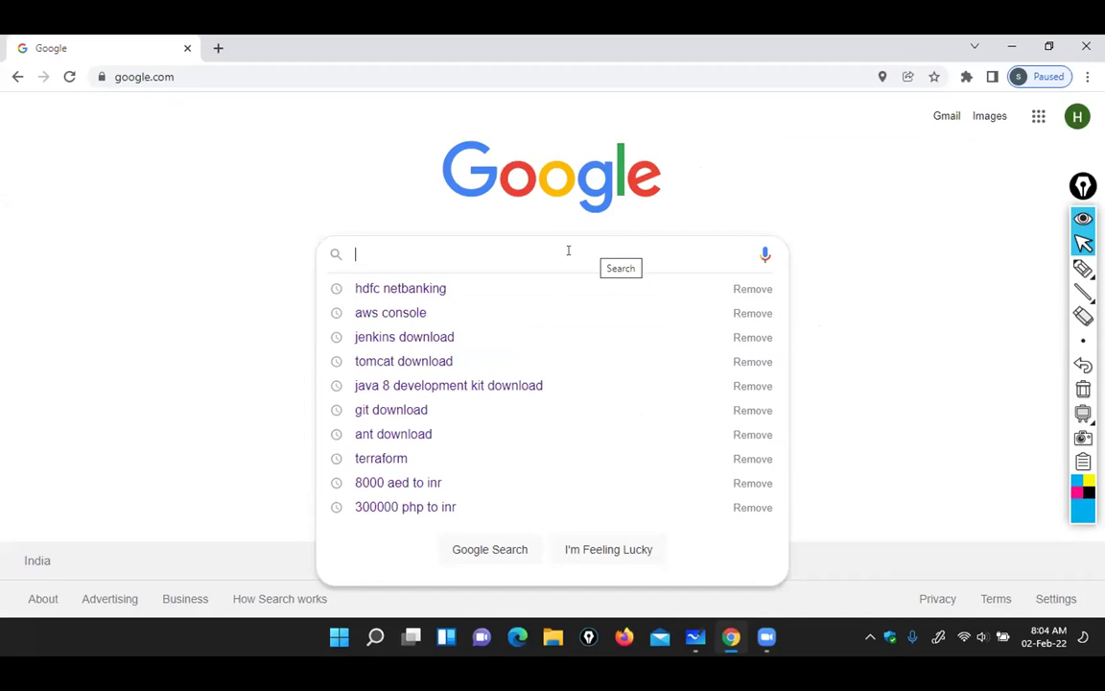
type("aws")
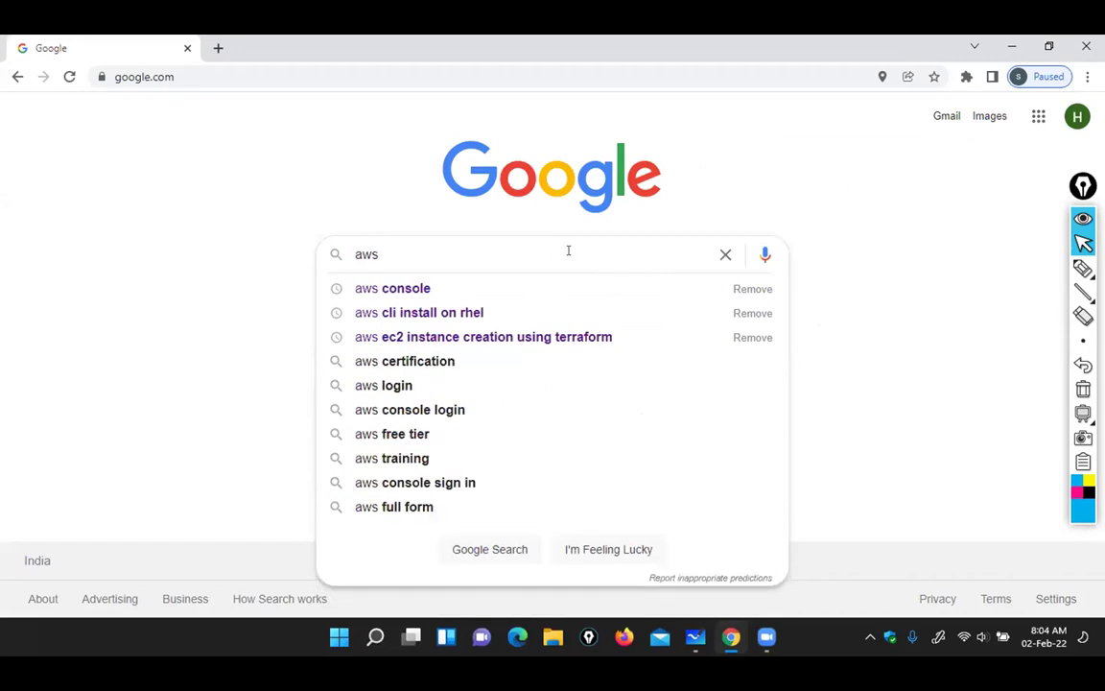
type(" console")
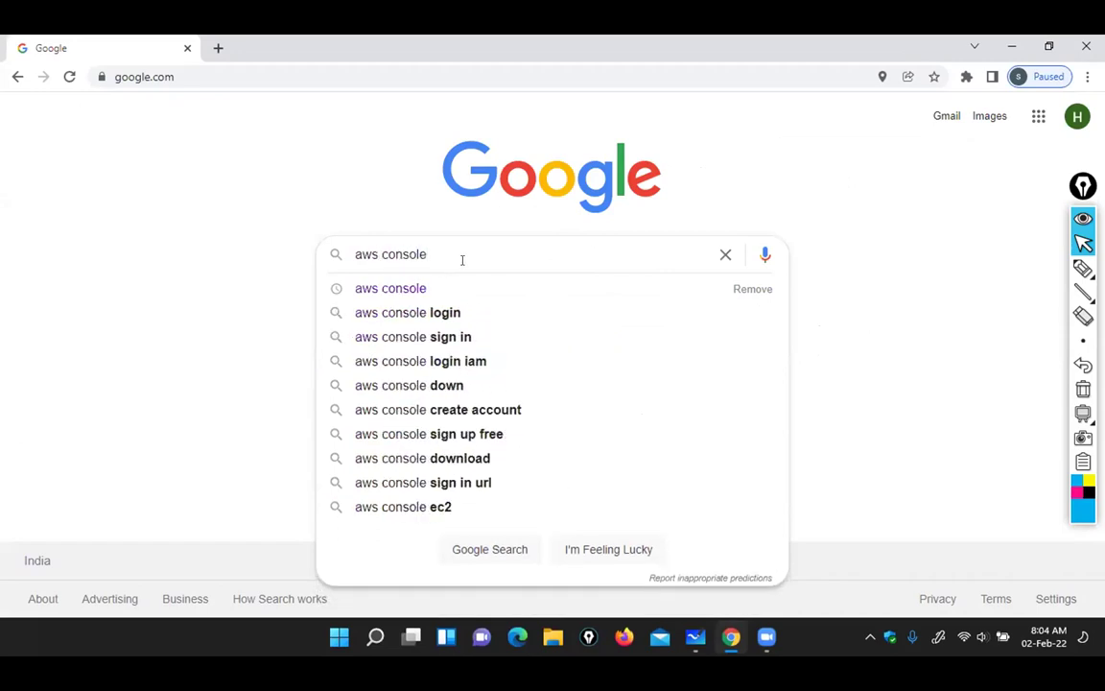
key("Return")
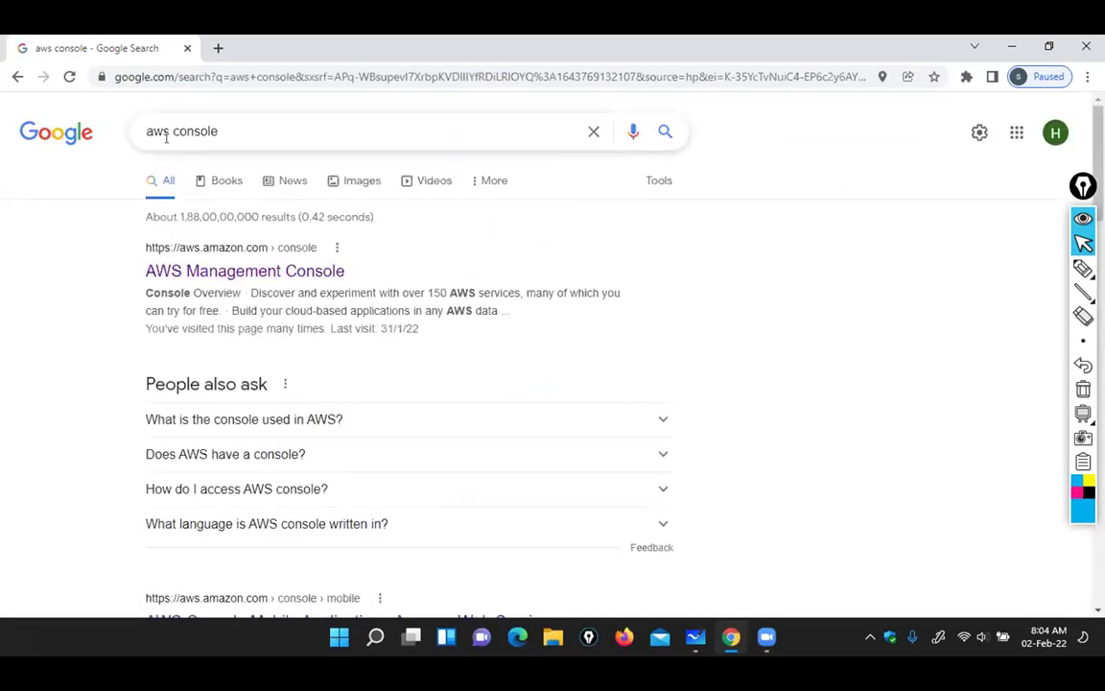
left_click(179, 257)
left_click(197, 252)
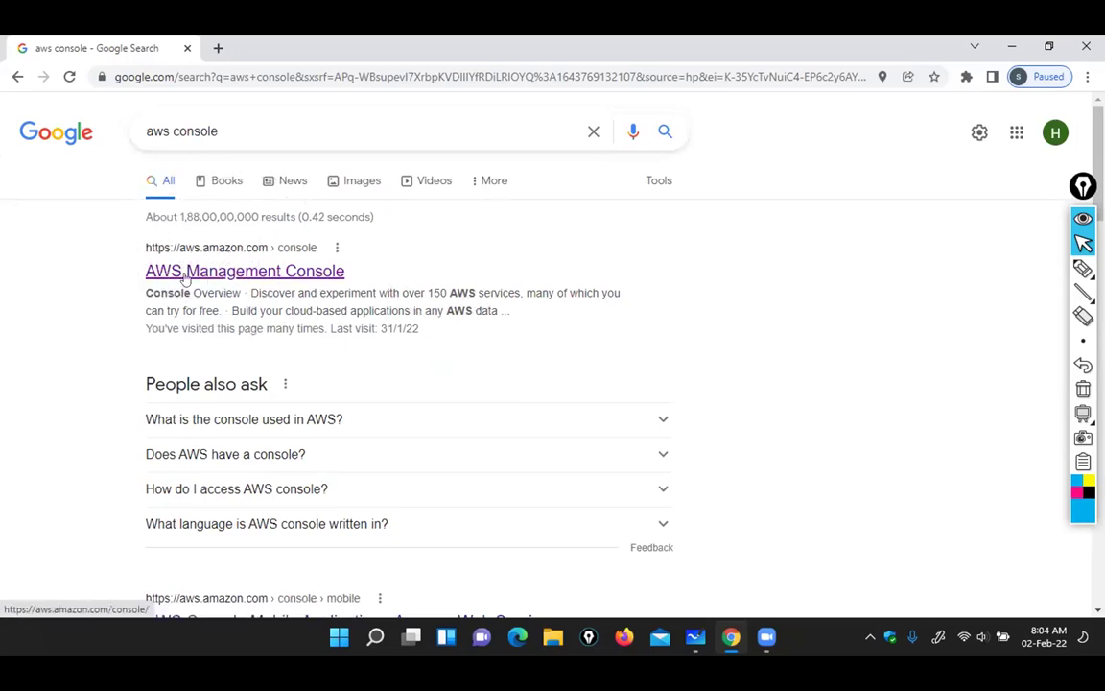
left_click(245, 272)
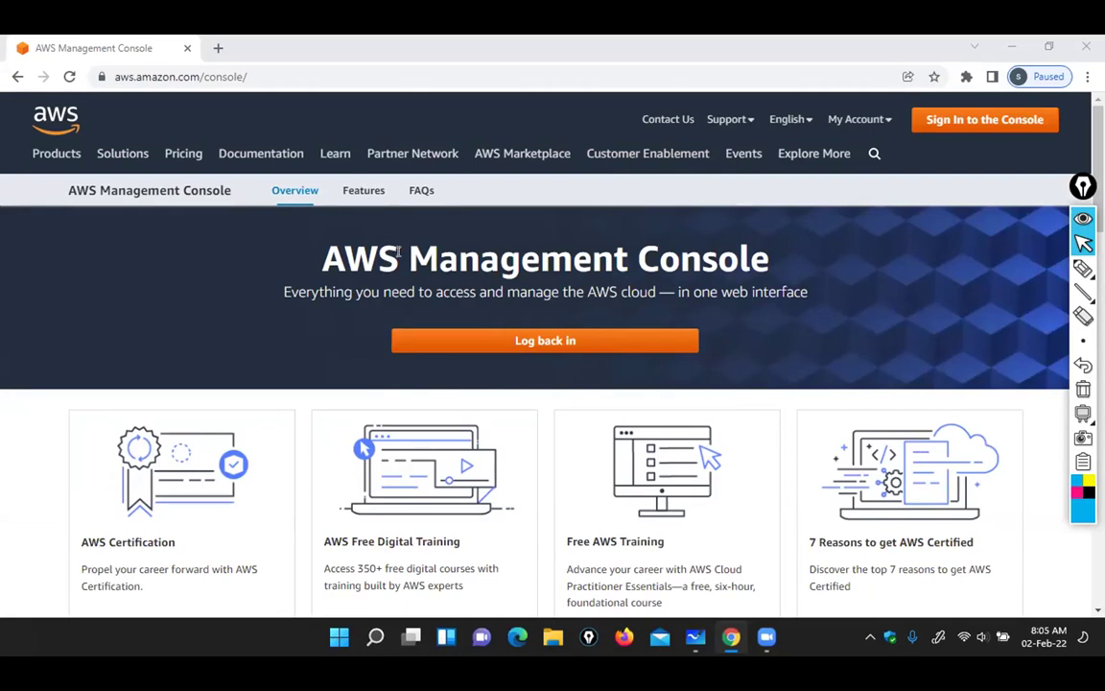
Open the sign-in page for the AWS console
left_click(977, 132)
left_click(553, 343)
left_click(977, 123)
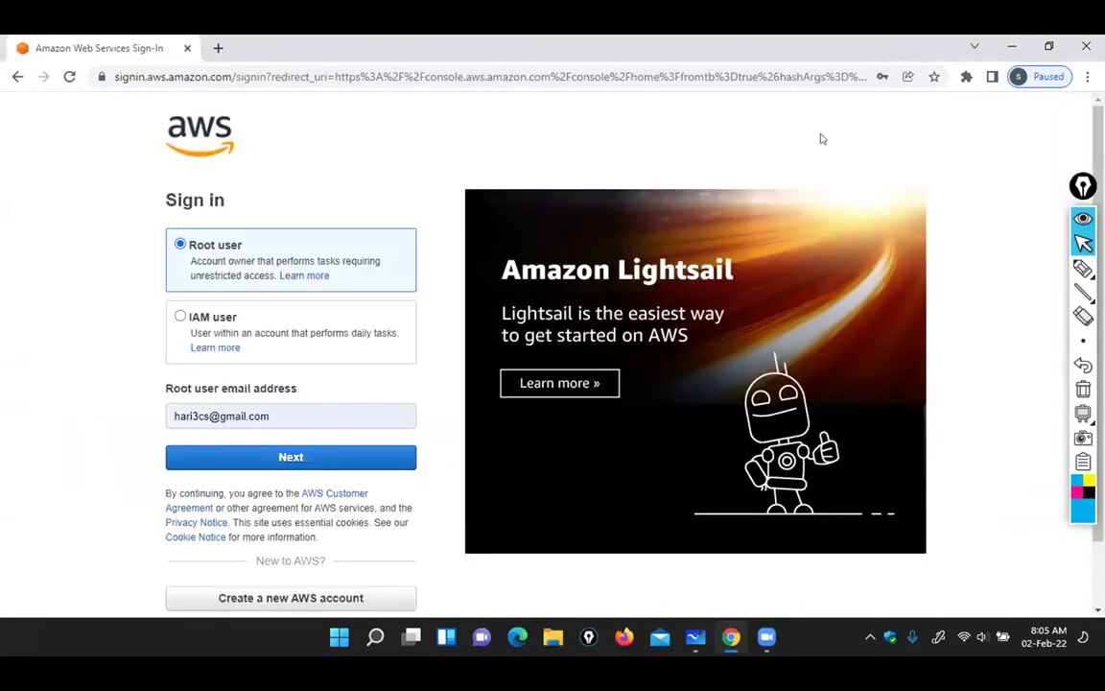
Choose Root user as the sign-in type and continue with the prefilled root user email address
left_click(189, 251)
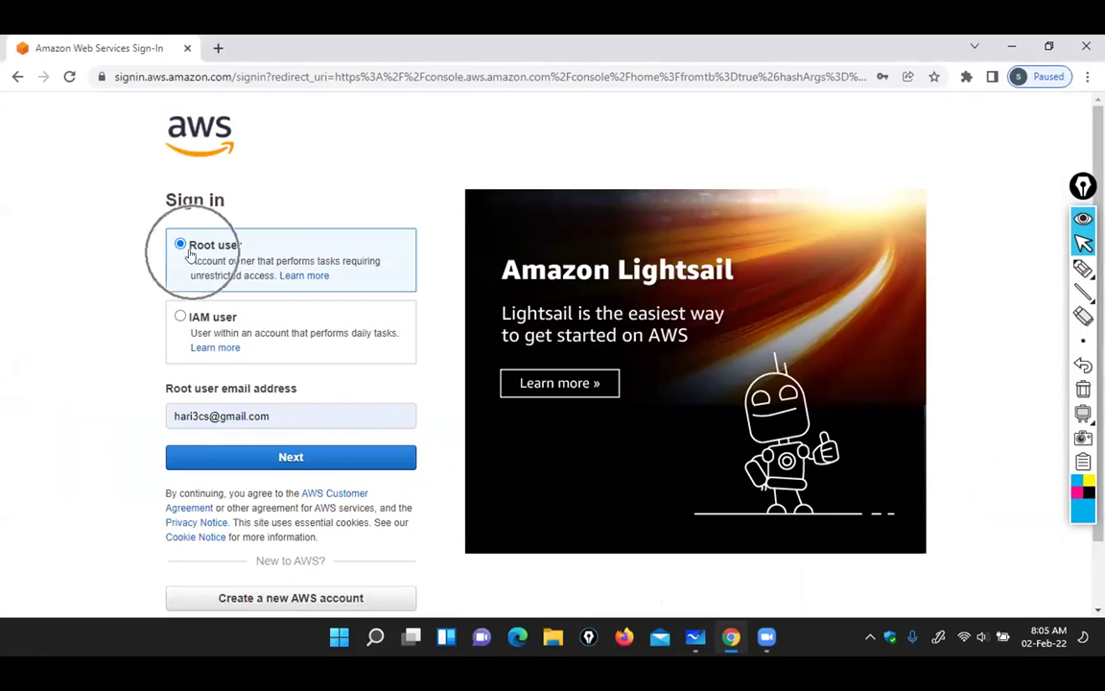
left_click(205, 338)
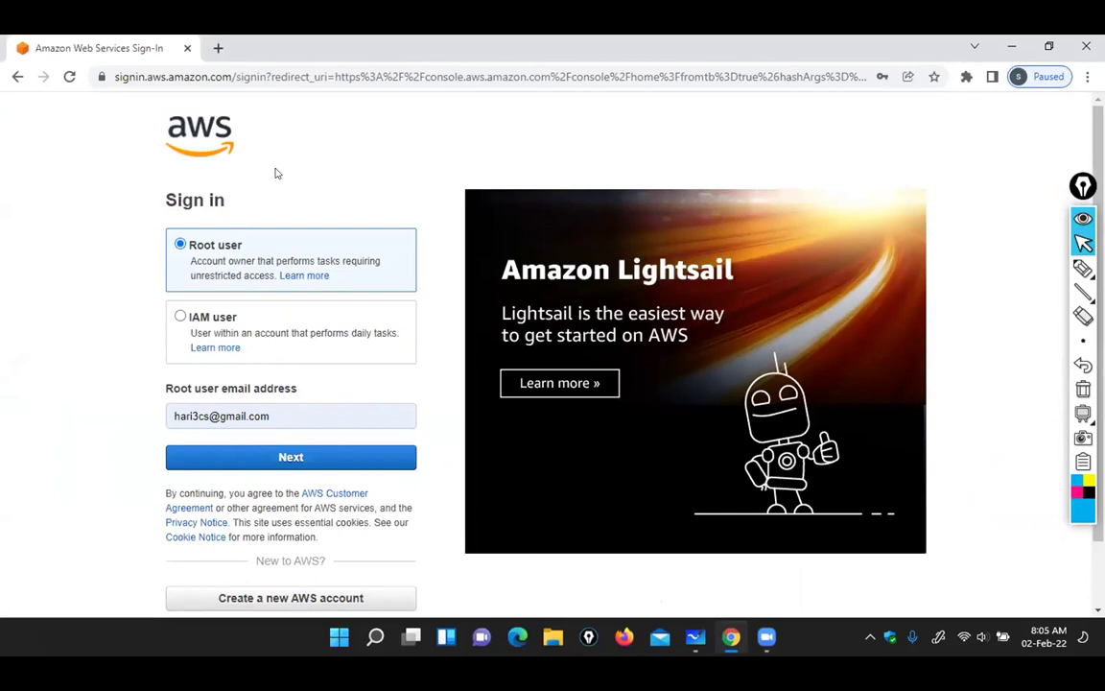
left_click(192, 252)
left_click(193, 252)
left_click(192, 420)
left_click(290, 458)
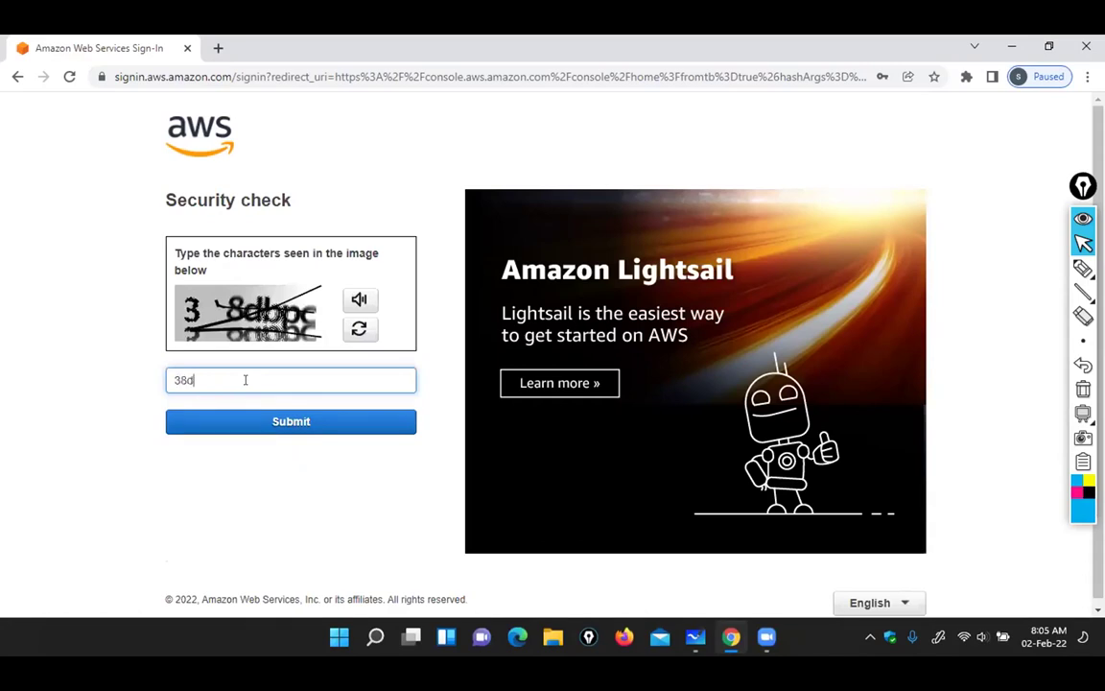
Submit the security check characters, fill in the root user's saved account password and sign in
type("38dbpc")
left_click(289, 424)
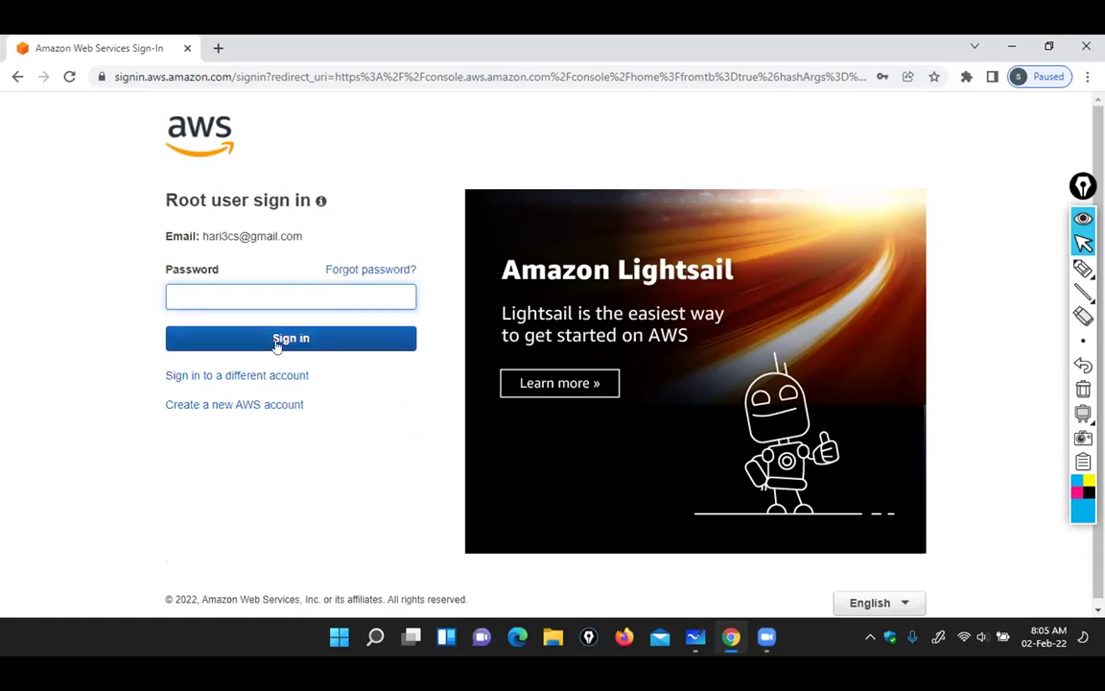
left_click(258, 290)
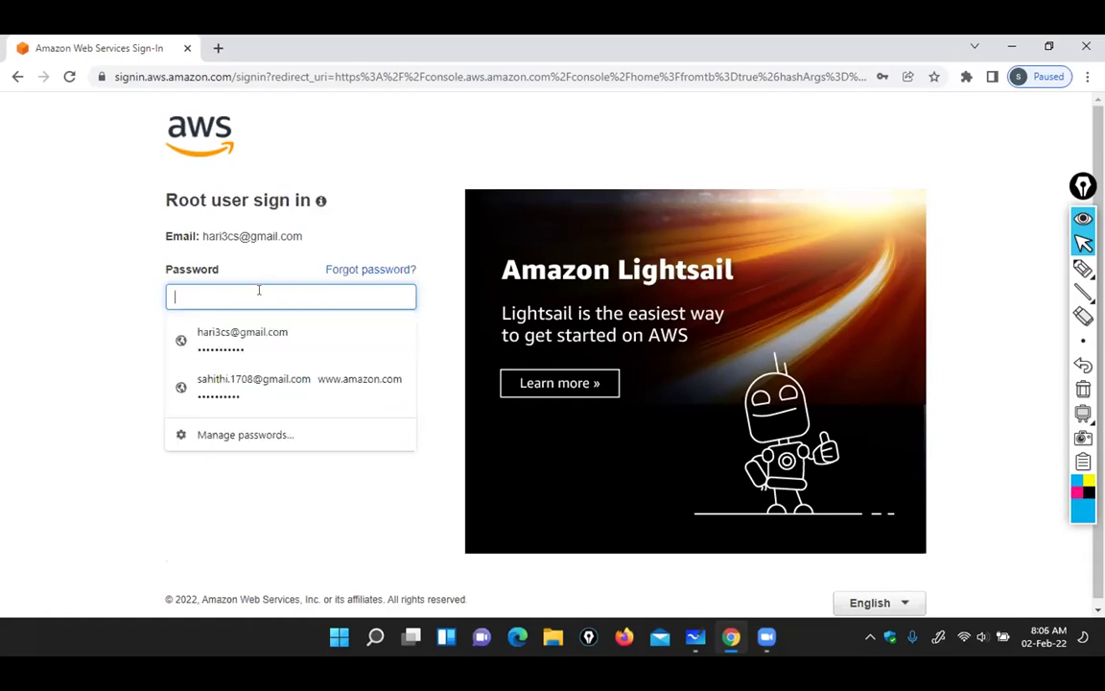
left_click(236, 340)
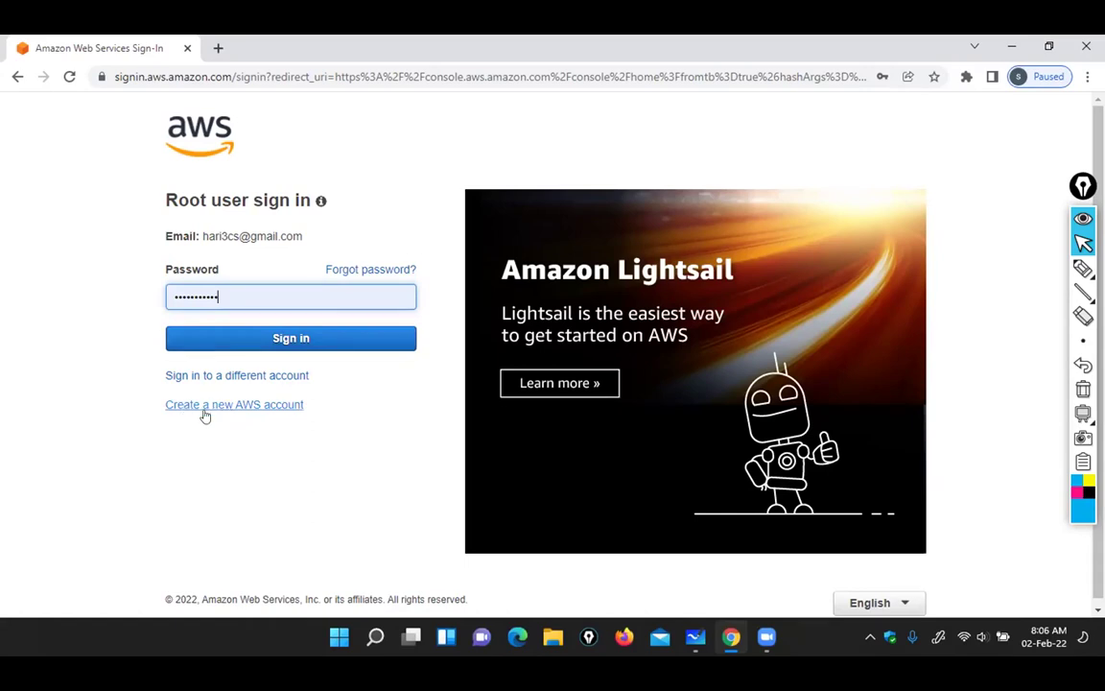
left_click(274, 339)
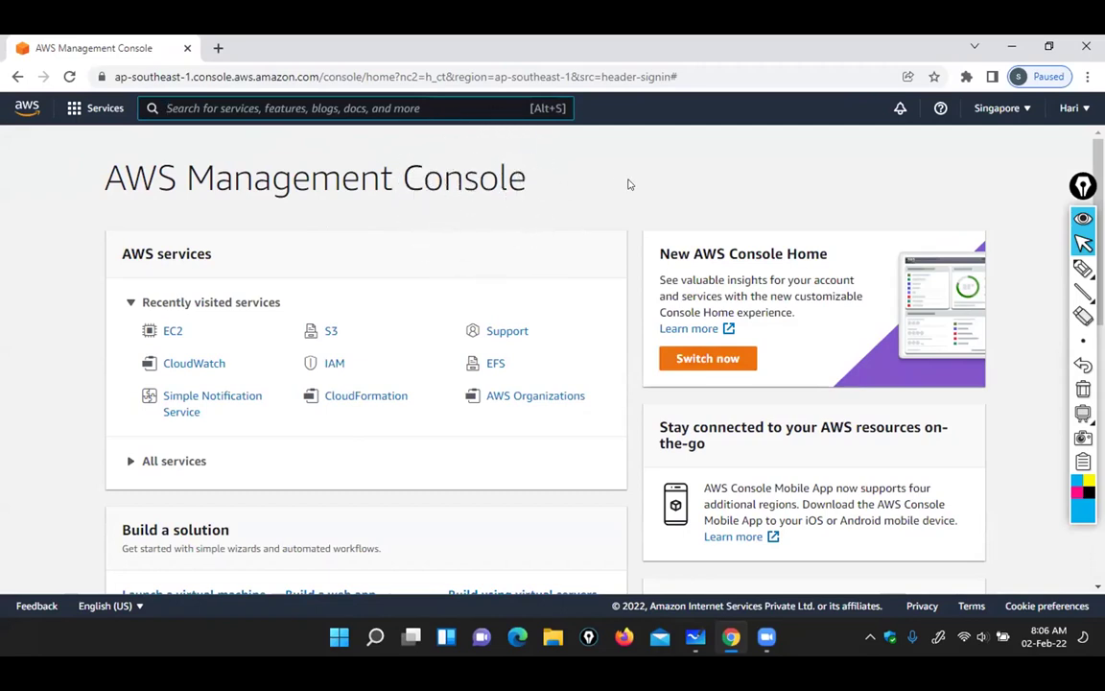
Change the console region to Europe (London), eu-west-2
left_click(1022, 114)
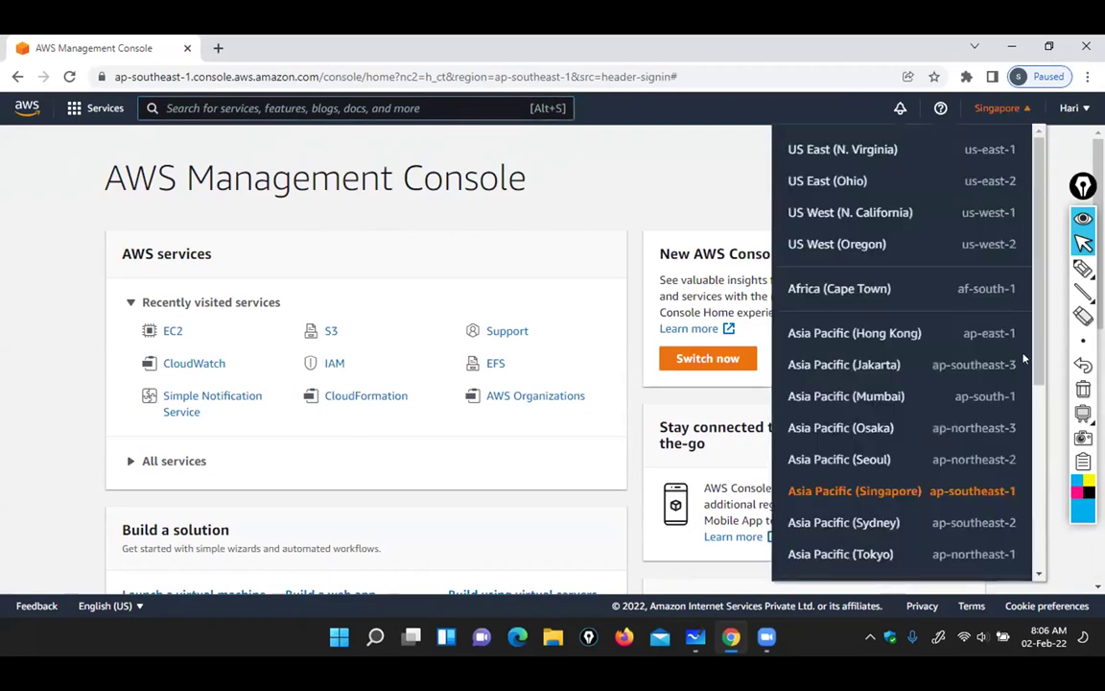
scroll(1037, 542, "down", 1)
scroll(1037, 542, "down", 3)
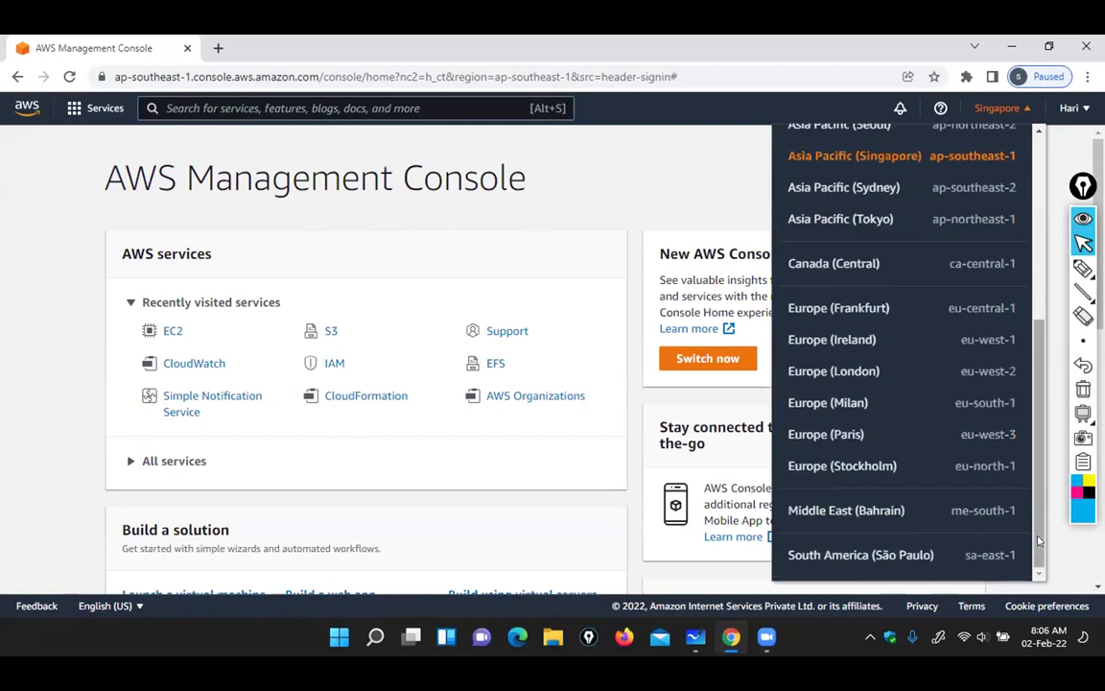
left_click(819, 373)
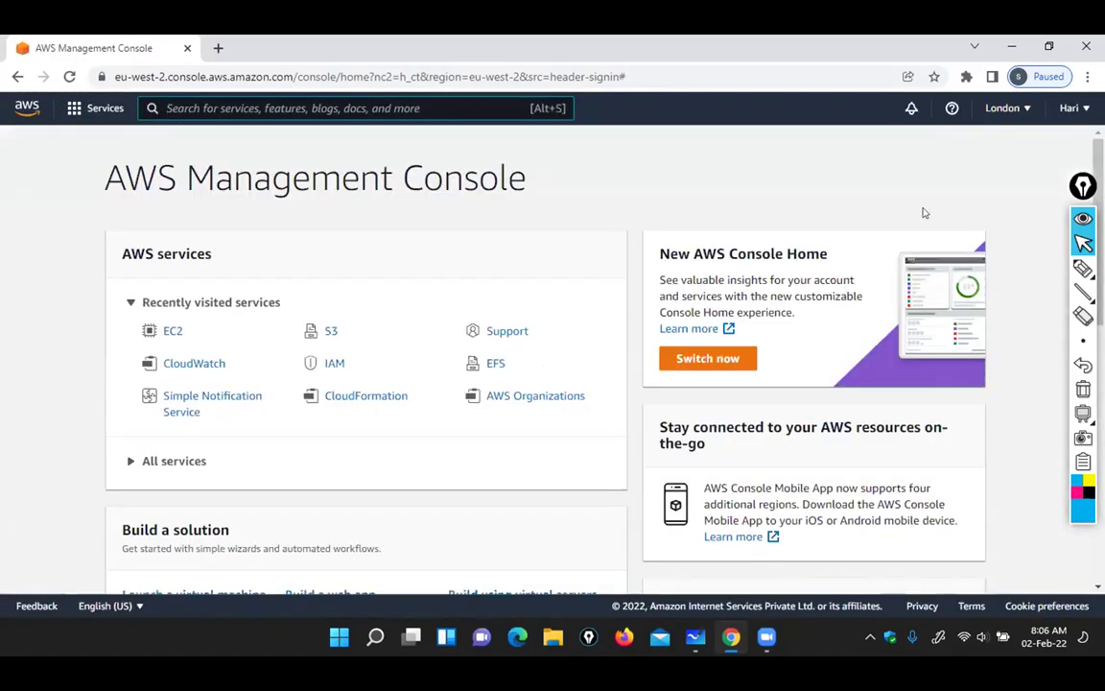
left_click(1002, 116)
left_click(1012, 116)
left_click(1002, 109)
Open the EC2 service from the Compute category of the AWS services
left_click(76, 111)
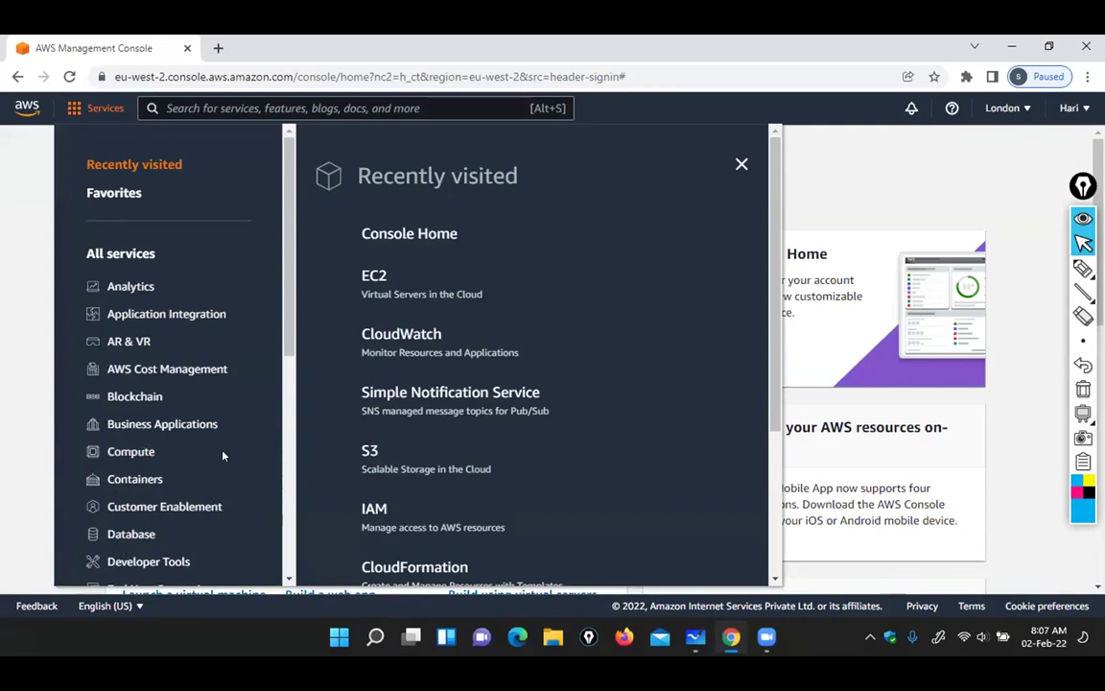
left_click(122, 456)
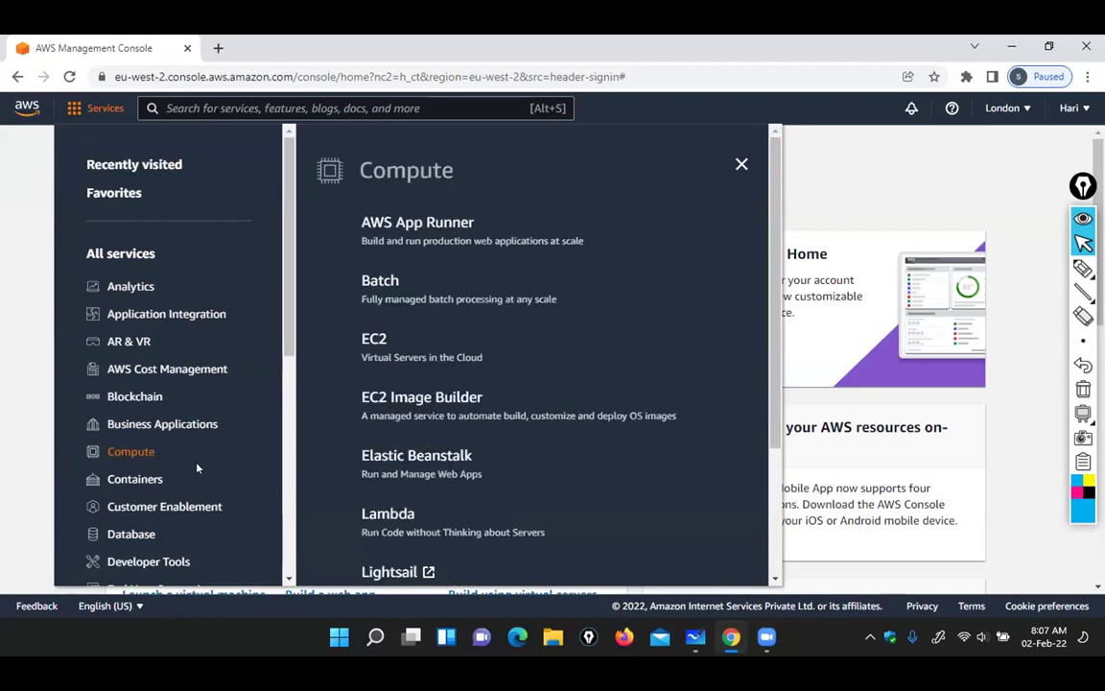
left_click(130, 453)
left_click(138, 457)
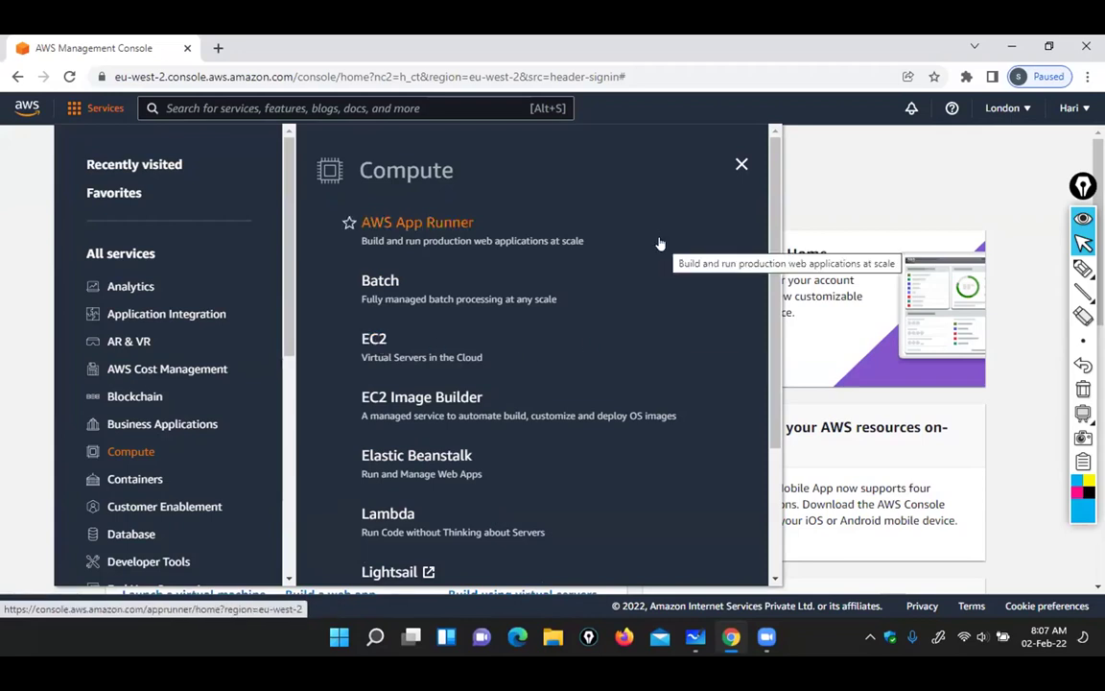
left_click(370, 343)
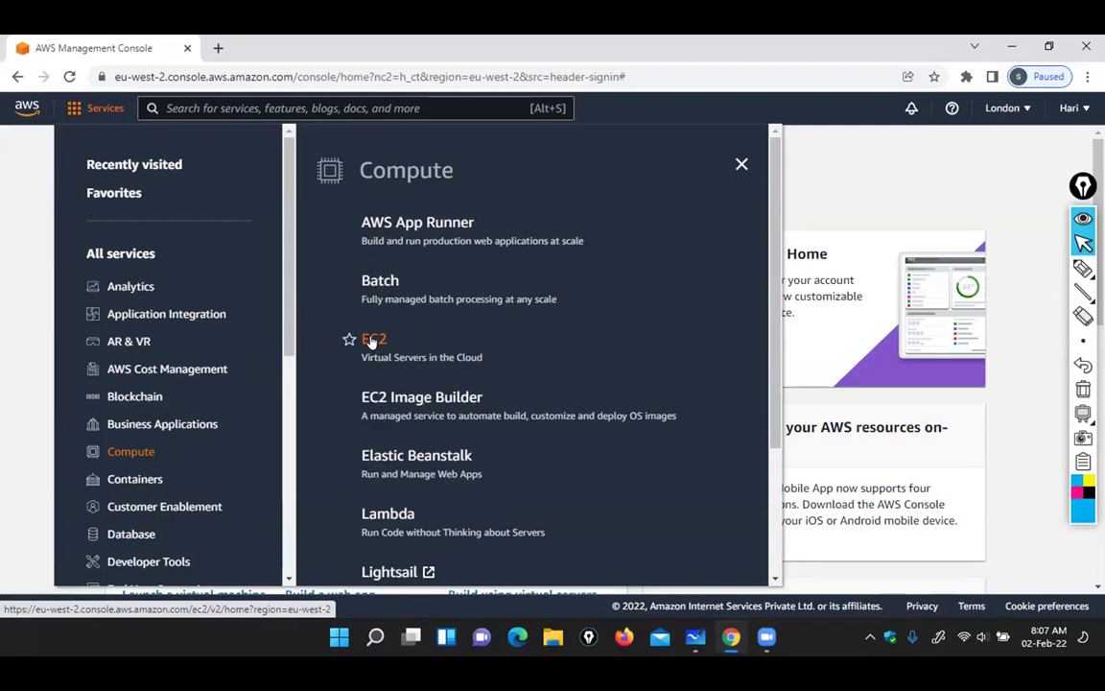
left_click(372, 342)
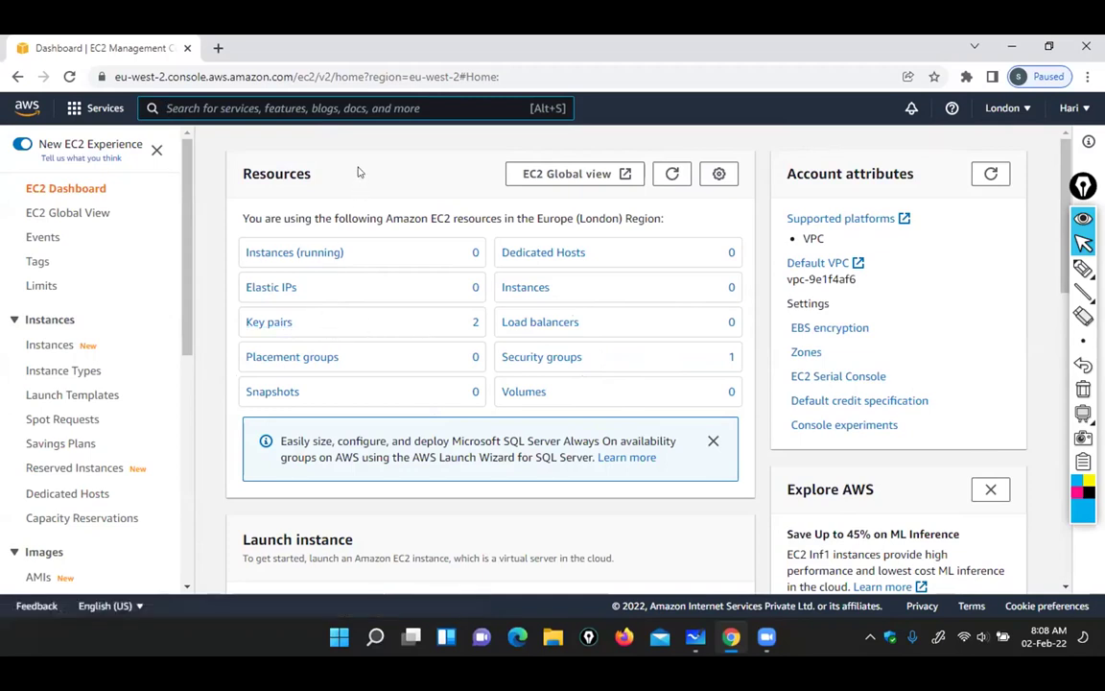
Delete the terraform-windows and terraform-linux key pairs, confirming with "delete", and refresh the resources on the EC2 Dashboard
left_click(267, 324)
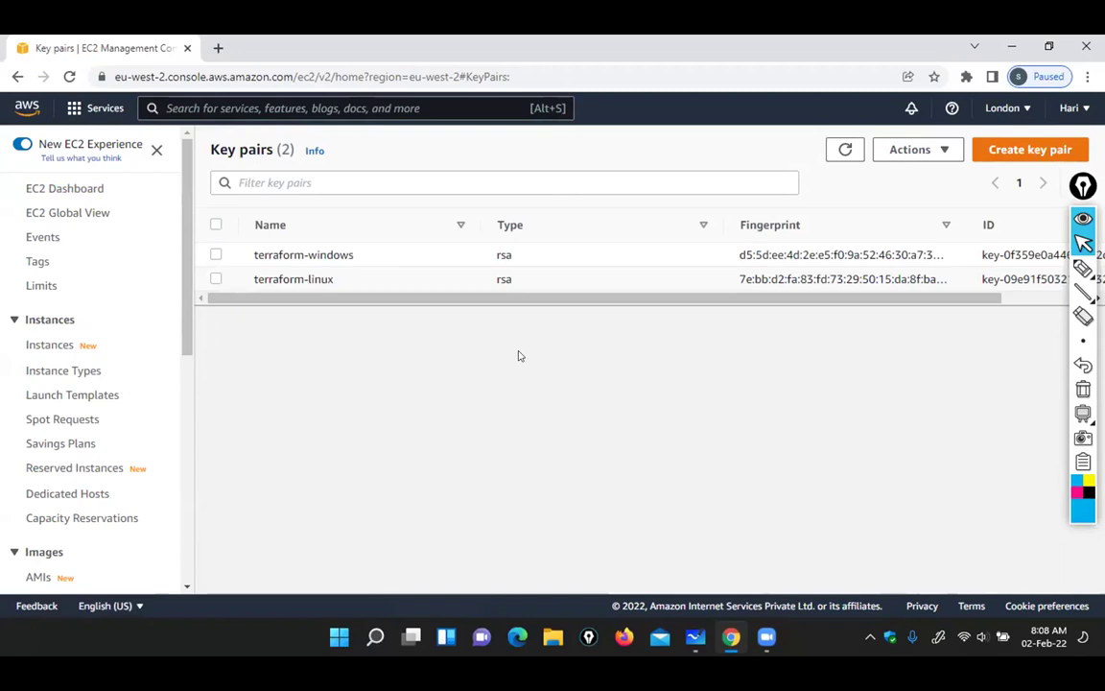
left_click(216, 225)
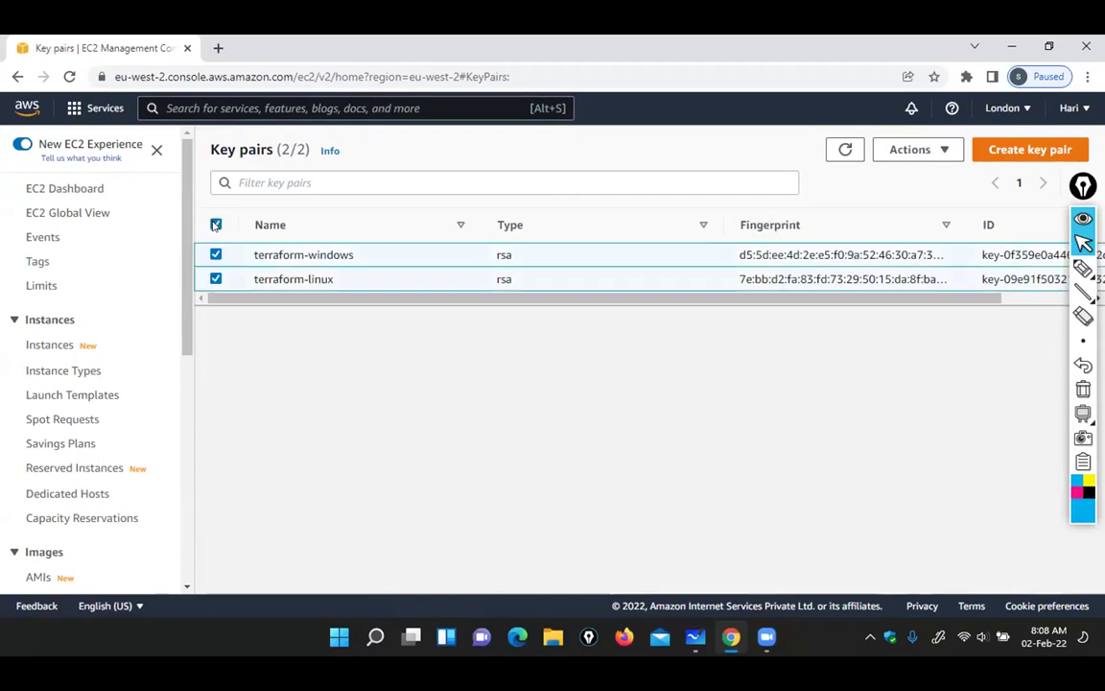
left_click(942, 151)
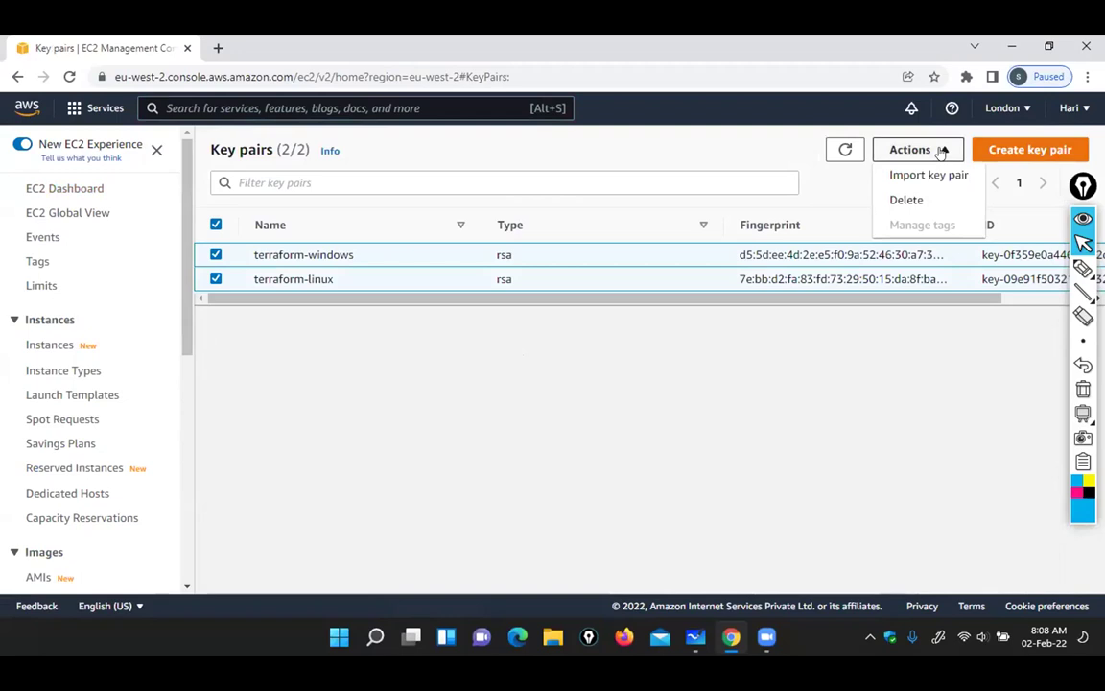
left_click(916, 200)
left_click(672, 387)
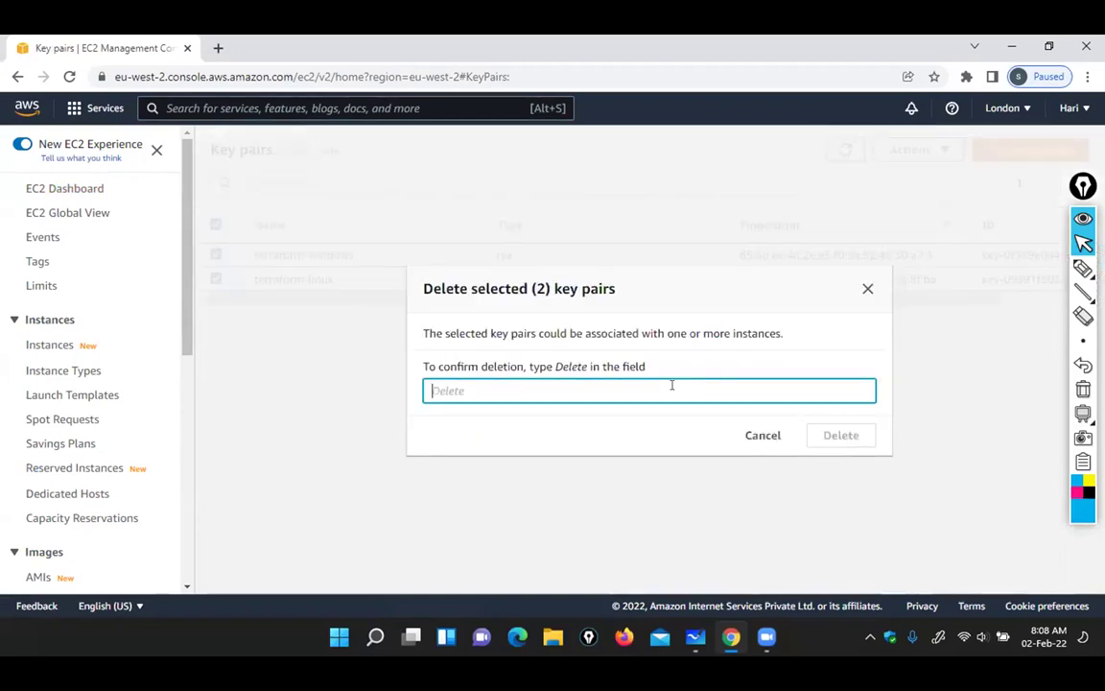
type("delete")
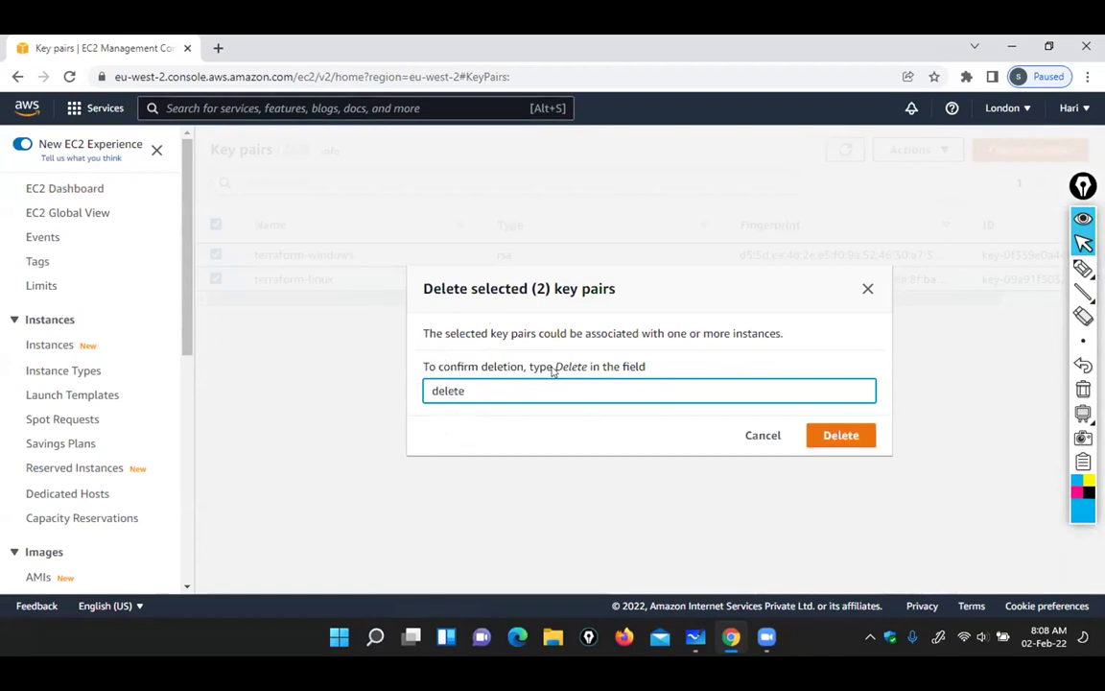
left_click(841, 436)
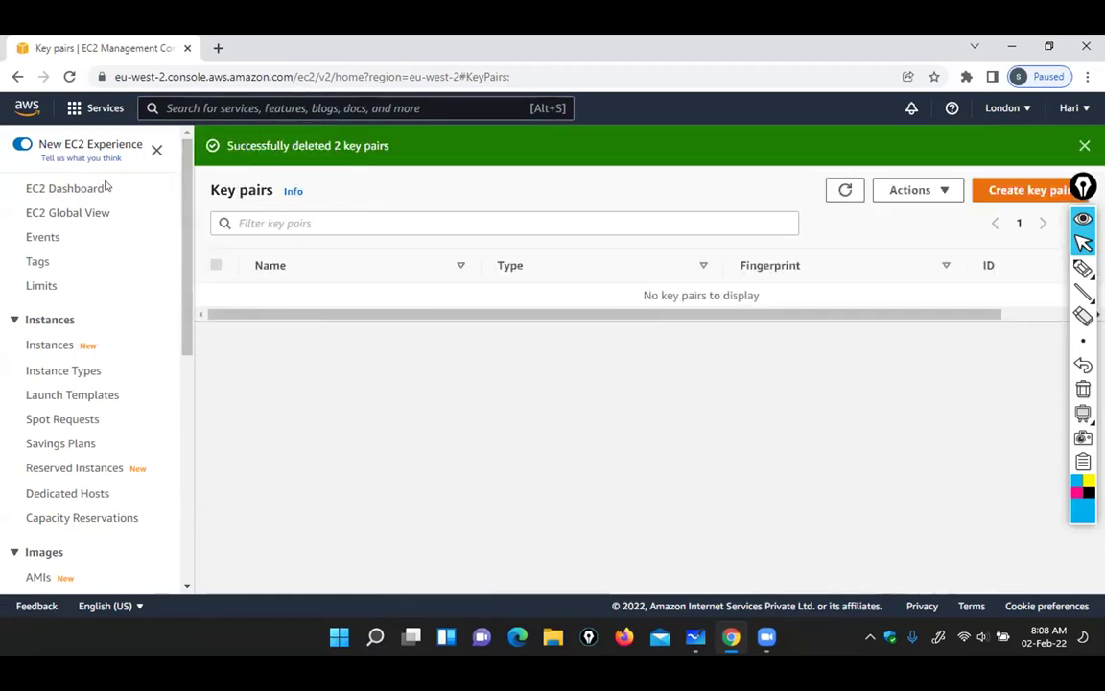
left_click(57, 189)
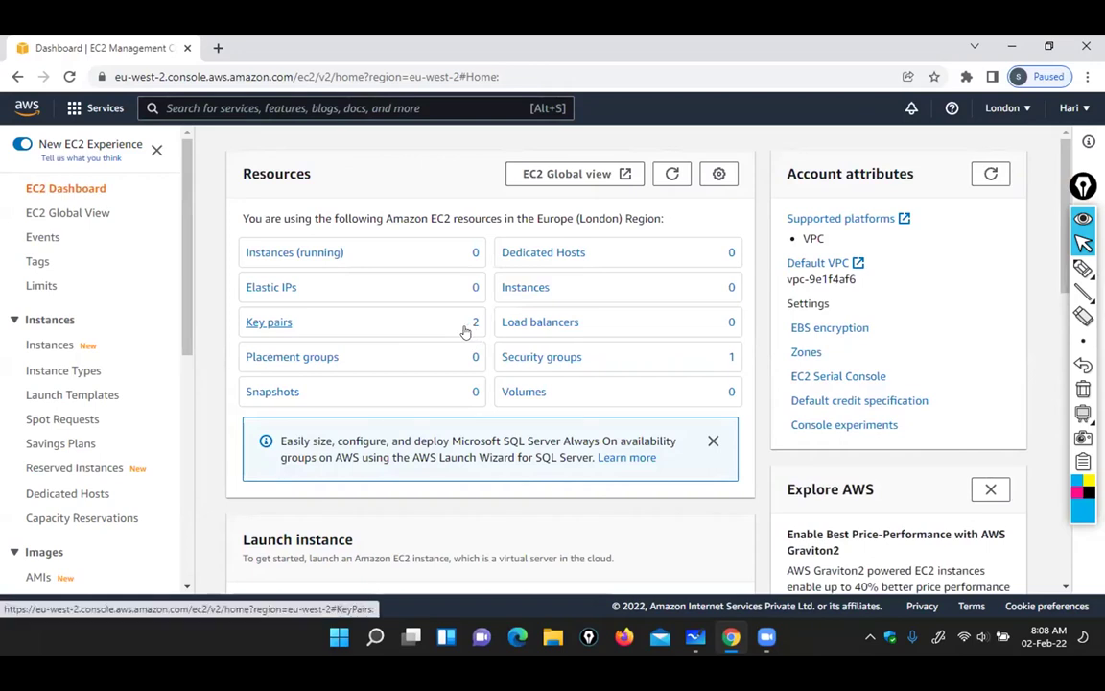
left_click(671, 173)
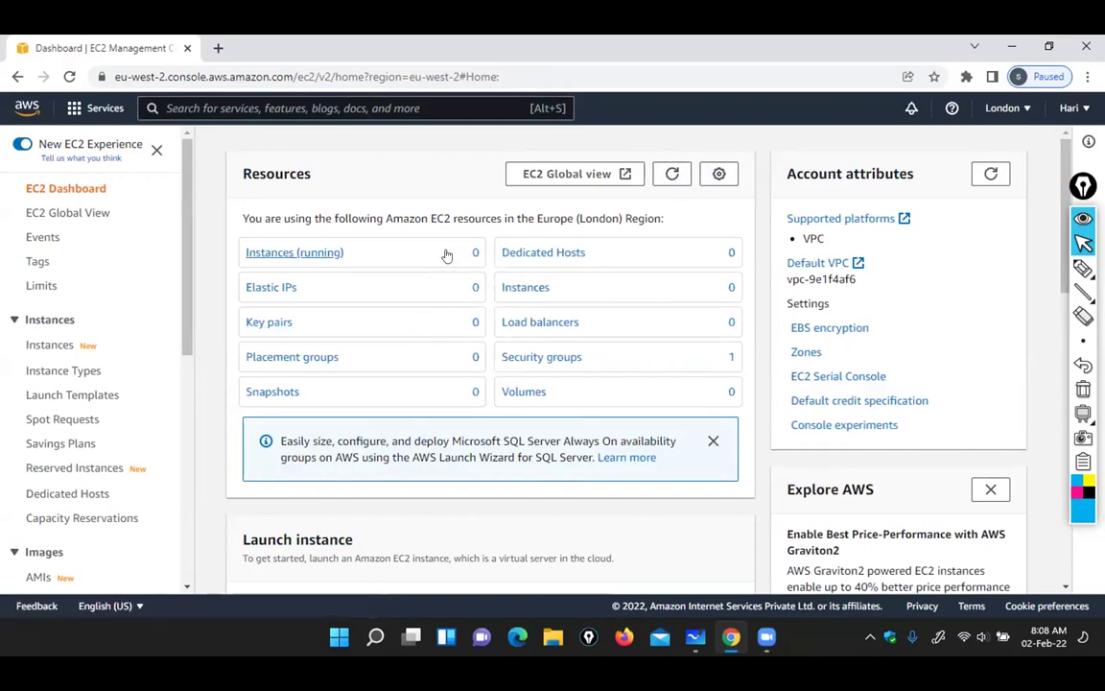
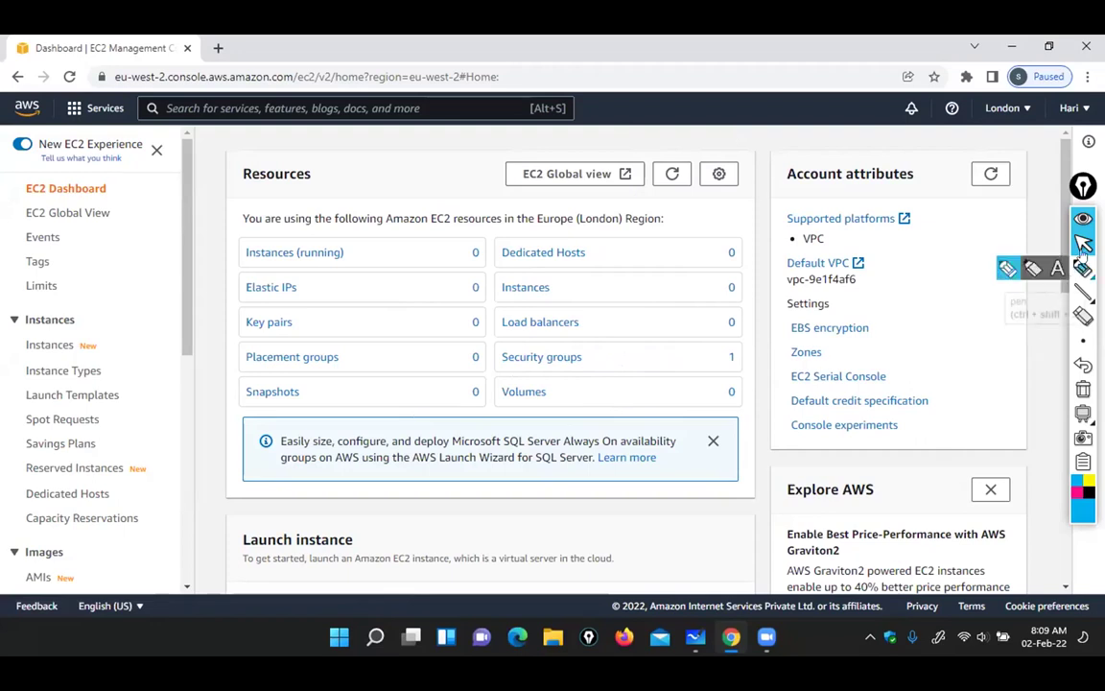
Collapse the annotation toolbar and start the launch instance wizard from the EC2 Dashboard
left_click(1082, 220)
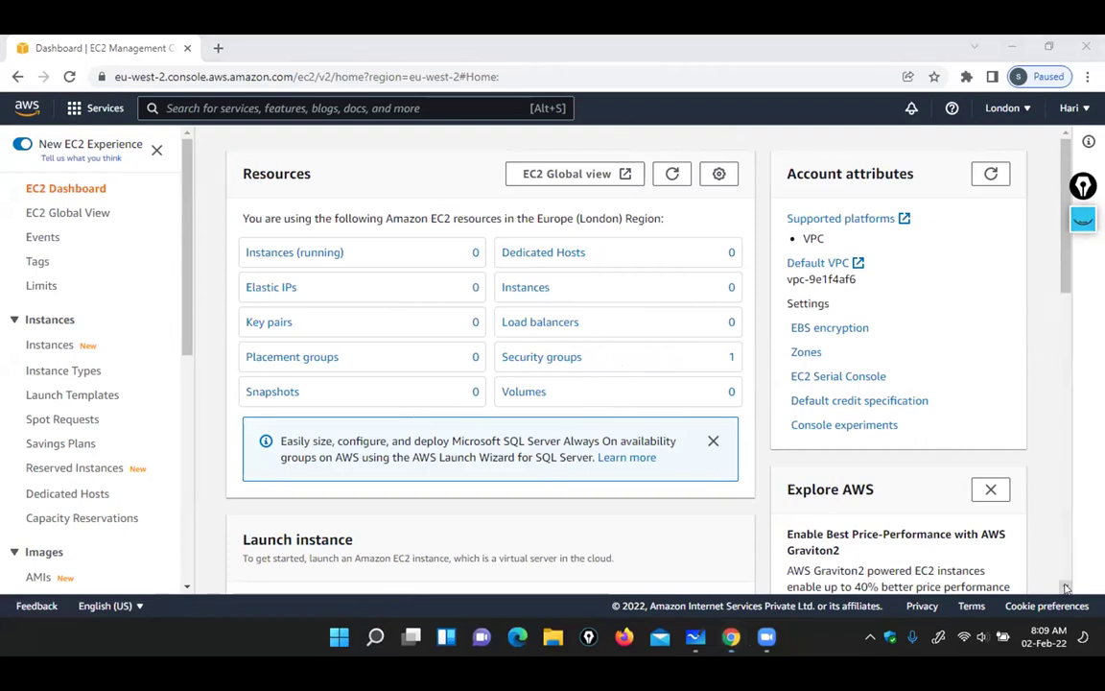
scroll(1065, 588, "down", 2)
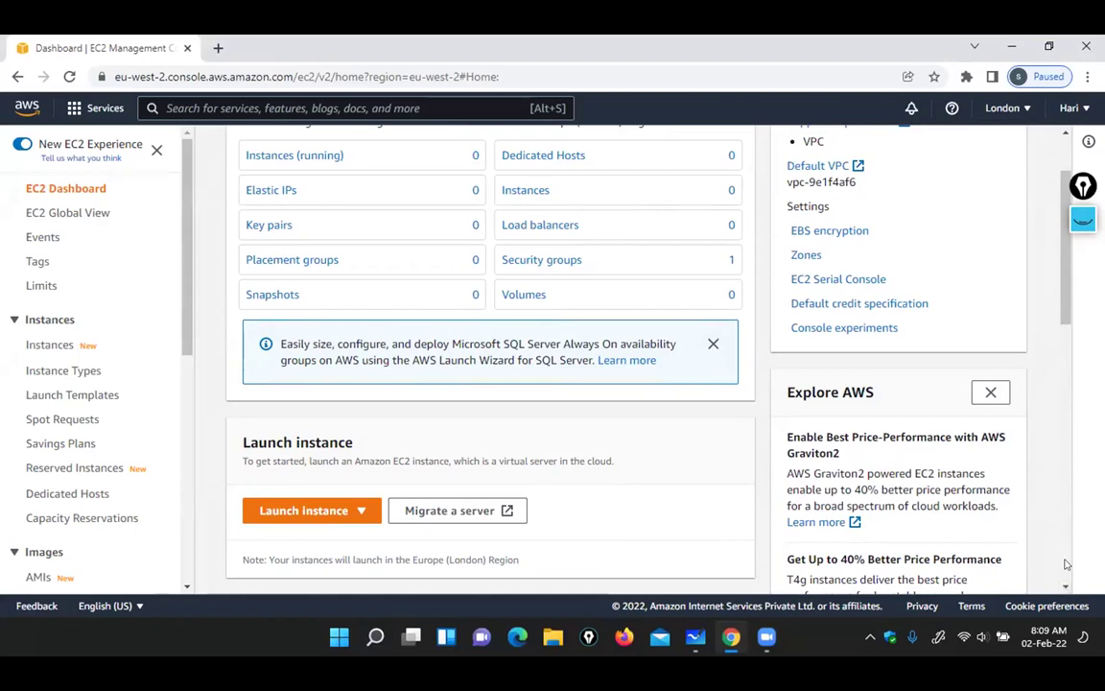
scroll(1065, 587, "down", 2)
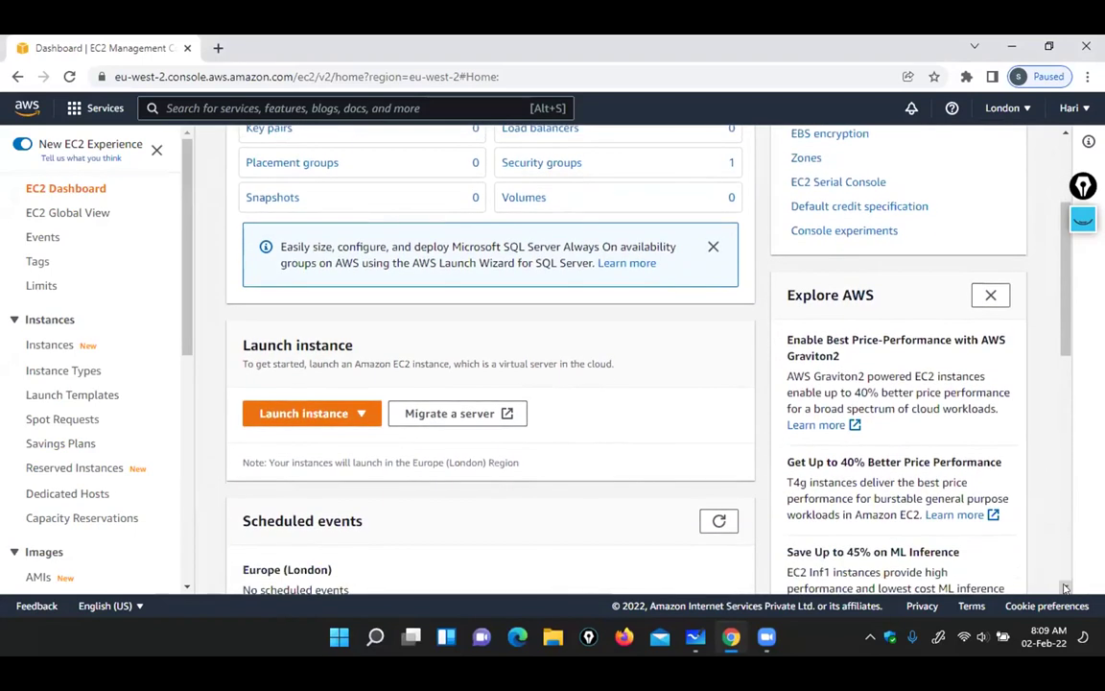
left_click(359, 414)
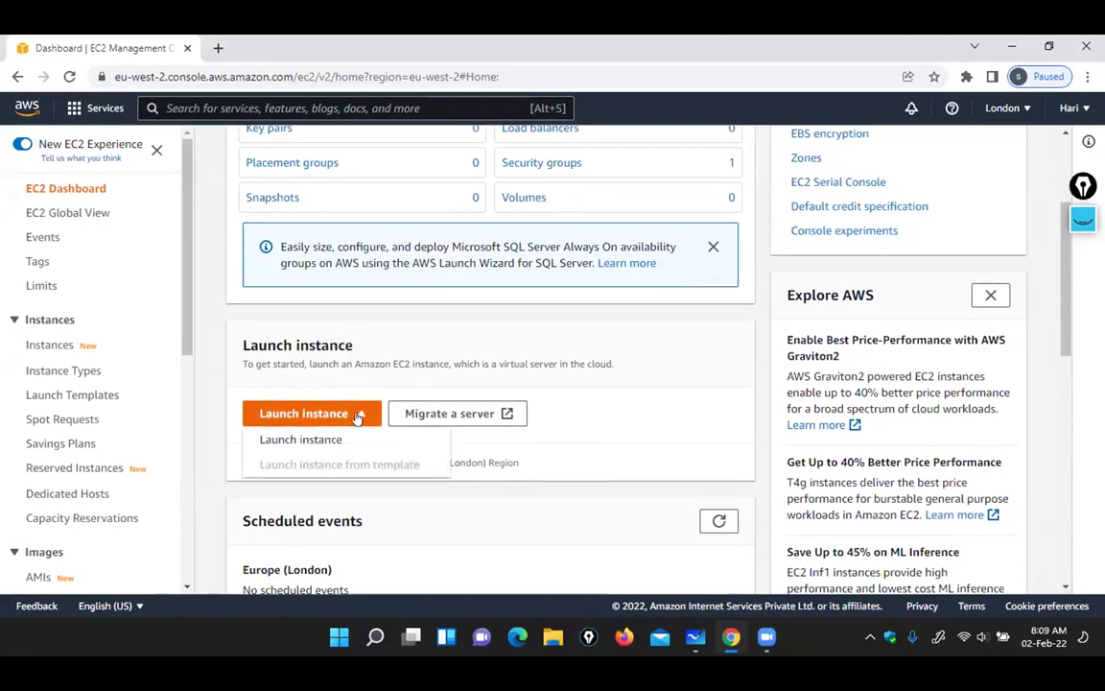
left_click(314, 442)
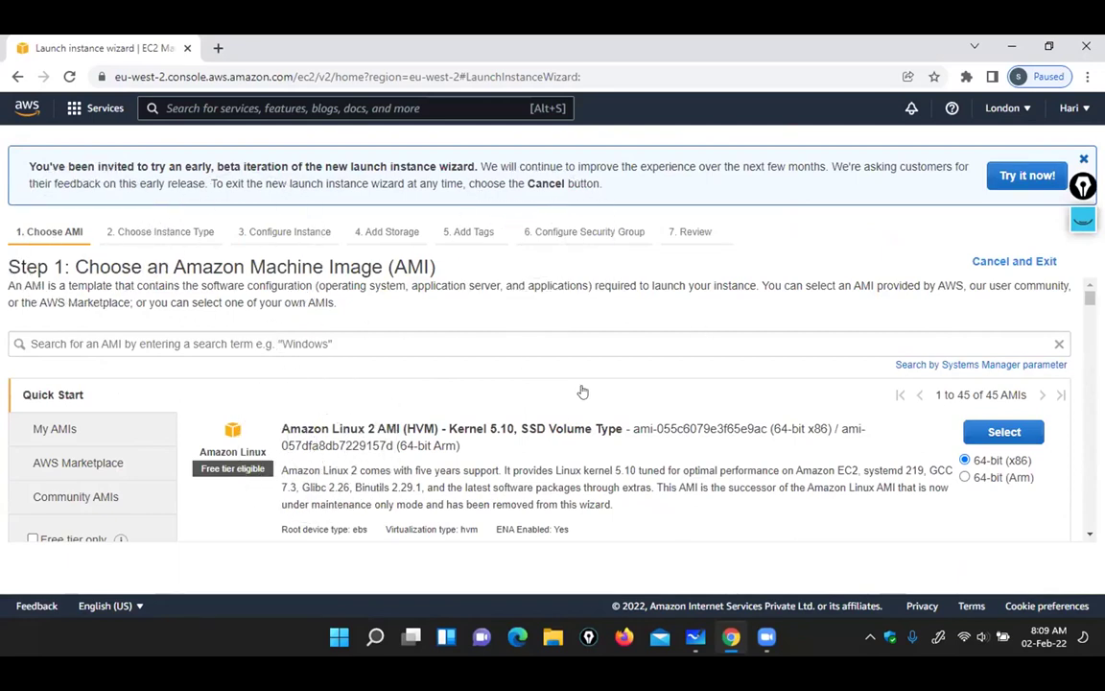
Limit the machine images to Free tier only and select Amazon Linux 2 AMI (HVM) - Kernel 5.10, 64-bit (x86)
scroll(583, 392, "down", 1)
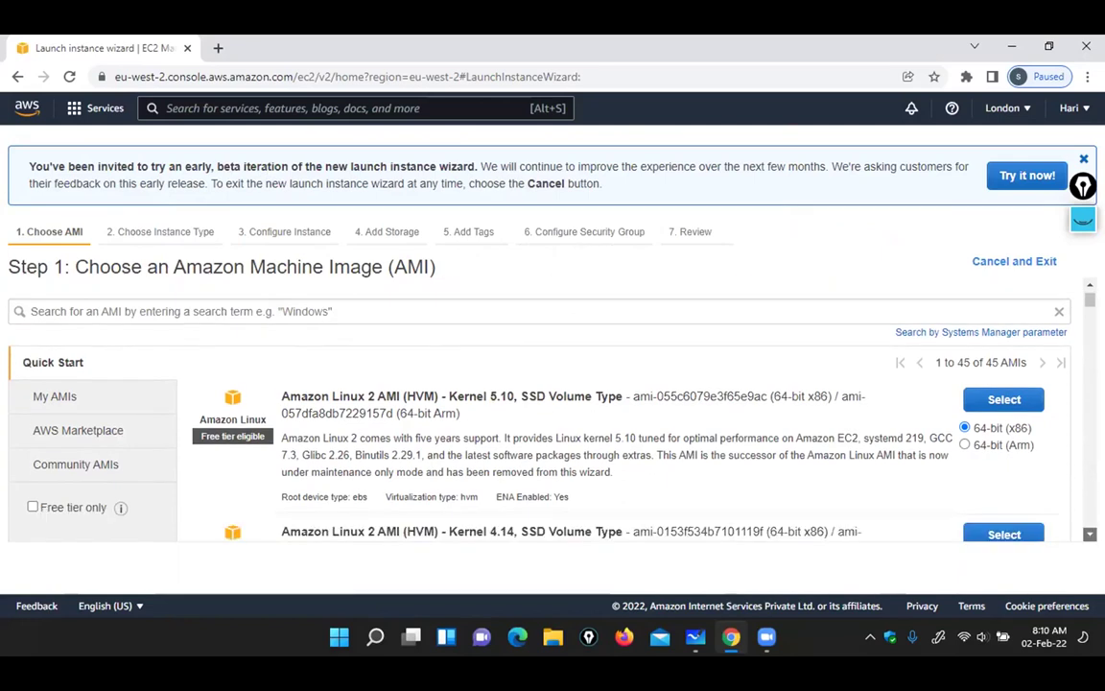
scroll(490, 458, "down", 1)
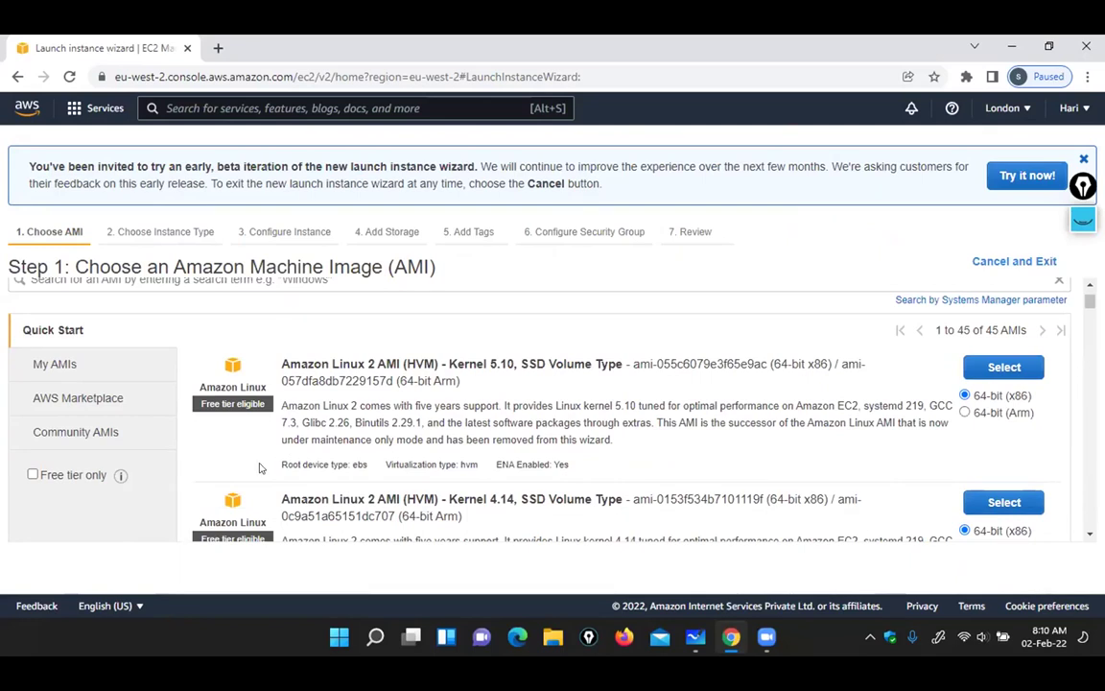
left_click(32, 475)
scroll(980, 256, "up", 1)
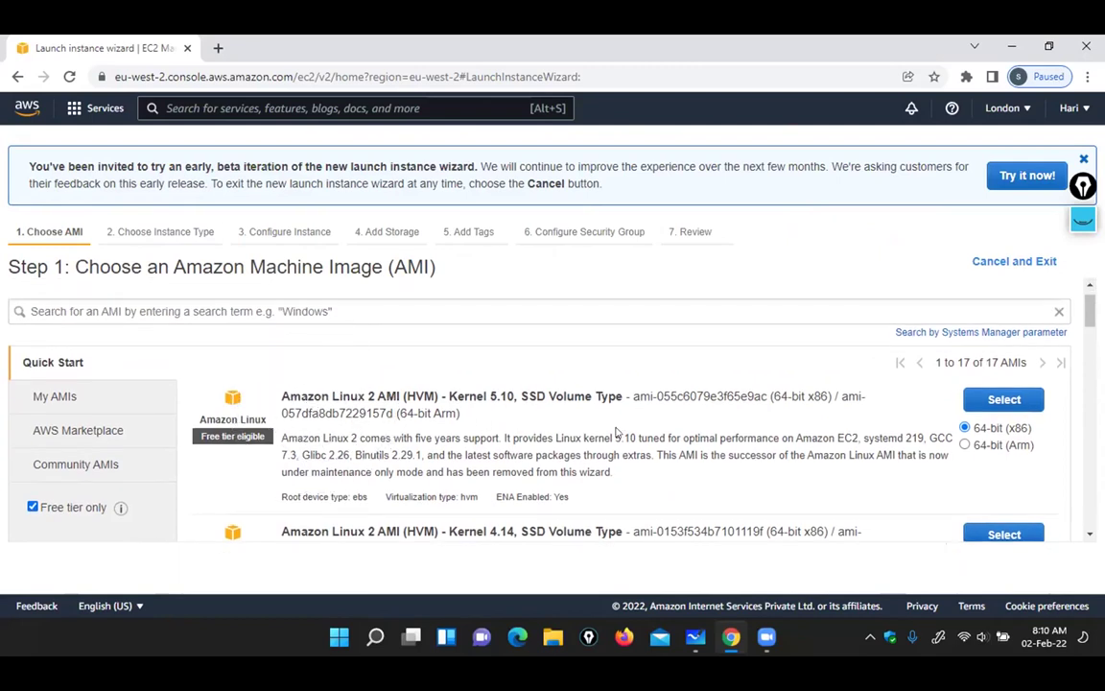
left_click(1004, 401)
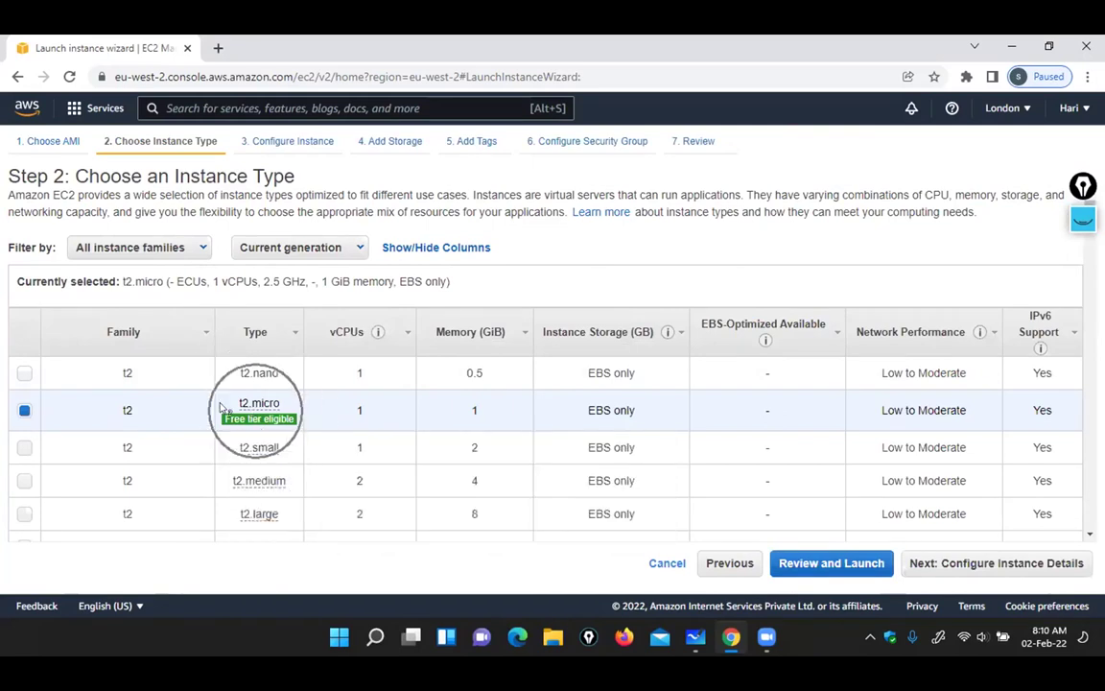
Keep the free-tier-eligible t2.micro instance type and continue to the instance details
left_click(24, 410)
mouse_move(244, 419)
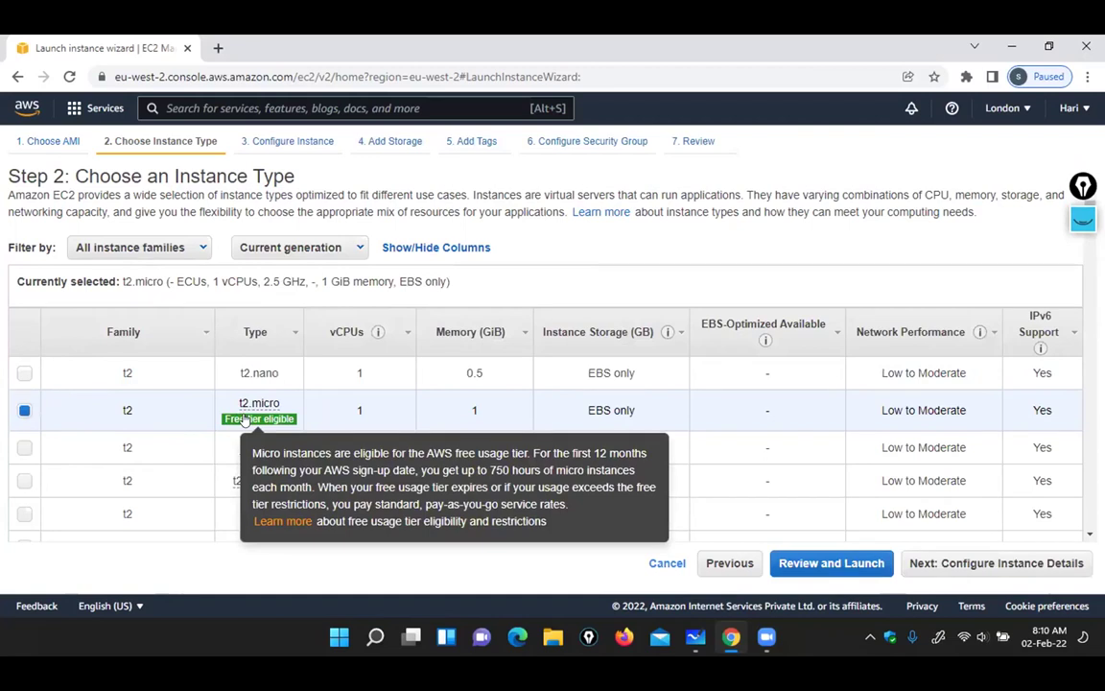
left_click(362, 412)
left_click(487, 412)
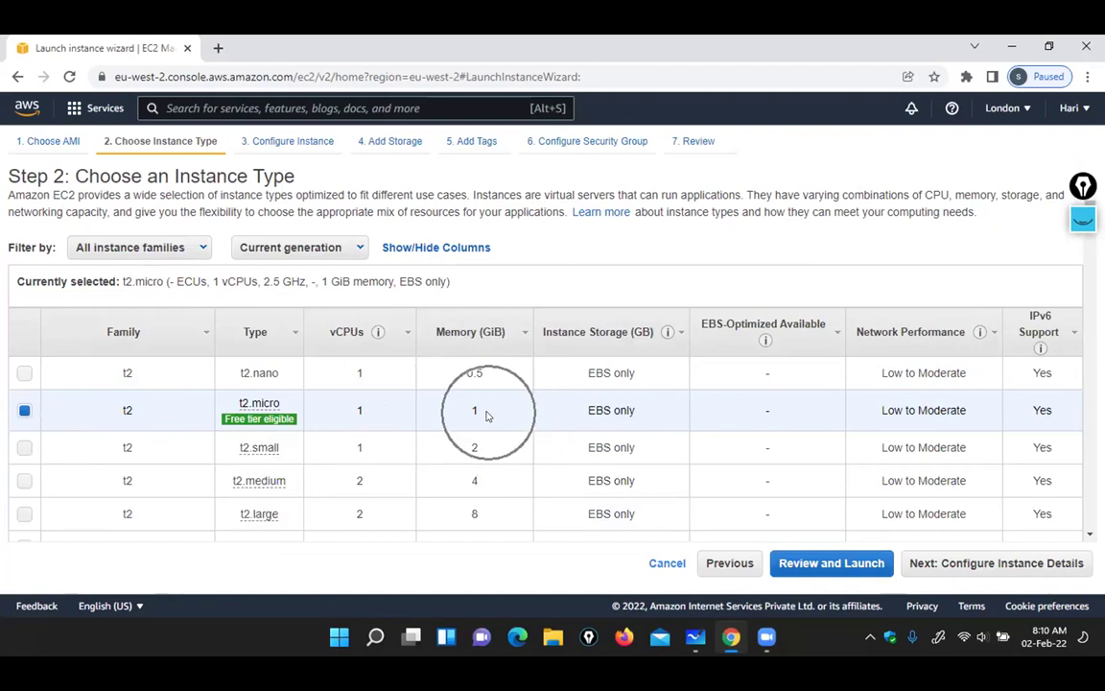
mouse_move(258, 421)
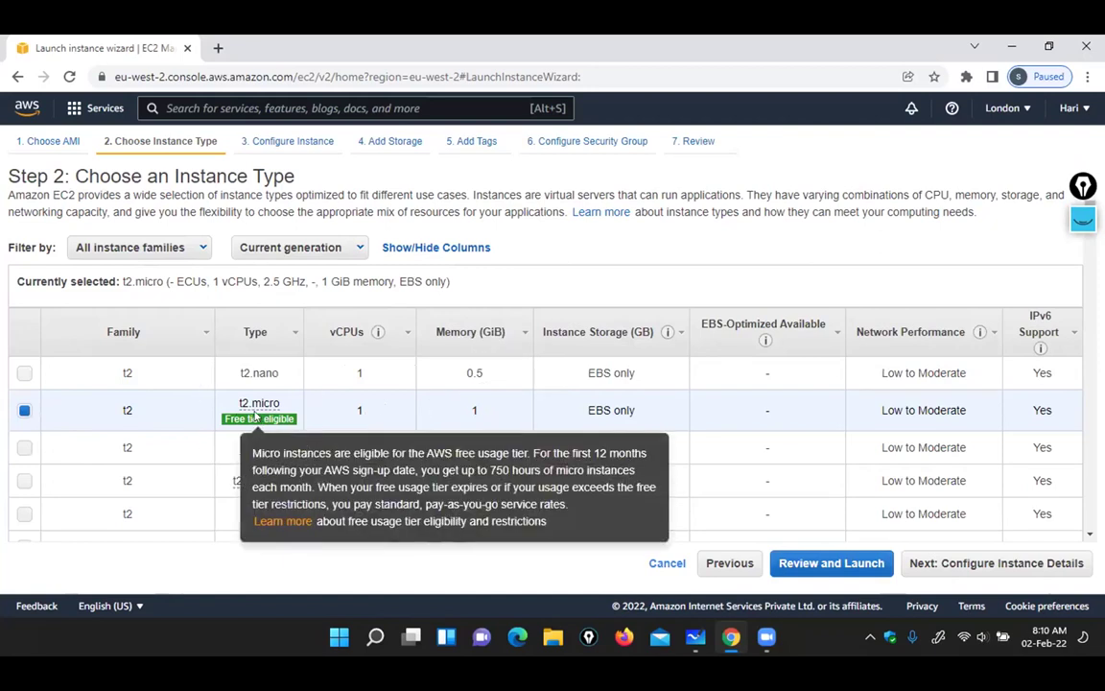
left_click(126, 410)
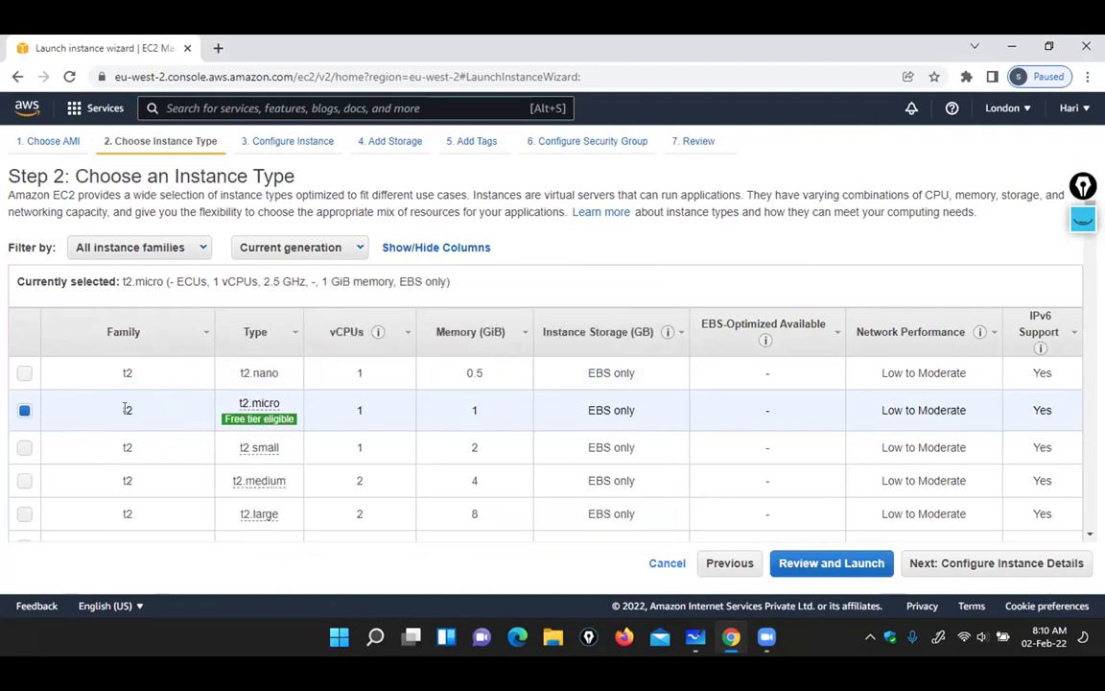
left_click(996, 566)
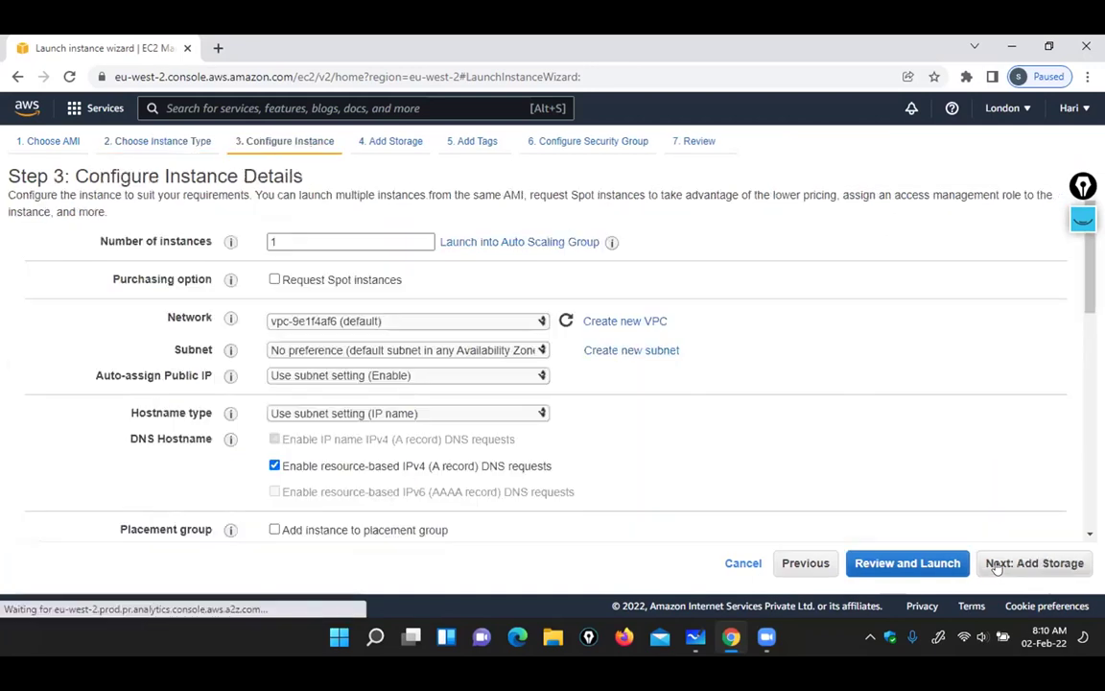
Accept the default details for 1 instance and the 8 GiB General Purpose SSD (gp2) root volume, continuing to the tags
left_click(279, 240)
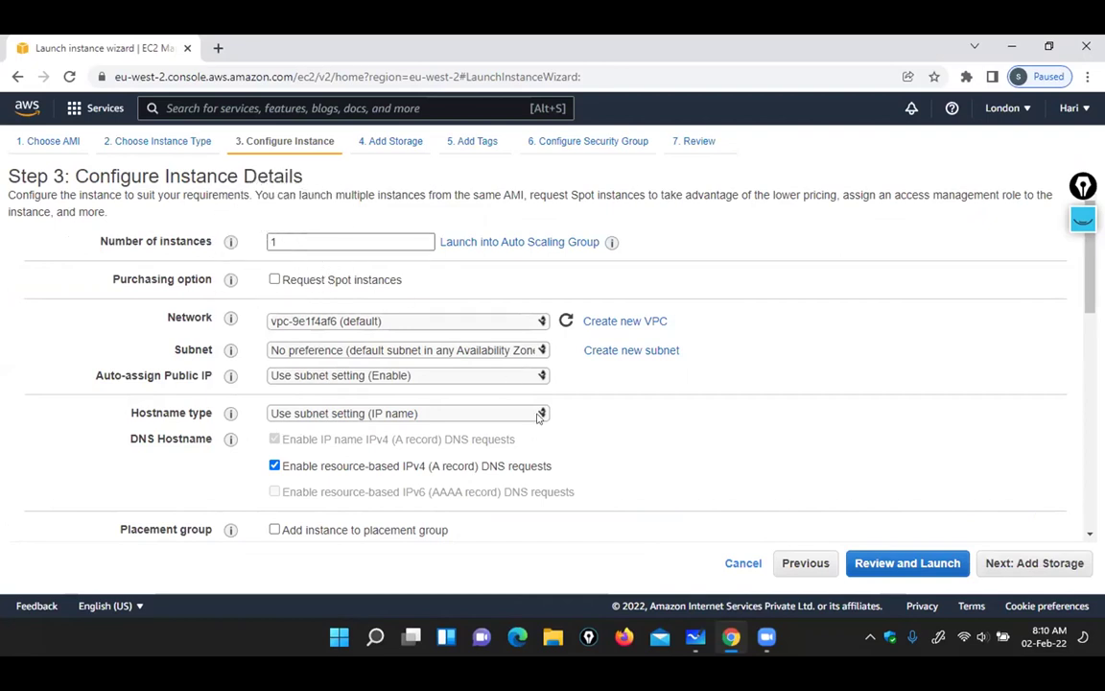
left_click(1034, 566)
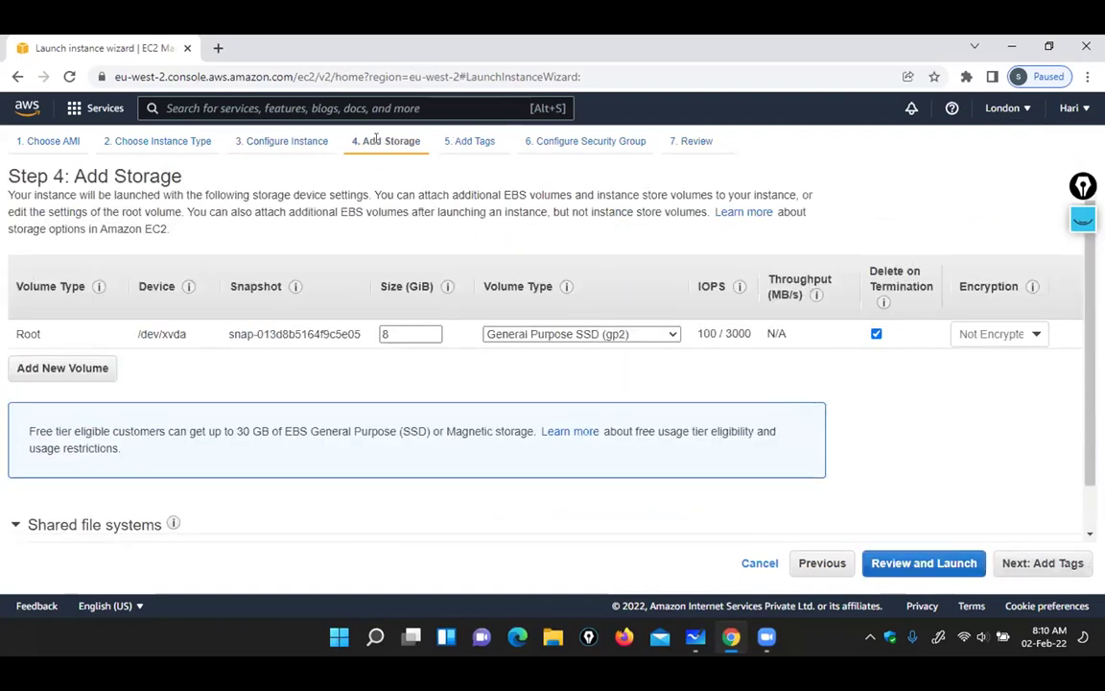
left_click(408, 335)
left_click(1045, 565)
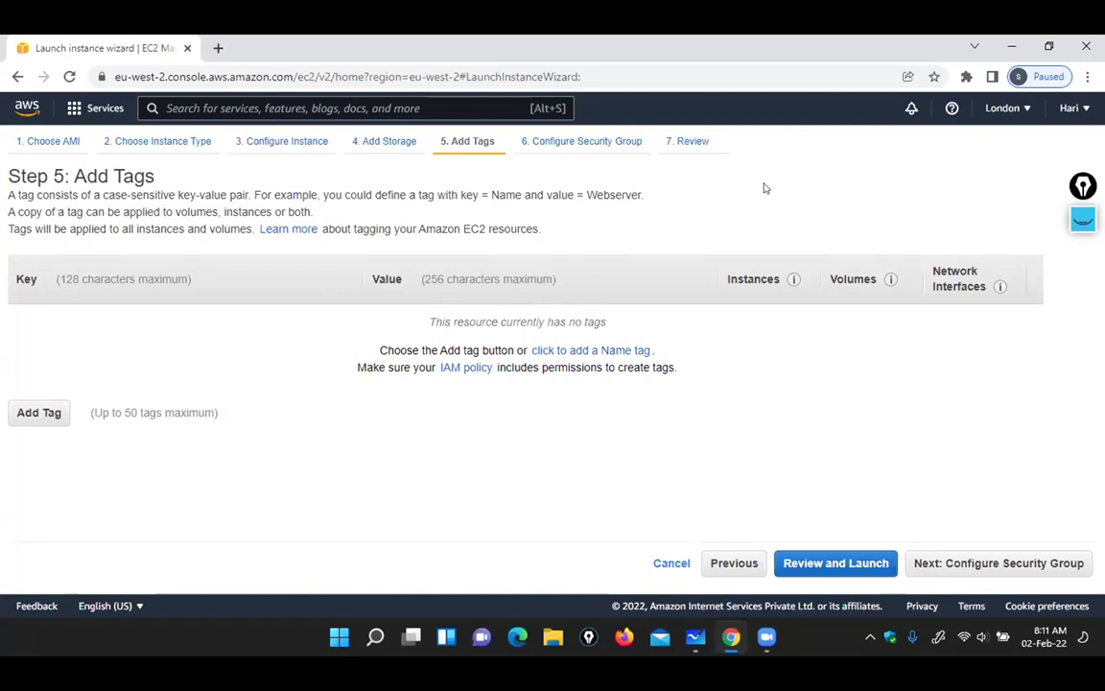
Add a Name tag with the value Webserver and continue to the security group configuration
left_click(592, 352)
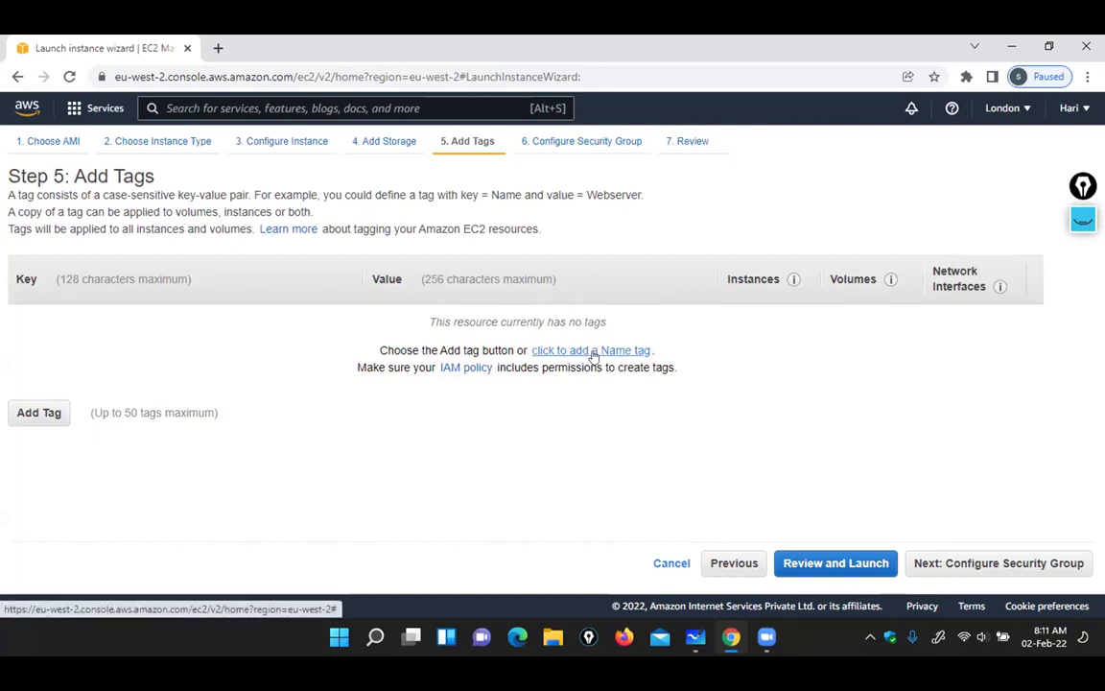
left_click(476, 324)
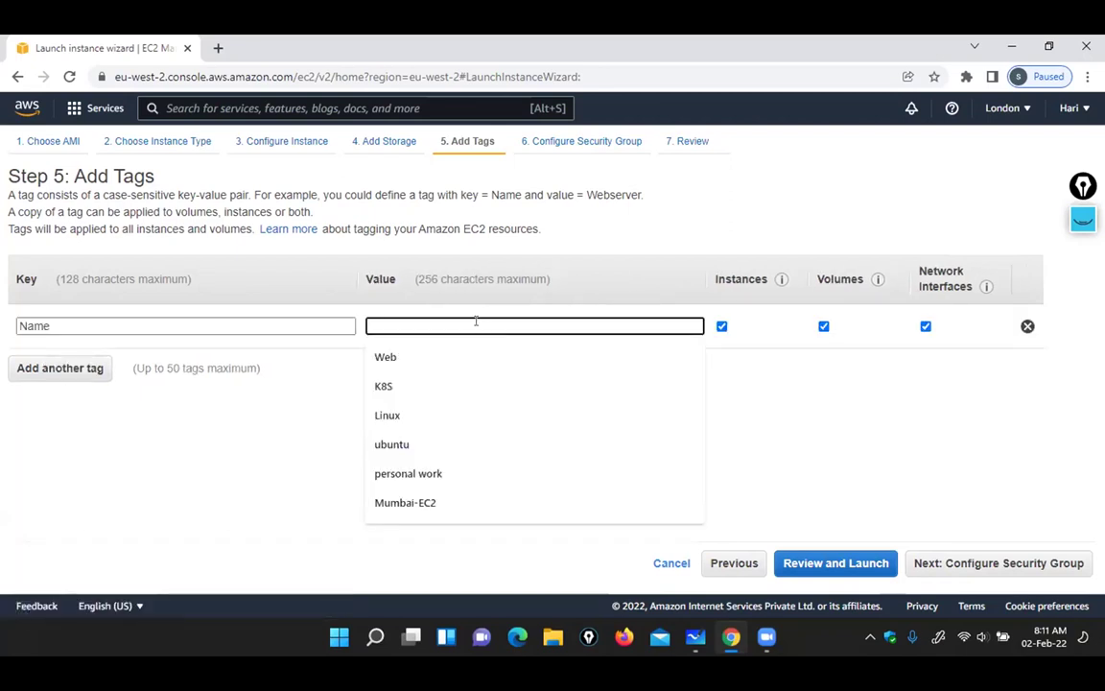
type("Webserver")
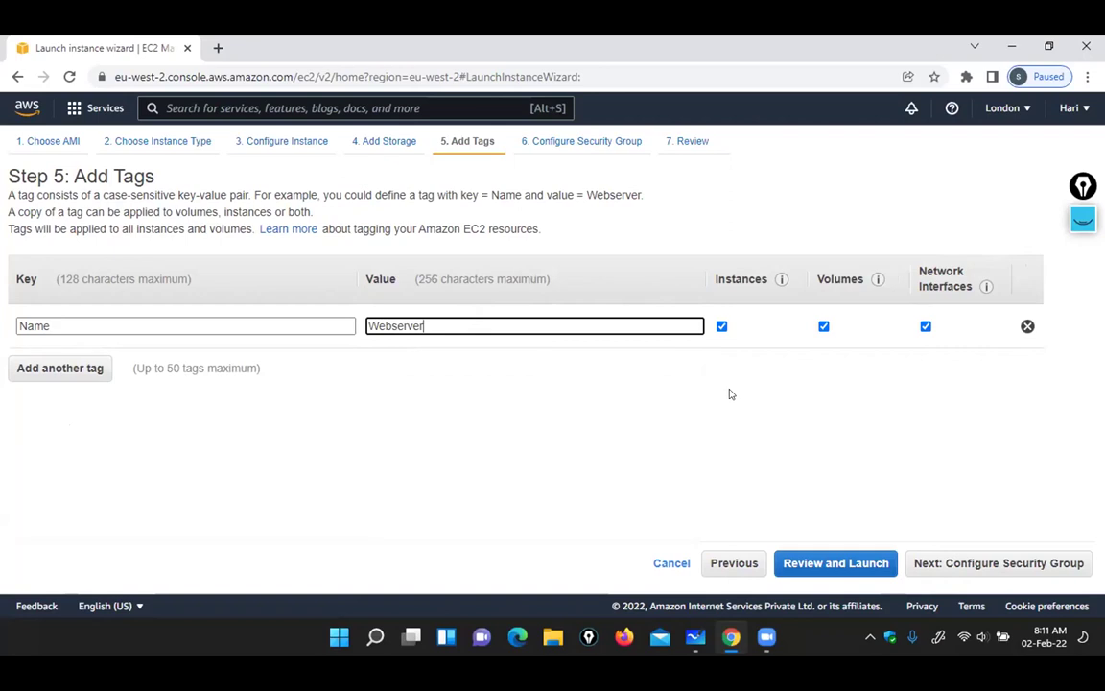
left_click(1002, 566)
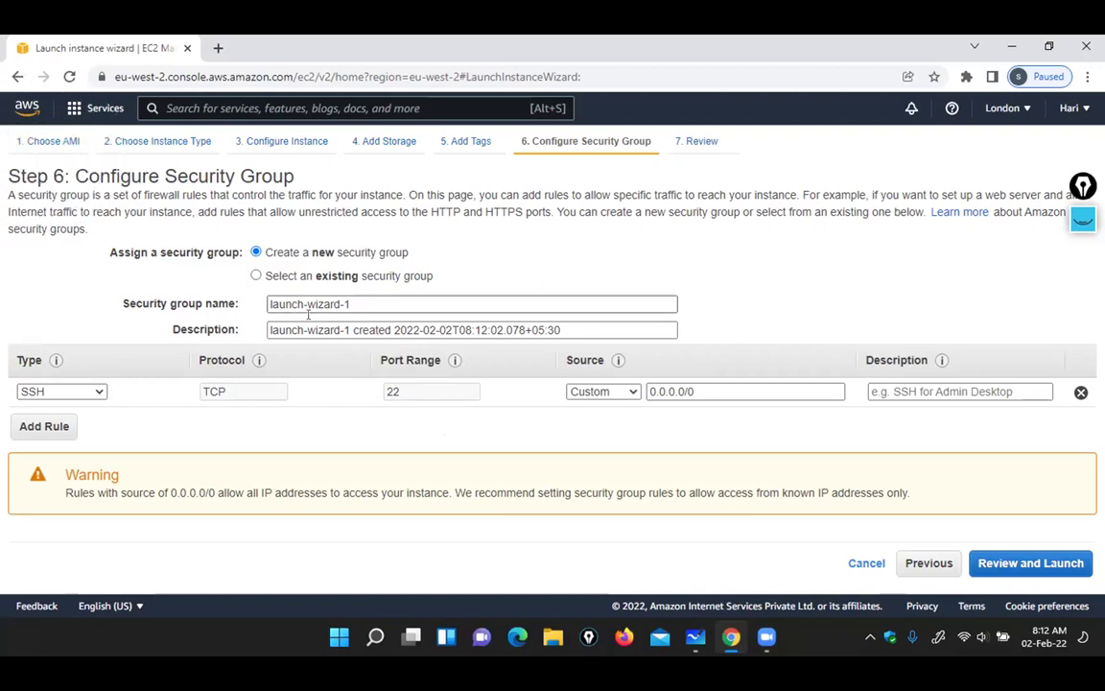
Replace the default name of the new security group with webSG
left_click(122, 165)
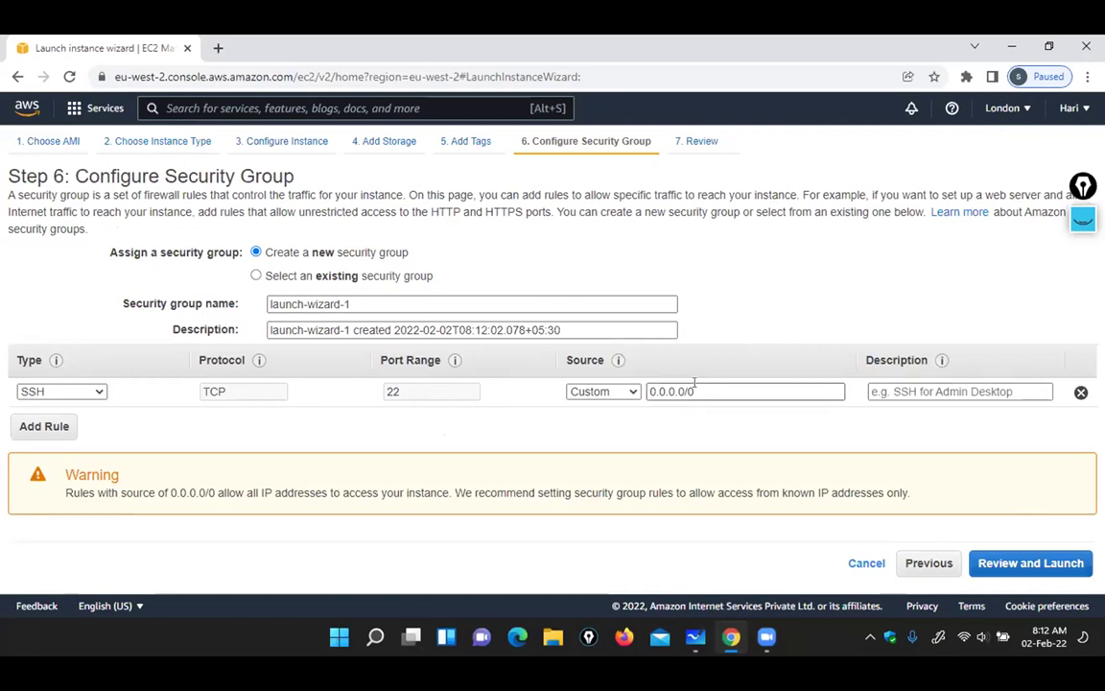
left_click(366, 302)
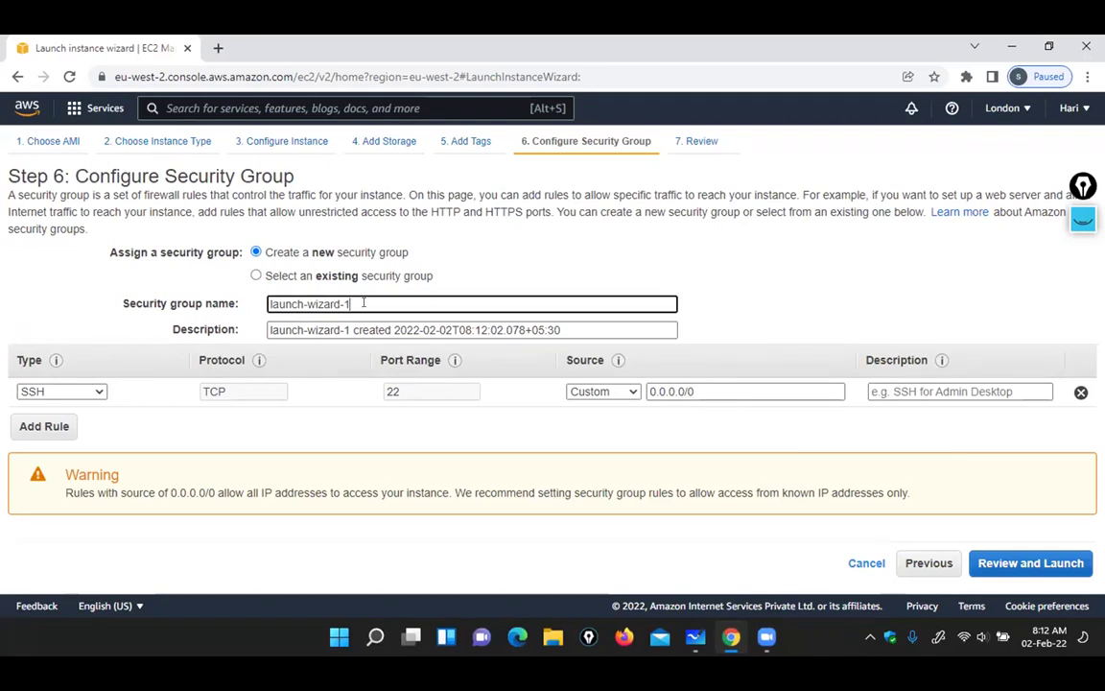
key("BackSpace")
key("BackSpace")
key("BackSpace")
key("BackSpace")
key("BackSpace")
key("BackSpace")
key("BackSpace")
key("BackSpace")
key("BackSpace")
key("BackSpace")
key("BackSpace")
key("BackSpace")
key("BackSpace")
key("BackSpace")
key("BackSpace")
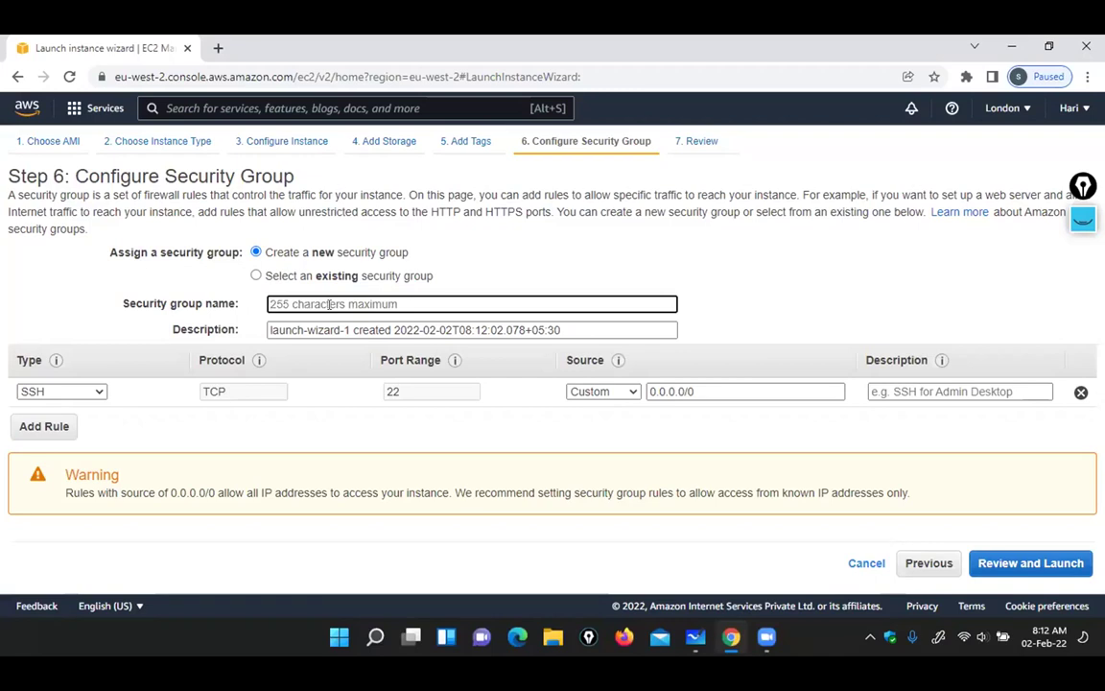
type("wb")
key("BackSpace")
type("ebSG")
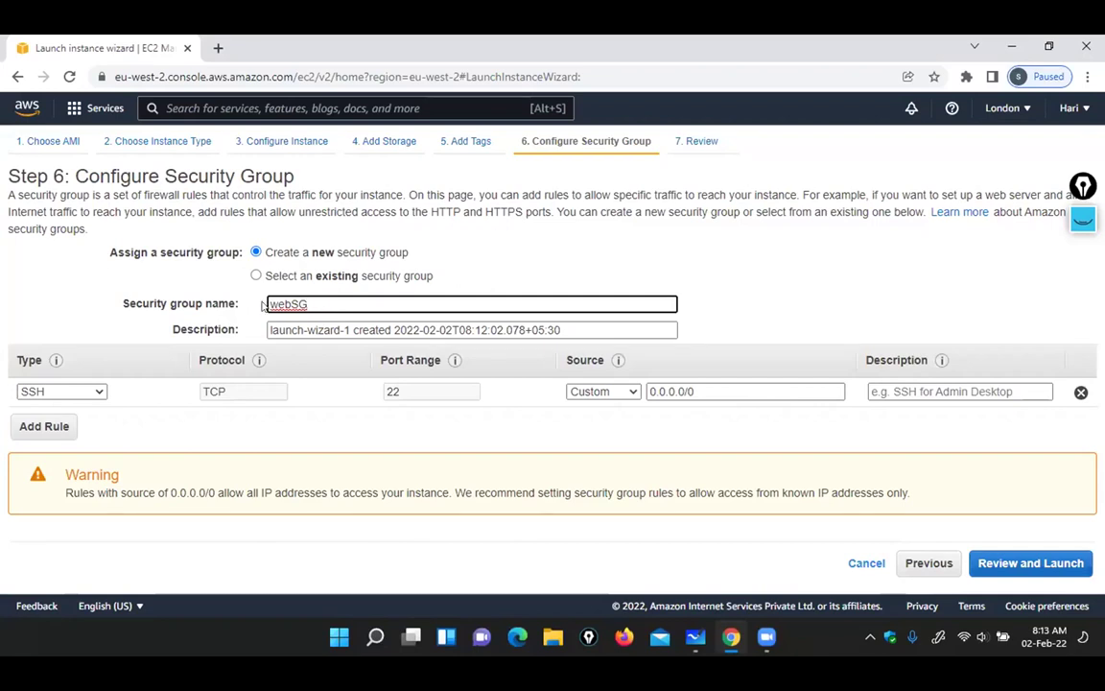
Replace the security group's description with webSG, copied from its name
double_click(319, 302)
key("ctrl+c")
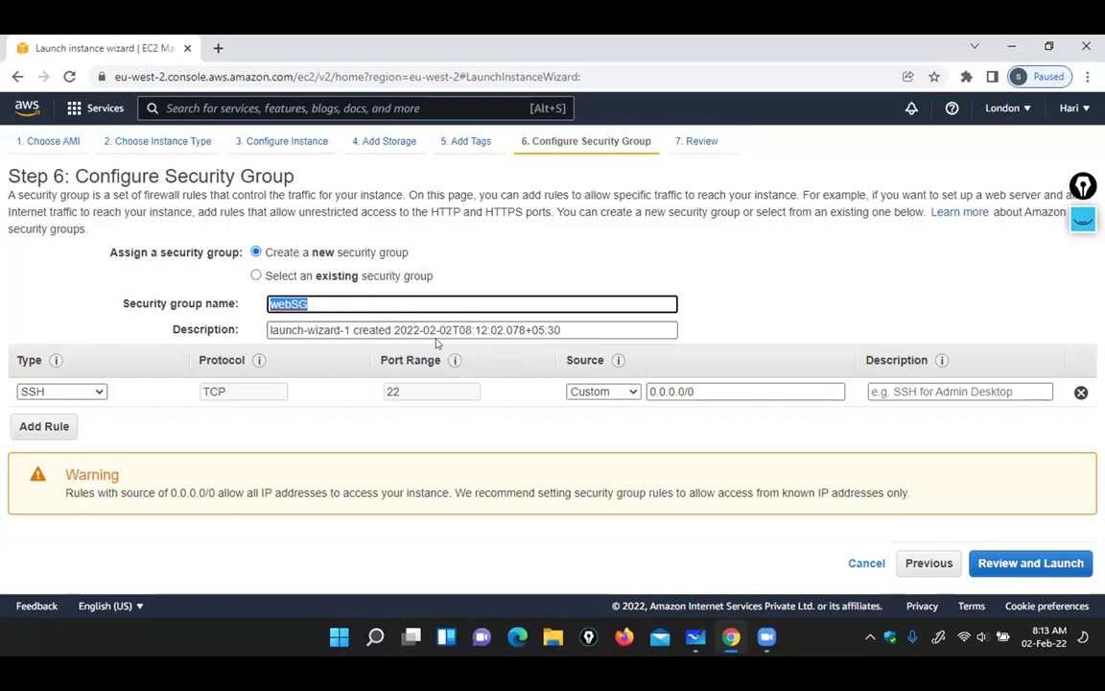
left_click(575, 329)
key("BackSpace")
key("BackSpace")
key("BackSpace")
key("BackSpace")
key("BackSpace")
key("BackSpace")
key("BackSpace")
key("BackSpace")
key("BackSpace")
key("BackSpace")
key("BackSpace")
key("BackSpace")
key("BackSpace")
key("BackSpace")
key("BackSpace")
key("BackSpace")
key("BackSpace")
key("BackSpace")
key("BackSpace")
key("BackSpace")
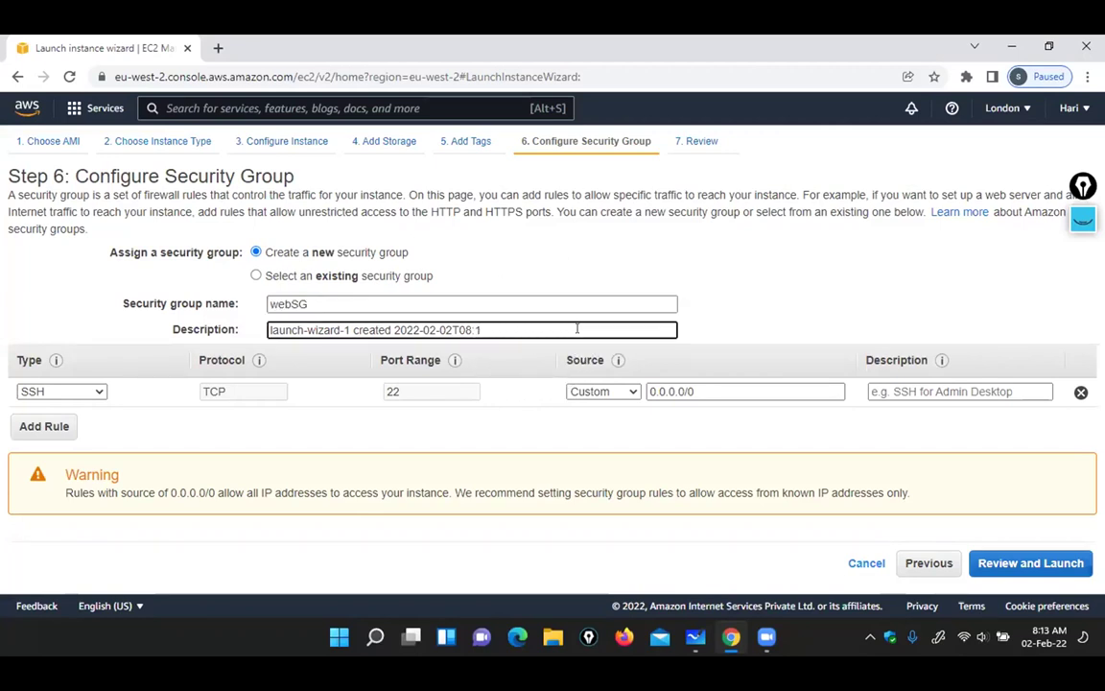
key("BackSpace")
key("BackSpace")
key("BackSpace")
key("BackSpace")
key("BackSpace")
key("BackSpace")
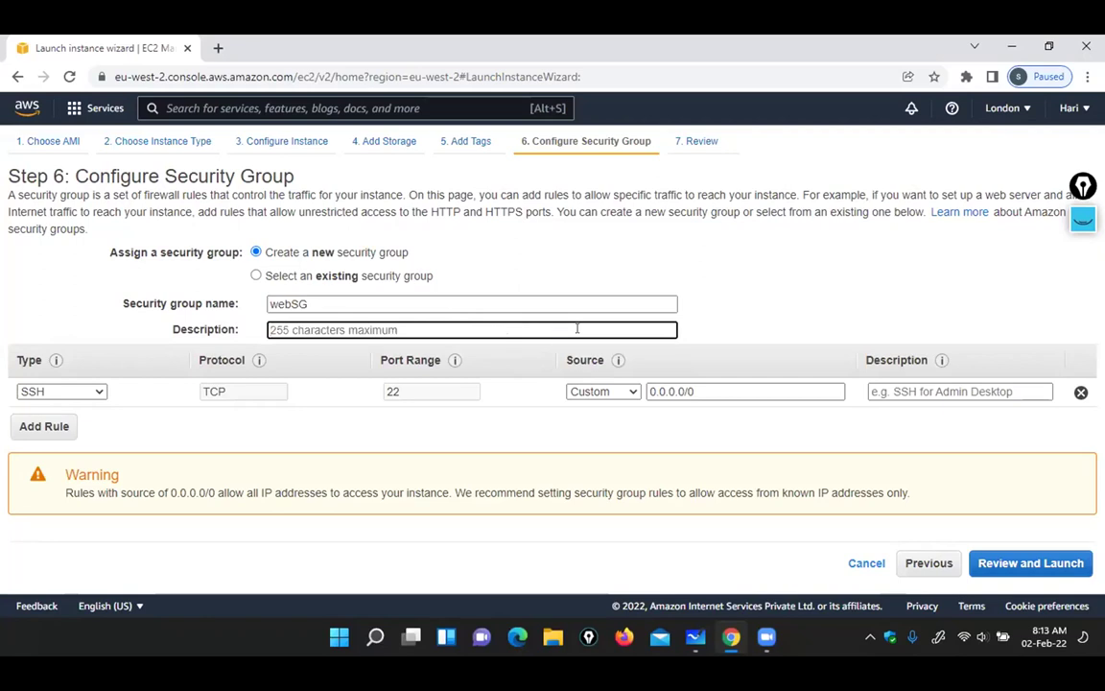
key("ctrl+v")
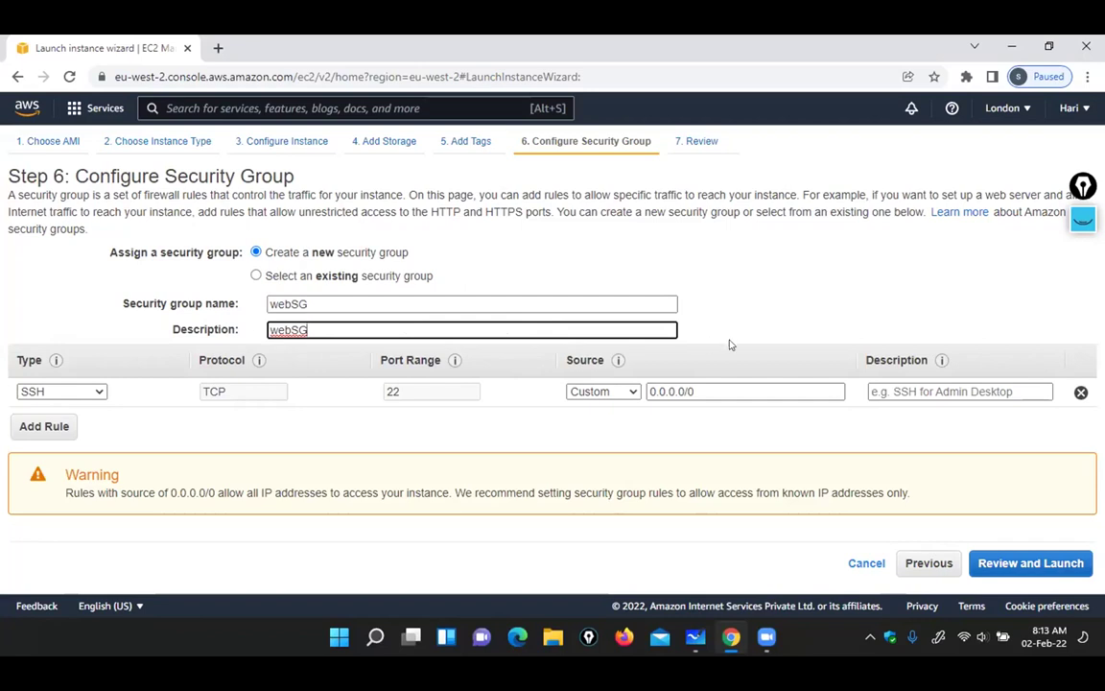
left_click(708, 285)
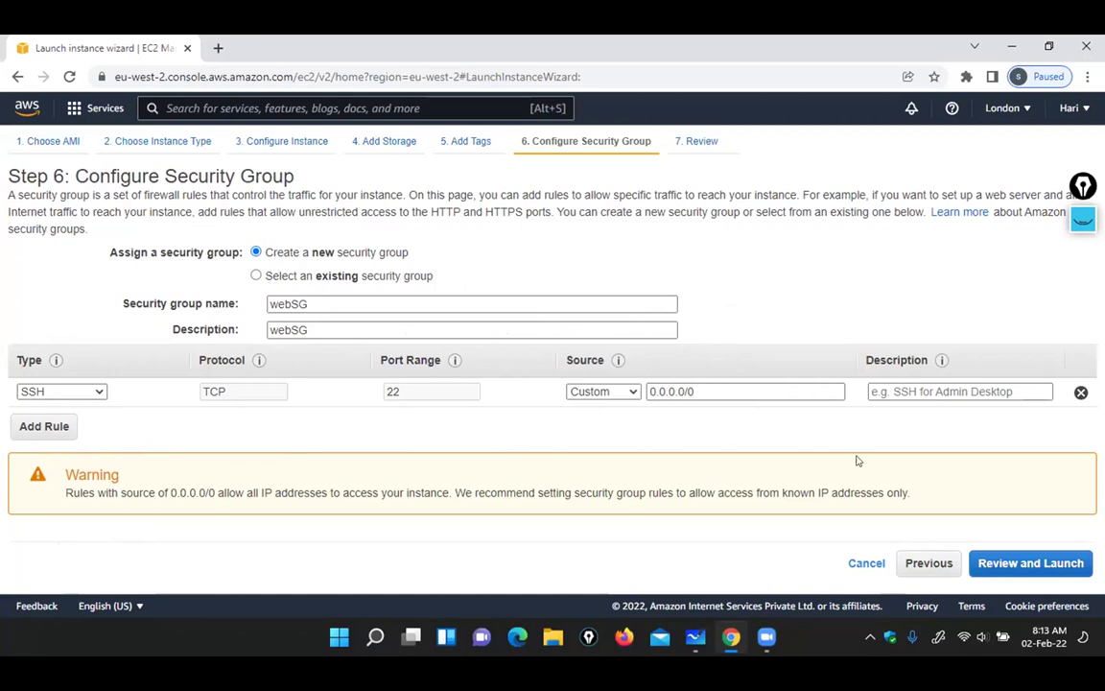
Keep the default SSH rule, review the instance launch details and proceed to the key pair selection
left_click(1030, 566)
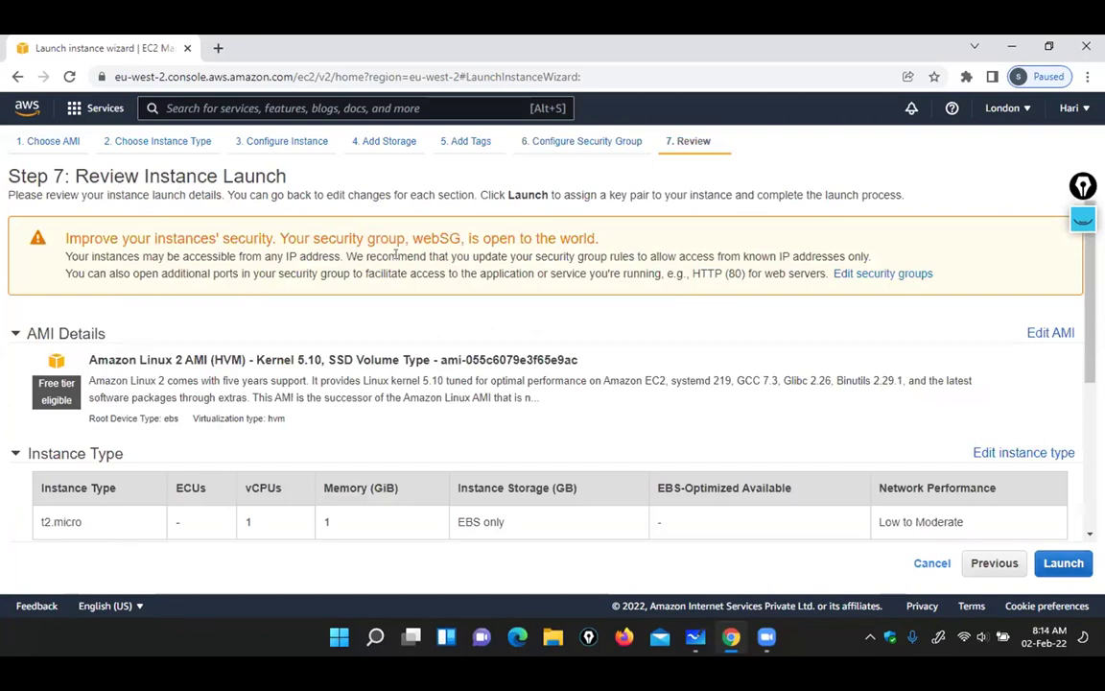
key("ctrl")
key("ctrl")
scroll(546, 365, "down", 1)
scroll(547, 365, "down", 1)
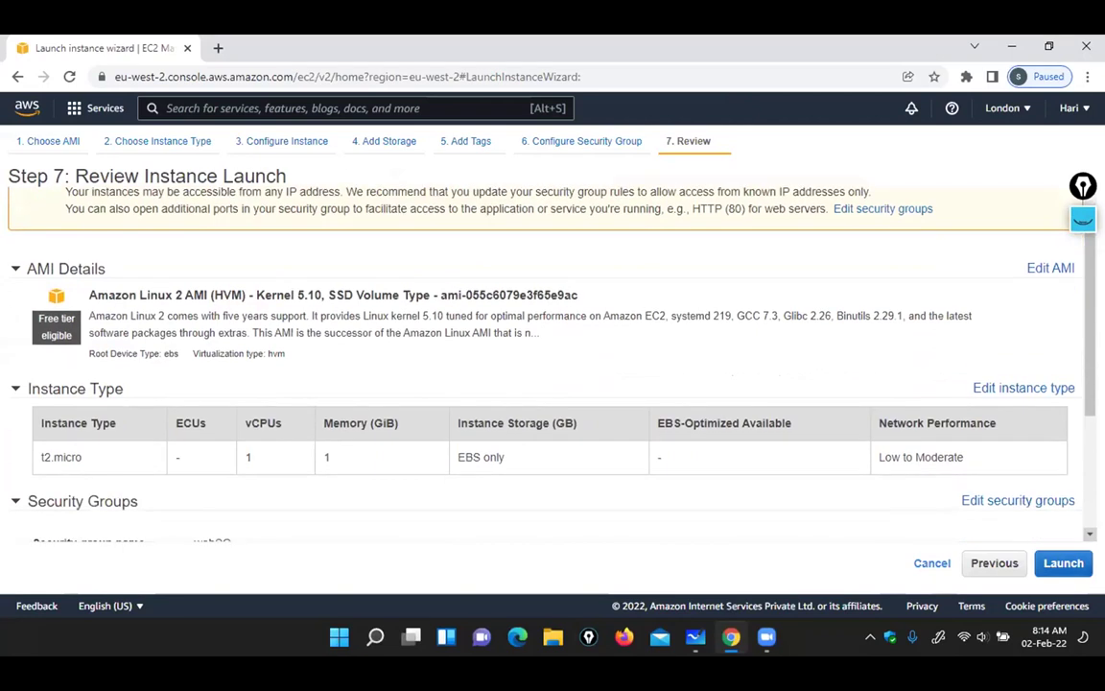
scroll(981, 480, "down", 1)
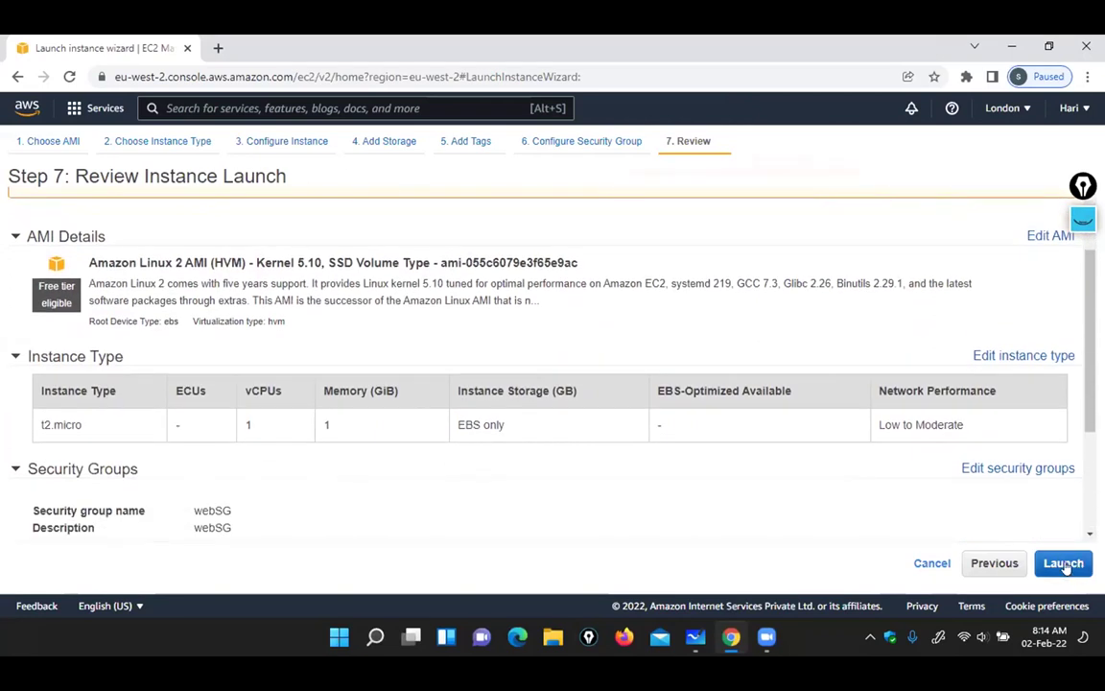
left_click(1063, 564)
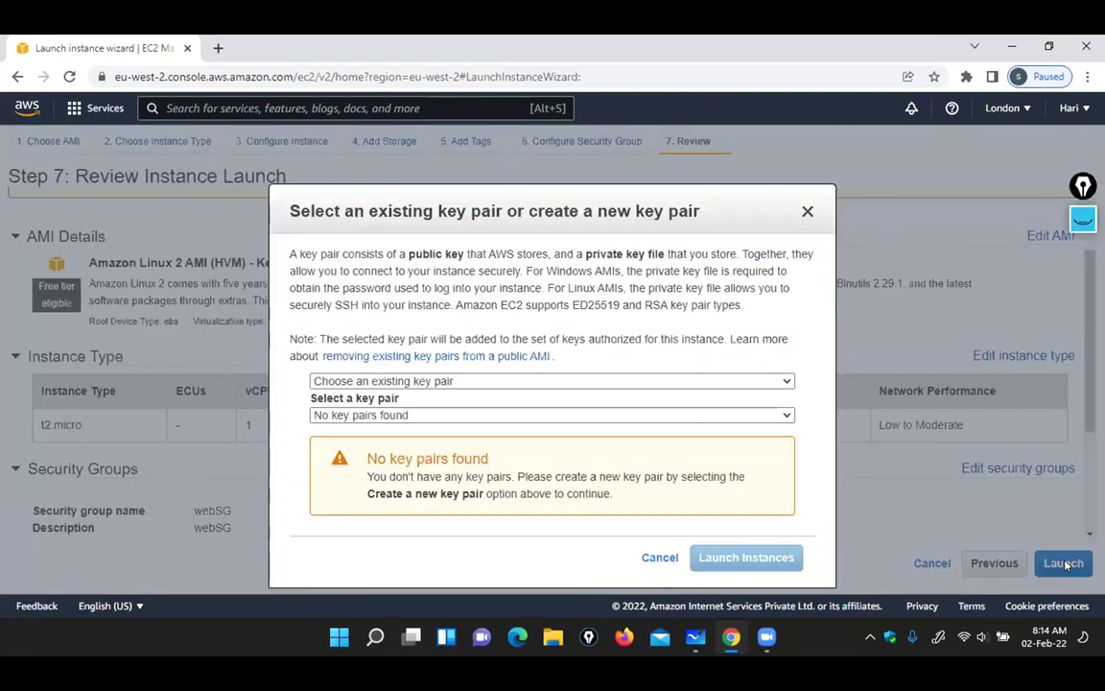
Create a new RSA key pair named webserver-London-730am and download its private key file
left_click(466, 381)
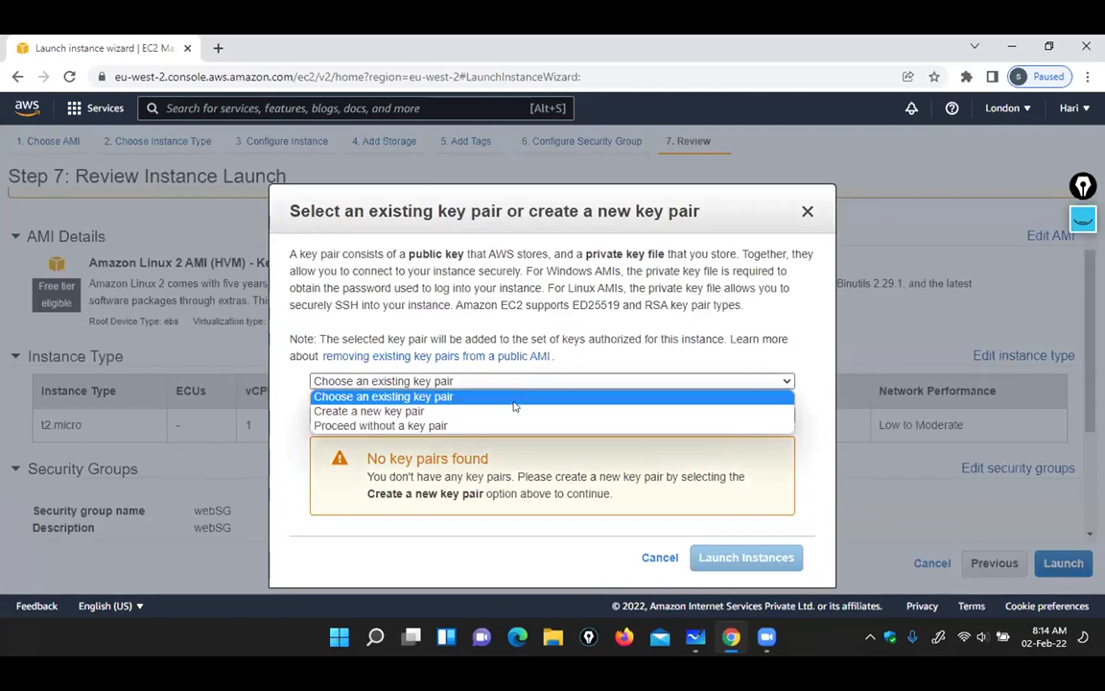
left_click(509, 411)
left_click(436, 449)
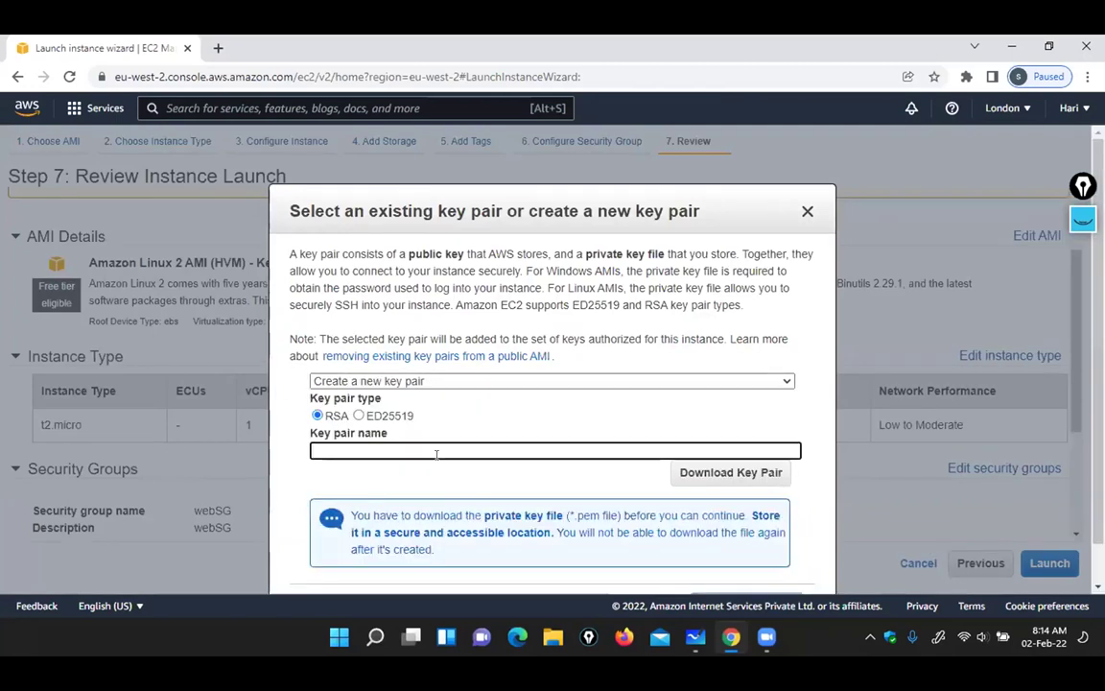
type("w")
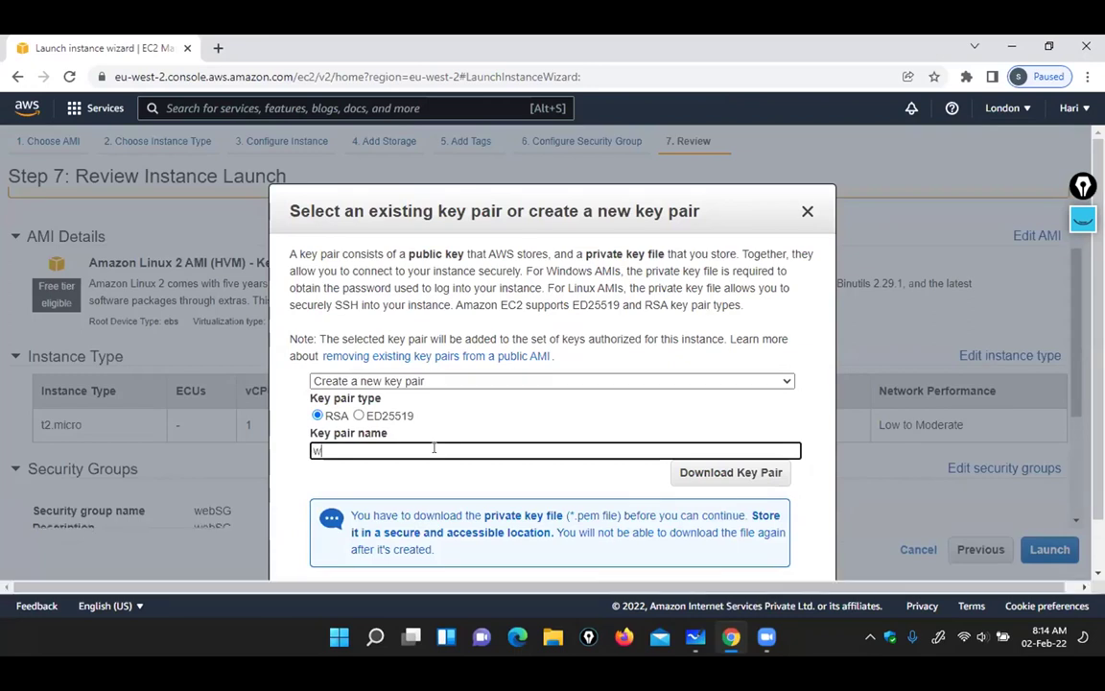
type("ebserver-London-730am")
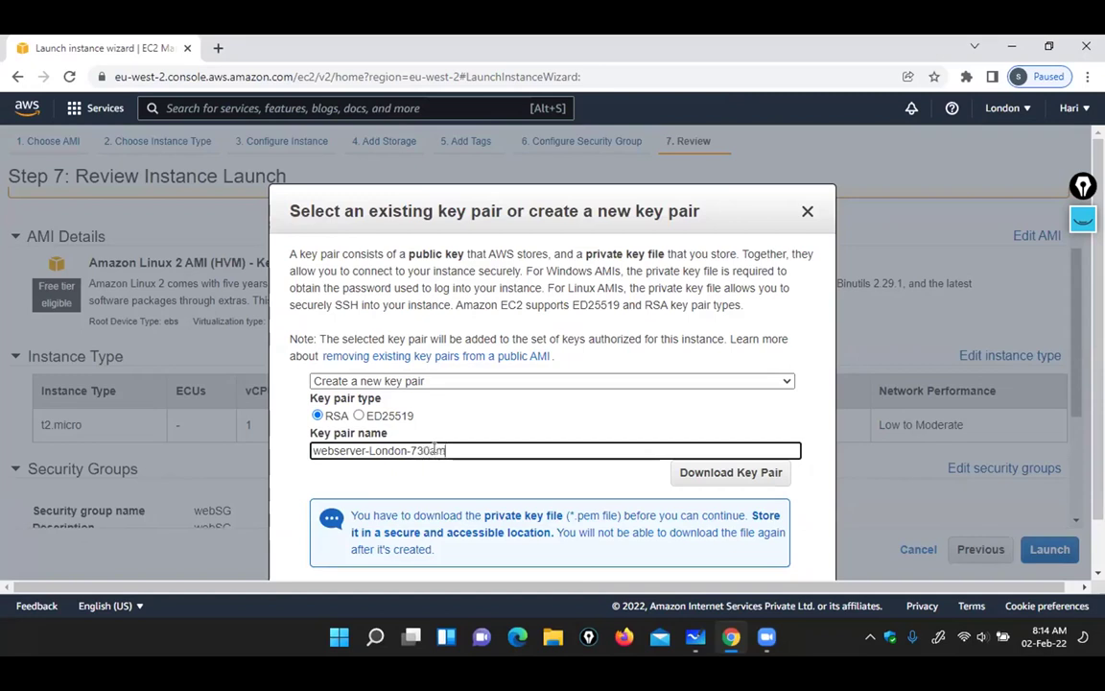
left_click(721, 474)
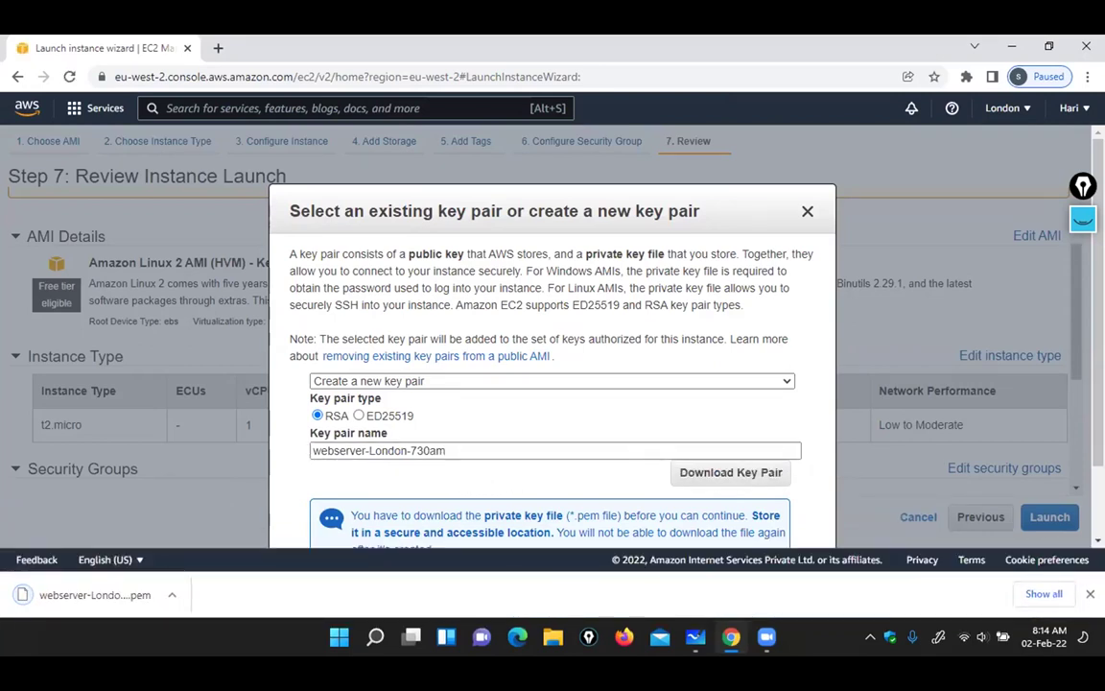
Launch the instance with the new key pair and go to the instances list
scroll(730, 457, "down", 1)
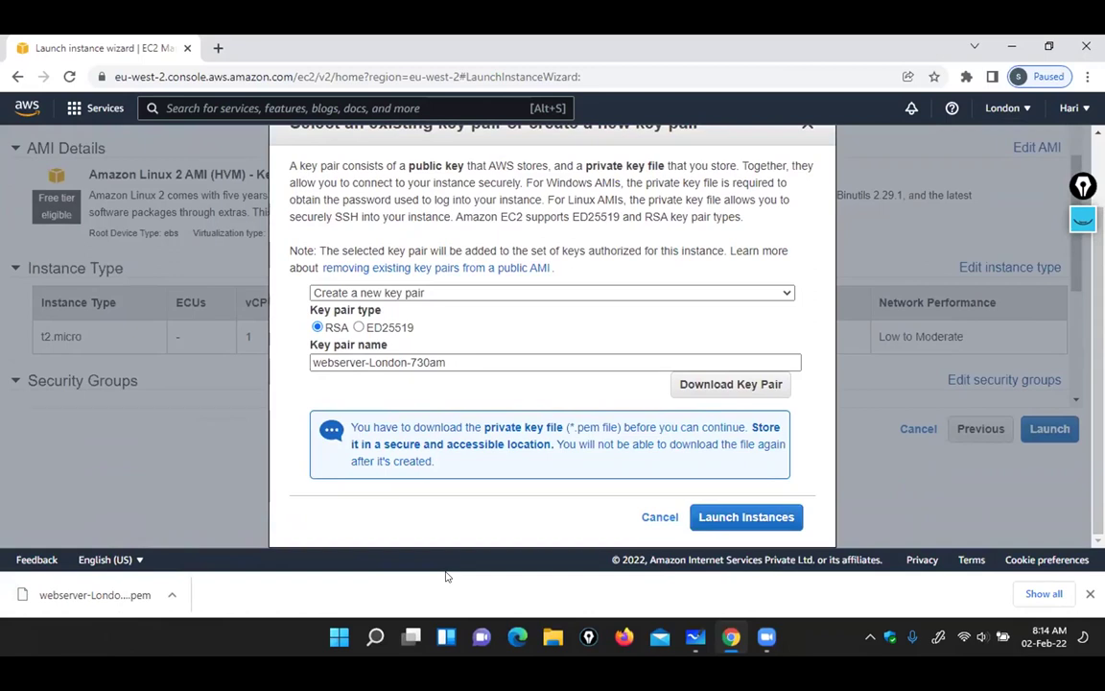
left_click(748, 518)
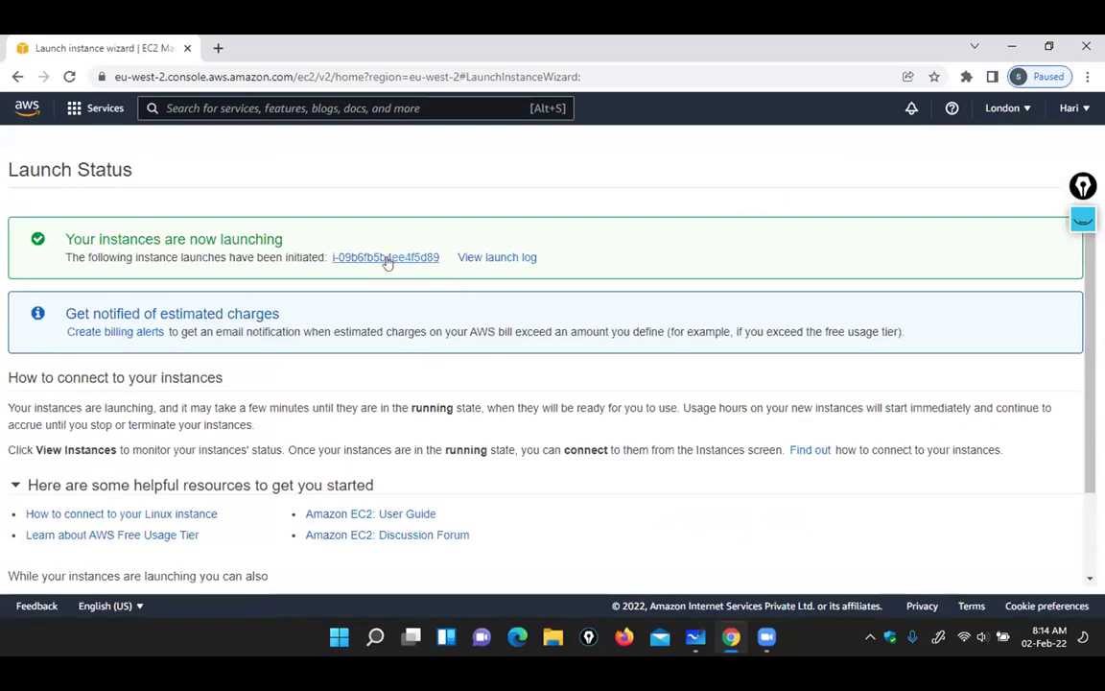
left_click(388, 256)
left_click(387, 256)
scroll(1087, 576, "down", 3)
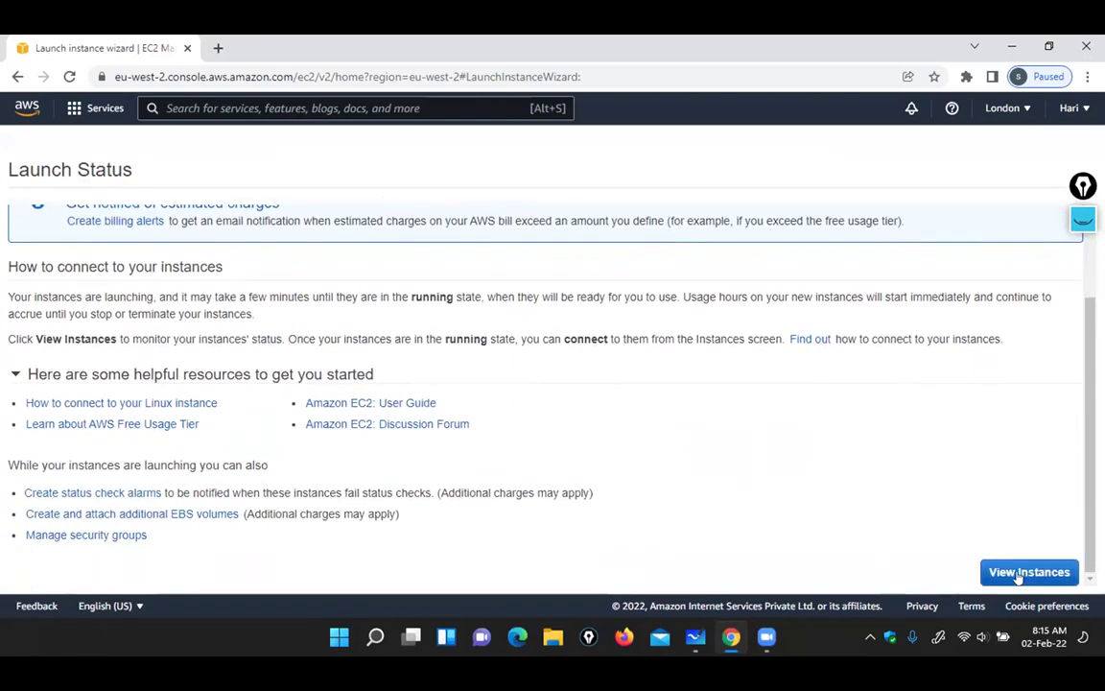
left_click(1026, 572)
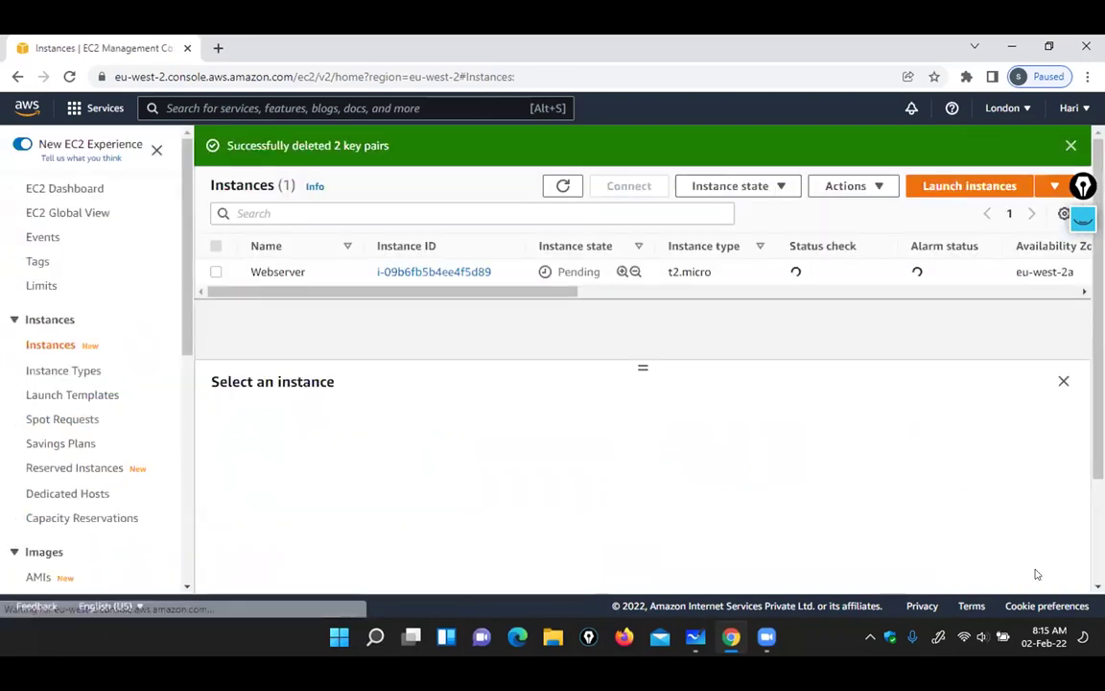
Refresh the instances list, then open the connection options of the Webserver instance
left_click(432, 271)
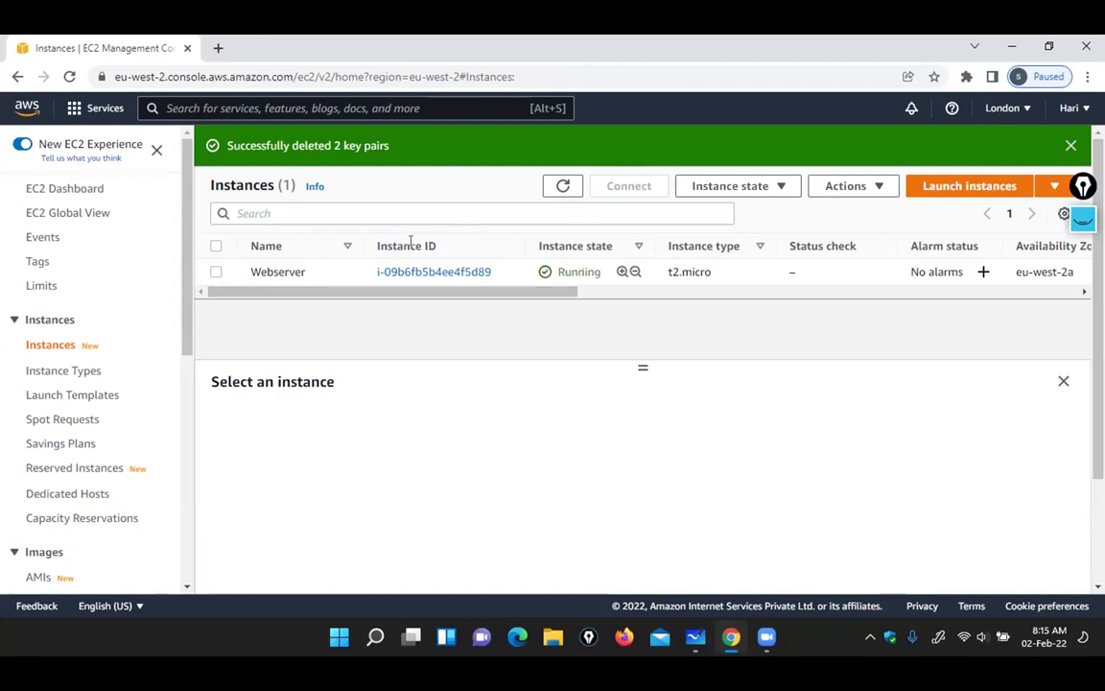
left_click(561, 185)
left_click(564, 186)
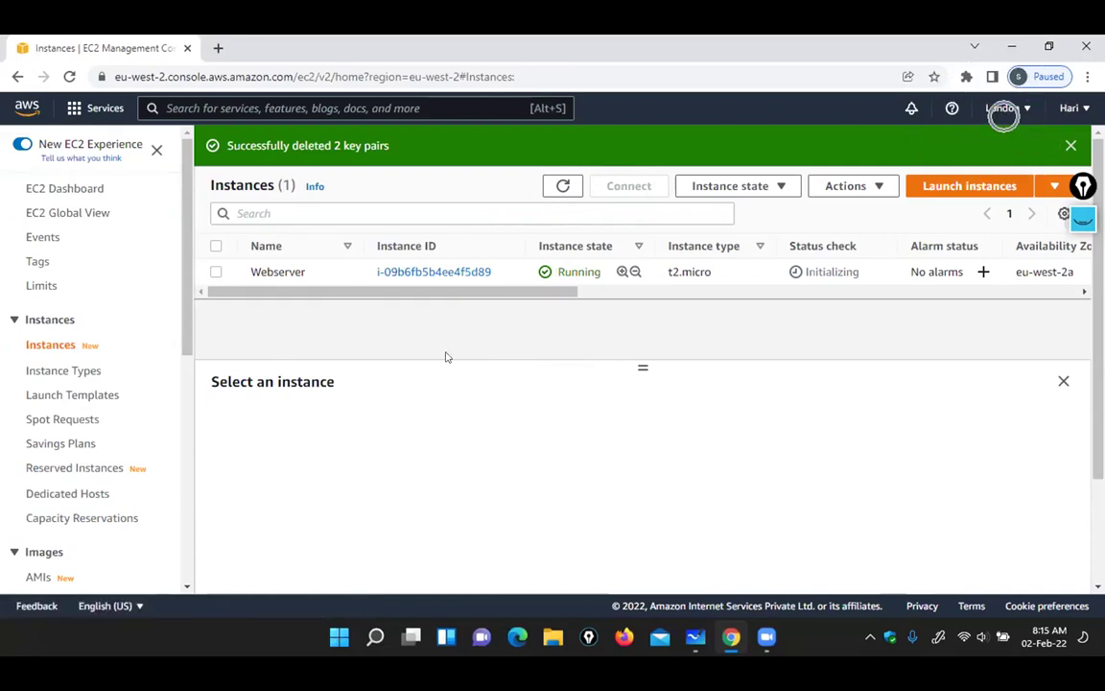
left_click(411, 275)
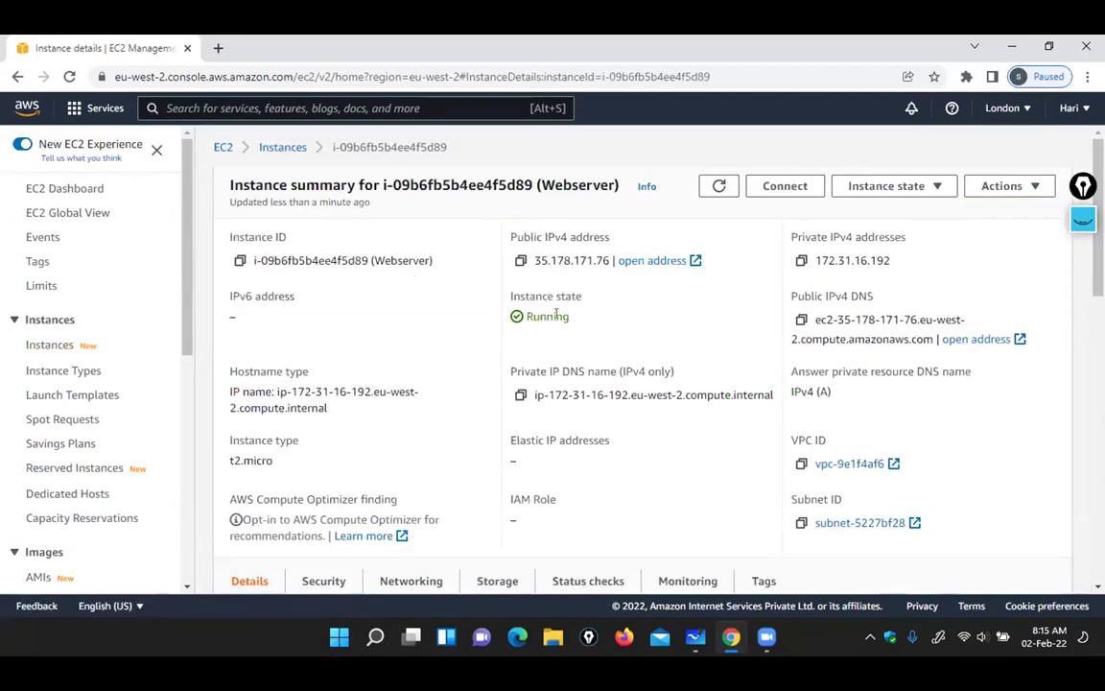
left_click(785, 187)
Sketch a blue box with the annotation pen in the blank area beside the SSH instructions and write Computer beneath it
left_click(1082, 219)
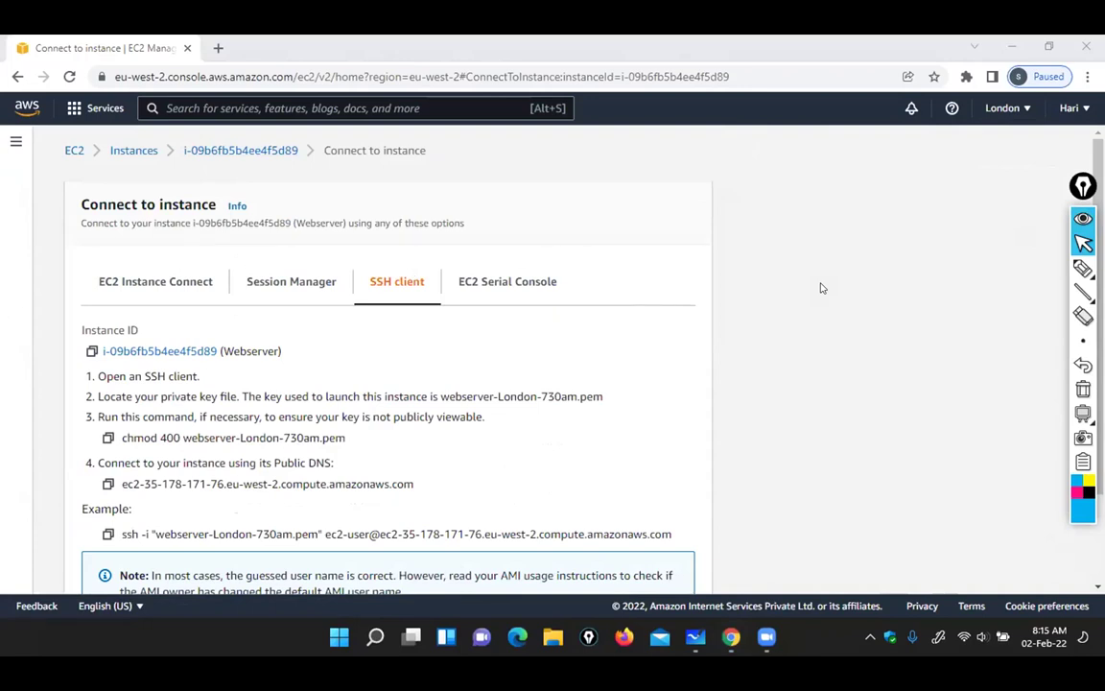
left_click(1083, 268)
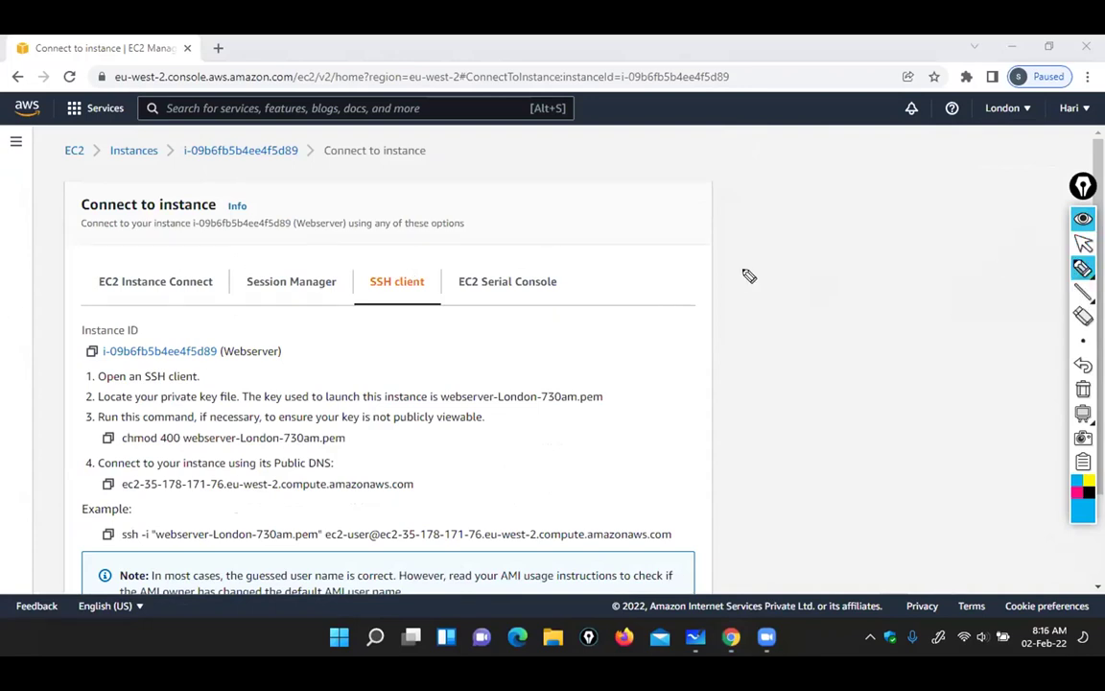
left_click_drag(826, 288, 926, 282)
left_click_drag(814, 406, 926, 399)
left_click_drag(926, 282, 910, 407)
left_click_drag(831, 288, 818, 405)
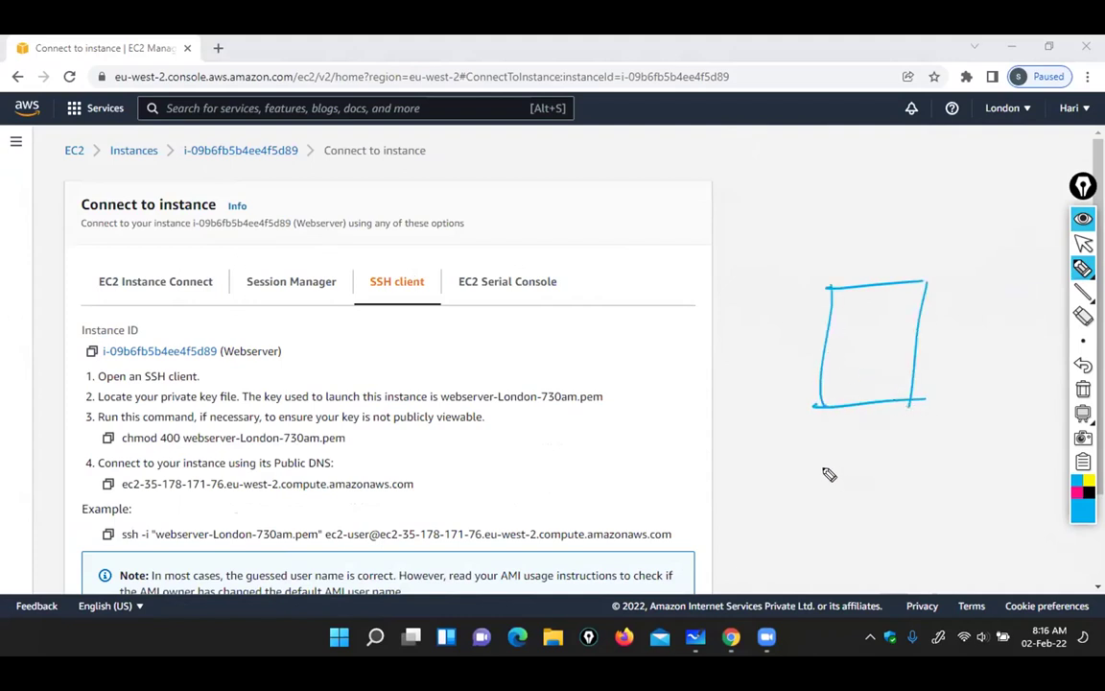
mouse_move(822, 492)
left_mouse_down()
mouse_move(844, 446)
mouse_move(869, 491)
mouse_move(891, 477)
left_mouse_up()
left_click(1083, 365)
left_click(1083, 365)
left_click(1083, 366)
mouse_move(841, 453)
left_mouse_down()
mouse_move(831, 480)
mouse_move(974, 456)
left_mouse_up()
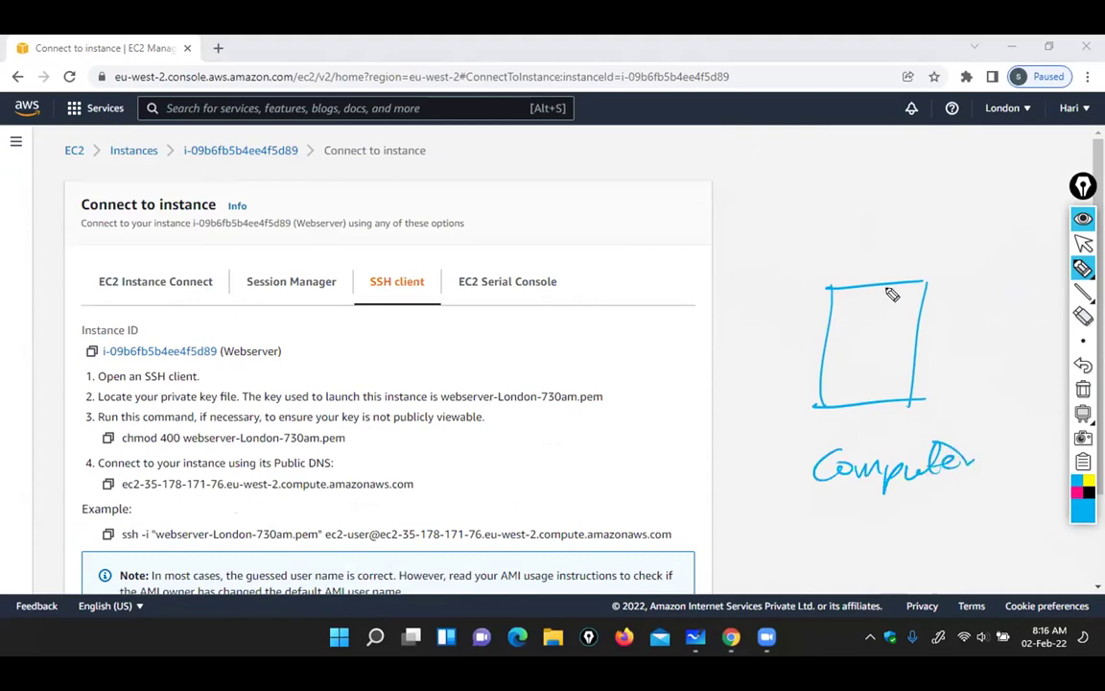
Label the box B, and sketch a second Computer box labelled A with an arrow pointing to B
mouse_move(867, 235)
left_mouse_down()
mouse_move(898, 254)
mouse_move(888, 267)
left_mouse_up()
left_click_drag(616, 276, 657, 261)
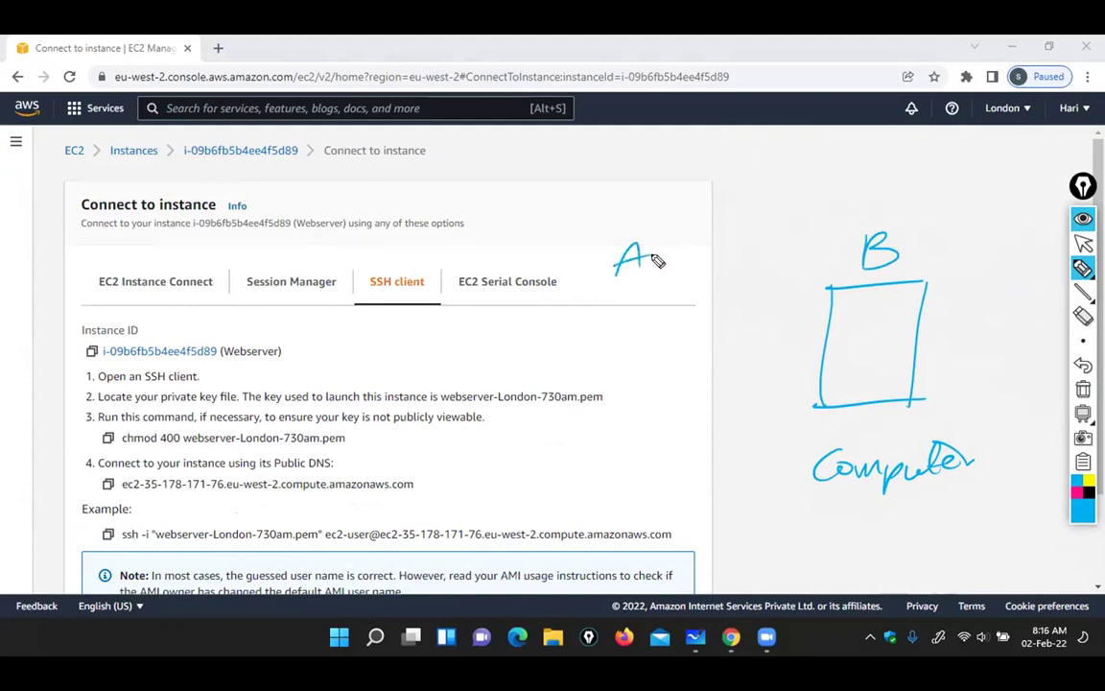
mouse_move(592, 325)
left_mouse_down()
mouse_move(580, 444)
mouse_move(675, 440)
mouse_move(581, 449)
mouse_move(592, 480)
mouse_move(692, 483)
mouse_move(686, 468)
left_mouse_up()
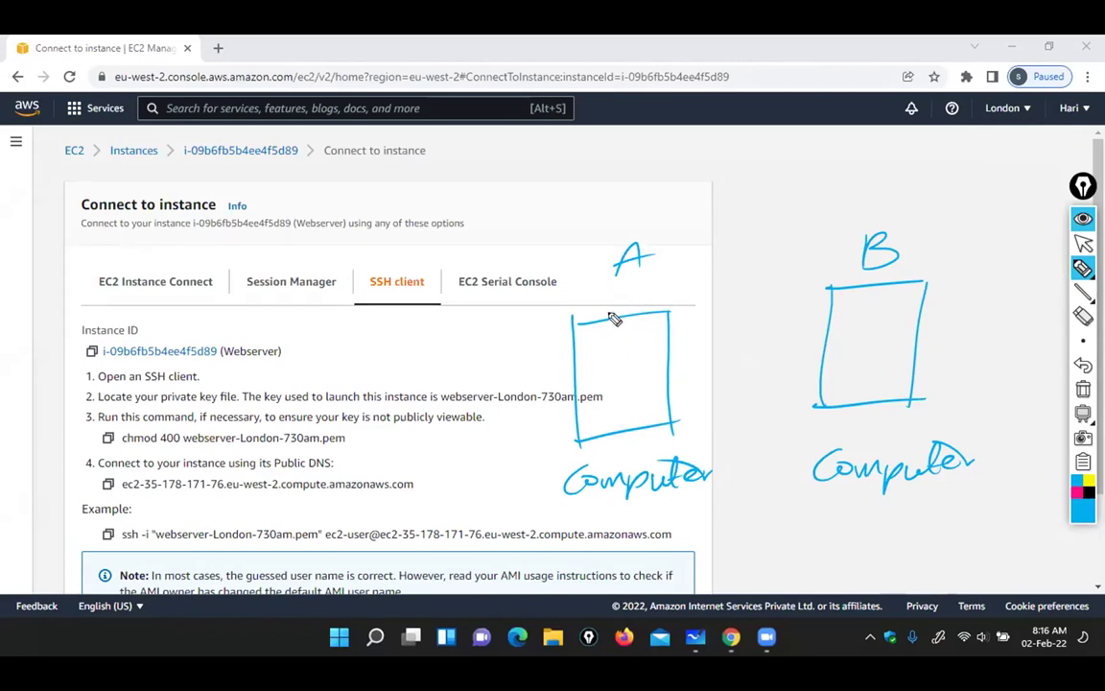
left_click_drag(653, 369, 837, 354)
left_click_drag(838, 355, 750, 393)
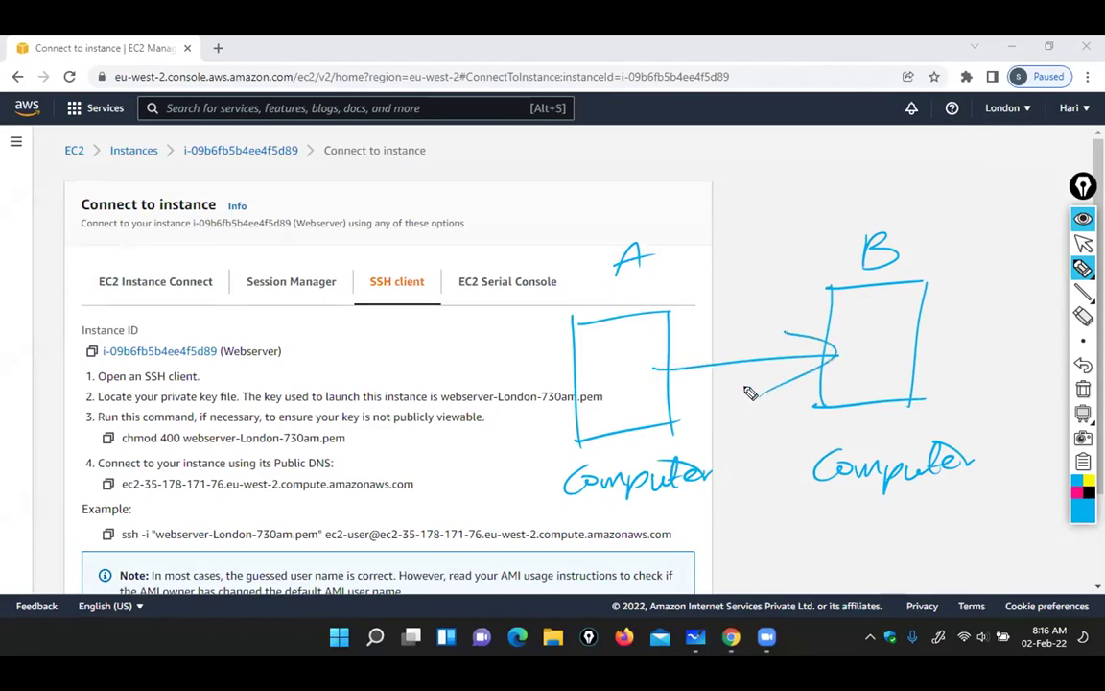
Switch the annotation pen to magenta and write the callouts Ip and Username on computer B
left_click(1077, 490)
mouse_move(894, 305)
left_mouse_down()
mouse_move(936, 293)
mouse_move(964, 317)
mouse_move(986, 299)
left_mouse_up()
left_click_drag(891, 352, 1005, 336)
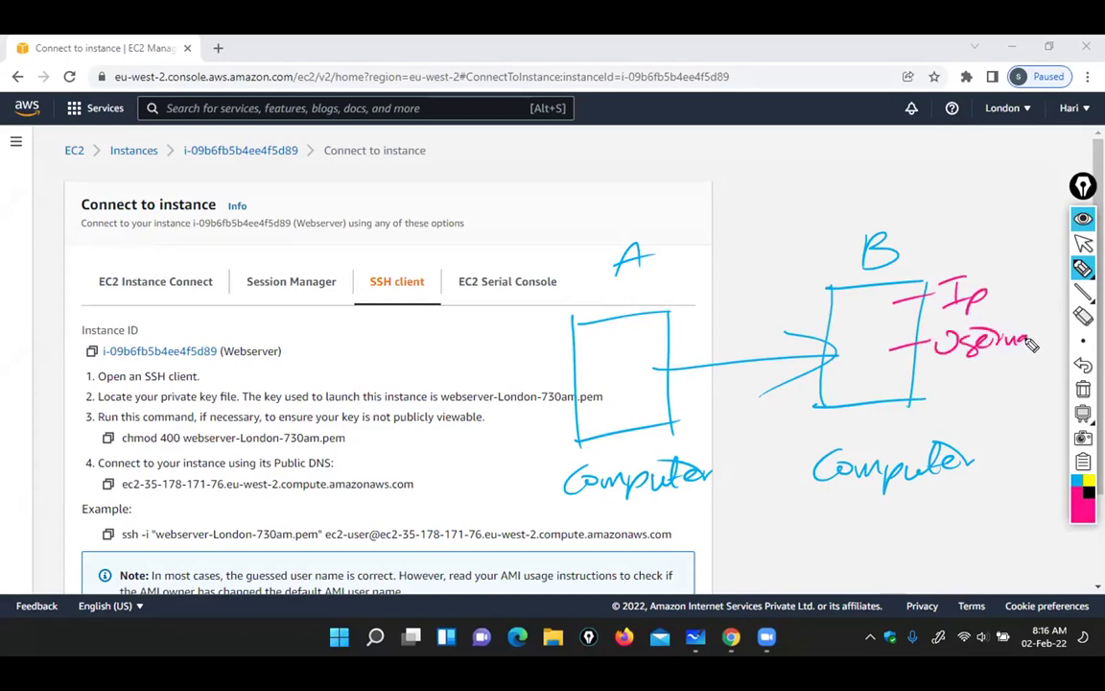
left_click(1083, 341)
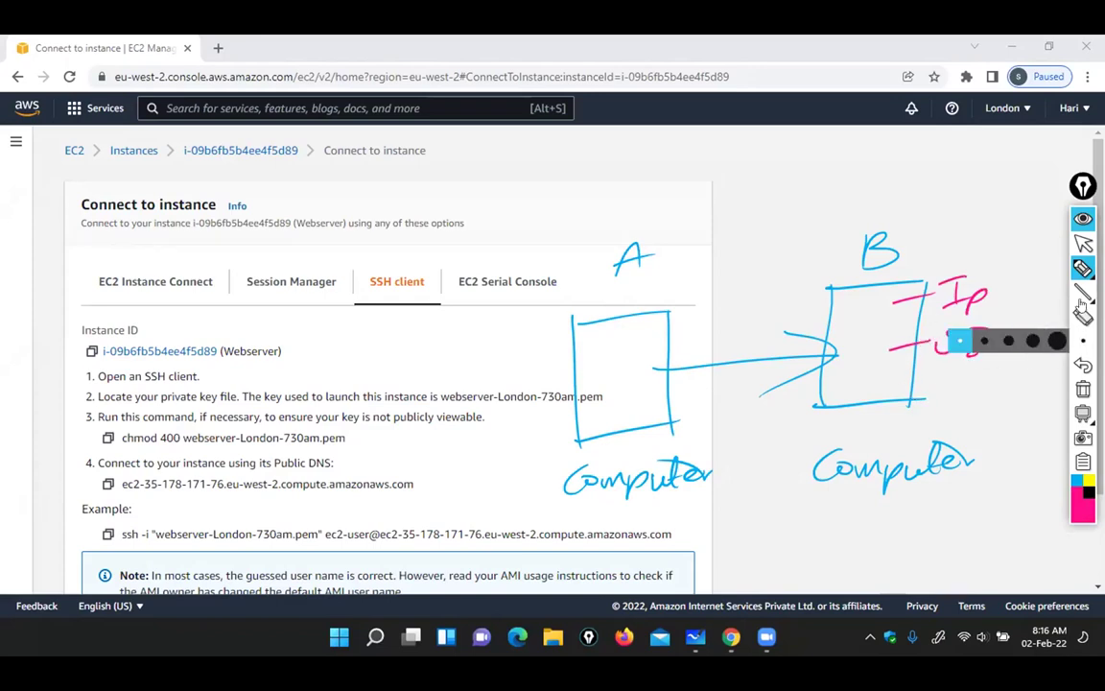
left_click(1083, 268)
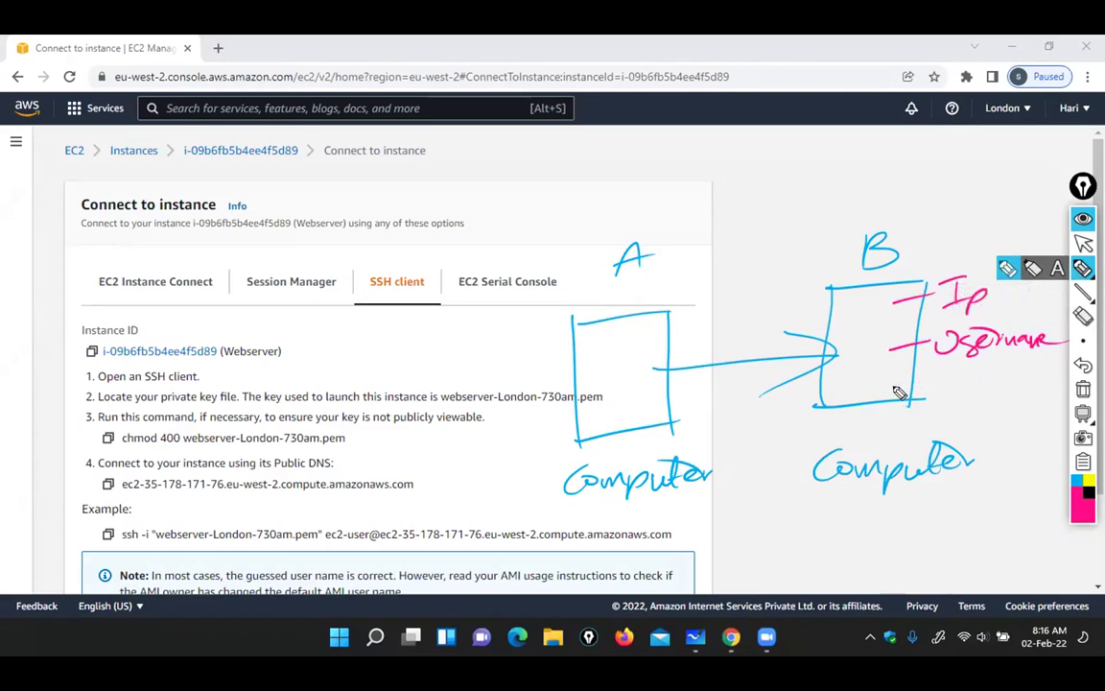
Write the callout password on computer B, circle the three callouts, and draw magenta arrows from them to A and from A to B
mouse_move(885, 388)
left_mouse_down()
mouse_move(997, 406)
mouse_move(1023, 394)
mouse_move(1024, 406)
mouse_move(875, 365)
mouse_move(948, 265)
mouse_move(790, 180)
mouse_move(636, 341)
mouse_move(683, 341)
left_mouse_up()
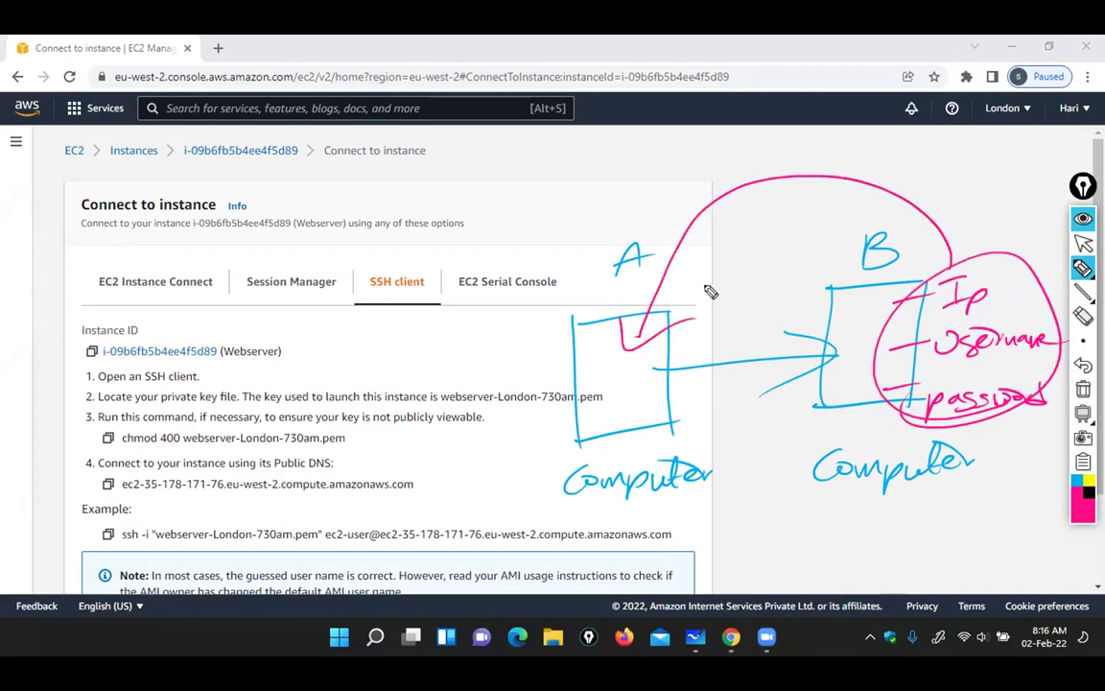
left_click_drag(630, 374, 835, 357)
mouse_move(764, 328)
left_mouse_down()
mouse_move(835, 355)
mouse_move(722, 416)
left_mouse_up()
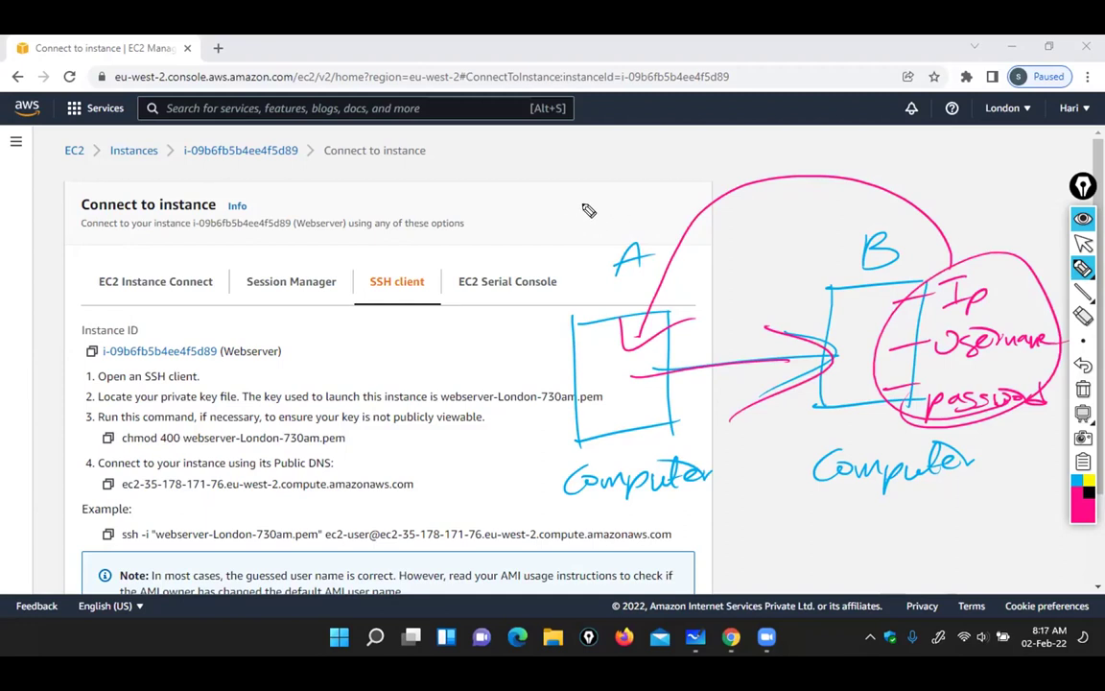
Mark the Ip, Username and password callouts with the annotation pen, then clear all annotations from the page
left_click_drag(997, 299, 1032, 288)
left_click_drag(965, 360, 1032, 354)
left_click_drag(957, 422, 1027, 411)
left_click(1082, 243)
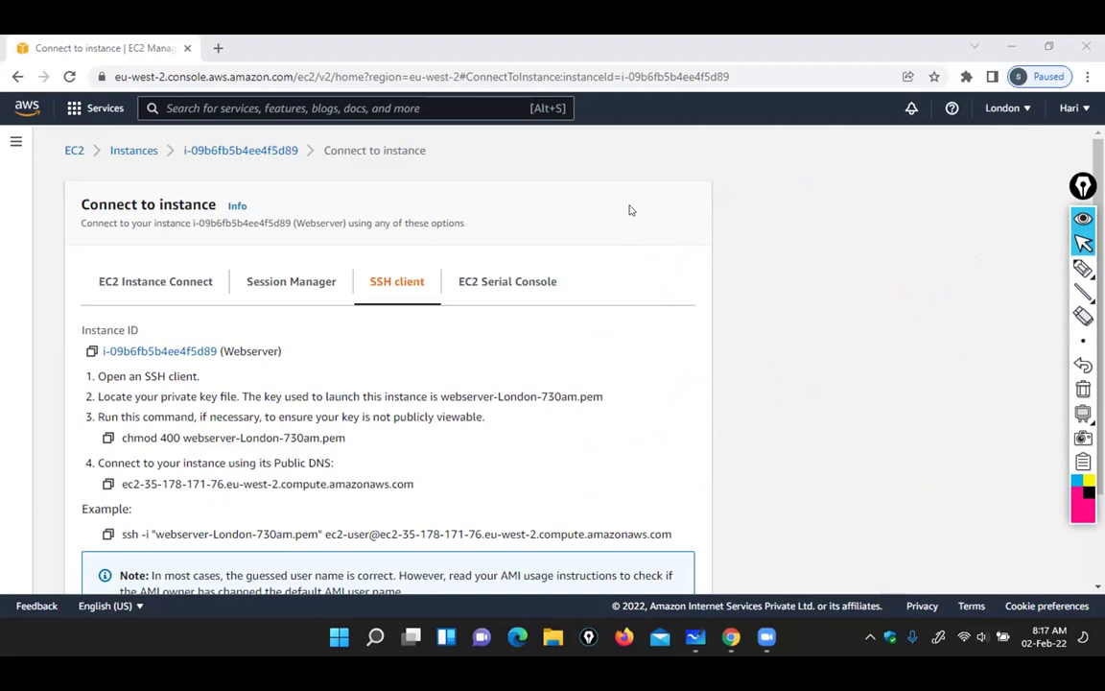
Open the Webserver instance's summary from the instances list, then display its SSH client connection instructions down to the example command
left_click(130, 159)
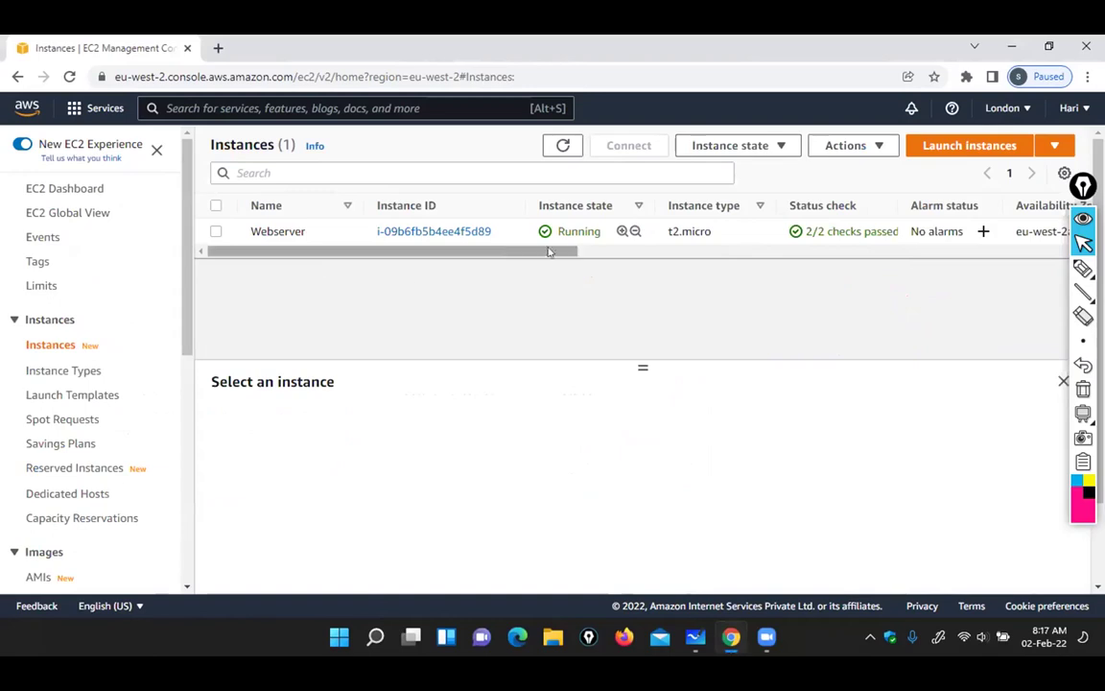
left_click(432, 233)
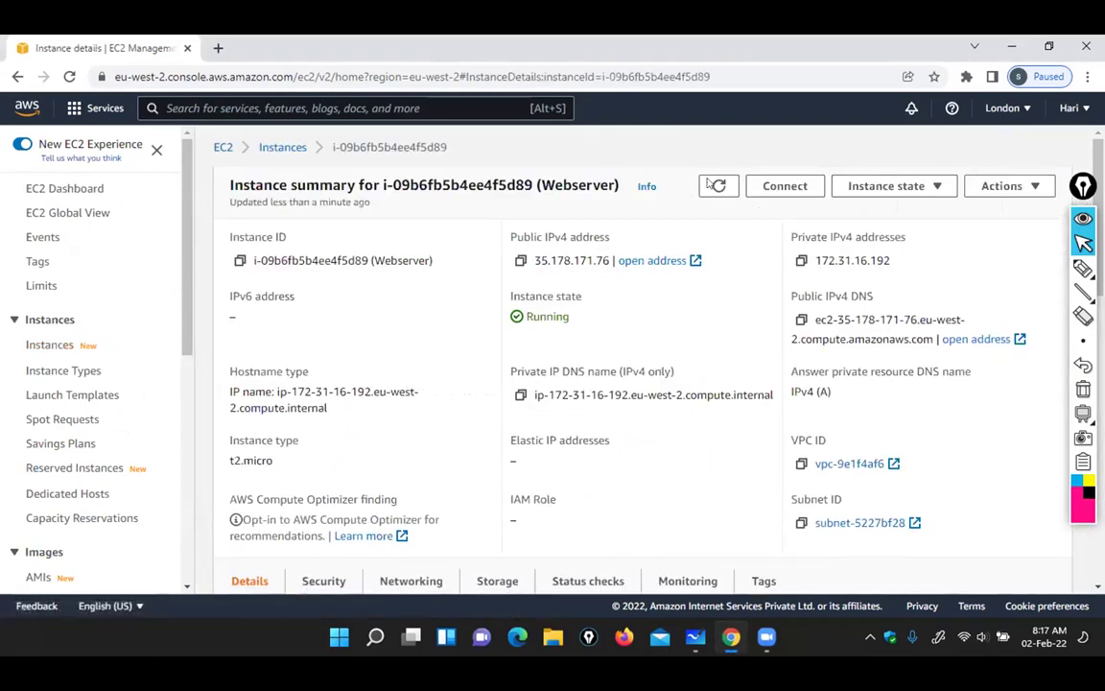
left_click(785, 186)
left_click(439, 185)
left_click(785, 185)
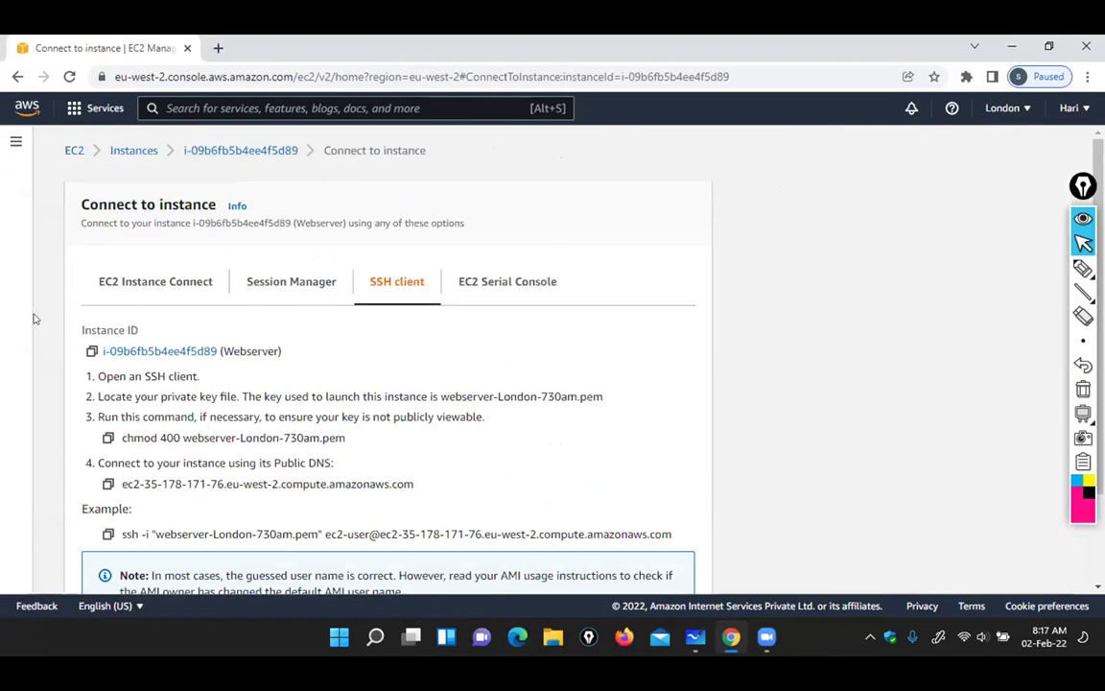
left_click(359, 302)
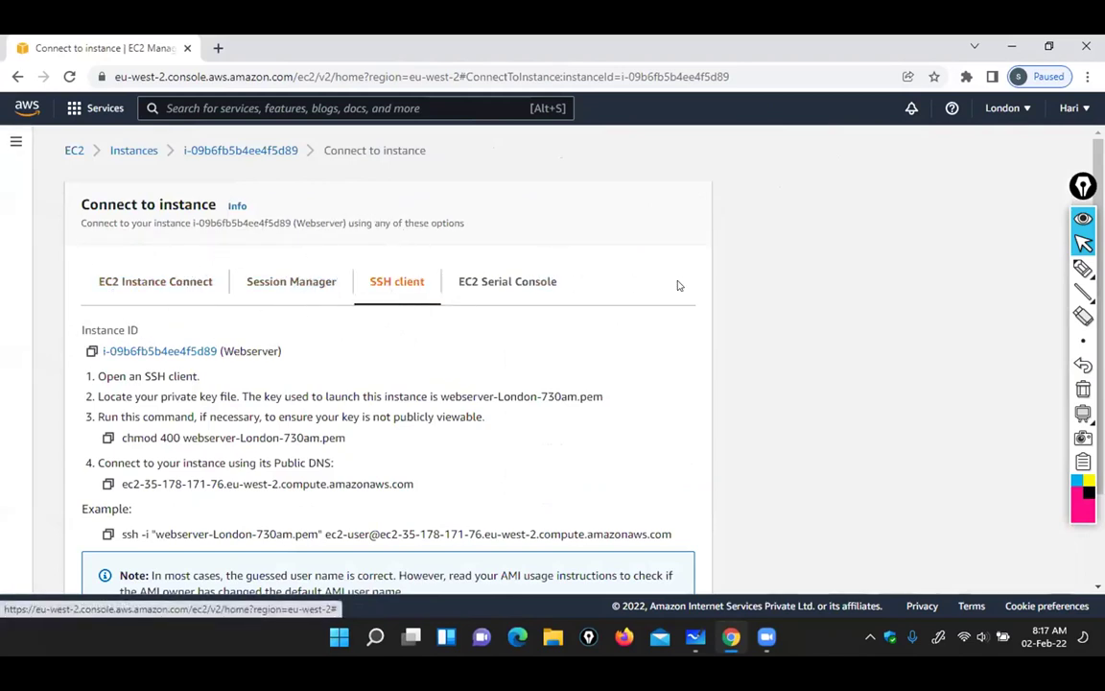
left_click(389, 292)
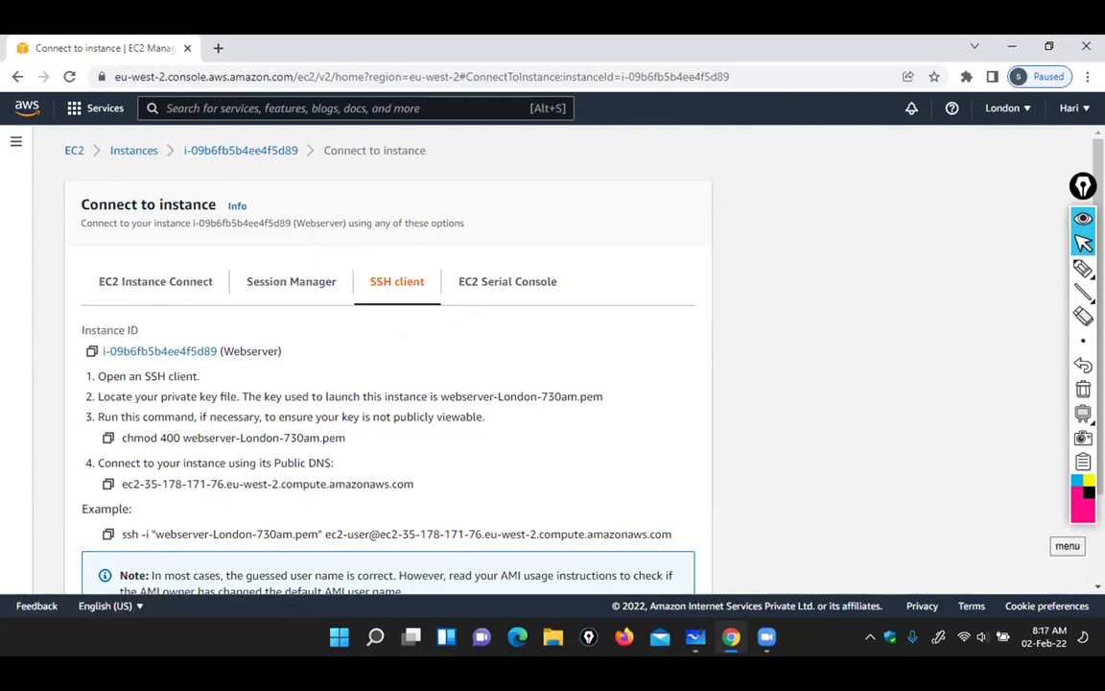
scroll(965, 432, "down", 2)
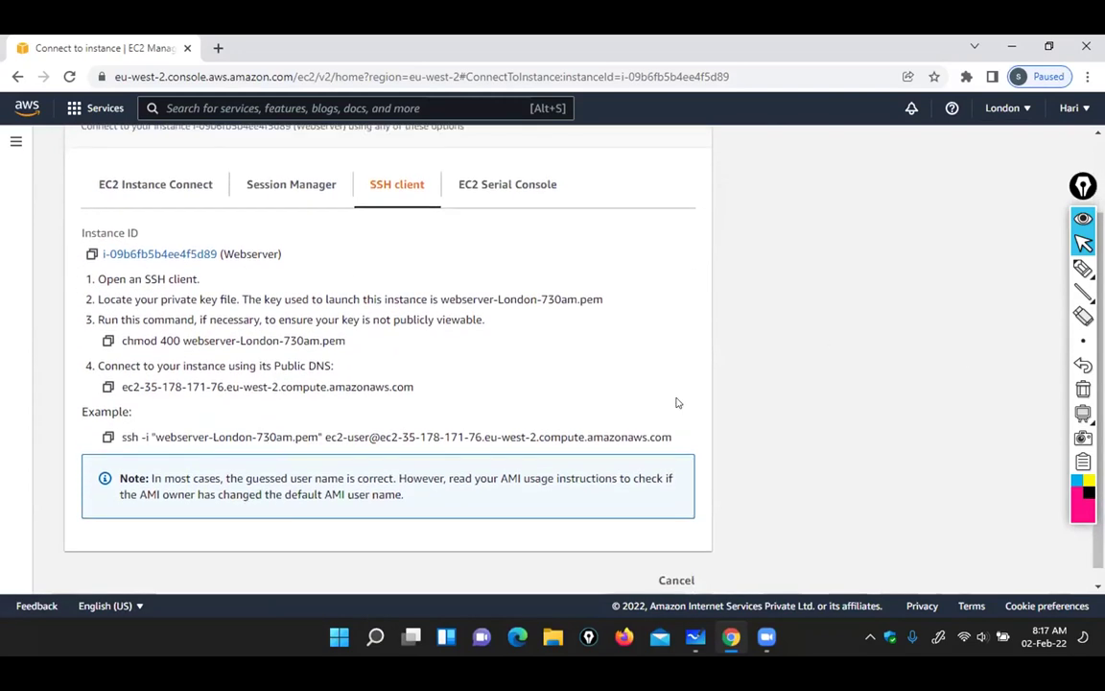
Switch to Microsoft Whiteboard and sketch a black box in the blank area below the four-step list
left_click(685, 643)
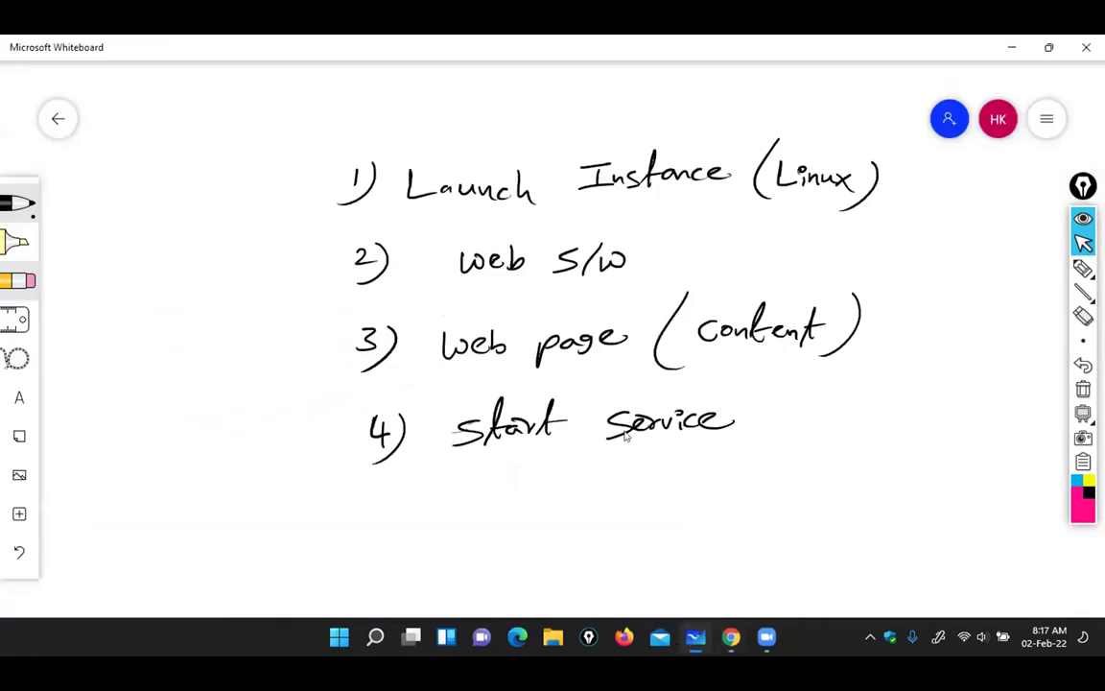
left_click_drag(636, 487, 621, 211)
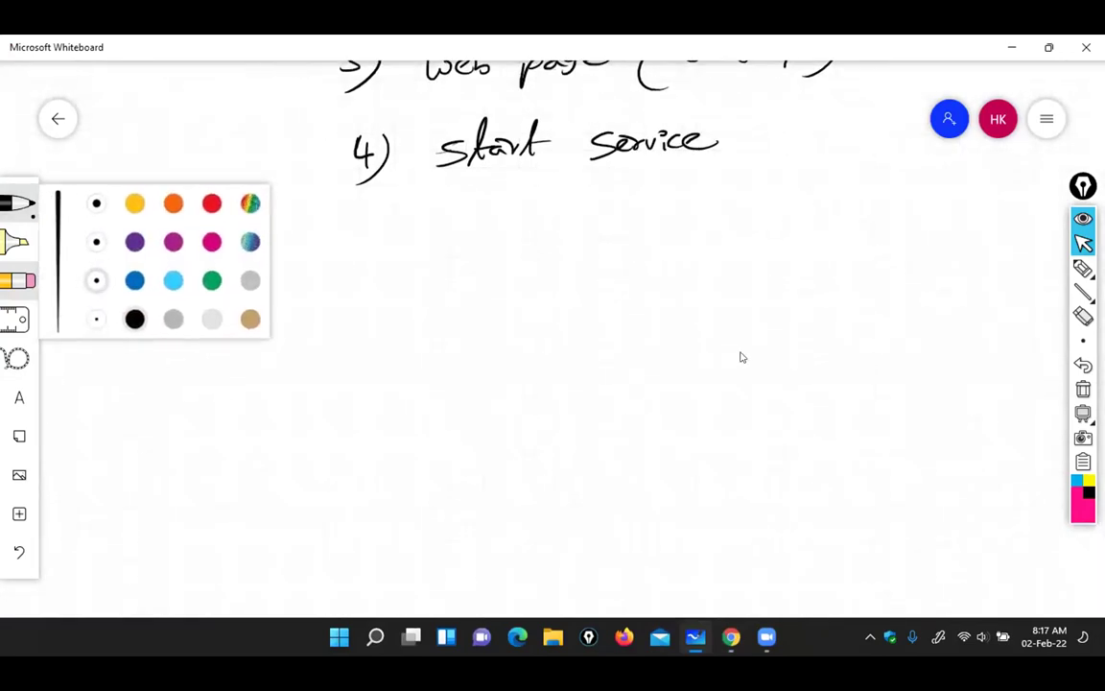
key("Escape")
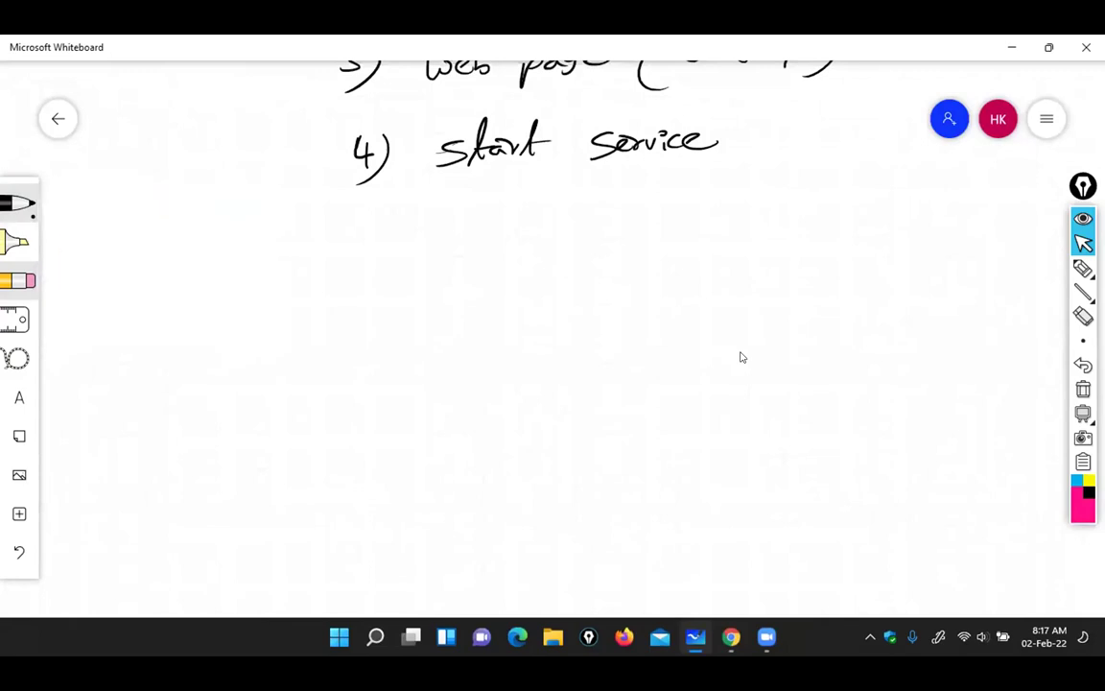
left_click_drag(183, 291, 355, 276)
left_click_drag(187, 460, 359, 437)
left_click_drag(356, 277, 359, 425)
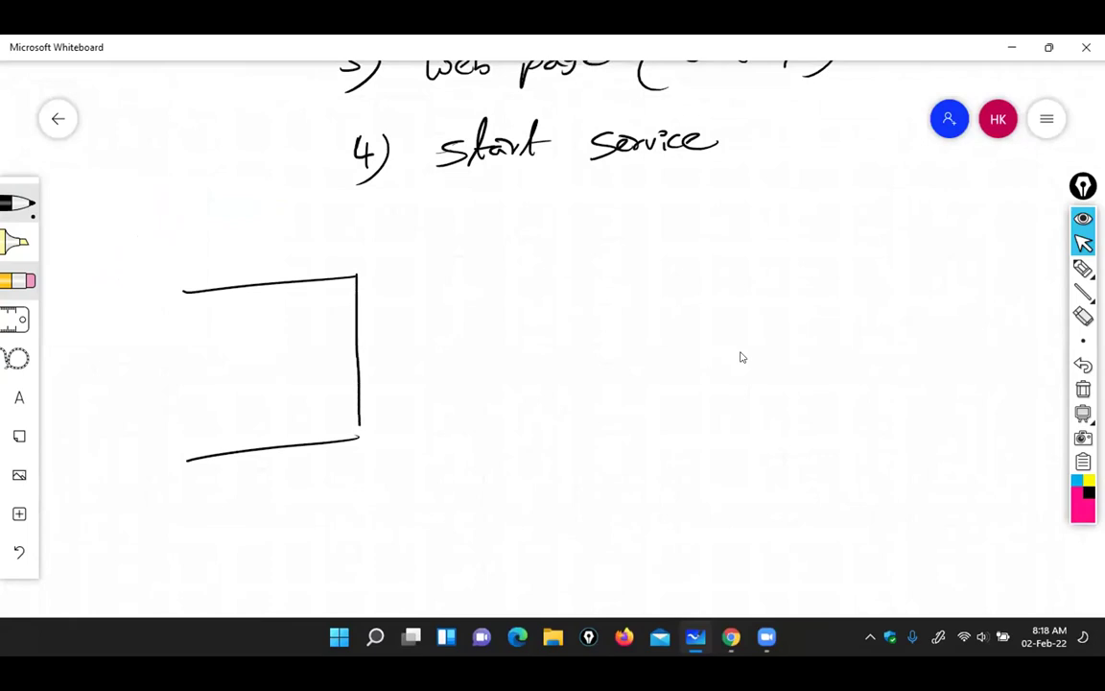
left_click_drag(184, 292, 189, 437)
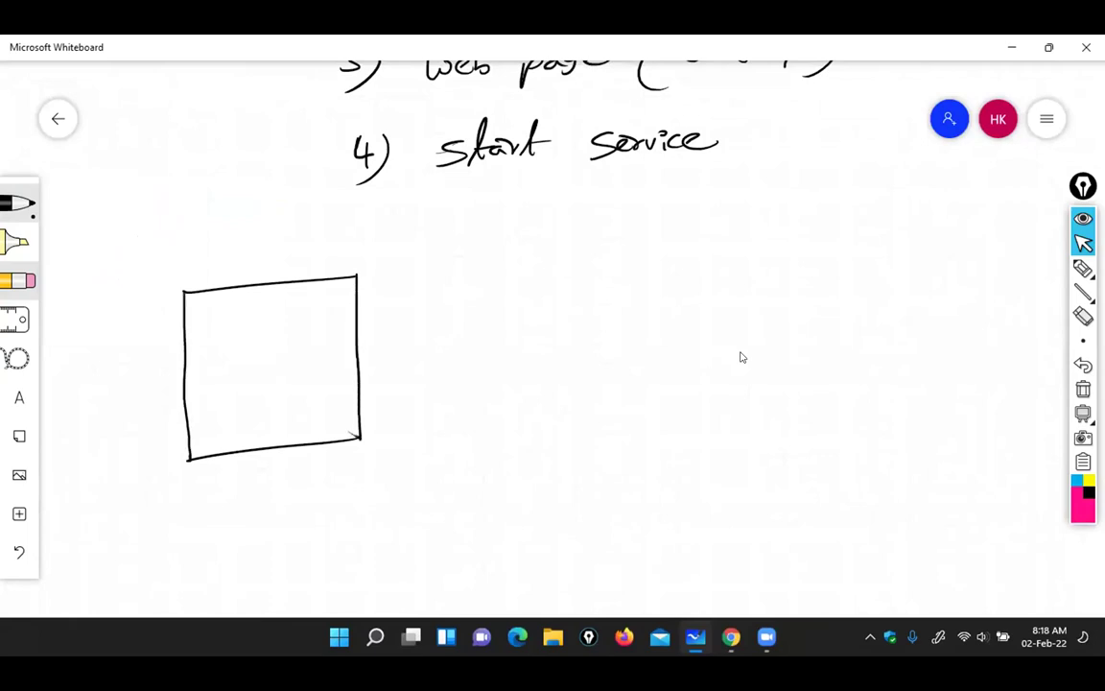
Write the label laptop (India) beneath the black box
mouse_move(216, 531)
left_mouse_down()
mouse_move(239, 506)
mouse_move(254, 513)
mouse_move(273, 499)
mouse_move(311, 494)
mouse_move(326, 508)
left_mouse_up()
mouse_move(230, 542)
left_mouse_down()
mouse_move(221, 586)
mouse_move(251, 546)
mouse_move(237, 574)
left_mouse_up()
mouse_move(227, 575)
left_mouse_down()
mouse_move(285, 571)
mouse_move(304, 539)
left_mouse_up()
mouse_move(309, 556)
left_mouse_down()
mouse_move(309, 574)
mouse_move(345, 578)
left_mouse_up()
Change the pen colour to red and sketch a second box beside the laptop box
left_click(18, 202)
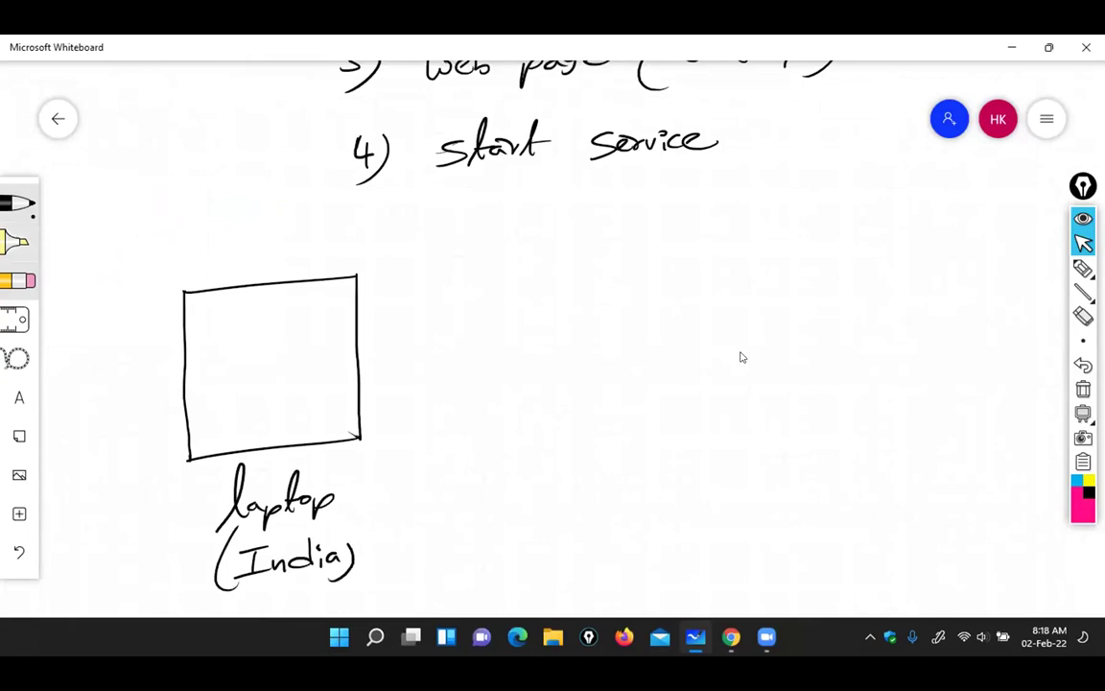
left_click(213, 202)
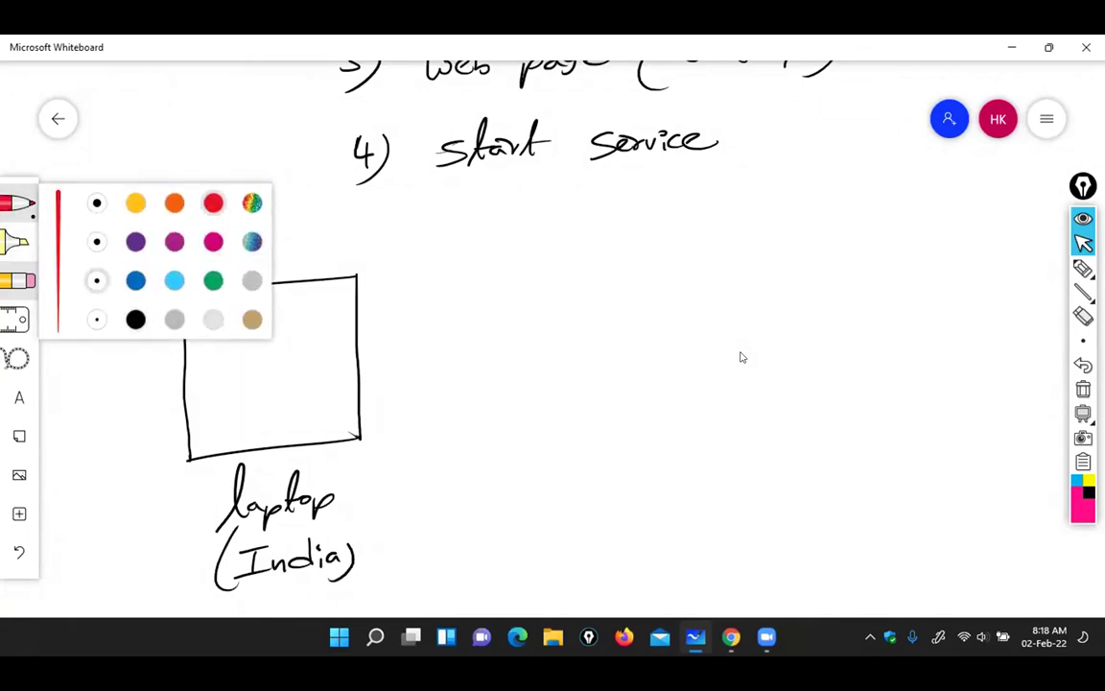
left_click_drag(562, 259, 757, 253)
left_click_drag(581, 443, 765, 428)
left_click_drag(757, 253, 763, 425)
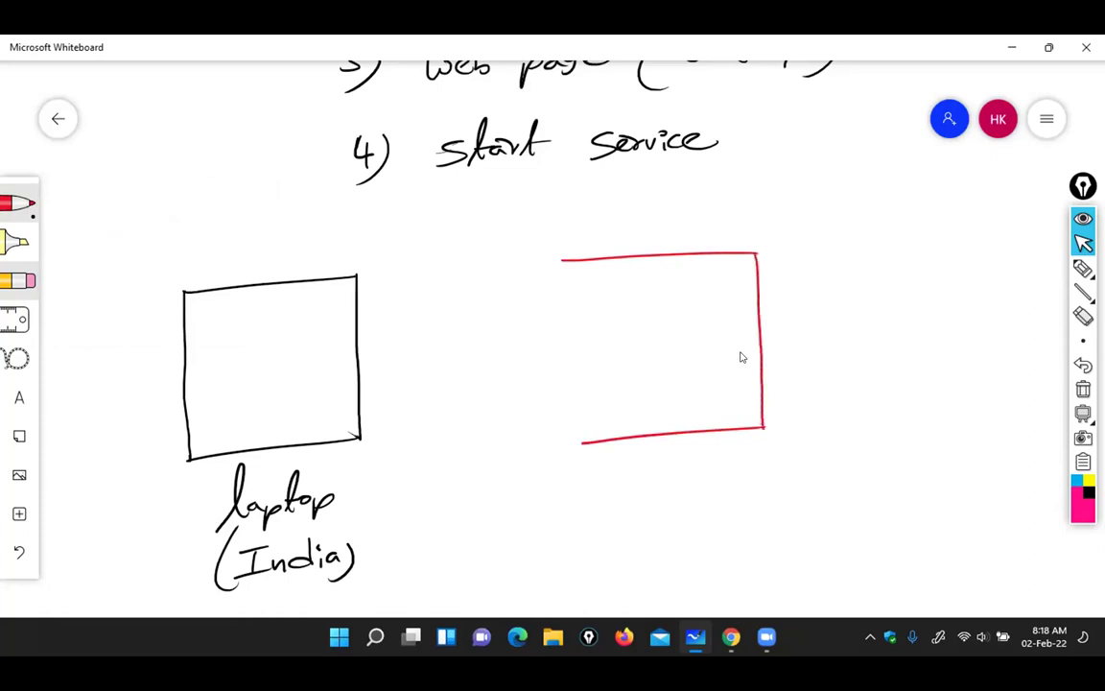
left_click_drag(564, 259, 572, 442)
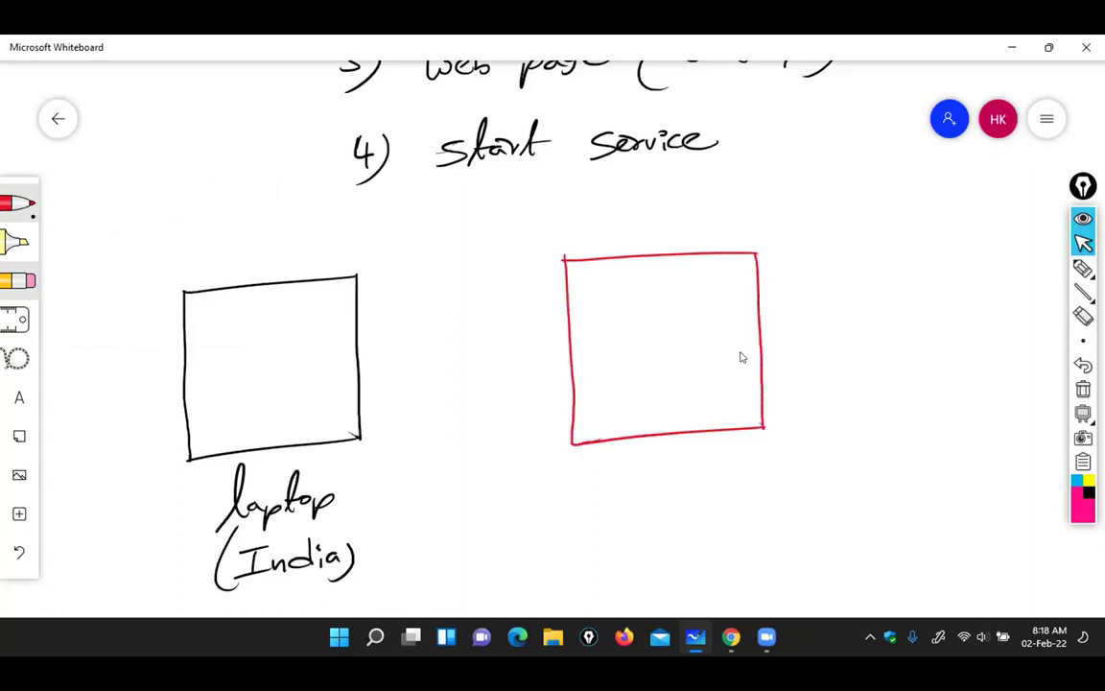
Write the label london (Linux) beneath the red box
mouse_move(627, 505)
left_mouse_down()
mouse_move(684, 483)
mouse_move(737, 491)
mouse_move(754, 480)
mouse_move(775, 501)
left_mouse_up()
mouse_move(631, 526)
left_mouse_down()
mouse_move(631, 540)
mouse_move(662, 555)
mouse_move(747, 556)
left_mouse_up()
left_click(667, 539)
left_click_drag(747, 539, 731, 556)
left_click_drag(636, 525, 641, 582)
left_click_drag(751, 525, 731, 586)
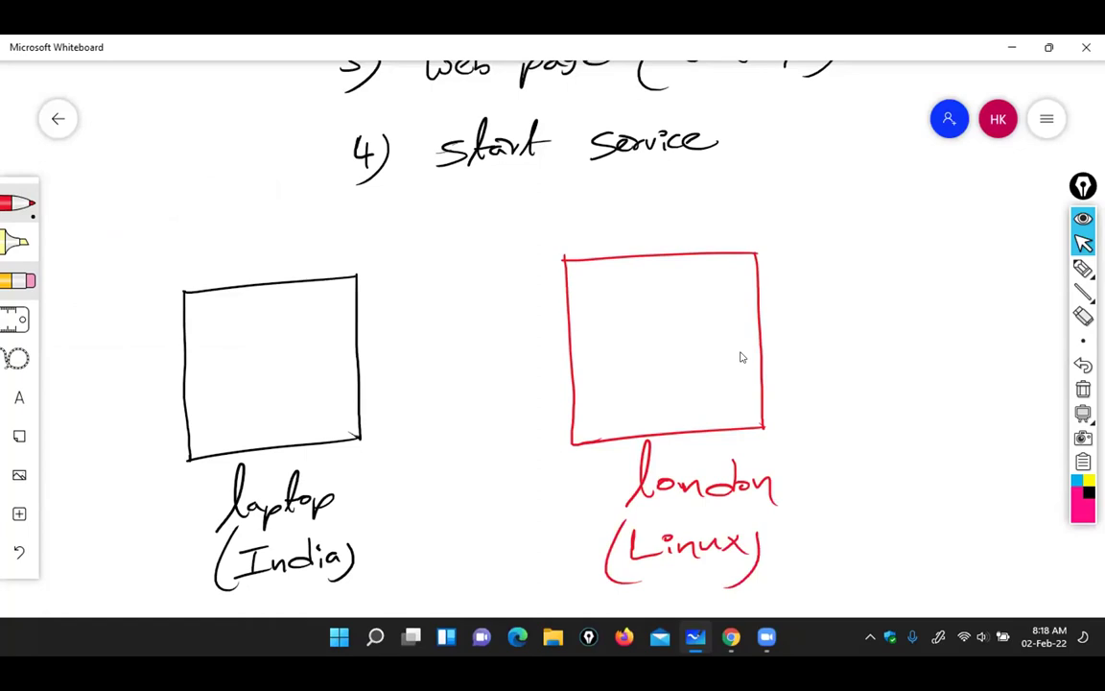
Draw two red ovals across the edge of the london box facing the laptop and write SSH beside each one
left_click_drag(550, 309, 556, 301)
left_click_drag(554, 406, 566, 393)
mouse_move(612, 290)
left_mouse_down()
mouse_move(597, 313)
mouse_move(657, 311)
left_mouse_up()
left_click_drag(673, 288, 673, 309)
mouse_move(619, 386)
left_mouse_down()
mouse_move(605, 411)
mouse_move(628, 409)
left_mouse_up()
left_click_drag(660, 382, 660, 404)
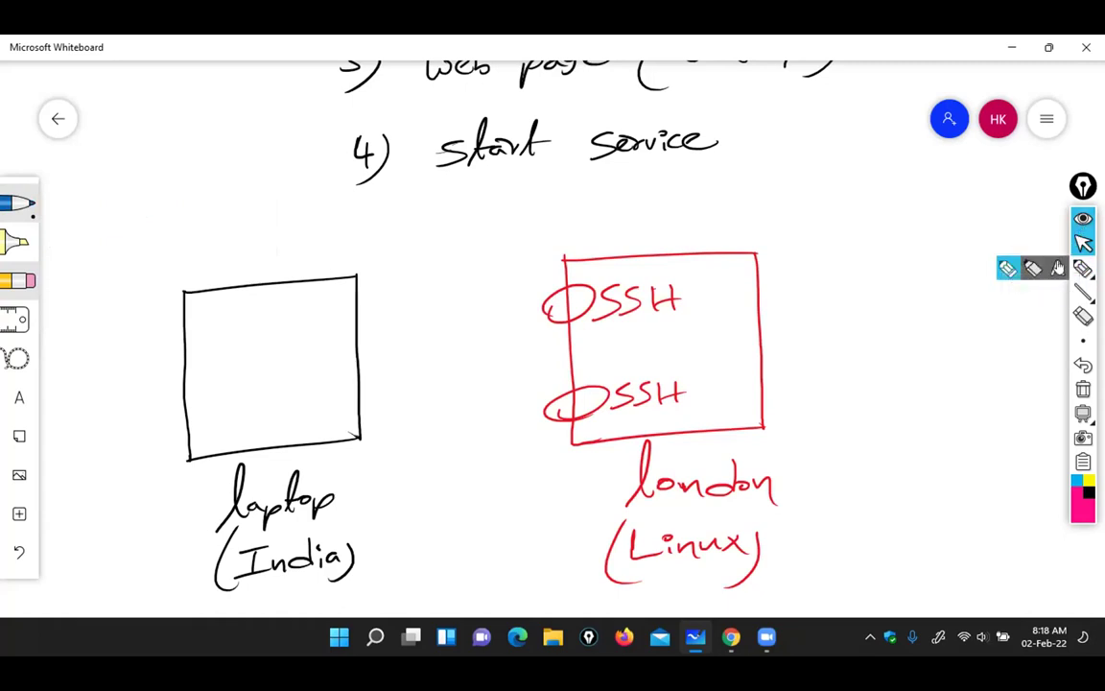
left_click(731, 636)
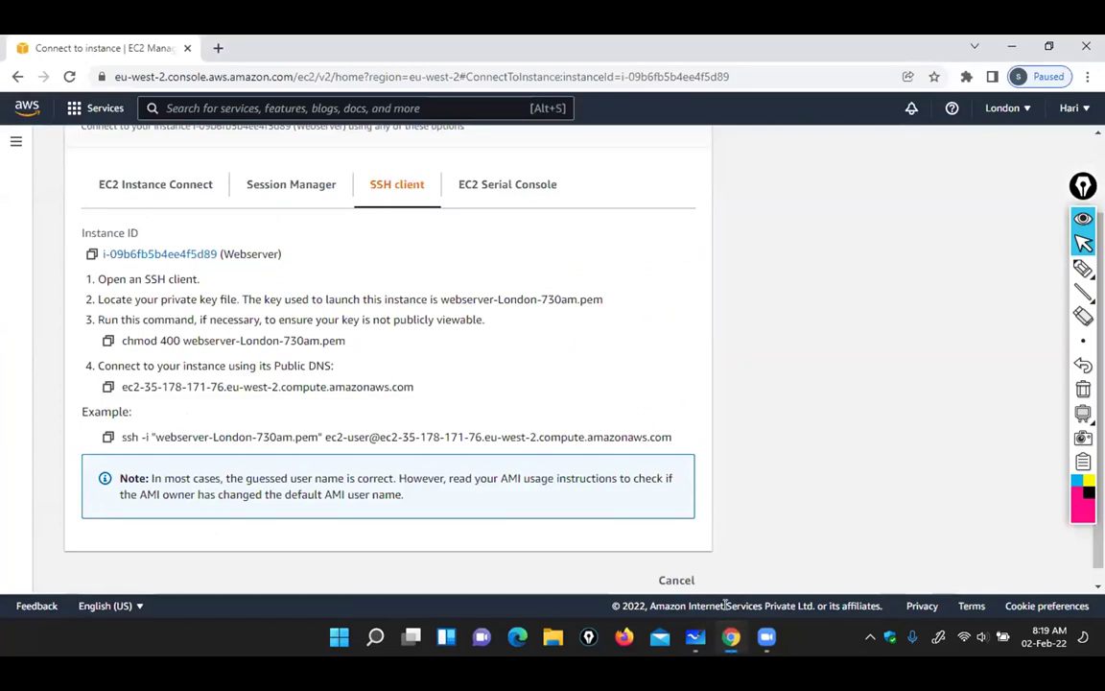
left_click(1083, 268)
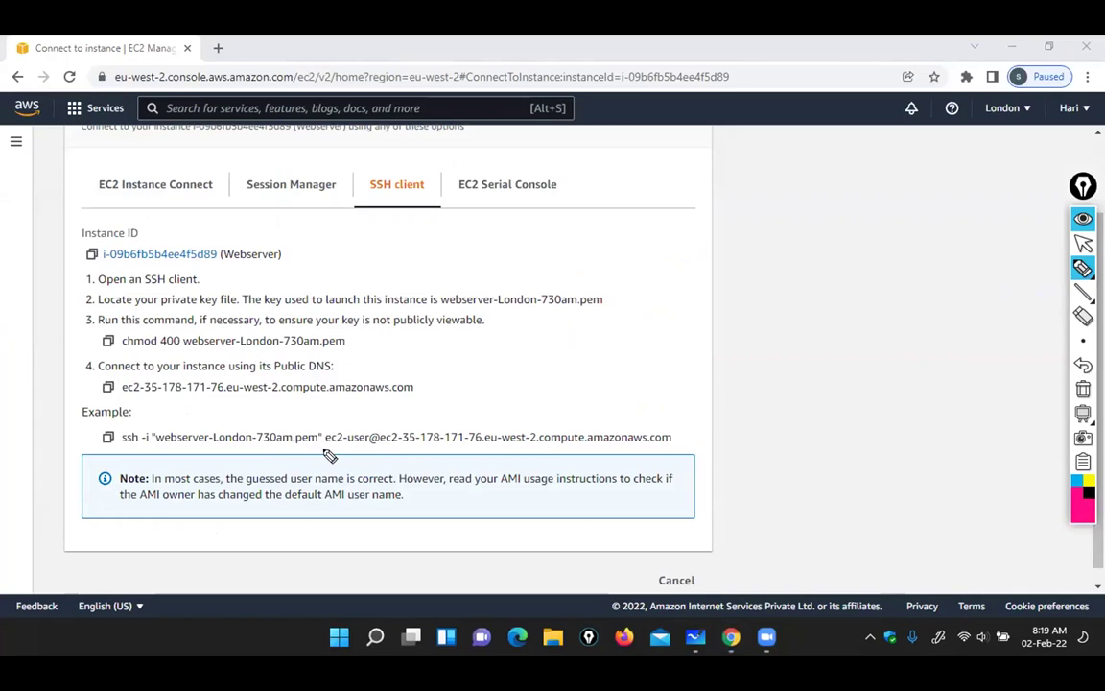
left_click_drag(324, 444, 369, 444)
left_click_drag(403, 444, 483, 444)
left_click_drag(351, 429, 372, 406)
left_click_drag(434, 426, 489, 392)
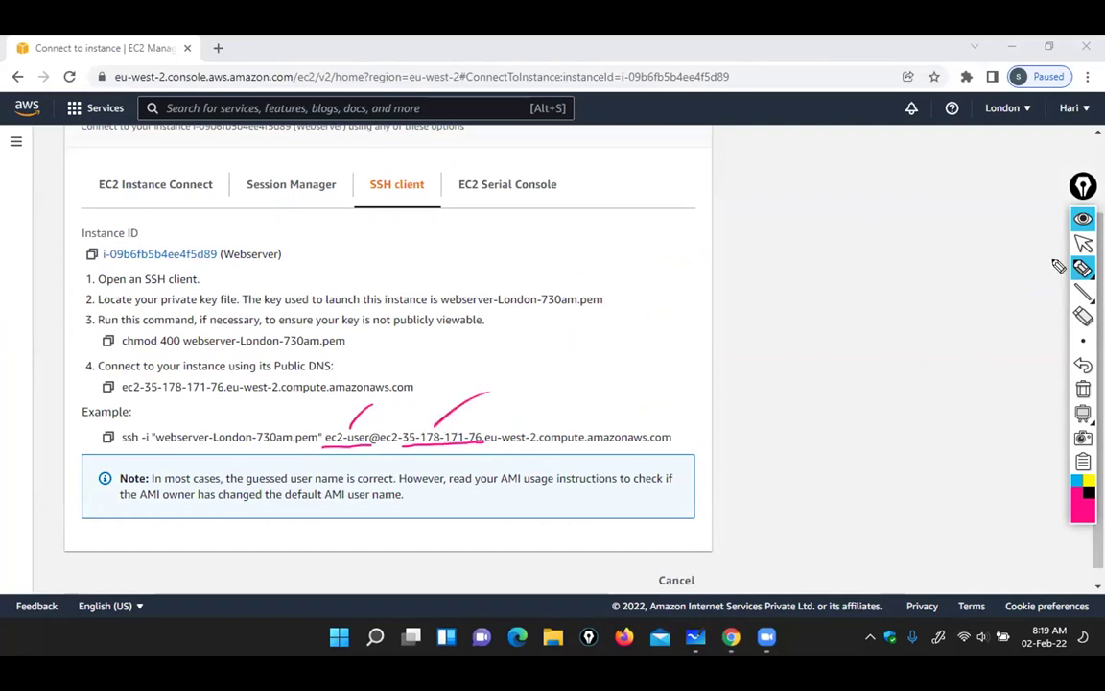
left_click(1083, 244)
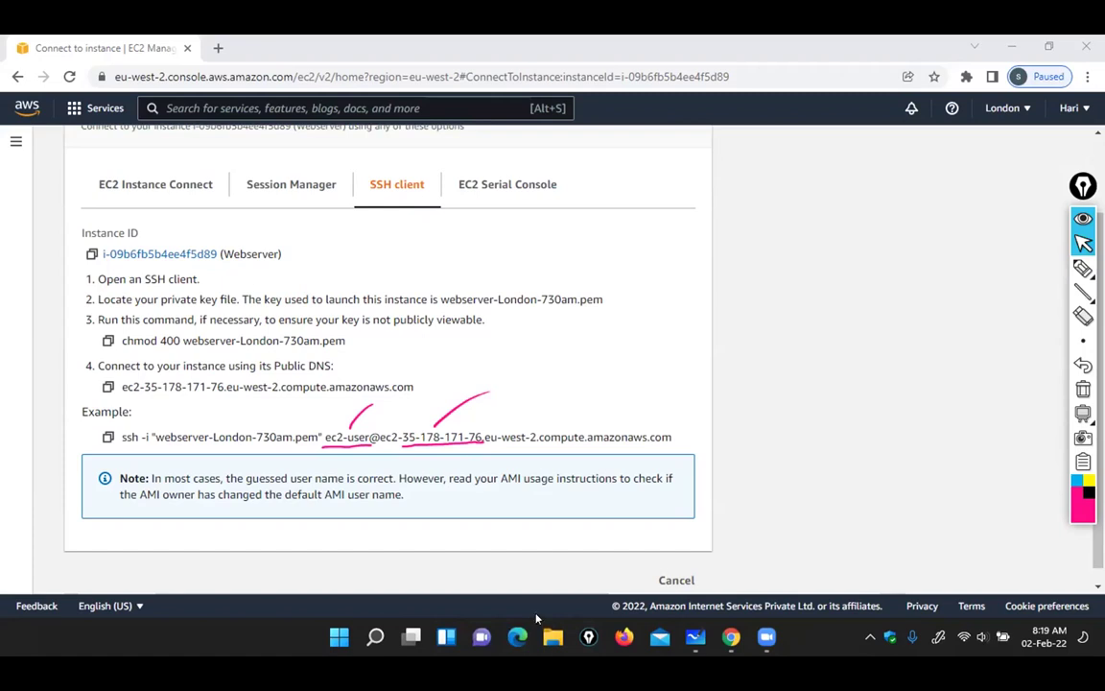
Open the Downloads folder in File Explorer, then circle and tick the webserver-London-730am.pem key file with the annotation pen
left_click(553, 636)
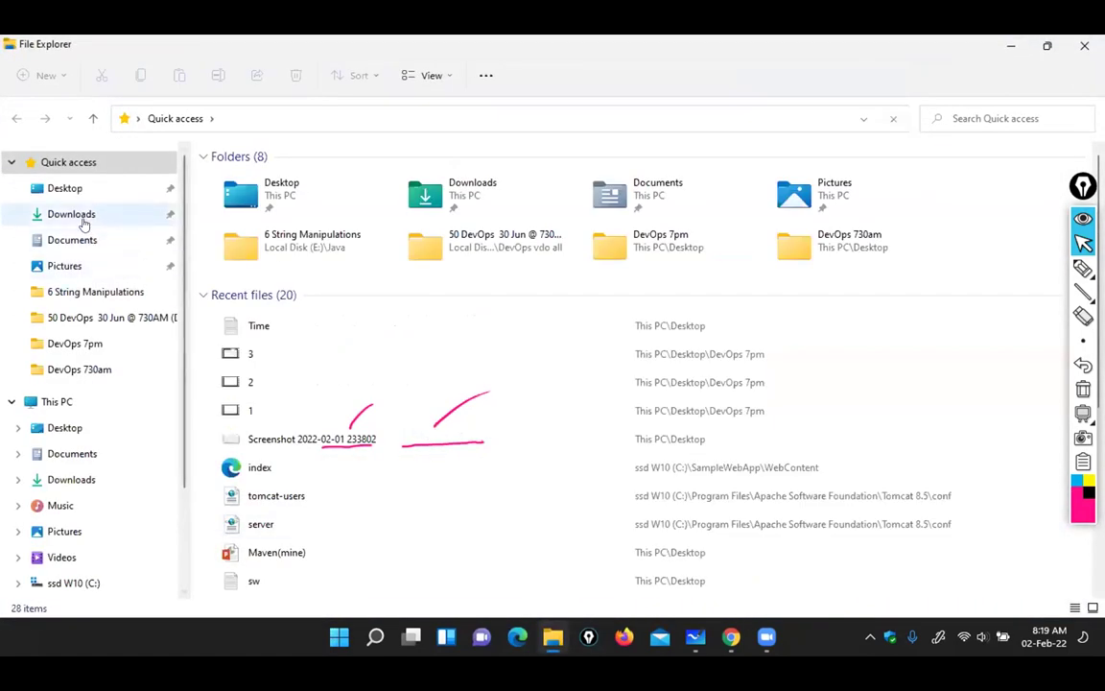
left_click(83, 217)
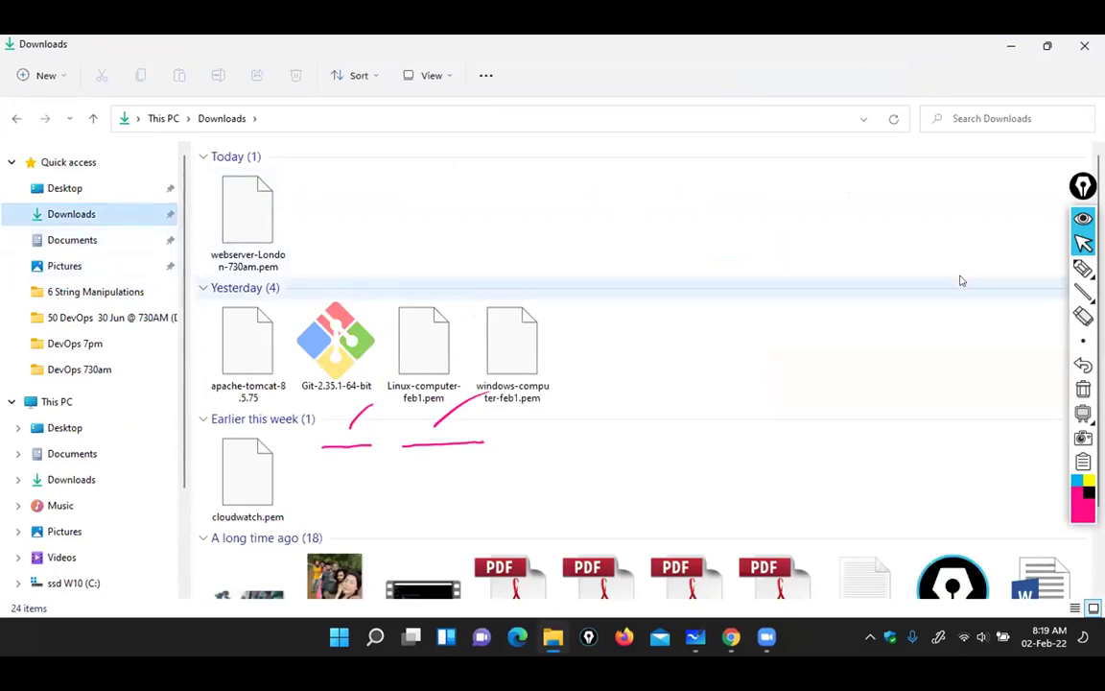
left_click(1084, 269)
mouse_move(172, 286)
left_mouse_down()
mouse_move(346, 271)
mouse_move(138, 273)
mouse_move(192, 290)
left_mouse_up()
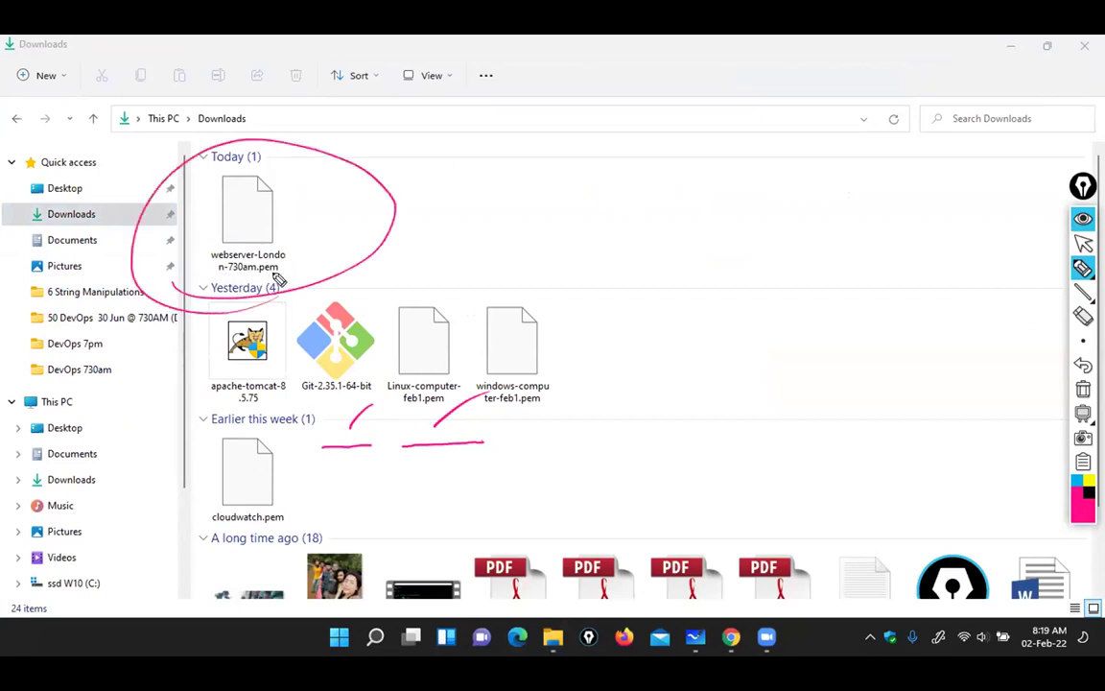
left_click_drag(284, 273, 347, 237)
Mark a PDF and a picture file for comparison, underline and mark the webserver-London-730am.pem file, then clear all annotations
left_click_drag(580, 580, 715, 529)
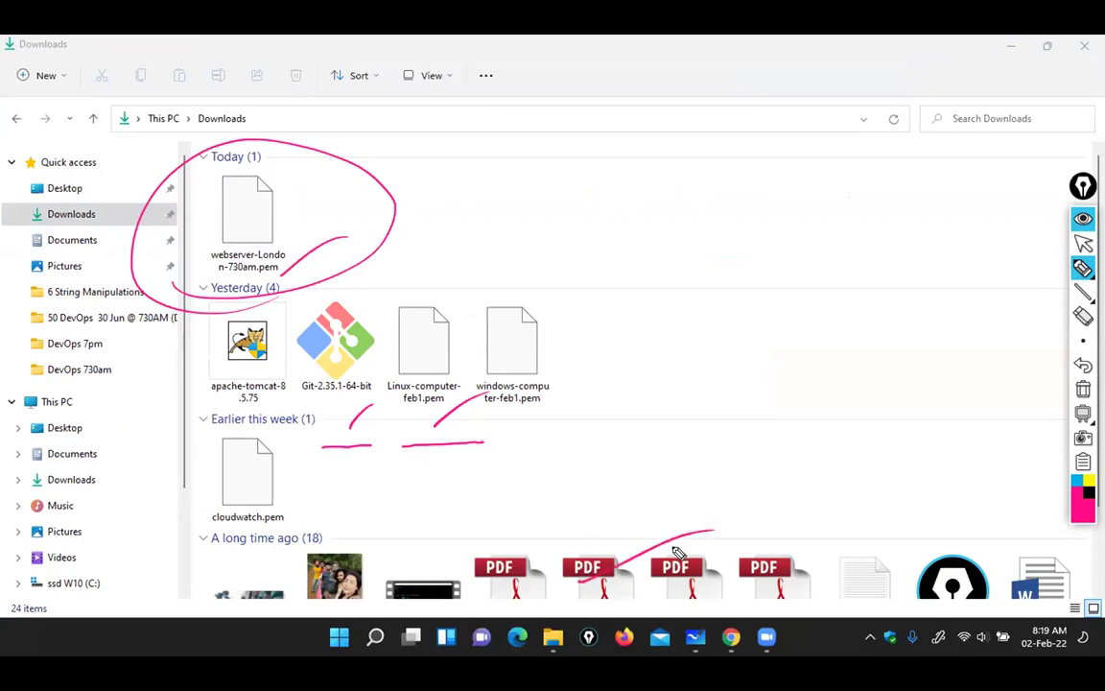
left_click_drag(455, 519, 369, 554)
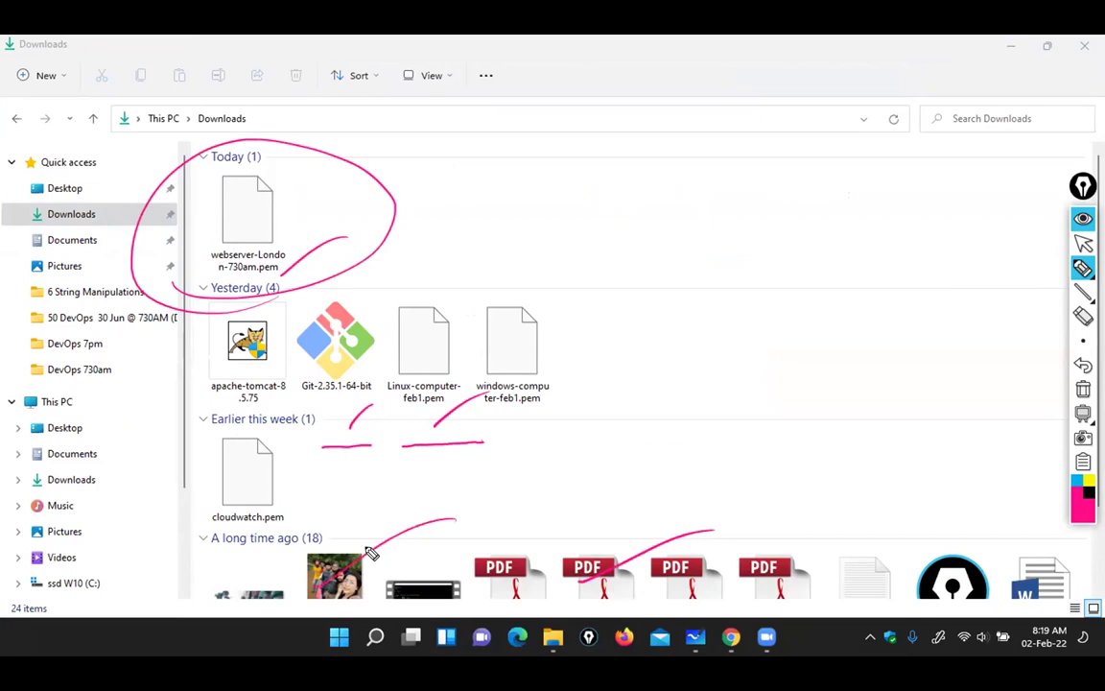
left_click_drag(295, 276, 246, 289)
left_click_drag(330, 270, 273, 284)
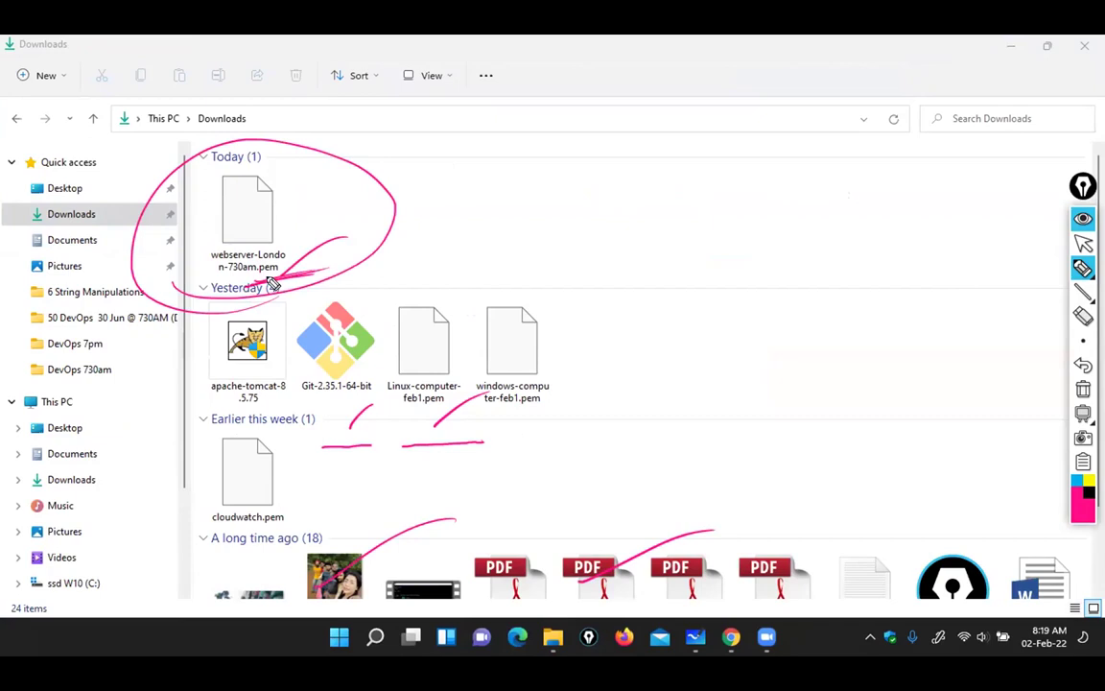
left_click_drag(278, 211, 360, 178)
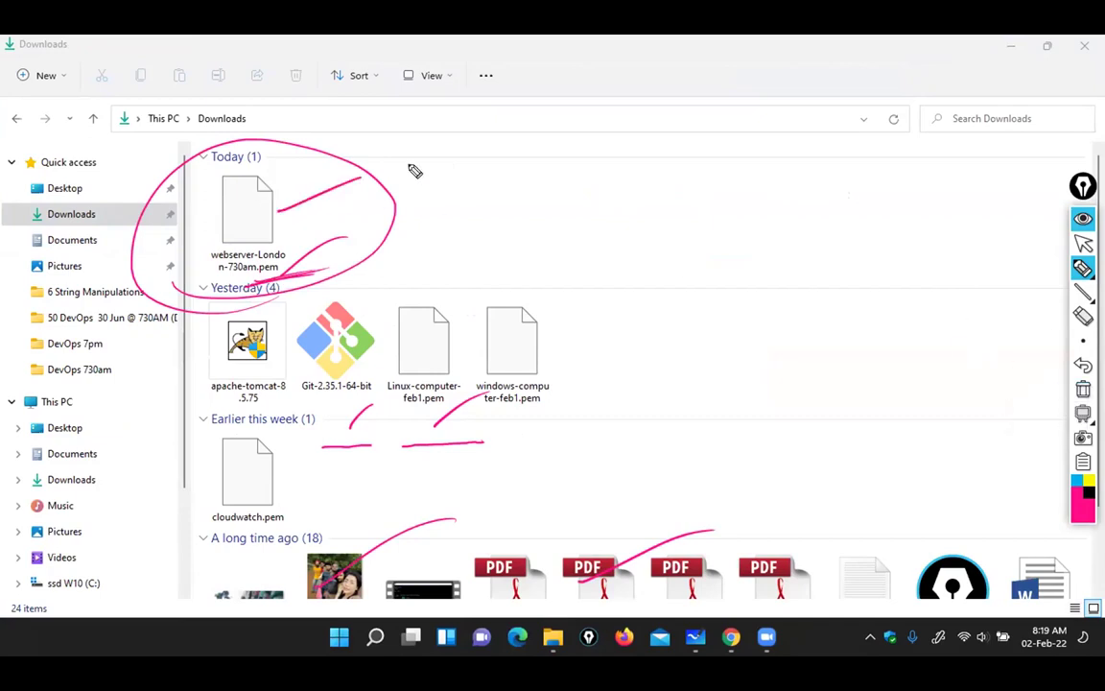
left_click(1083, 389)
left_click(1083, 245)
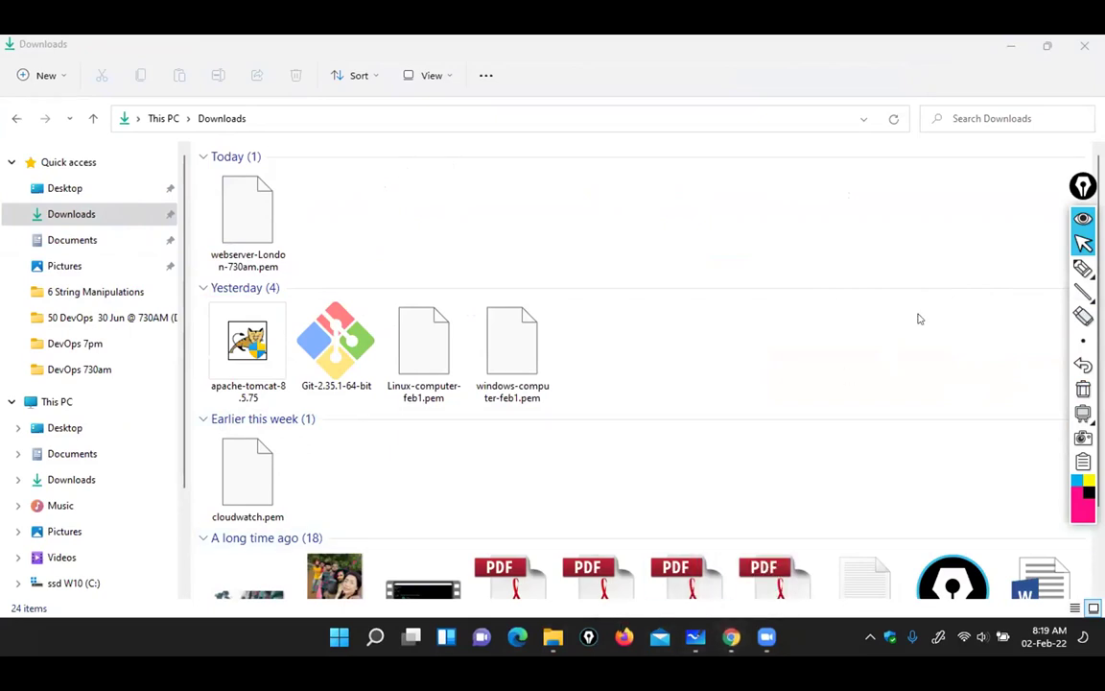
Return to the SSH instructions in Chrome, tick the example command's user name and IP, and underline and circle webserver-London-730am.pem
key("alt+Tab")
left_click(1083, 269)
left_click_drag(333, 430, 390, 403)
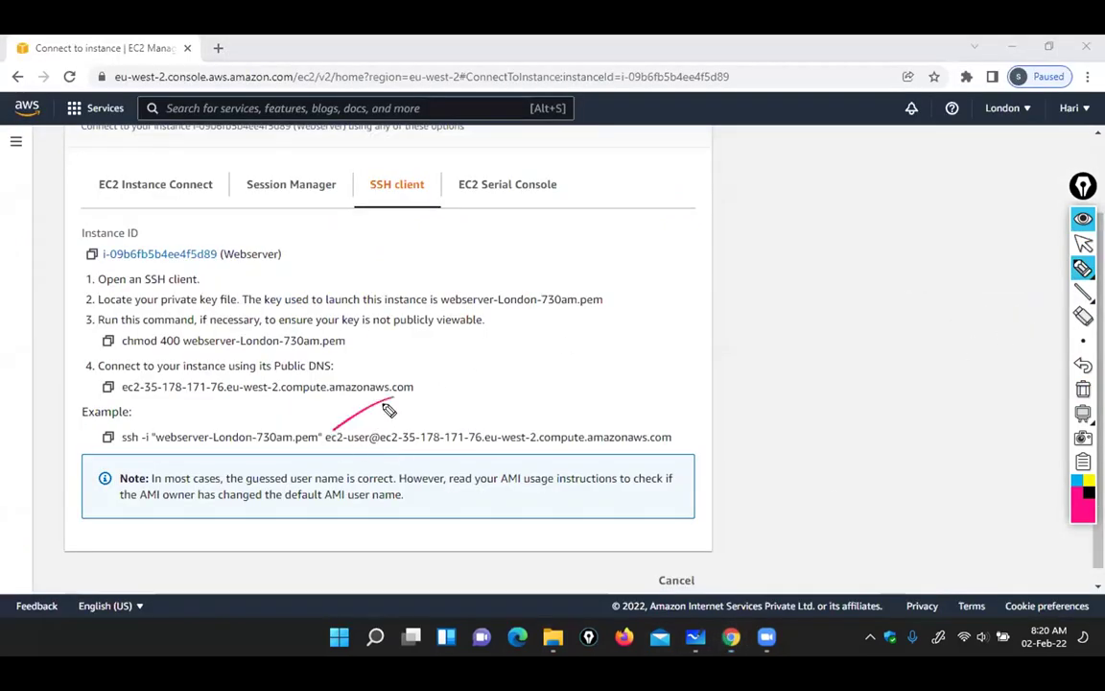
left_click_drag(512, 388, 420, 434)
left_click_drag(152, 445, 321, 443)
mouse_move(211, 422)
left_mouse_down()
mouse_move(236, 404)
mouse_move(278, 411)
left_mouse_up()
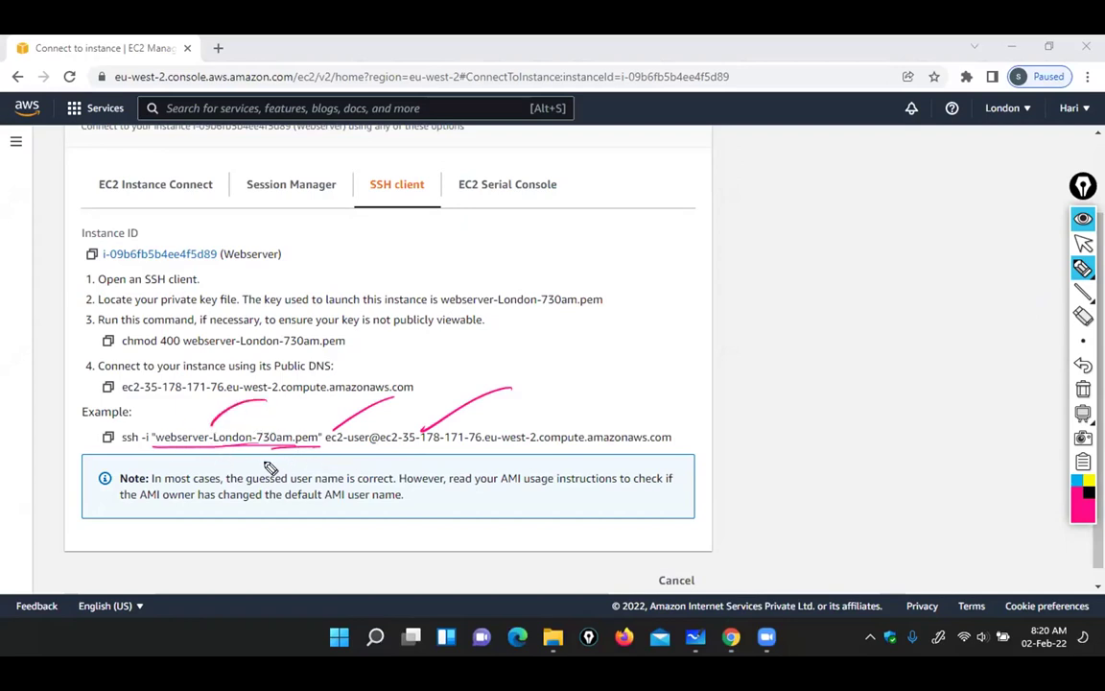
left_click_drag(393, 388, 518, 373)
left_click_drag(144, 442, 276, 422)
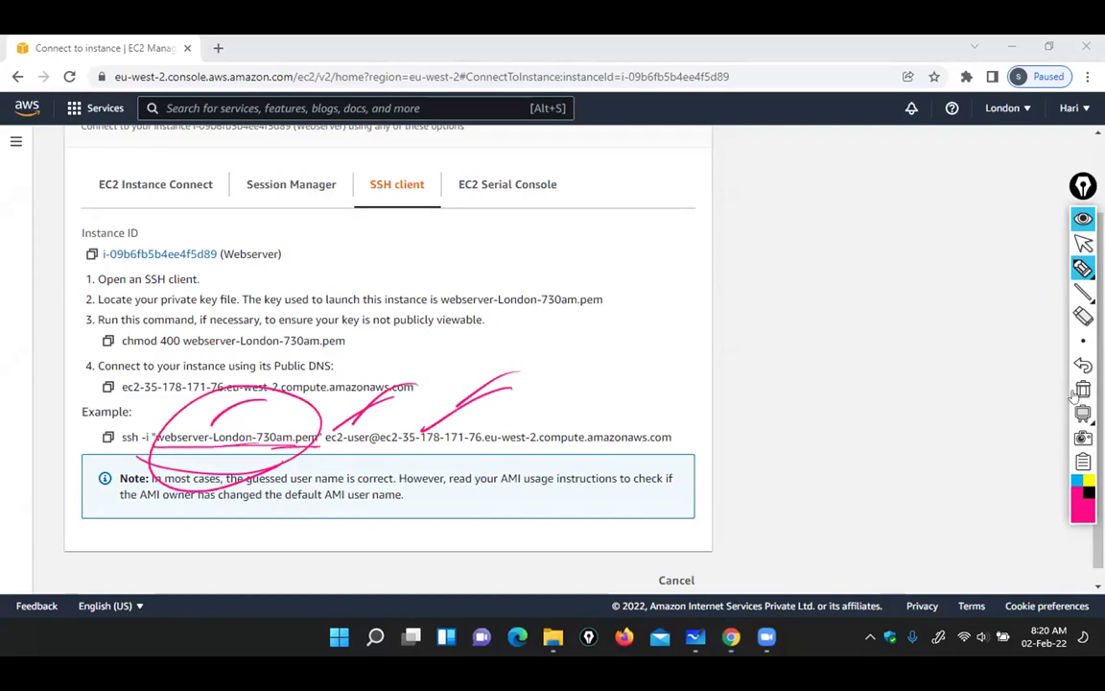
Clear the pen annotations from the SSH instructions and switch to Microsoft Whiteboard
key("ctrl+shift+c")
left_click(1083, 243)
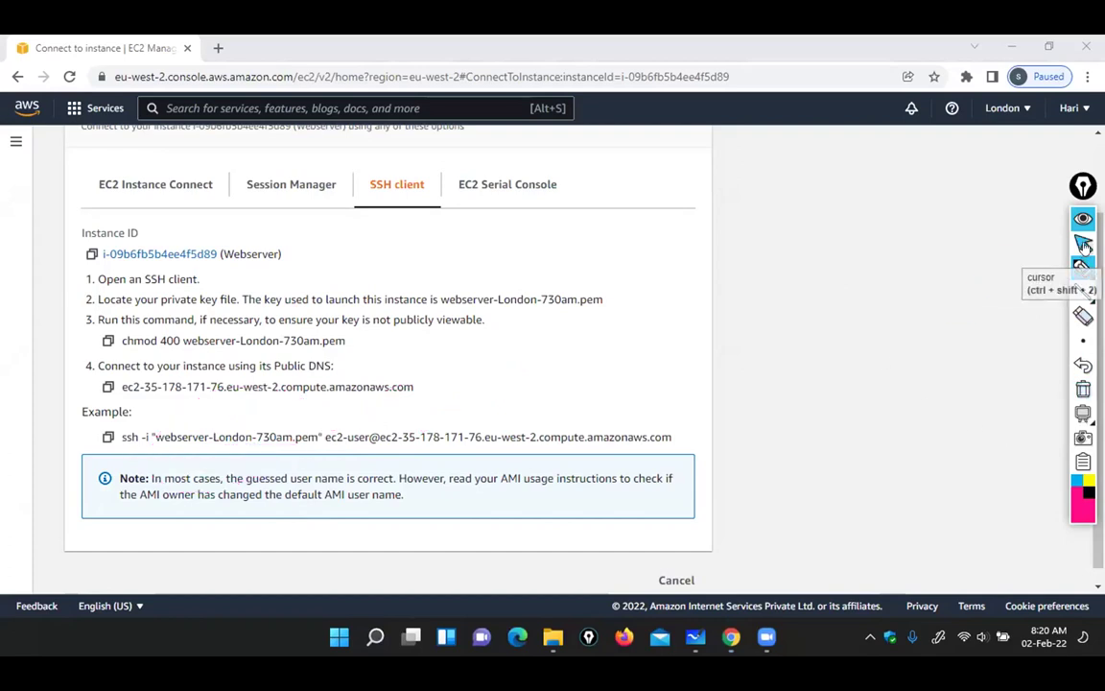
left_click(704, 626)
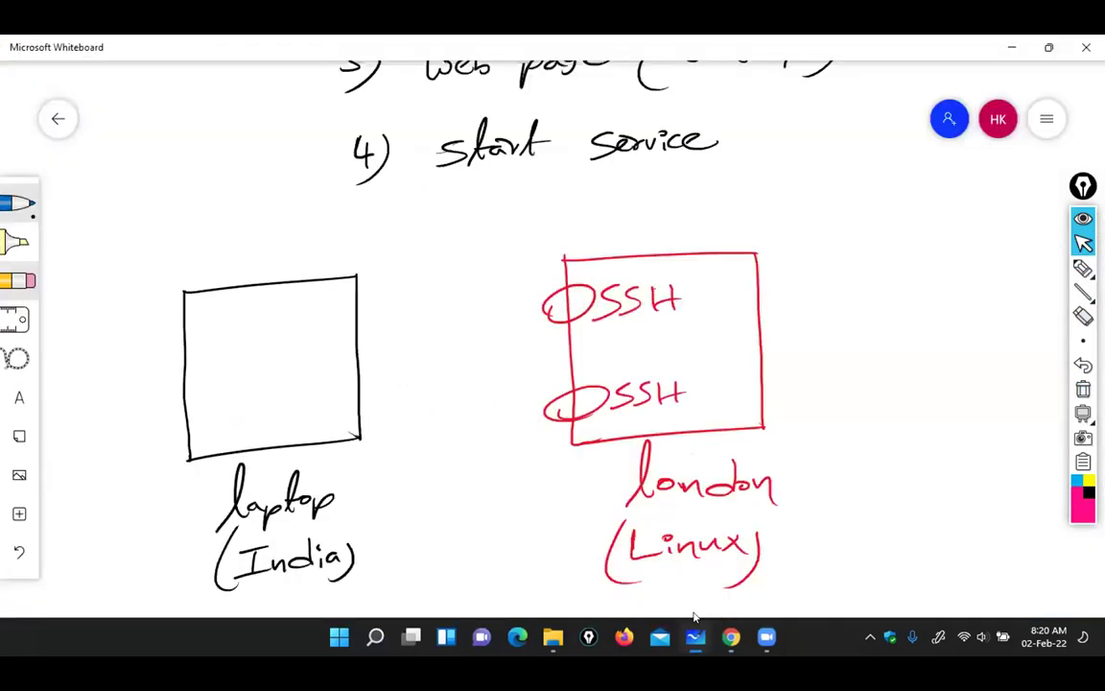
Write the labels Ip, Username and .pem in blue beside the London server box, each with a connecting dash
left_click_drag(755, 286, 828, 271)
left_click_drag(797, 300, 836, 293)
left_click_drag(740, 345, 772, 343)
mouse_move(784, 332)
left_mouse_down()
mouse_move(806, 334)
mouse_move(812, 351)
mouse_move(854, 337)
mouse_move(881, 351)
mouse_move(923, 347)
left_mouse_up()
left_click_drag(925, 344, 940, 339)
left_click_drag(740, 407, 796, 404)
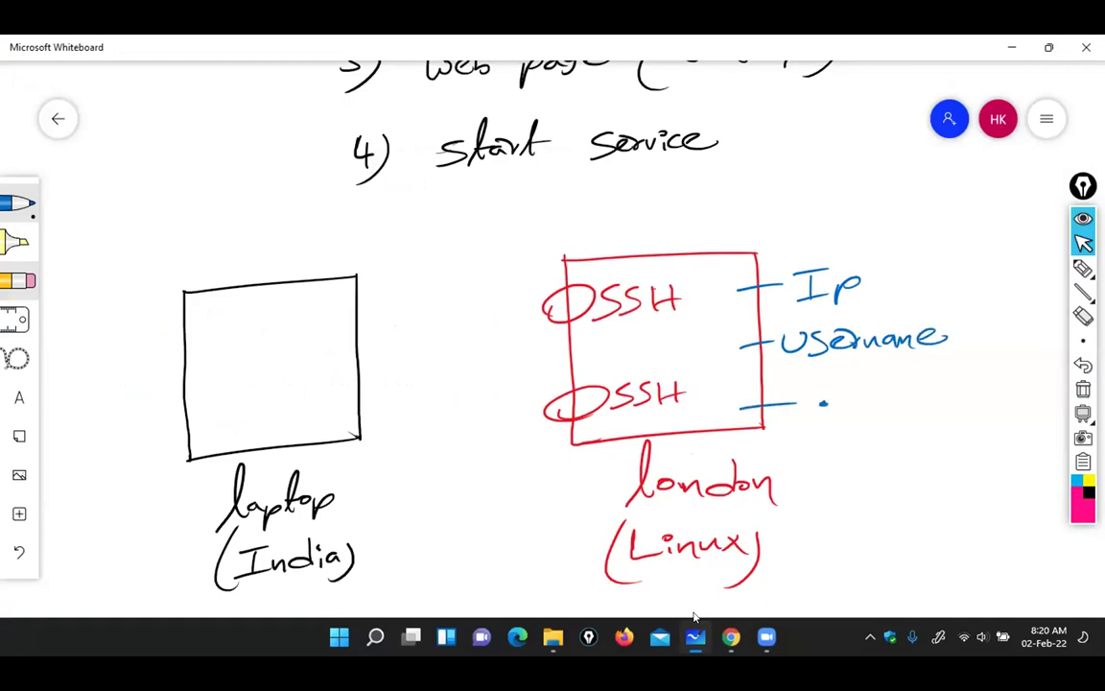
mouse_move(844, 399)
left_mouse_down()
mouse_move(846, 412)
mouse_move(928, 415)
left_mouse_up()
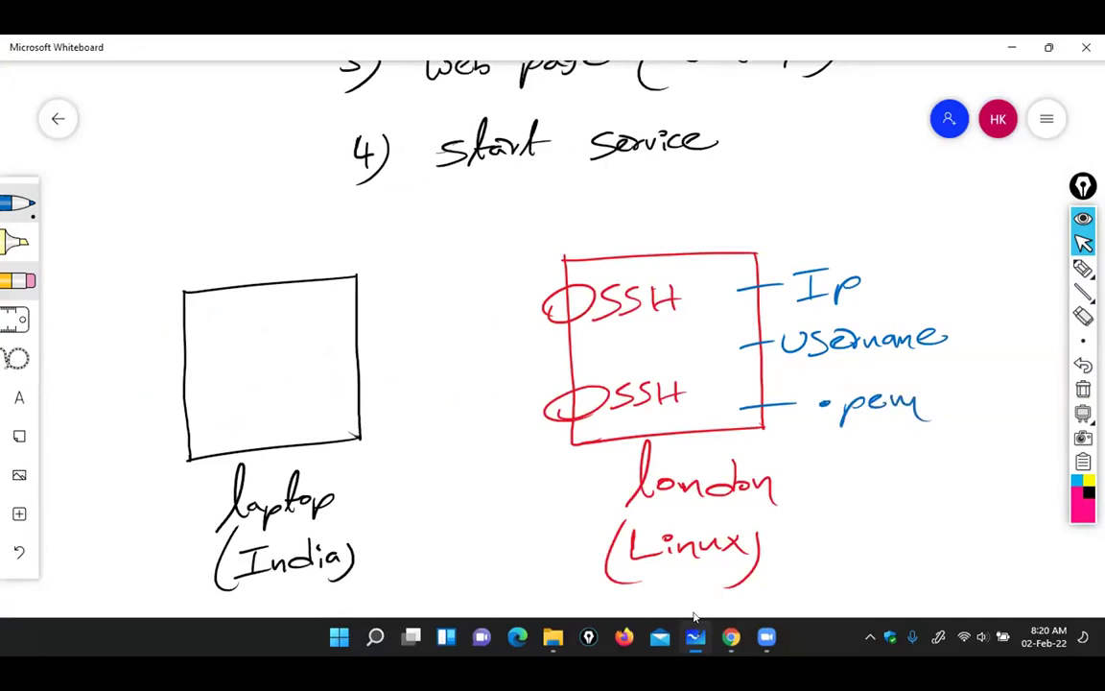
Write the numbered items 1) Ip and 2) Username in blue inside the laptop box
left_click_drag(205, 316, 206, 336)
mouse_move(218, 312)
left_mouse_down()
mouse_move(221, 340)
mouse_move(265, 305)
mouse_move(254, 329)
left_mouse_up()
left_click_drag(242, 330, 282, 325)
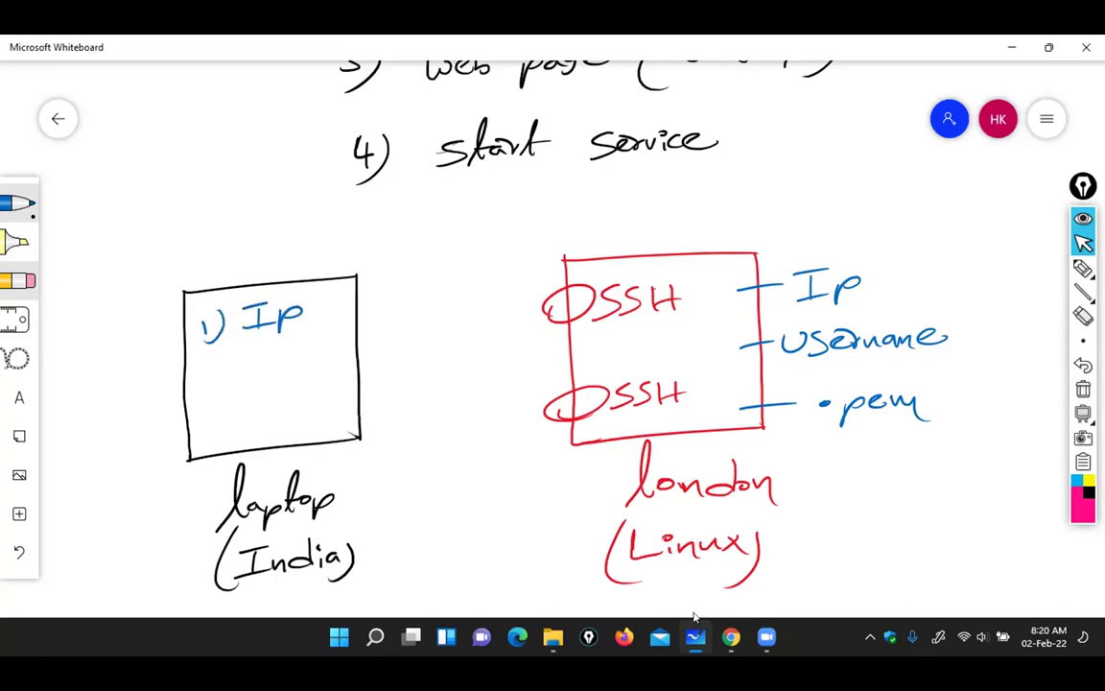
left_click_drag(203, 367, 219, 384)
mouse_move(223, 361)
left_mouse_down()
mouse_move(225, 391)
mouse_move(251, 364)
mouse_move(253, 380)
mouse_move(282, 379)
left_mouse_up()
left_click_drag(286, 374, 363, 370)
left_click_drag(364, 367, 380, 364)
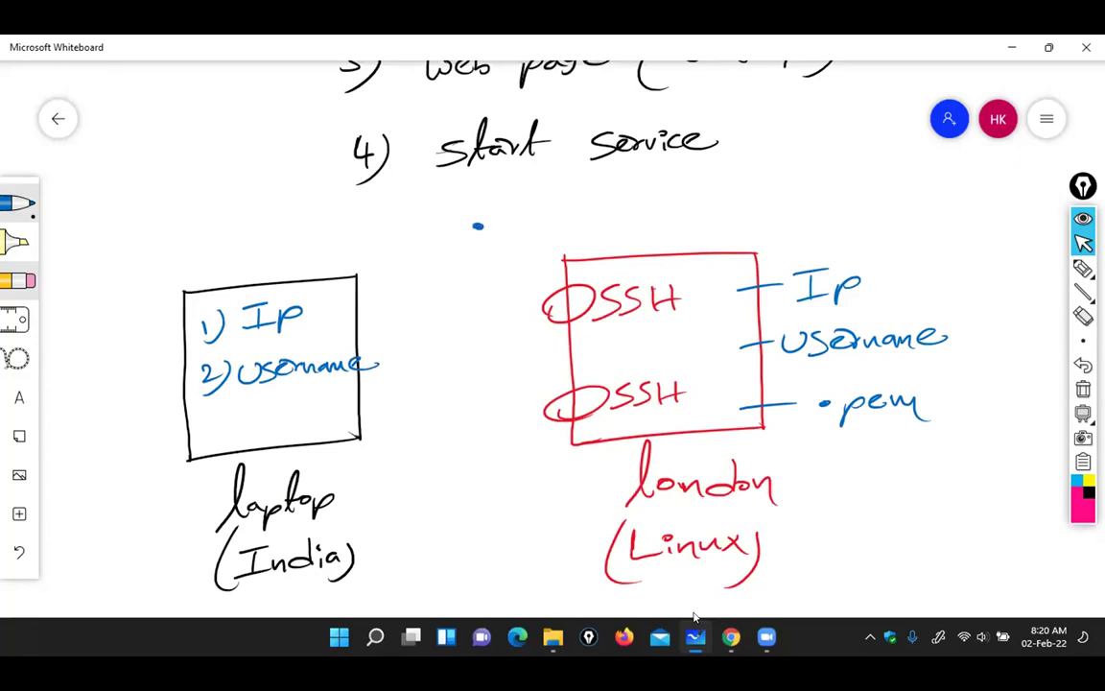
Write and underline .pem above the two boxes, add 3) .ppk inside the laptop box, and join the two with a line
mouse_move(497, 213)
left_mouse_down()
mouse_move(499, 223)
mouse_move(566, 210)
left_mouse_up()
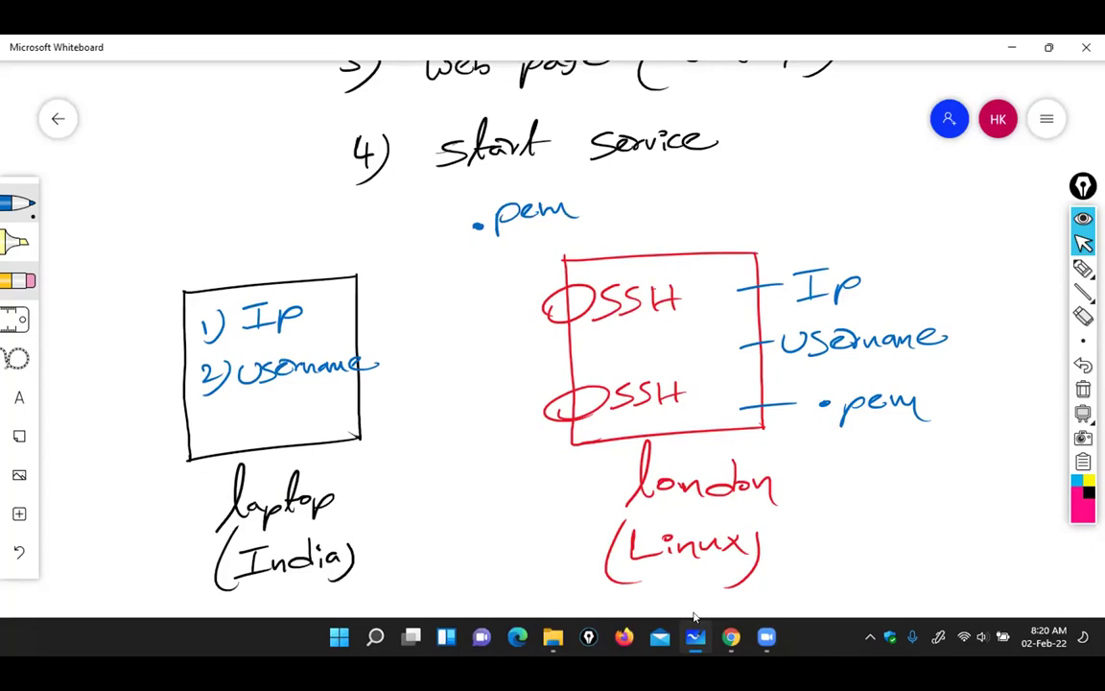
mouse_move(201, 424)
left_mouse_down()
mouse_move(204, 444)
mouse_move(224, 445)
left_mouse_up()
left_click_drag(483, 248, 581, 219)
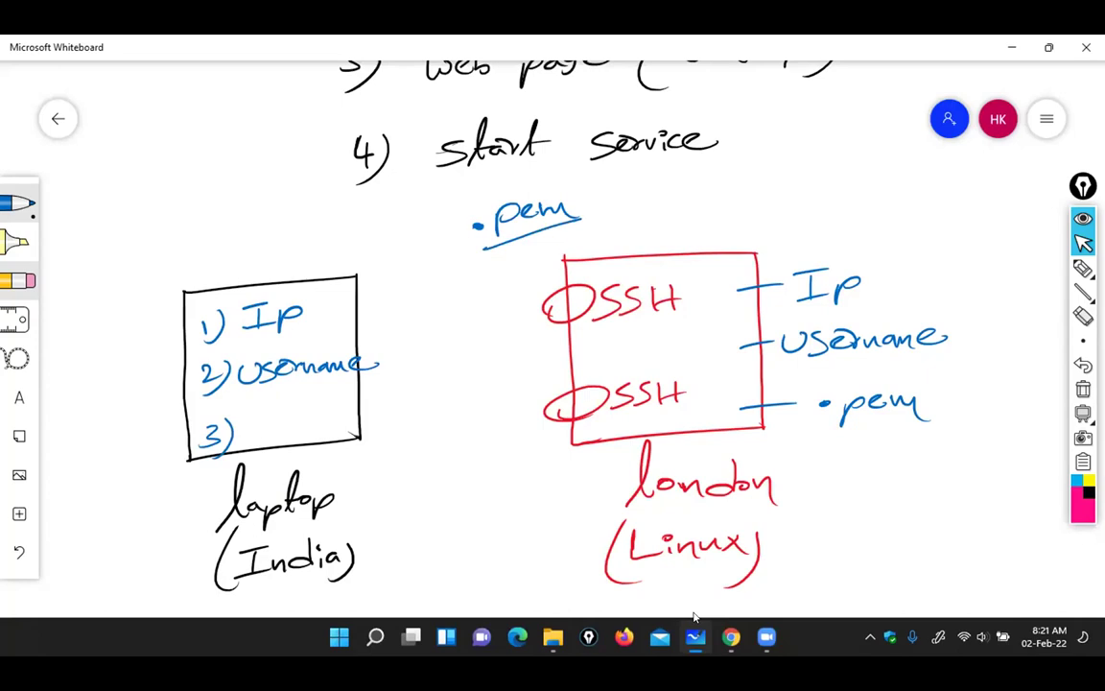
left_click_drag(266, 420, 267, 433)
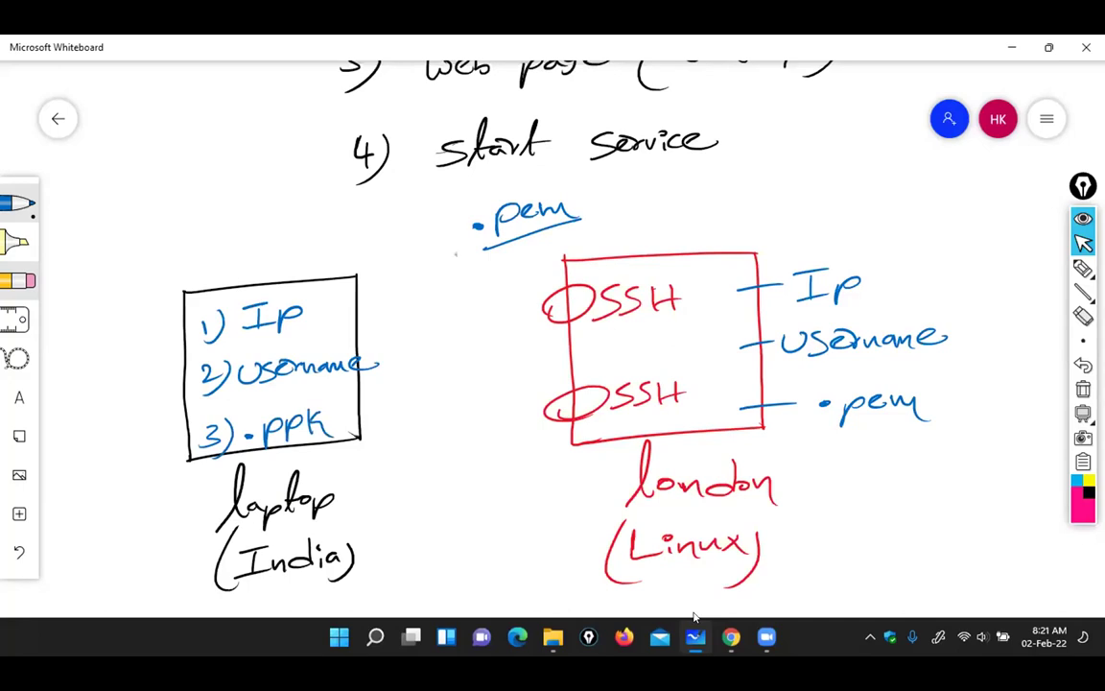
left_click_drag(453, 252, 344, 401)
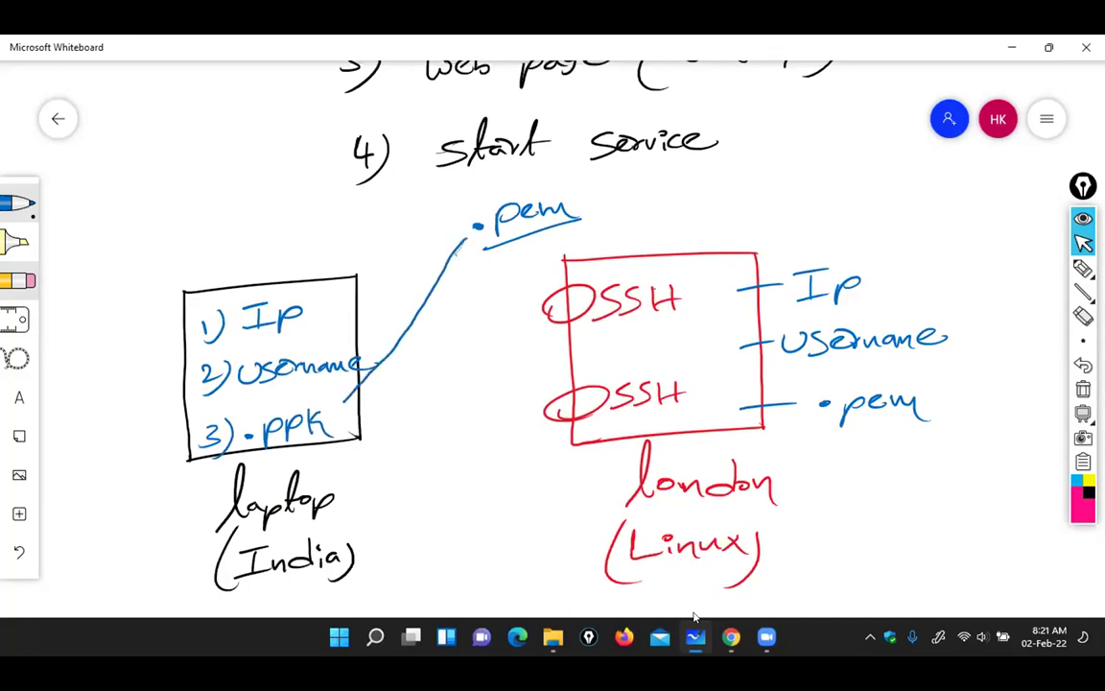
Write puttygen in green across the line joining .pem and .ppk
left_click(18, 202)
left_click(213, 280)
mouse_move(397, 298)
left_mouse_down()
mouse_move(388, 320)
mouse_move(457, 301)
mouse_move(467, 323)
mouse_move(503, 303)
left_mouse_up()
left_click(18, 551)
left_click_drag(505, 305, 516, 302)
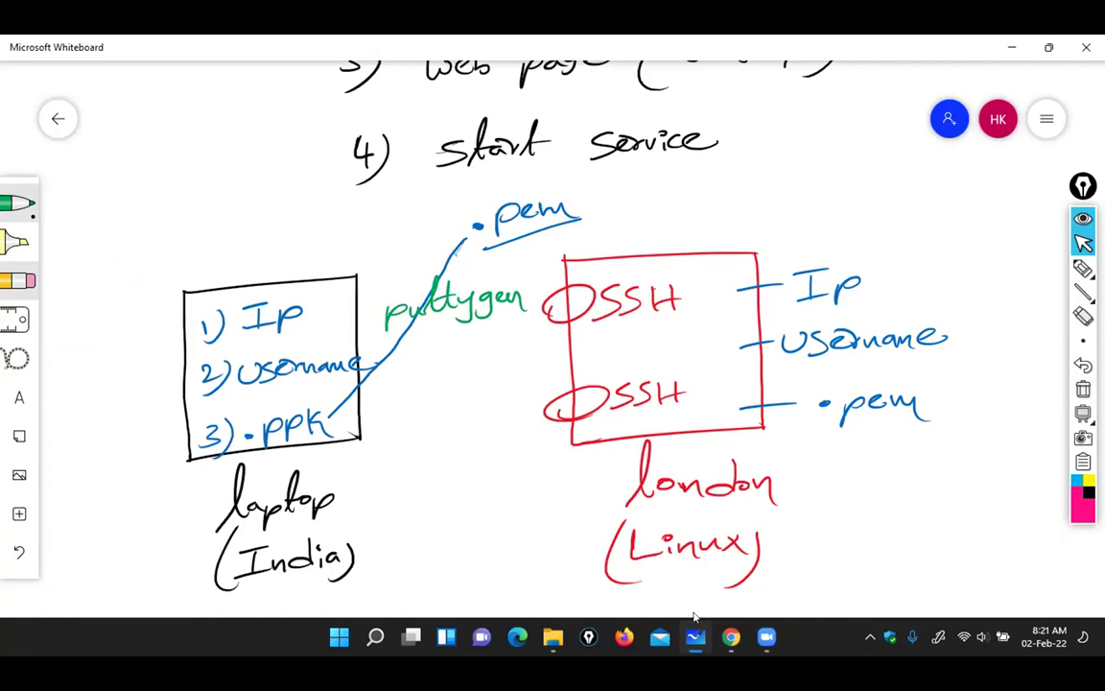
Write put and but with the annotation pen, double-underline put, and clear the annotations
left_click(1083, 269)
mouse_move(823, 185)
left_mouse_down()
mouse_move(854, 191)
mouse_move(881, 176)
left_mouse_up()
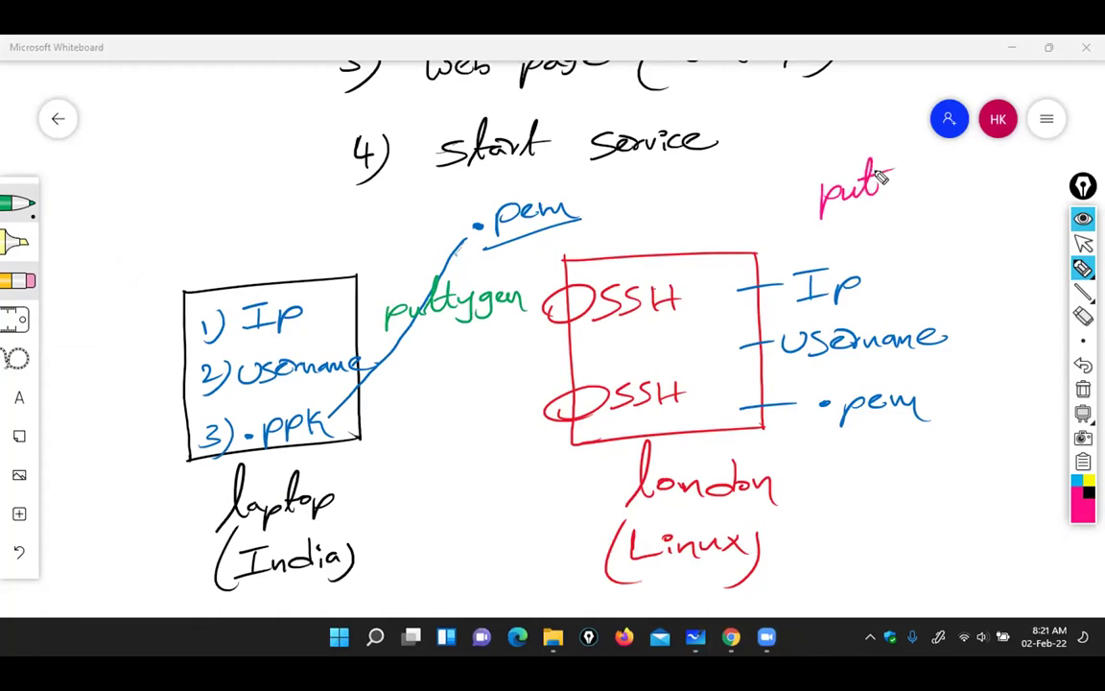
left_click_drag(810, 227, 912, 218)
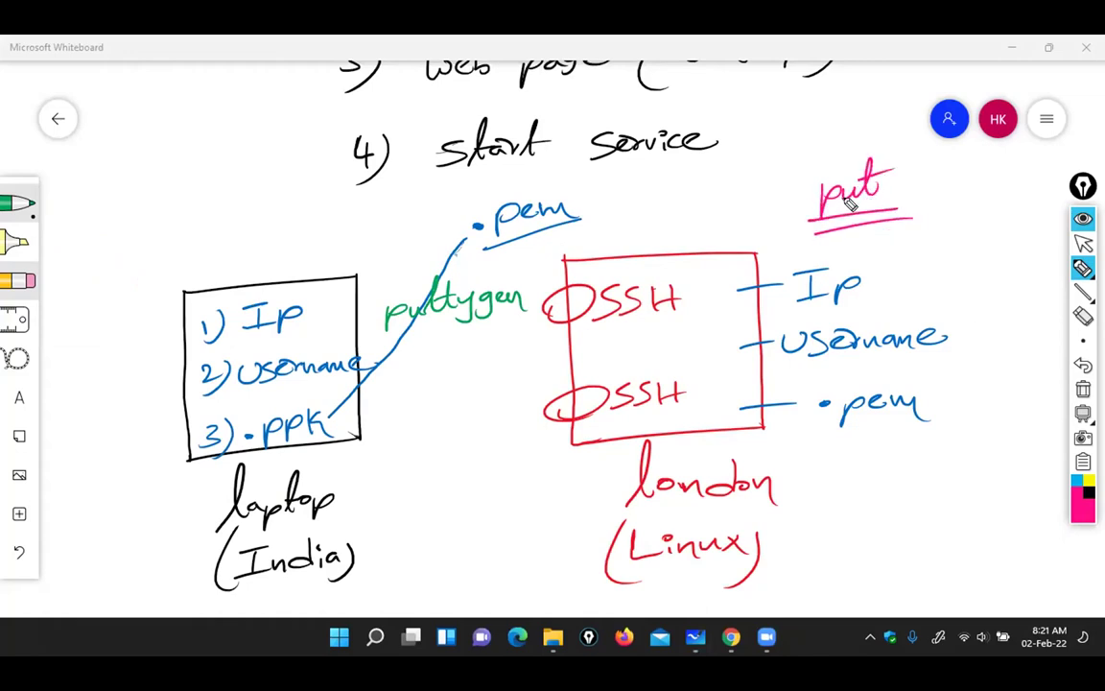
mouse_move(915, 235)
left_mouse_down()
mouse_move(928, 261)
mouse_move(975, 261)
mouse_move(988, 239)
left_mouse_up()
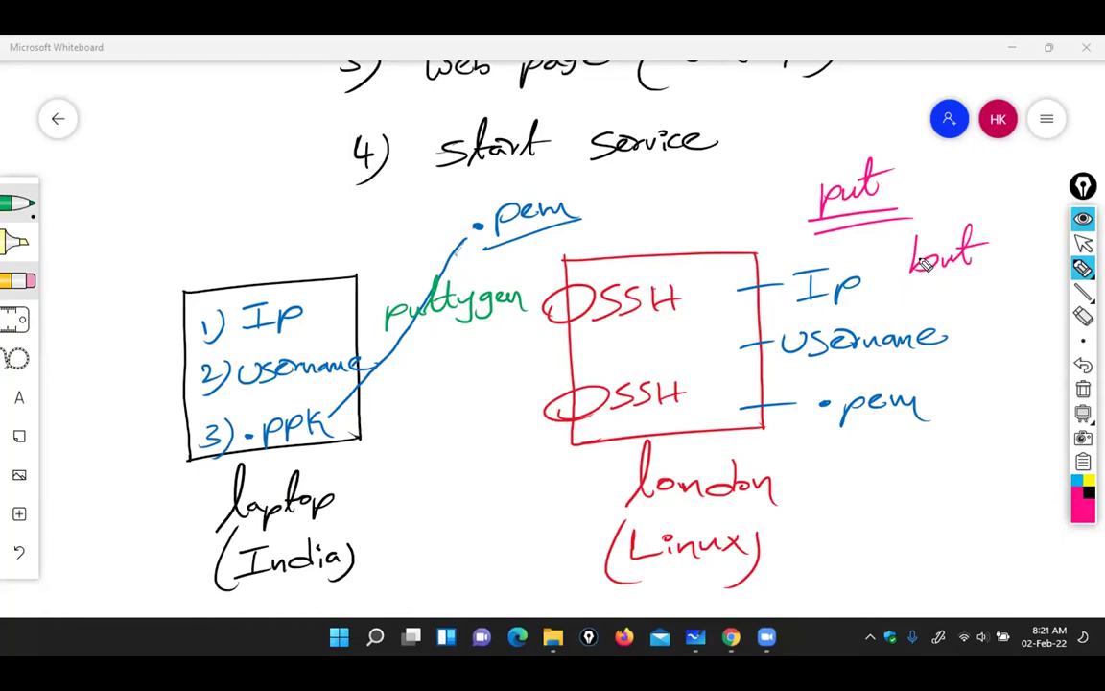
left_click(1083, 388)
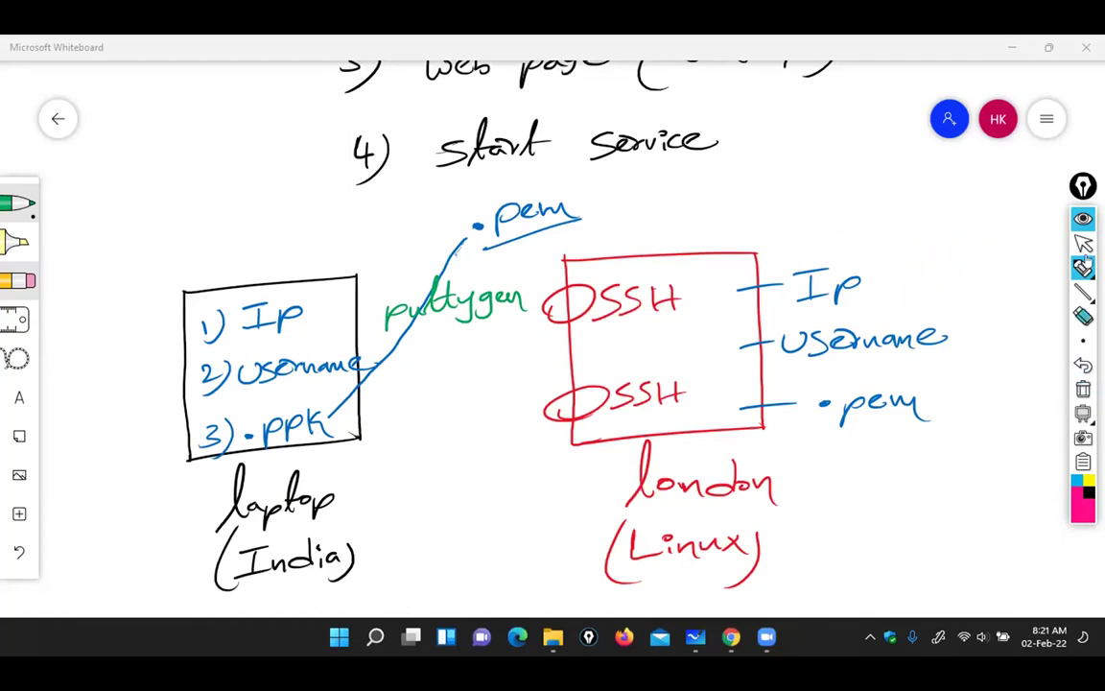
left_click(1083, 243)
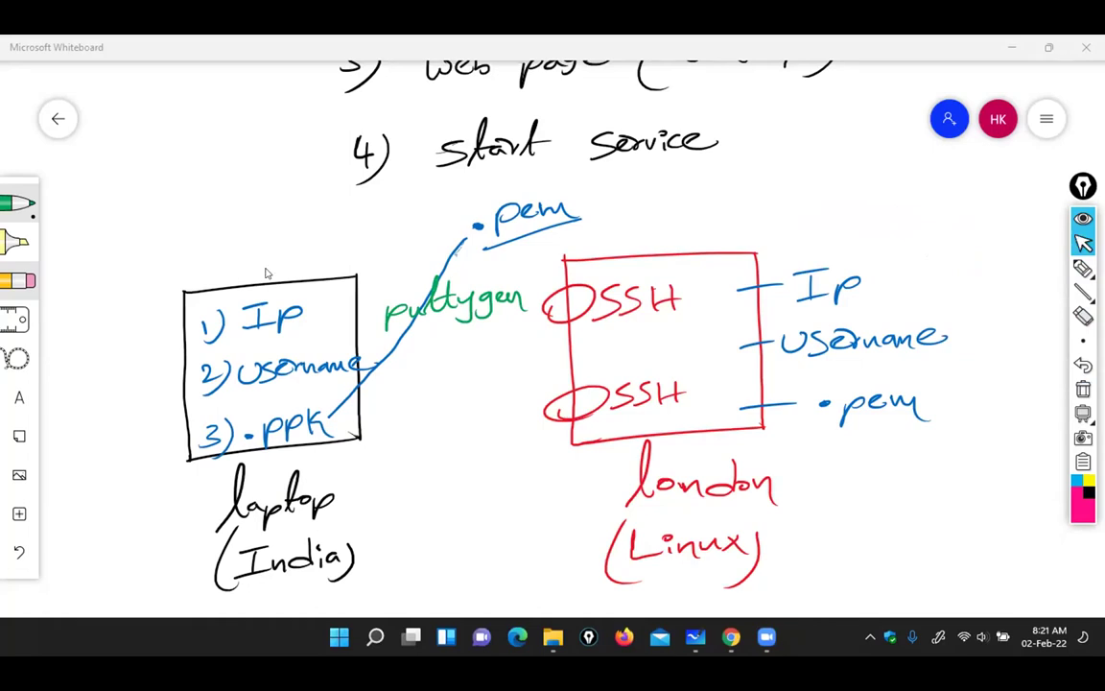
Circle puttygen in green and tick puttygen, .pem and .ppk
left_click(17, 202)
mouse_move(381, 329)
left_mouse_down()
mouse_move(500, 326)
mouse_move(531, 290)
mouse_move(451, 274)
mouse_move(383, 316)
left_mouse_up()
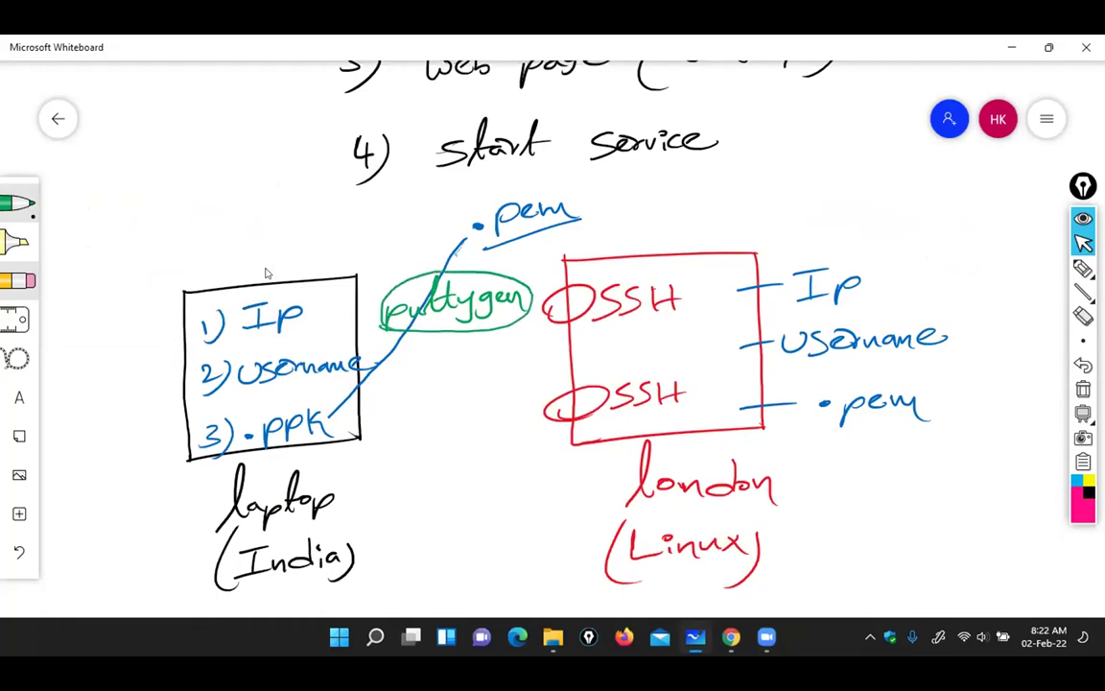
left_click_drag(491, 271, 523, 261)
left_click_drag(570, 207, 622, 185)
left_click_drag(333, 429, 395, 403)
Draw a red arrow pointing up from the laptop box, and write and tick putty above it
left_click(17, 203)
left_click(174, 199)
mouse_move(245, 251)
left_mouse_down()
mouse_move(251, 286)
mouse_move(260, 258)
left_mouse_up()
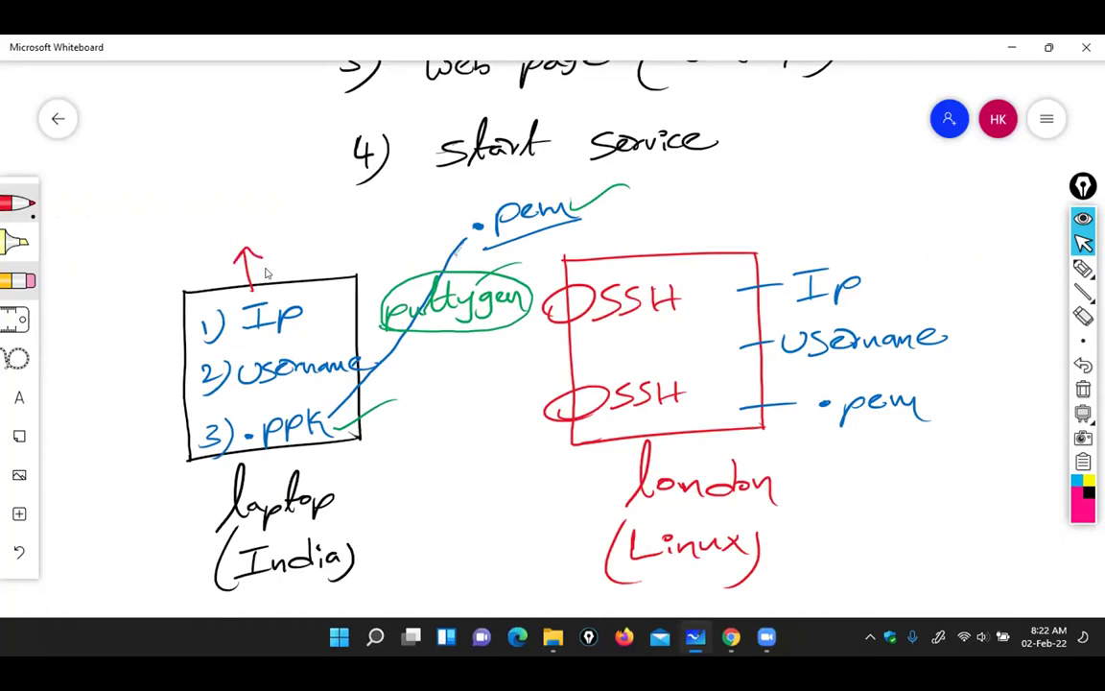
mouse_move(140, 204)
left_mouse_down()
mouse_move(144, 222)
mouse_move(197, 196)
mouse_move(196, 224)
left_mouse_up()
left_click_drag(224, 179, 270, 162)
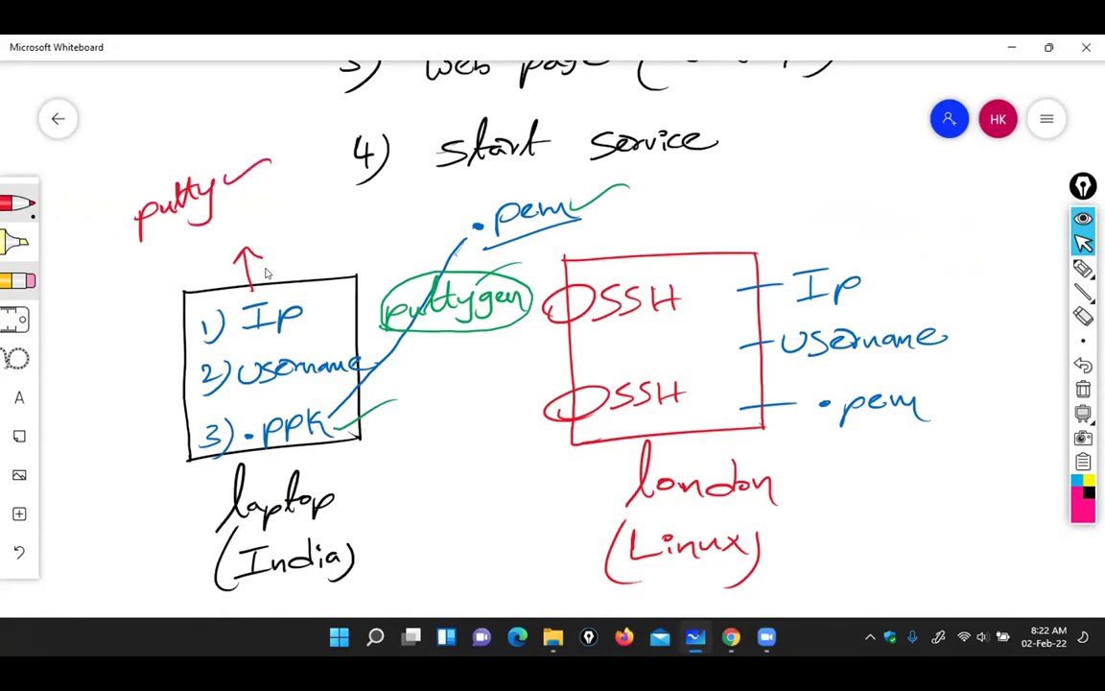
Tick the three numbered laptop items and puttygen in red, and underline putty and puttygen
left_click_drag(162, 334, 230, 299)
left_click_drag(163, 393, 233, 356)
left_click_drag(159, 458, 227, 422)
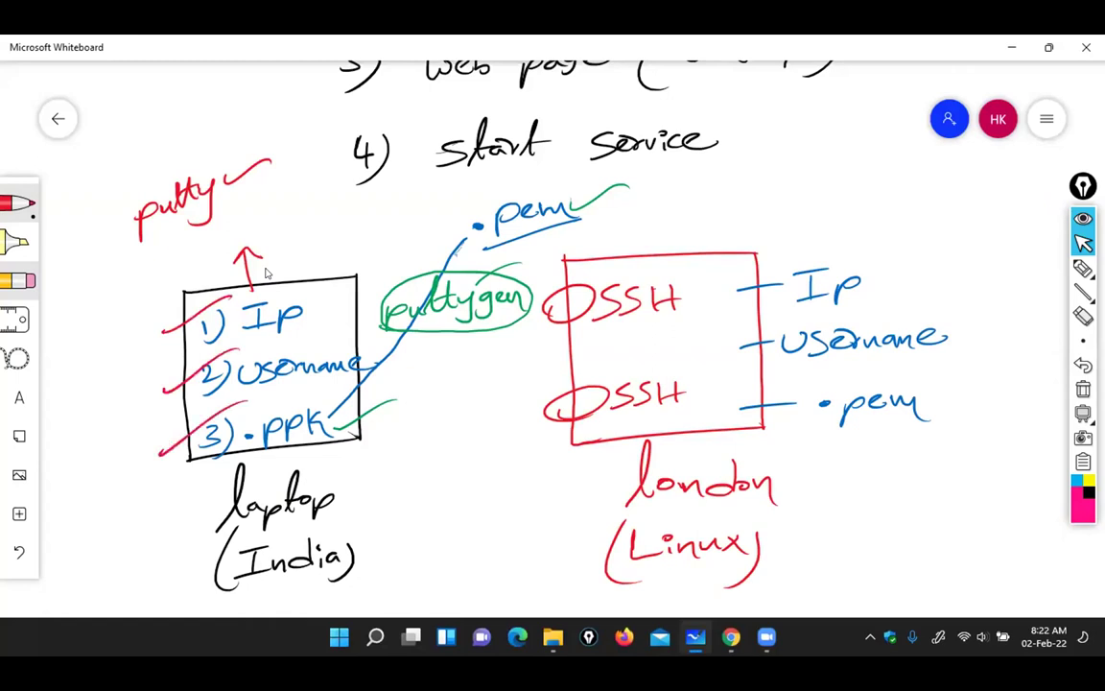
left_click_drag(516, 279, 551, 262)
left_click_drag(132, 257, 252, 226)
left_click_drag(395, 353, 508, 333)
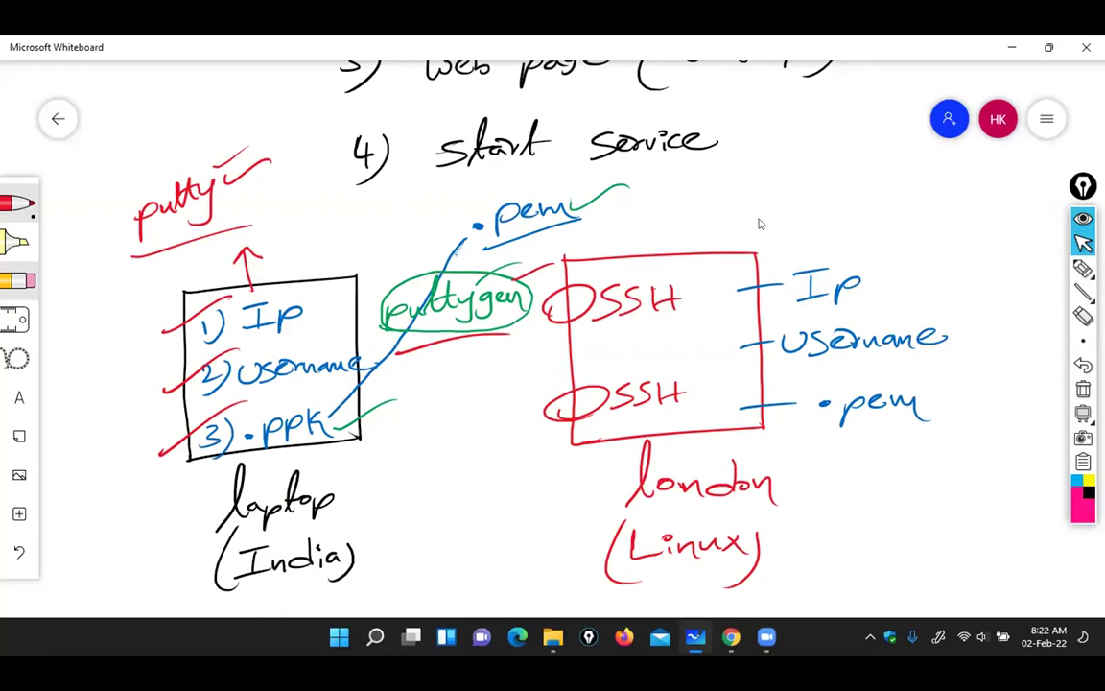
Collapse the annotation toolbar, then switch to Chrome and open google.com in a new tab, declining the security recommendation
left_click(1082, 219)
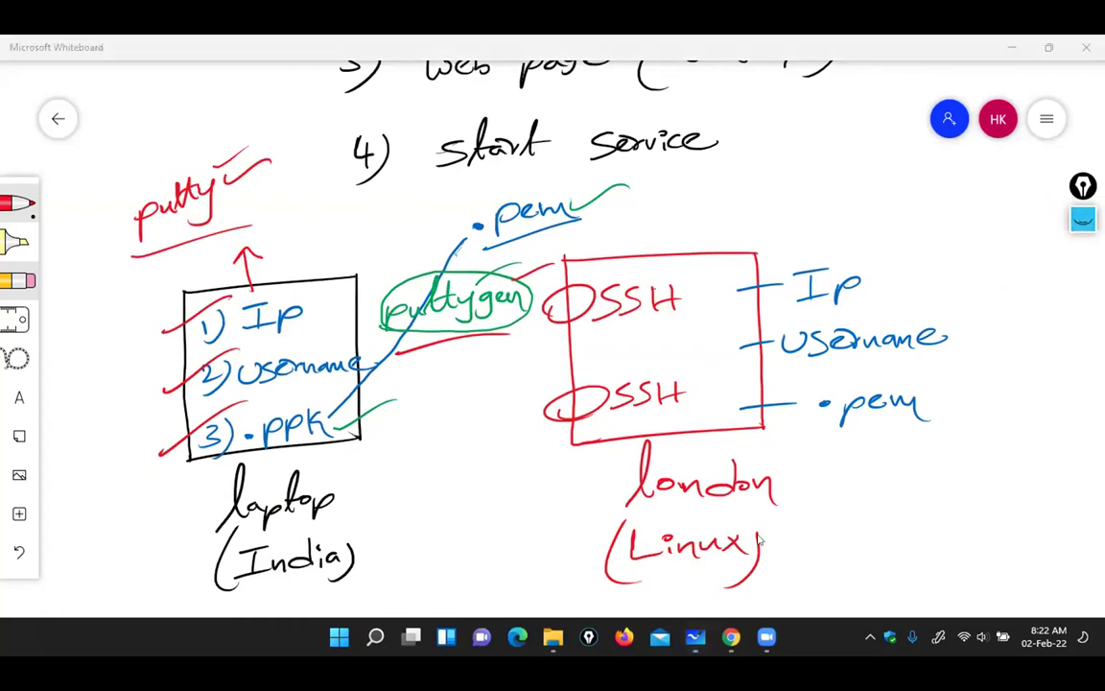
left_click(730, 638)
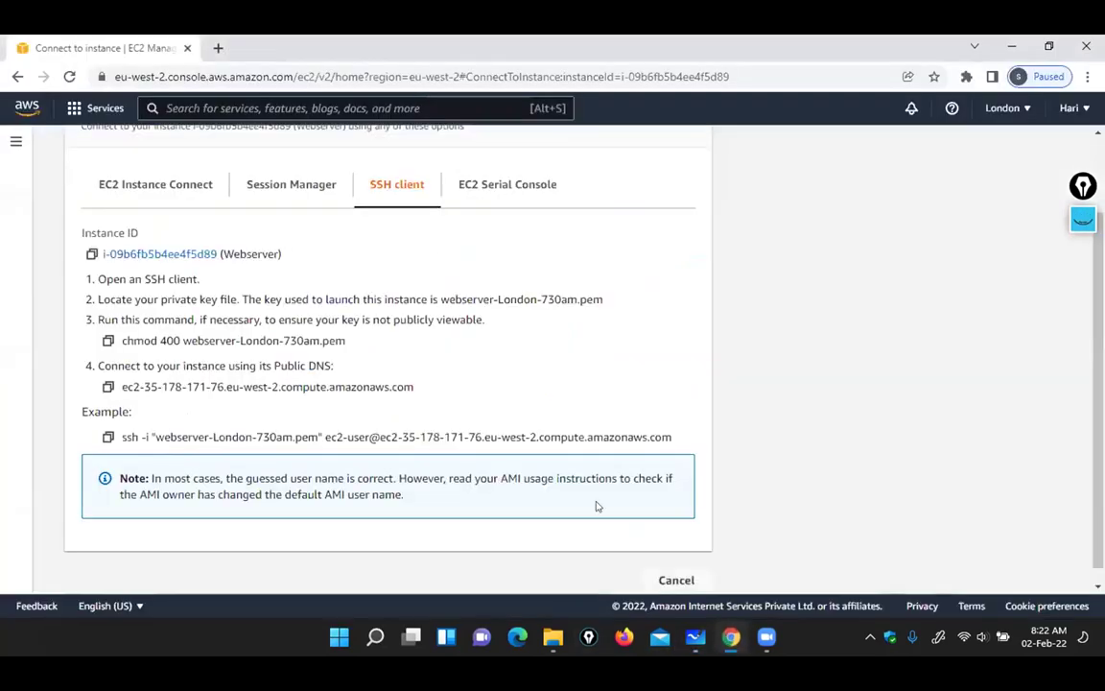
left_click(219, 48)
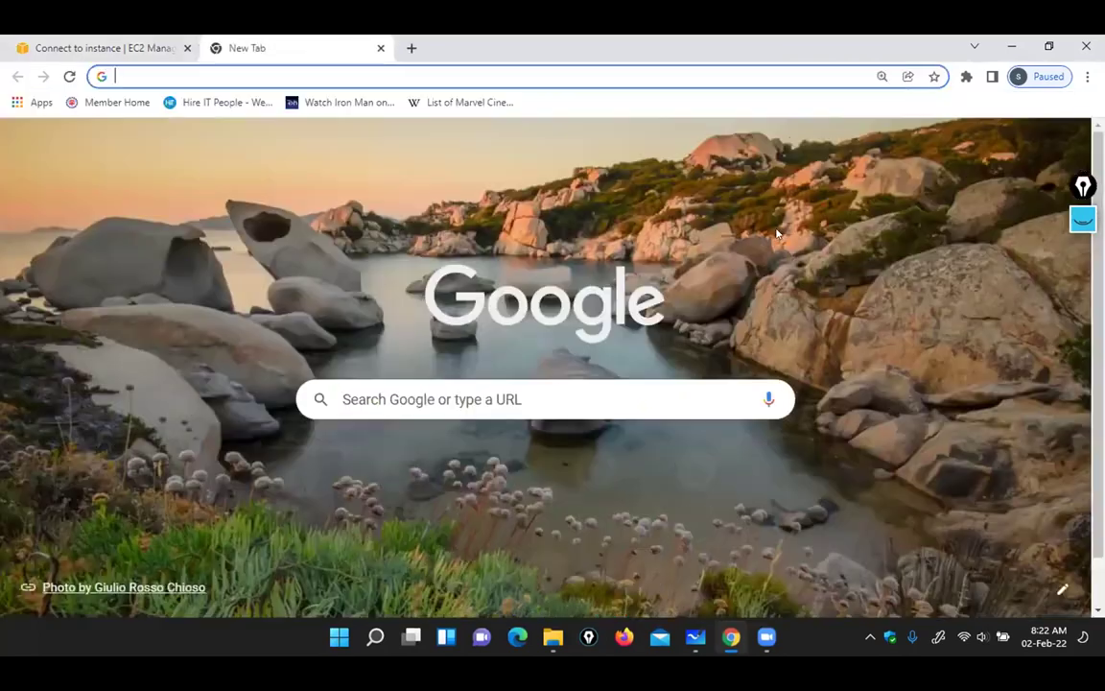
type("g")
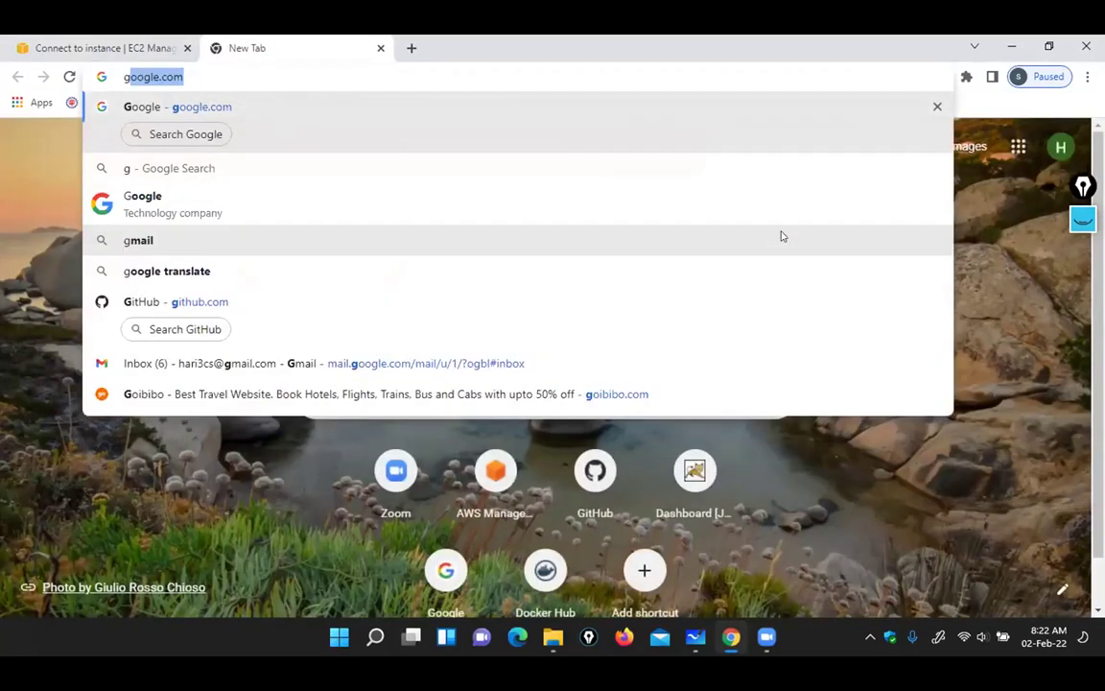
key("Return")
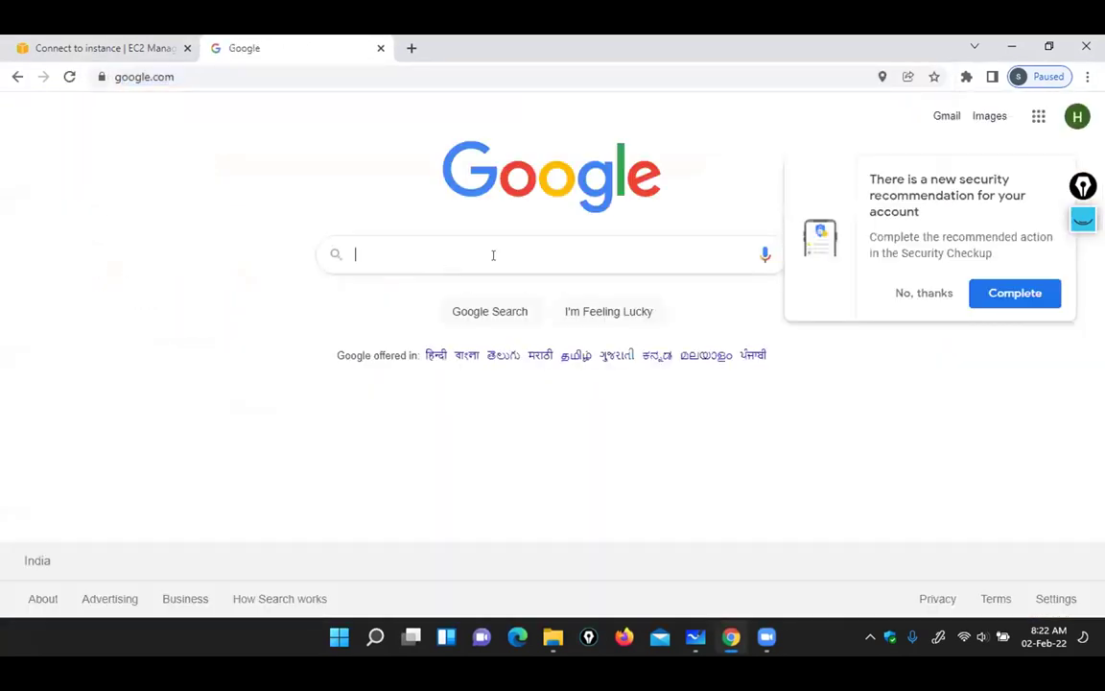
left_click(919, 293)
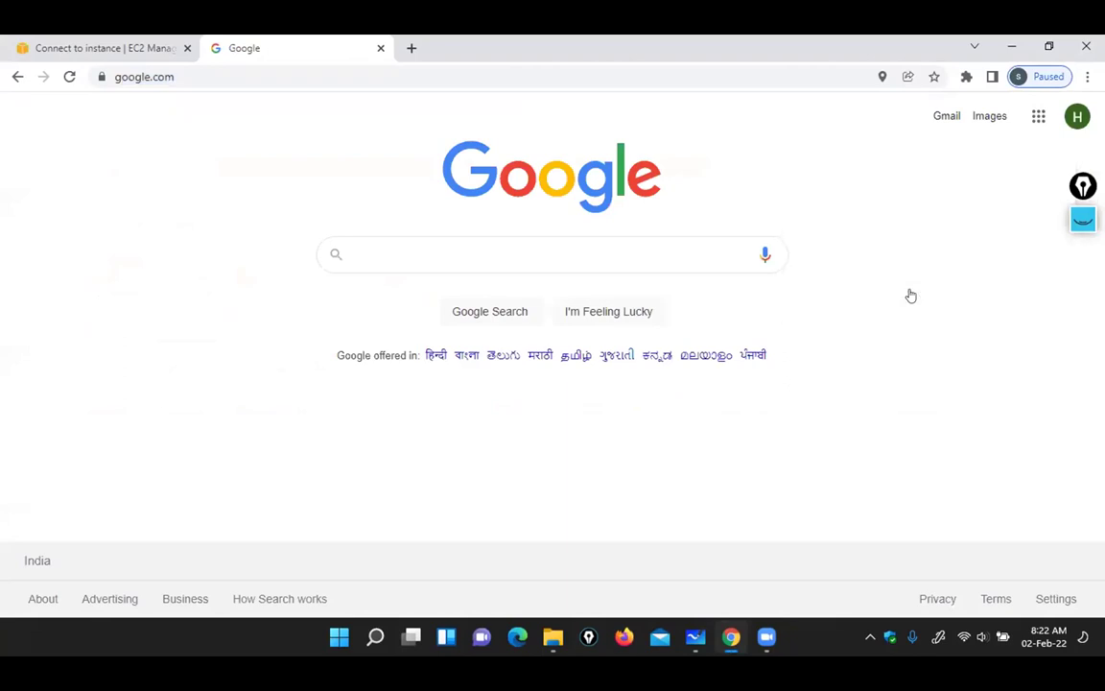
Search Google for putty and puttygen
left_click(607, 243)
type("p")
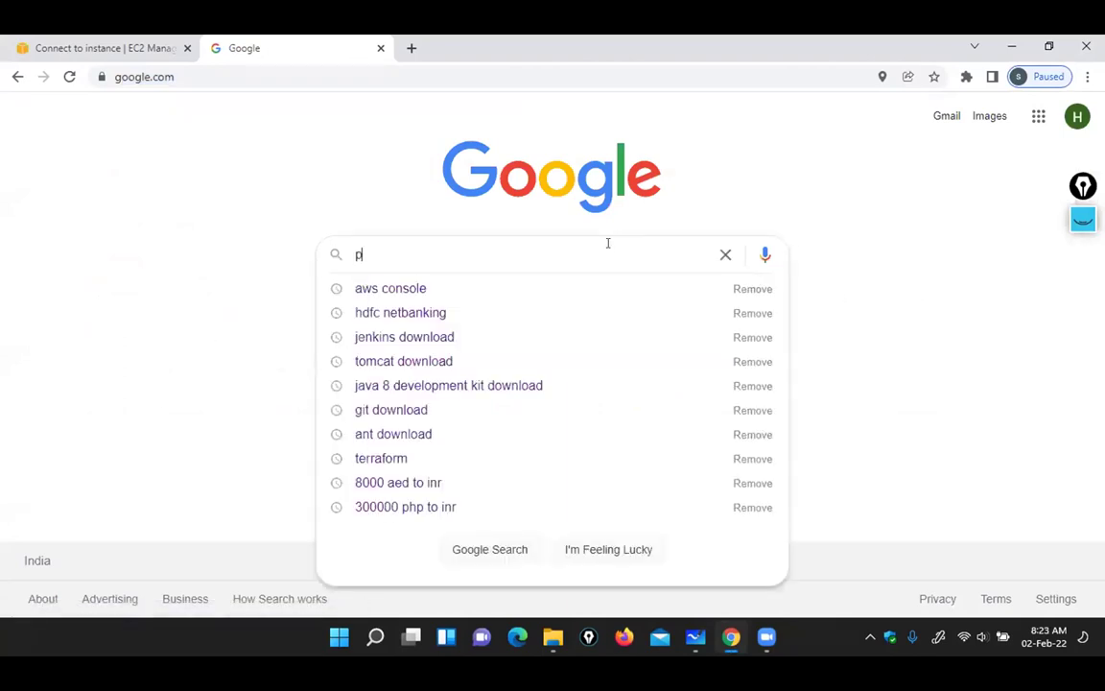
type("utty")
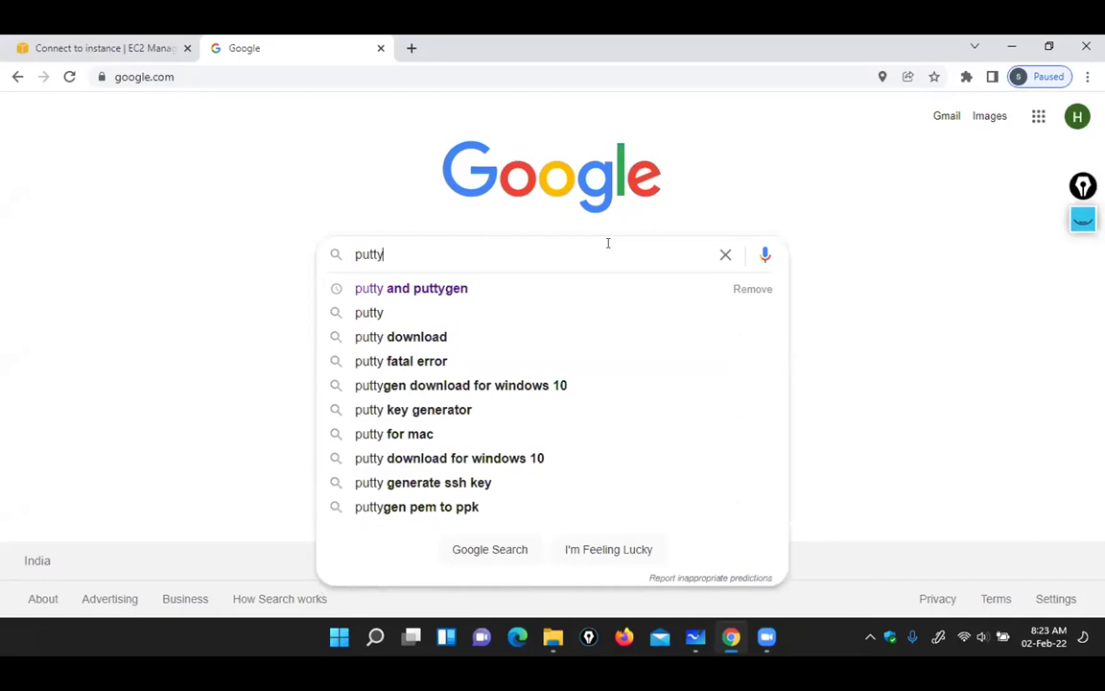
type(" and pu")
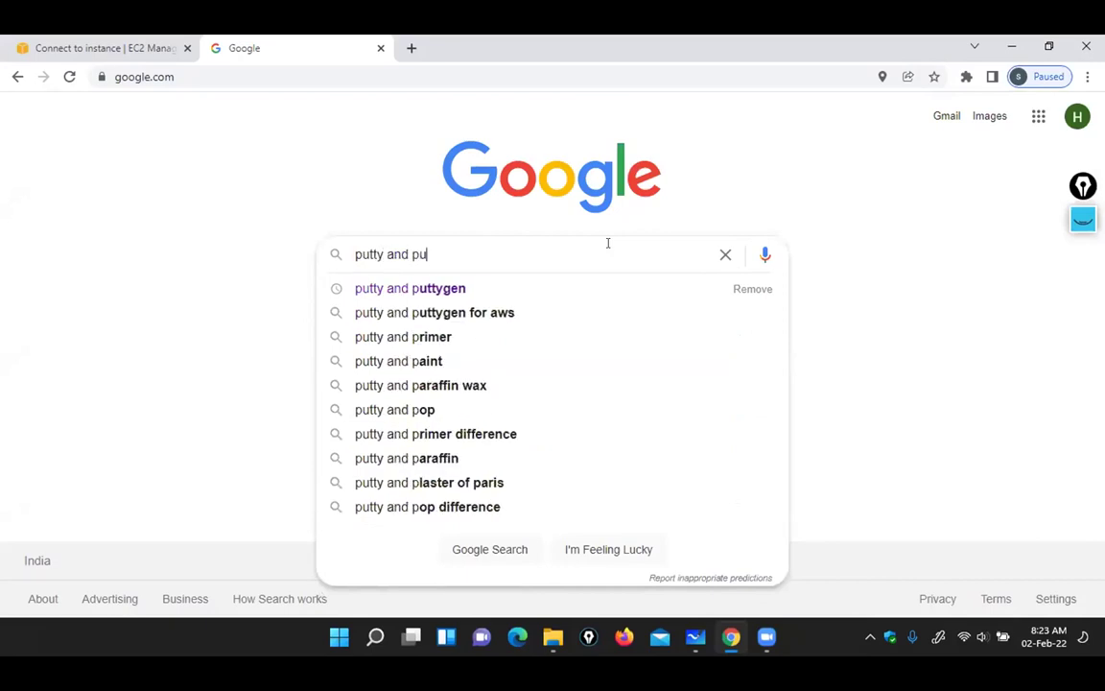
type("ttygen")
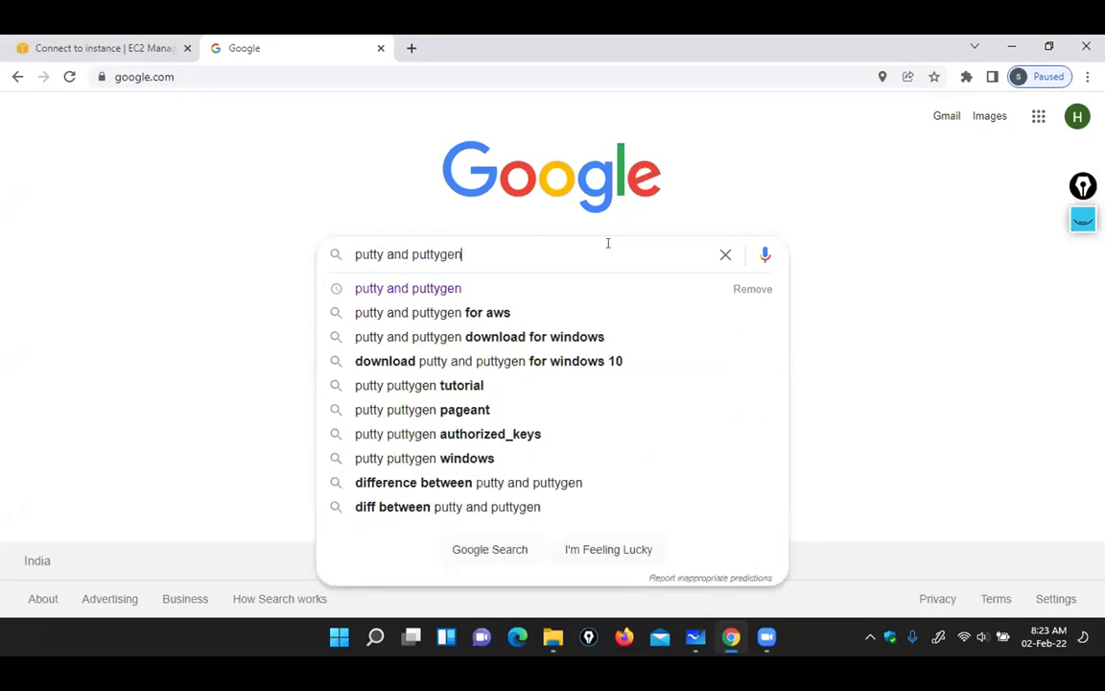
key("Return")
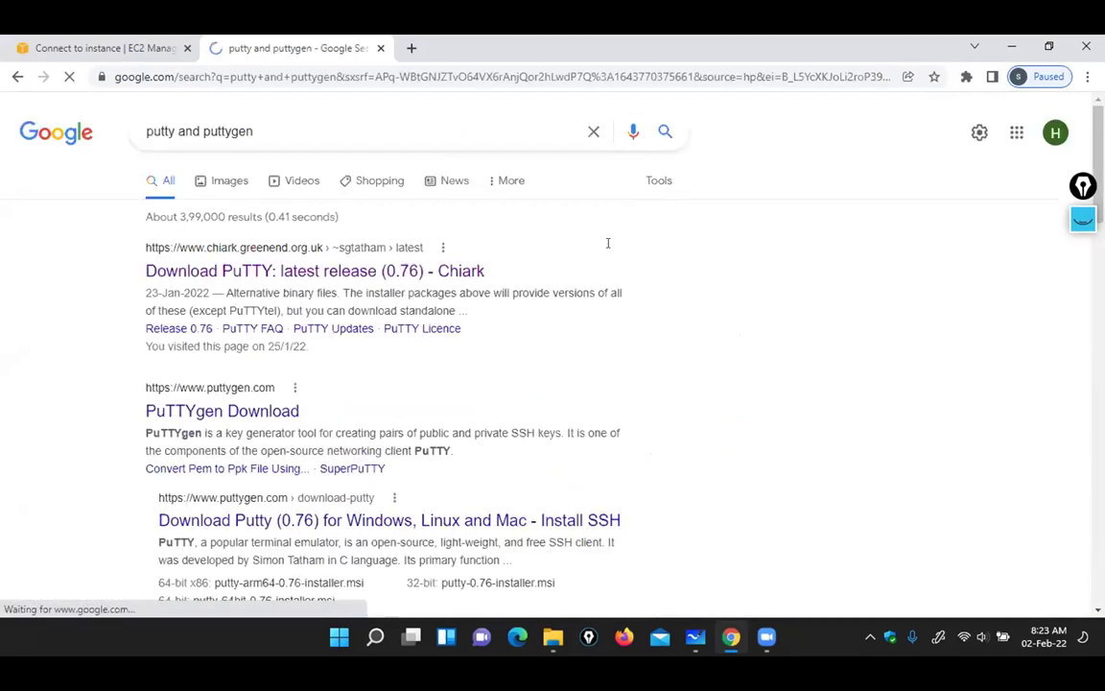
Check the Downloads folder in File Explorer, then return to Chrome and open the Chiark result Download PuTTY: latest release (0.76)
left_click(553, 638)
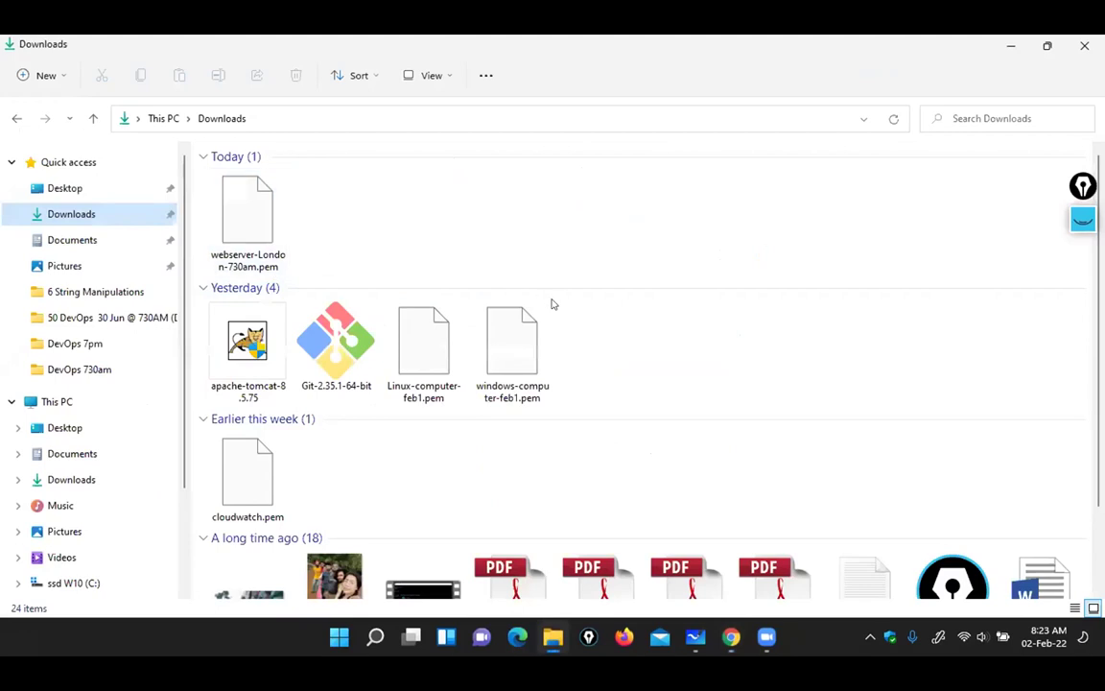
left_click(729, 650)
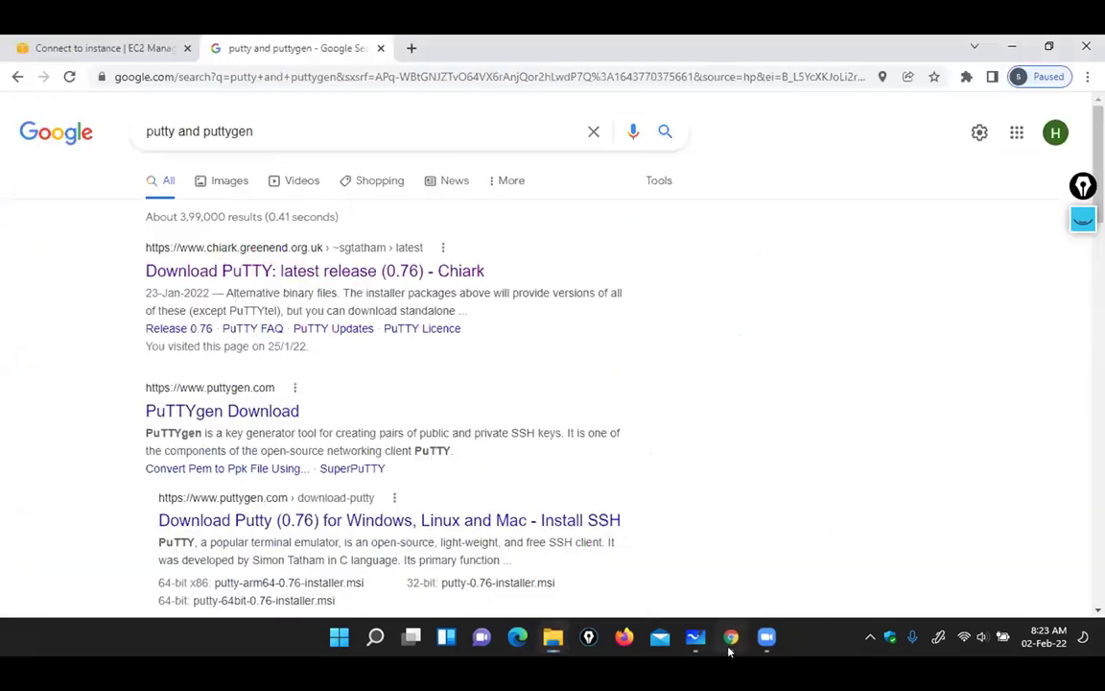
left_click(198, 253)
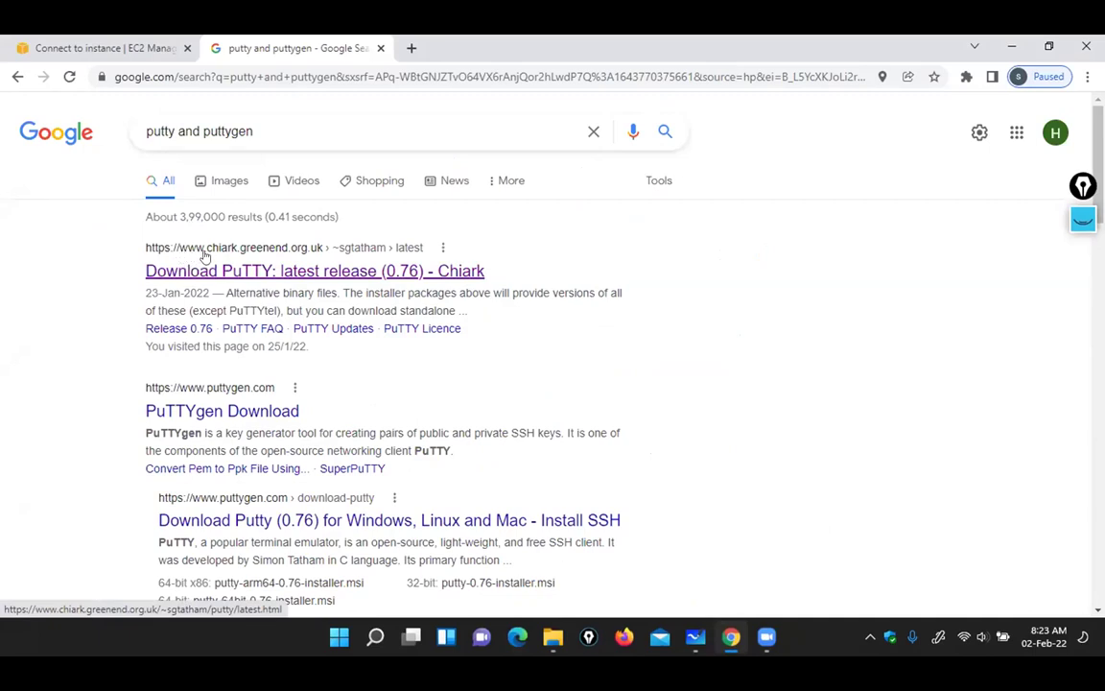
Open the Chiark page Download PuTTY: latest release (0.76) and find its standalone binary files
left_click(211, 255)
left_click(221, 253)
left_click(286, 252)
left_click(286, 253)
left_click(283, 259)
left_click(236, 268)
left_click(227, 273)
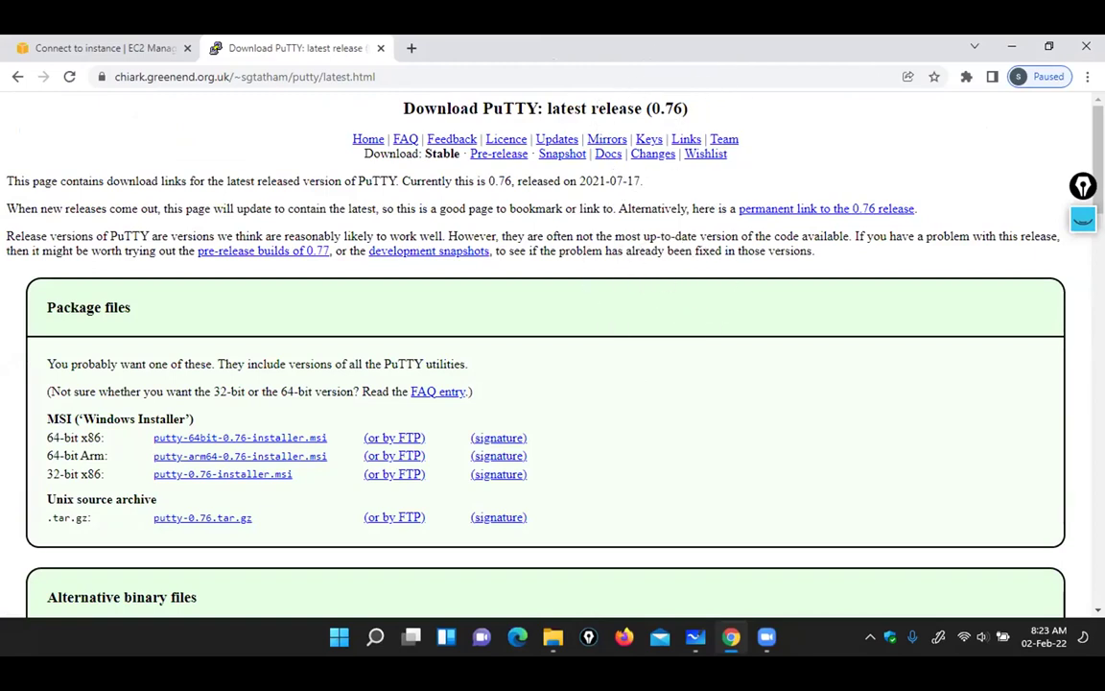
scroll(552, 355, "down", 2)
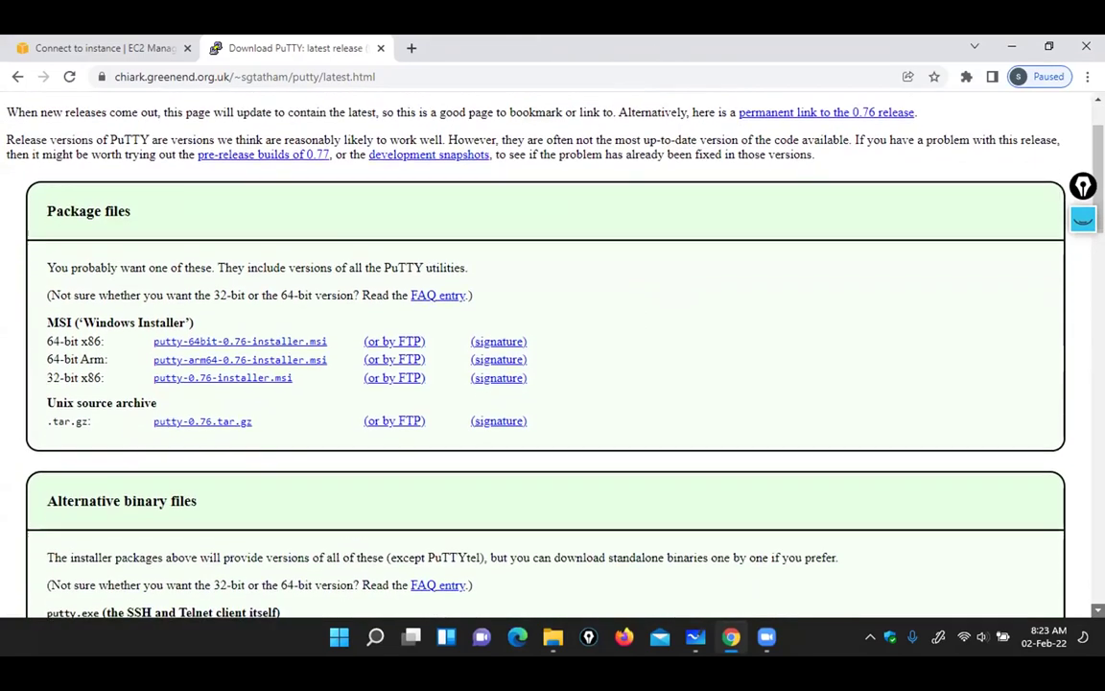
scroll(552, 355, "down", 3)
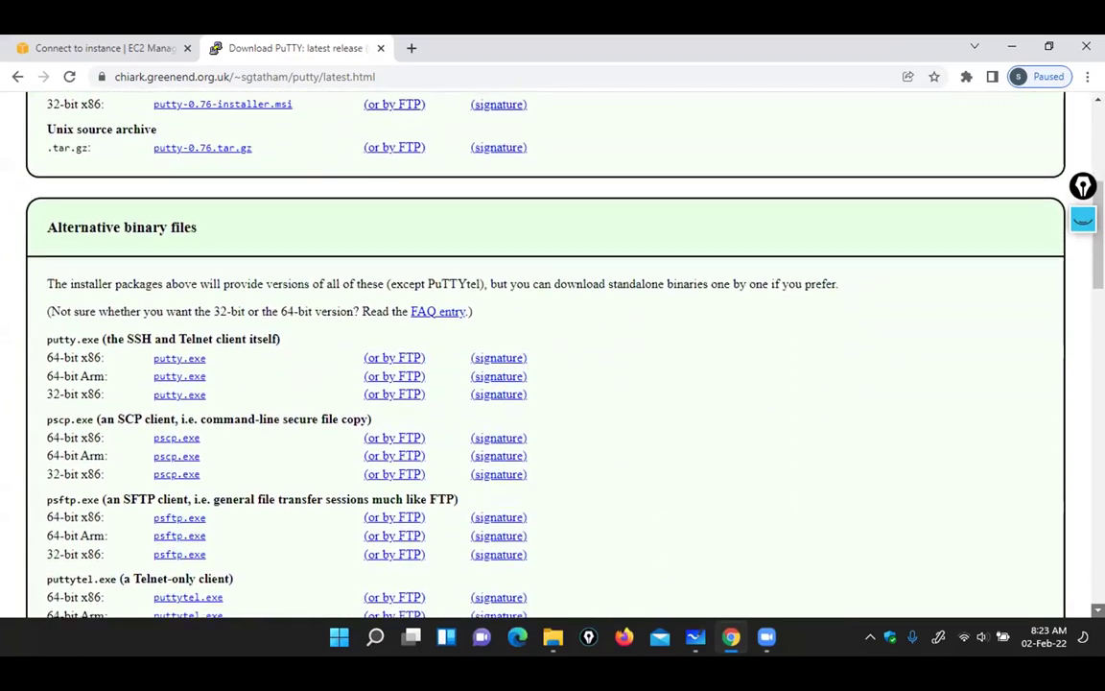
scroll(553, 355, "down", 1)
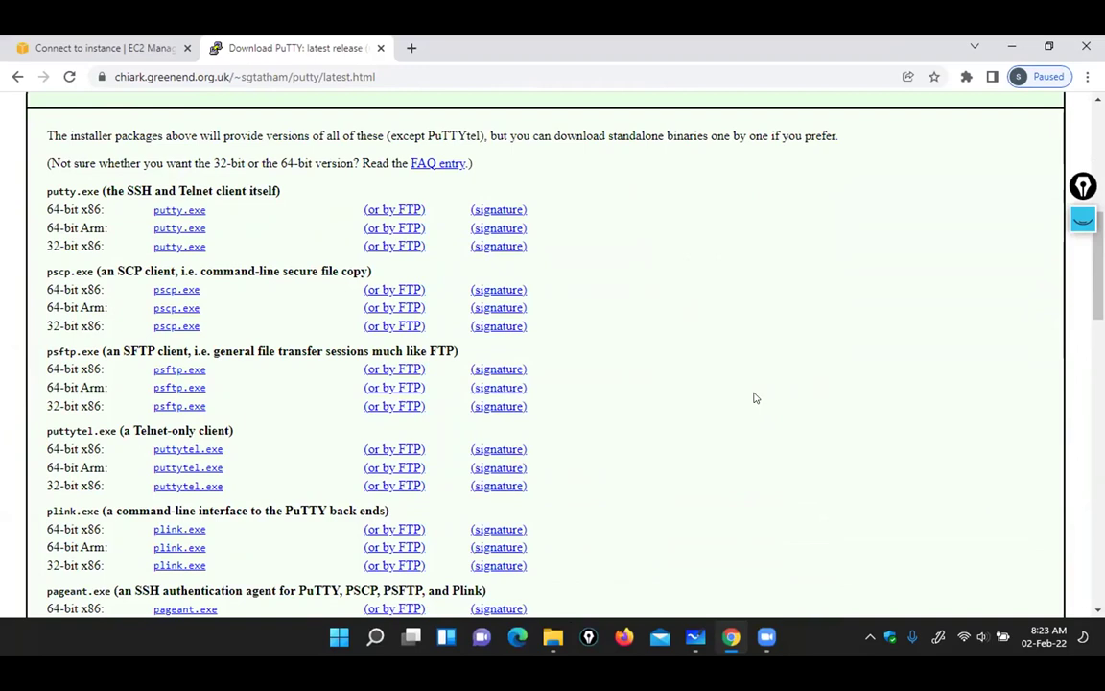
Switch to File Explorer and open the properties of This PC to check the laptop's system type
left_click(553, 644)
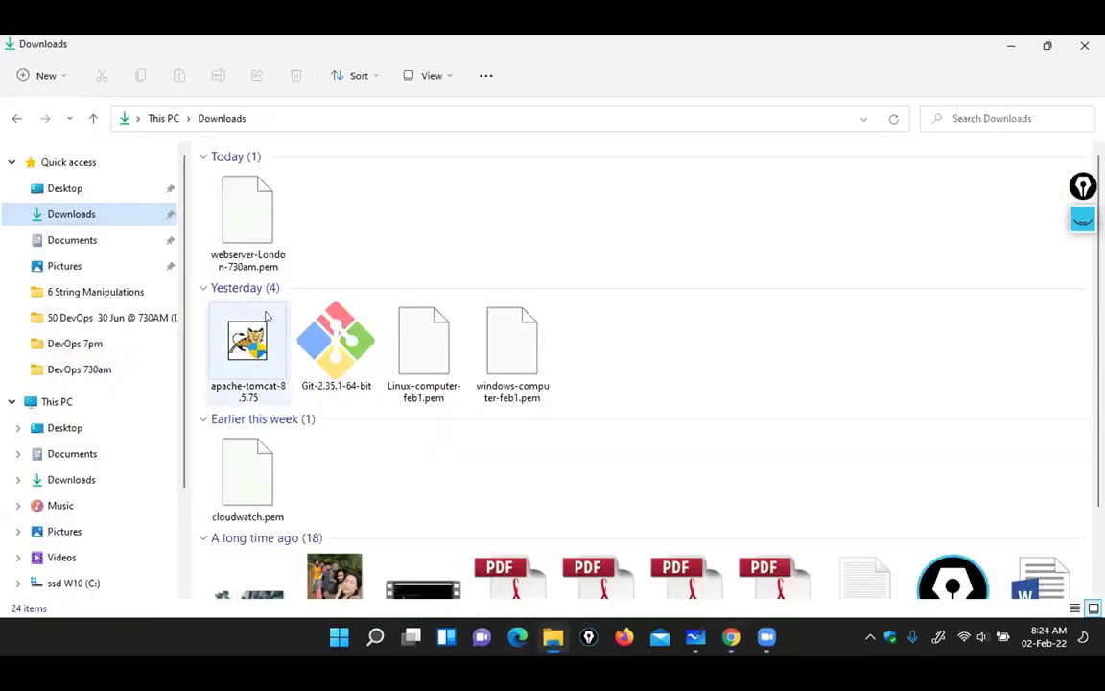
left_click(72, 405)
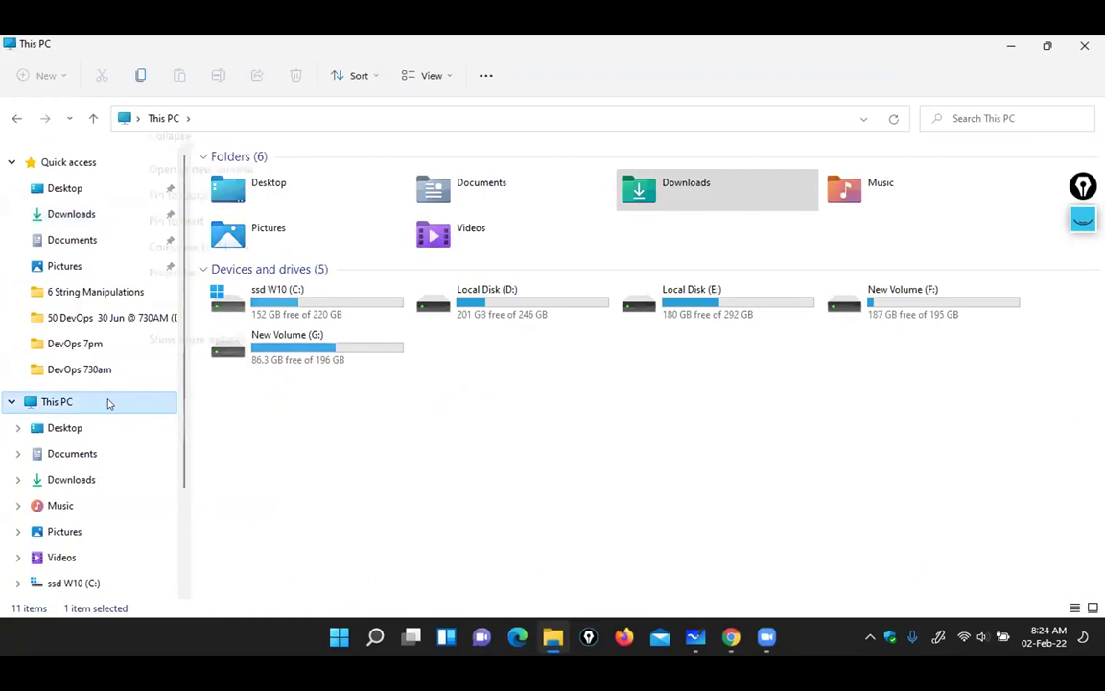
right_click(108, 403)
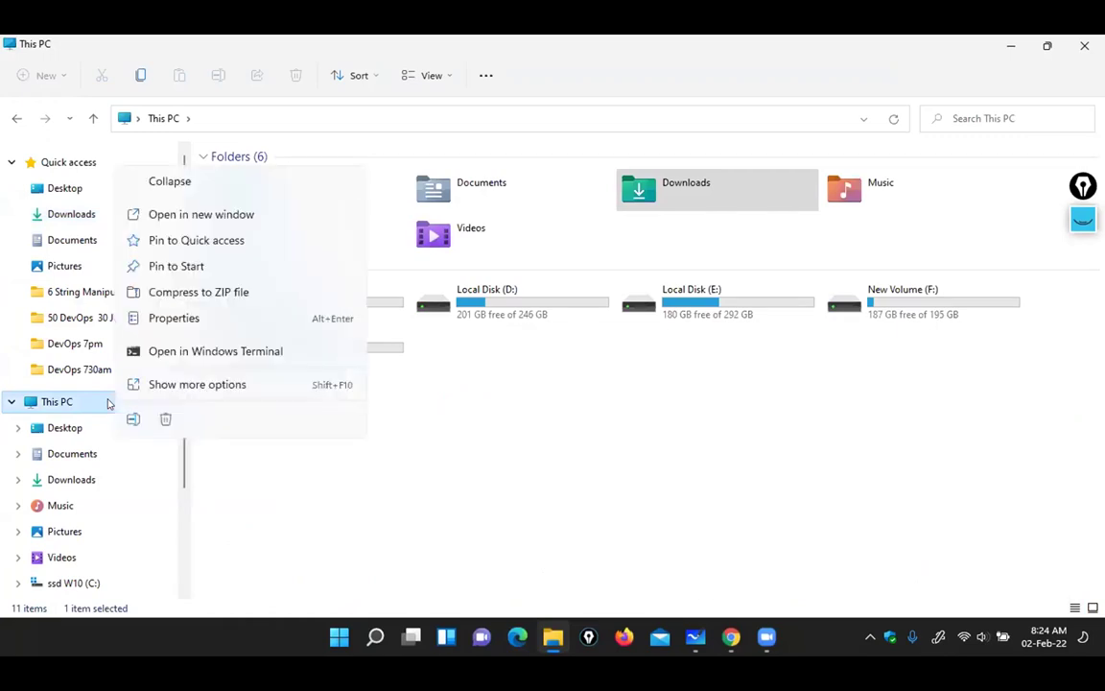
left_click(183, 385)
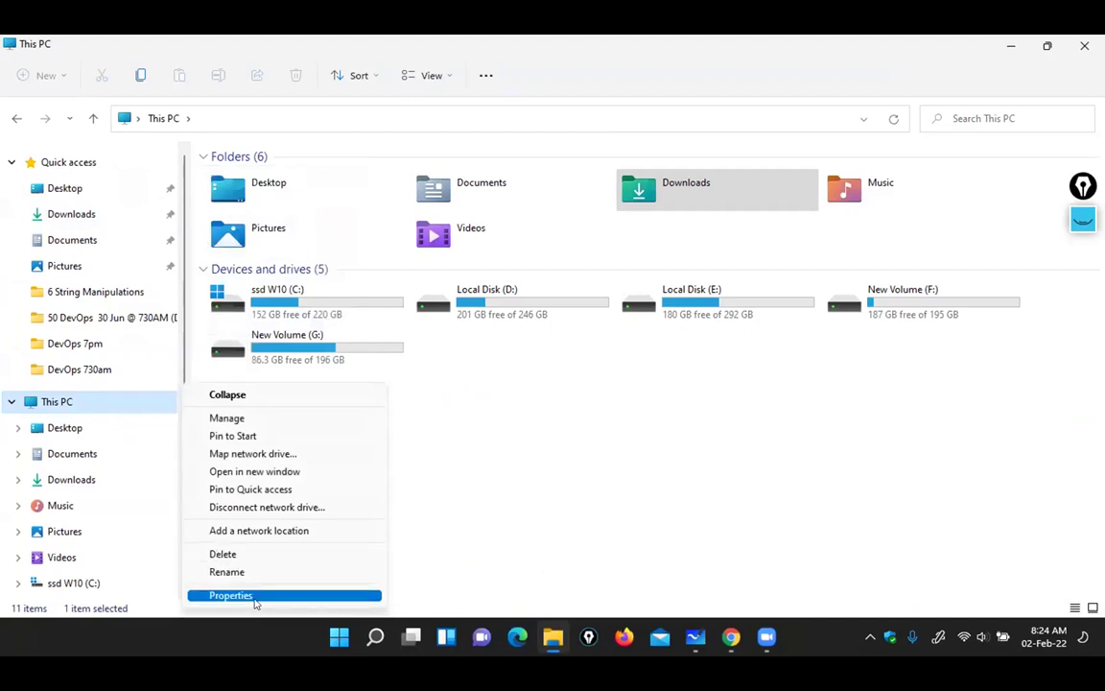
left_click(232, 595)
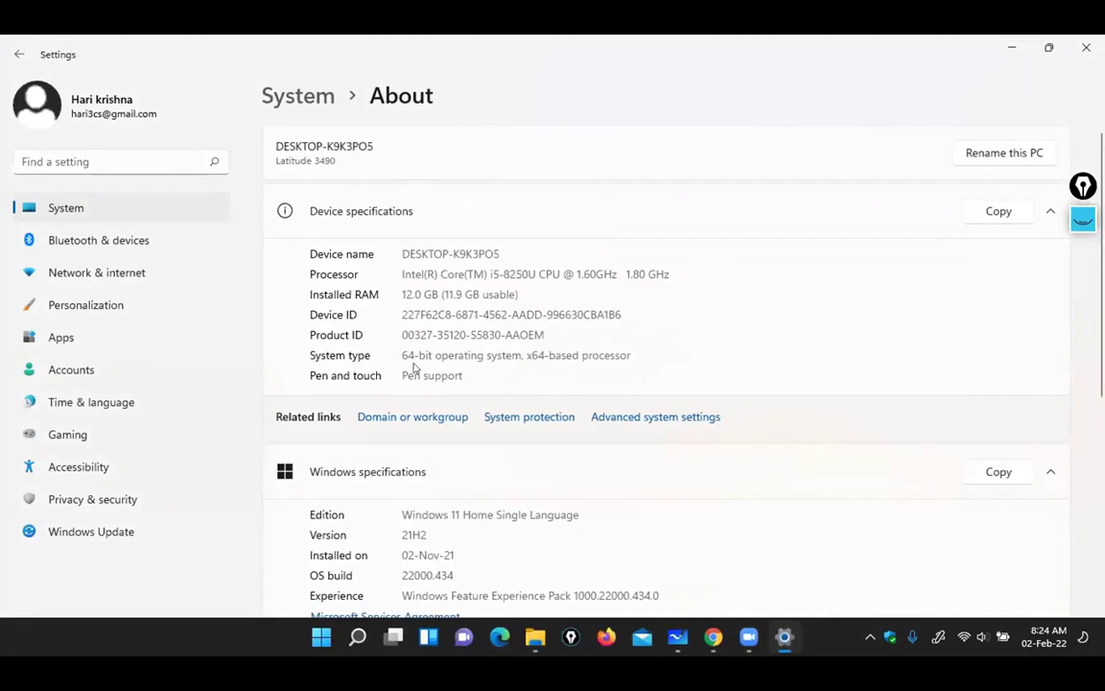
left_click(427, 369)
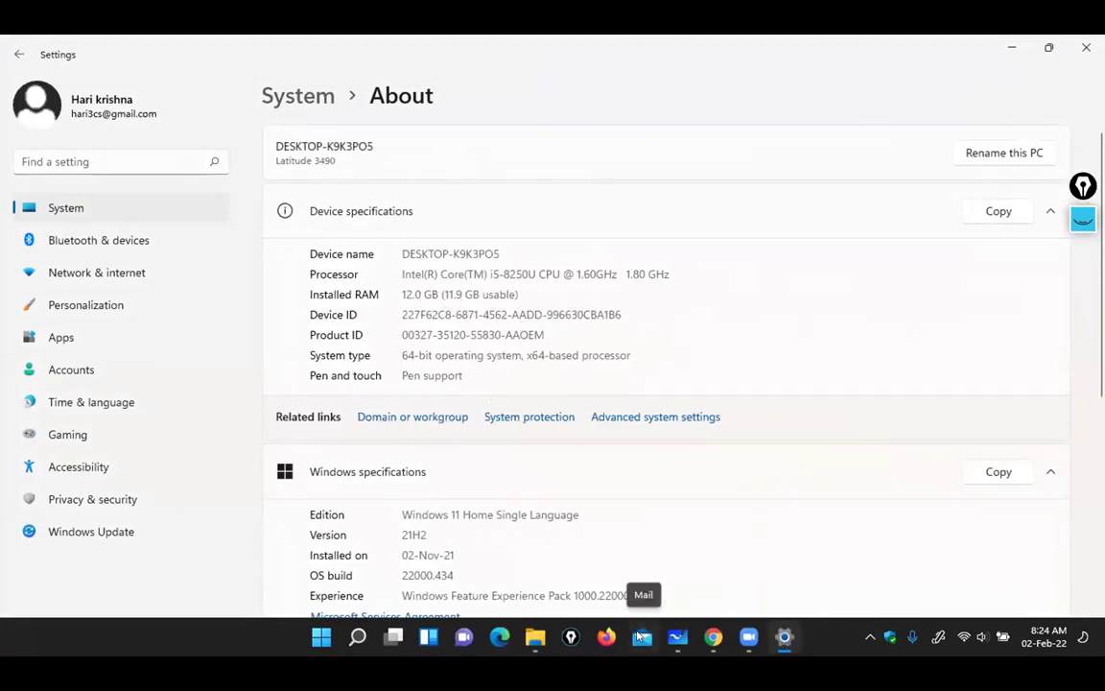
Return to Chrome and download the 64-bit x86 version of putty.exe
left_click(725, 643)
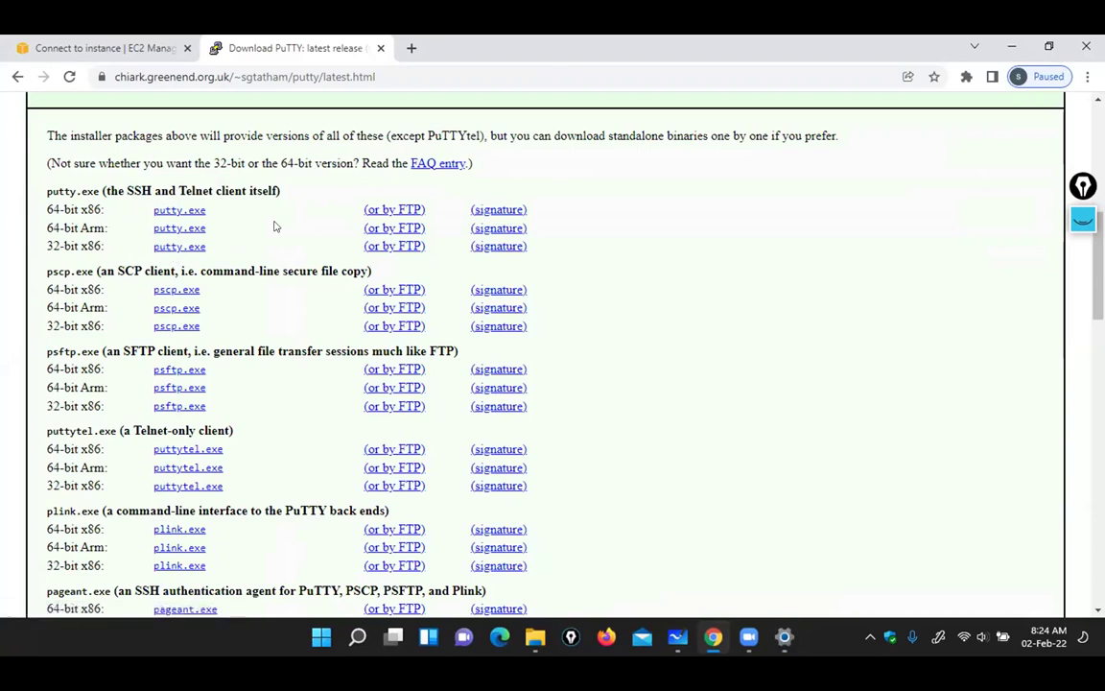
left_click(168, 215)
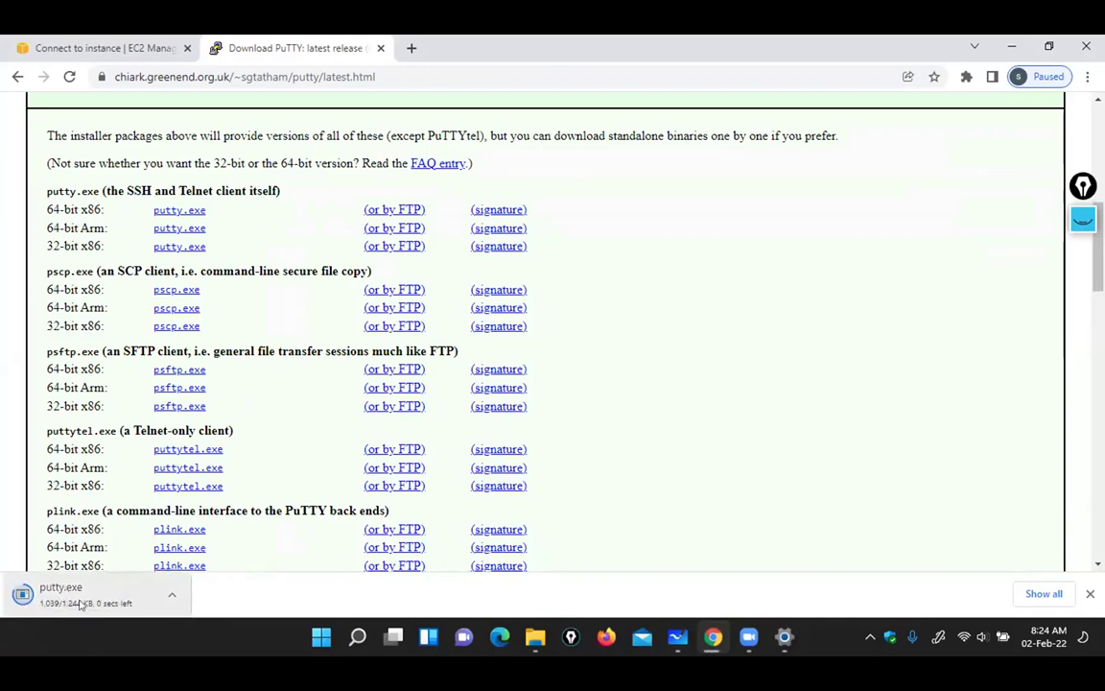
left_click(69, 598)
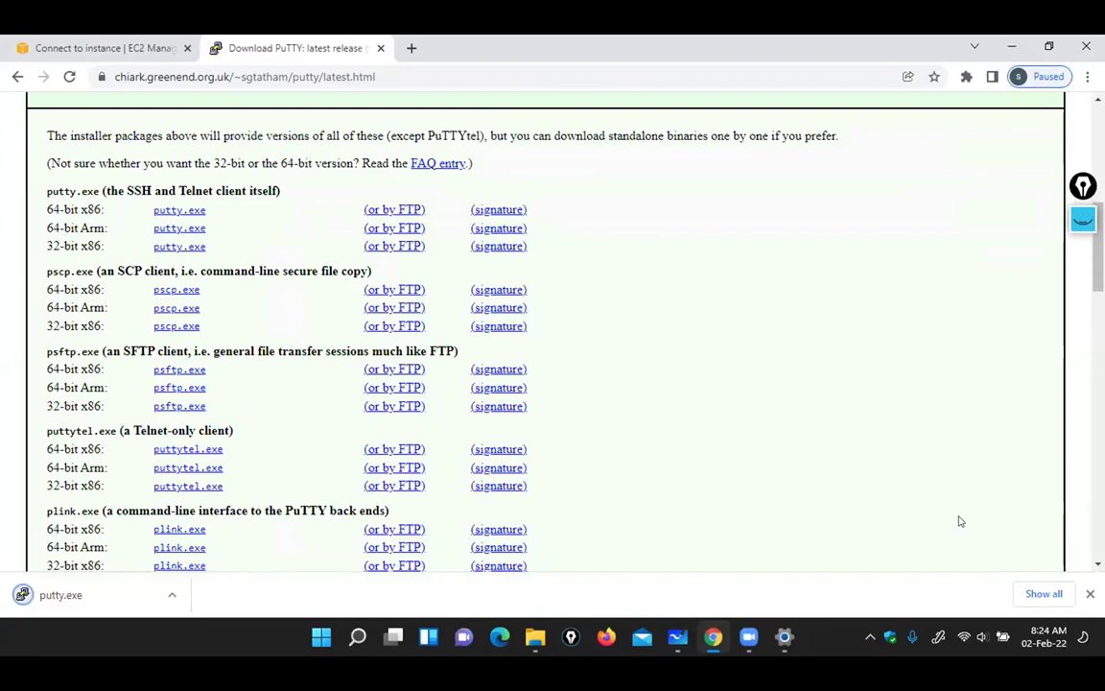
Download the 64-bit x86 version of puttygen.exe and dismiss the download notices
scroll(556, 326, "down", 2)
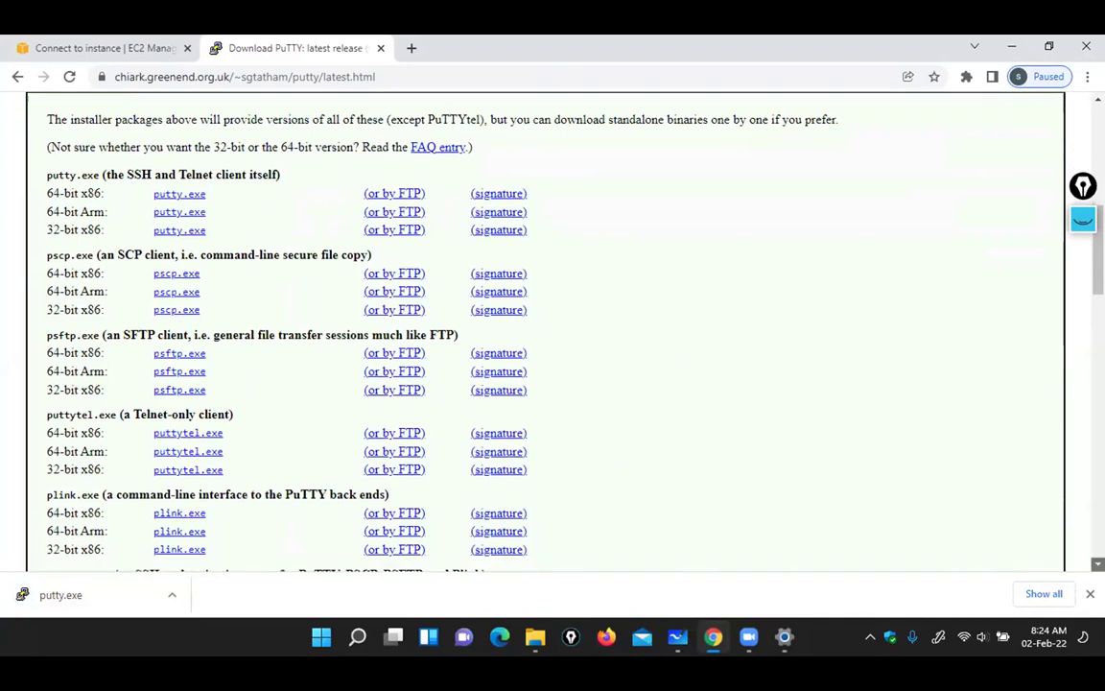
scroll(316, 423, "down", 3)
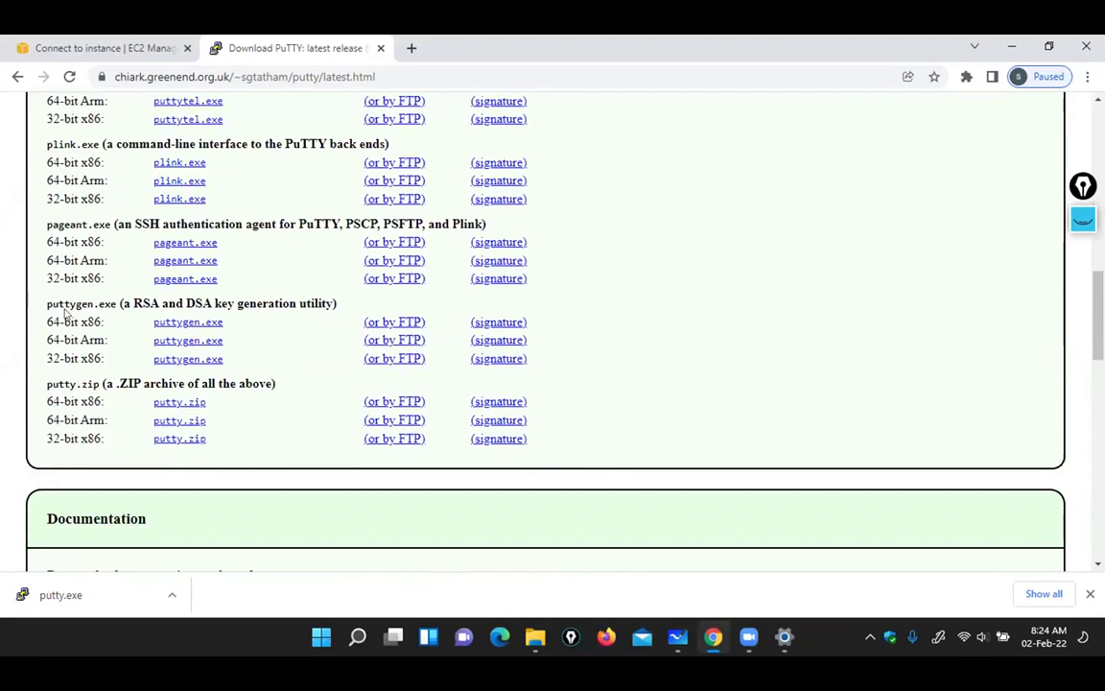
left_click(101, 304)
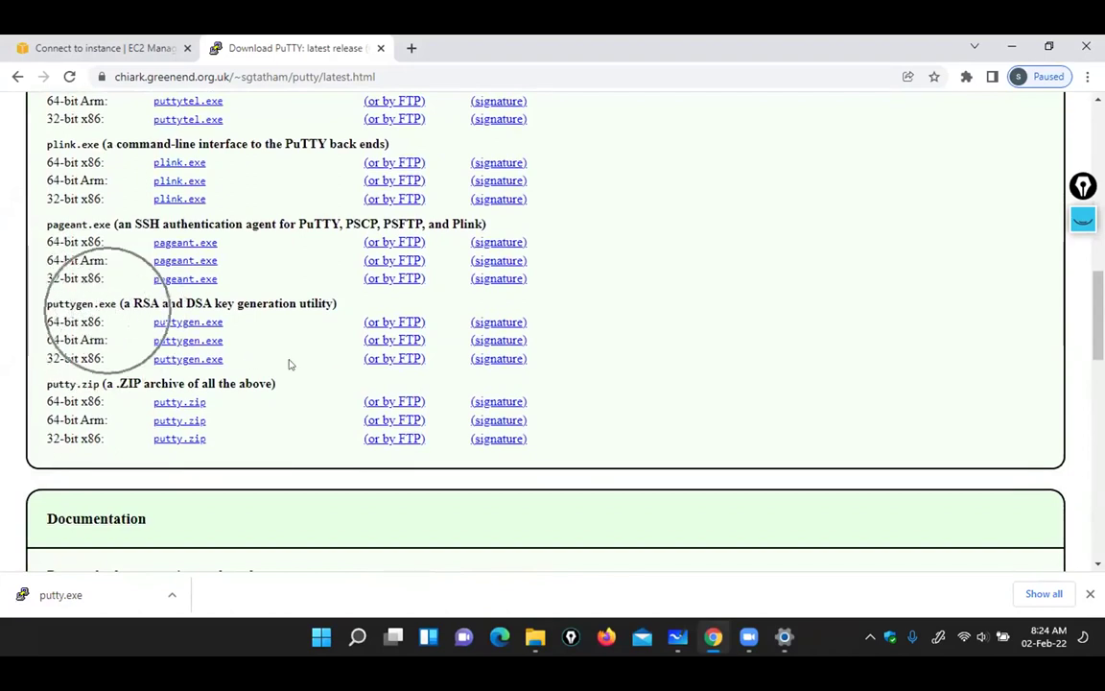
left_click(179, 323)
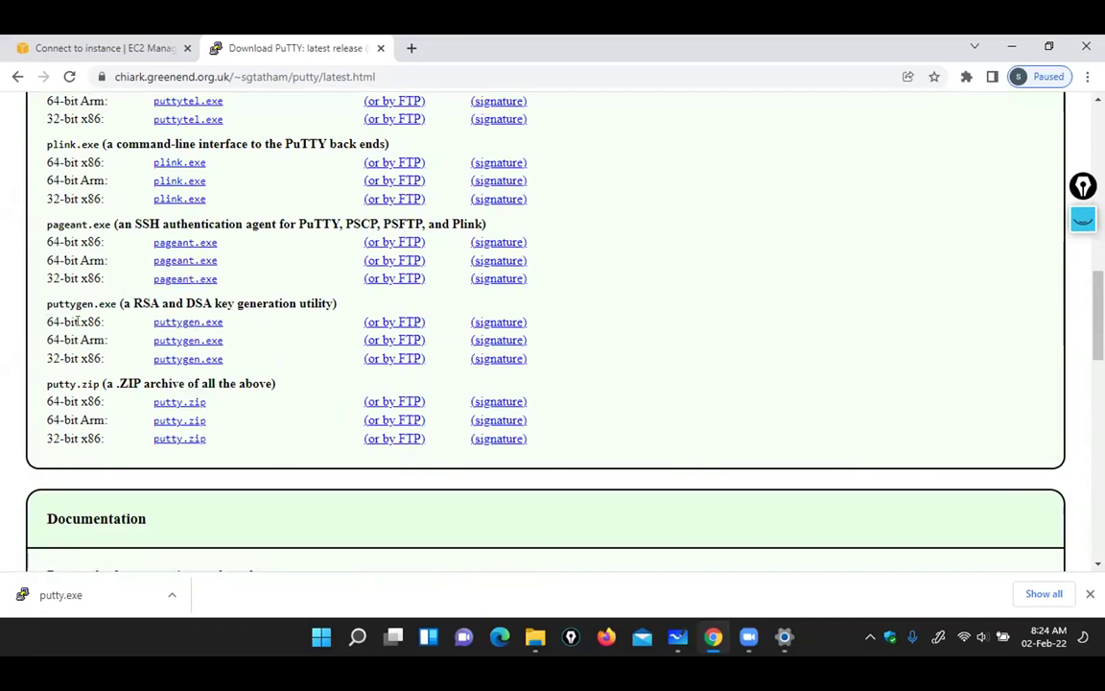
left_click(85, 323)
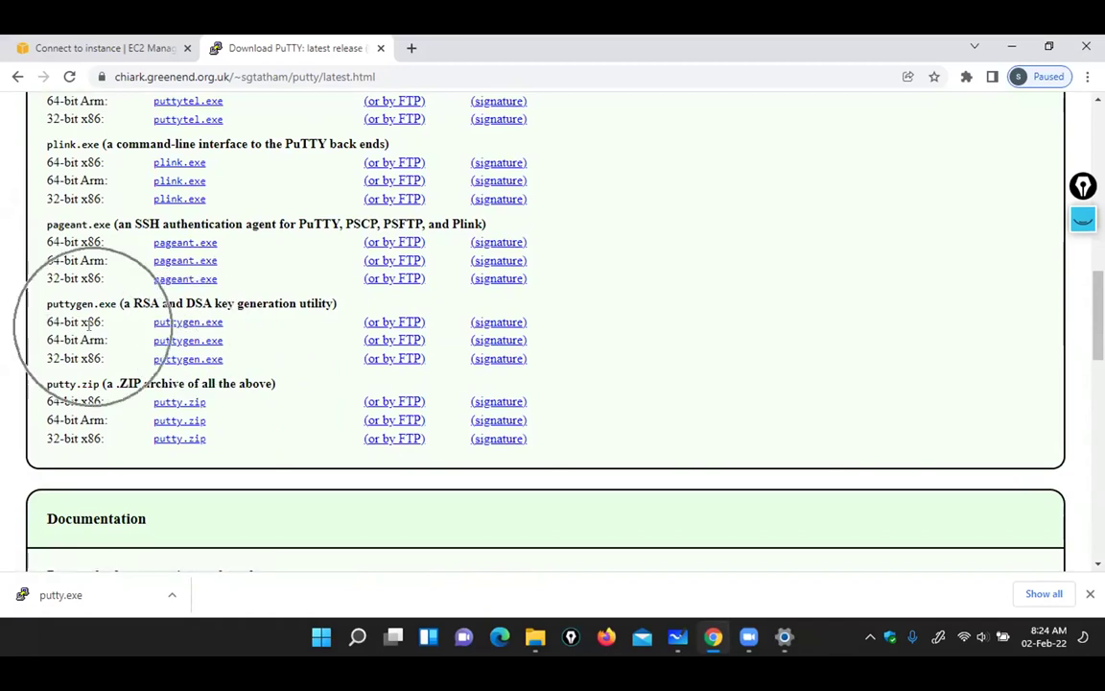
left_click(179, 326)
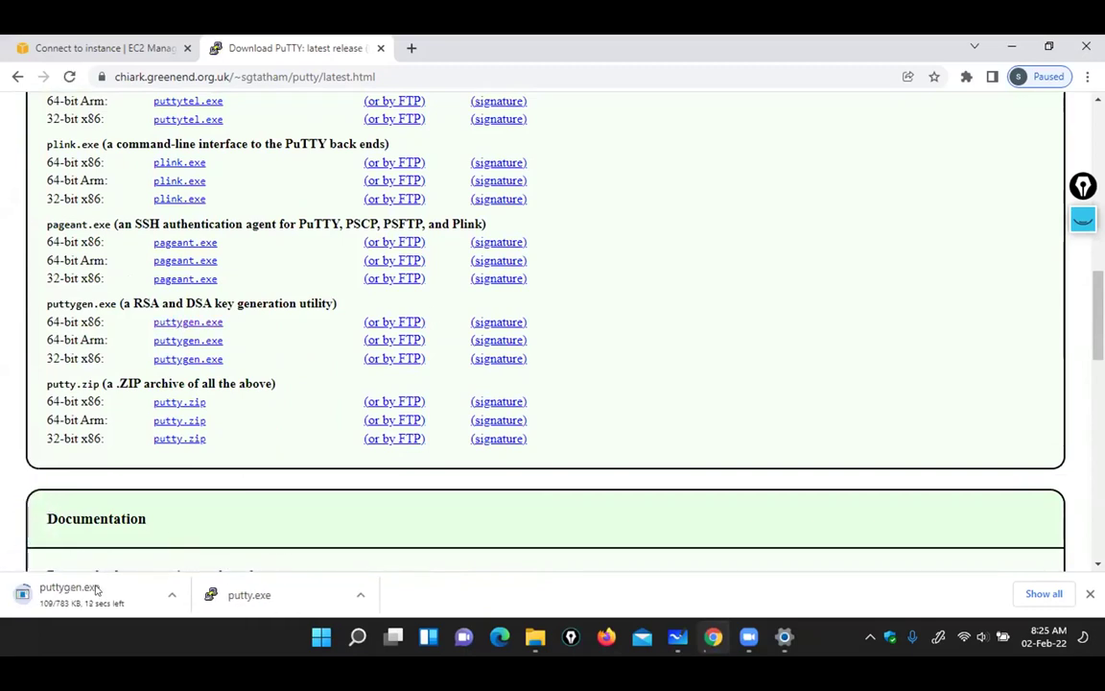
left_click(85, 603)
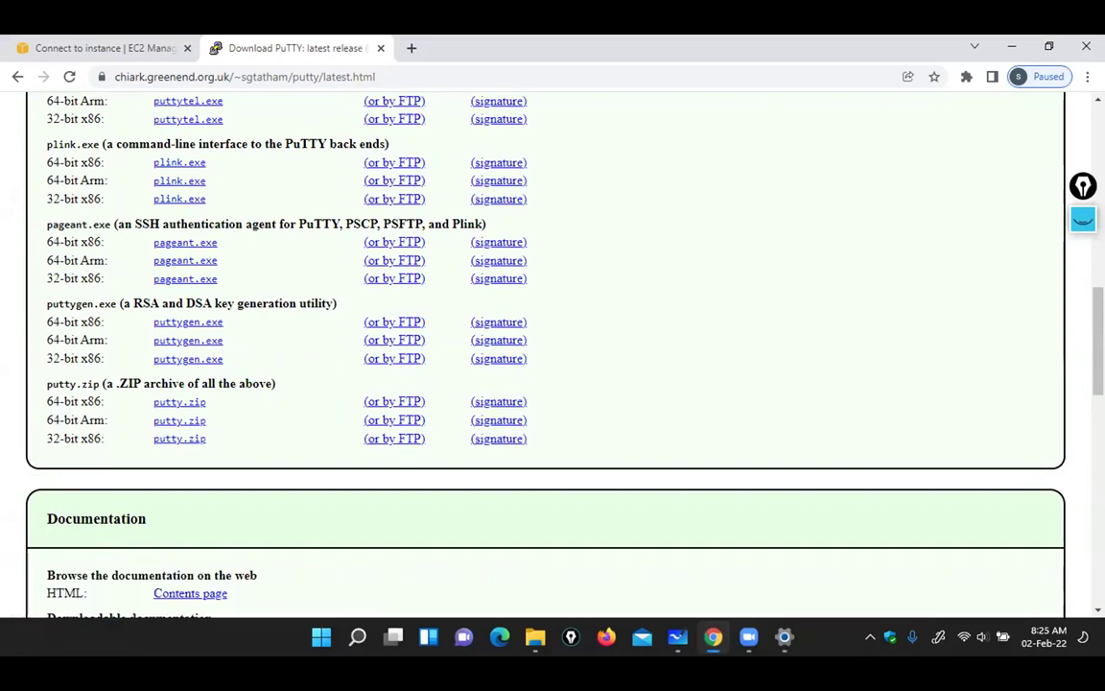
Close the PuTTY download page, then switch to File Explorer and check puttygen and putty in the Downloads folder
left_click(380, 48)
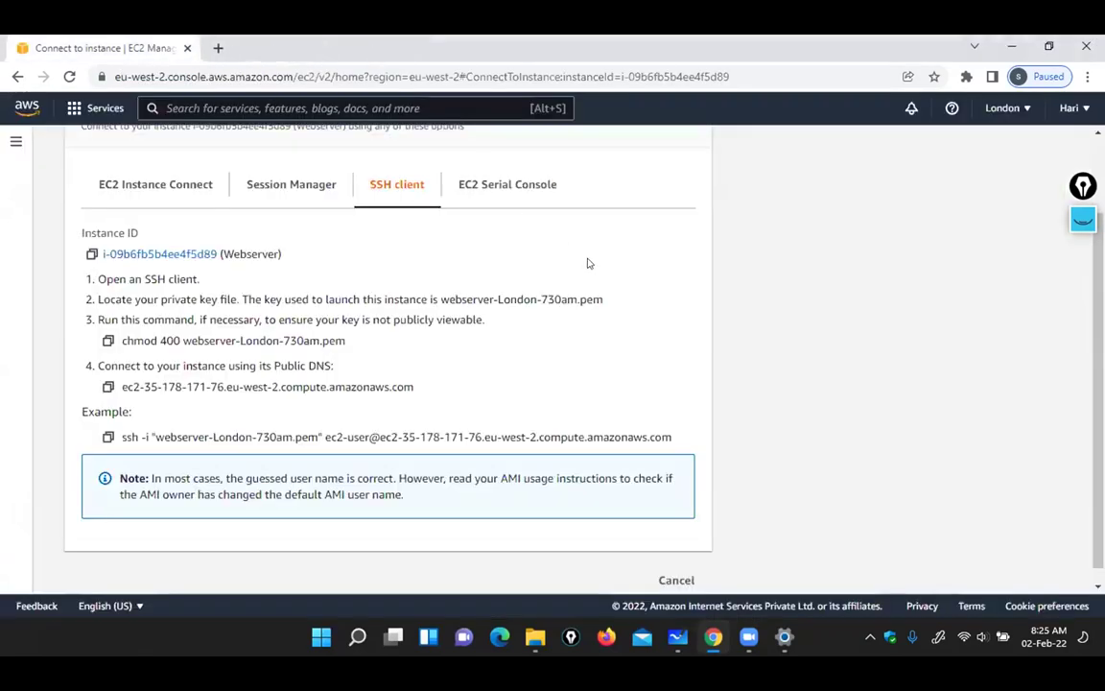
left_click(534, 637)
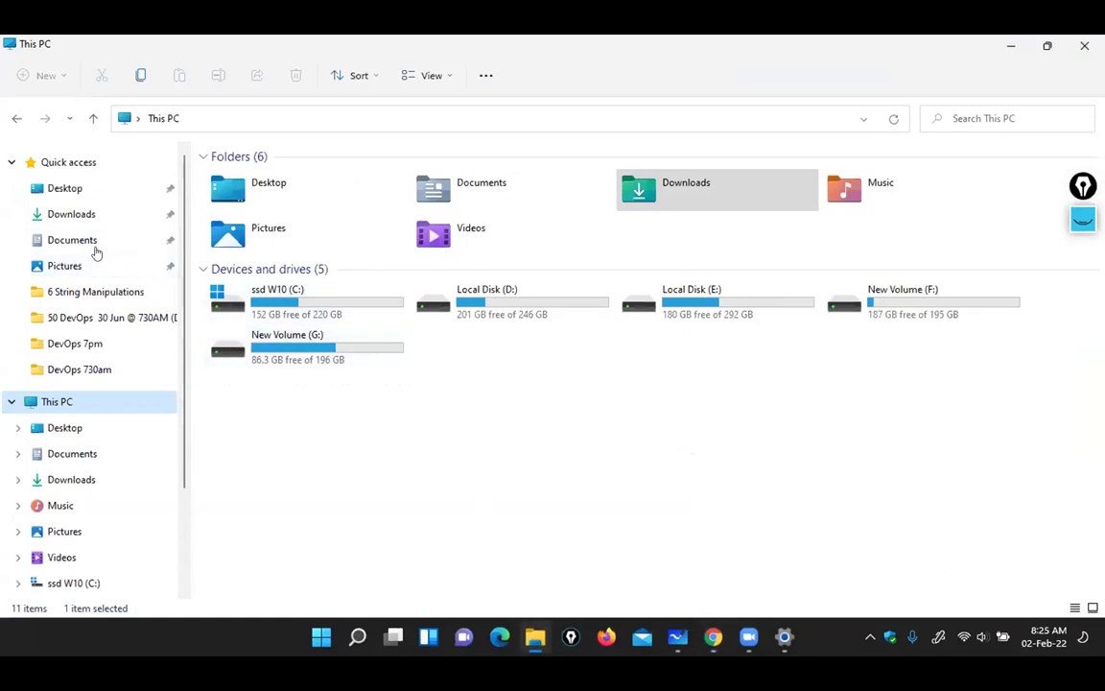
left_click(88, 217)
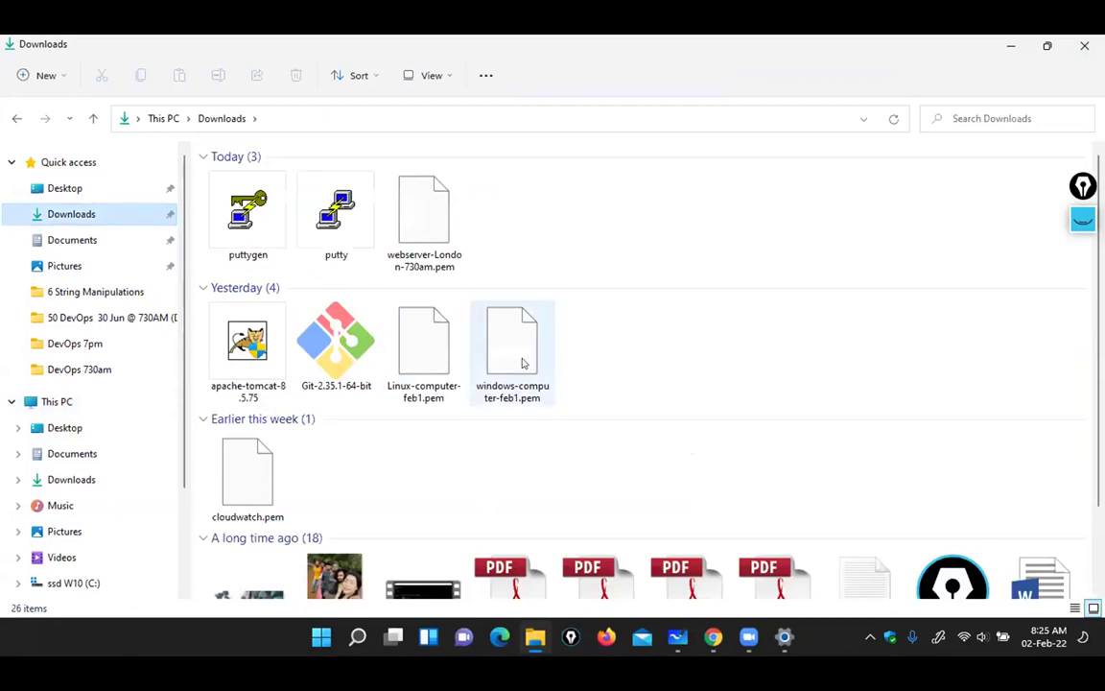
left_click(261, 223)
left_click(338, 216)
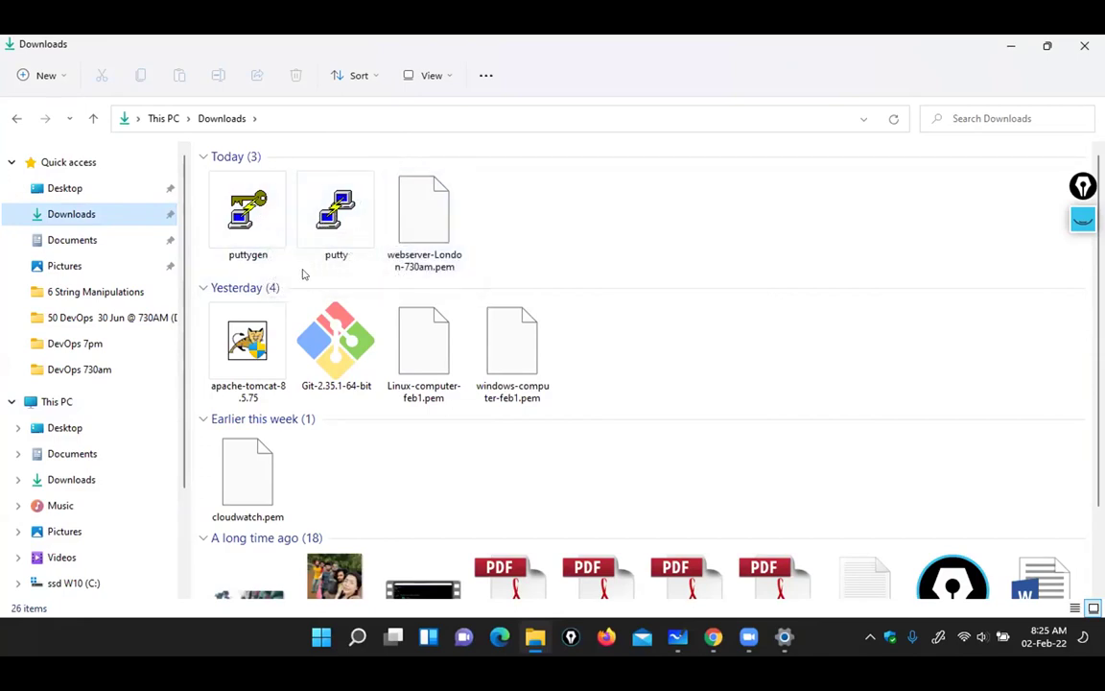
left_click(336, 228)
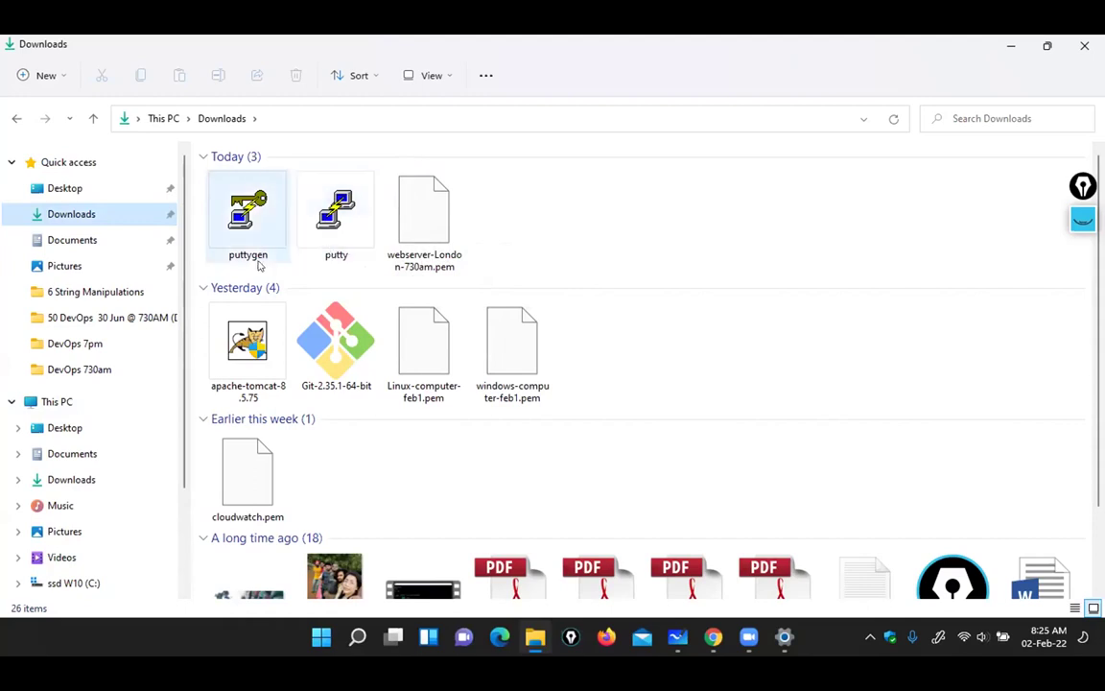
Launch puttygen from the Downloads folder
left_click(239, 222)
double_click(240, 228)
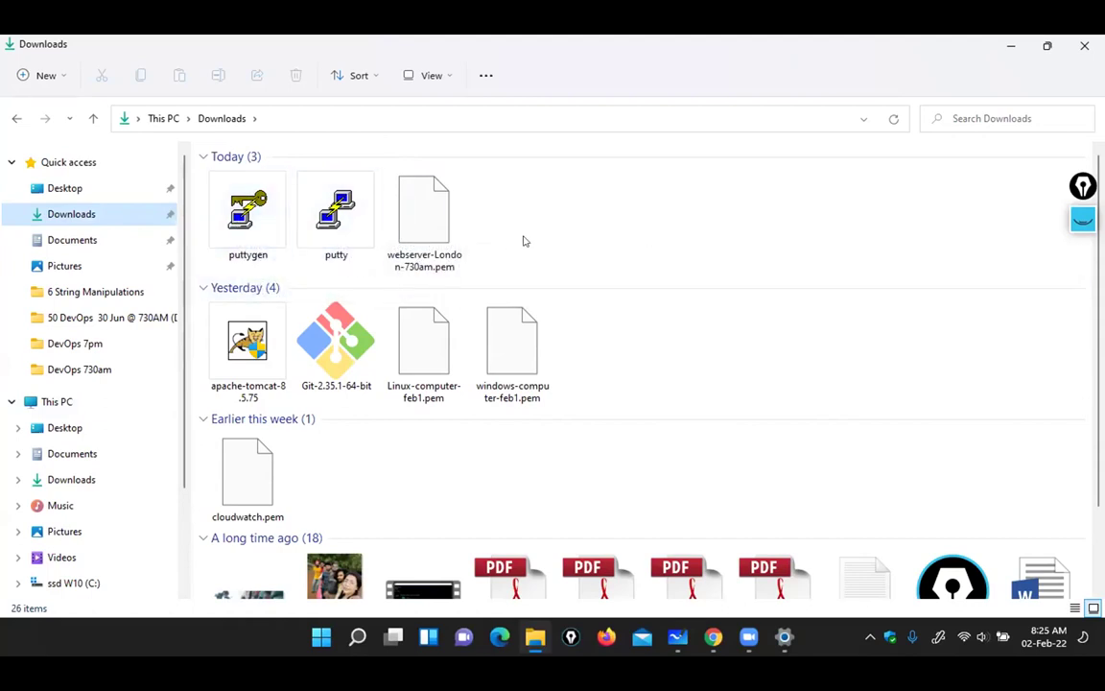
left_click(246, 220)
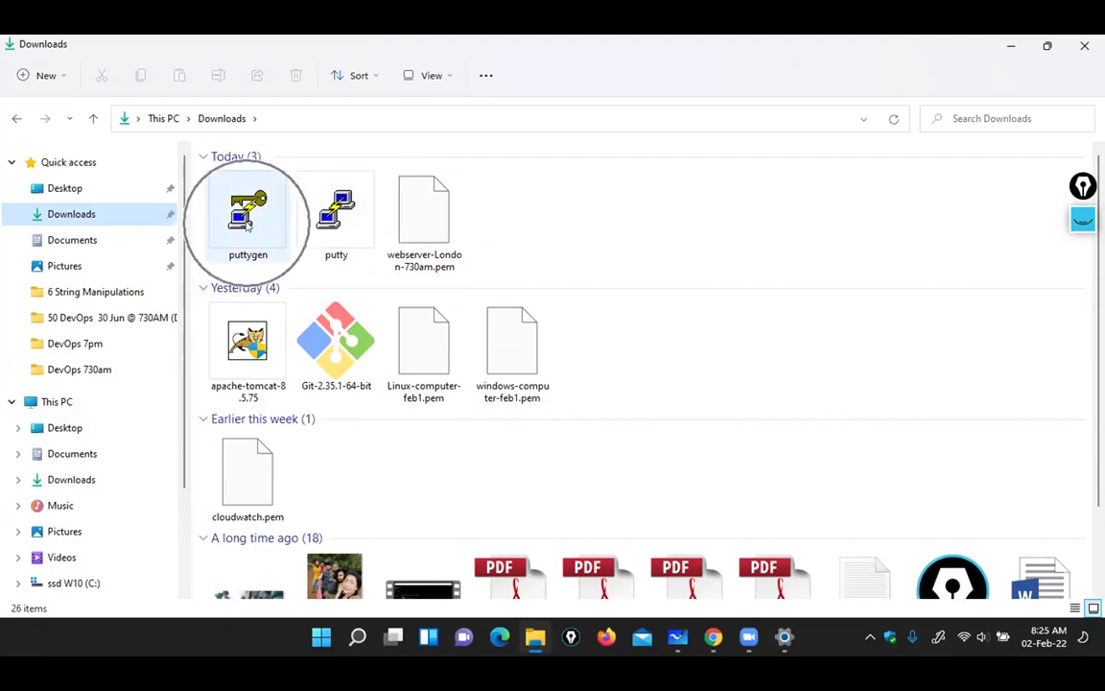
double_click(239, 210)
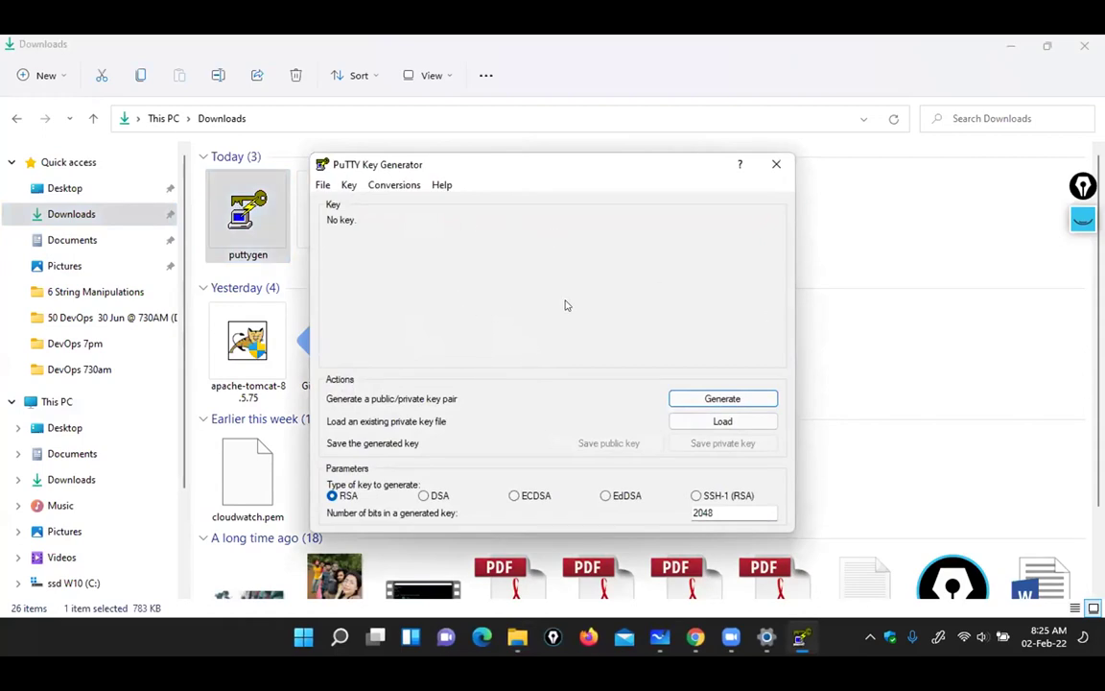
Point out the option for loading an existing key and the webserver-London-730am.pem file in Downloads, then return to PuTTYgen
left_click(706, 423)
left_click(937, 266)
left_click(432, 227)
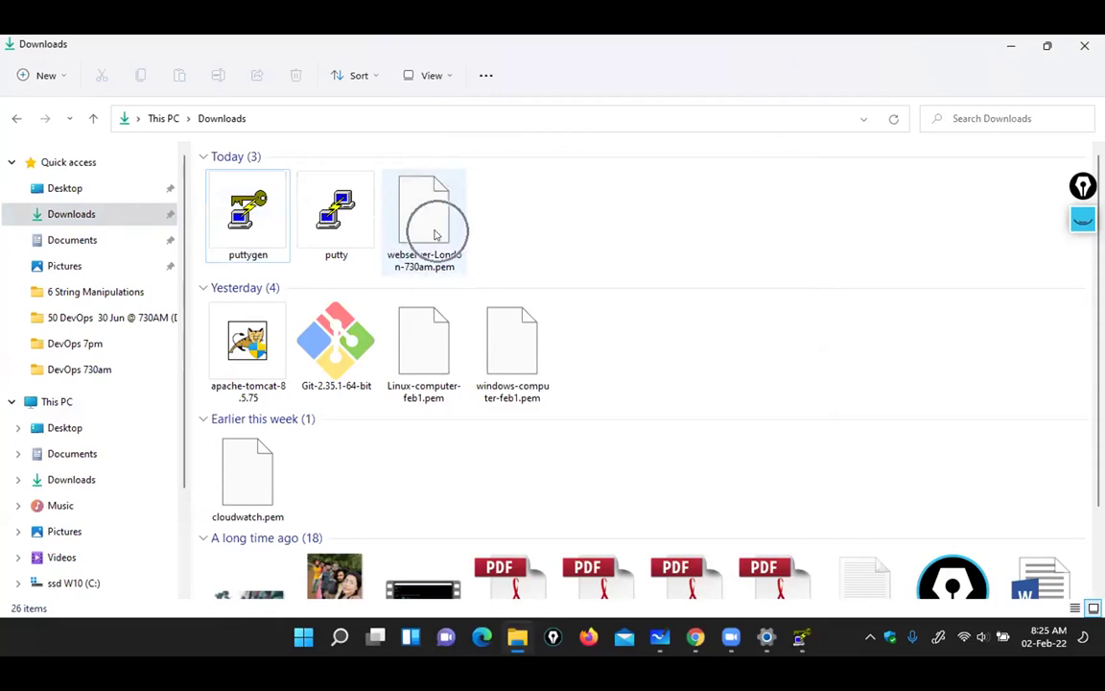
left_click(802, 637)
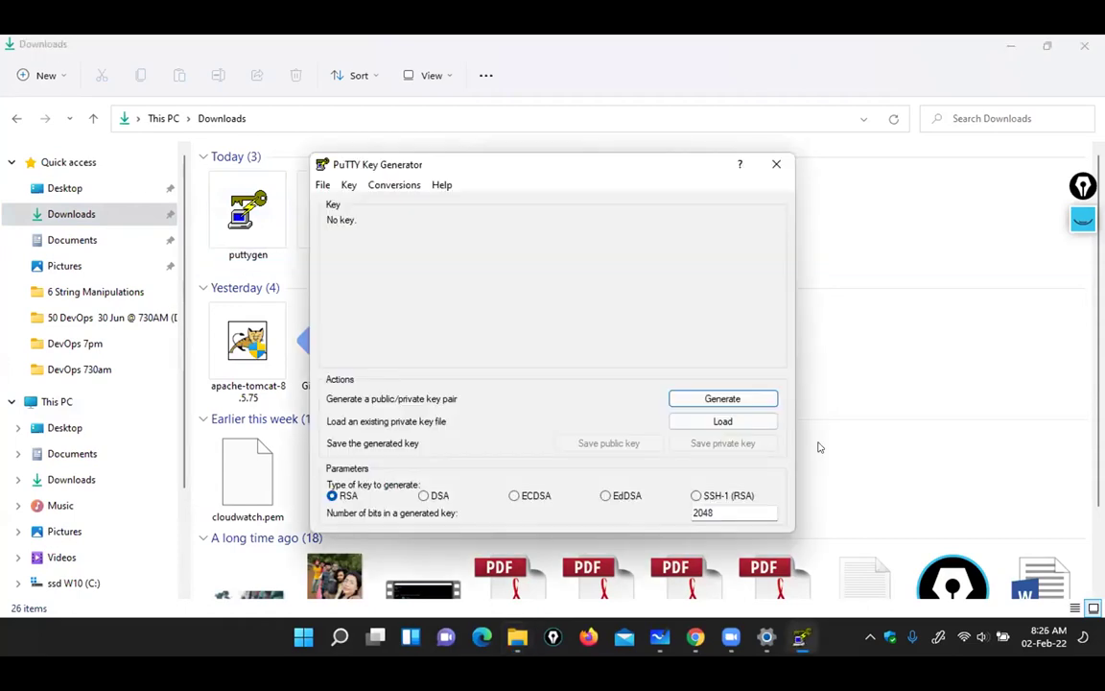
Load the existing key webserver-London-730am.pem from Downloads, listing all file types, and dismiss the import notice
left_click(725, 425)
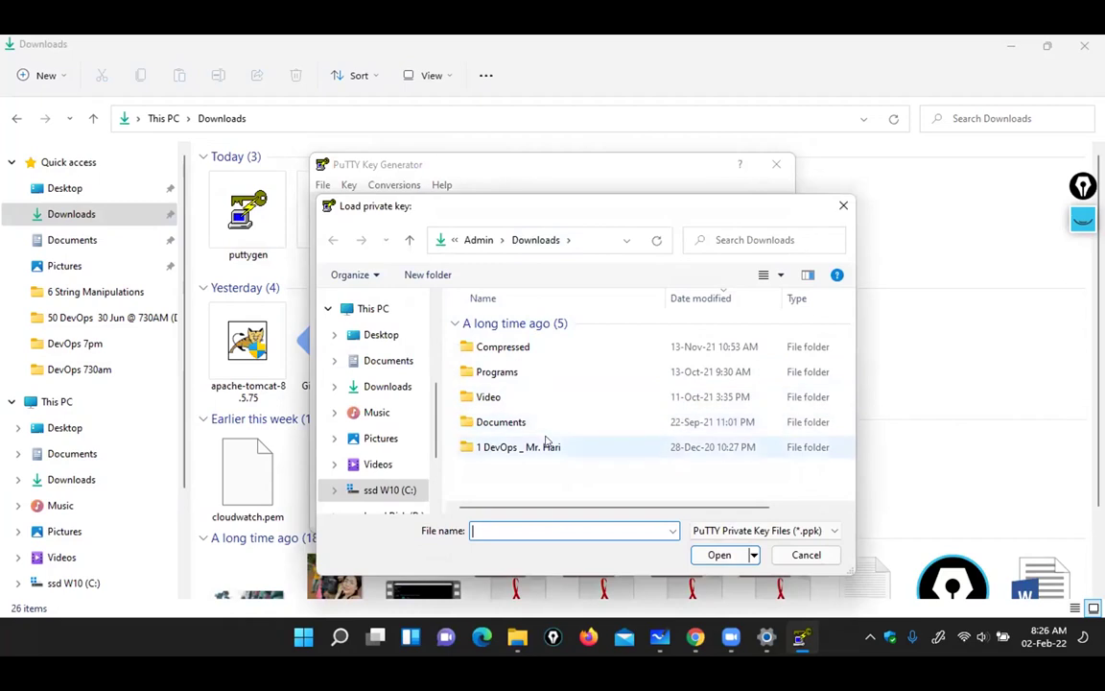
left_click(744, 532)
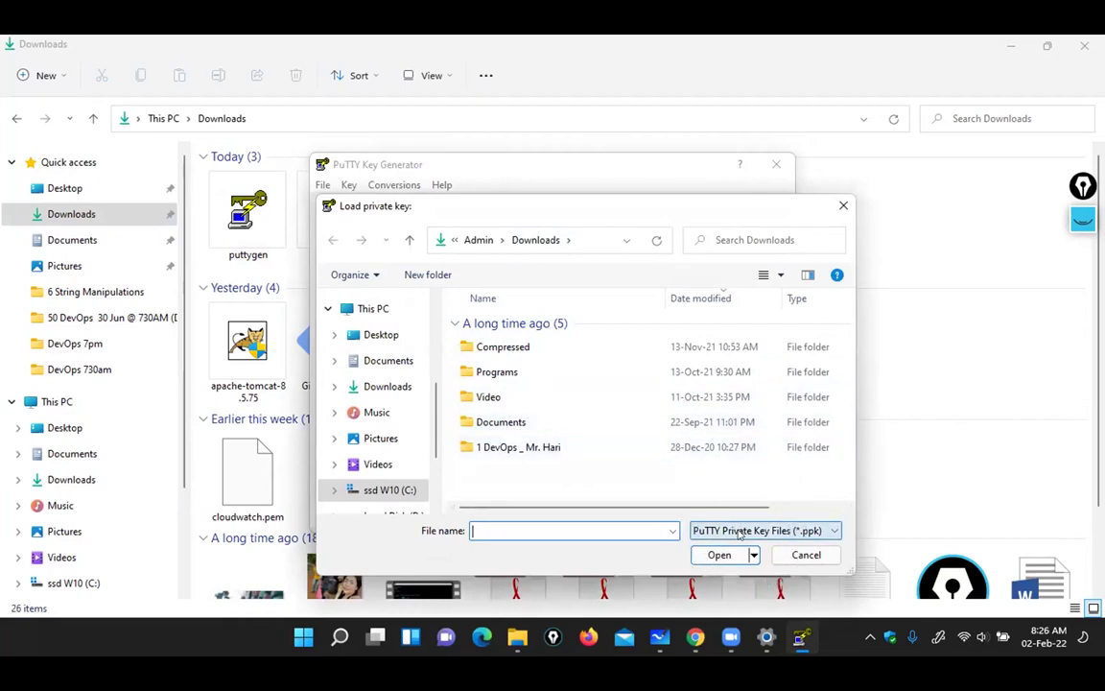
left_click(767, 531)
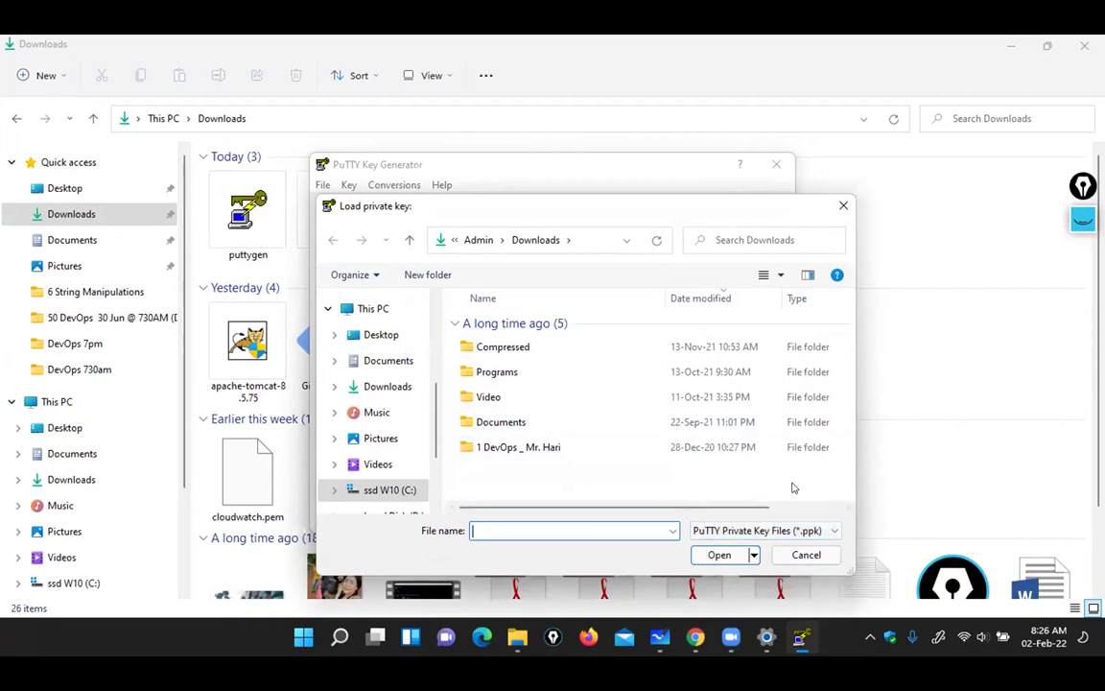
left_click(757, 533)
left_click(727, 562)
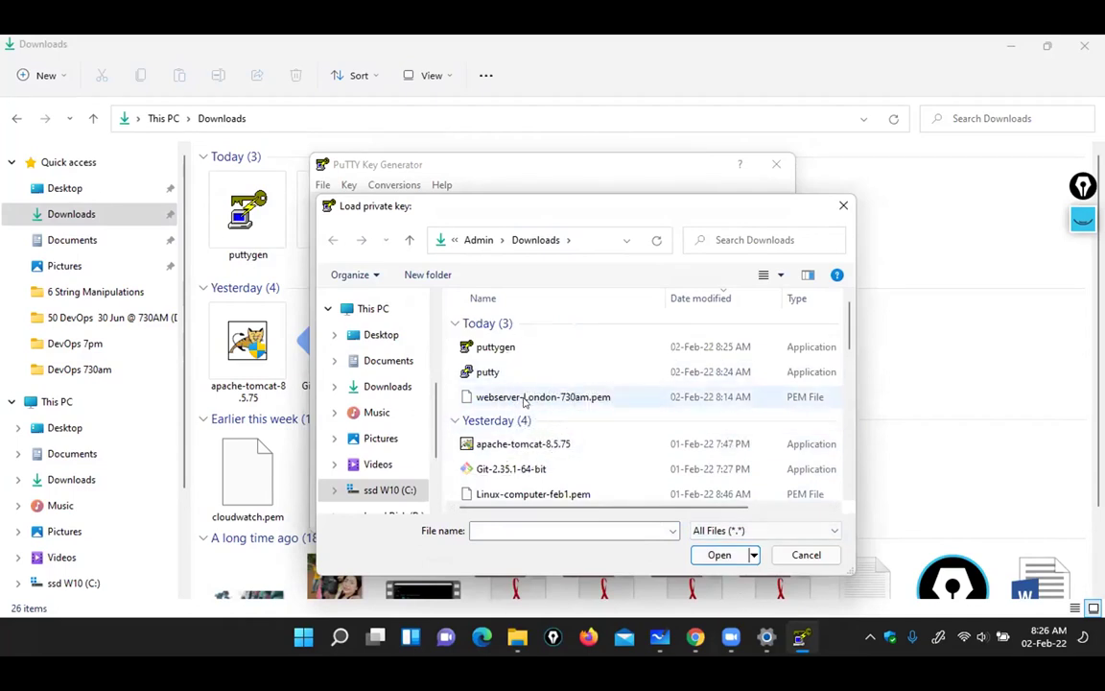
left_click(697, 404)
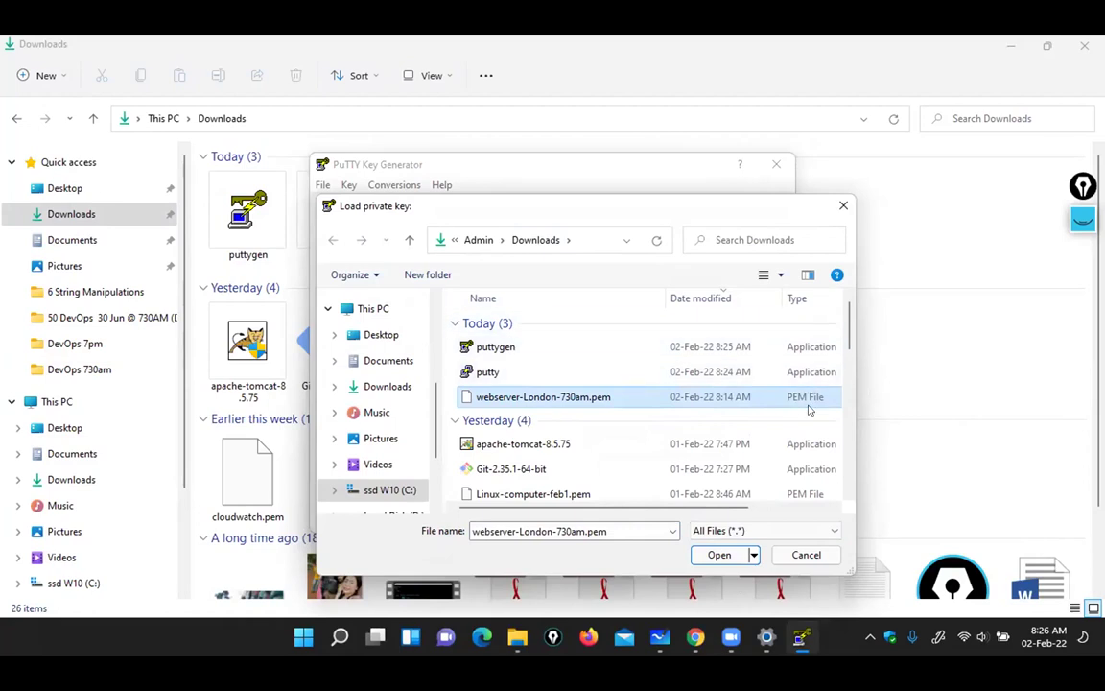
left_click(721, 555)
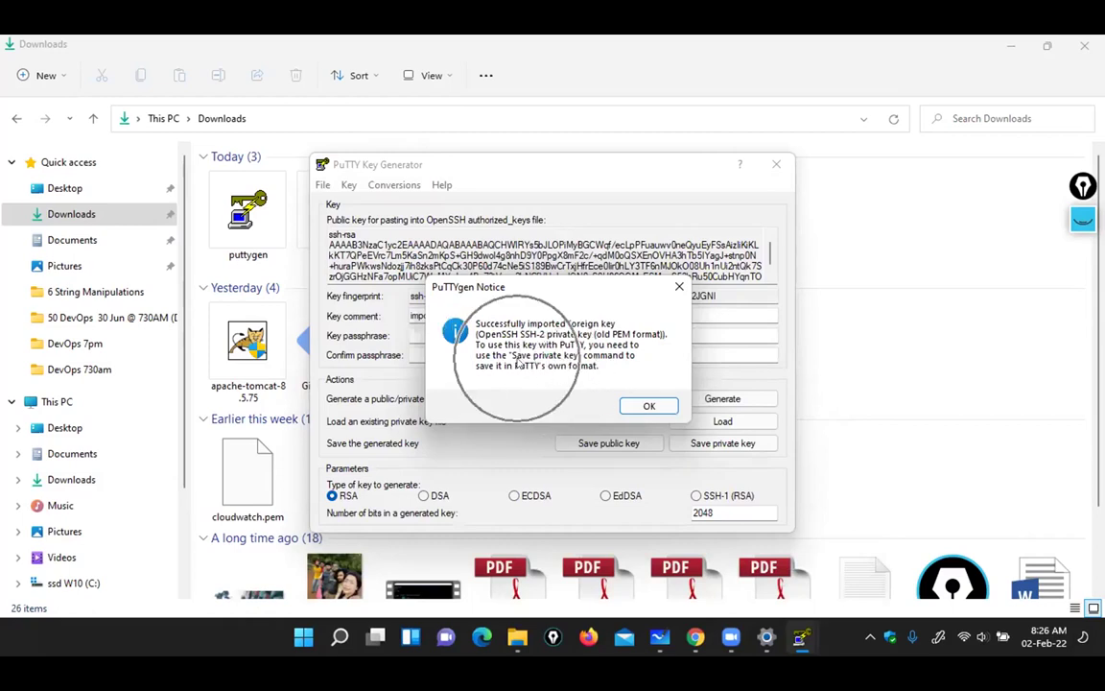
left_click(641, 406)
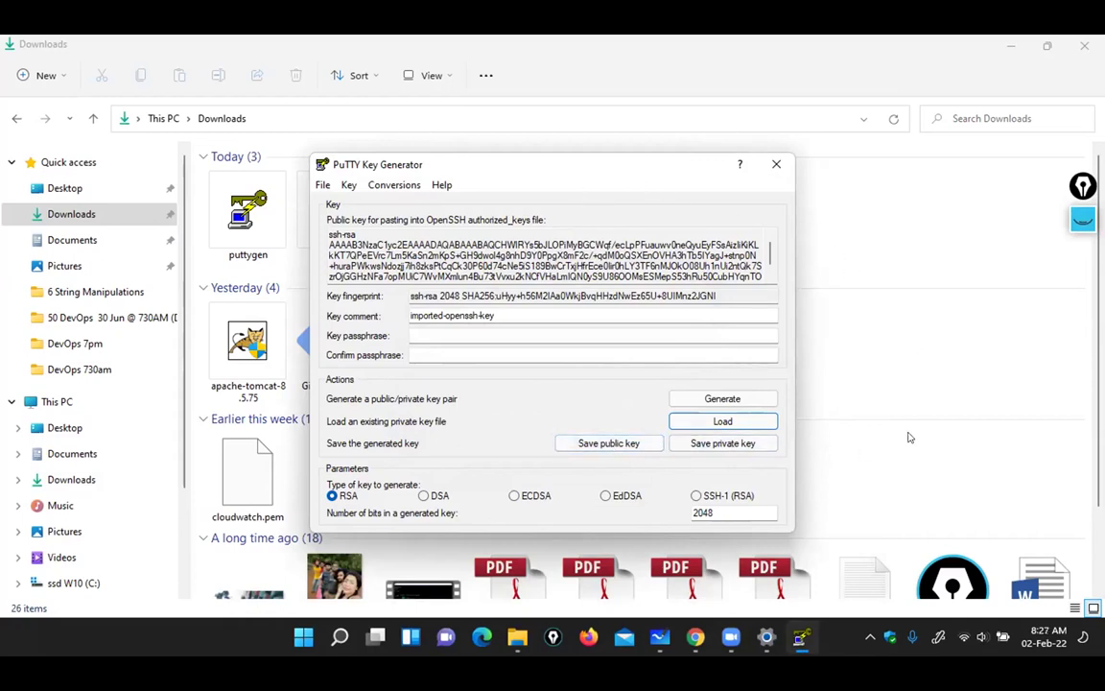
Save the private key without a passphrase as webserver-London-730am in .ppk format in Downloads, then close PuTTYgen
left_click(726, 447)
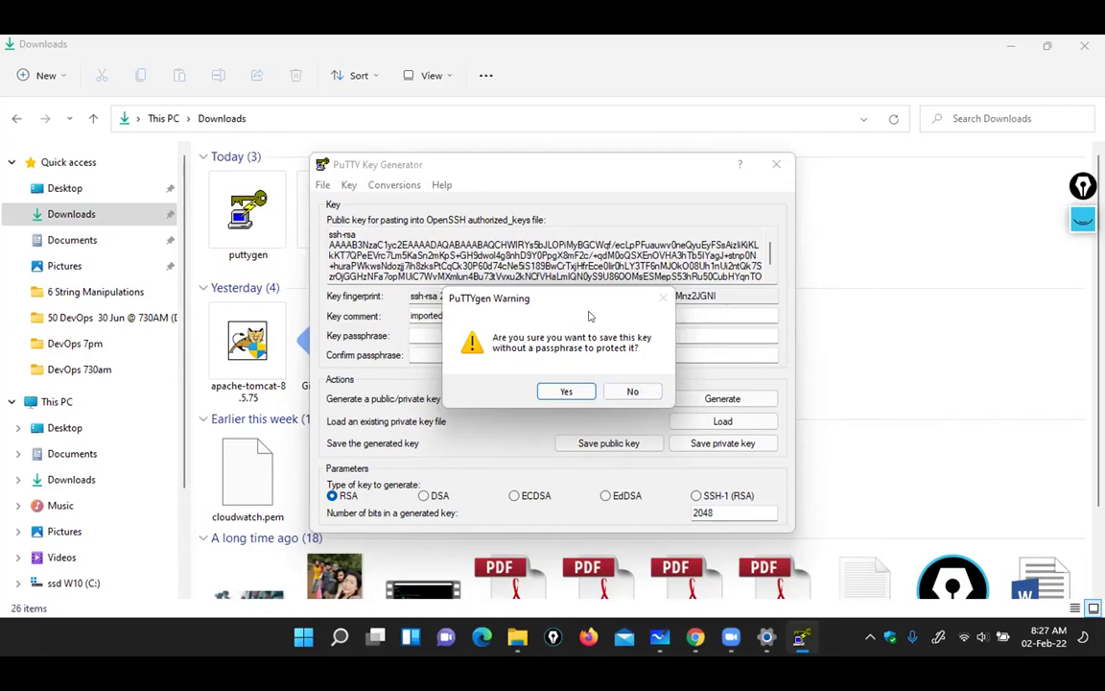
left_click(566, 392)
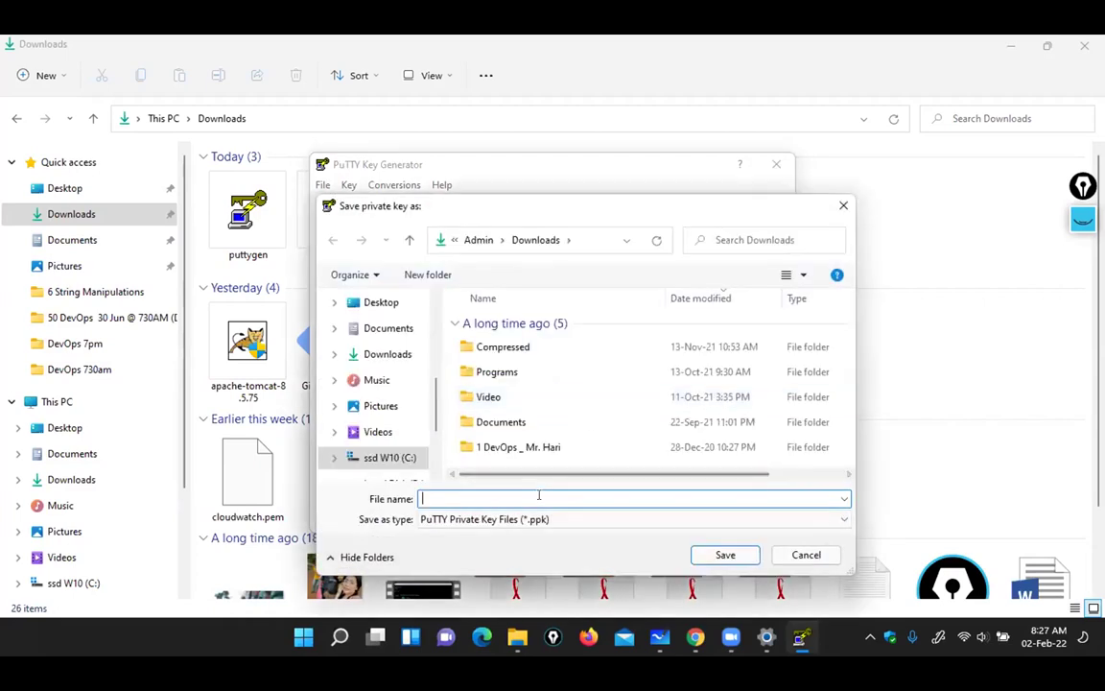
type("webserver-London-730am")
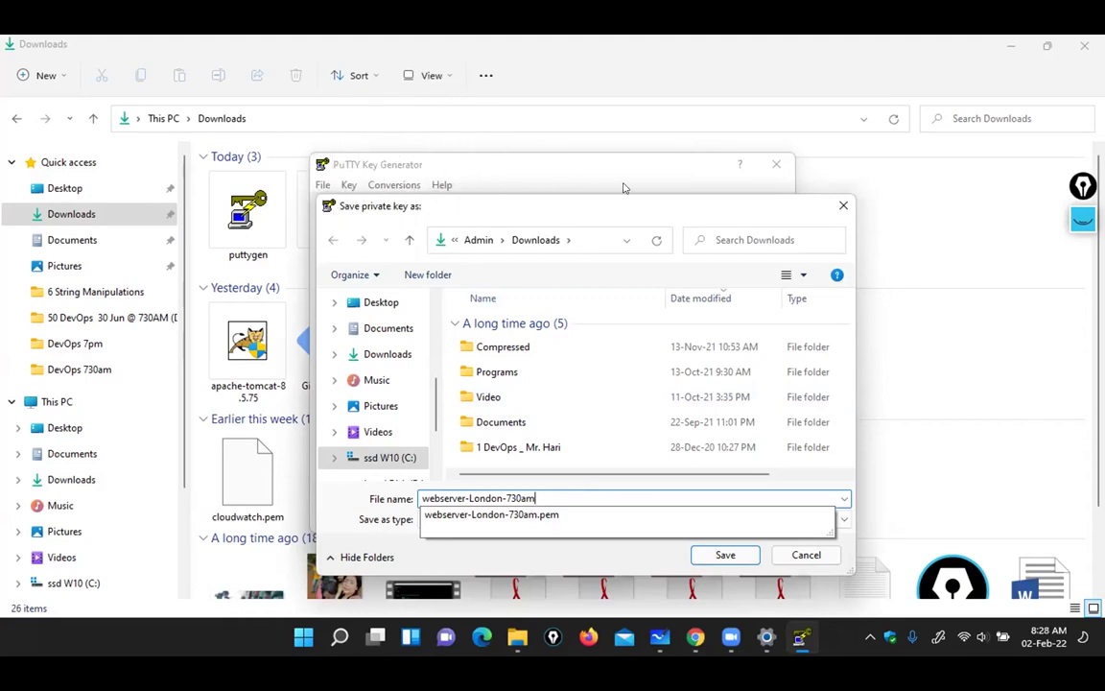
left_click(724, 556)
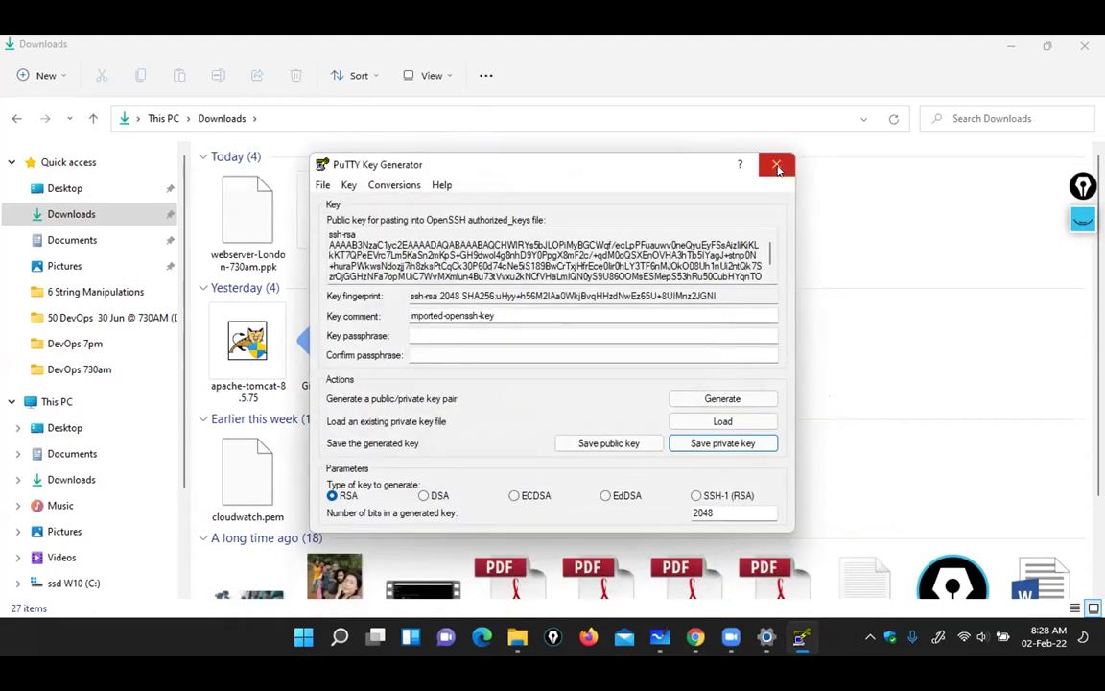
left_click(777, 164)
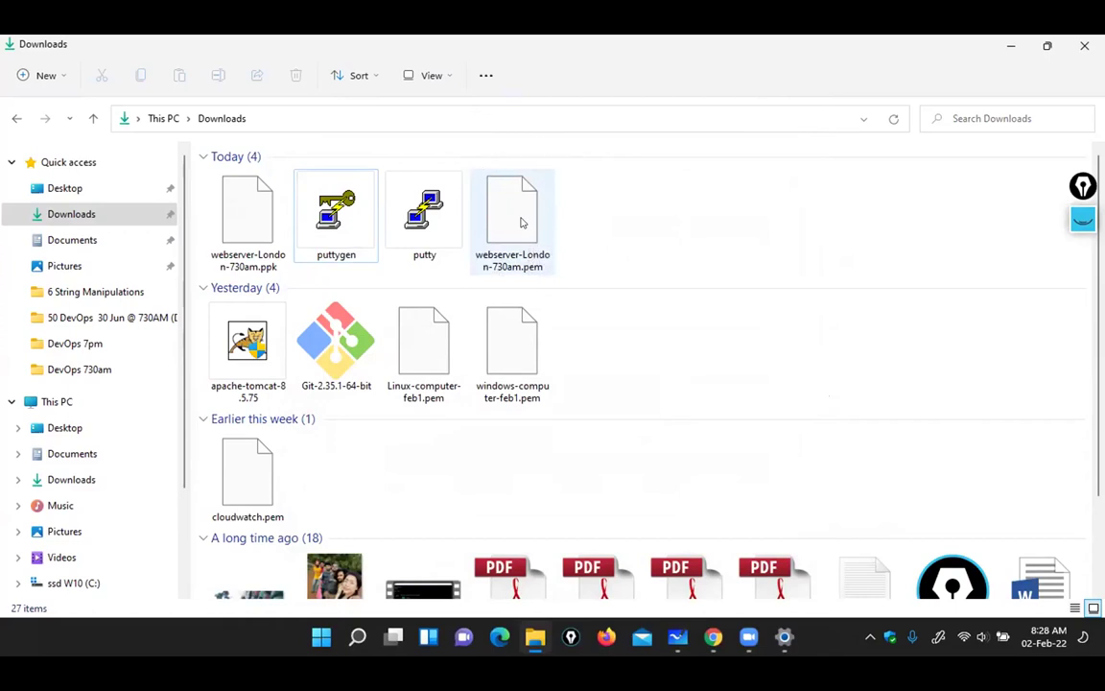
left_click_drag(242, 251, 337, 222)
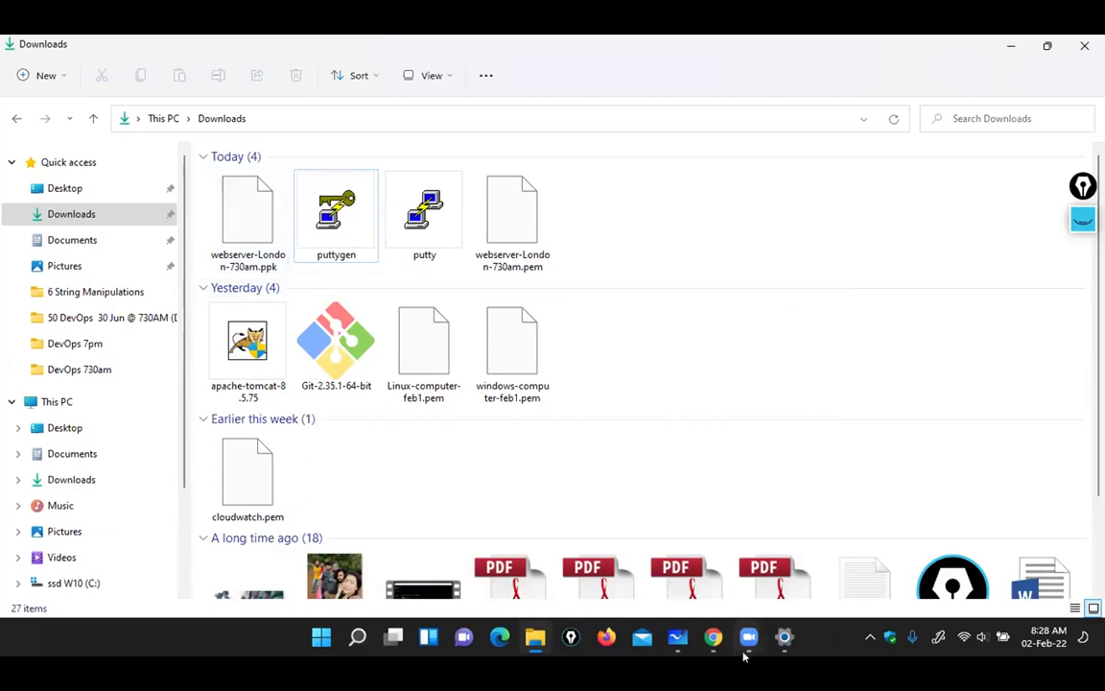
left_click(713, 637)
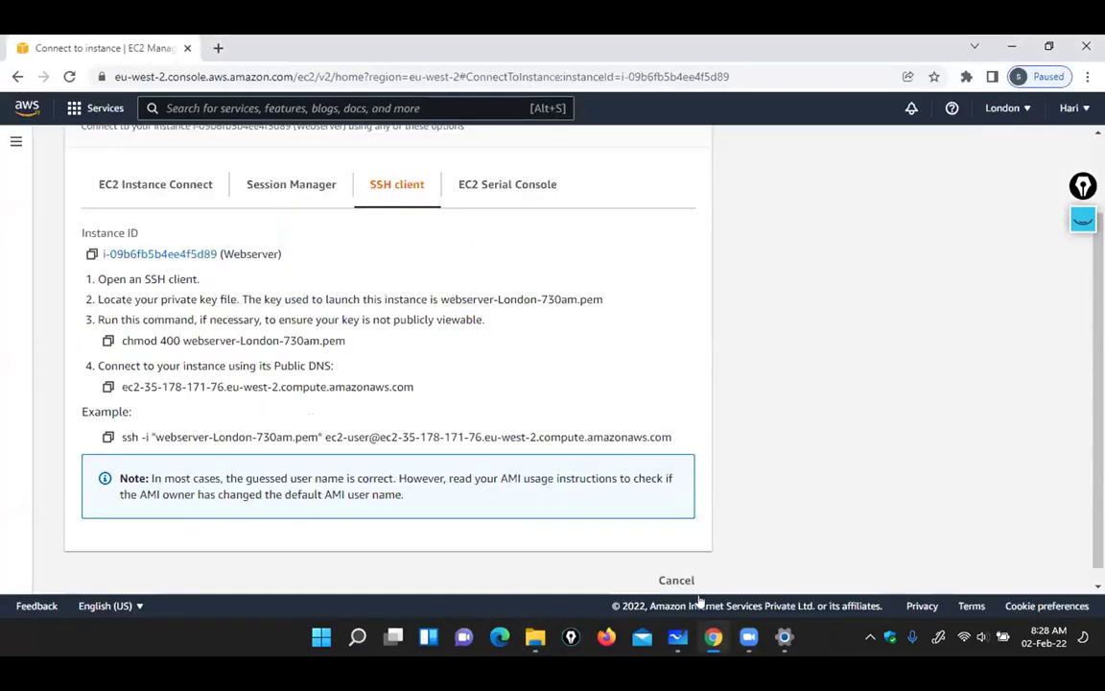
left_click(535, 637)
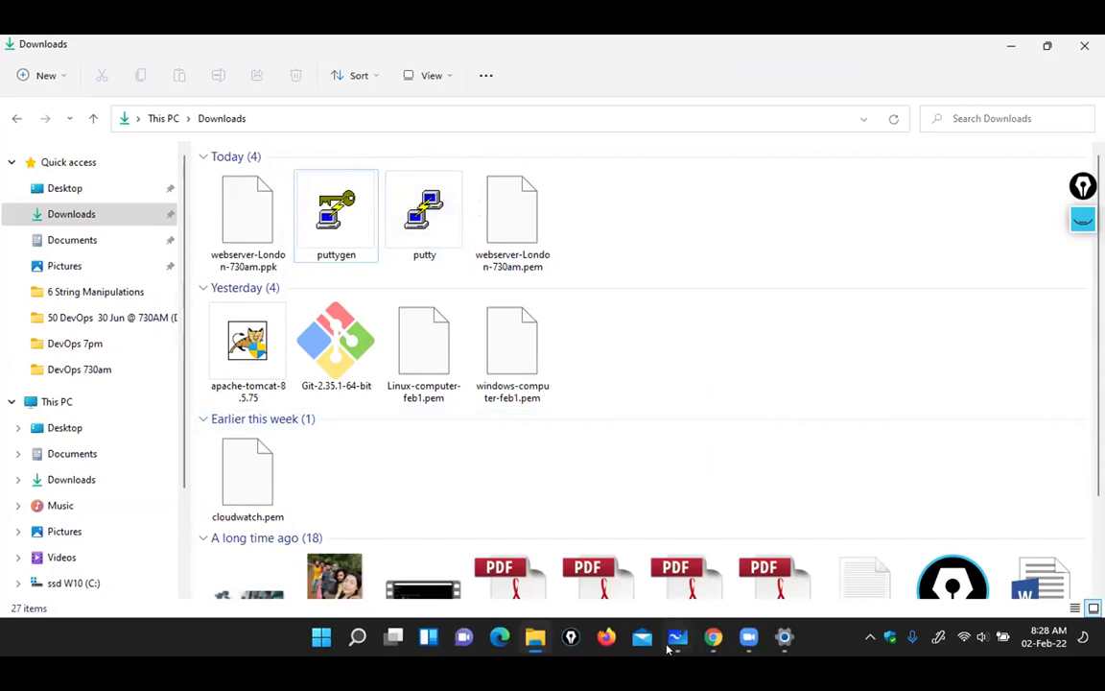
key("alt+Tab")
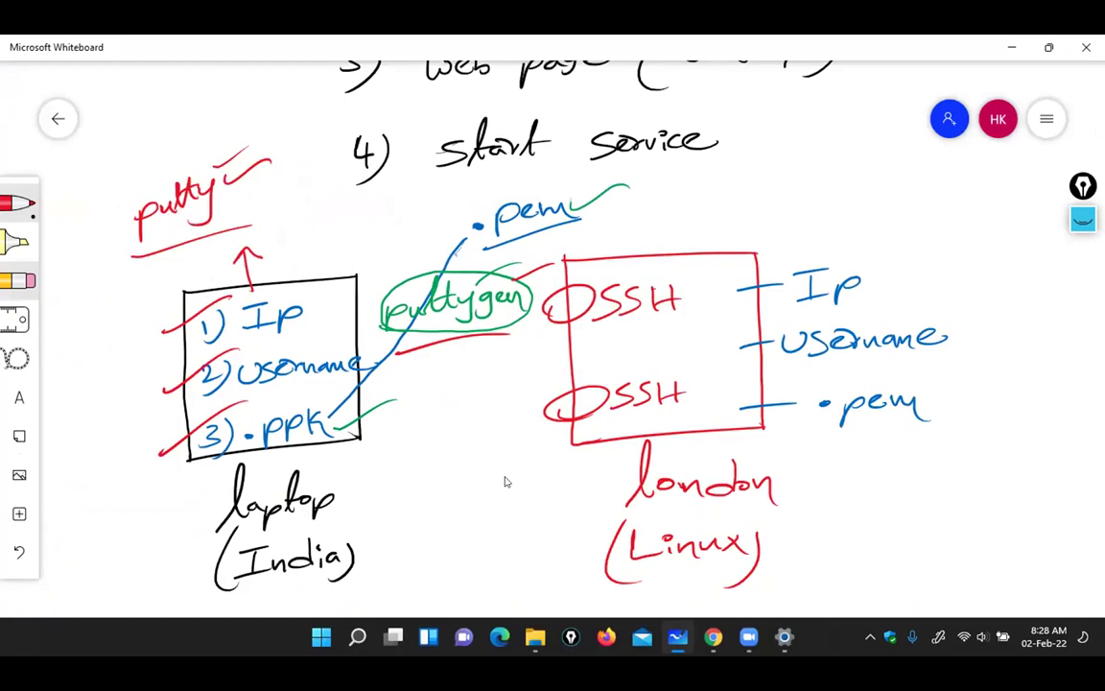
left_click(711, 638)
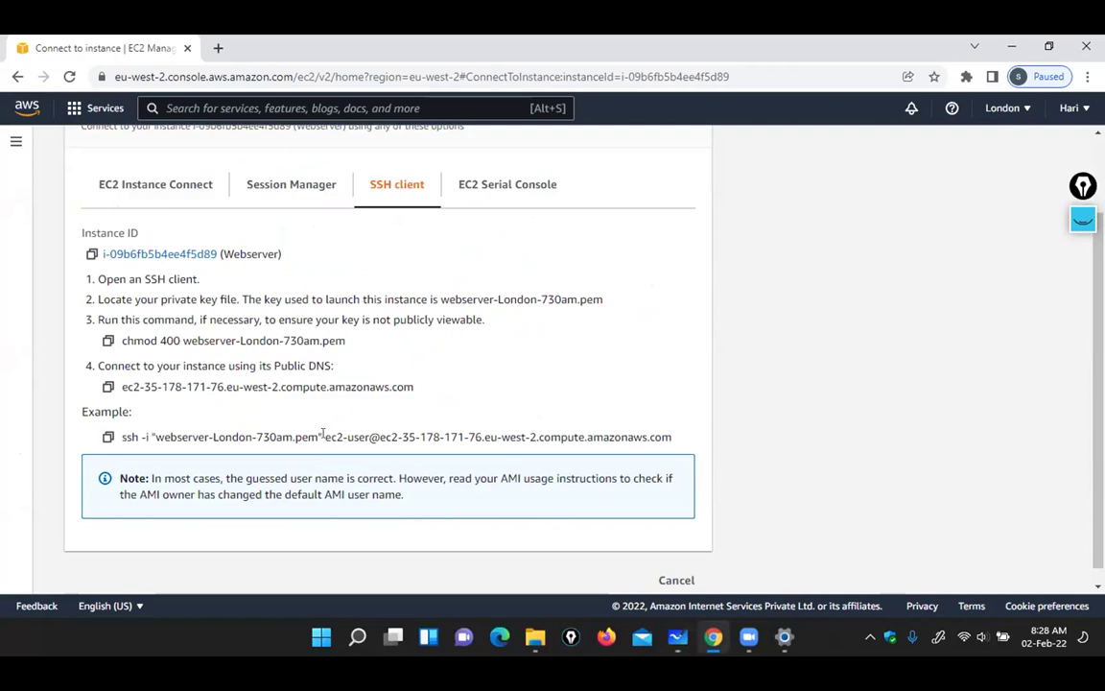
left_click_drag(324, 437, 692, 445)
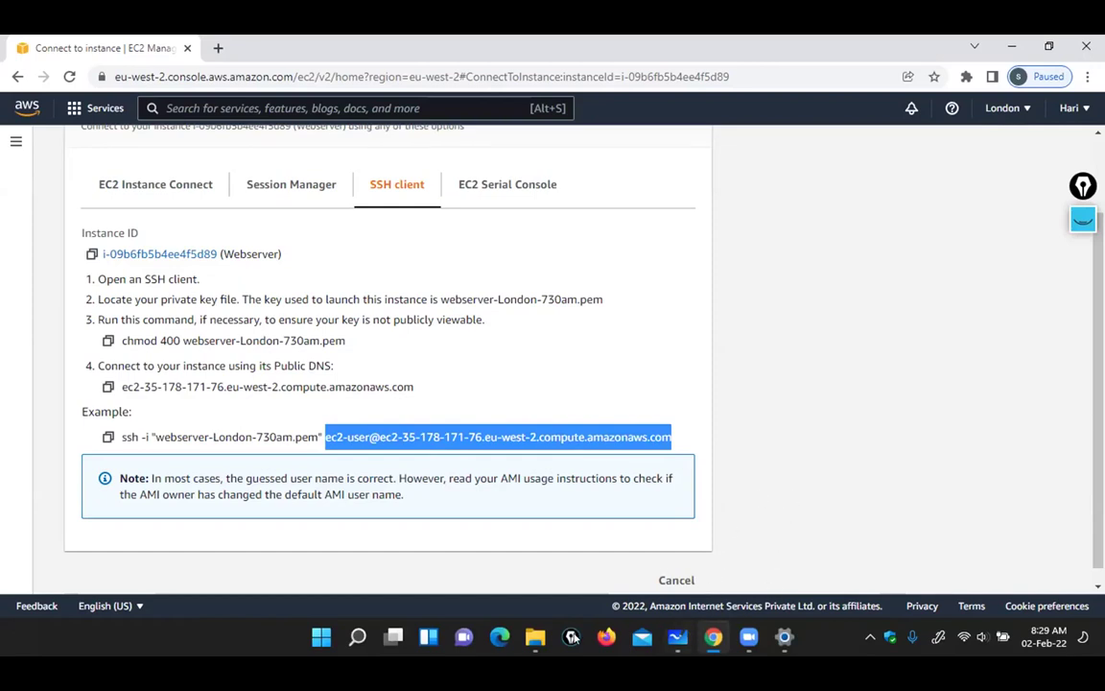
left_click(514, 576)
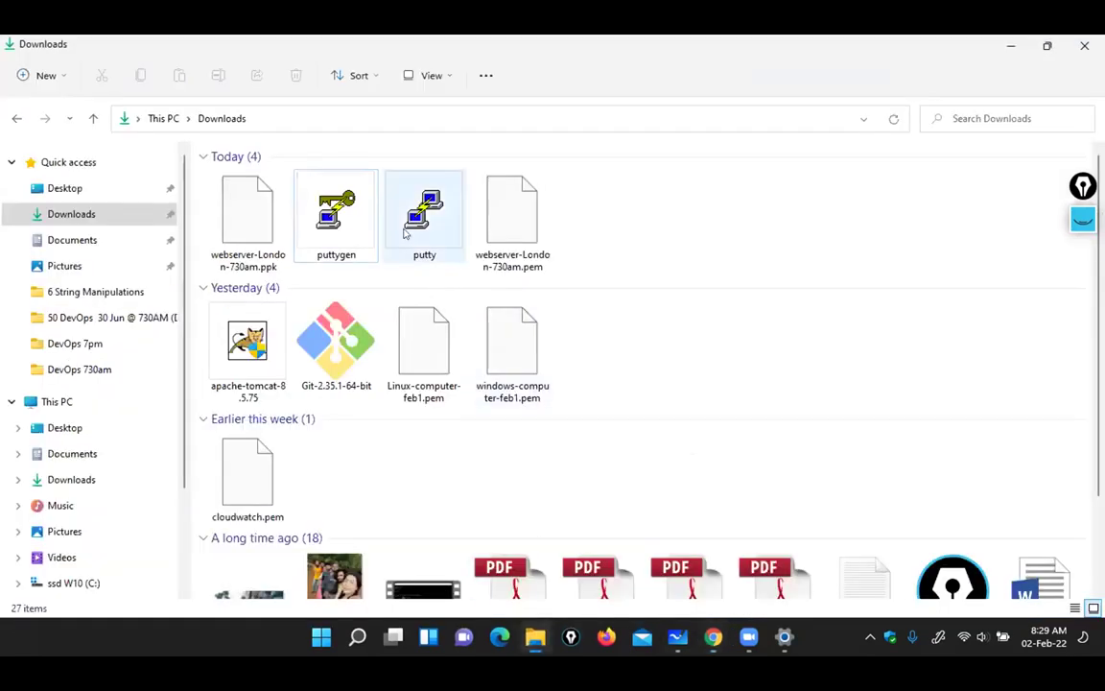
double_click(405, 232)
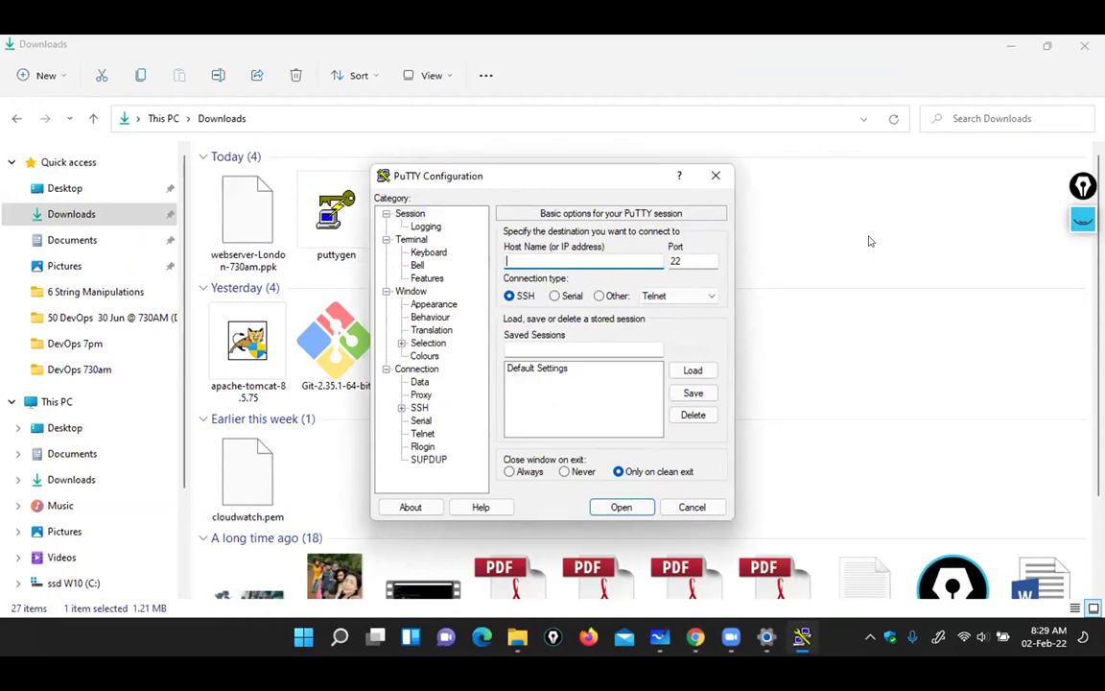
key("ctrl+v")
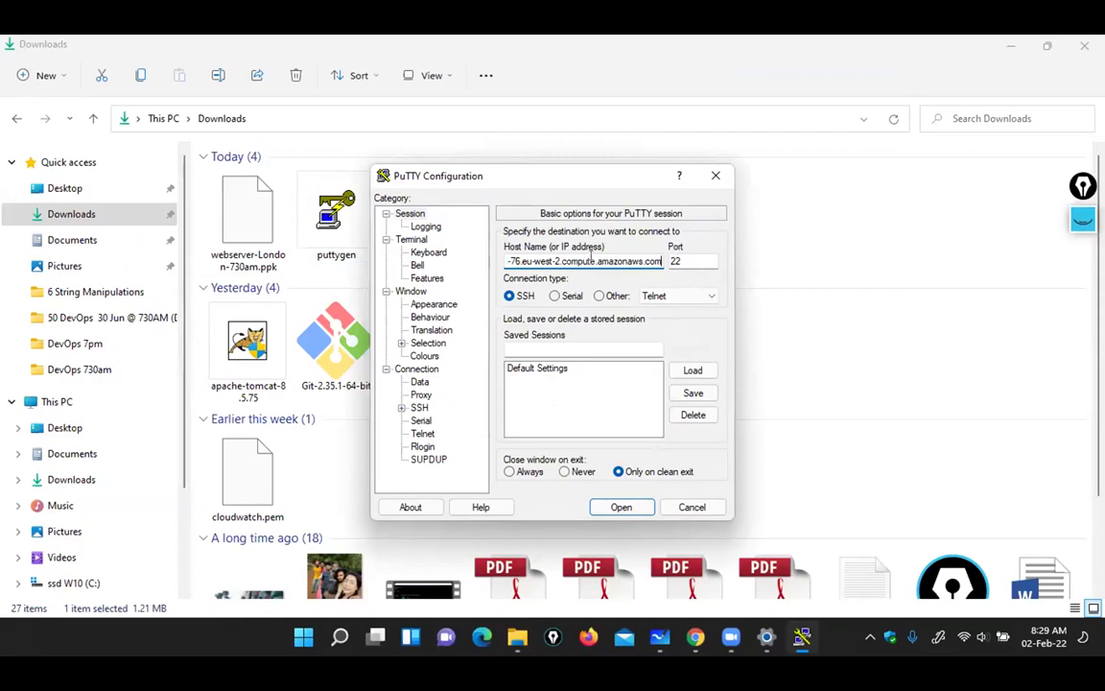
key("Home")
type("ec2-user@")
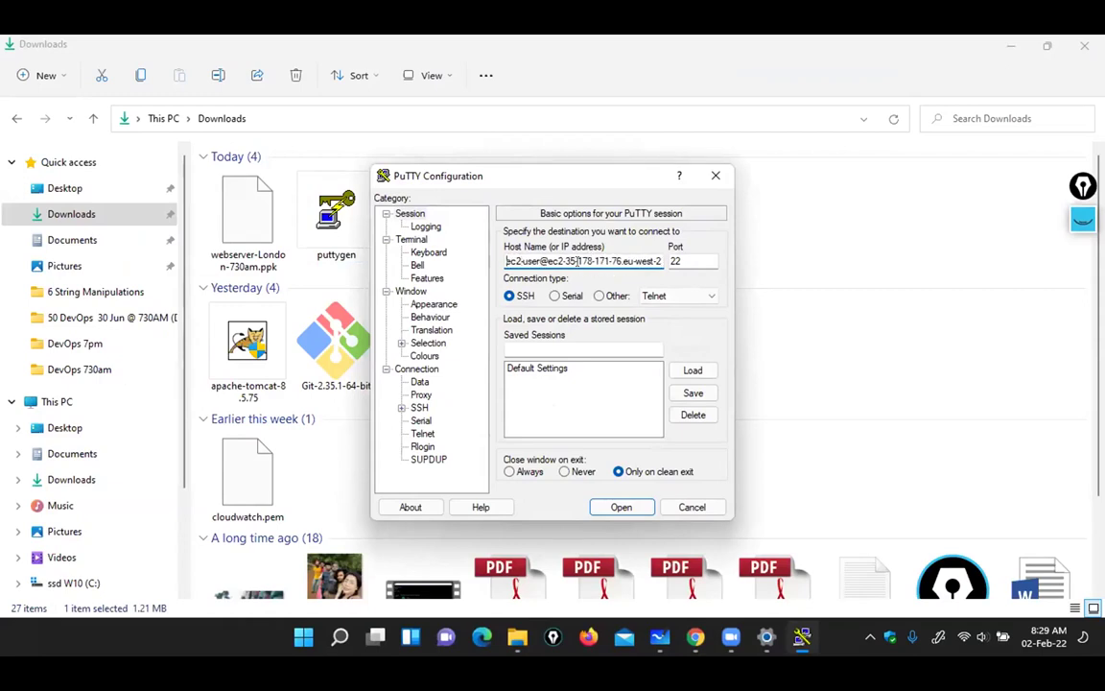
Set webserver-London-730am.ppk as the SSH authentication private key file and connect to the server, accepting its host key
left_click(402, 408)
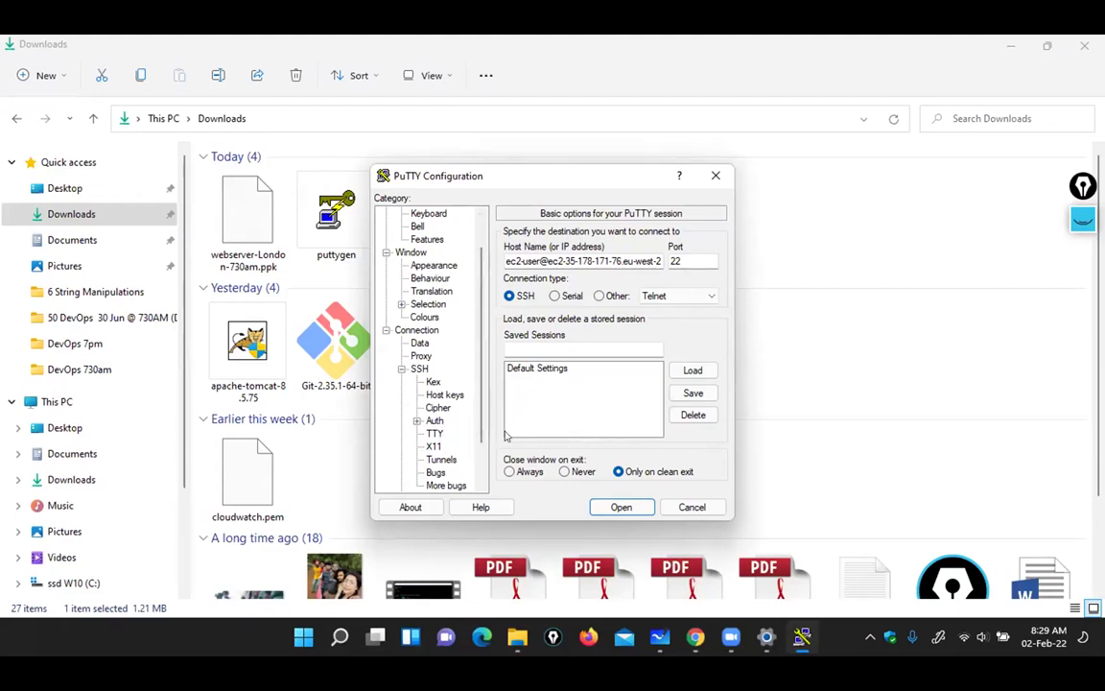
left_click(433, 421)
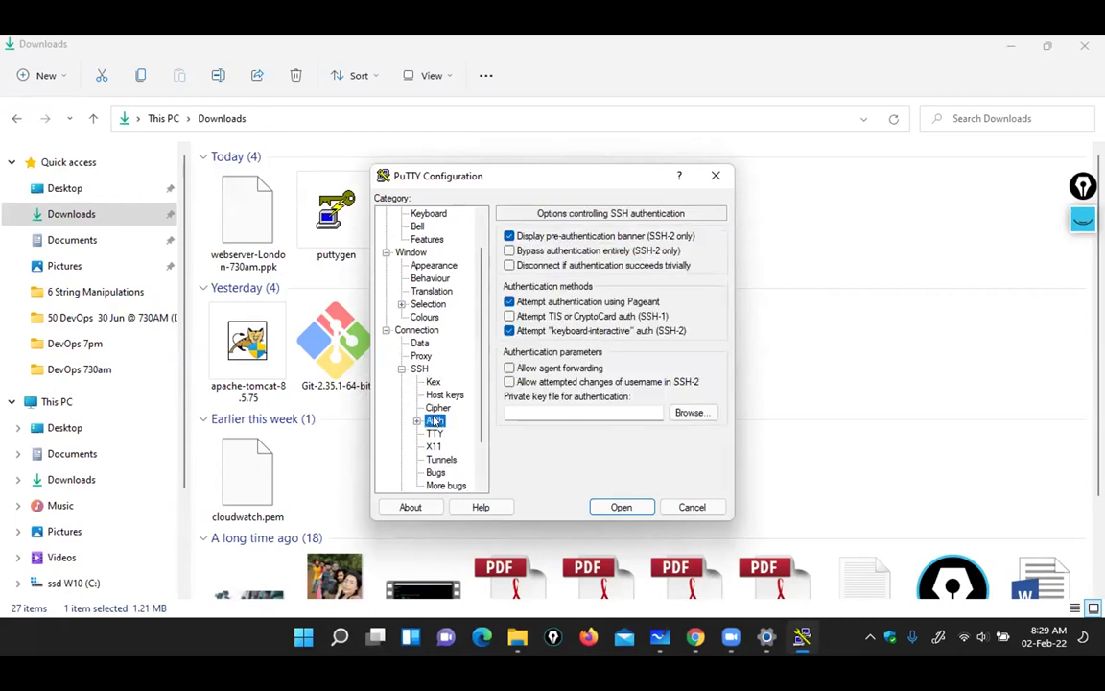
left_click(688, 414)
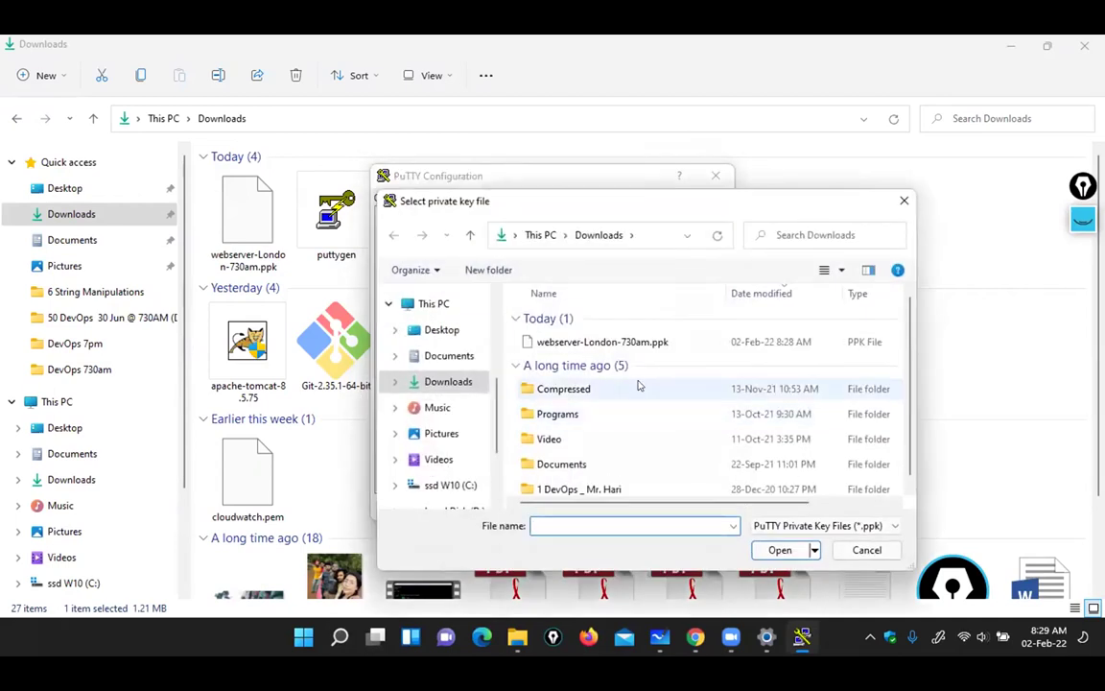
left_click(603, 343)
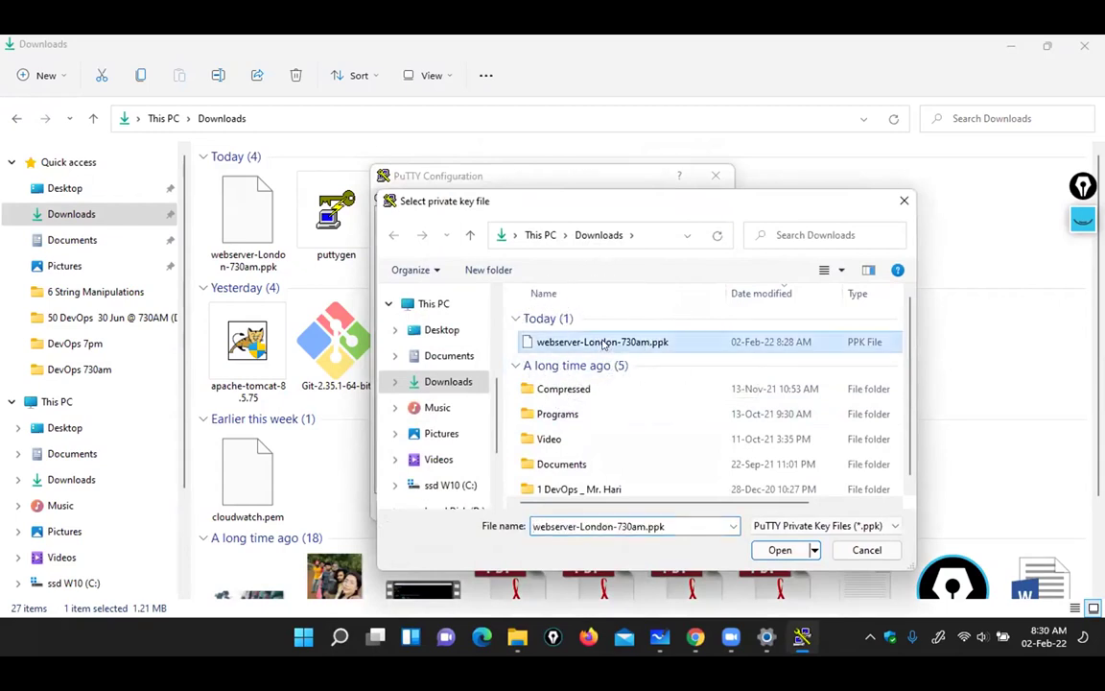
left_click(773, 550)
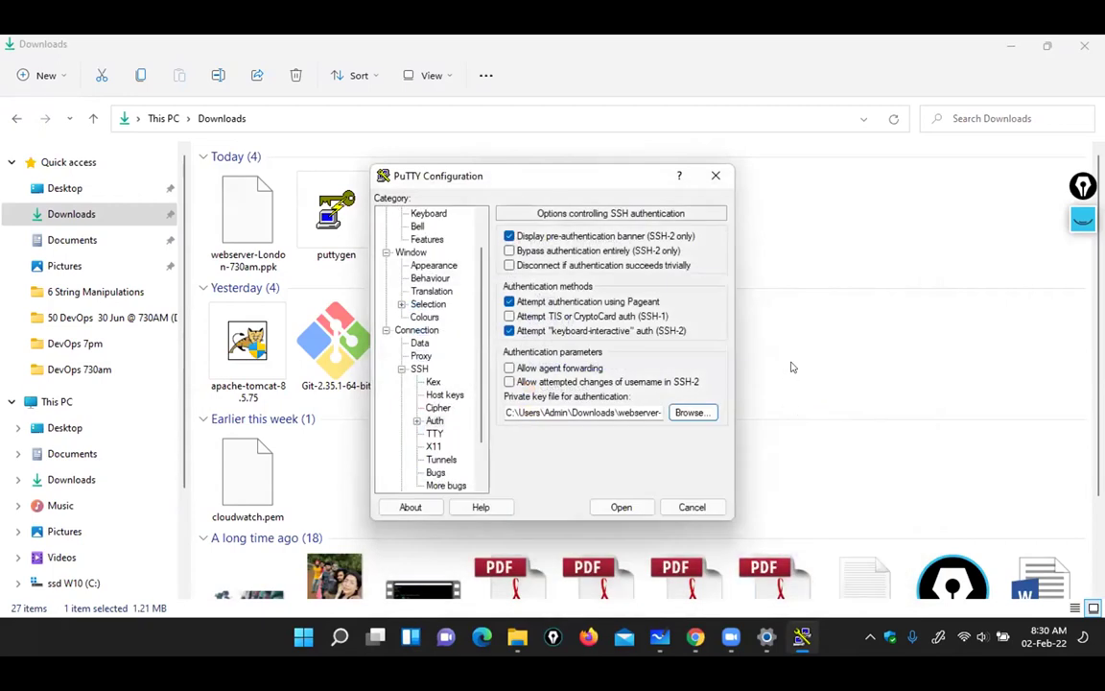
left_click(622, 508)
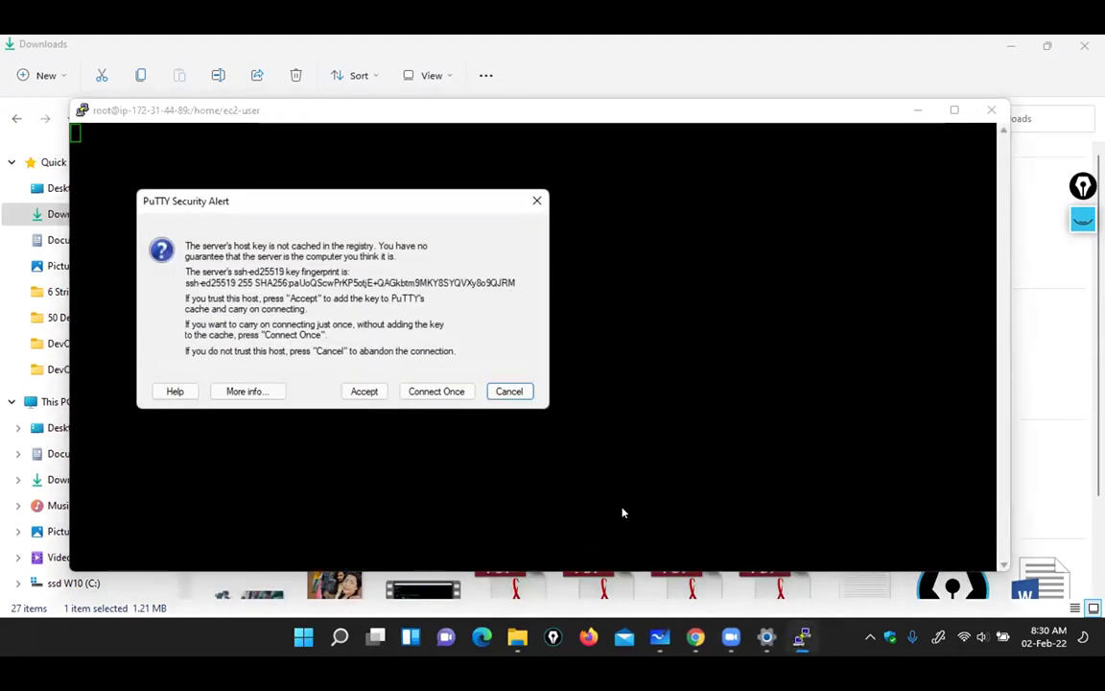
left_click(363, 393)
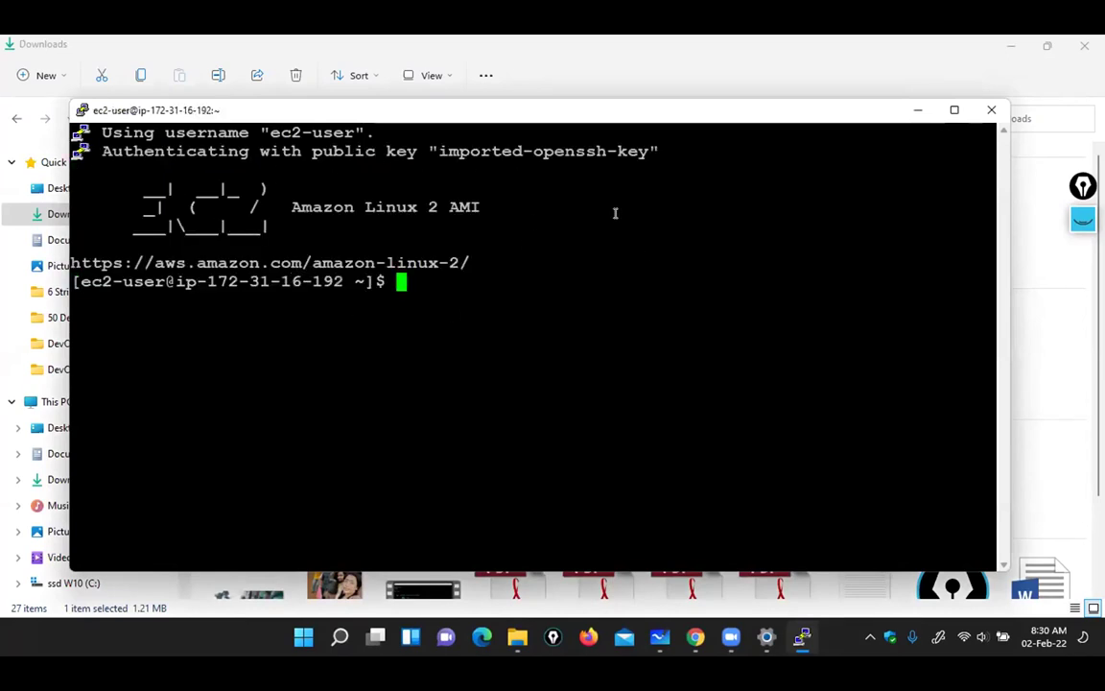
key("super+d")
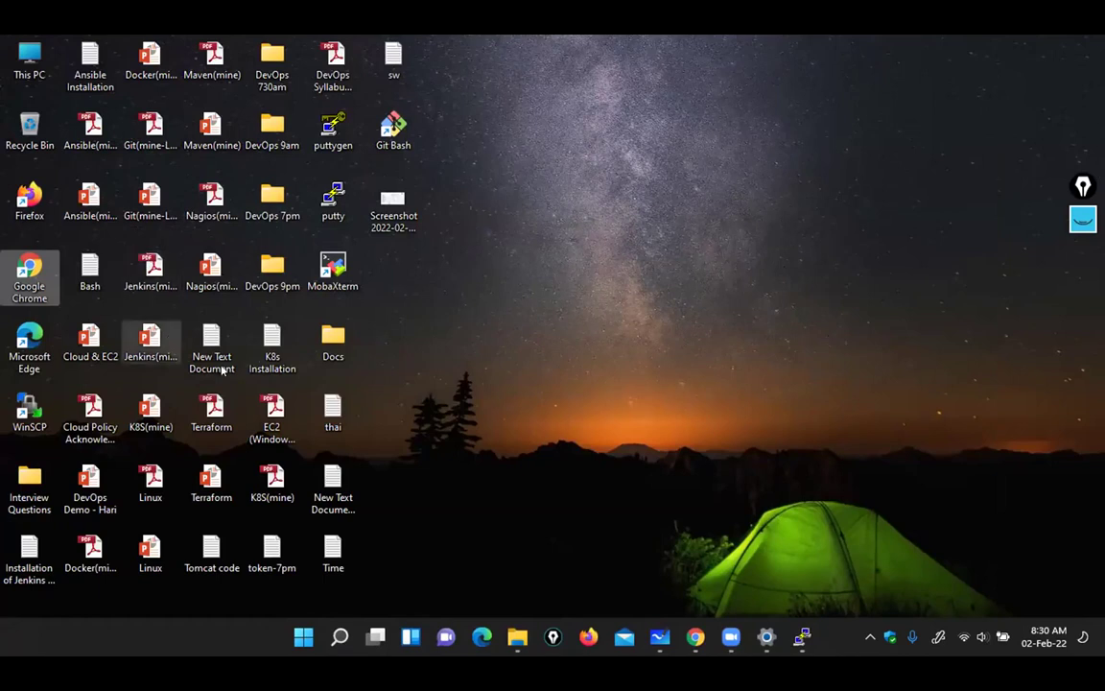
left_click(803, 637)
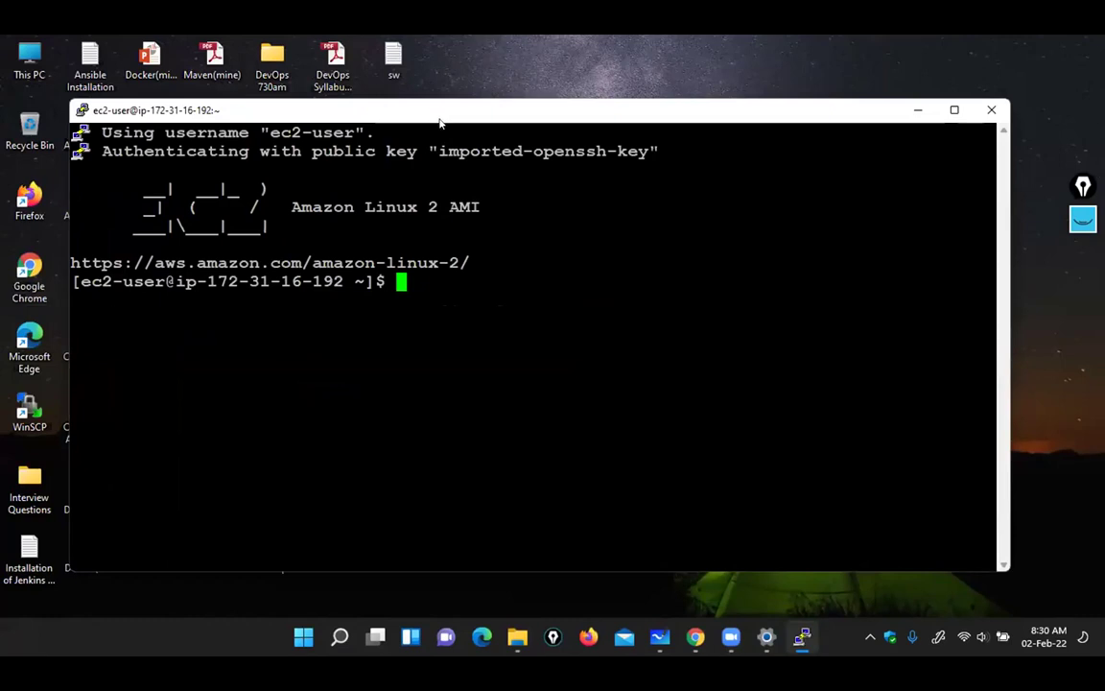
left_click_drag(439, 121, 445, 120)
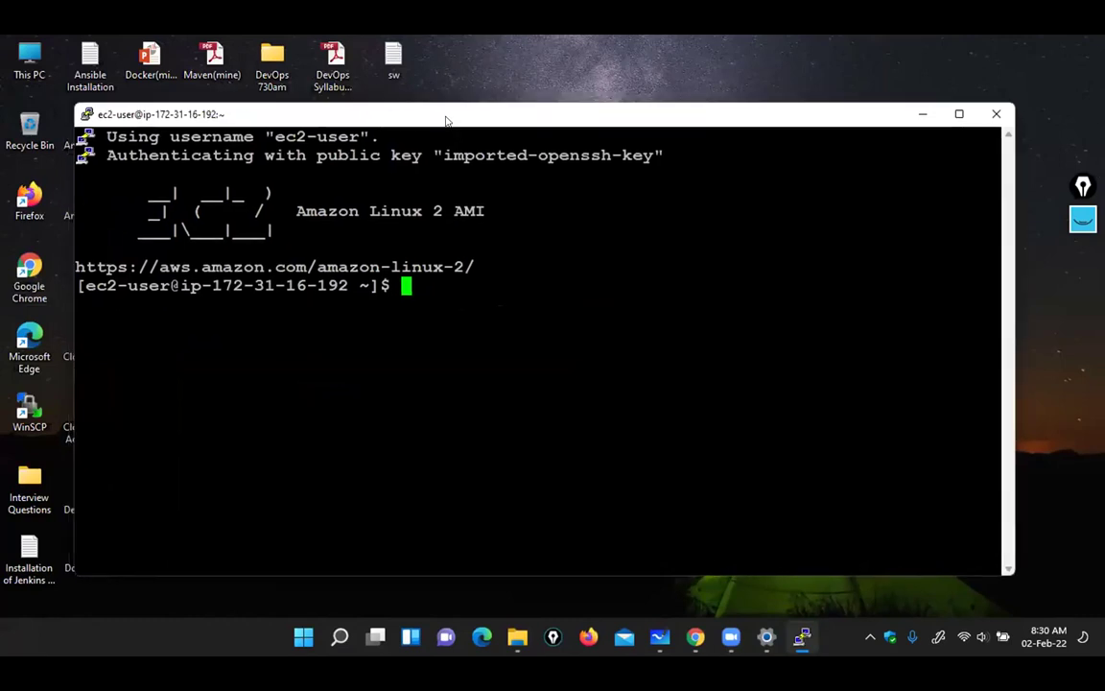
left_click(594, 254)
left_click(238, 248)
mouse_move(695, 655)
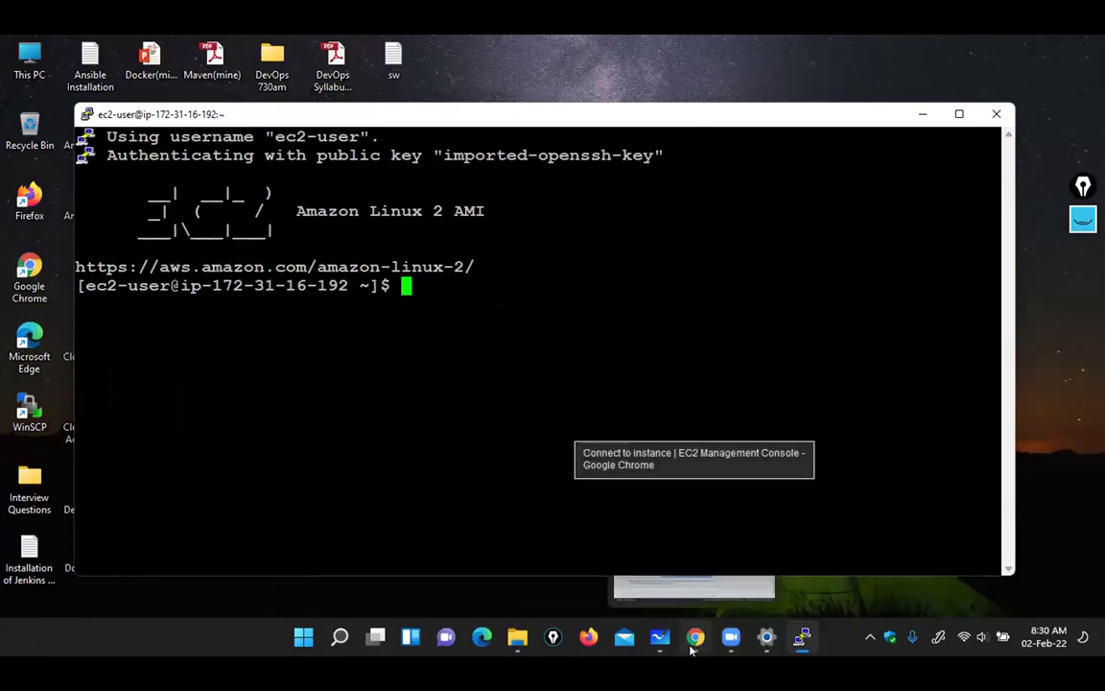
Switch to Microsoft Whiteboard and draw a red line from the laptop box into the London box, adding circles and horizontal strokes between its SSH labels
left_click(659, 637)
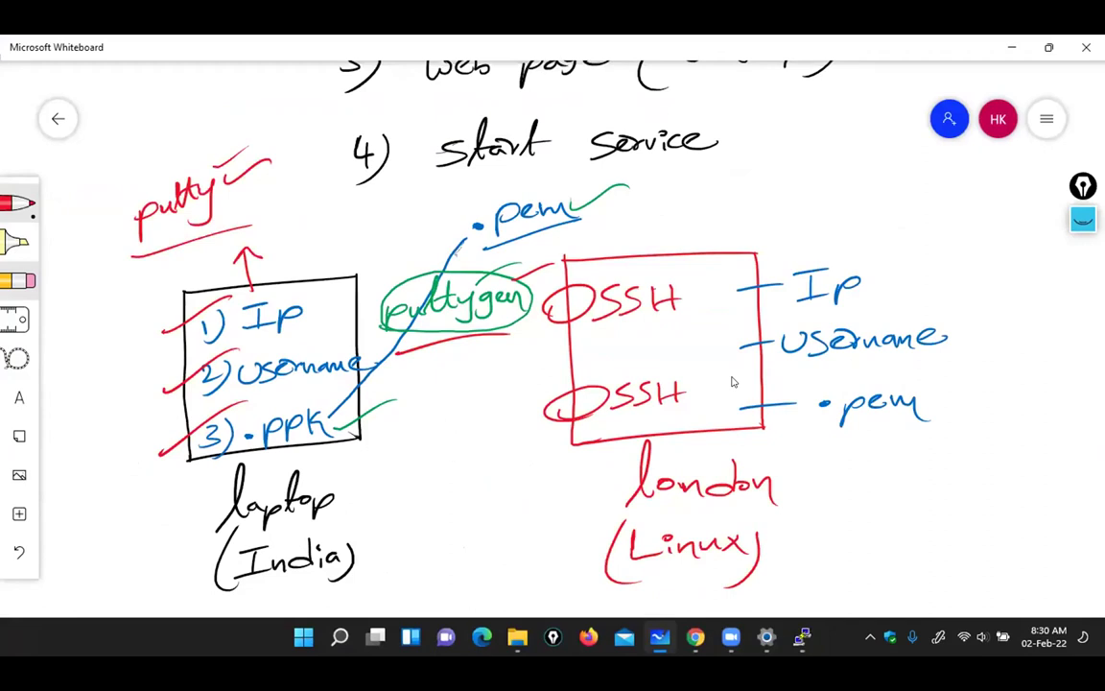
mouse_move(336, 317)
left_mouse_down()
mouse_move(550, 302)
mouse_move(682, 332)
mouse_move(676, 374)
mouse_move(641, 342)
left_mouse_up()
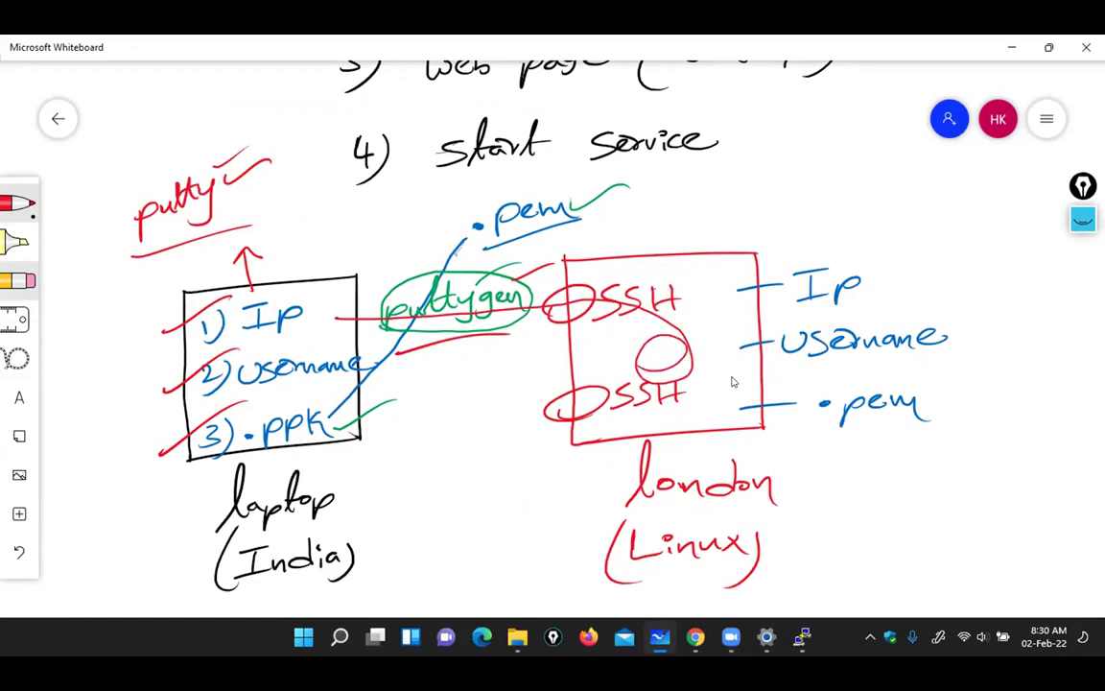
mouse_move(604, 282)
left_mouse_down()
mouse_move(555, 314)
mouse_move(729, 319)
left_mouse_up()
left_click_drag(580, 331, 734, 331)
mouse_move(576, 343)
left_mouse_down()
mouse_move(739, 343)
mouse_move(734, 356)
left_mouse_up()
left_click_drag(600, 370, 738, 369)
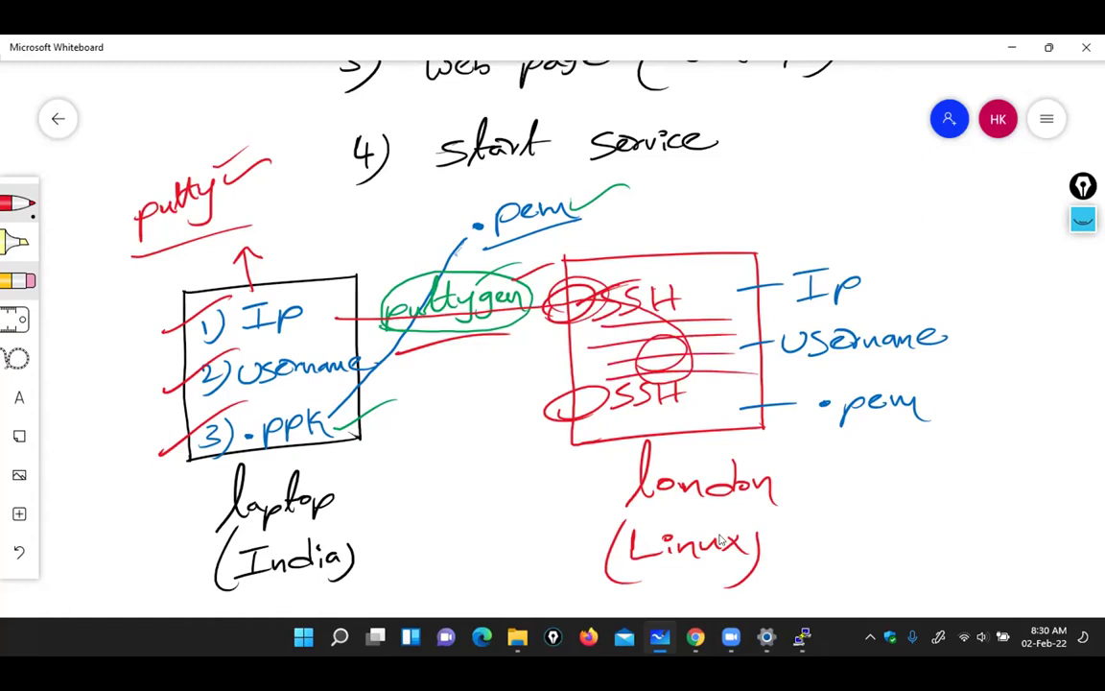
Switch to the PuTTY session and run the random string cfghjkxdgcfhgvjhkjksfzxdgfchvgbhjn as a command
left_click(802, 637)
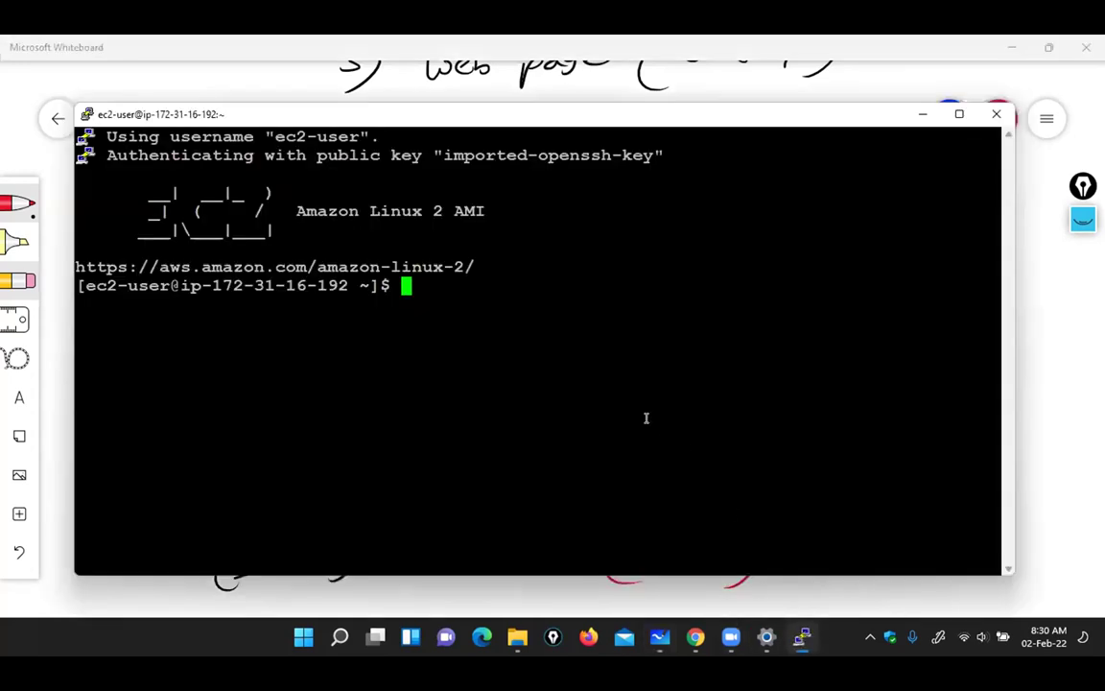
type("cfghjkxdgcfhgvjhkjksfzxdgfchvgbhjn")
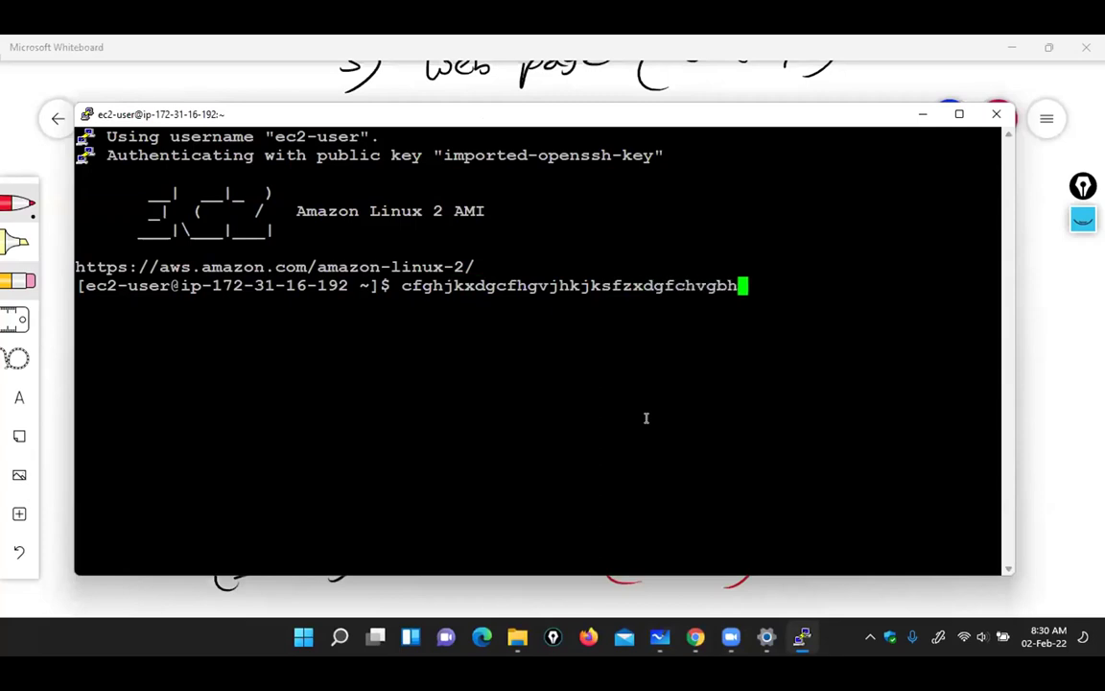
key("Return")
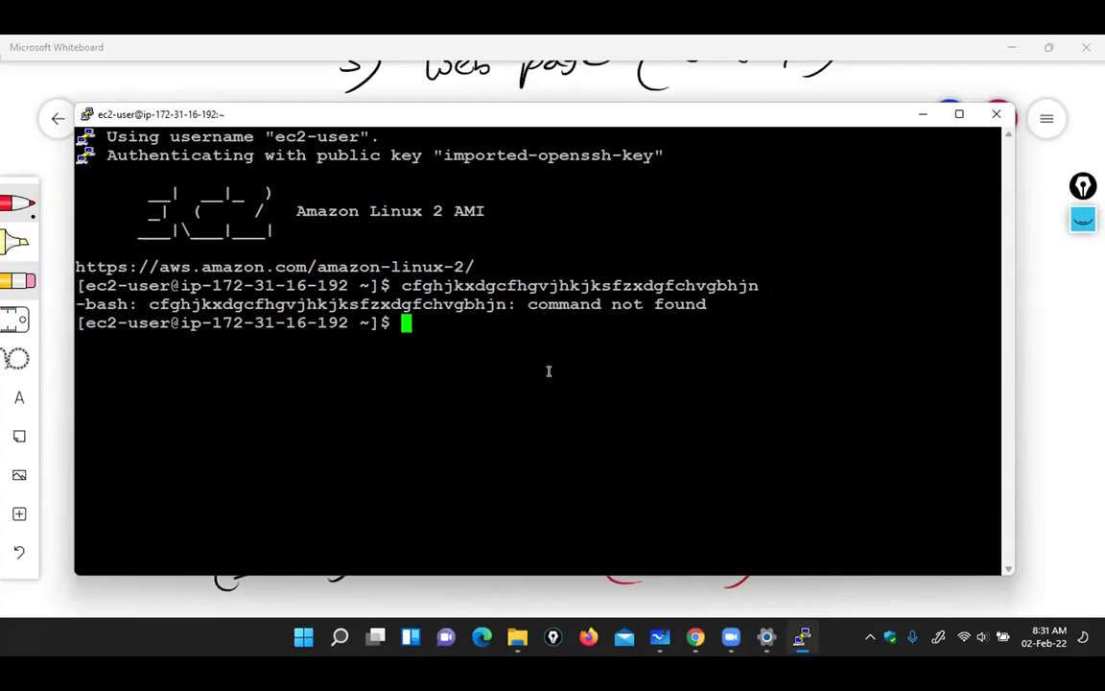
Return to the whiteboard and review the numbered list of web server setup steps above the diagram
left_click(921, 119)
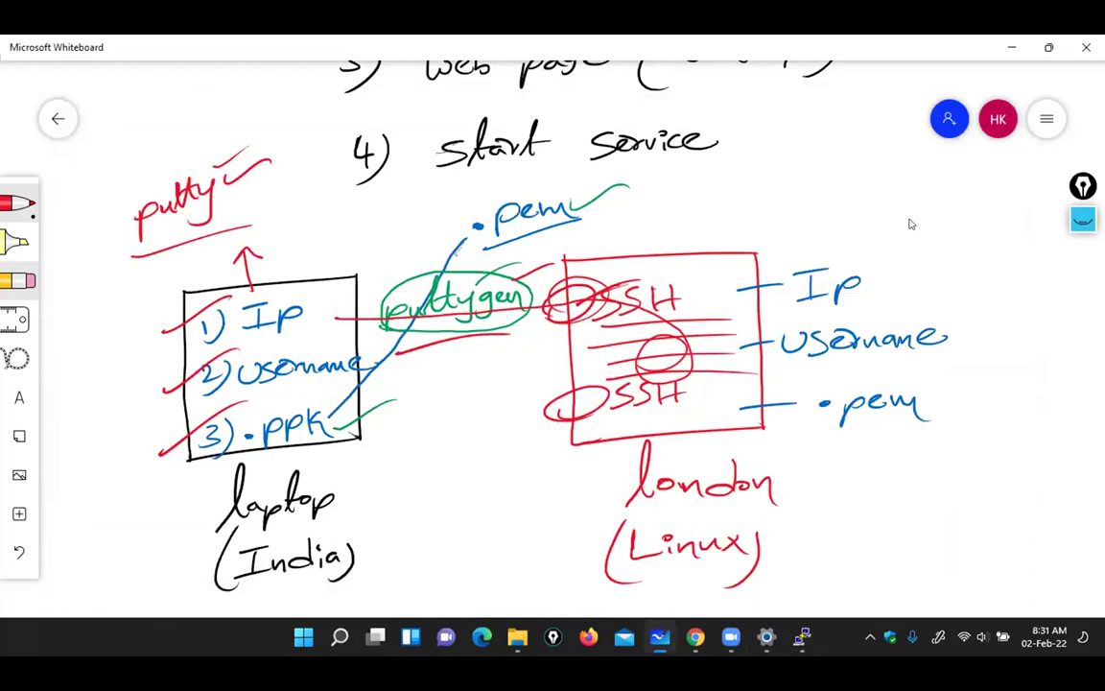
scroll(865, 197, "up", 2)
scroll(896, 300, "up", 5)
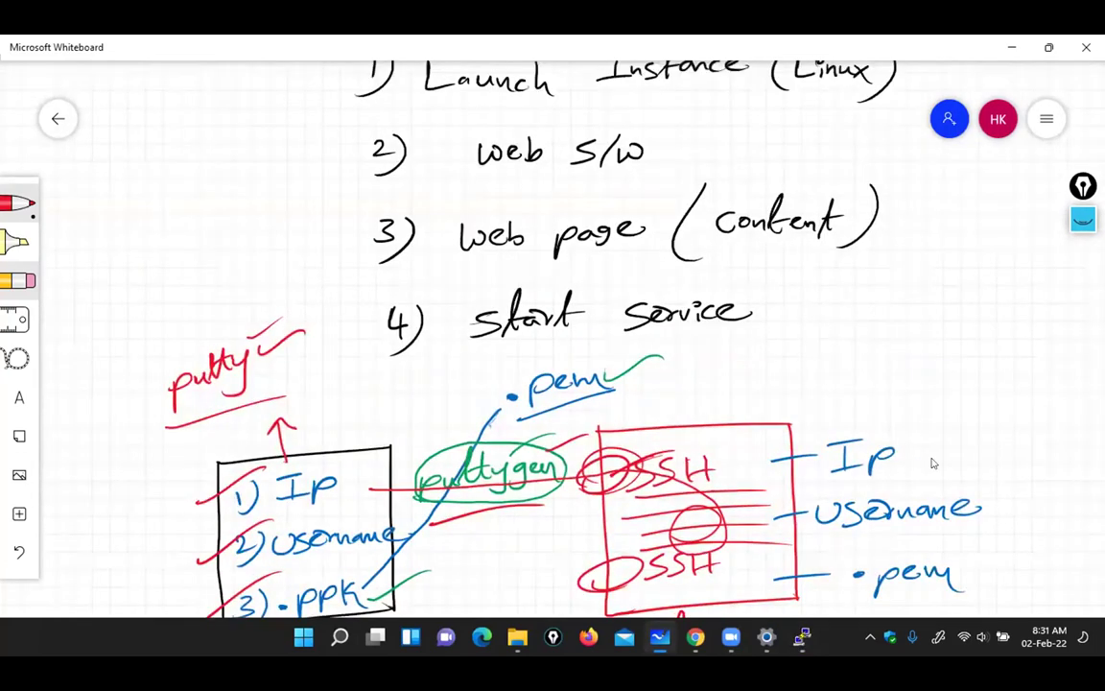
scroll(870, 285, "right", 1)
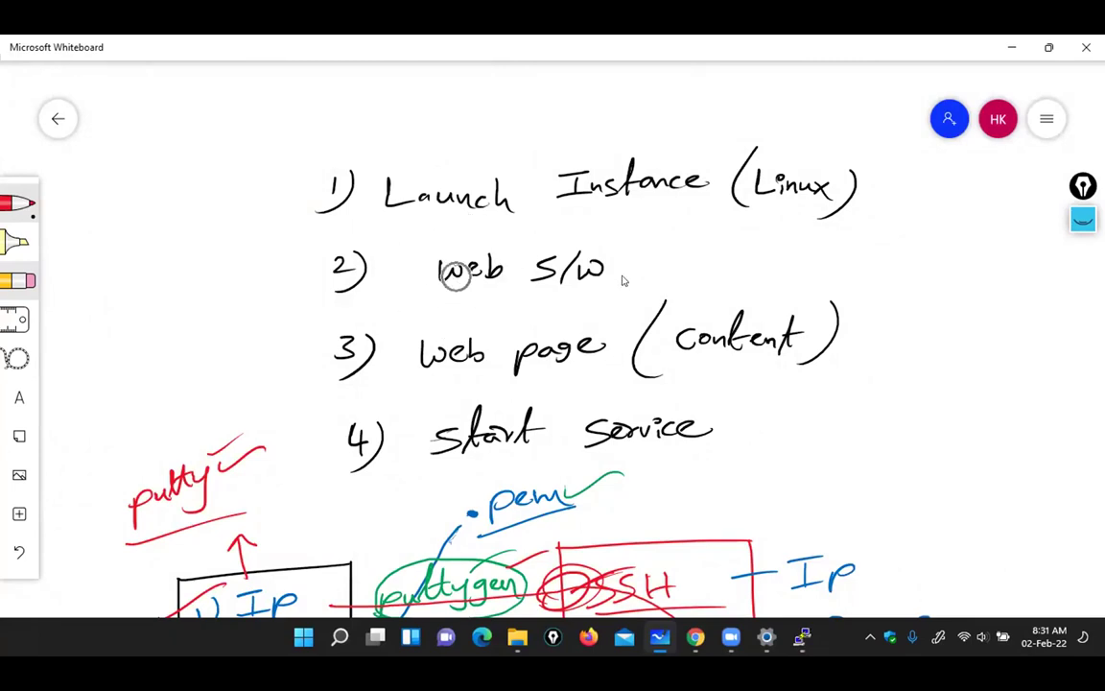
Open the Bash text file from the desktop in Notepad and enlarge its text to 260%
key("super+d")
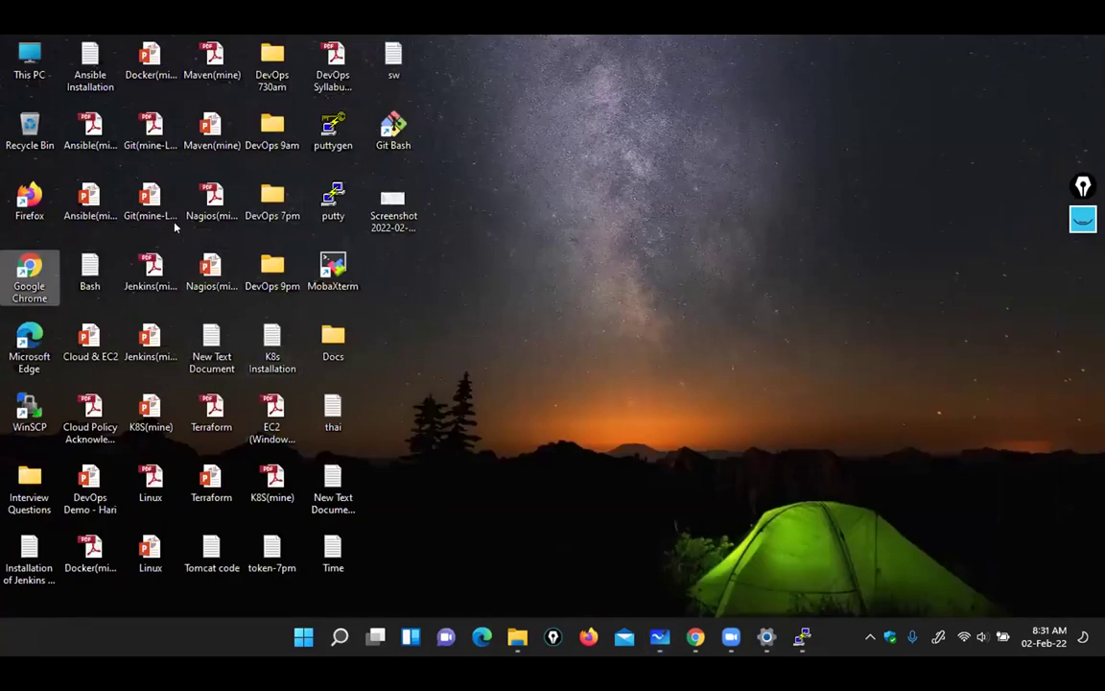
double_click(91, 268)
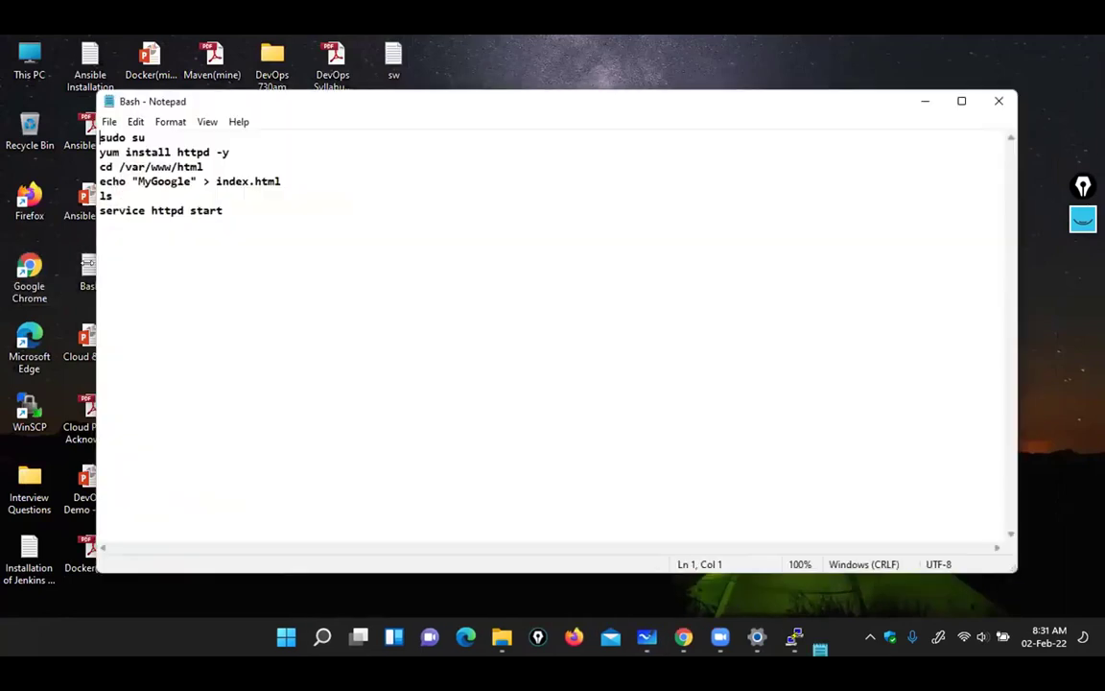
scroll(593, 256, "up", 9, "ctrl")
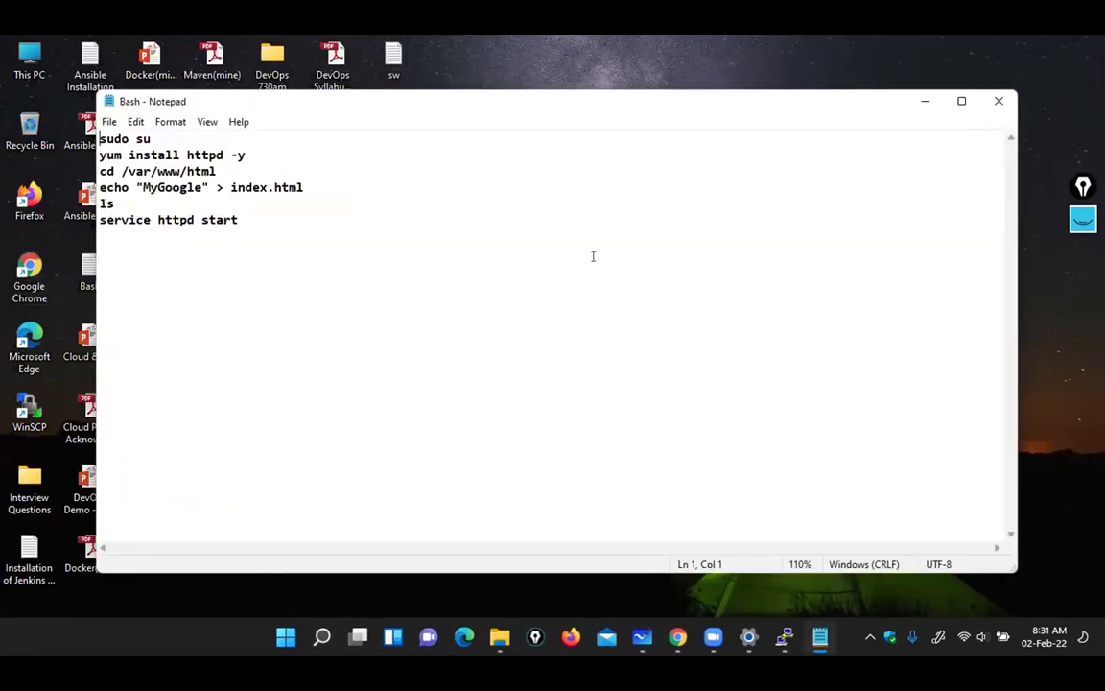
scroll(593, 256, "up", 7, "ctrl")
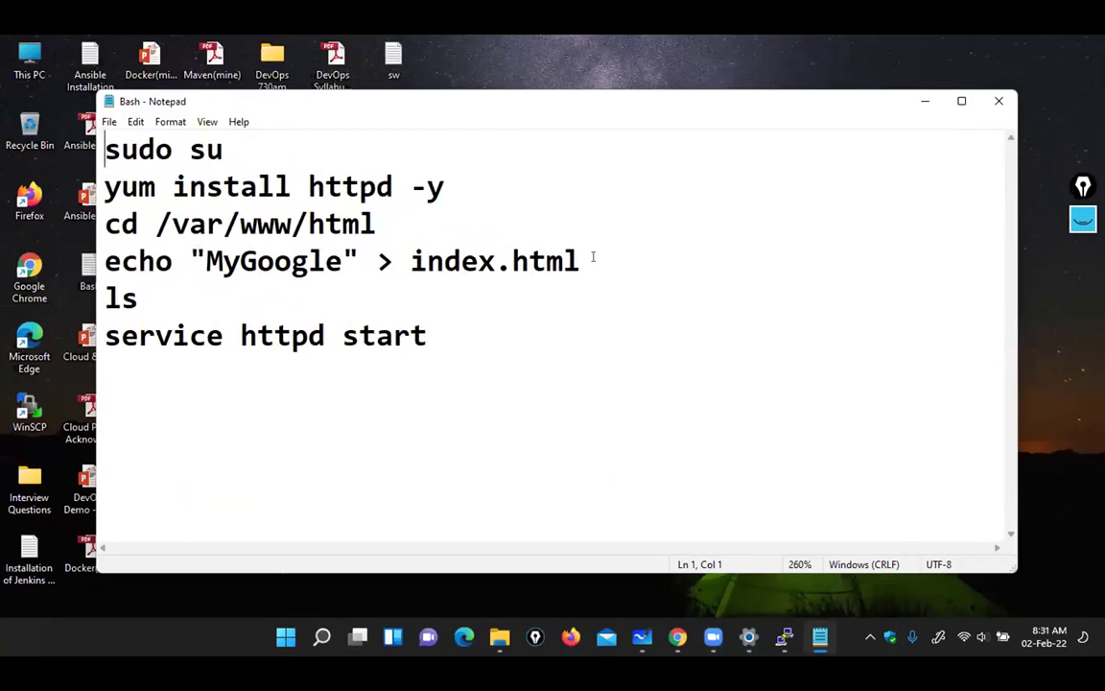
Draw pink pen ticks beside the sudo su, yum install httpd -y and cd /var/www/html lines, and clear them
left_click(1083, 219)
left_click(994, 267)
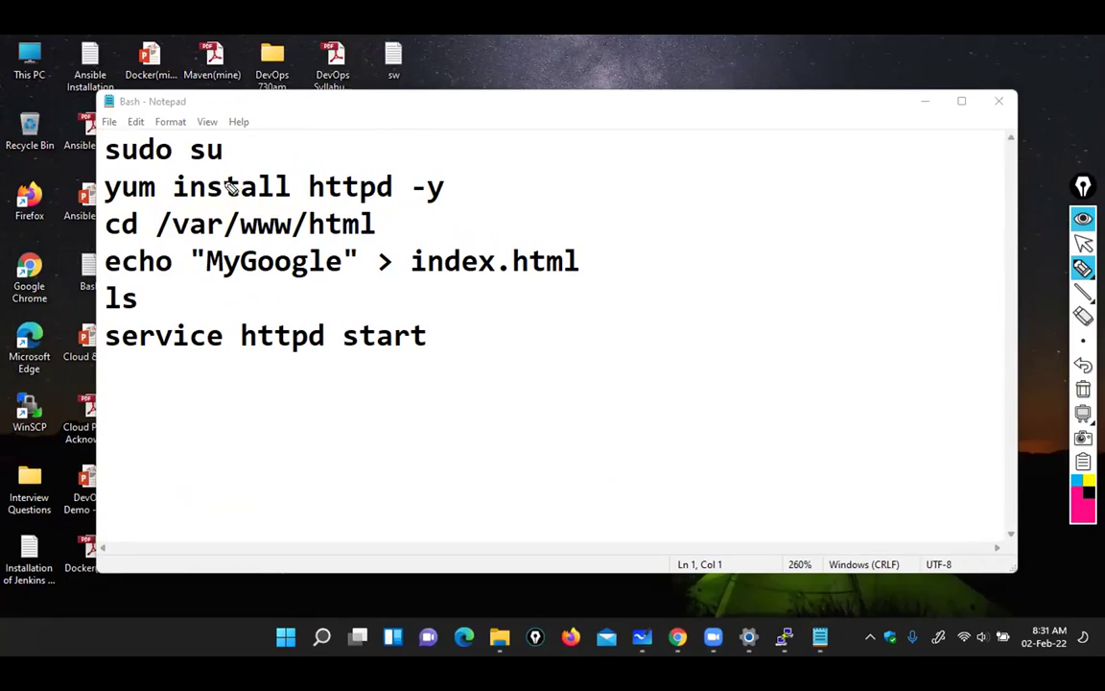
left_click_drag(247, 165, 314, 141)
left_click_drag(407, 185, 465, 161)
left_click_drag(379, 236, 466, 206)
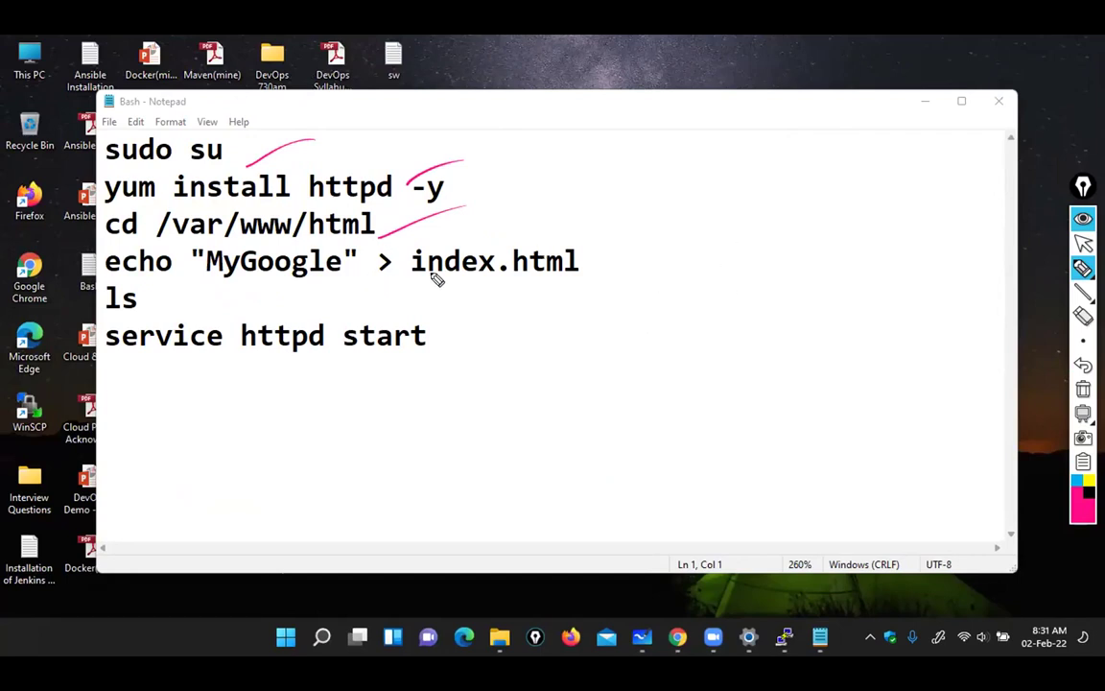
key("ctrl+shift+c")
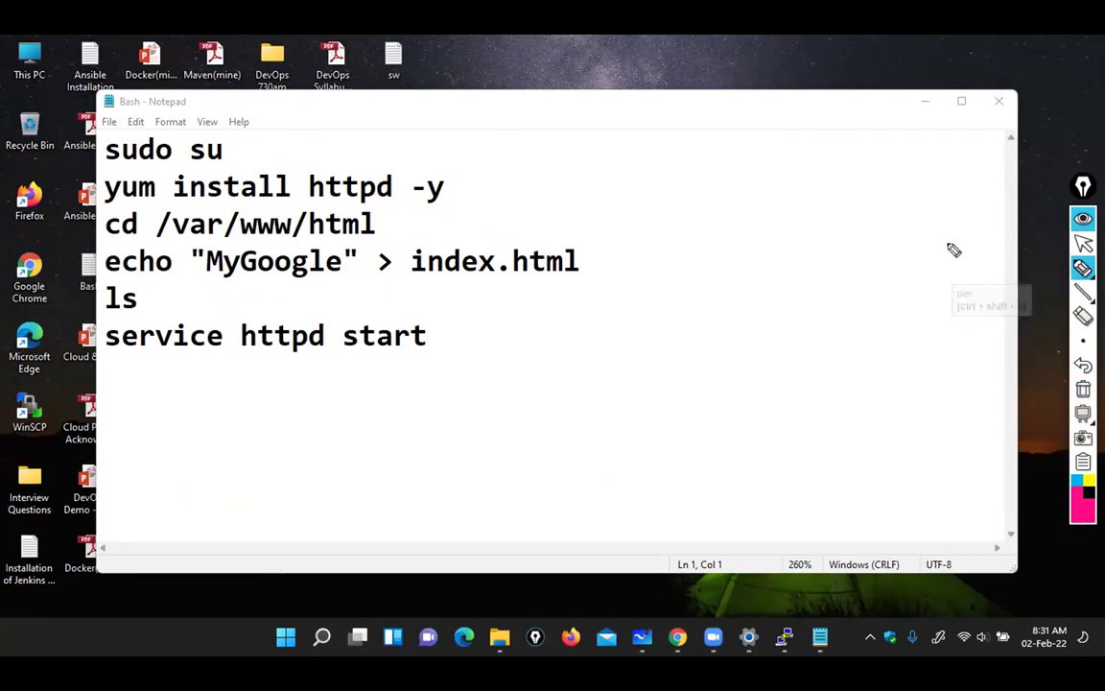
Circle sudo, su, yum and httpd in pink, add two strokes above index.html, and erase all the annotations
left_click_drag(105, 156, 162, 125)
left_click_drag(251, 159, 206, 178)
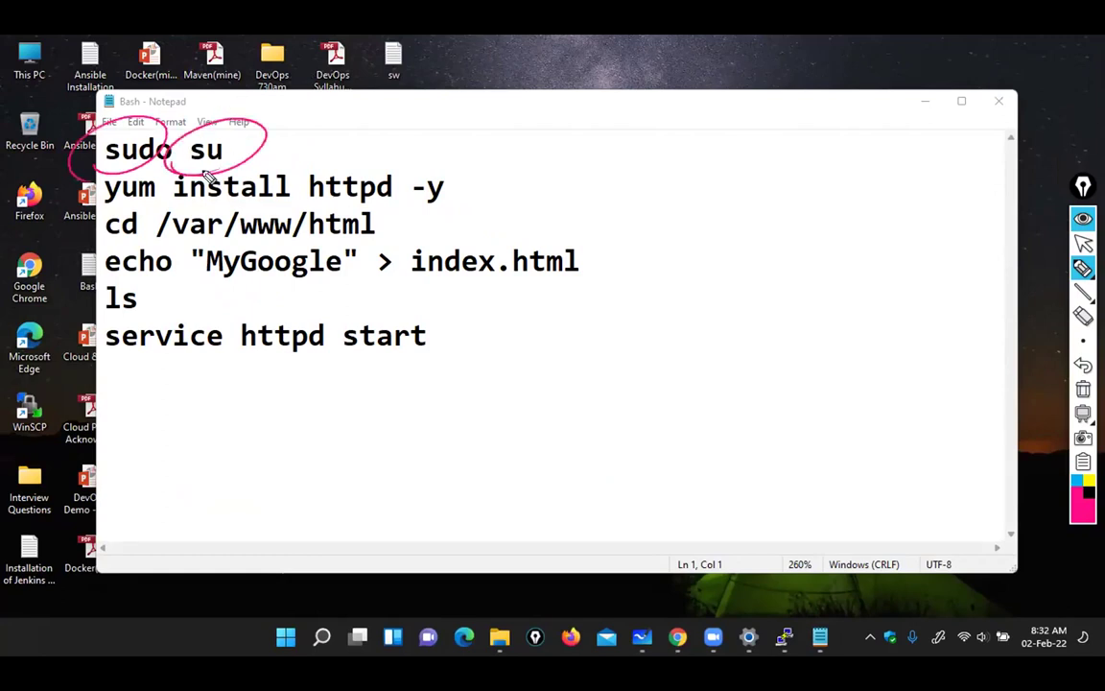
left_click_drag(104, 188, 134, 184)
mouse_move(311, 187)
left_mouse_down()
mouse_move(317, 223)
mouse_move(292, 194)
left_mouse_up()
mouse_move(476, 240)
left_mouse_down()
mouse_move(551, 209)
mouse_move(589, 218)
left_mouse_up()
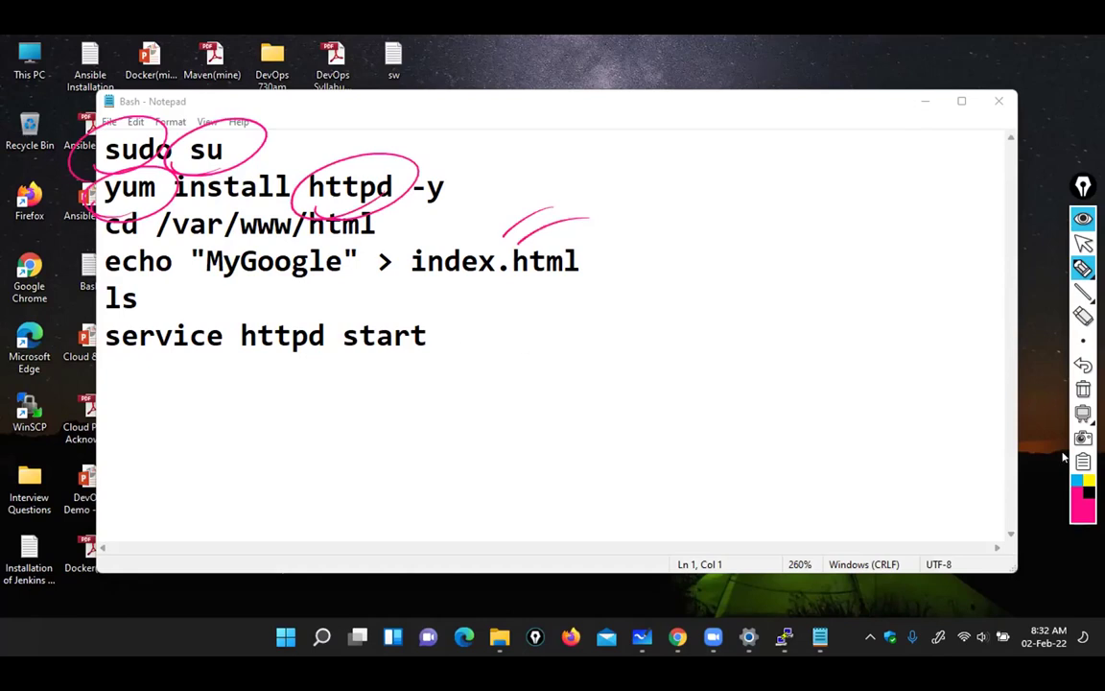
left_click(1083, 388)
Draw a large pink X across the whole command list, erase it and return to the normal pointer
left_click(1006, 267)
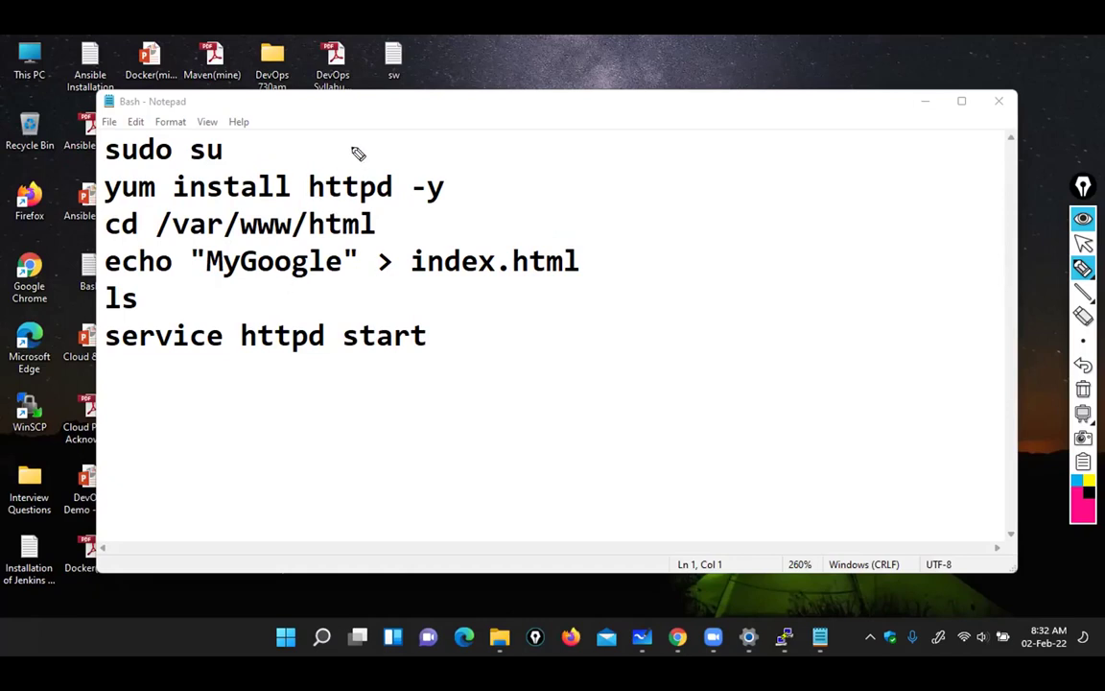
left_click_drag(405, 113, 208, 357)
mouse_move(179, 120)
left_mouse_down()
mouse_move(395, 347)
mouse_move(426, 358)
left_mouse_up()
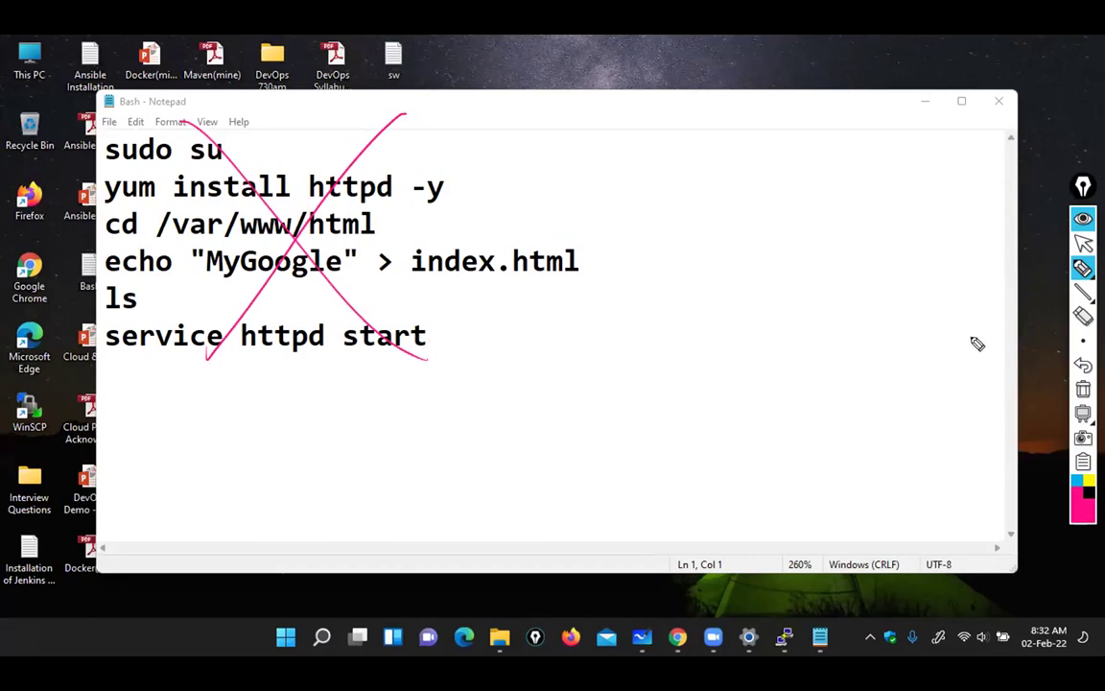
left_click(1083, 388)
left_click(1083, 245)
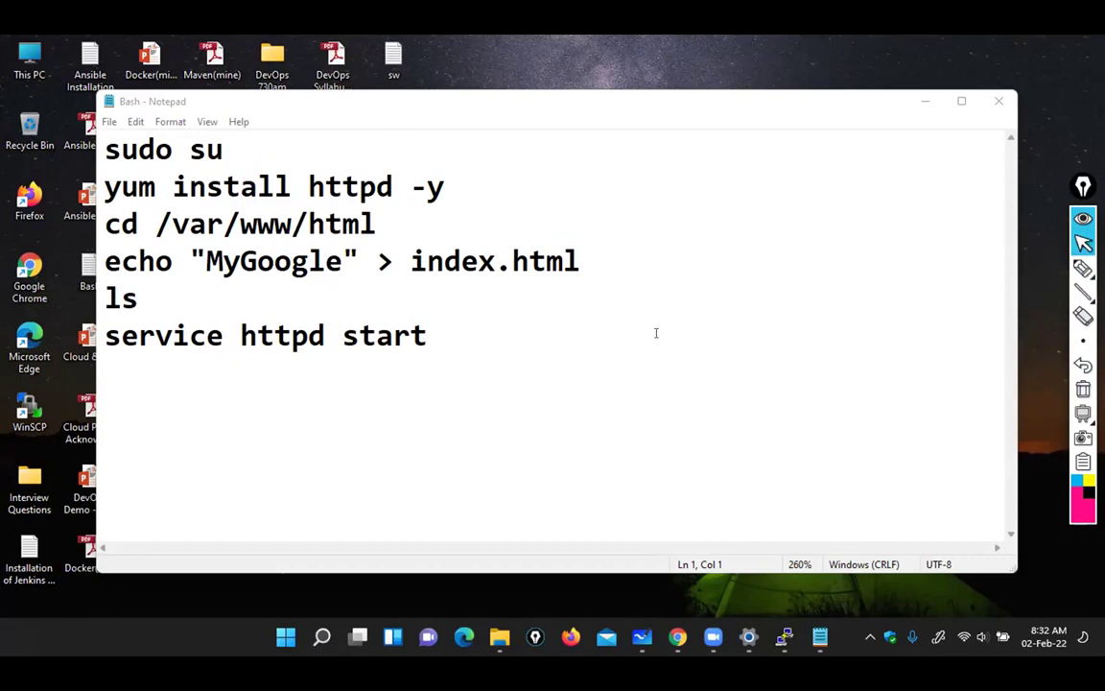
Switch to the PuTTY session, check the first command in the Bash notes, and run sudo su
left_click(785, 636)
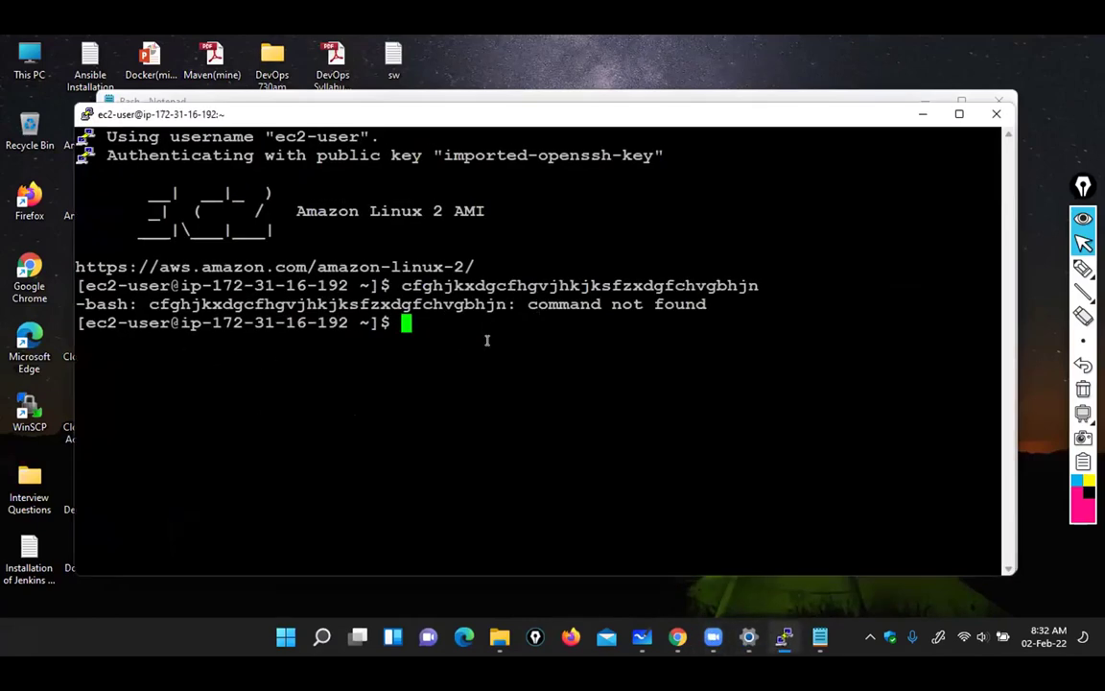
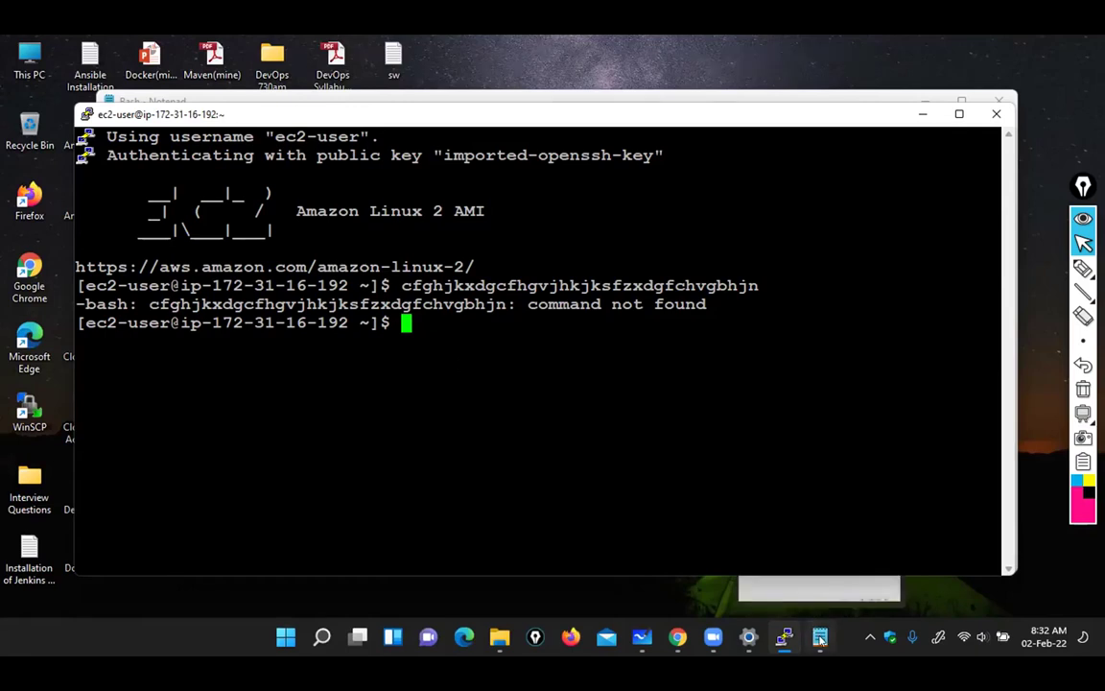
key("alt+Tab")
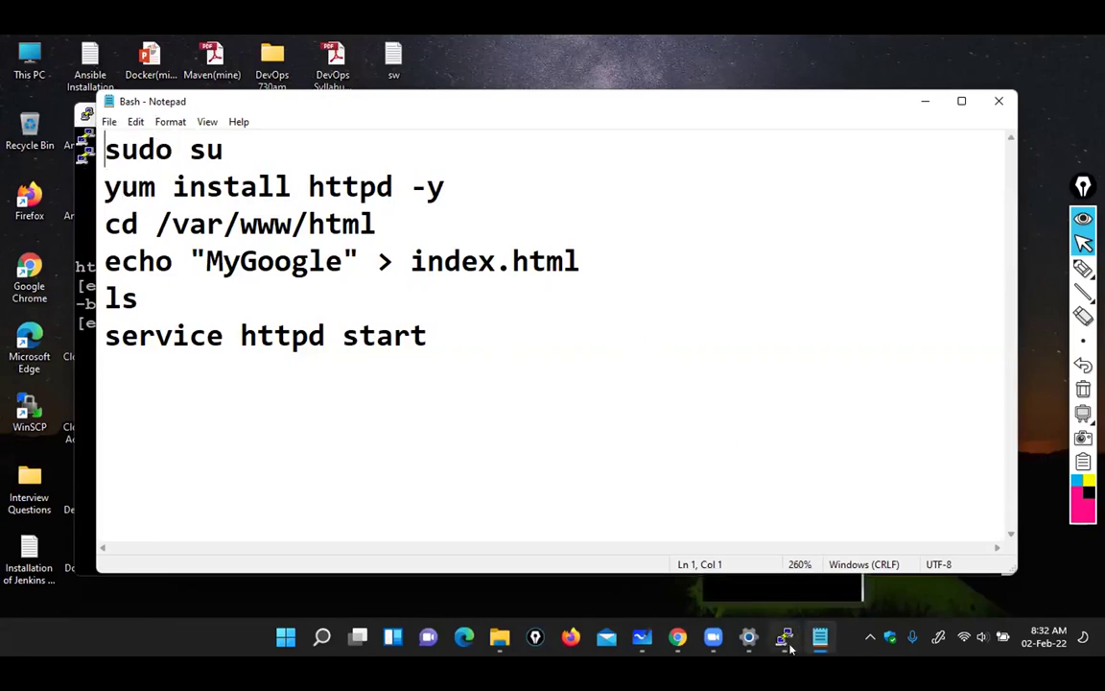
key("alt+Tab")
type("sudo su")
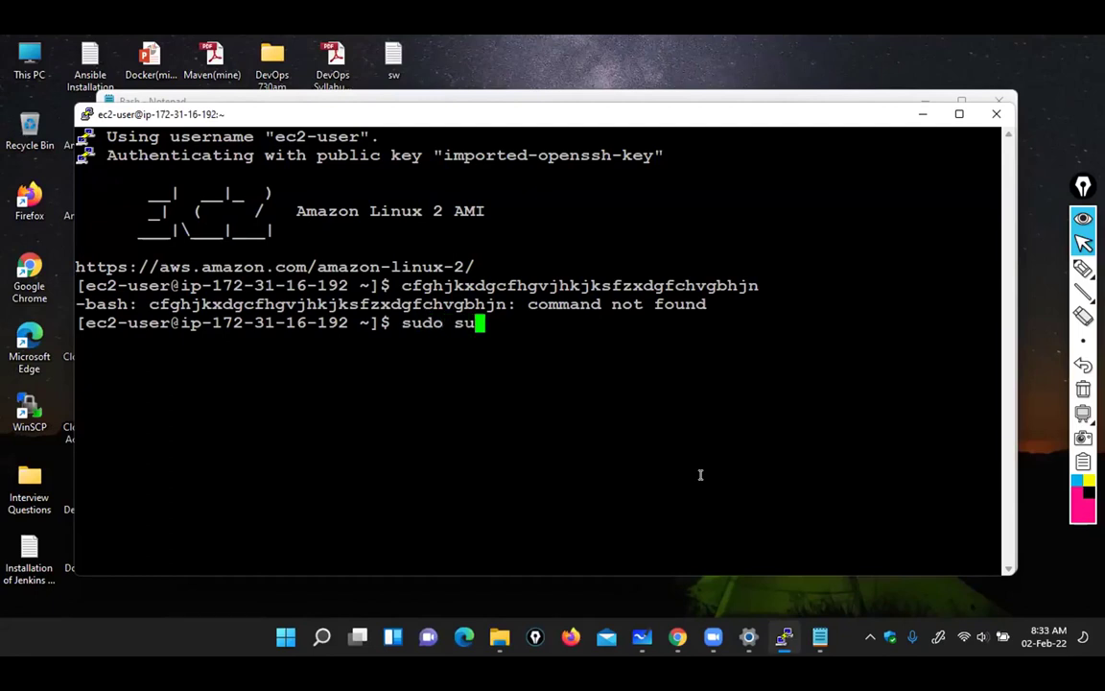
key("Return")
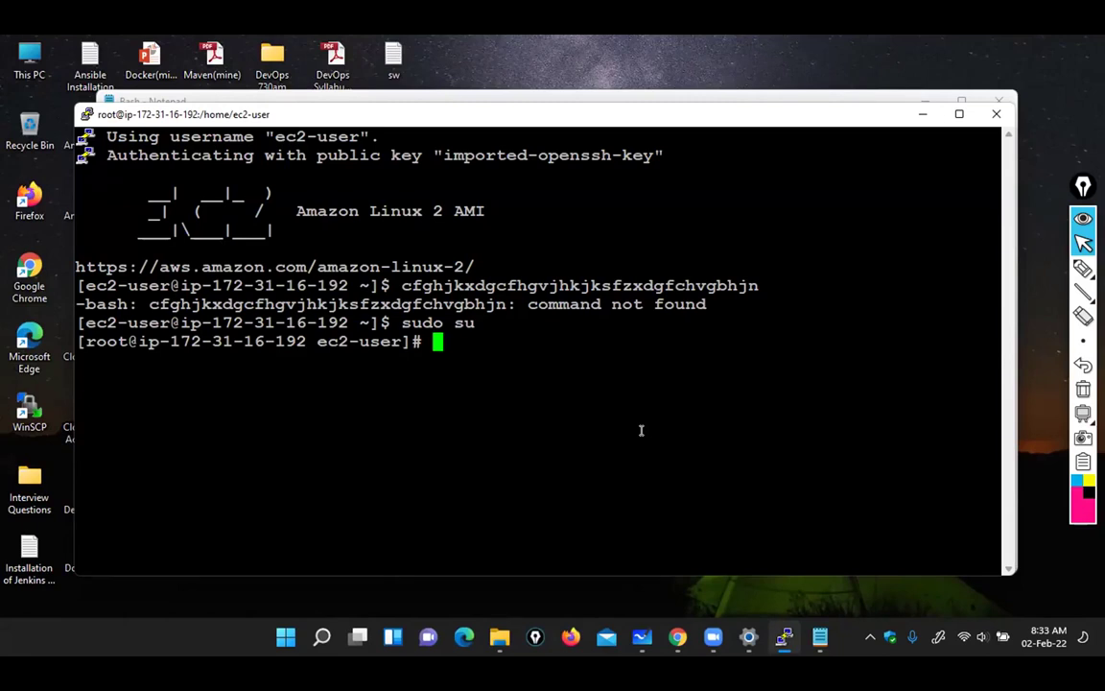
Go up to the root directory with cd ../.., list its contents with ls and spotlight the var folder
type("cd ../..")
key("Return")
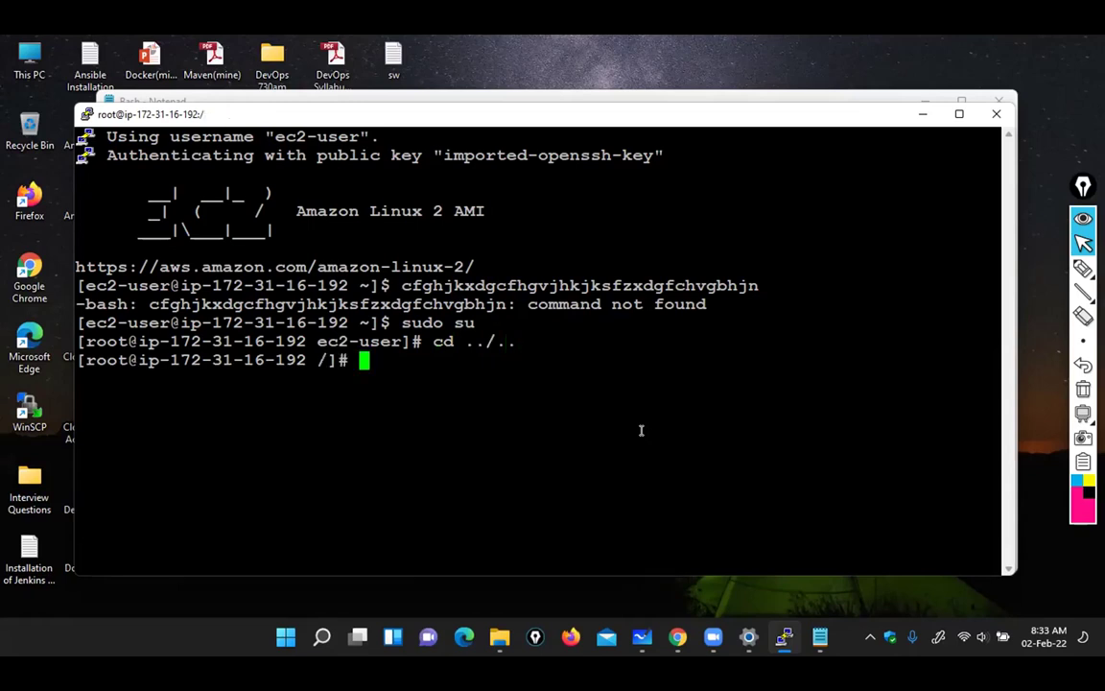
type("ls")
key("Return")
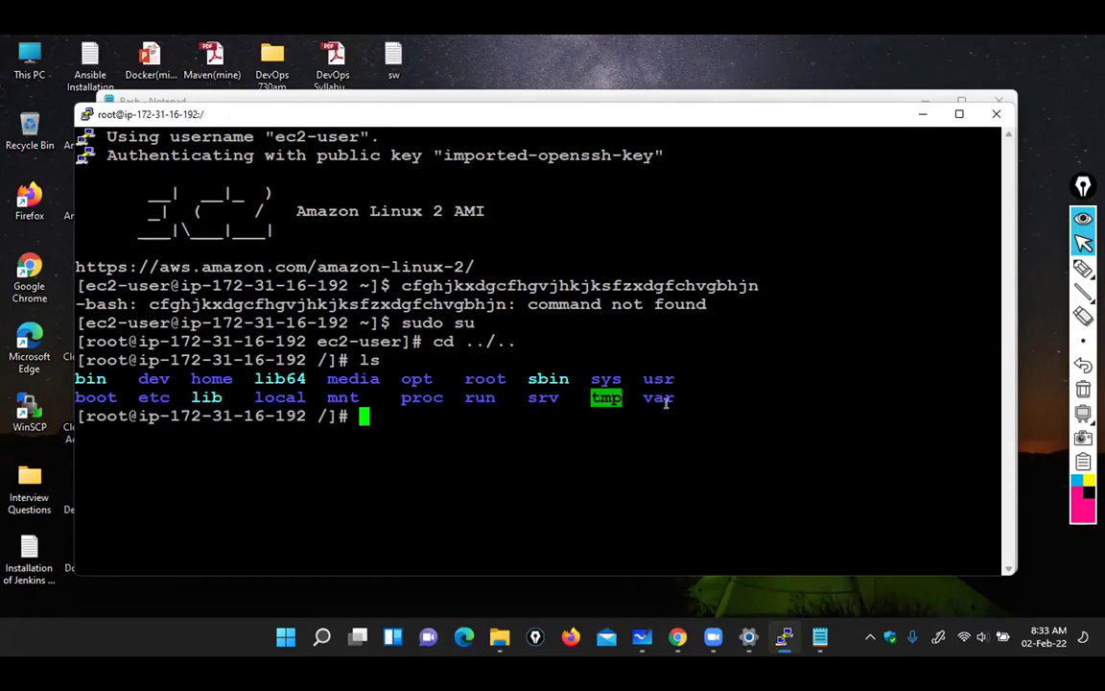
double_click(658, 396)
key("ctrl")
key("ctrl")
left_click(755, 415)
key("ctrl")
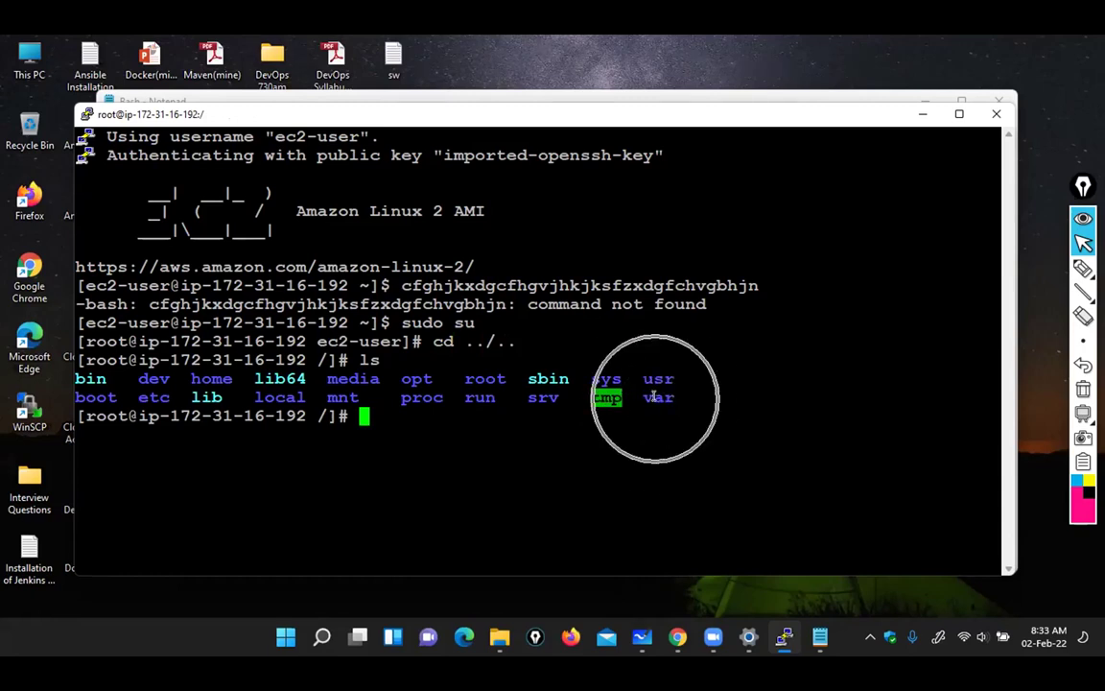
Change into the var/ directory and list its contents with ls
type("cd ")
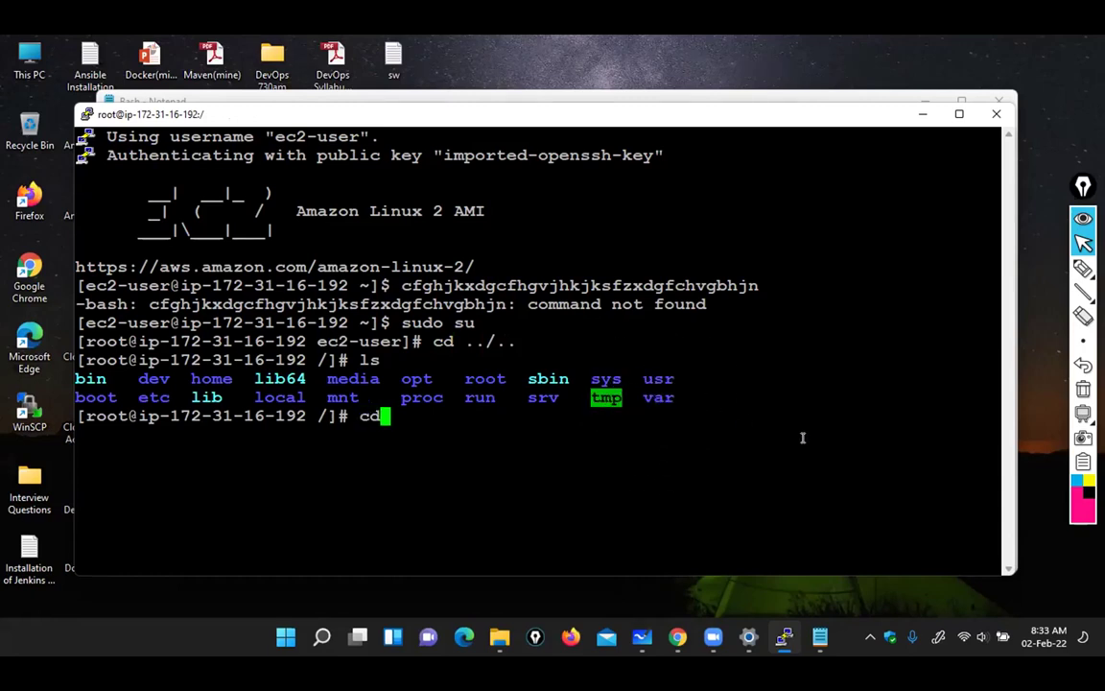
type("var/")
key("Return")
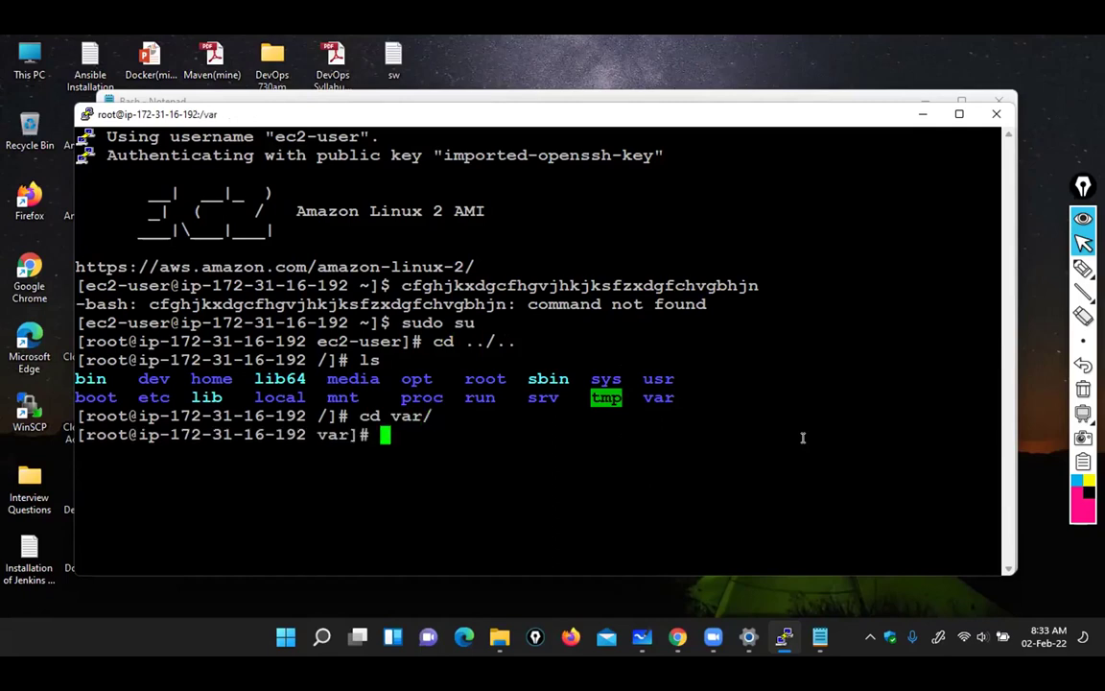
type("ls")
key("Return")
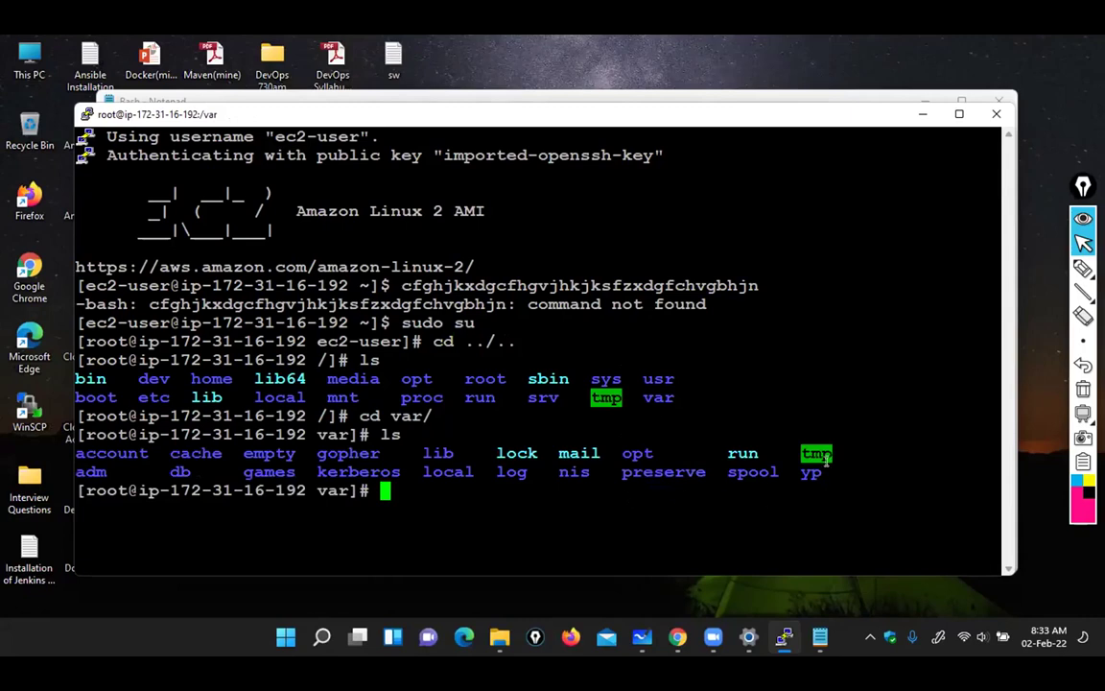
Circle the listing of the var directory with the pink pen and write a double-underlined WWW beside the terminal output
left_click(1083, 269)
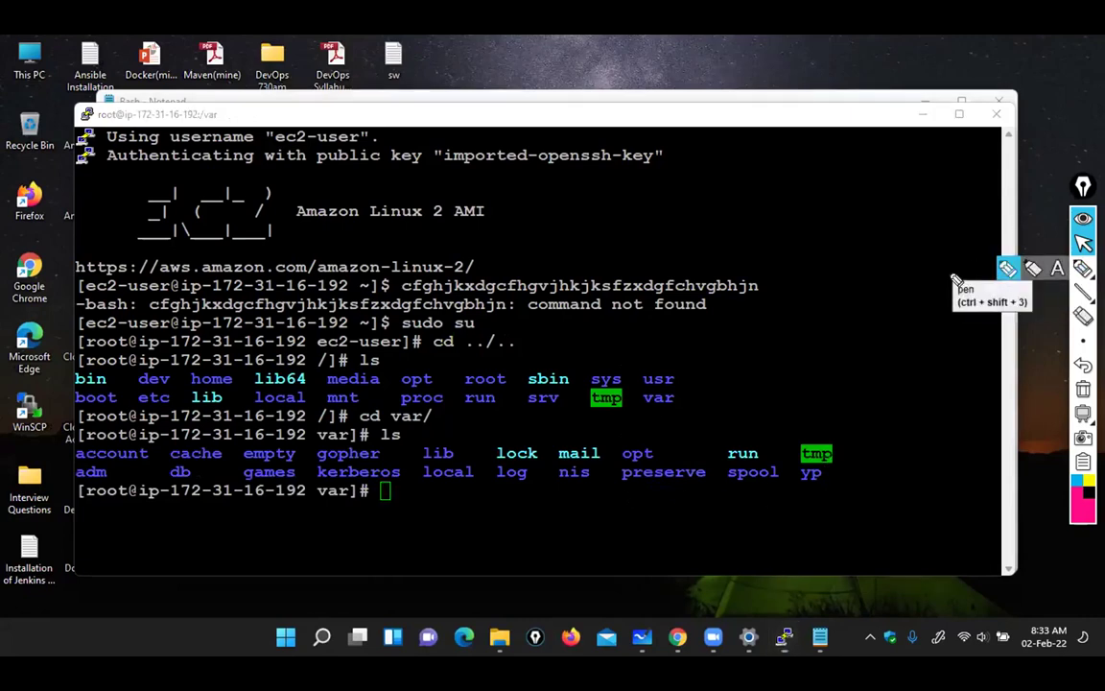
mouse_move(74, 490)
left_mouse_down()
mouse_move(653, 503)
mouse_move(839, 444)
mouse_move(240, 422)
mouse_move(125, 470)
left_mouse_up()
mouse_move(856, 314)
left_mouse_down()
mouse_move(861, 341)
mouse_move(950, 319)
left_mouse_up()
left_click_drag(844, 361, 976, 357)
mouse_move(1082, 292)
left_click(1083, 243)
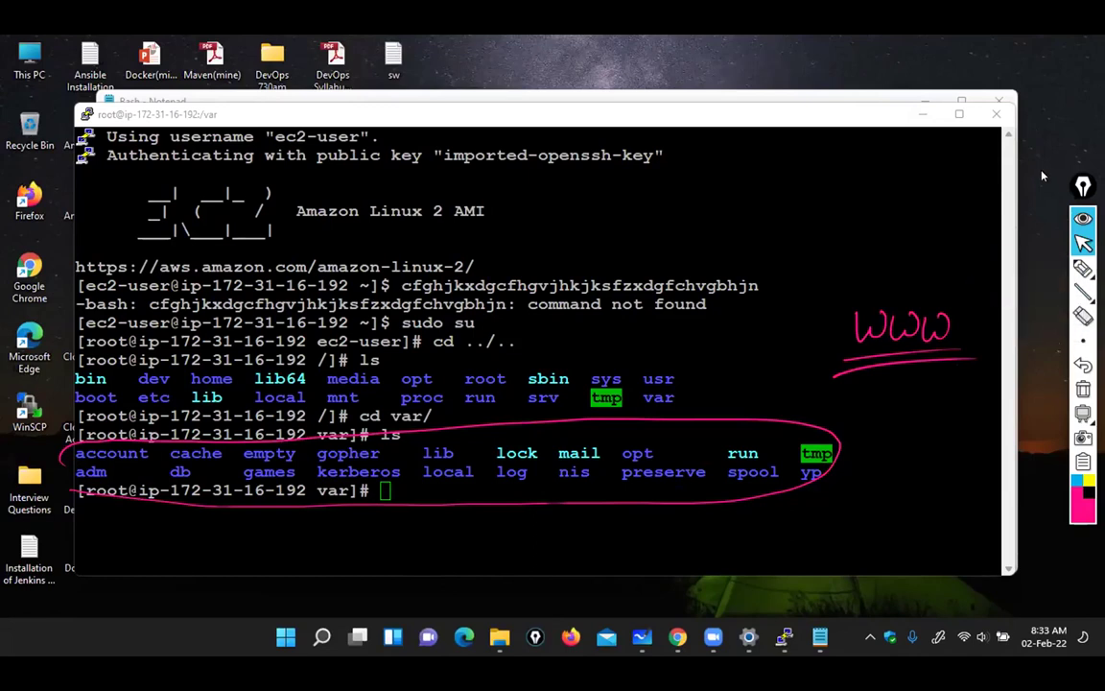
Handwrite "Web S/W" above the WWW note and underline it with the pink pen
left_click(1082, 269)
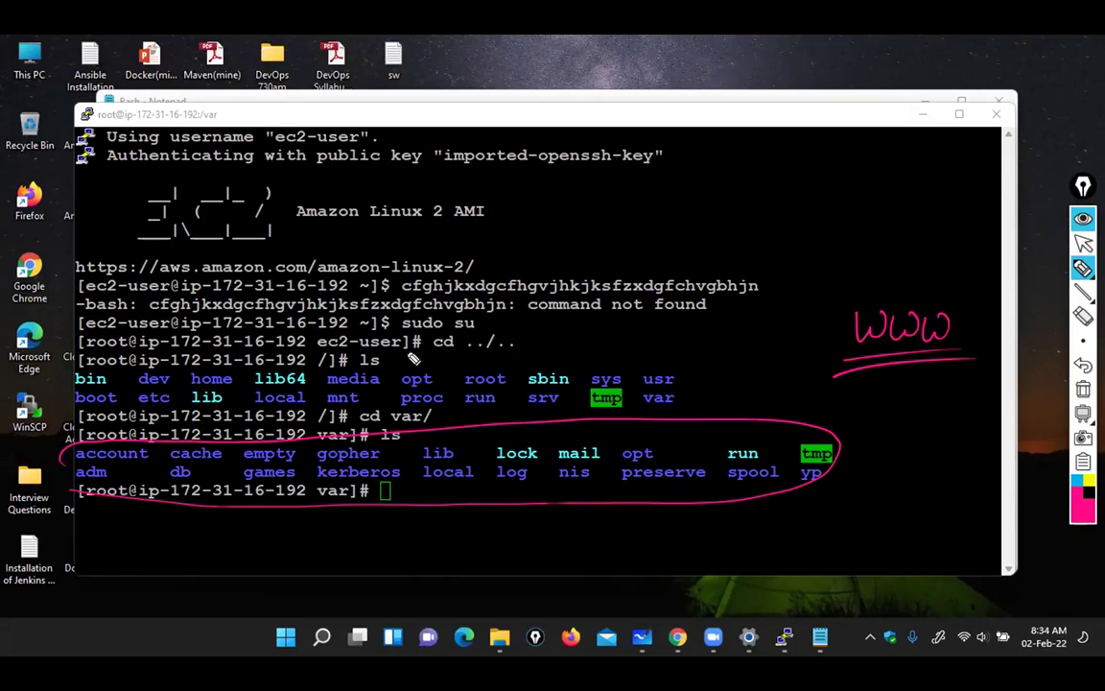
left_click_drag(784, 175, 950, 183)
left_click_drag(760, 249, 963, 211)
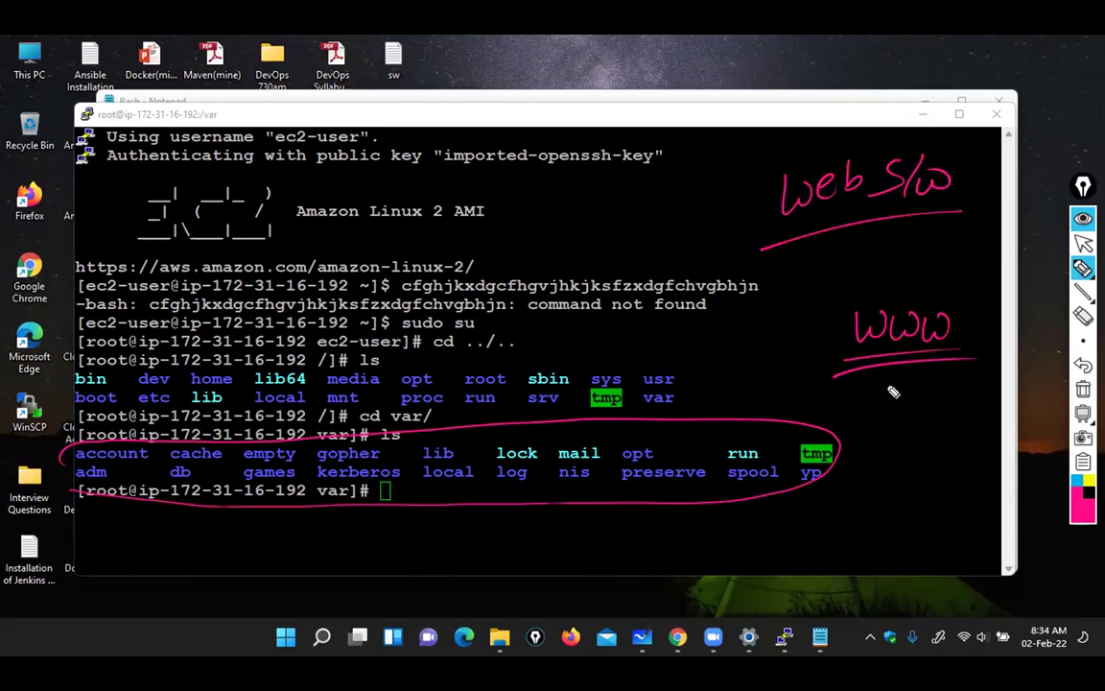
Circle WWW, link it to a handwritten "html" below, then erase all annotations and return to the terminal prompt
mouse_move(825, 351)
left_mouse_down()
mouse_move(948, 278)
mouse_move(893, 375)
mouse_move(929, 426)
left_mouse_up()
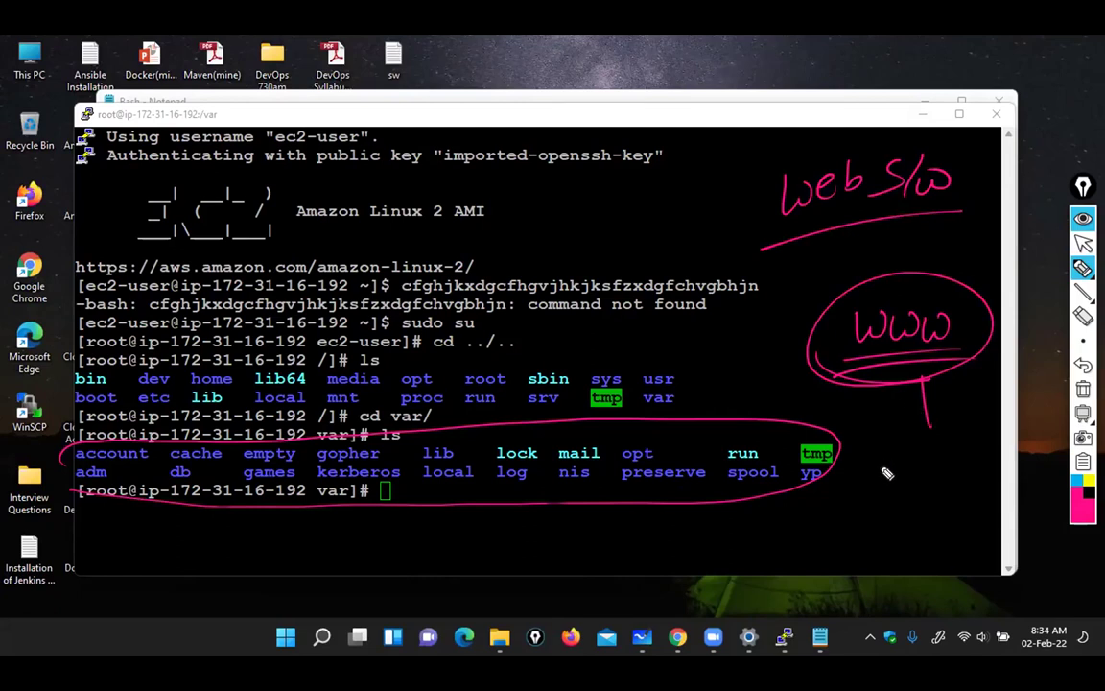
mouse_move(888, 441)
left_mouse_down()
mouse_move(887, 491)
mouse_move(913, 491)
mouse_move(927, 462)
left_mouse_up()
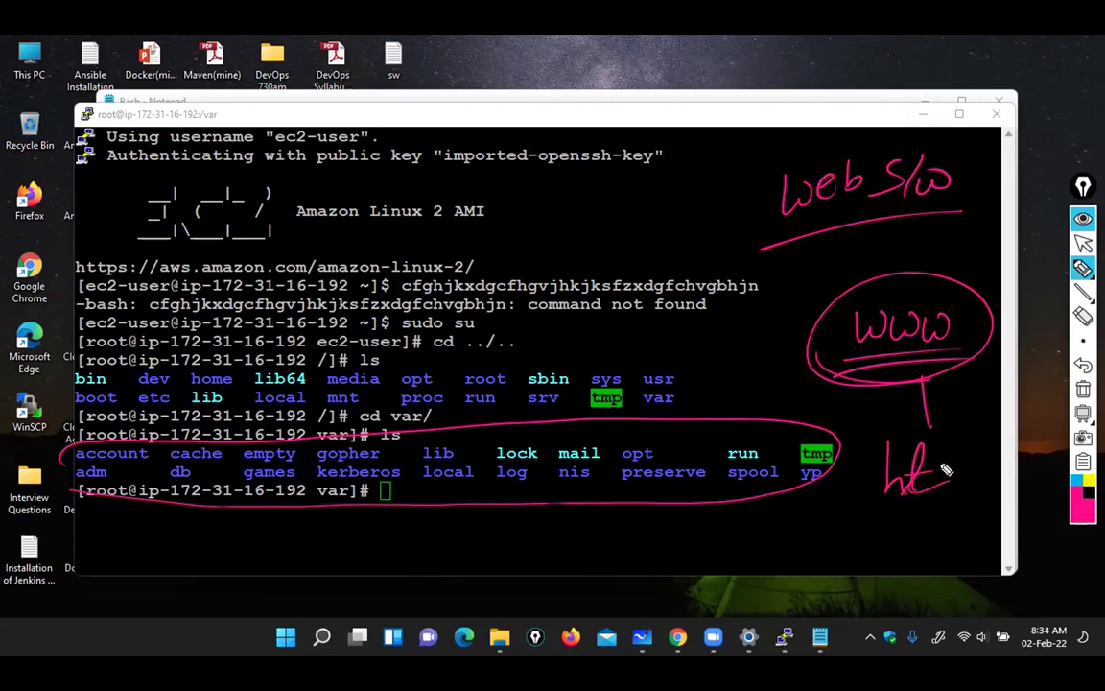
left_click_drag(931, 485, 961, 470)
left_click_drag(971, 472, 987, 439)
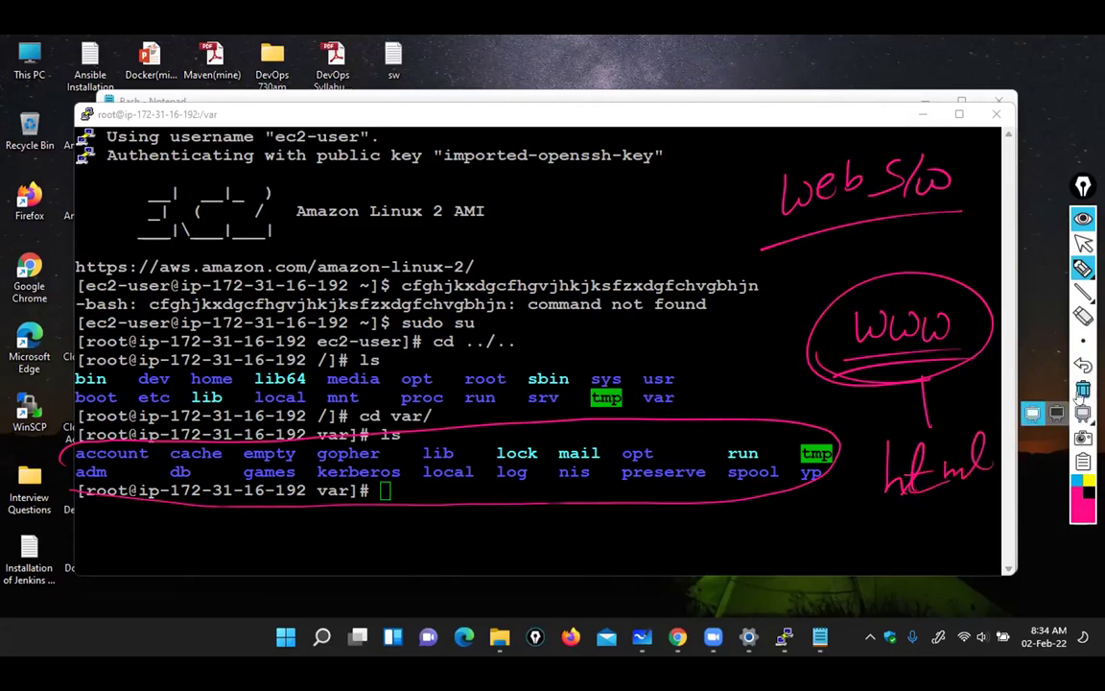
key("ctrl+shift+6")
left_click(1081, 246)
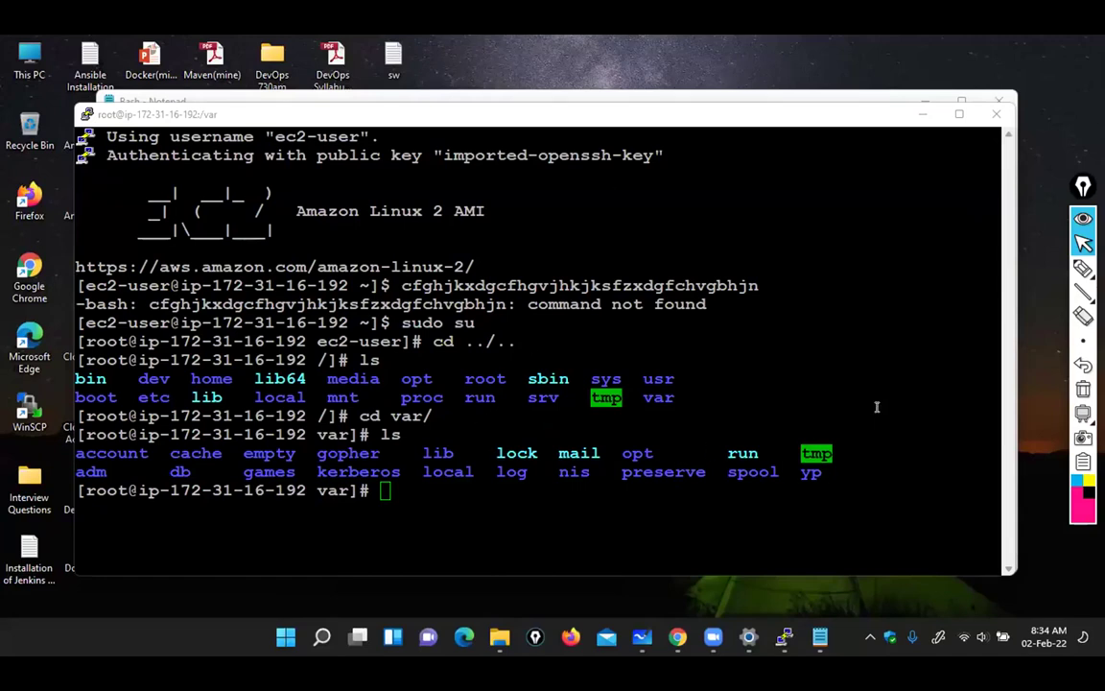
left_click(782, 502)
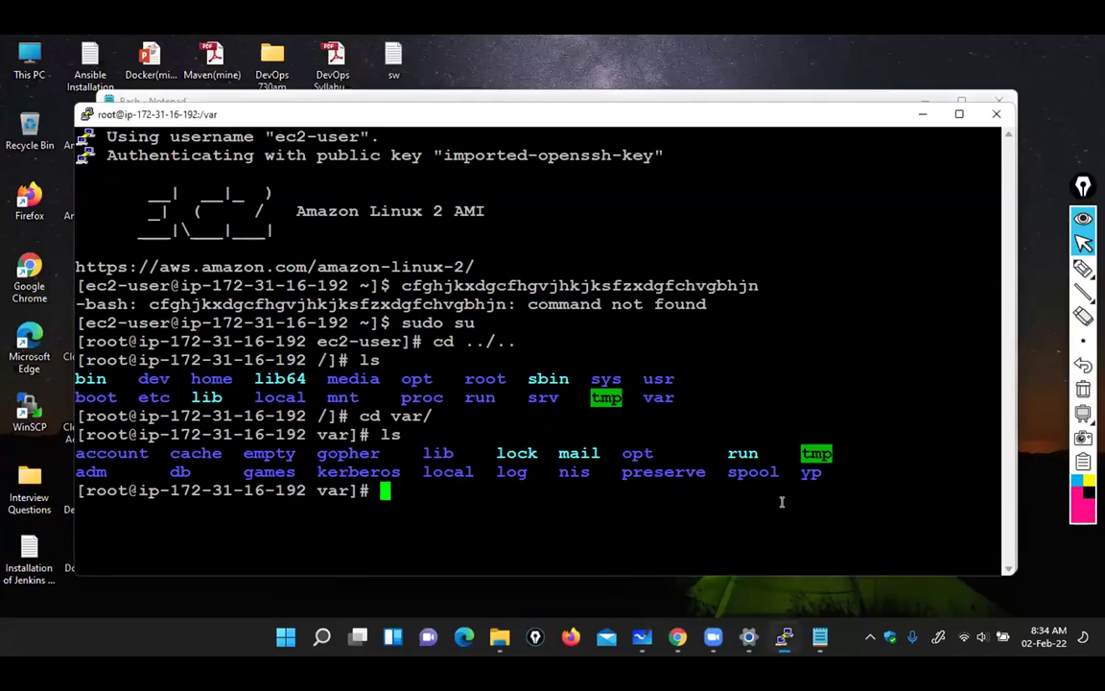
Switch to the Bash notes in Notepad and circle install and httpd in the yum line with the pink pen
left_click(823, 637)
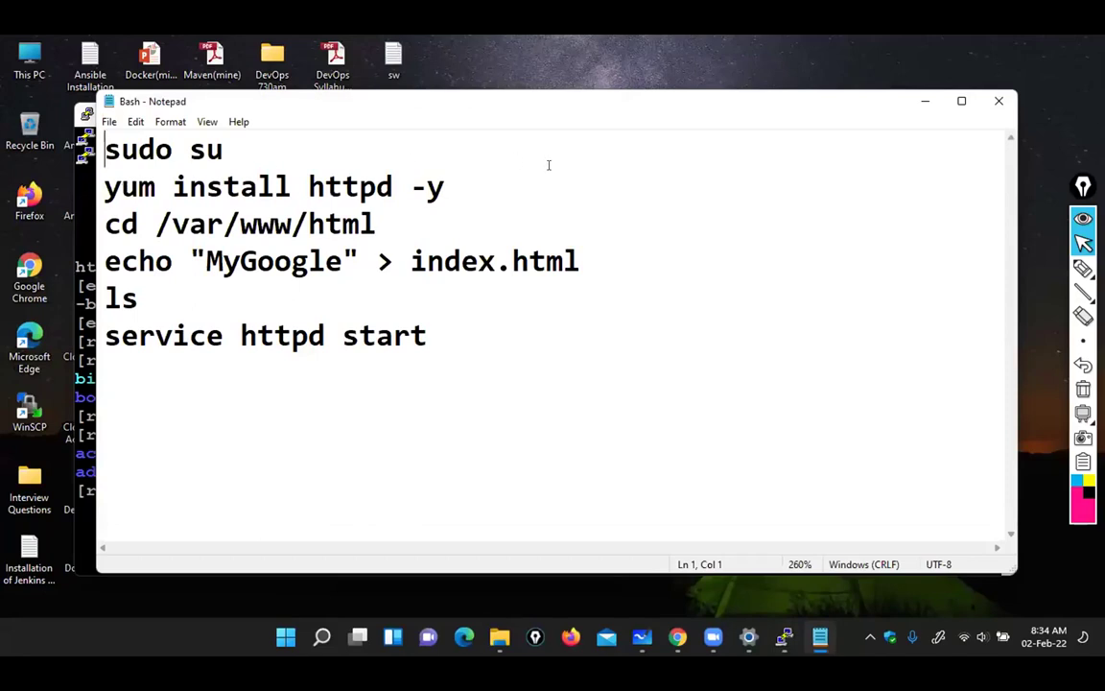
left_click(1083, 268)
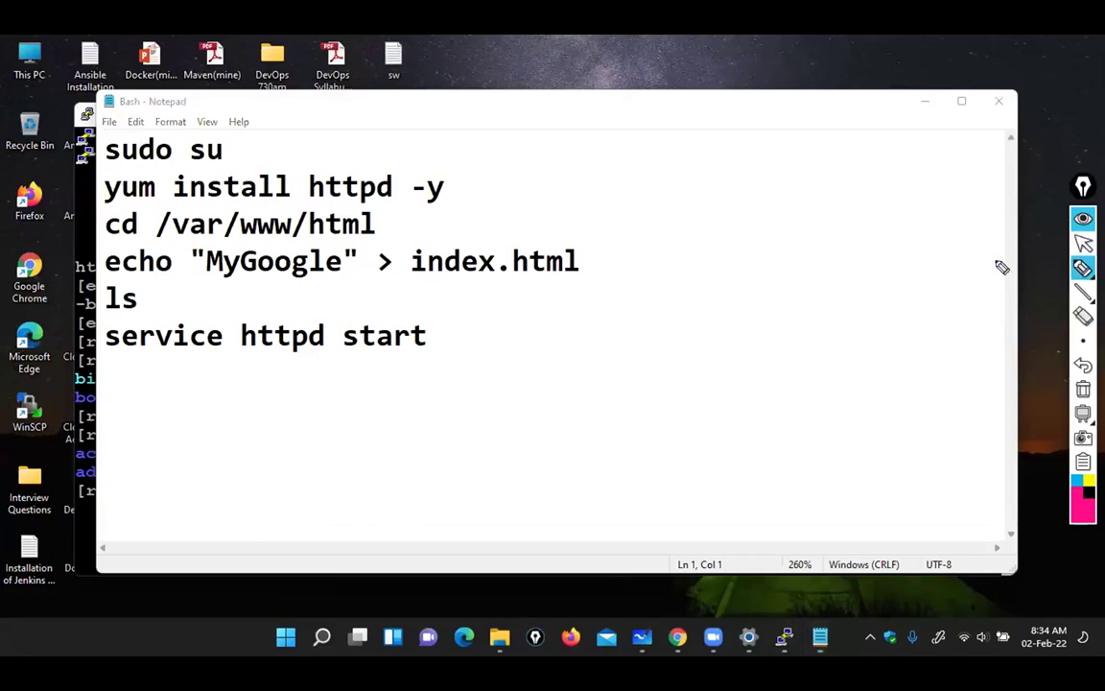
mouse_move(169, 184)
left_mouse_down()
mouse_move(213, 198)
mouse_move(243, 162)
mouse_move(171, 180)
left_mouse_up()
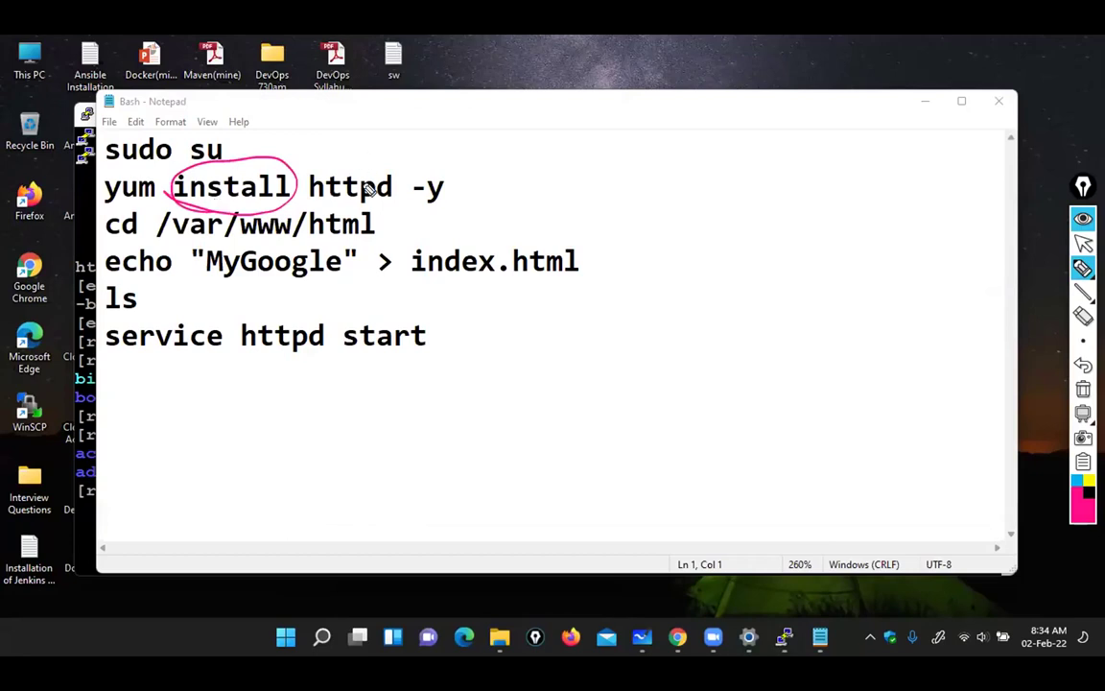
mouse_move(308, 202)
left_mouse_down()
mouse_move(394, 177)
mouse_move(303, 198)
left_mouse_up()
Handwrite "S/W" with "httpd" below it in the blank area beside the commands
left_click_drag(738, 206, 688, 257)
left_click_drag(790, 198, 738, 261)
mouse_move(757, 222)
left_mouse_down()
mouse_move(797, 246)
mouse_move(801, 223)
left_mouse_up()
mouse_move(735, 299)
left_mouse_down()
mouse_move(767, 347)
mouse_move(825, 320)
mouse_move(869, 325)
mouse_move(846, 320)
left_mouse_up()
Tick the end of the yum install httpd -y line, circle yum, and add ticks above install and httpd
left_click_drag(451, 196, 524, 172)
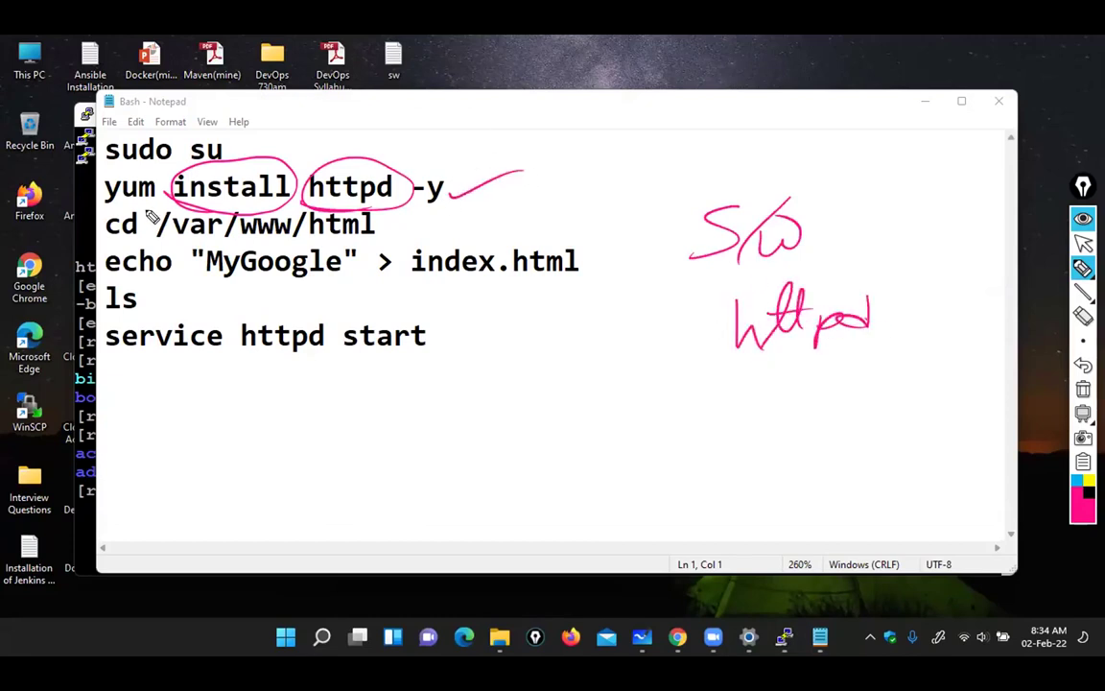
left_click_drag(168, 165, 151, 195)
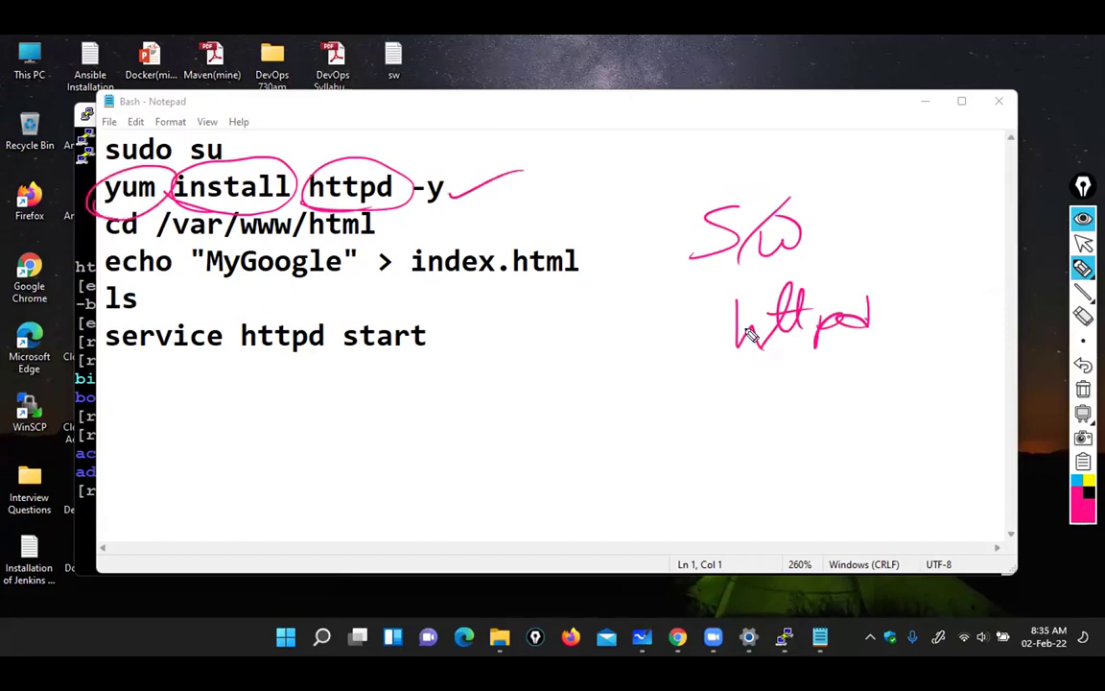
left_click_drag(244, 169, 316, 138)
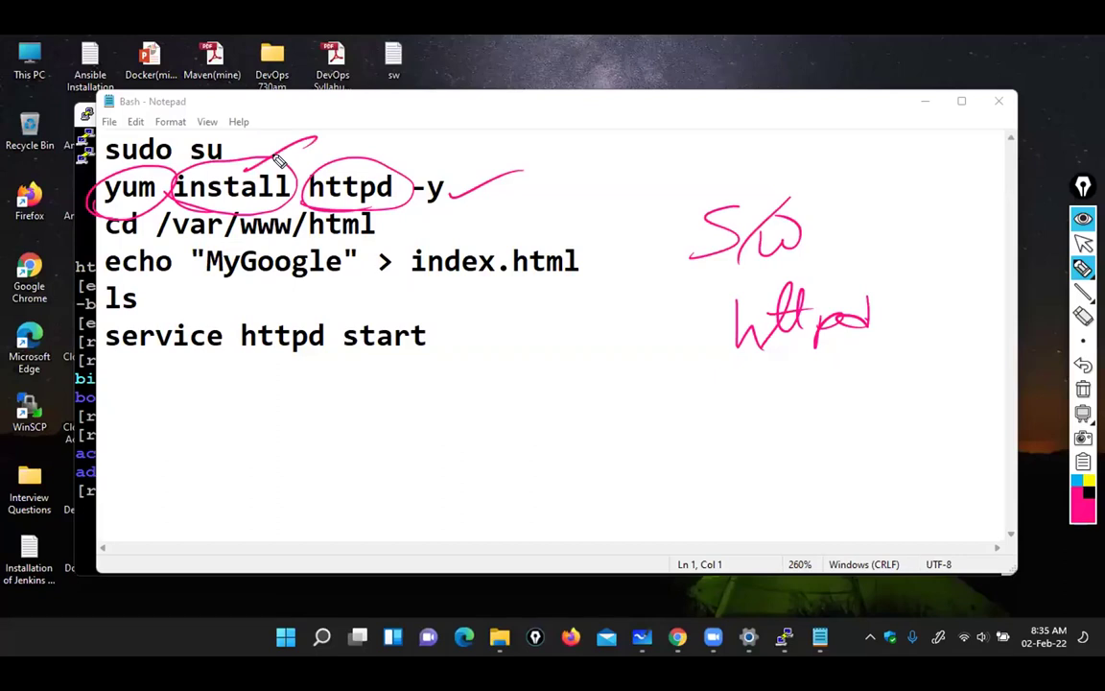
left_click_drag(359, 179, 453, 136)
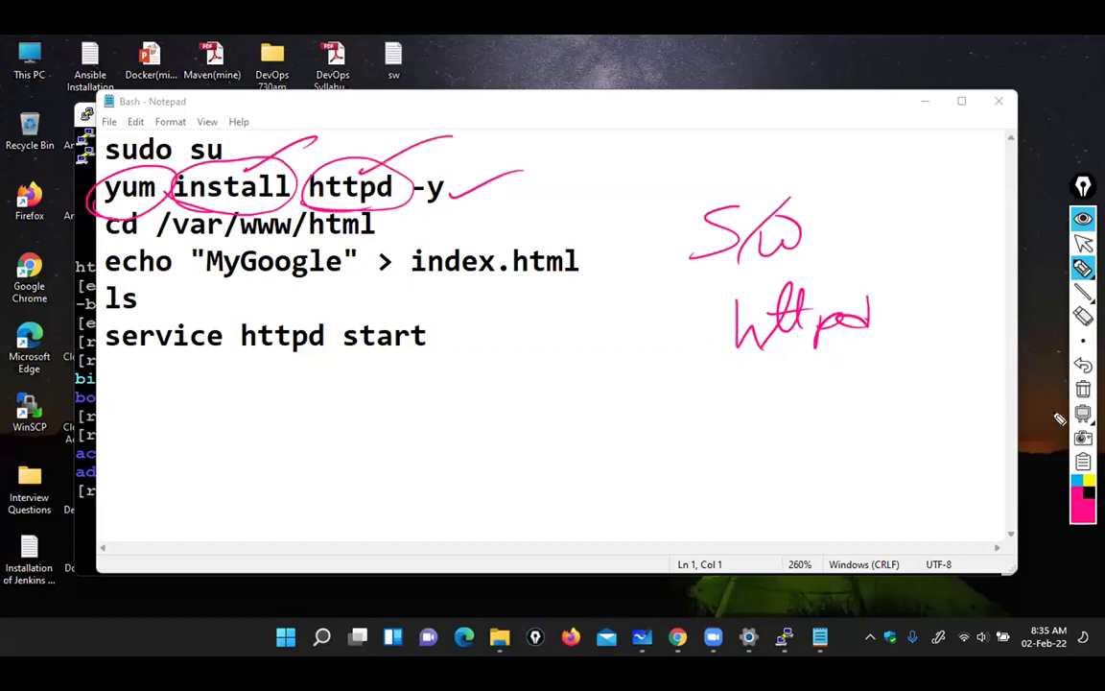
Erase the annotations from the Bash notes, switch to the PuTTY terminal and run yum install httpd -y
left_click(1082, 394)
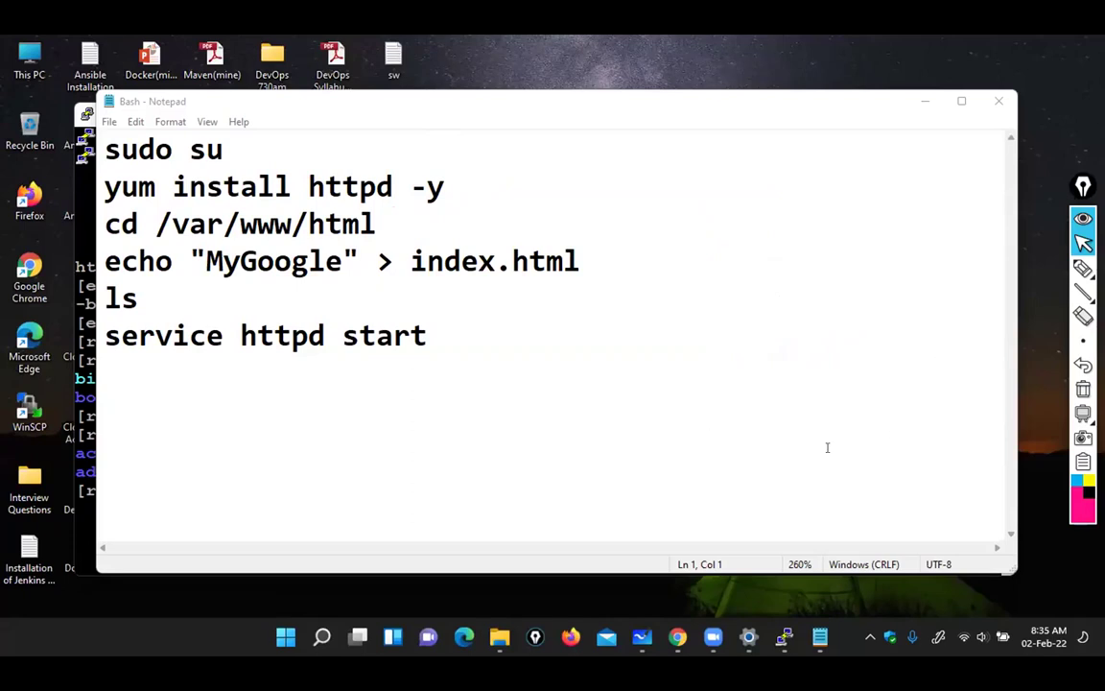
left_click(785, 643)
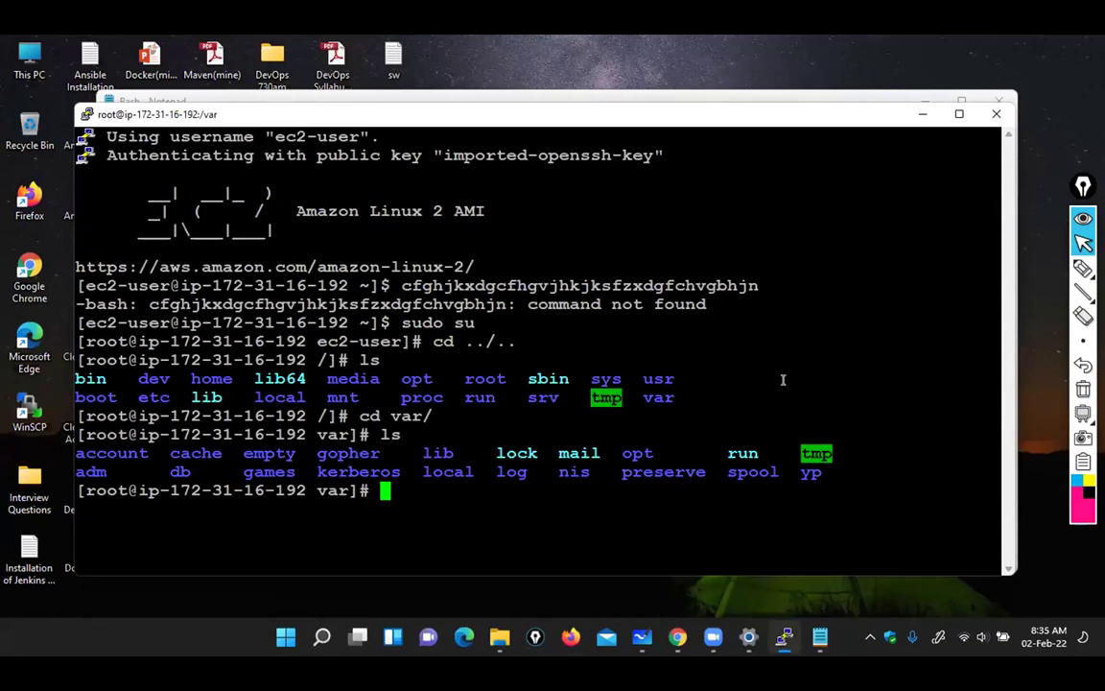
type("yum install httpd ")
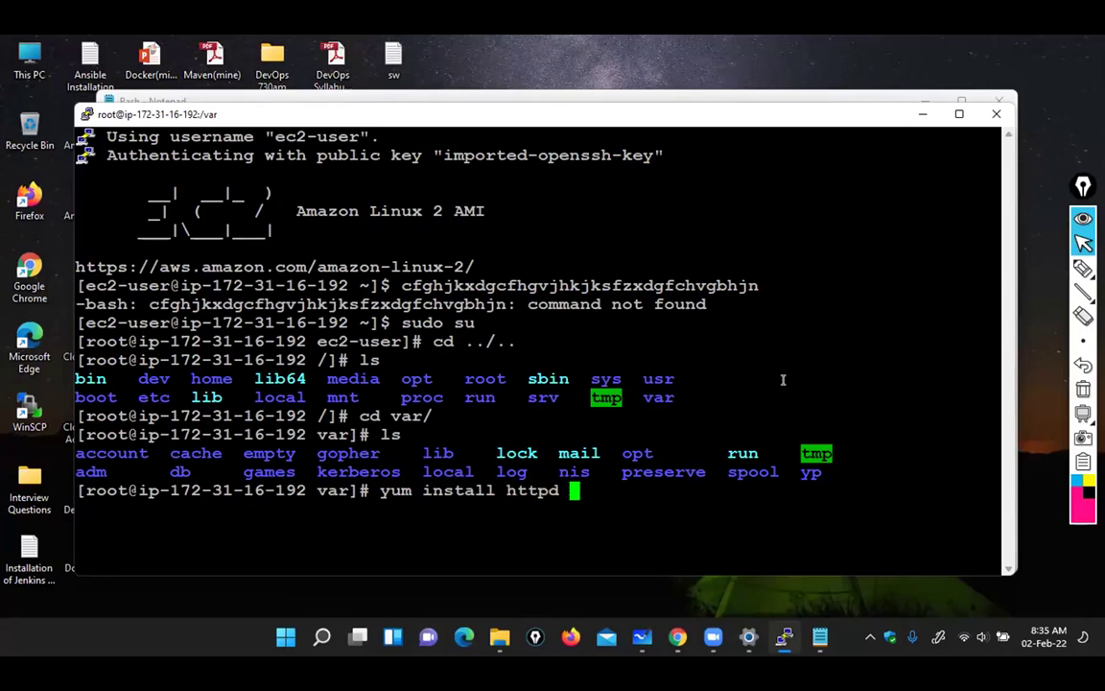
type("-y")
key("Return")
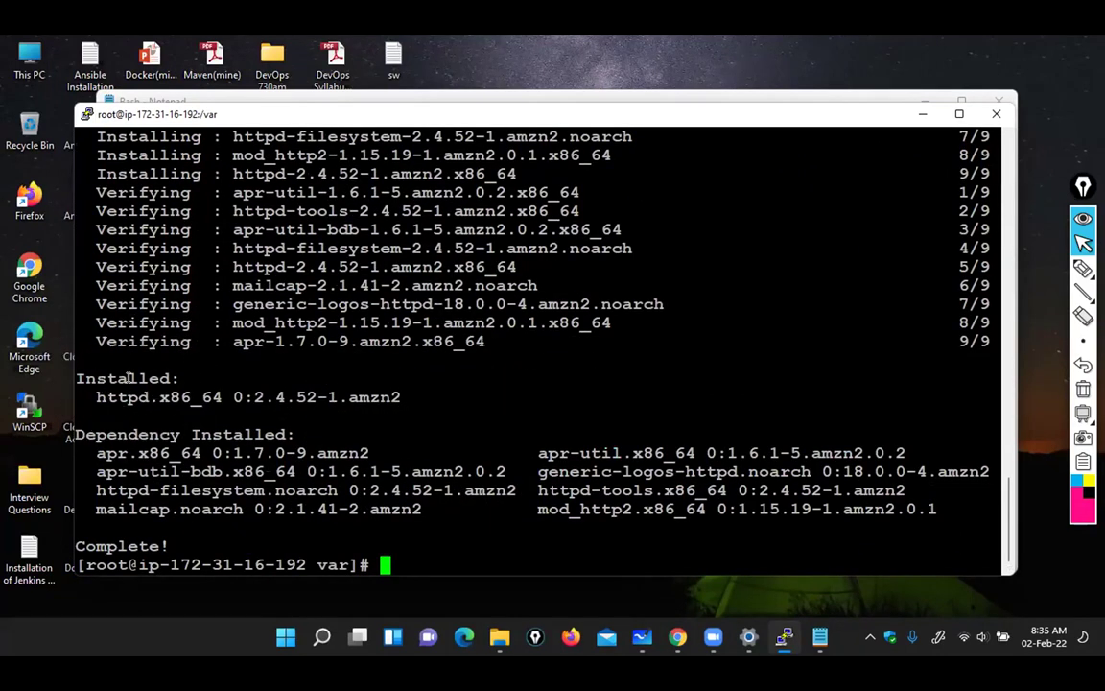
Highlight the word Installed and the httpd.x86_64 package name in the installation output
double_click(129, 378)
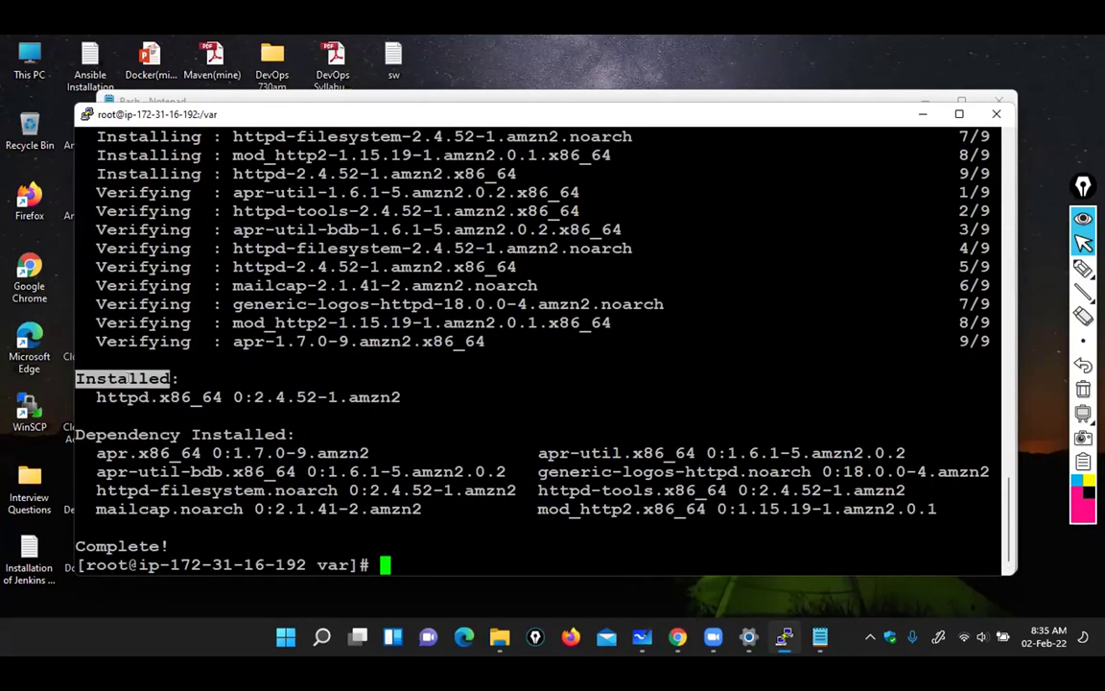
left_click(422, 361)
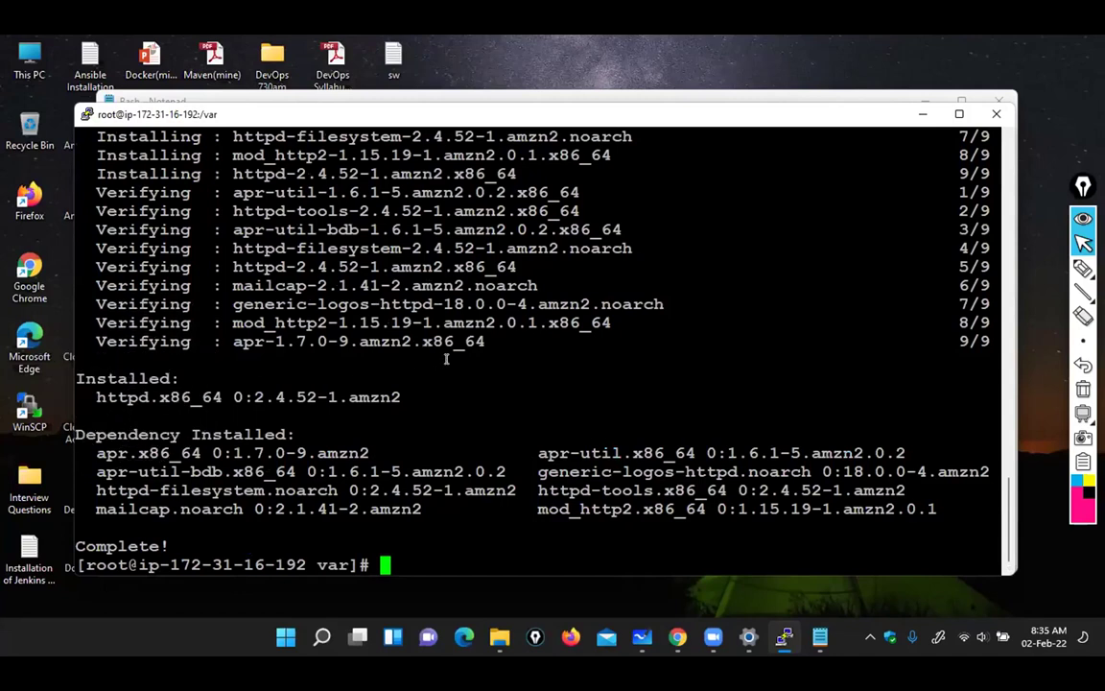
double_click(126, 396)
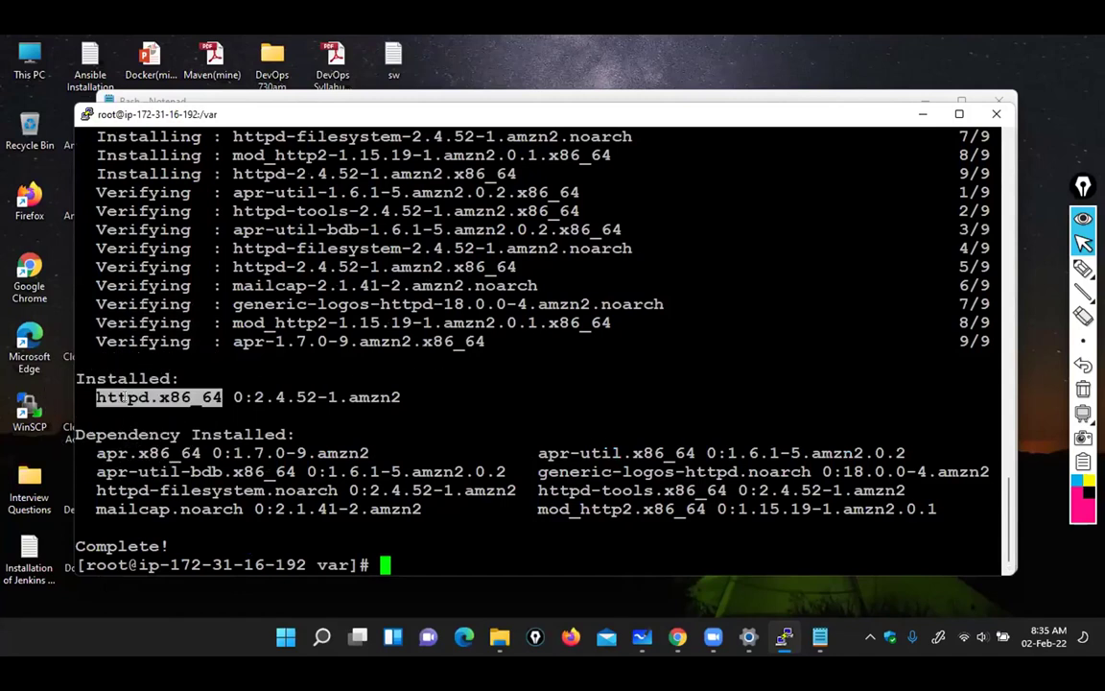
left_click(669, 354)
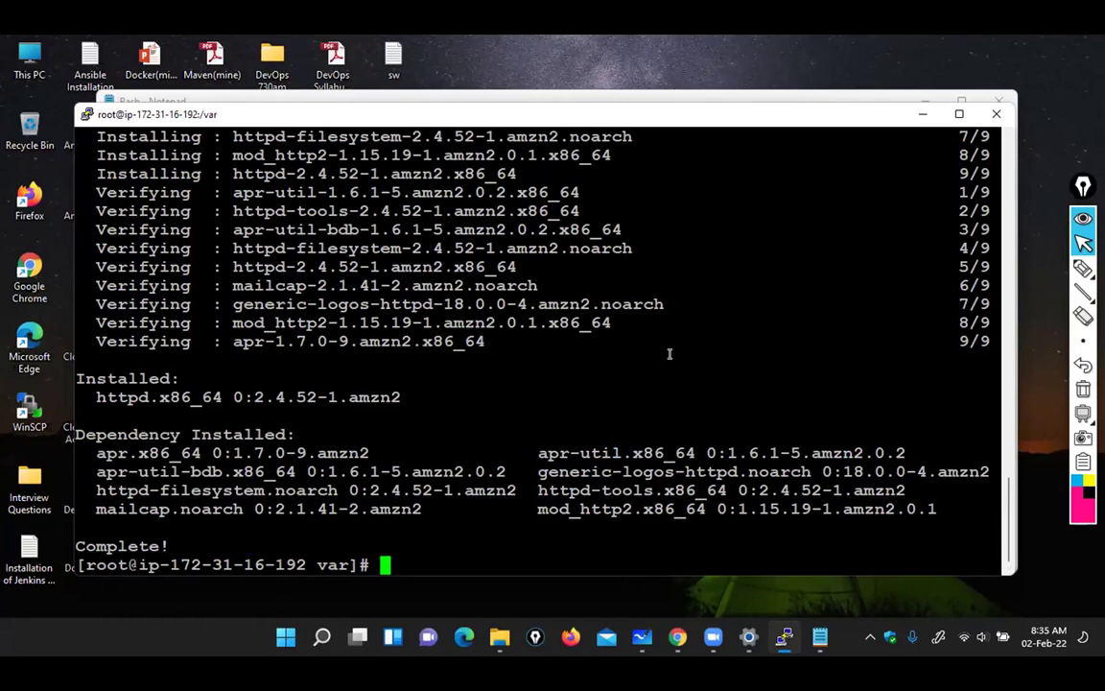
left_click(112, 397)
List the contents of the var directory with ls and point out the www folder
type("ls")
key("Return")
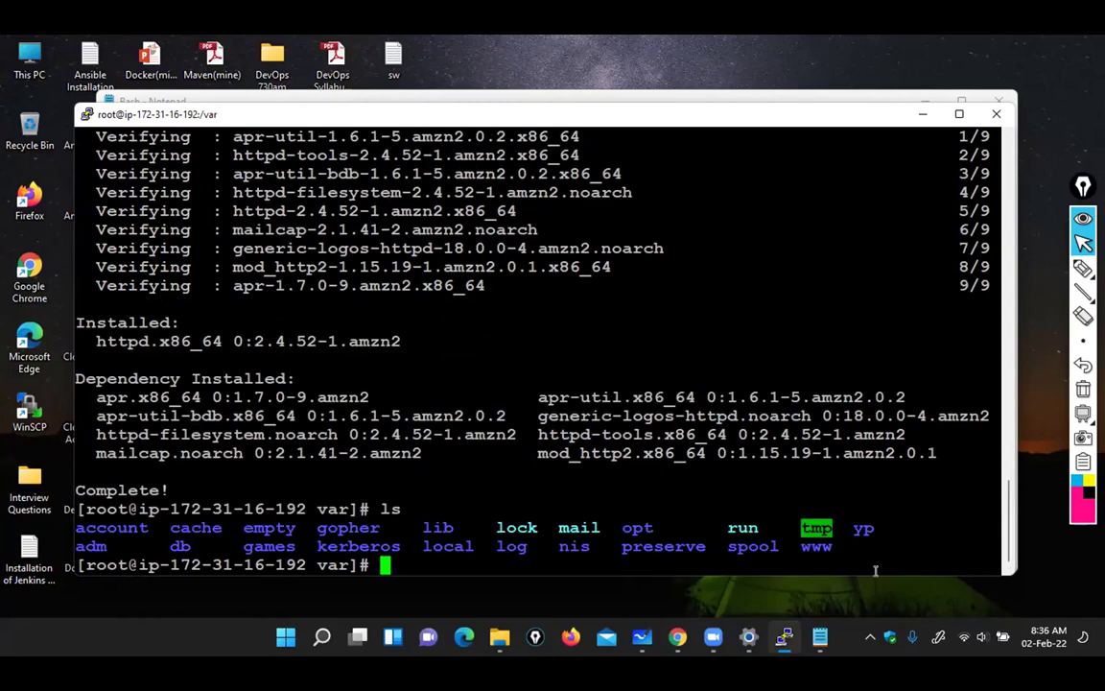
left_click(815, 546)
Compare the var listing from before the yum install command with the latest one at the prompt
left_click(1008, 135)
left_click(1008, 135)
left_click(1008, 135)
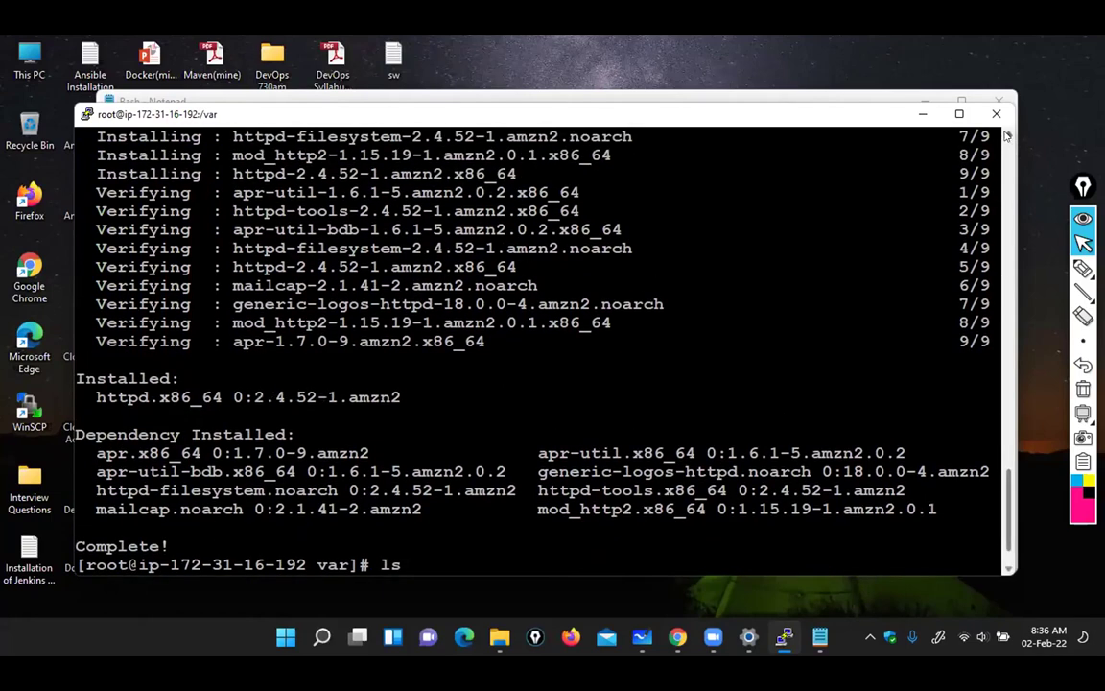
scroll(1006, 136, "up", 6)
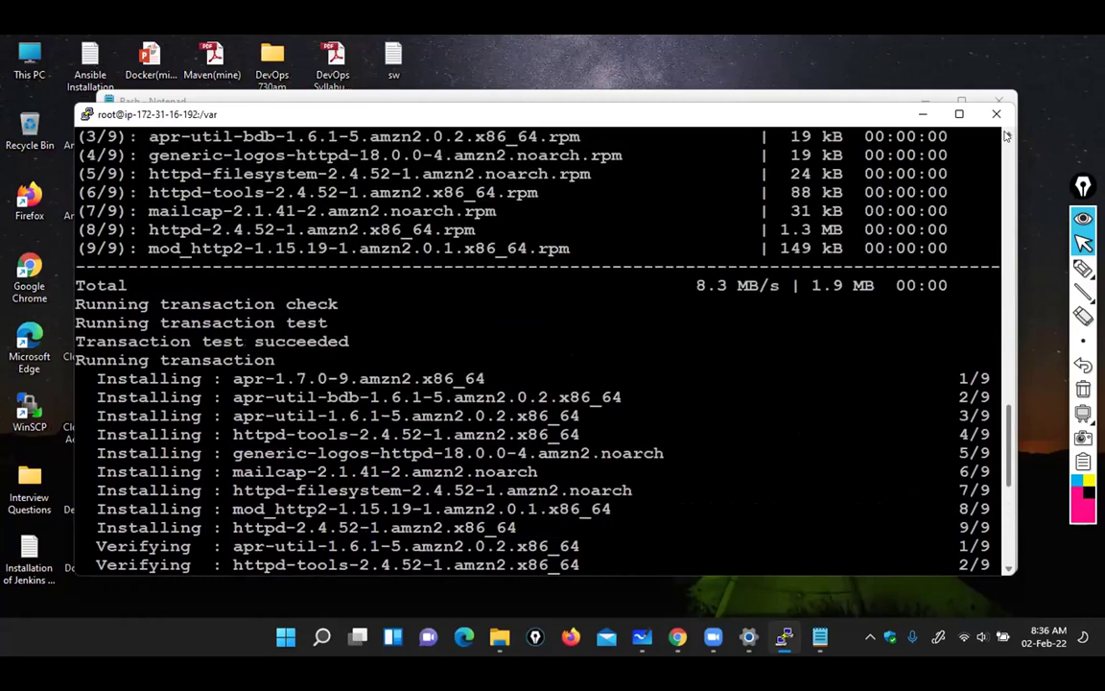
scroll(1006, 135, "up", 11)
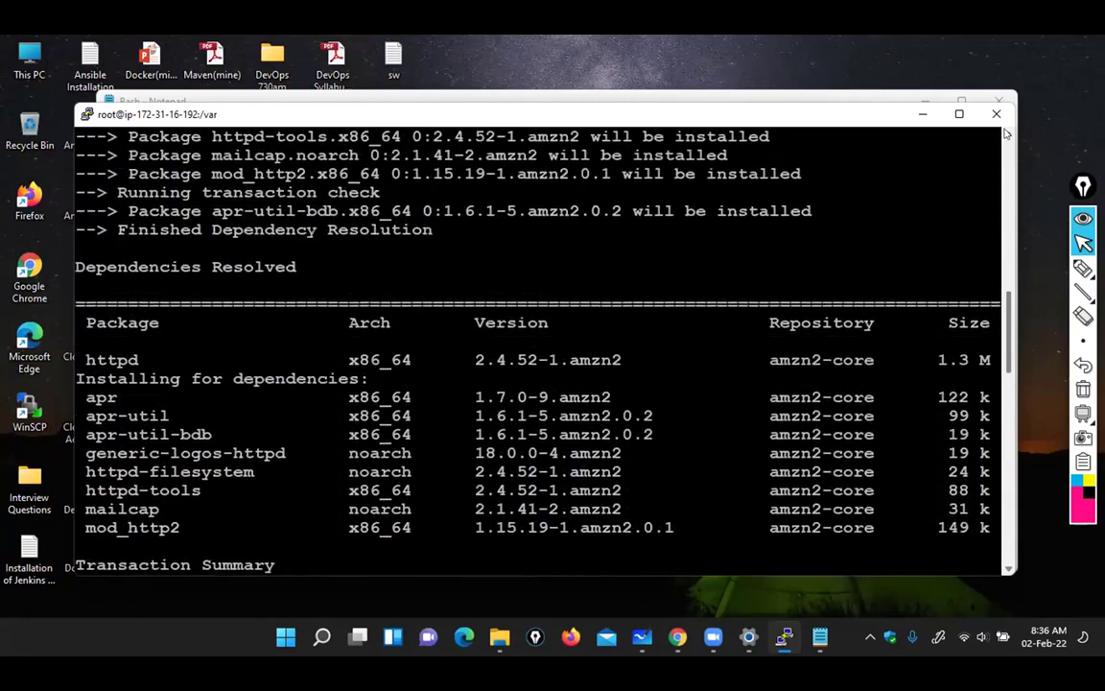
scroll(1007, 135, "up", 13)
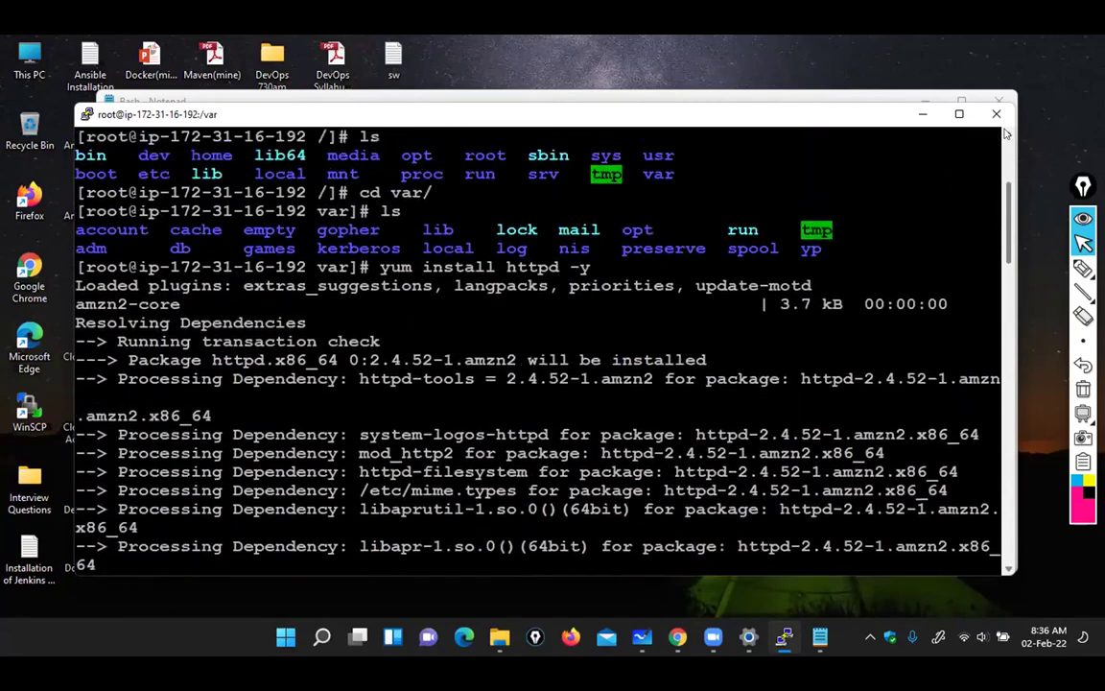
scroll(1007, 135, "up", 1)
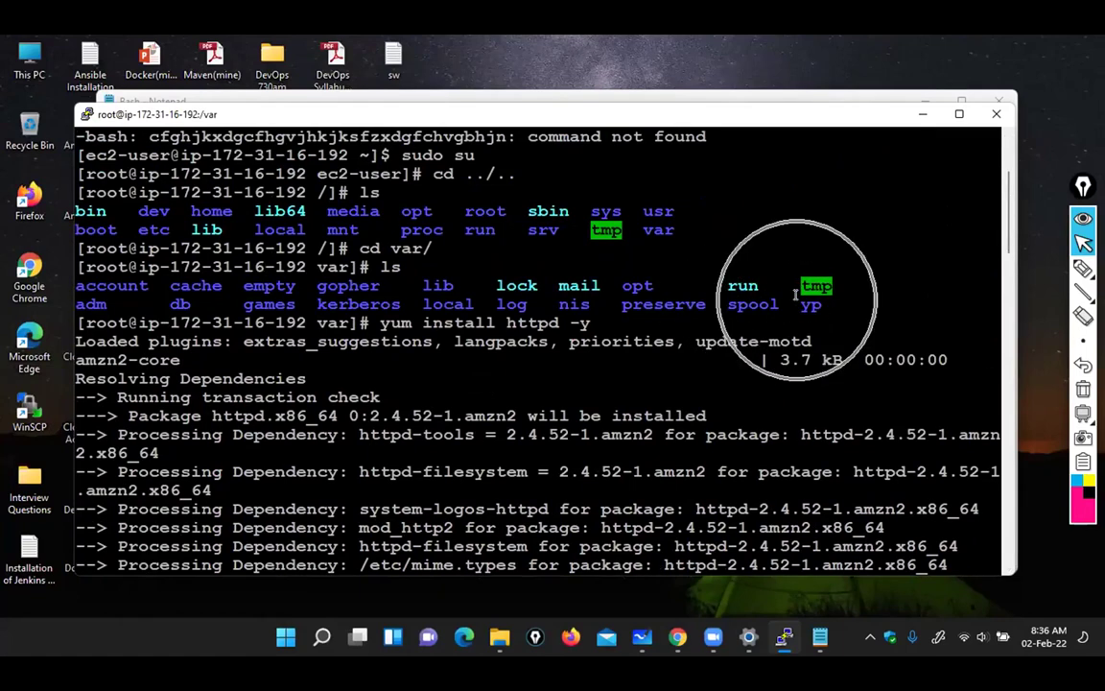
scroll(1006, 544, "down", 9)
scroll(1005, 544, "down", 15)
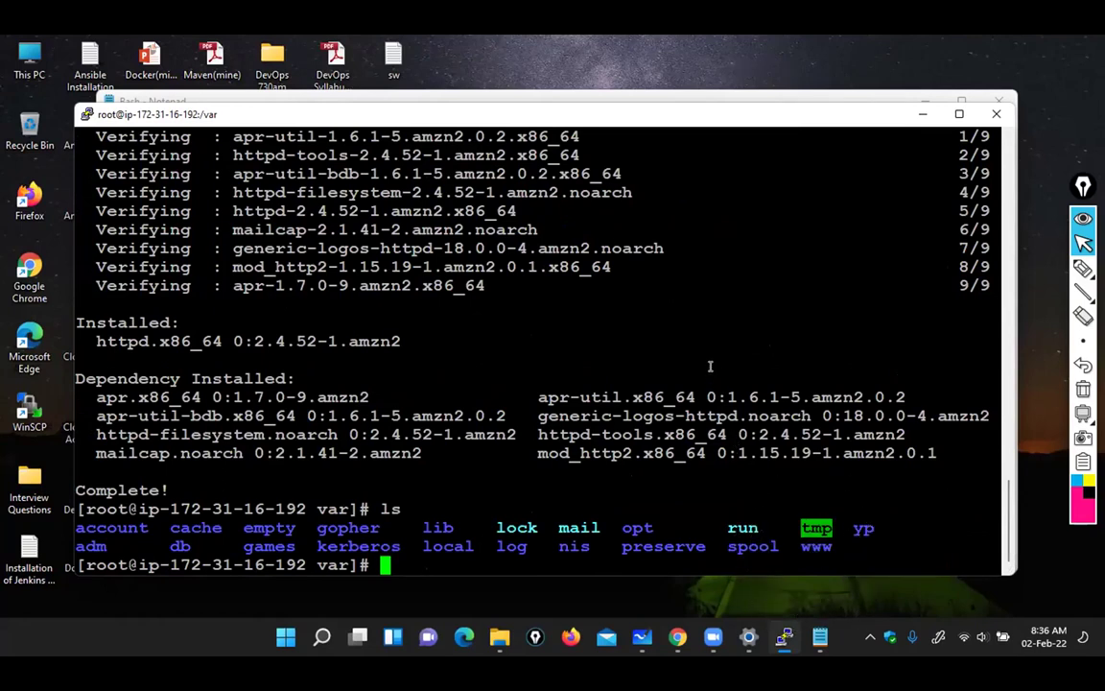
Change into the www directory and list its contents
type("cd ww")
key("Tab")
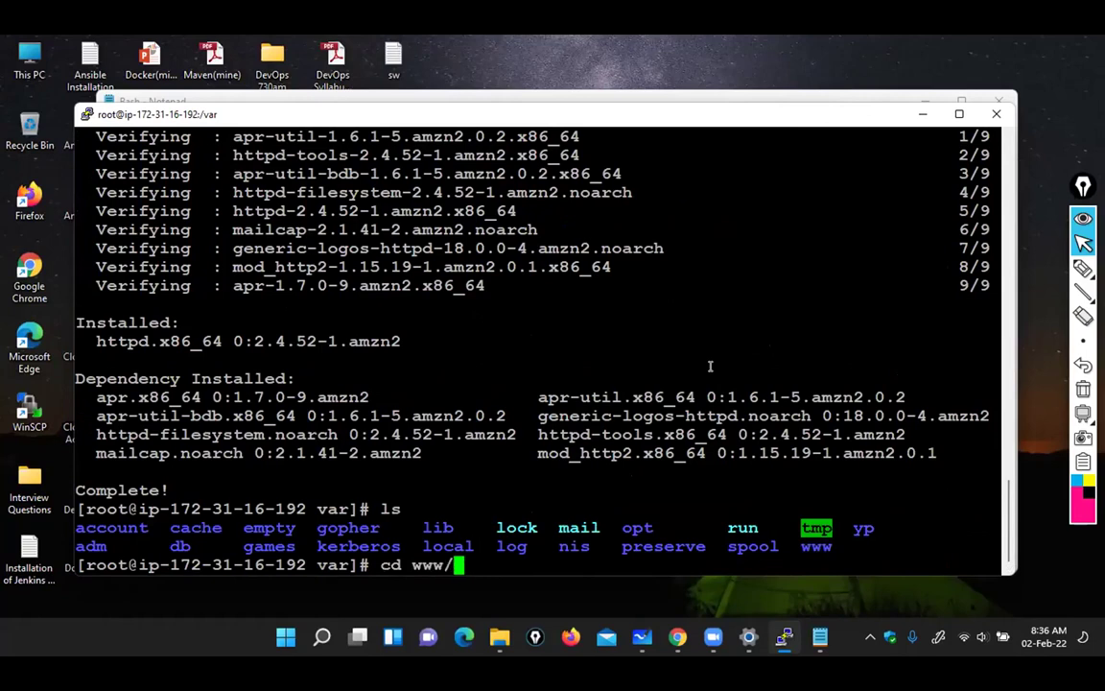
key("Return")
type("ls")
key("Return")
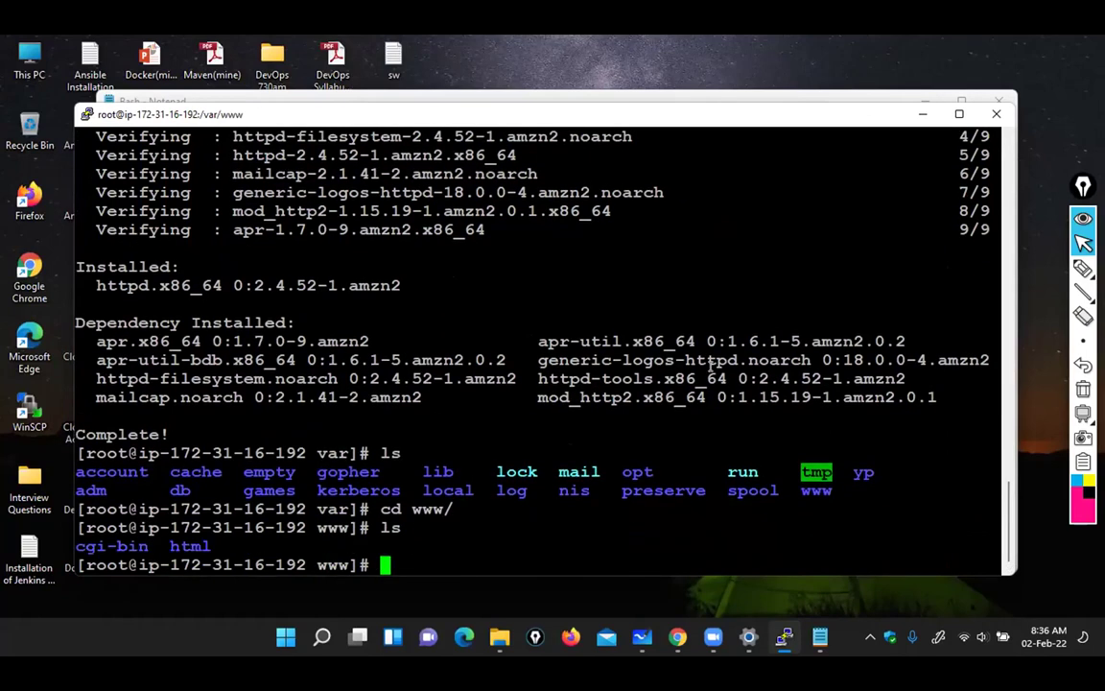
Change into the html directory, list its contents and highlight html in the cd command
left_click(178, 544)
left_click(185, 545)
type("cd")
type("html")
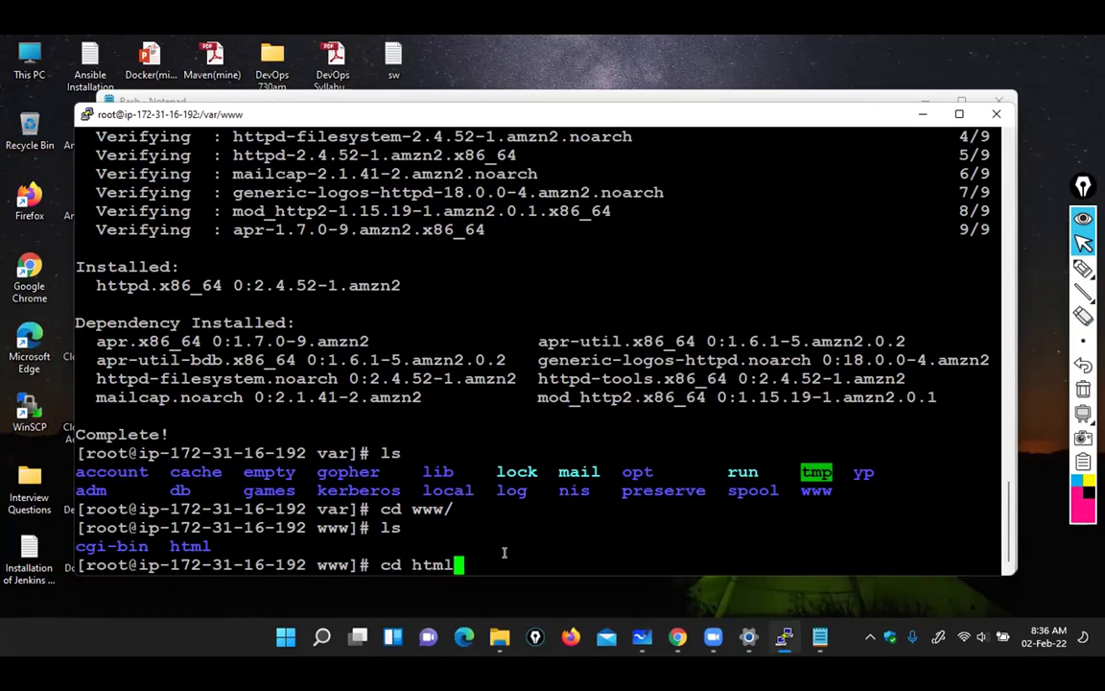
key("Return")
type("ls")
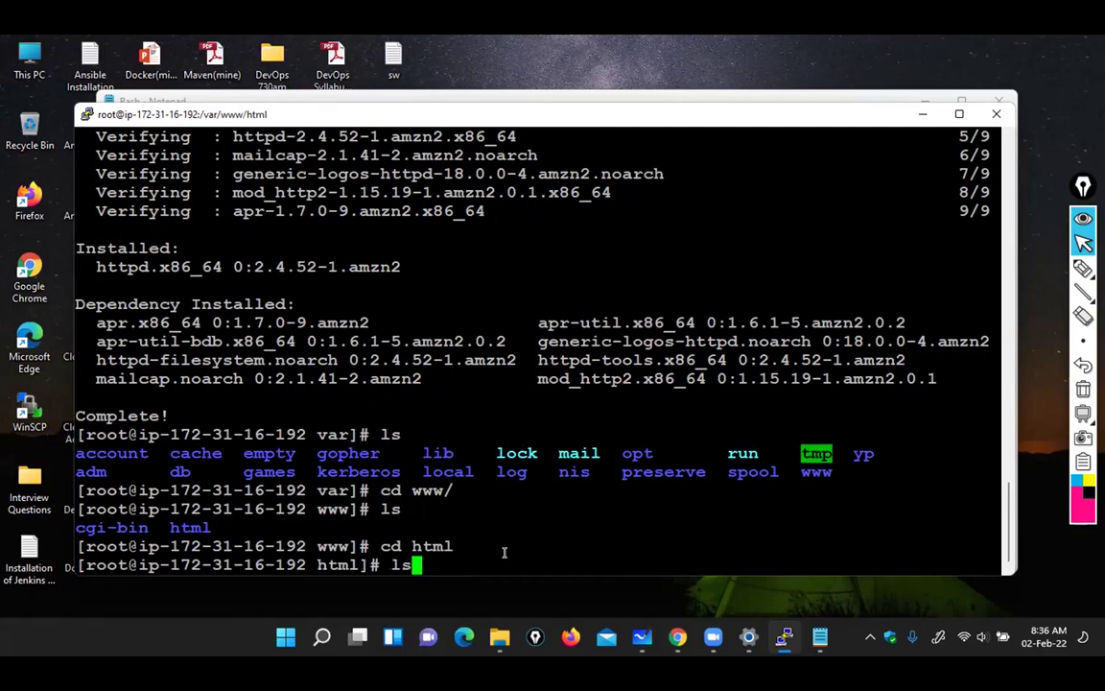
key("Return")
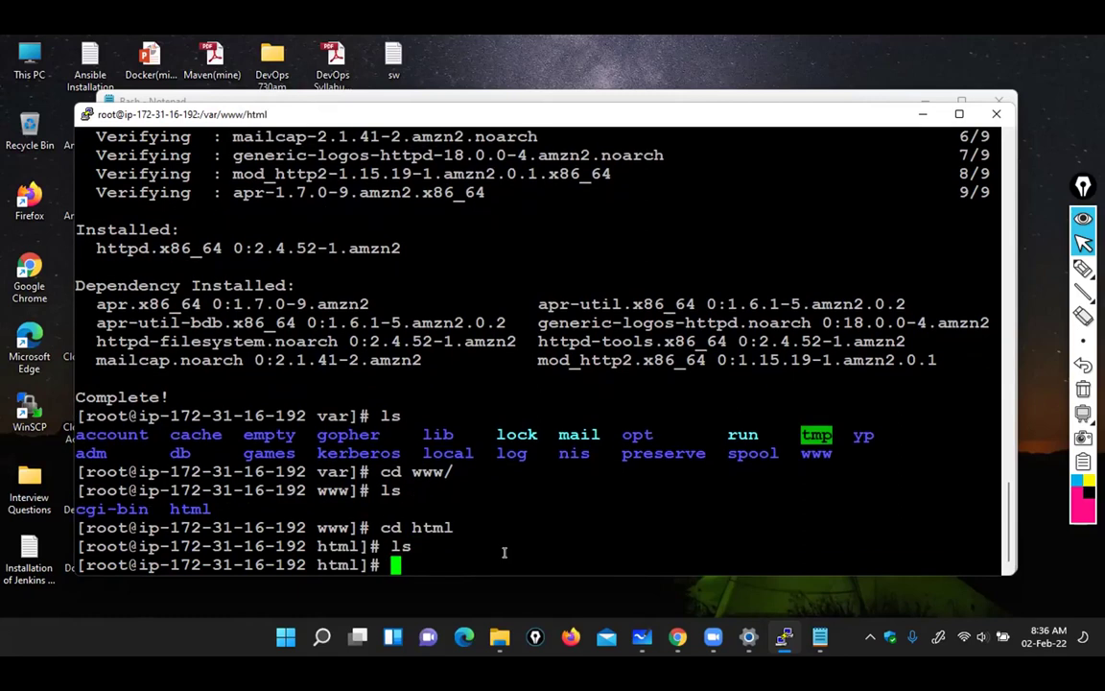
double_click(428, 527)
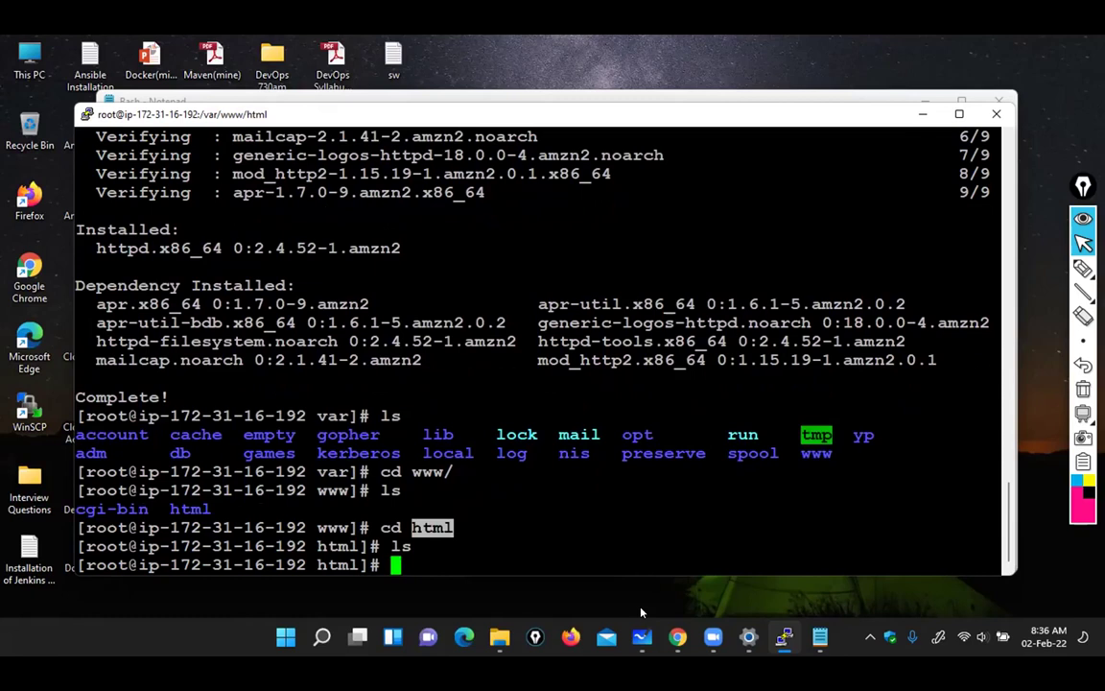
Switch to Microsoft Whiteboard and erase the laptop-to-London connection diagram below the "Start service" line
left_click(642, 636)
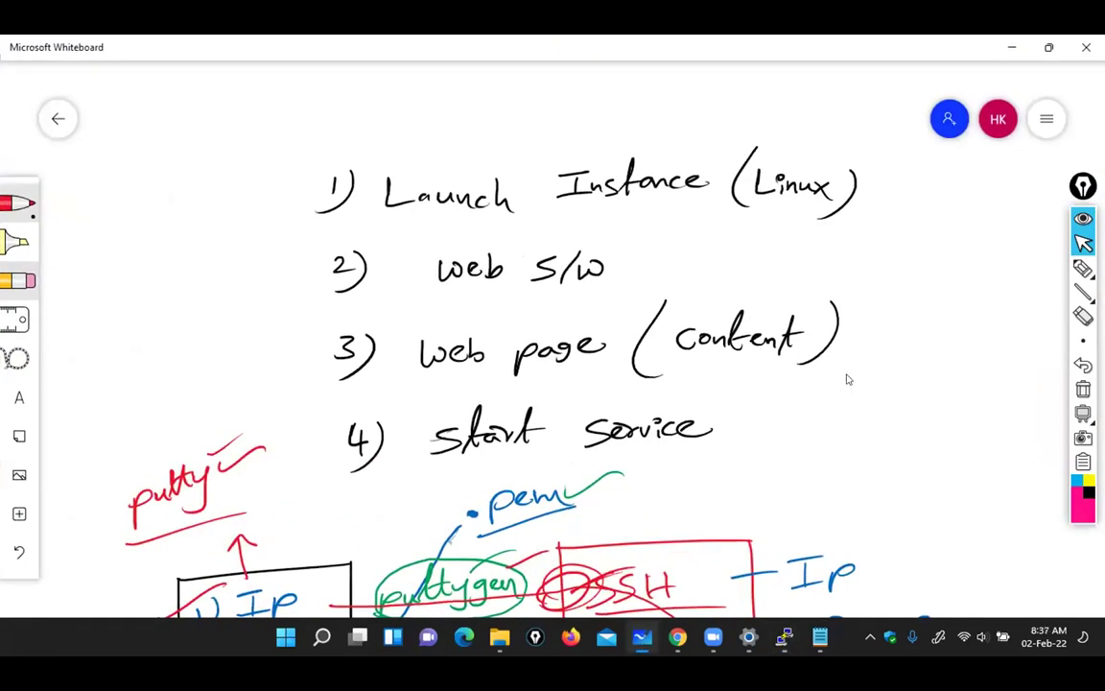
left_click_drag(945, 463, 881, 116)
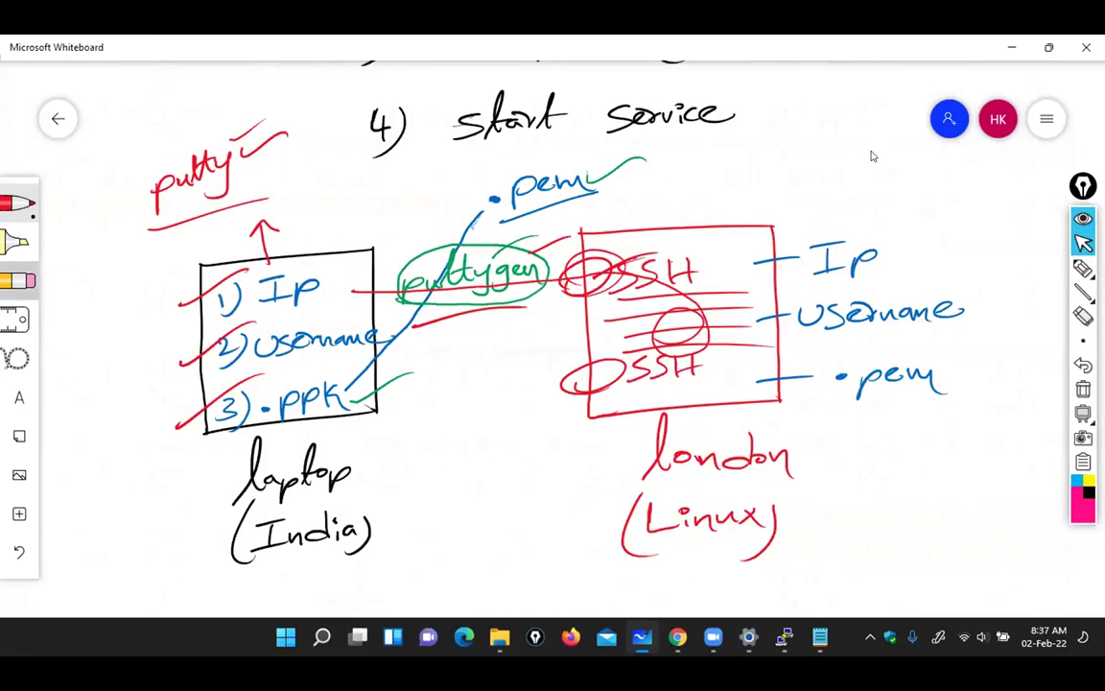
mouse_move(220, 172)
left_mouse_down()
mouse_move(247, 161)
mouse_move(202, 211)
mouse_move(168, 316)
mouse_move(240, 431)
mouse_move(449, 533)
mouse_move(476, 338)
mouse_move(646, 242)
mouse_move(539, 209)
mouse_move(747, 264)
mouse_move(792, 301)
mouse_move(824, 373)
mouse_move(584, 516)
mouse_move(757, 514)
mouse_move(790, 353)
mouse_move(963, 326)
left_mouse_up()
Draw a large red box in the cleared area and handwrite "Var" beneath it
left_click(17, 203)
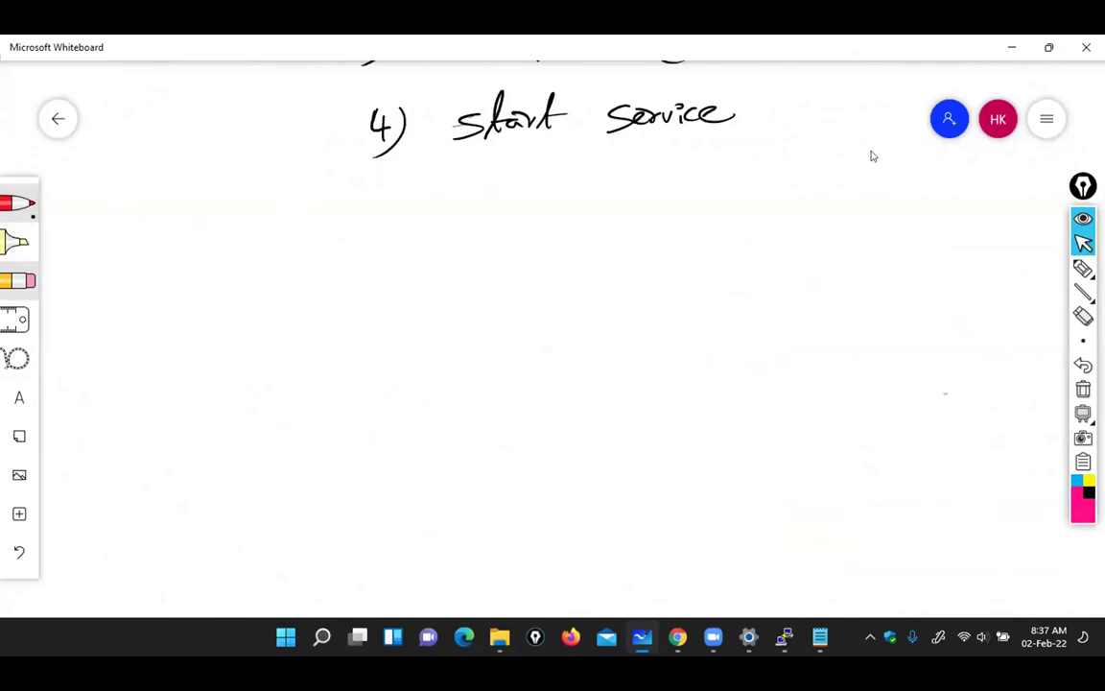
left_click_drag(649, 246, 943, 250)
left_click_drag(660, 512, 920, 500)
mouse_move(942, 252)
left_mouse_down()
mouse_move(931, 493)
mouse_move(904, 501)
left_mouse_up()
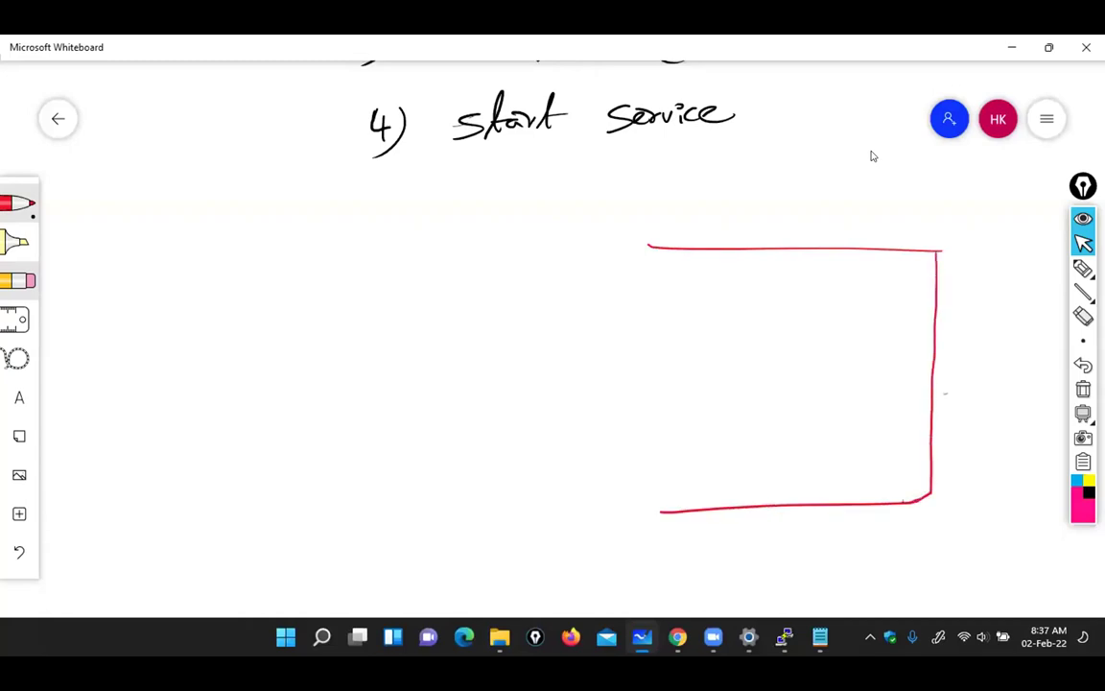
mouse_move(649, 247)
left_mouse_down()
mouse_move(651, 497)
mouse_move(674, 510)
left_mouse_up()
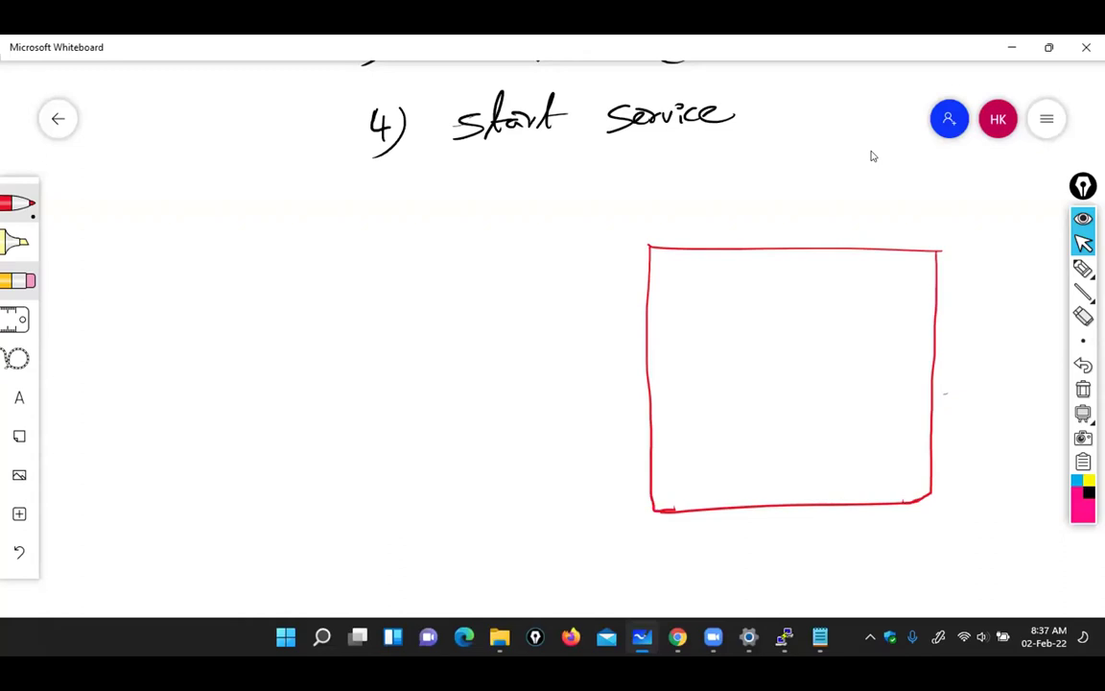
mouse_move(760, 523)
left_mouse_down()
mouse_move(809, 543)
mouse_move(831, 527)
left_mouse_up()
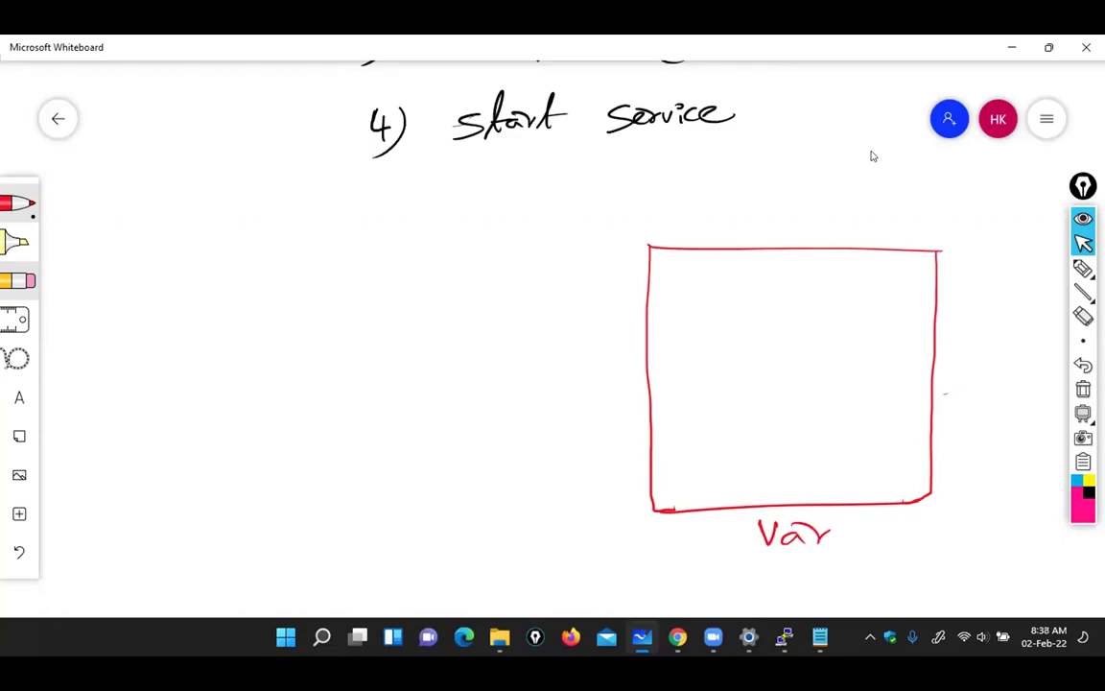
left_click_drag(852, 259, 936, 209)
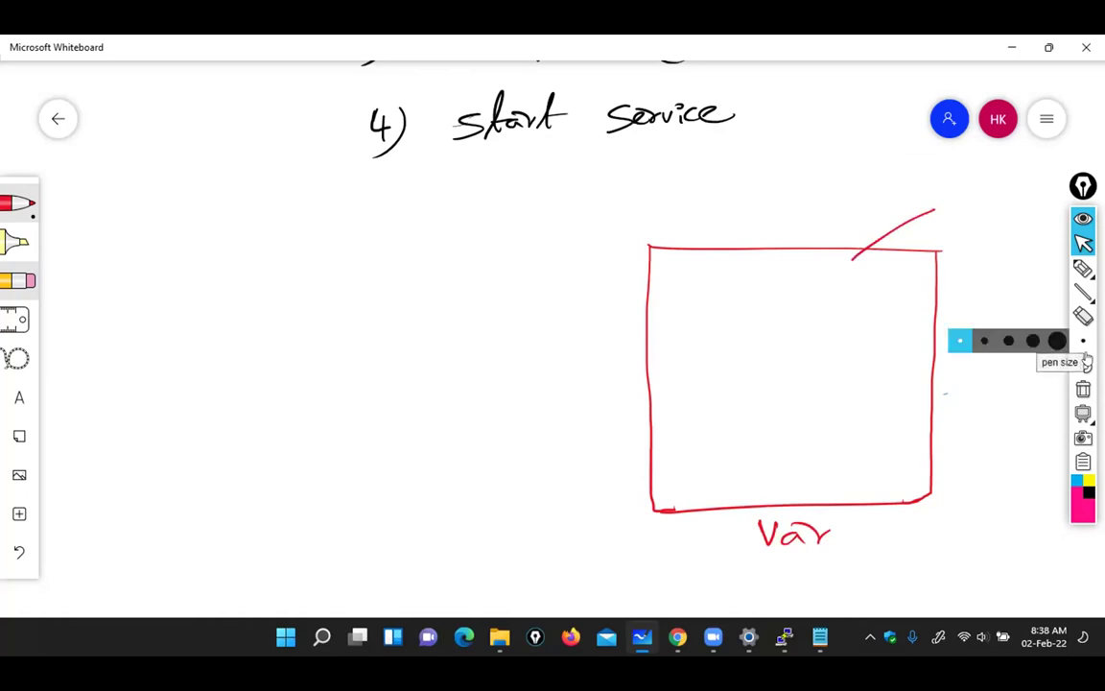
mouse_move(1083, 340)
key("ctrl+z")
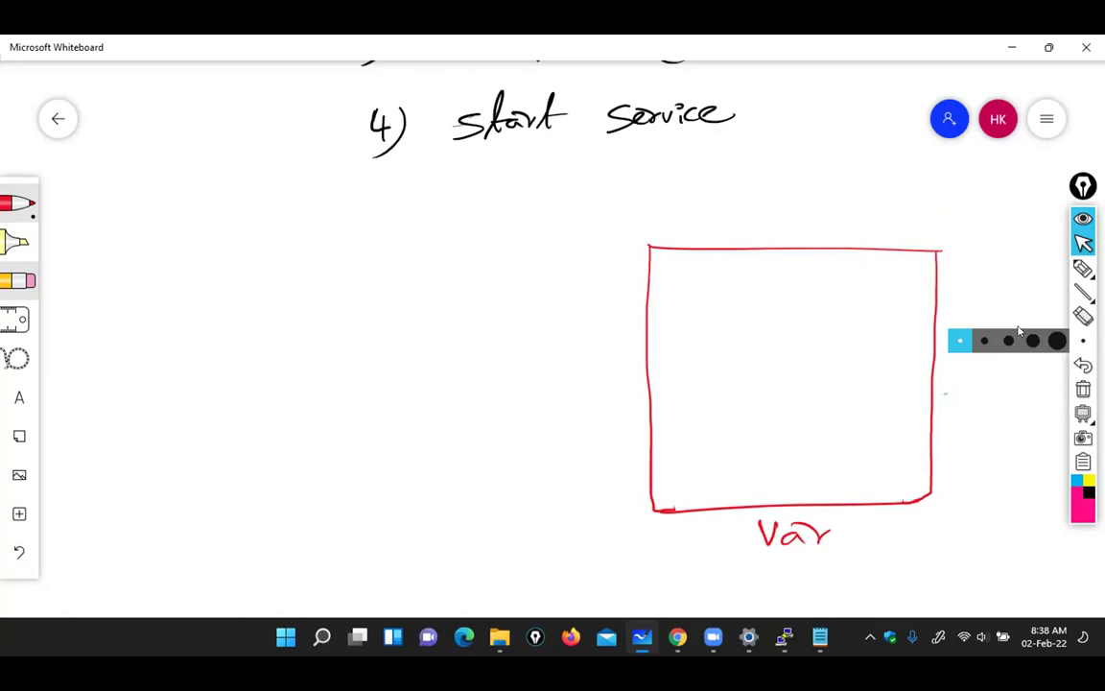
Handwrite "httpd" in red above the box's upper-right corner and add a tick after it
mouse_move(883, 173)
left_mouse_down()
mouse_move(884, 213)
mouse_move(900, 212)
left_mouse_up()
mouse_move(914, 171)
left_mouse_down()
mouse_move(911, 209)
mouse_move(929, 207)
left_mouse_up()
mouse_move(917, 183)
left_mouse_down()
mouse_move(940, 177)
mouse_move(946, 207)
mouse_move(1049, 177)
left_mouse_up()
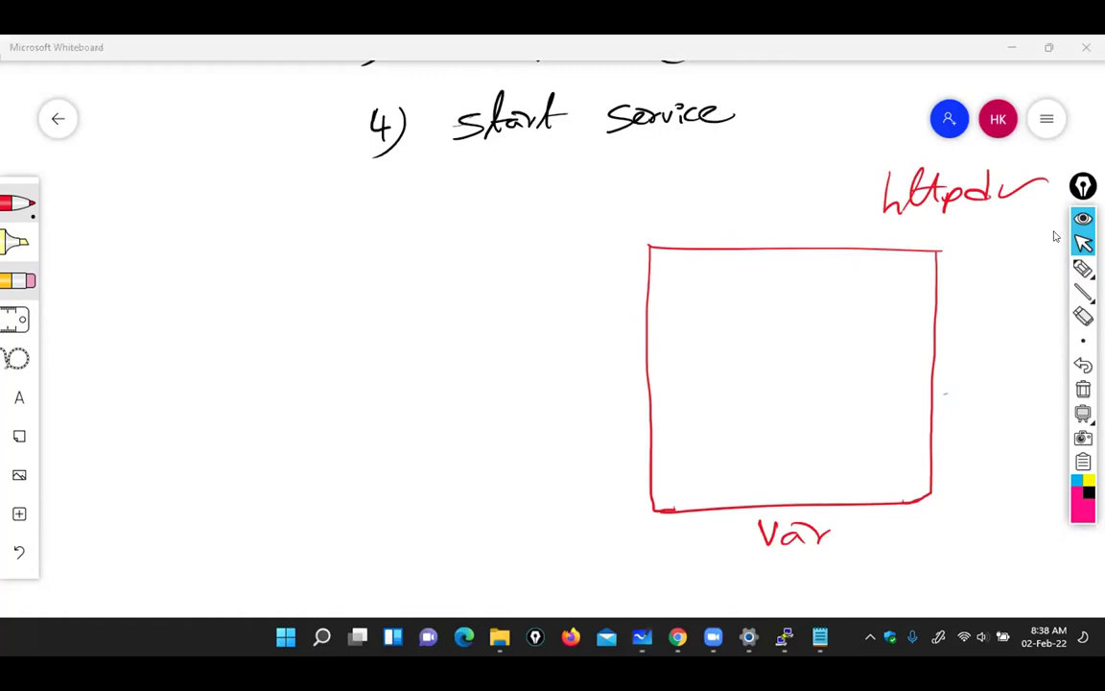
Draw a blue box inside the red Var box and label it "www" beneath its lower edge
left_click(17, 203)
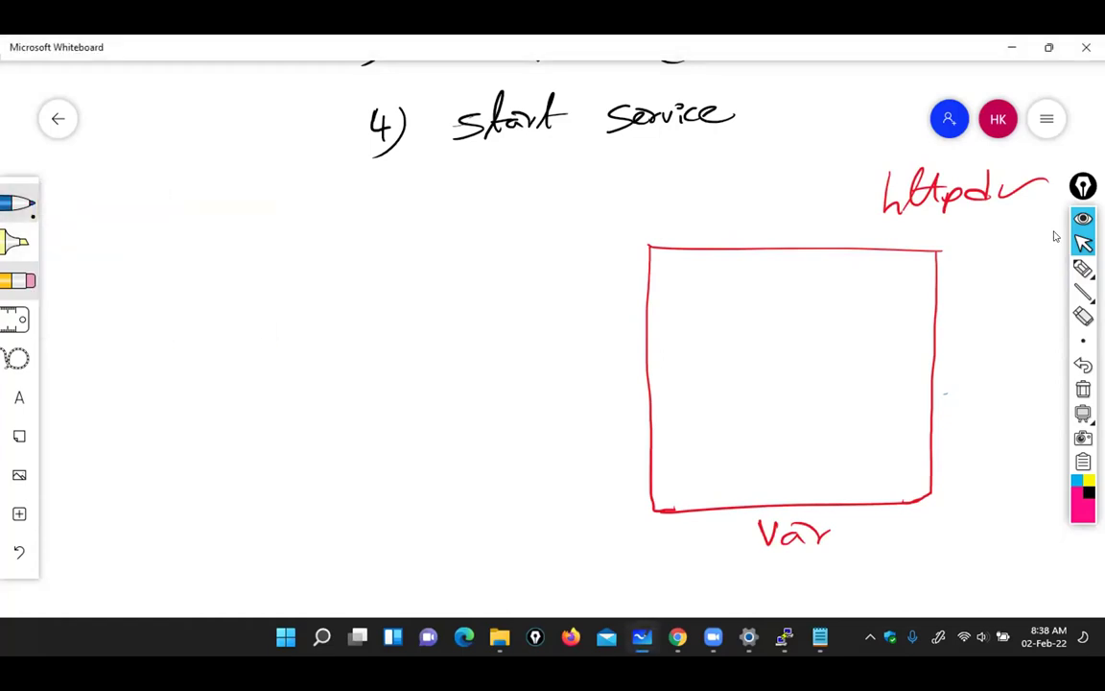
left_click_drag(677, 290, 902, 285)
mouse_move(679, 291)
left_mouse_down()
mouse_move(678, 475)
mouse_move(898, 470)
left_mouse_up()
left_click_drag(902, 286, 898, 470)
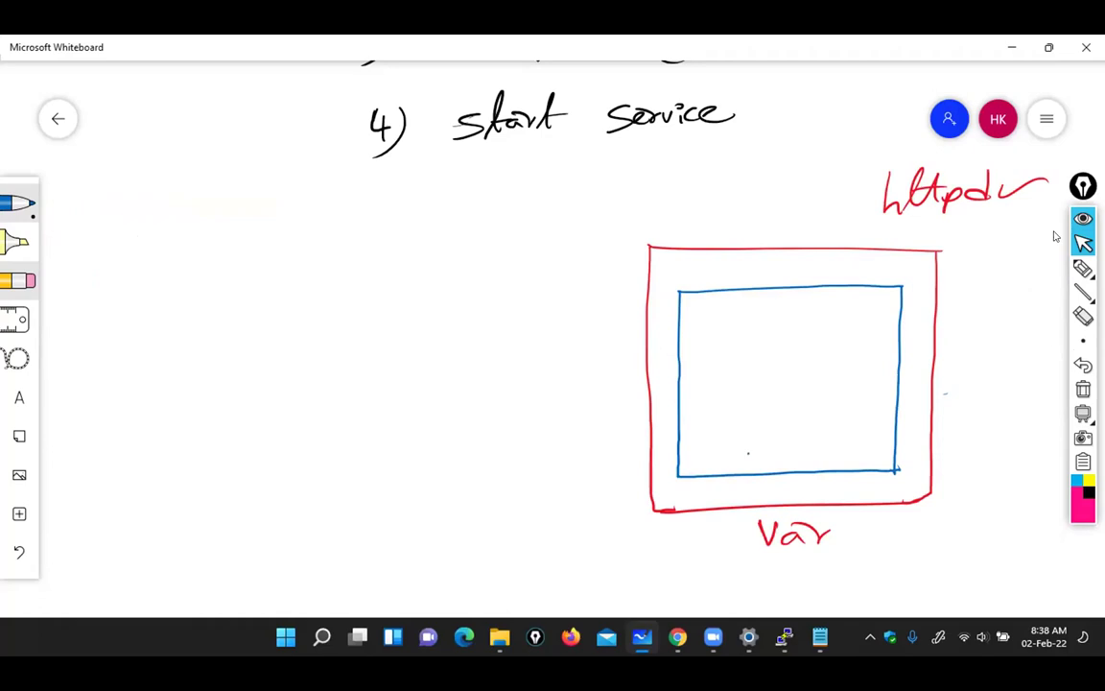
mouse_move(764, 477)
left_mouse_down()
mouse_move(769, 491)
mouse_move(779, 477)
mouse_move(813, 477)
mouse_move(823, 489)
mouse_move(836, 476)
left_mouse_up()
Draw a green box inside the blue www box and label it "html" beneath its lower edge
left_click(17, 203)
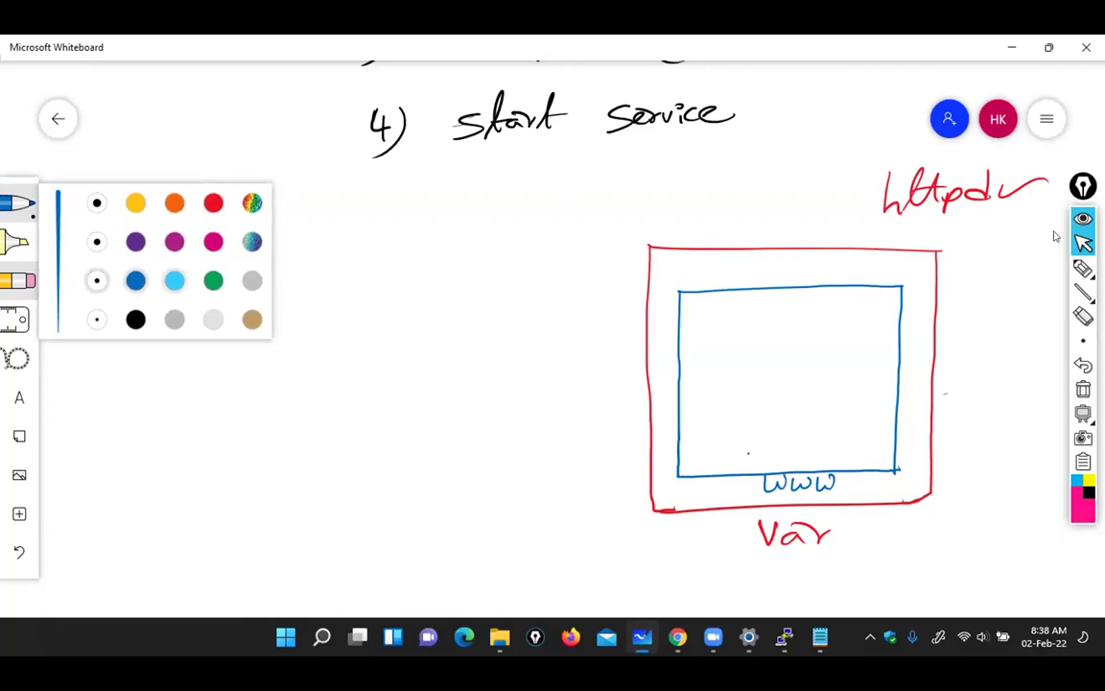
left_click(213, 281)
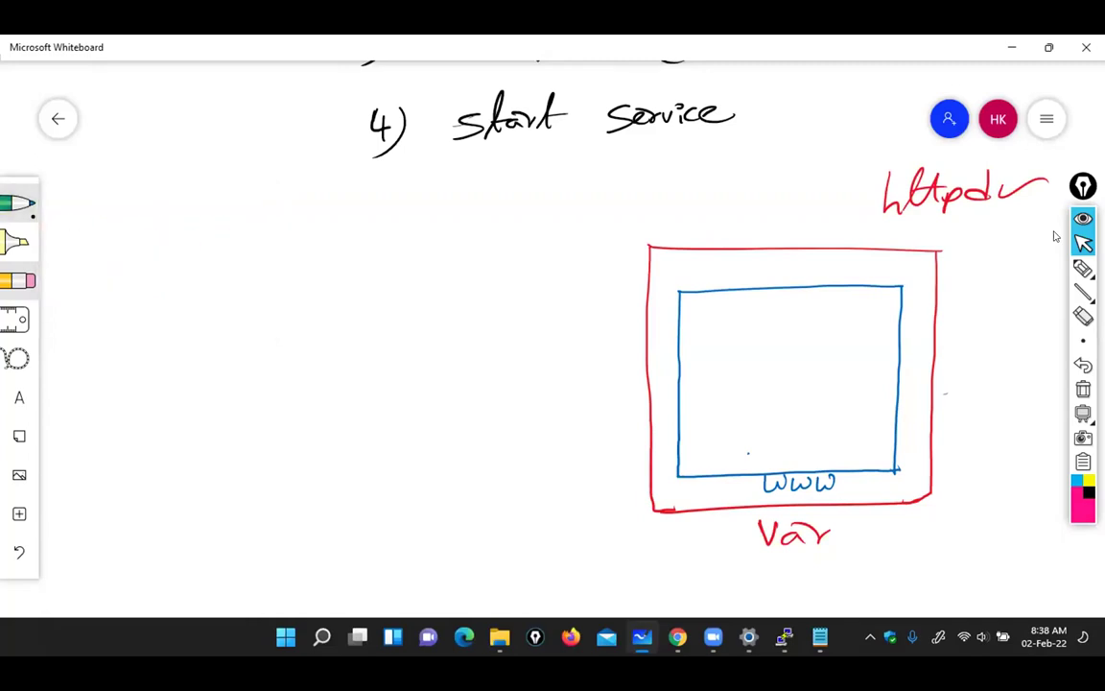
left_click_drag(721, 328, 854, 326)
mouse_move(722, 329)
left_mouse_down()
mouse_move(721, 419)
mouse_move(851, 430)
left_mouse_up()
left_click_drag(853, 328, 853, 430)
mouse_move(770, 431)
left_mouse_down()
mouse_move(767, 464)
mouse_move(800, 462)
left_mouse_up()
left_click_drag(788, 444, 859, 449)
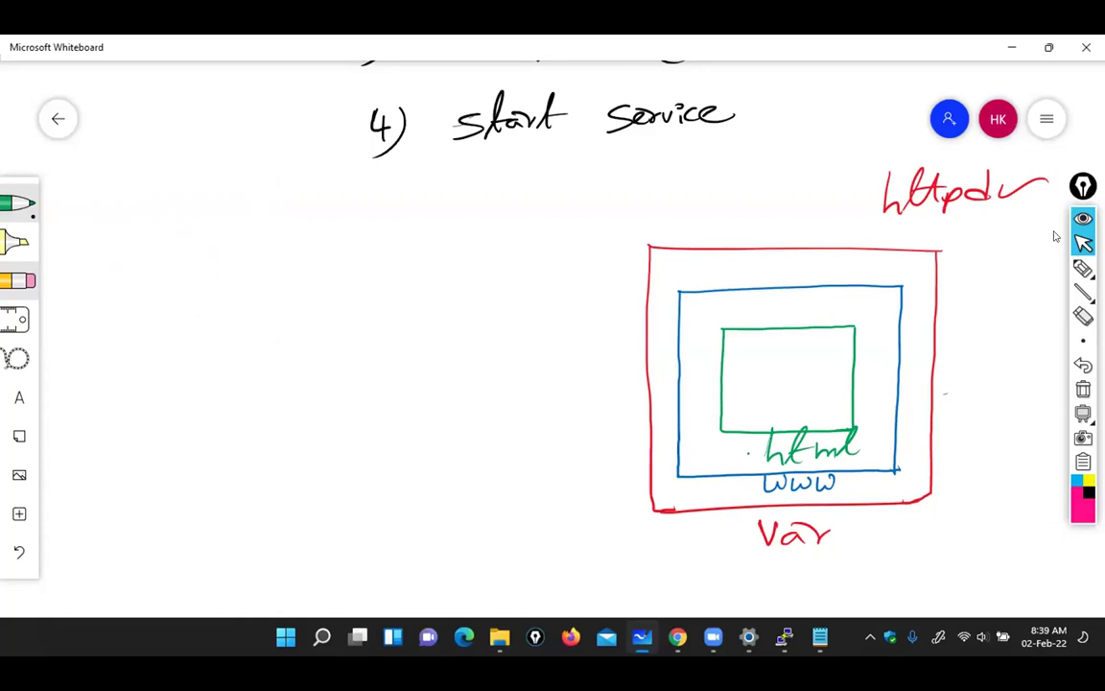
Draw a red circle inside the green html box, run a line from it out past the Var box and handwrite "file" at its end
left_click_drag(854, 193, 919, 170)
left_click(17, 202)
left_click(213, 202)
mouse_move(748, 369)
left_mouse_down()
mouse_move(767, 394)
mouse_move(831, 369)
mouse_move(754, 352)
mouse_move(747, 382)
mouse_move(547, 380)
left_mouse_up()
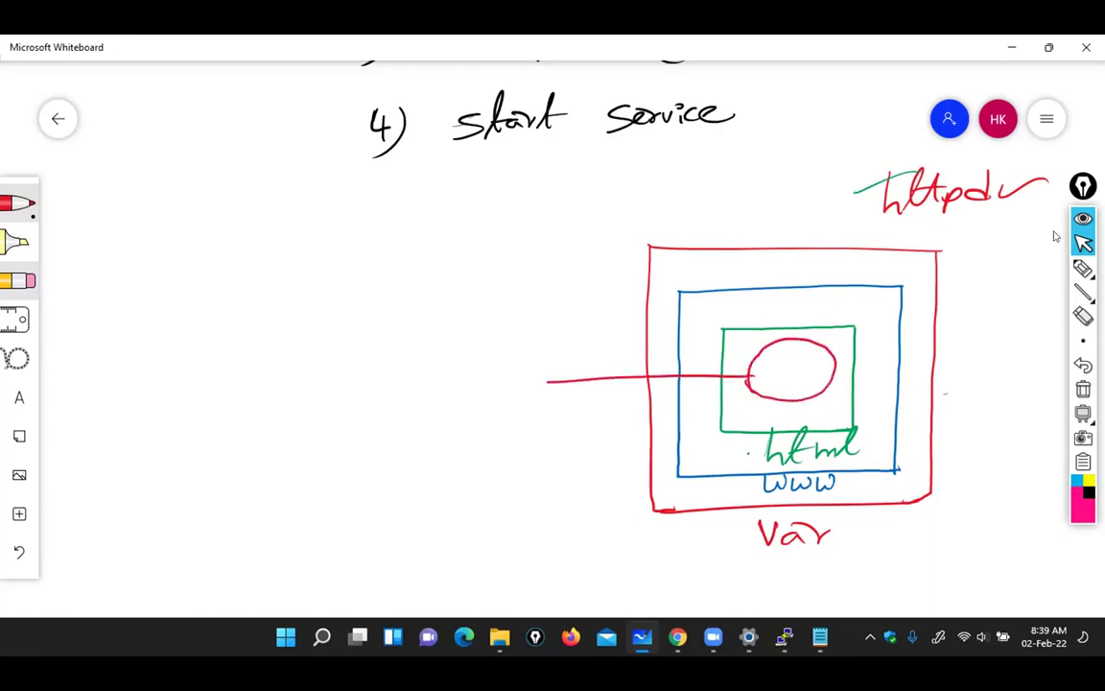
mouse_move(457, 342)
left_mouse_down()
mouse_move(432, 414)
mouse_move(444, 386)
mouse_move(499, 393)
left_mouse_up()
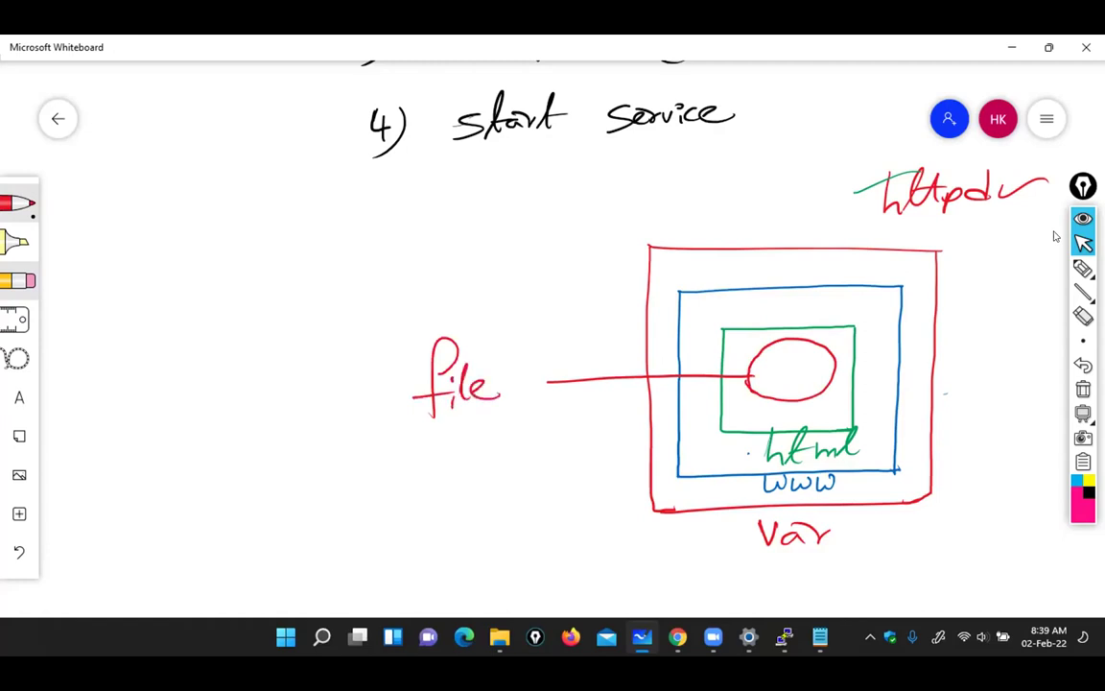
key("super+d")
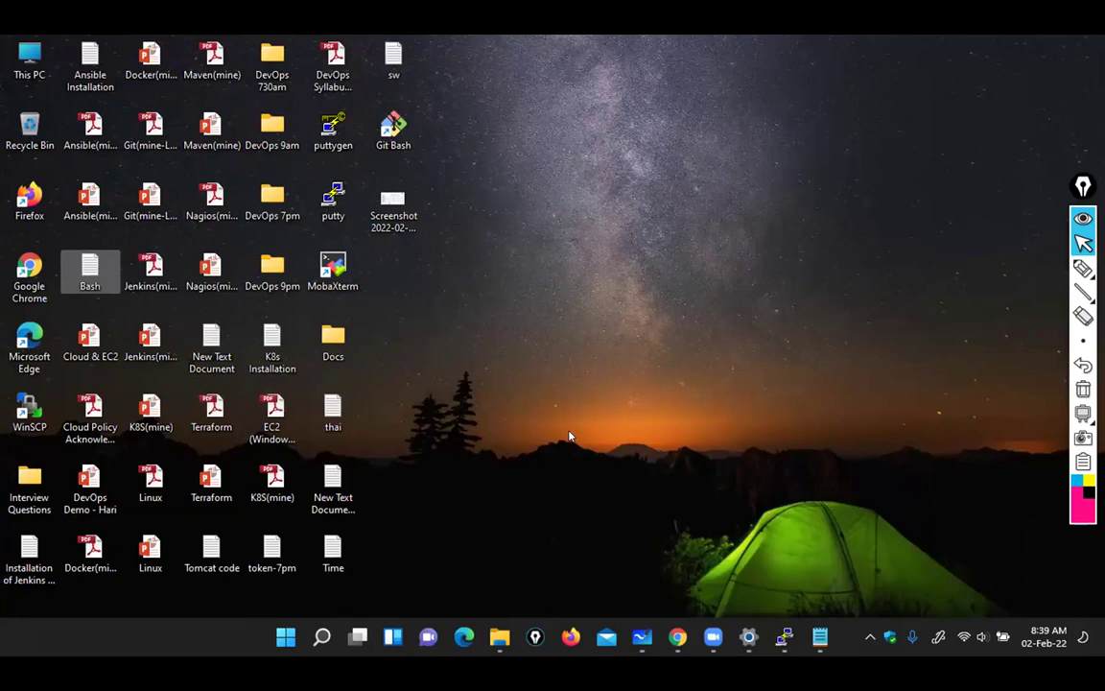
left_click(782, 638)
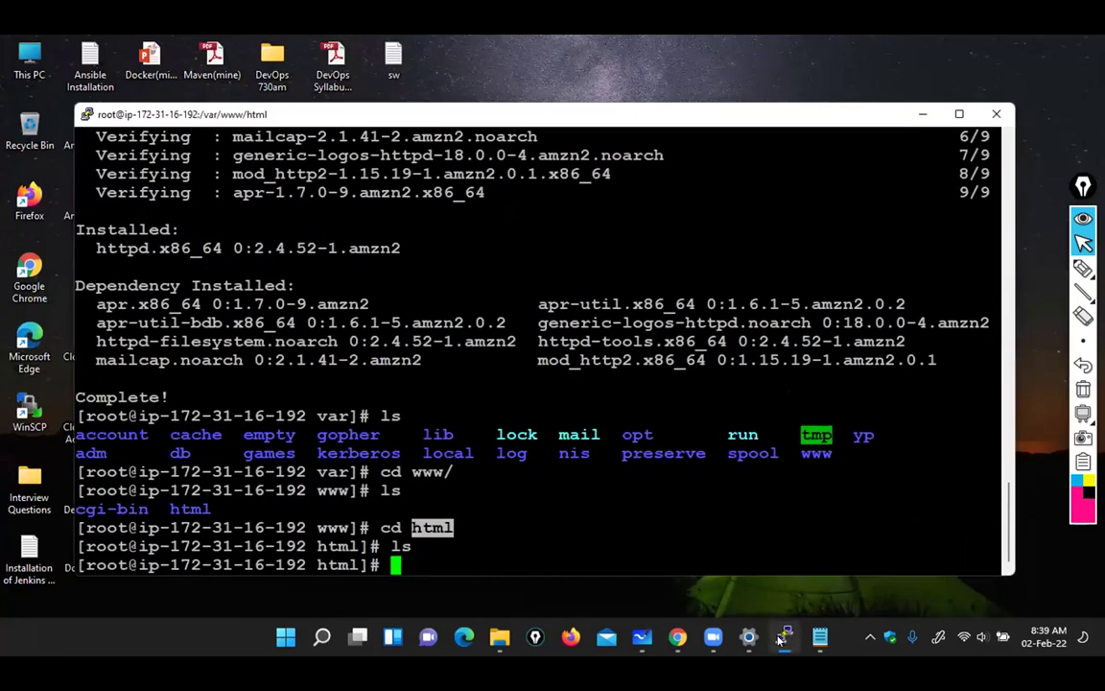
left_click(782, 638)
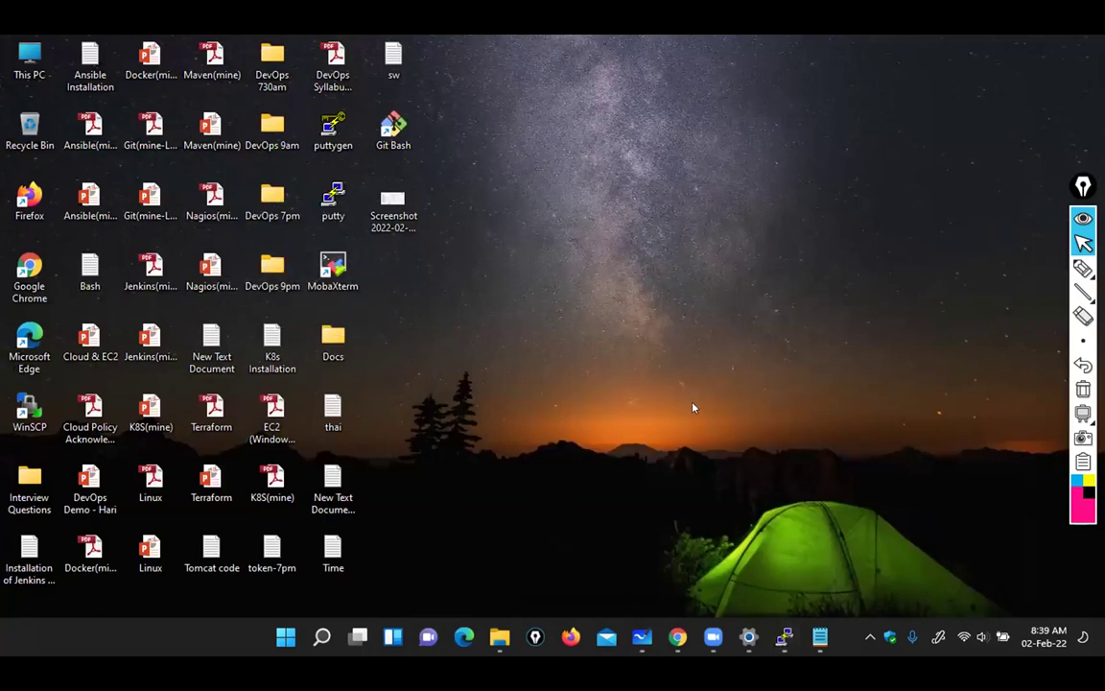
left_click(784, 638)
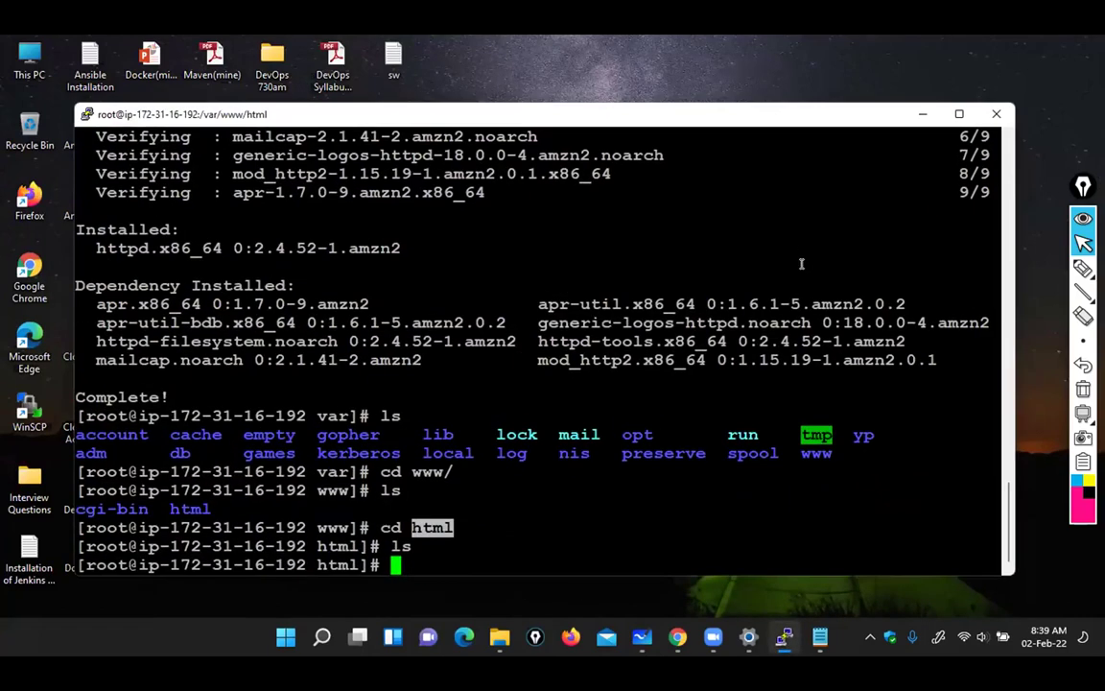
left_click(641, 638)
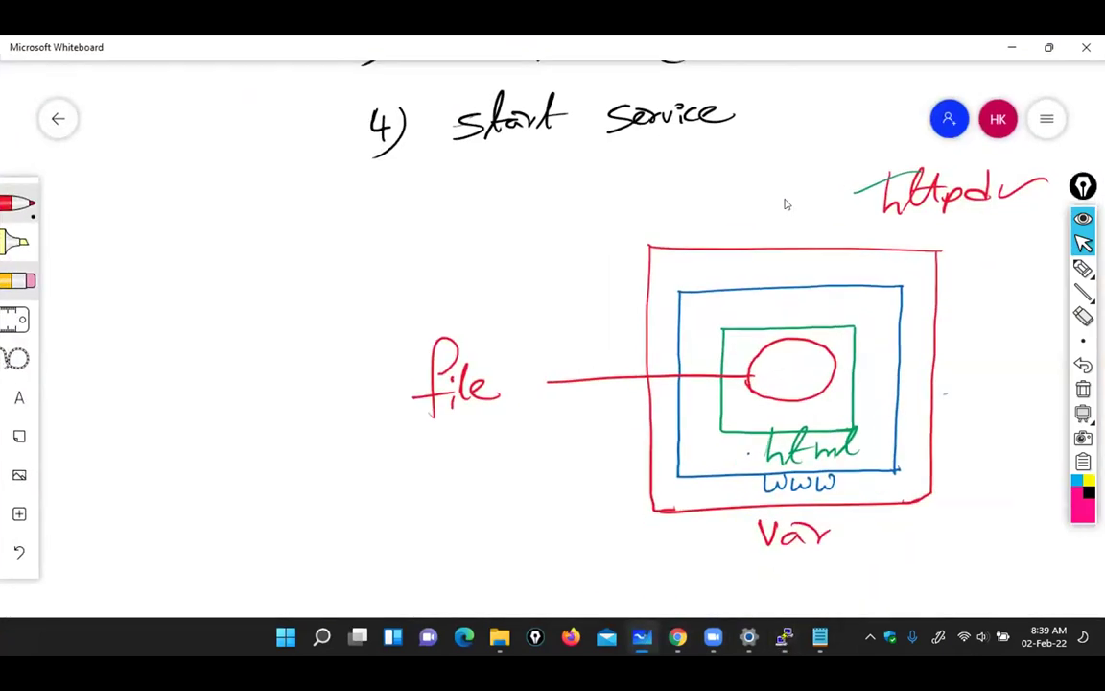
Add a red arrowhead pointing at "file" and handwrite "index.html" in black beneath the red circle
mouse_move(564, 365)
left_mouse_down()
mouse_move(533, 383)
mouse_move(564, 396)
left_mouse_up()
left_click(17, 203)
left_click(136, 319)
left_click(17, 203)
left_click(738, 407)
mouse_move(738, 412)
left_mouse_down()
mouse_move(739, 422)
mouse_move(798, 424)
left_mouse_up()
mouse_move(799, 413)
left_mouse_down()
mouse_move(787, 424)
mouse_move(822, 425)
left_mouse_up()
left_click(806, 420)
mouse_move(831, 408)
left_mouse_down()
mouse_move(828, 425)
mouse_move(835, 414)
mouse_move(869, 419)
left_mouse_up()
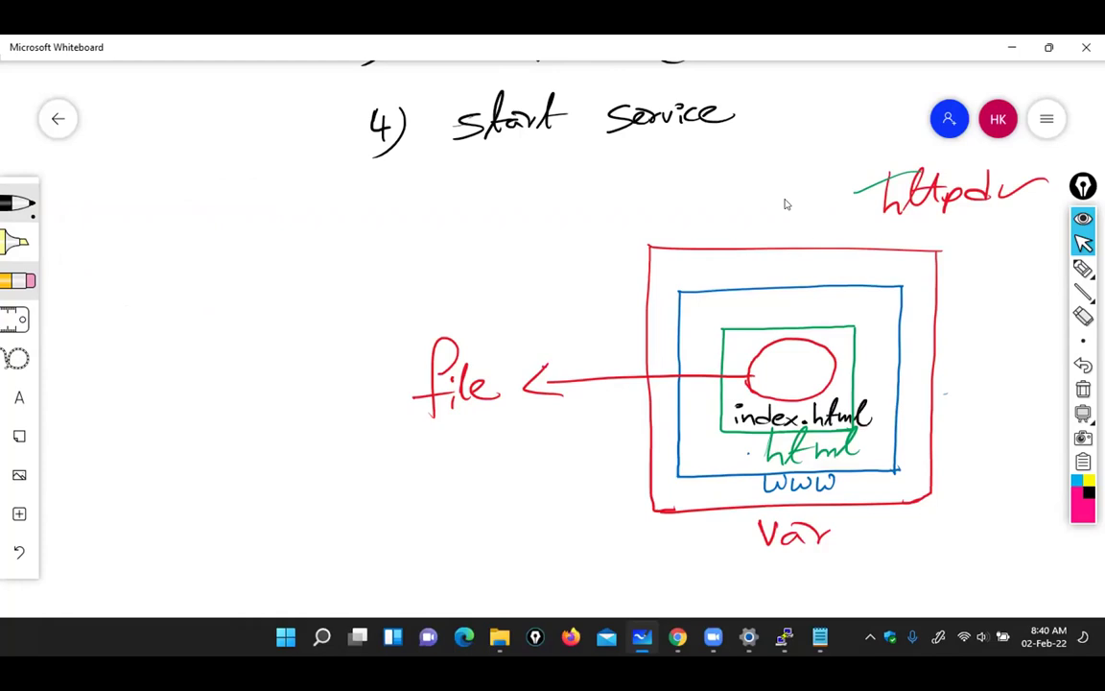
left_click_drag(734, 412, 734, 424)
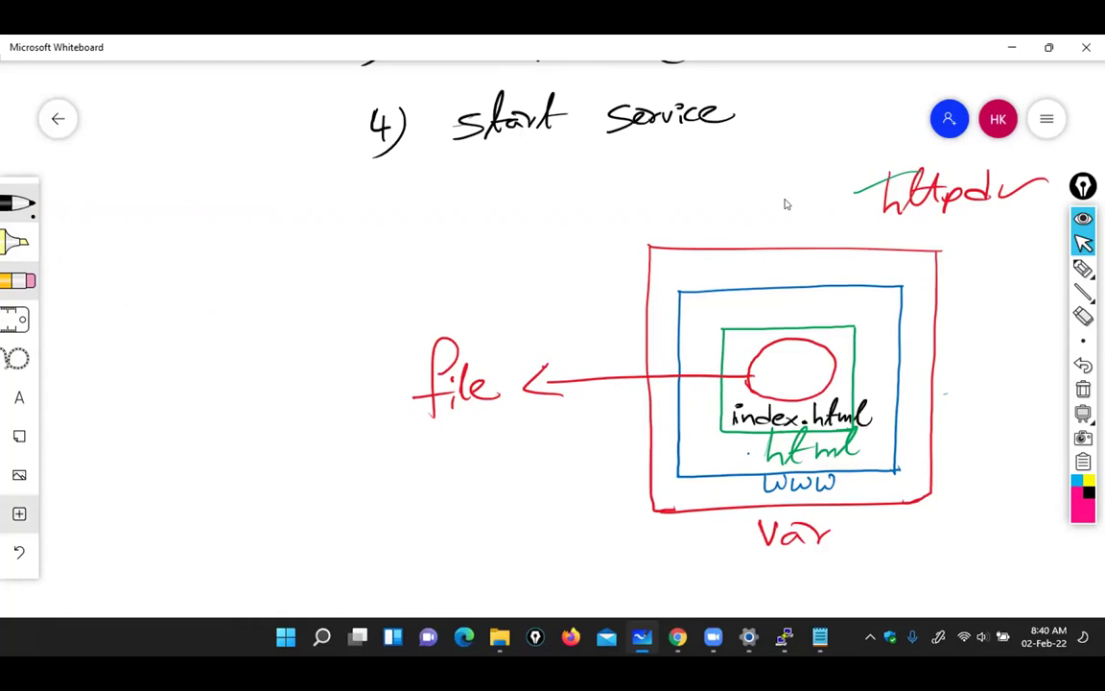
left_click(733, 404)
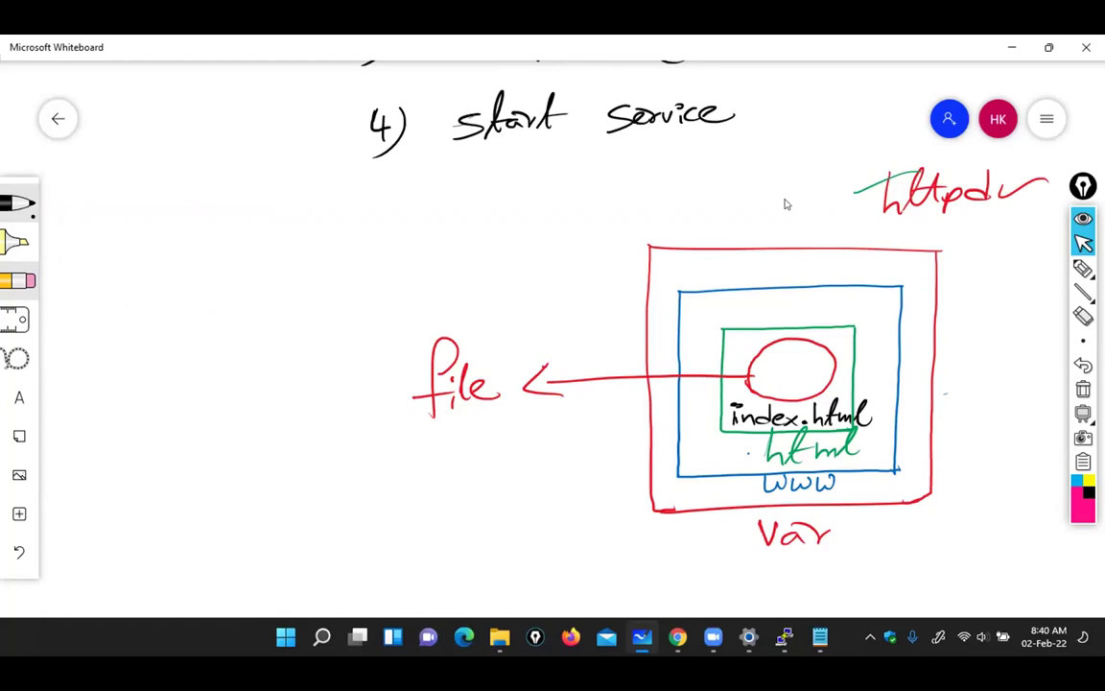
left_click(737, 401)
Fill the red circle with small black marks to represent the file's content
left_click_drag(775, 375, 780, 388)
left_click(779, 347)
left_click(808, 361)
left_click(813, 371)
Switch to Notepad and review the index.html command in the Bash notes
left_click(780, 649)
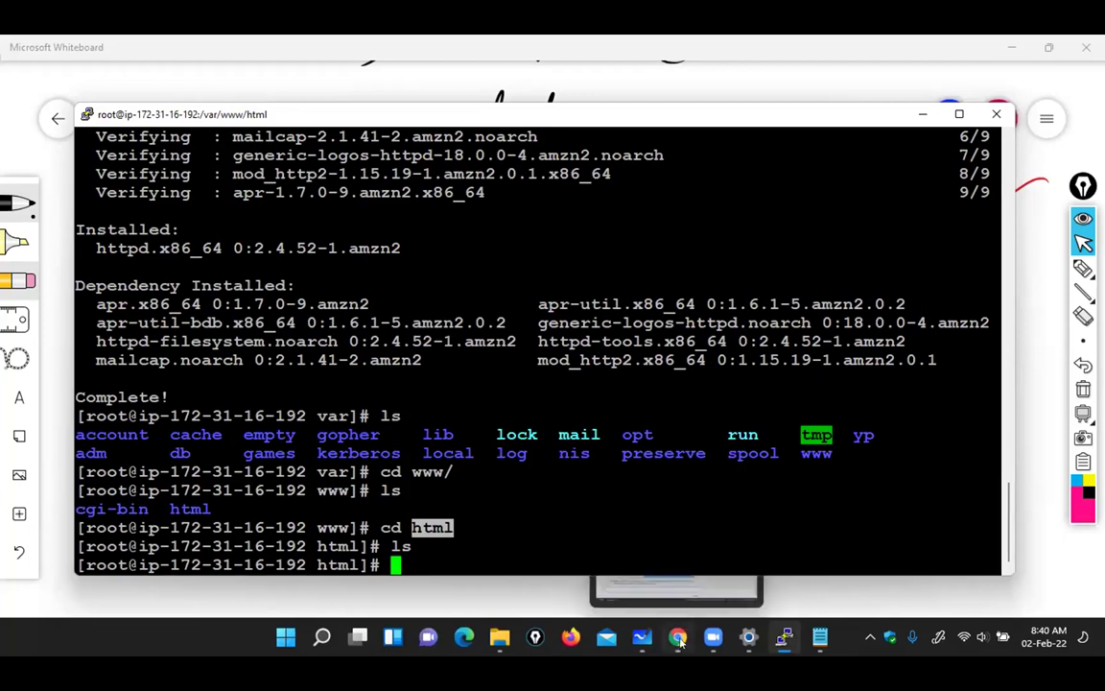
mouse_move(642, 643)
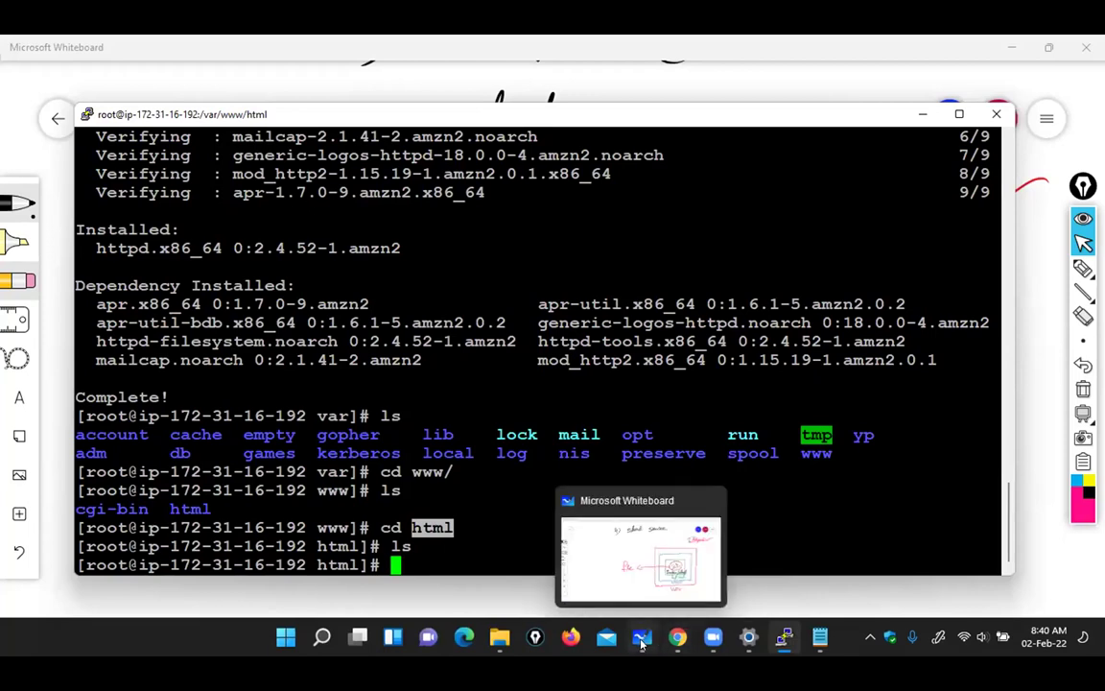
left_click(821, 636)
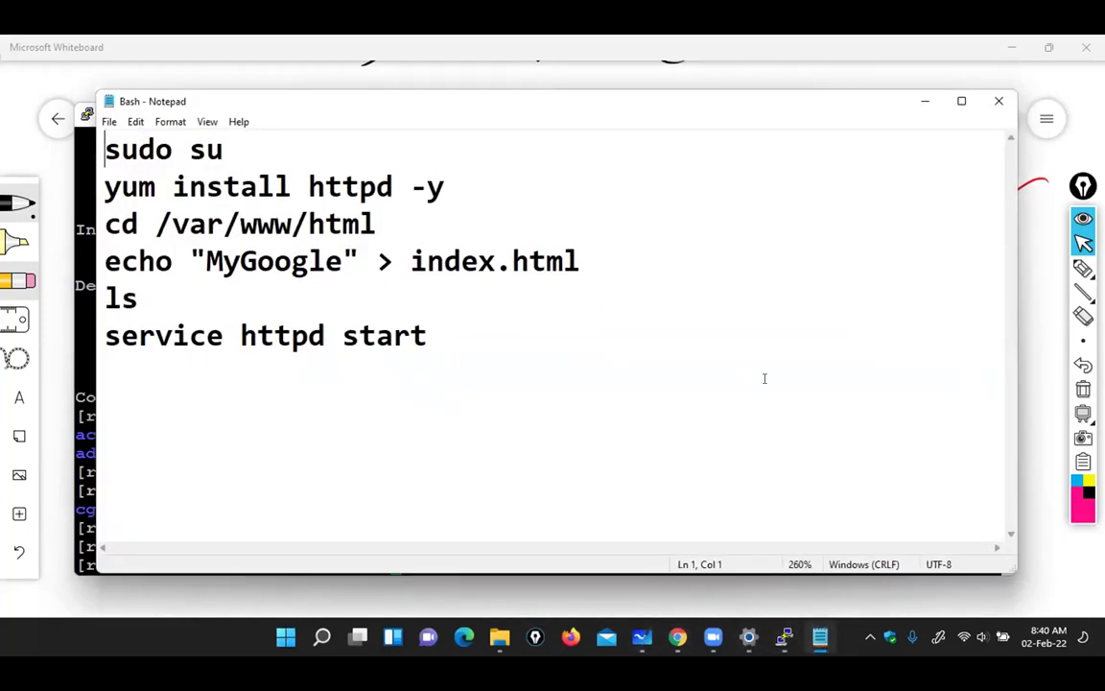
mouse_move(783, 648)
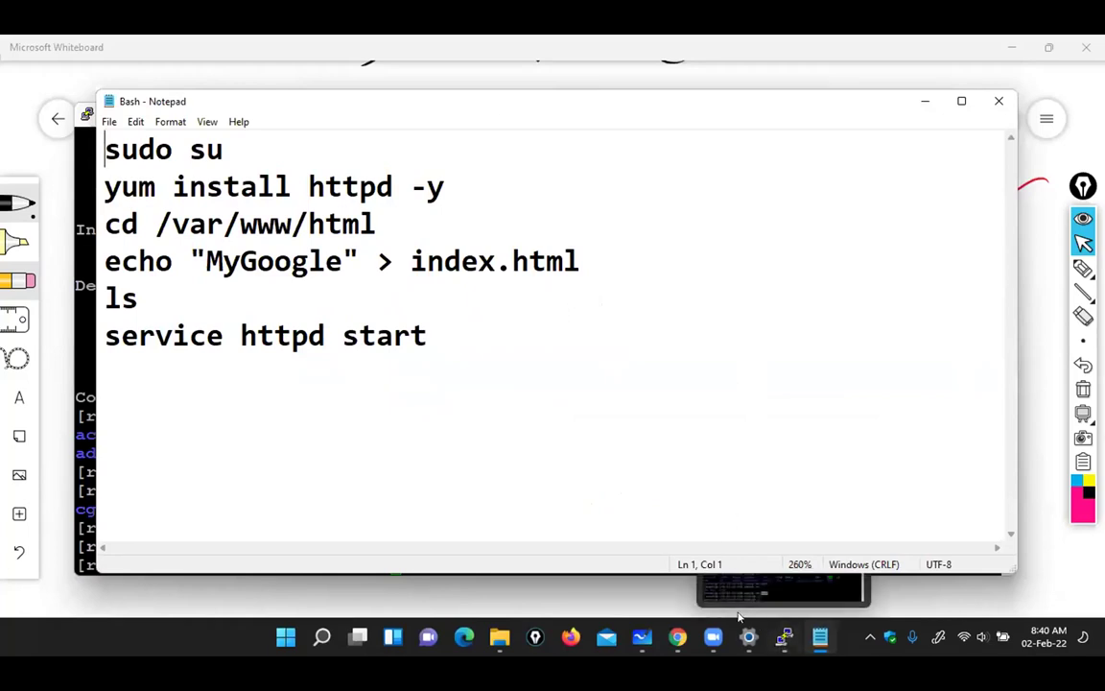
mouse_move(677, 640)
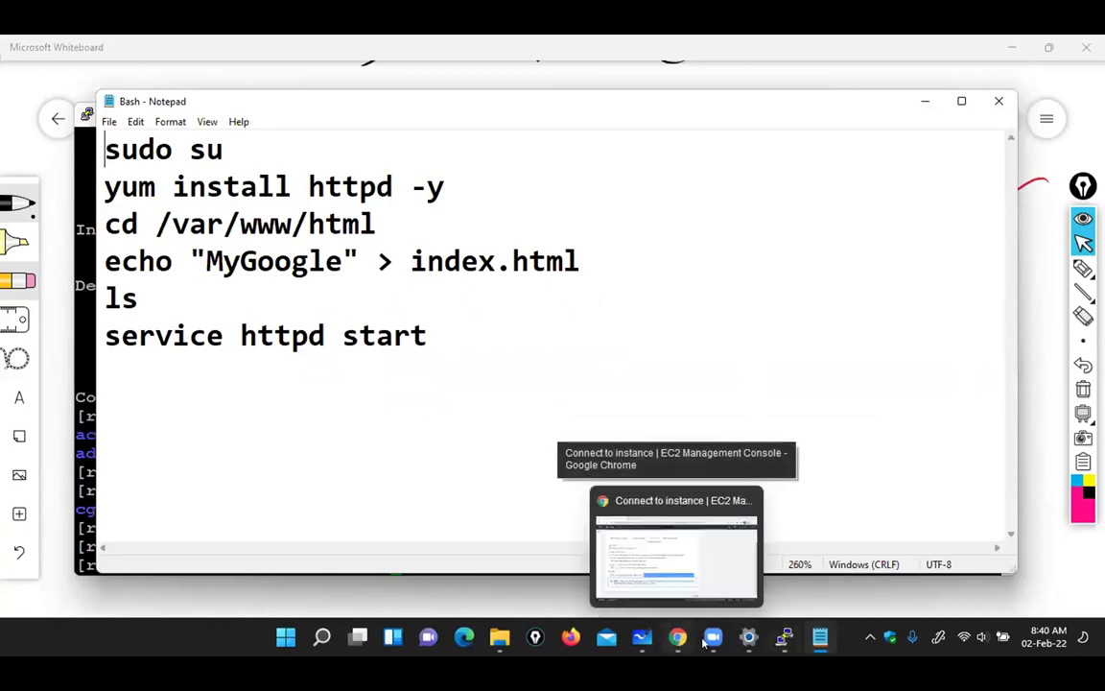
Switch to PuTTY and create the web page in the html folder by running echo "My Google" > index.html
left_click(784, 640)
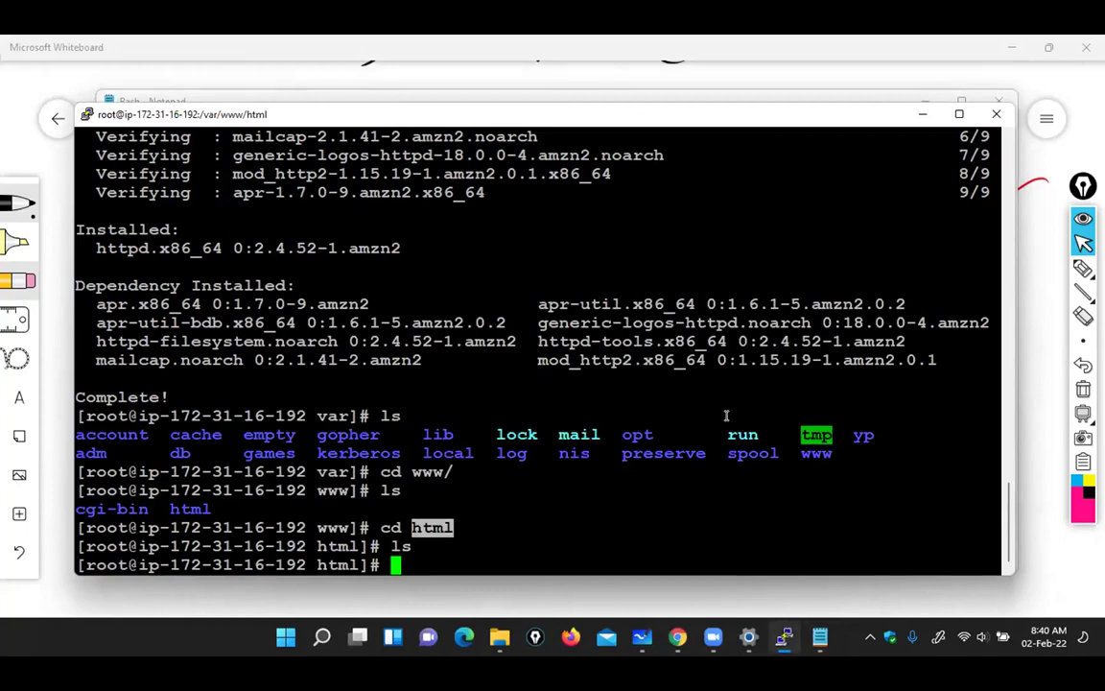
type("echo ")
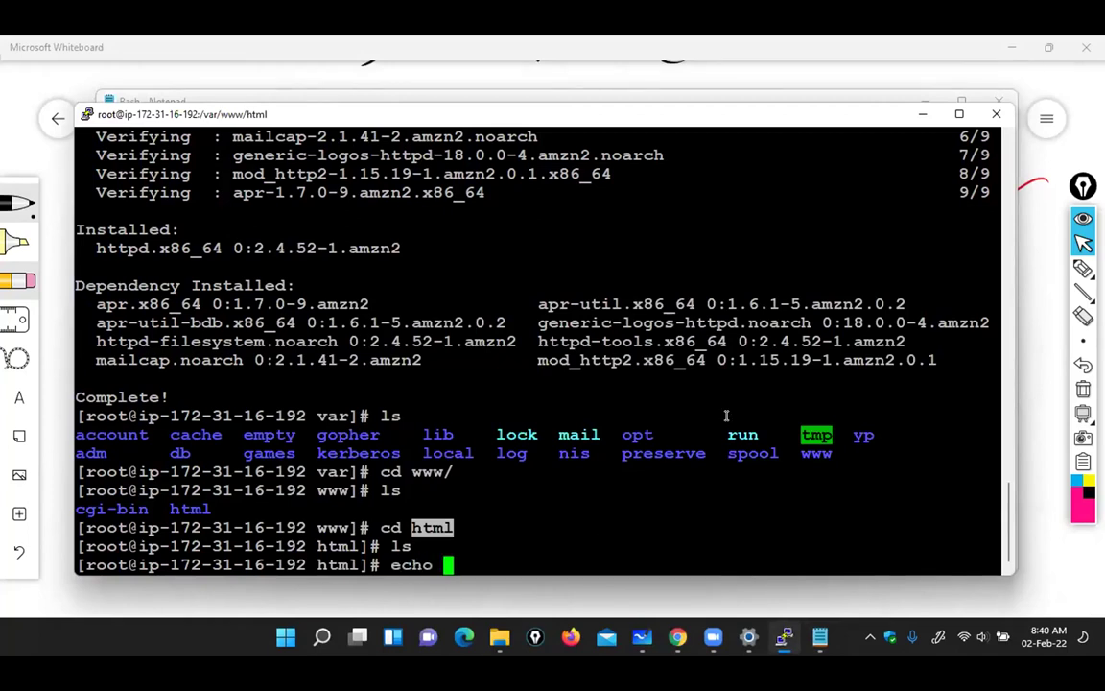
type("\"My ")
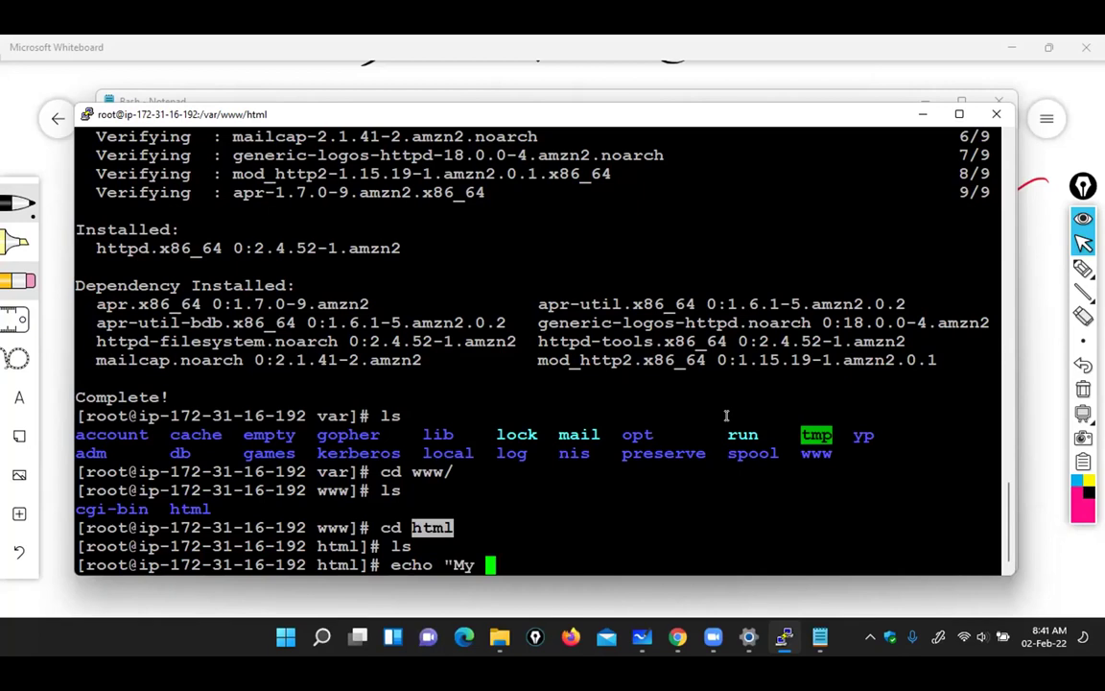
type("Google")
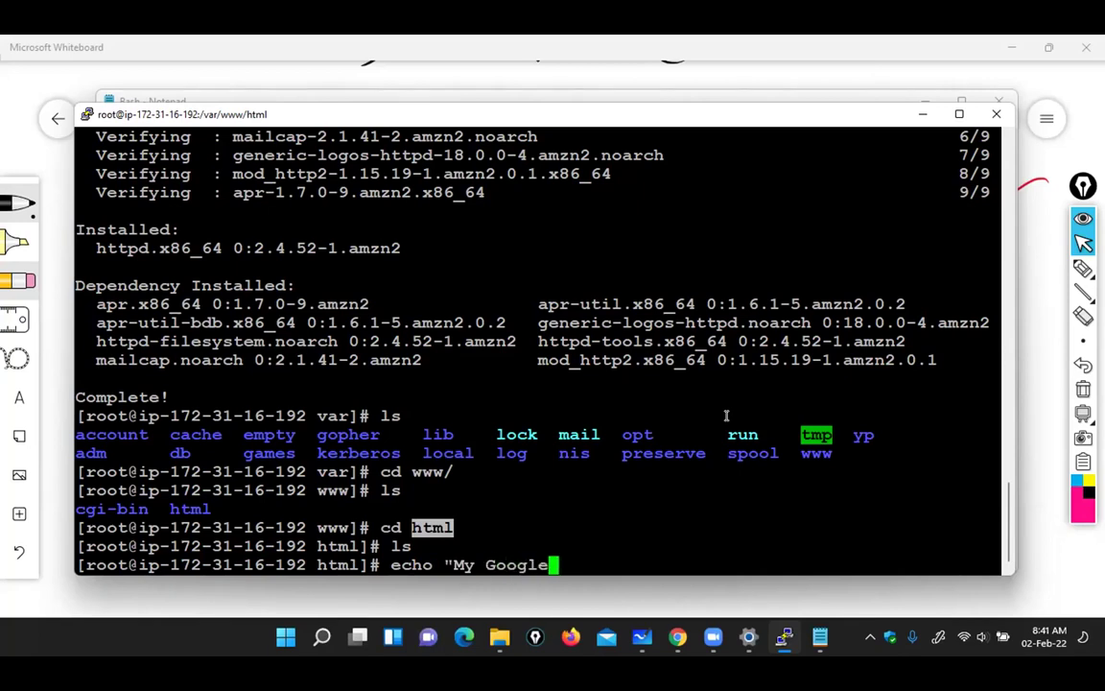
type("\"")
type(">")
type("ind")
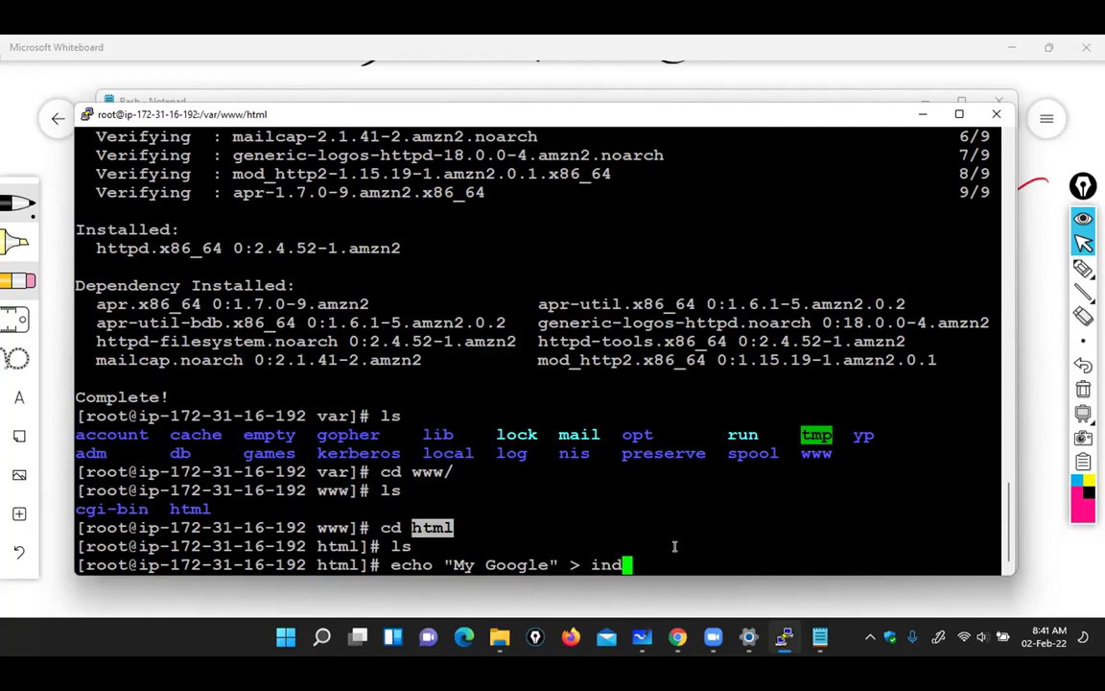
type("ex.html")
key("Return")
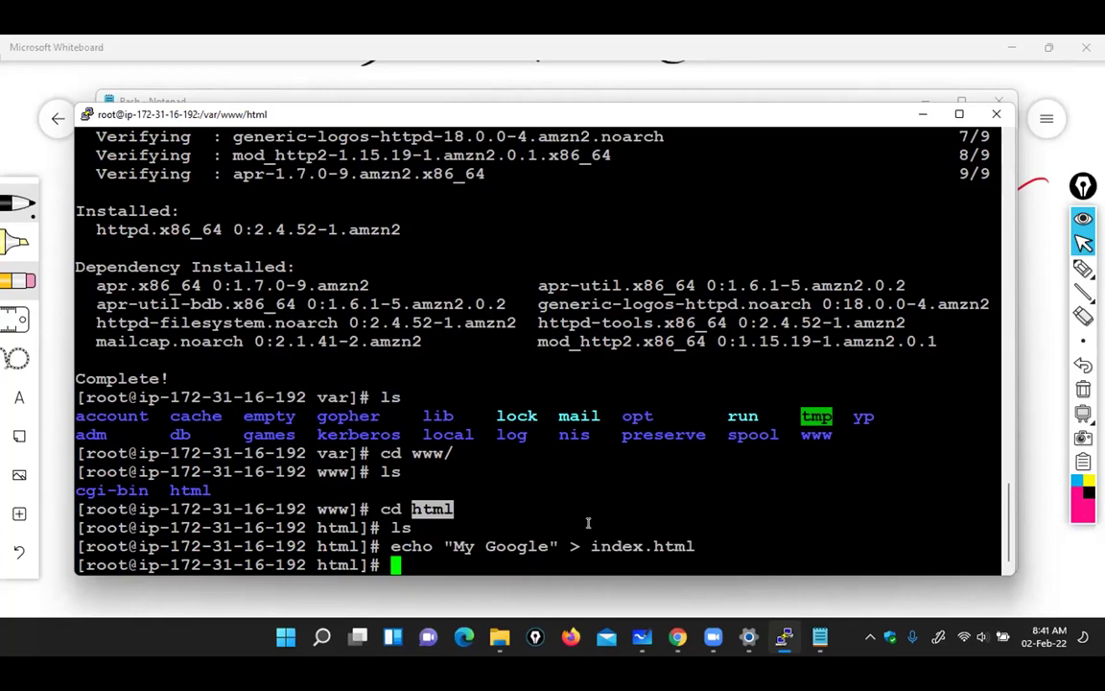
List the html folder's contents with ls and highlight index.html in the output
type("ls")
key("Return")
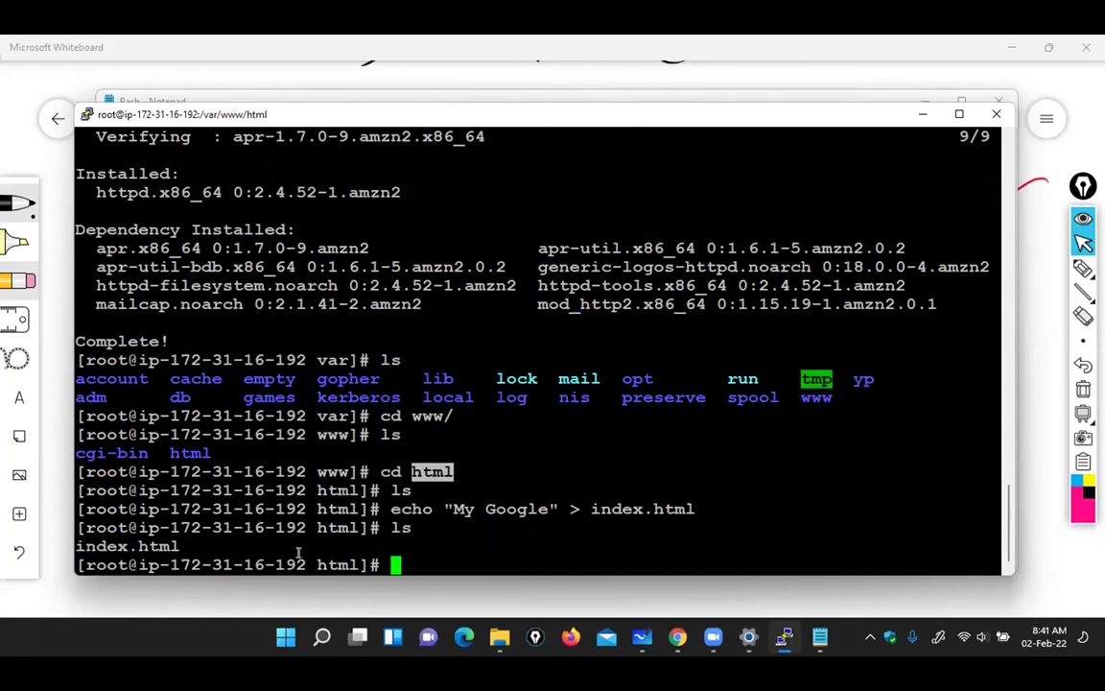
left_click(120, 546)
double_click(121, 546)
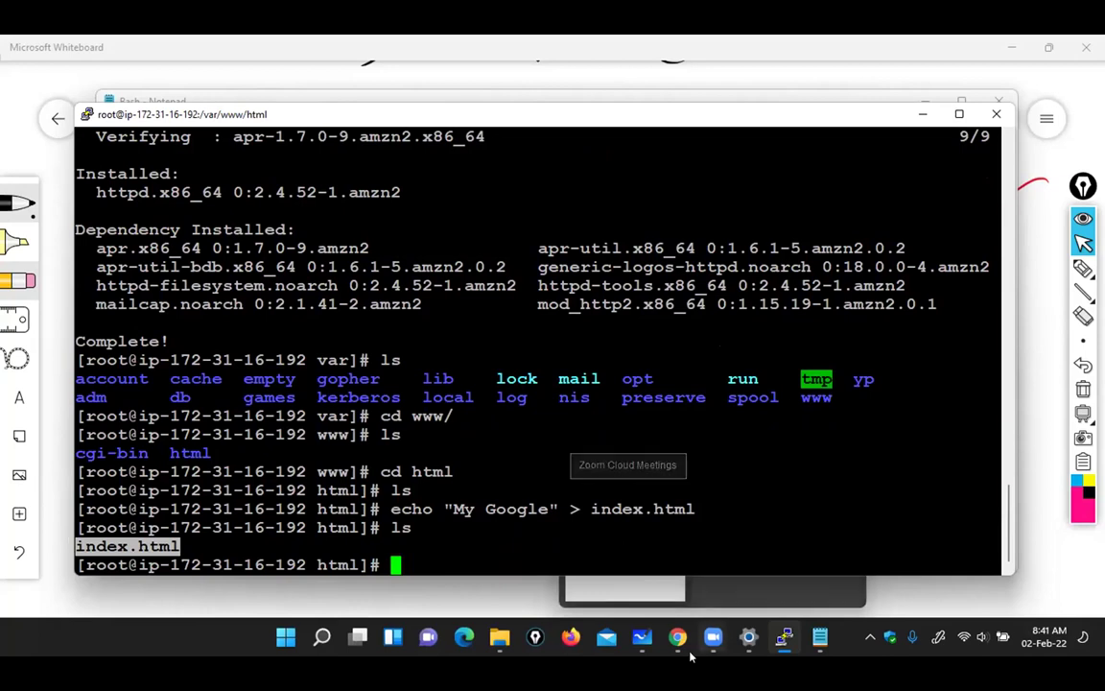
Switch to Microsoft Whiteboard and handwrite "(file)" after "web page (content)" in item 3 of the list
left_click(816, 650)
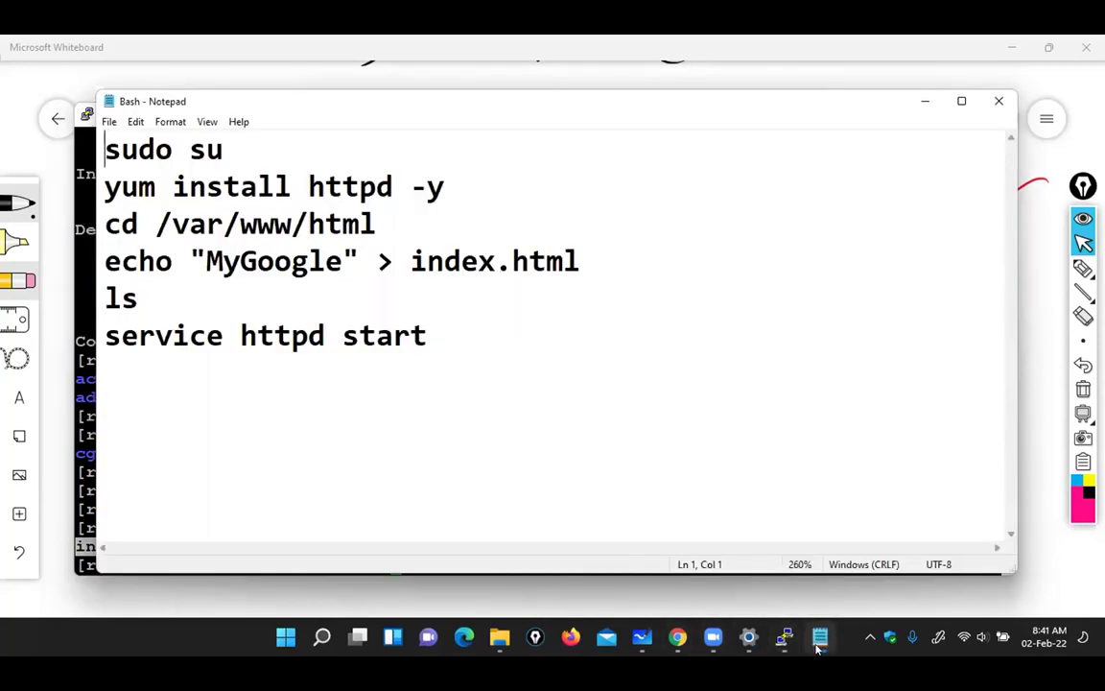
left_click(639, 638)
key("ctrl")
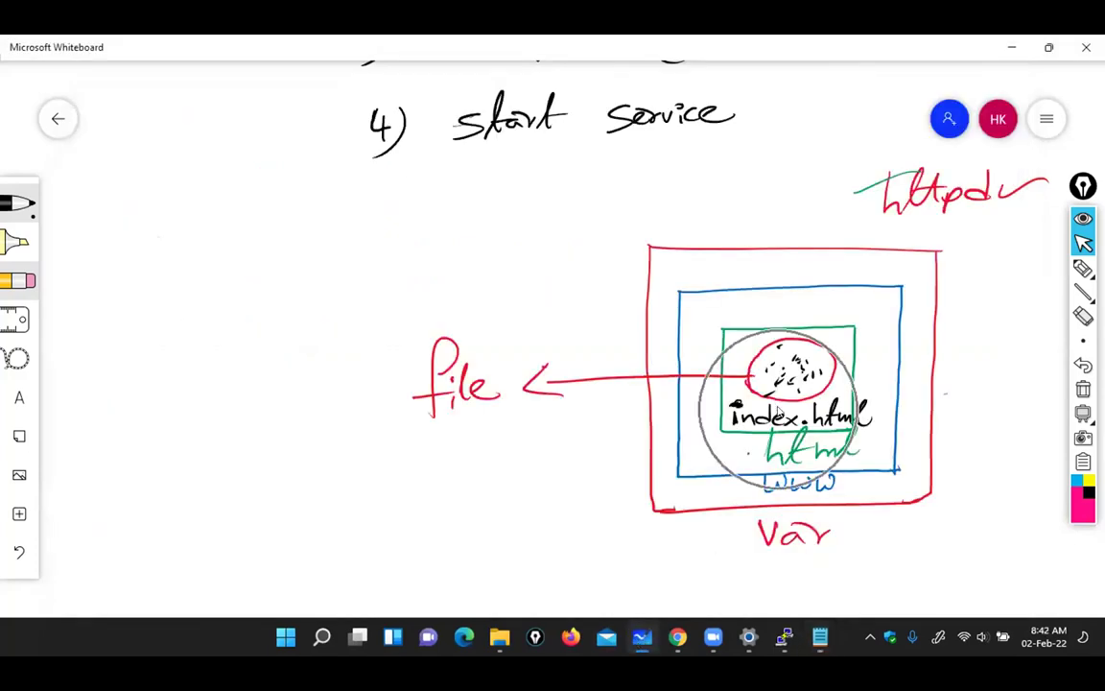
key("ctrl")
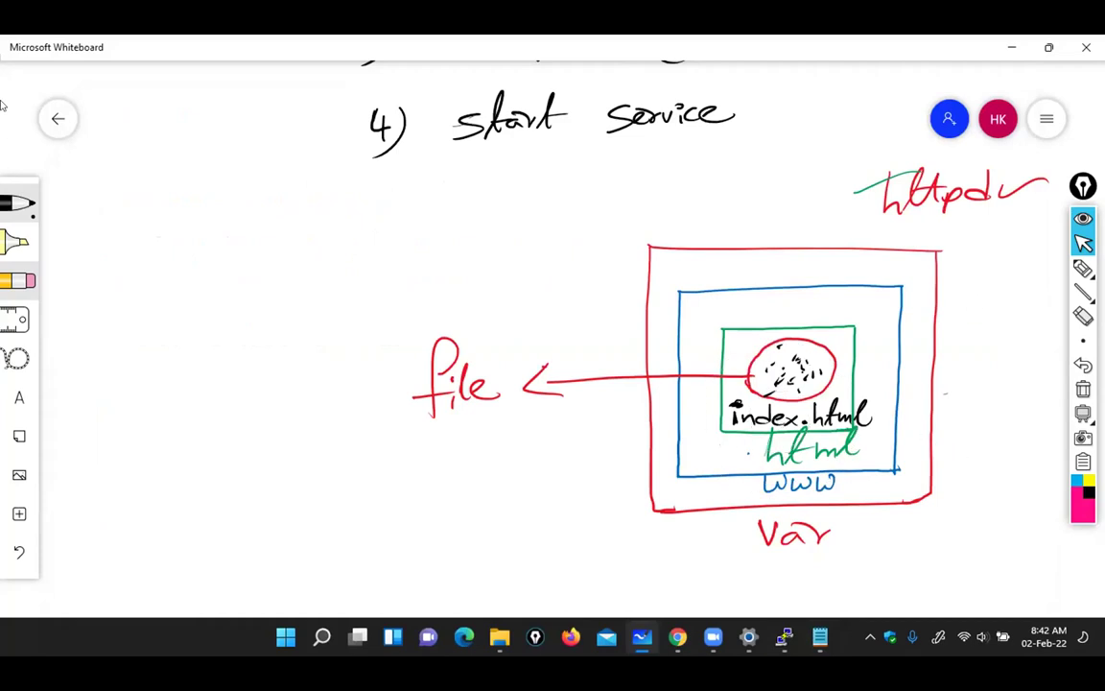
left_click_drag(220, 118, 213, 388)
scroll(213, 388, "up", 1)
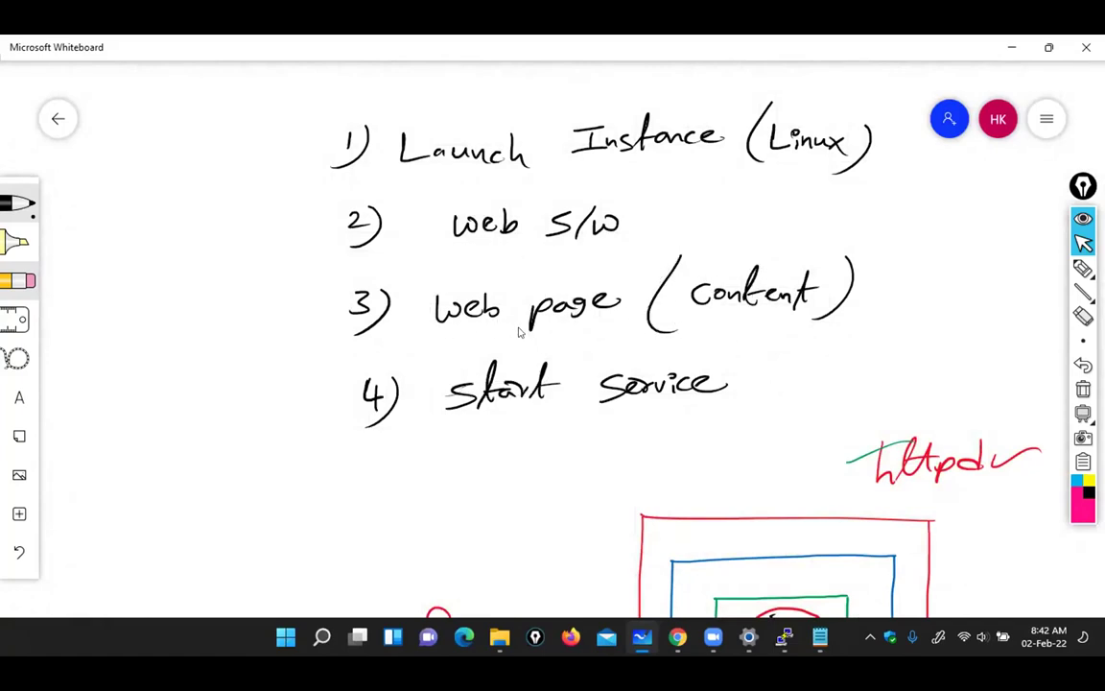
left_click_drag(880, 255, 869, 319)
mouse_move(929, 253)
left_mouse_down()
mouse_move(894, 316)
mouse_move(916, 286)
left_mouse_up()
left_click_drag(924, 280, 923, 302)
mouse_move(948, 255)
left_mouse_down()
mouse_move(942, 304)
mouse_move(962, 295)
left_mouse_up()
left_click_drag(967, 269, 971, 320)
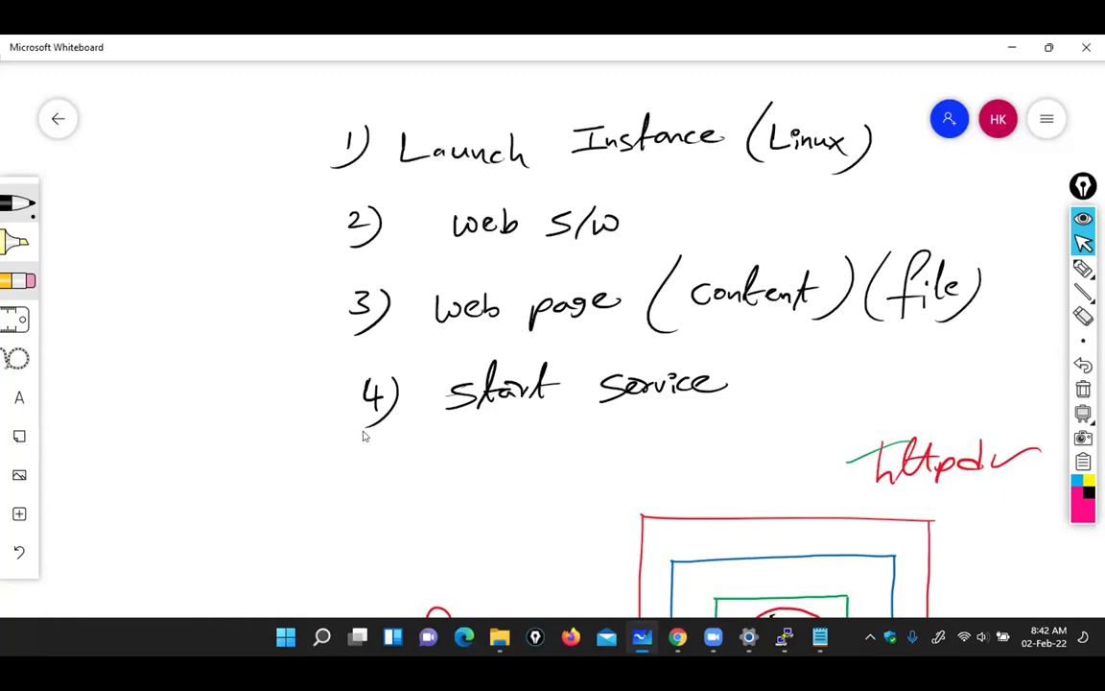
key("ctrl")
Switch to PuTTY, check the web server's state with service httpd status and highlight the word after "Active" in the output
left_click(784, 638)
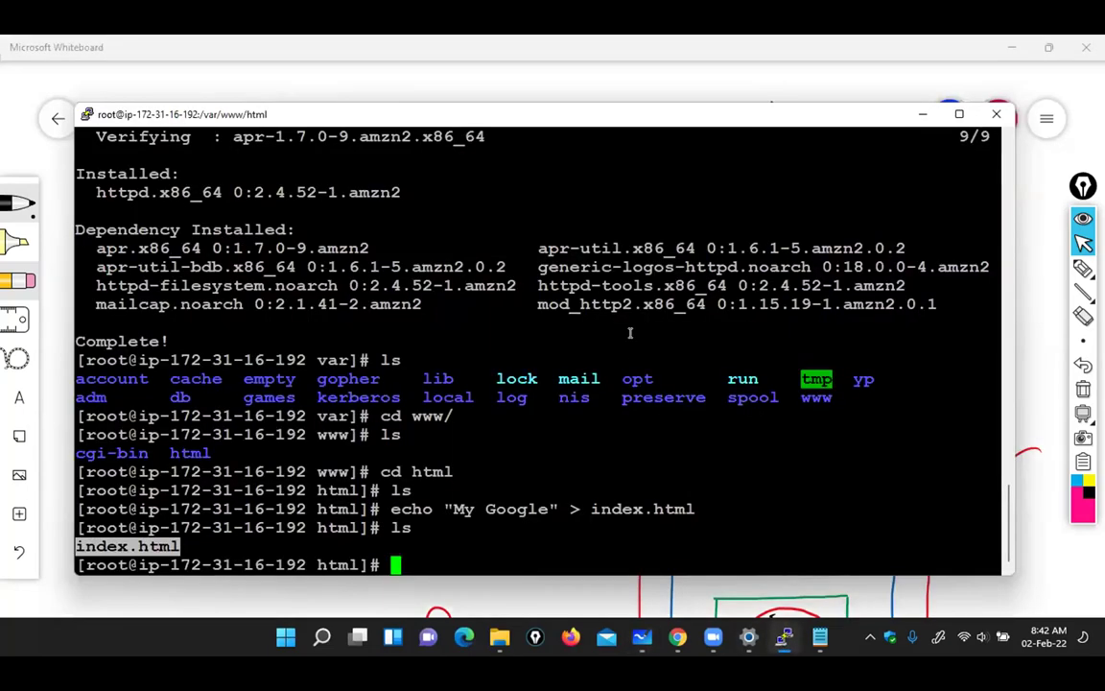
left_click(757, 481)
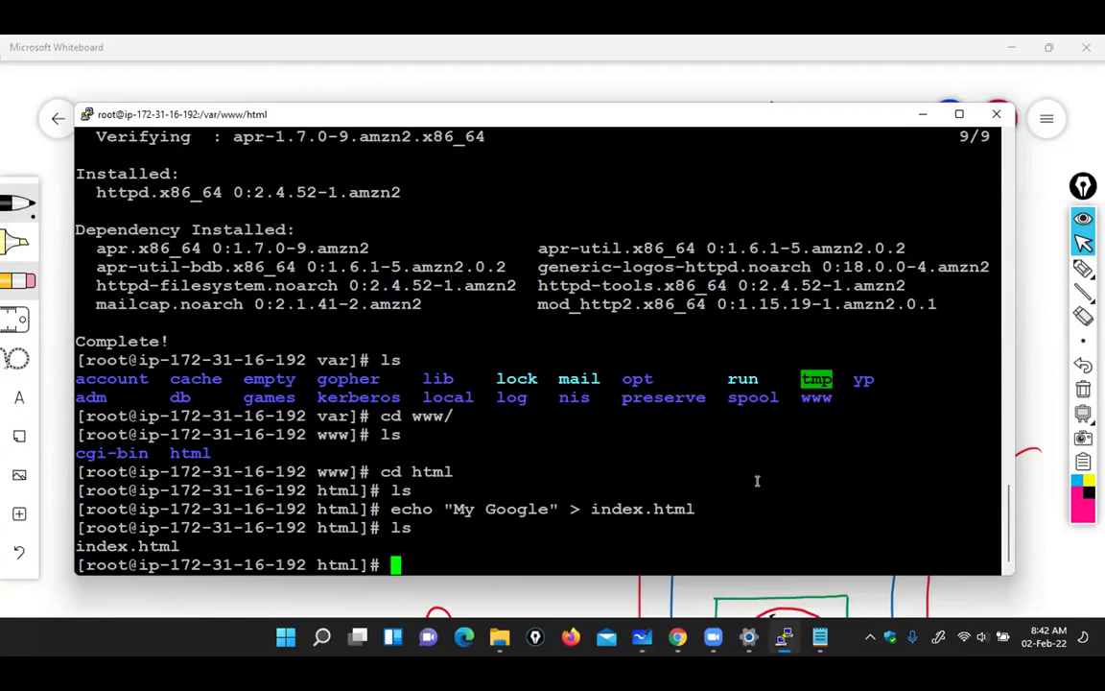
type("servi")
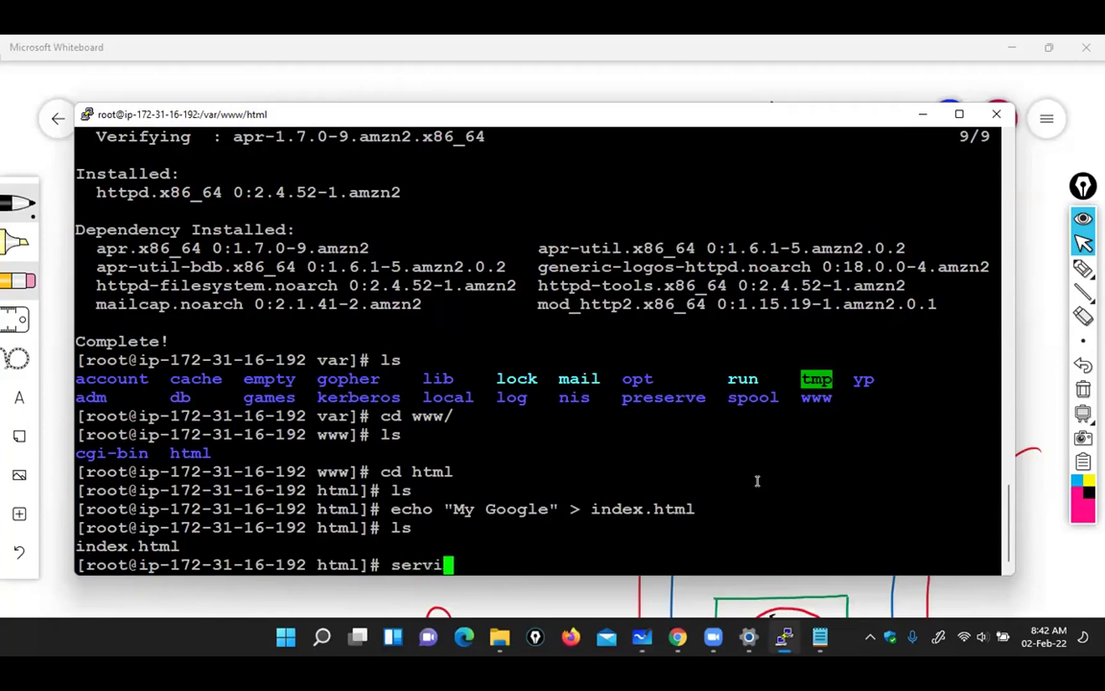
type("ce http")
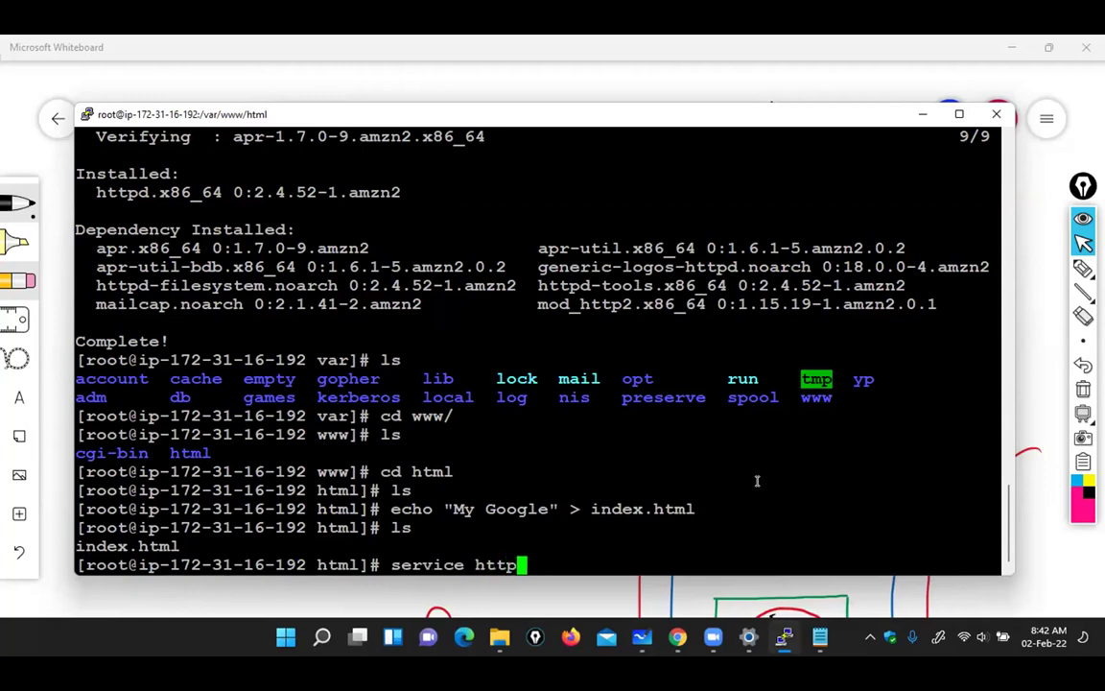
type("d start")
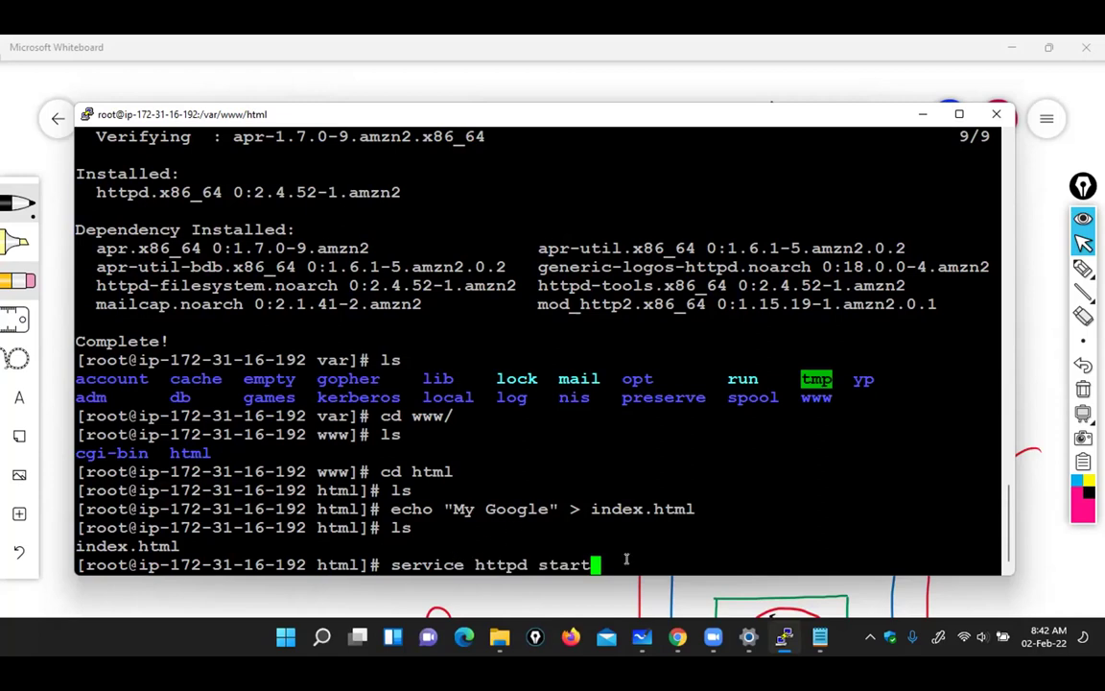
key("BackSpace")
key("BackSpace")
type("tus")
key("Return")
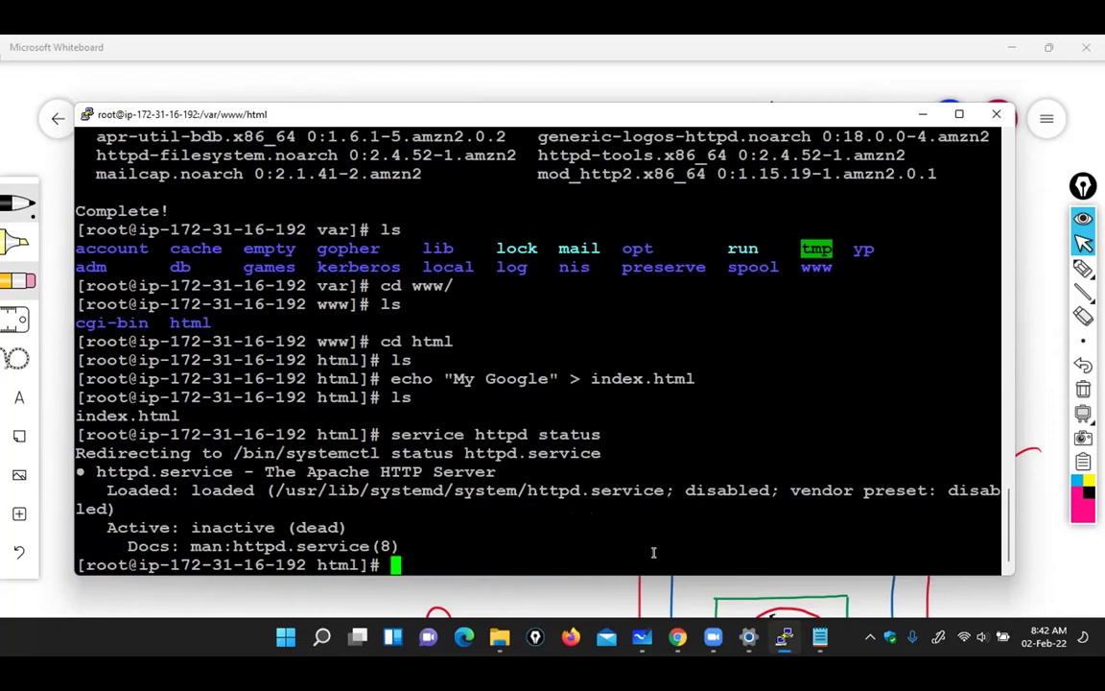
double_click(217, 524)
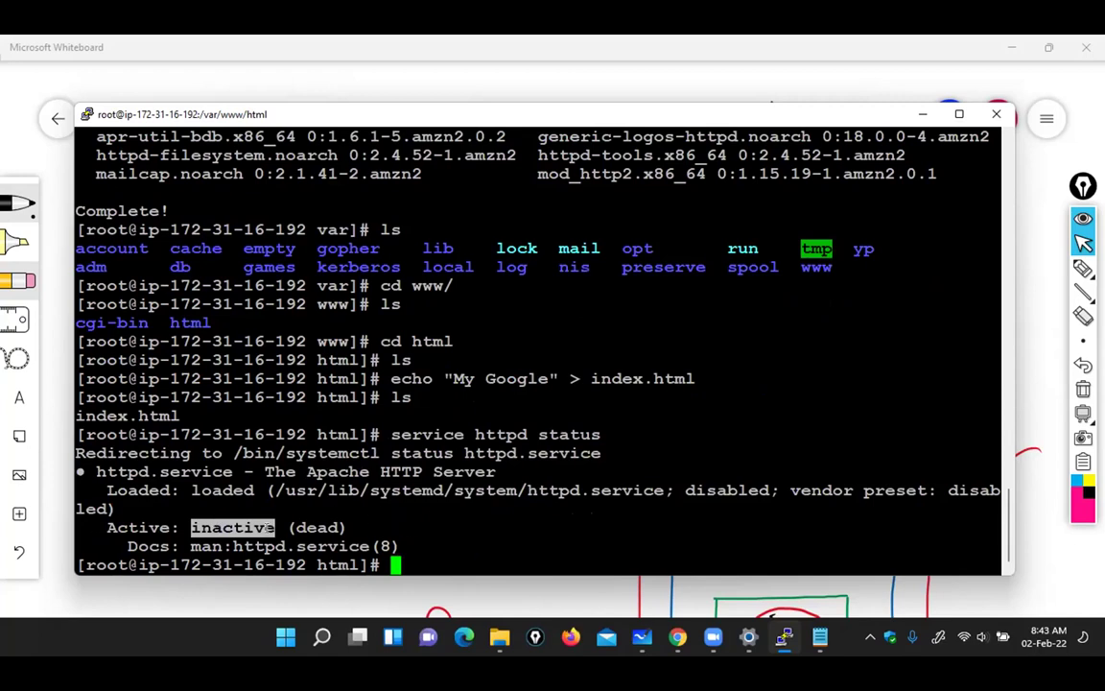
Highlight the state words in turn on the "Active" line of the httpd status output
double_click(316, 525)
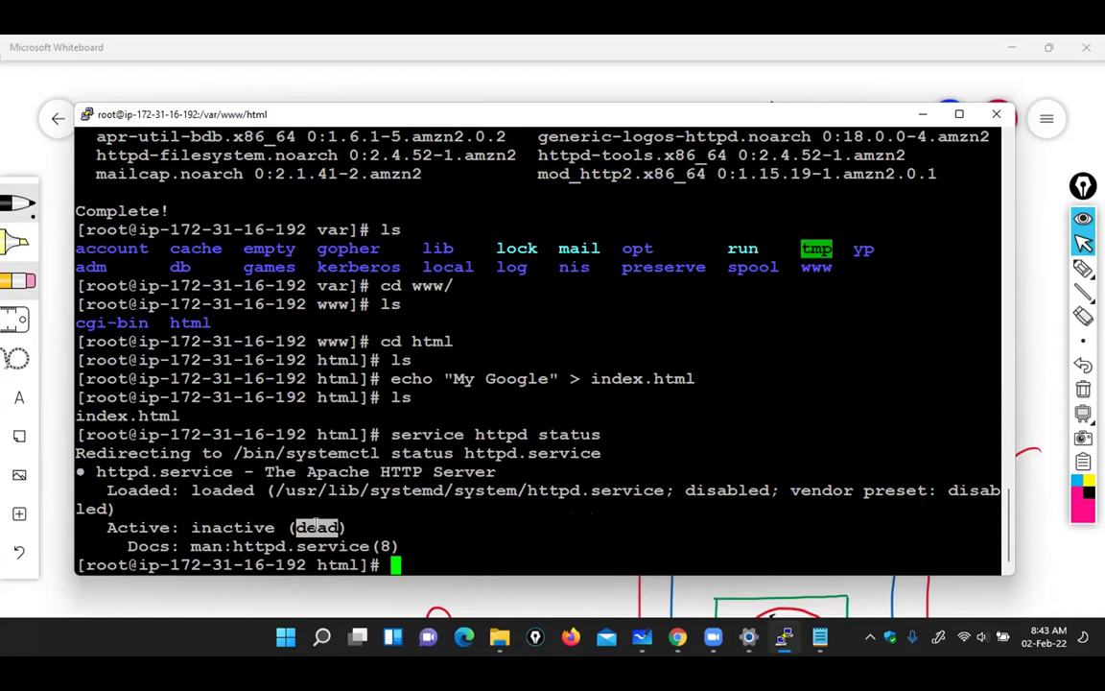
double_click(230, 523)
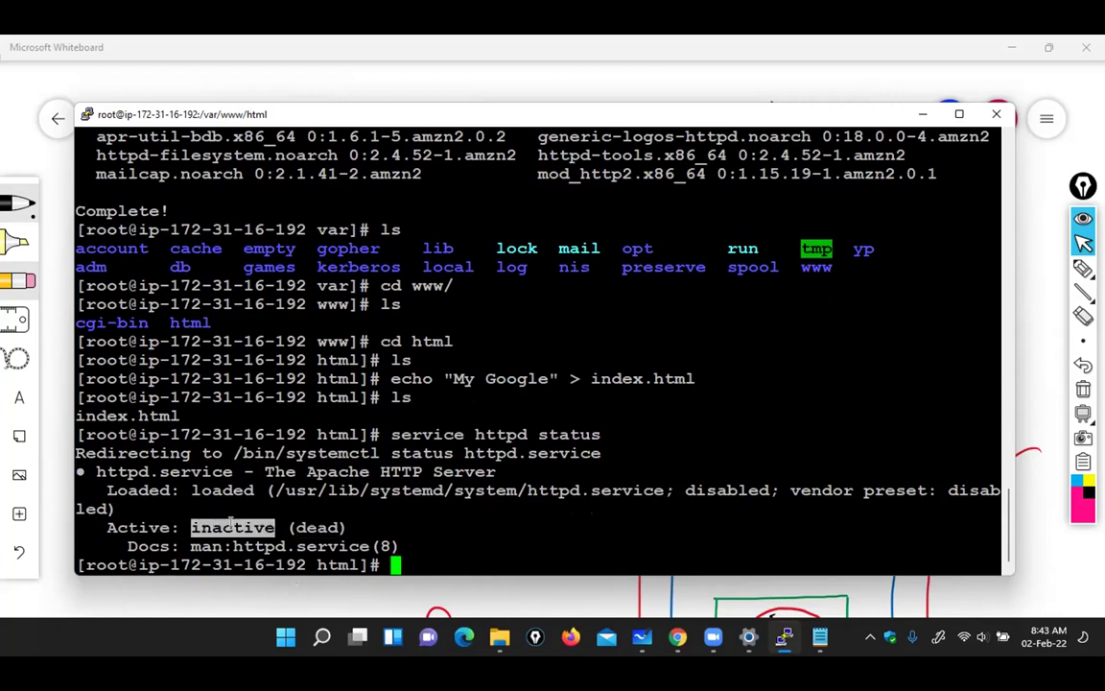
double_click(305, 524)
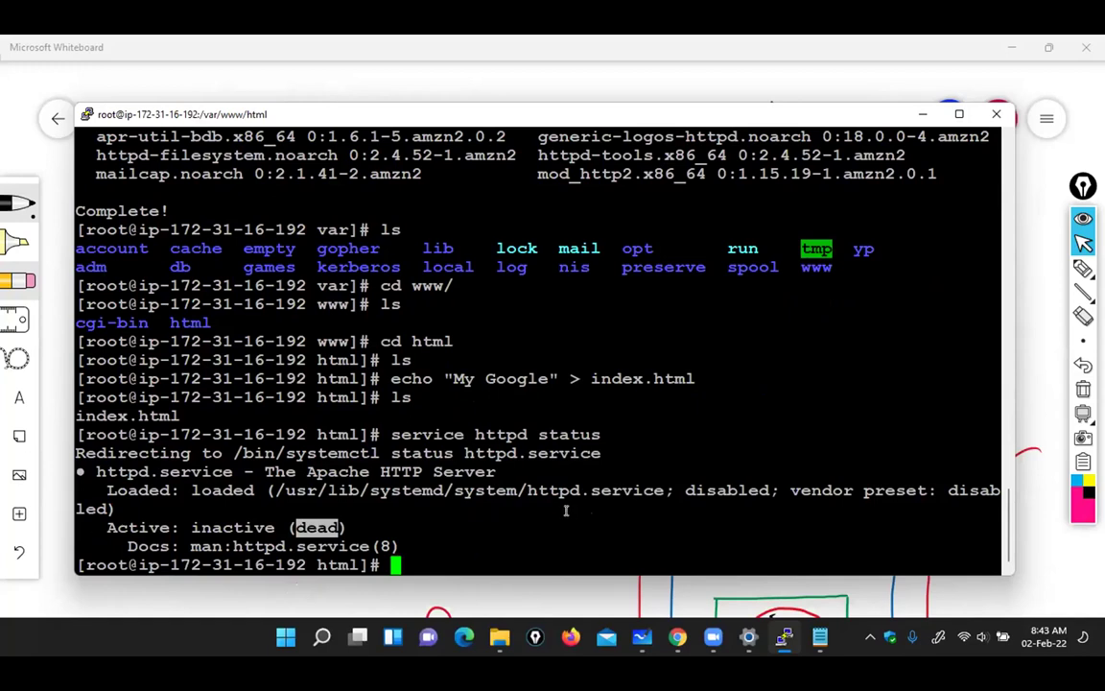
Start the web server with service httpd start, and highlight start and the earlier status argument in the terminal
left_click(502, 536)
type("service httpd ")
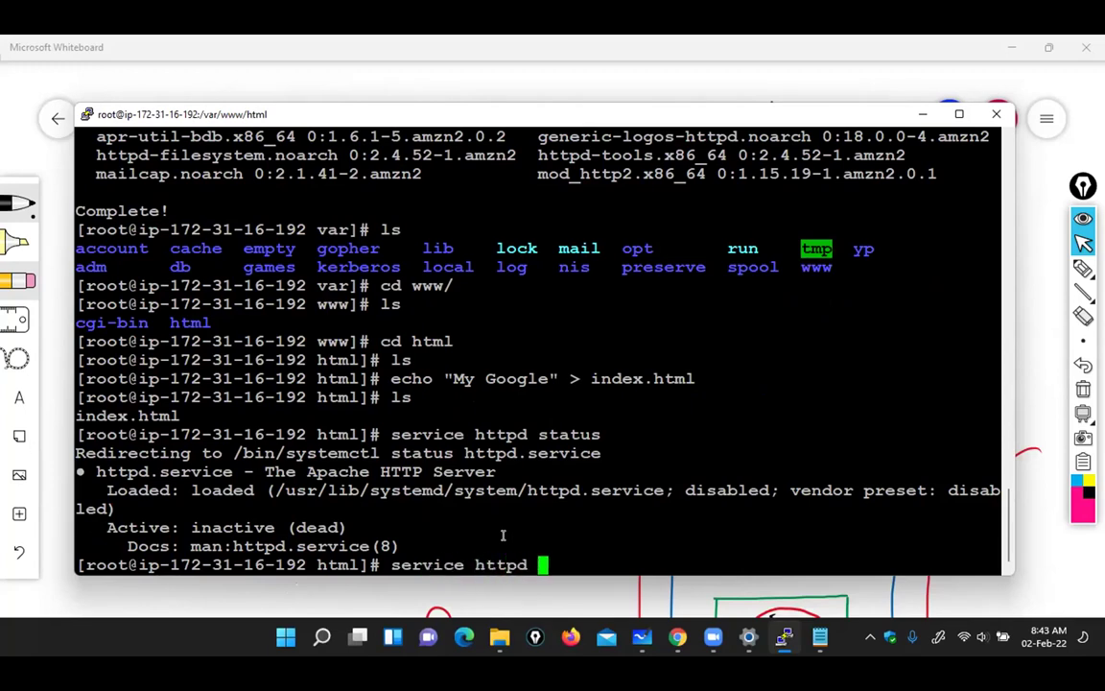
type("start")
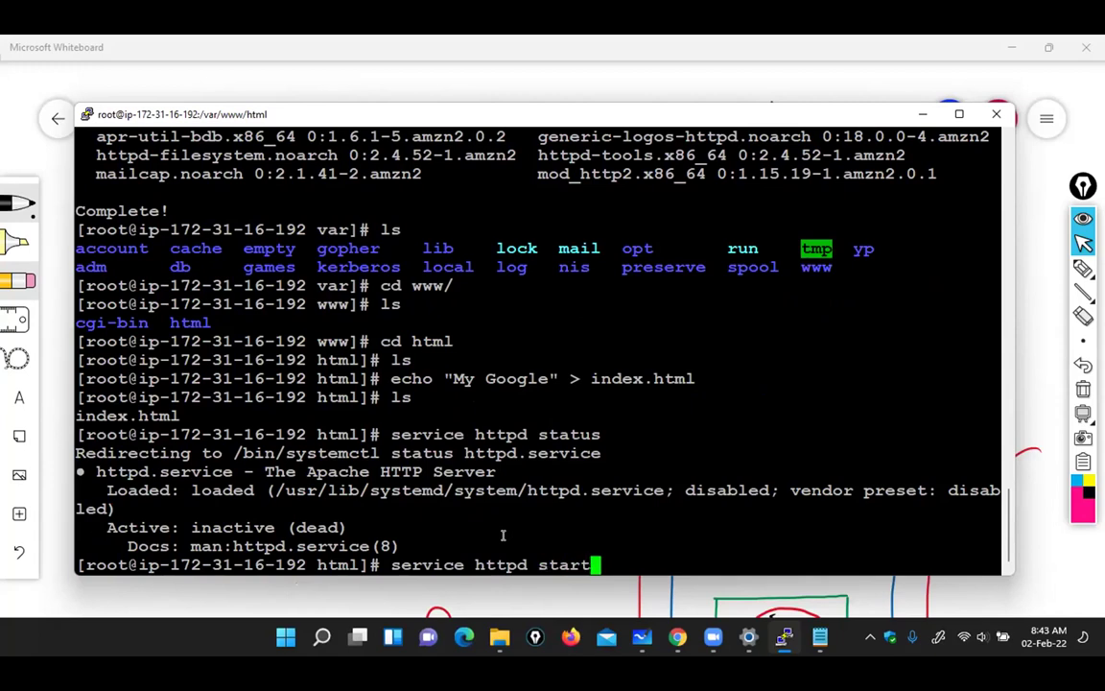
key("Return")
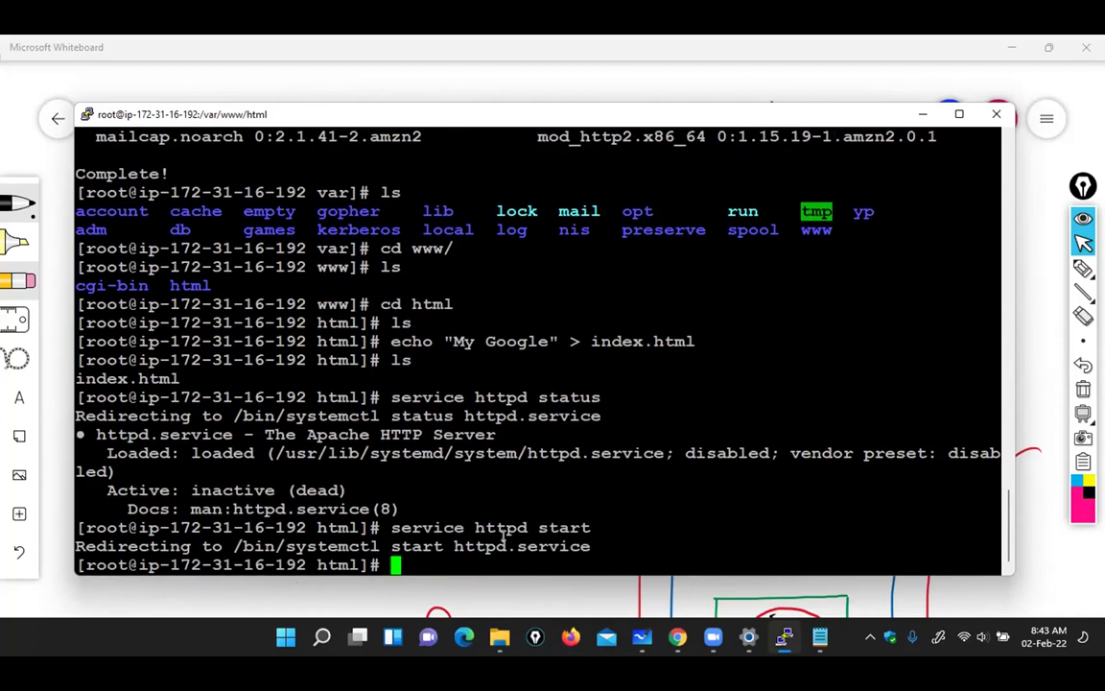
double_click(565, 526)
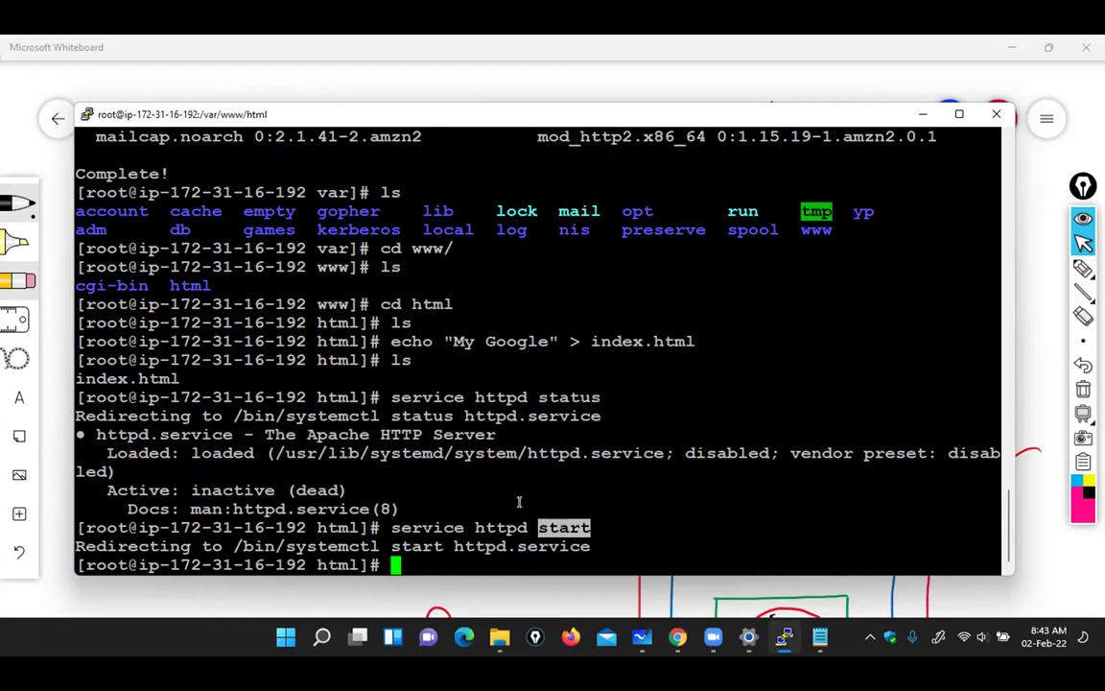
double_click(567, 396)
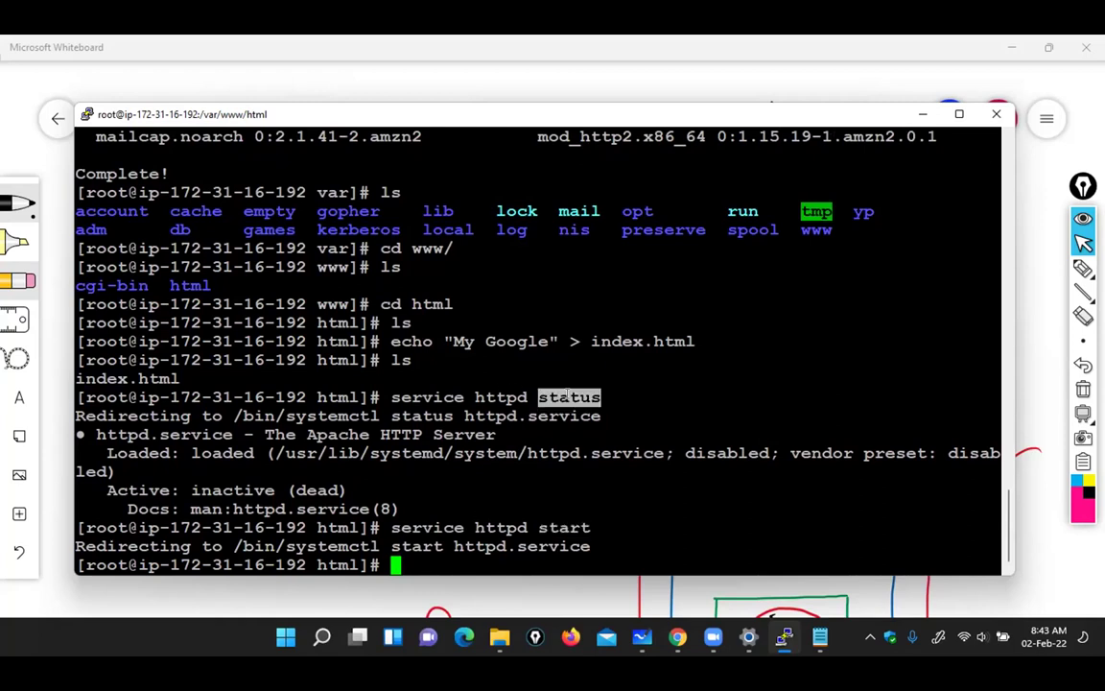
Recheck the web server with service httpd status and highlight the two state words on the "Active" line
left_click(722, 542)
type("service ")
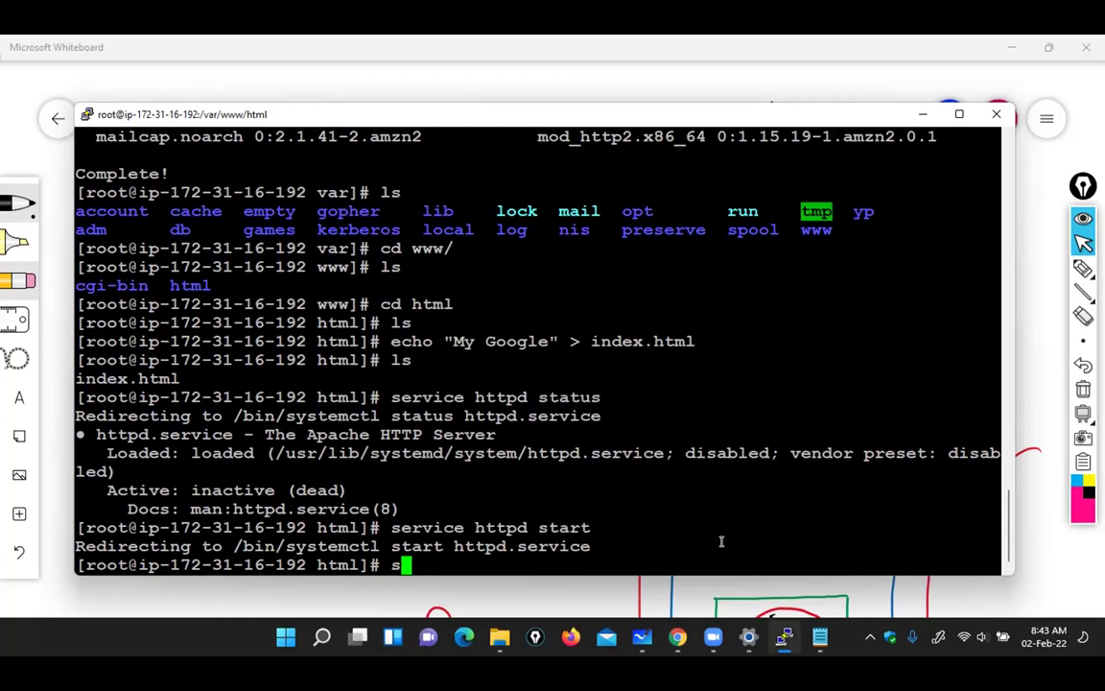
type("ht")
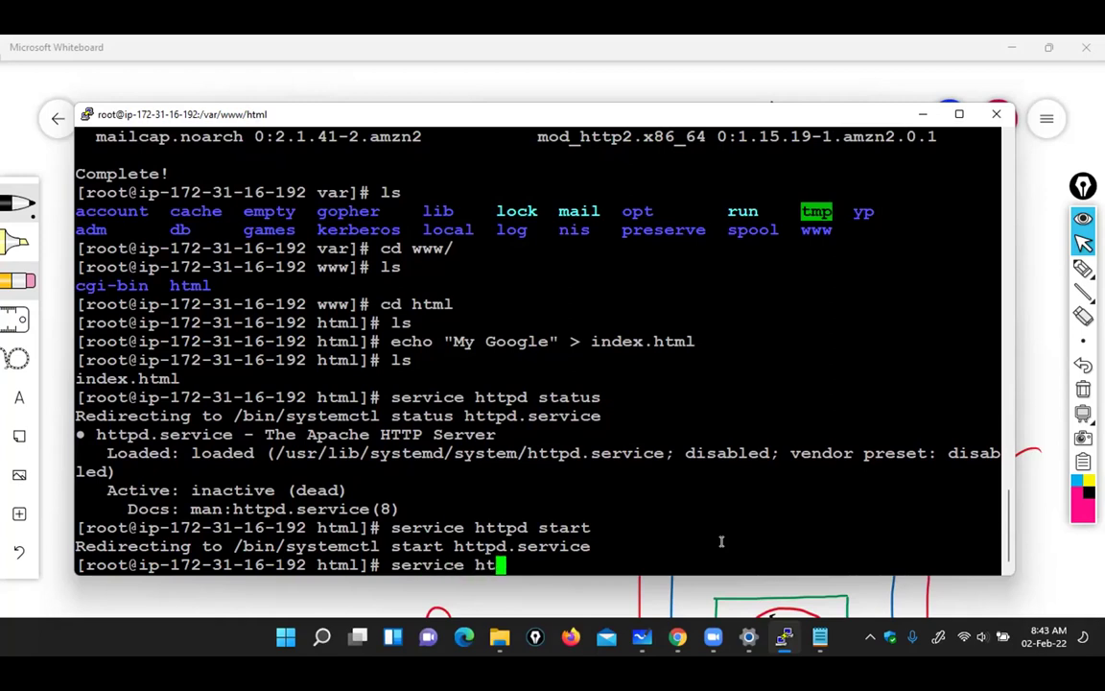
type("tpd status")
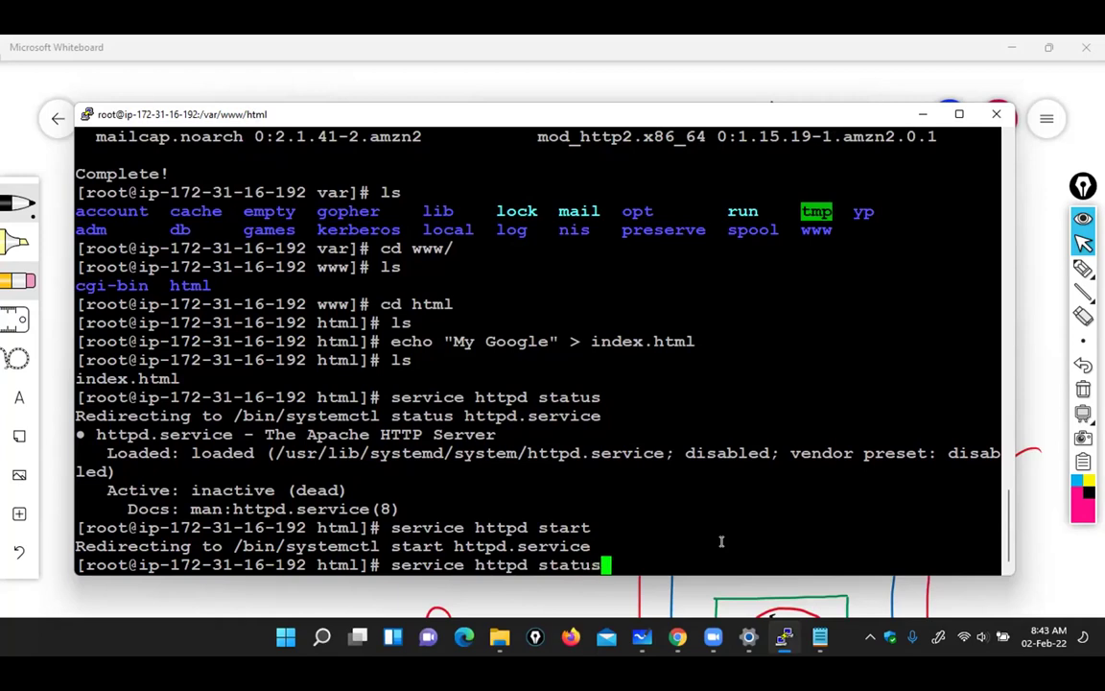
key("Return")
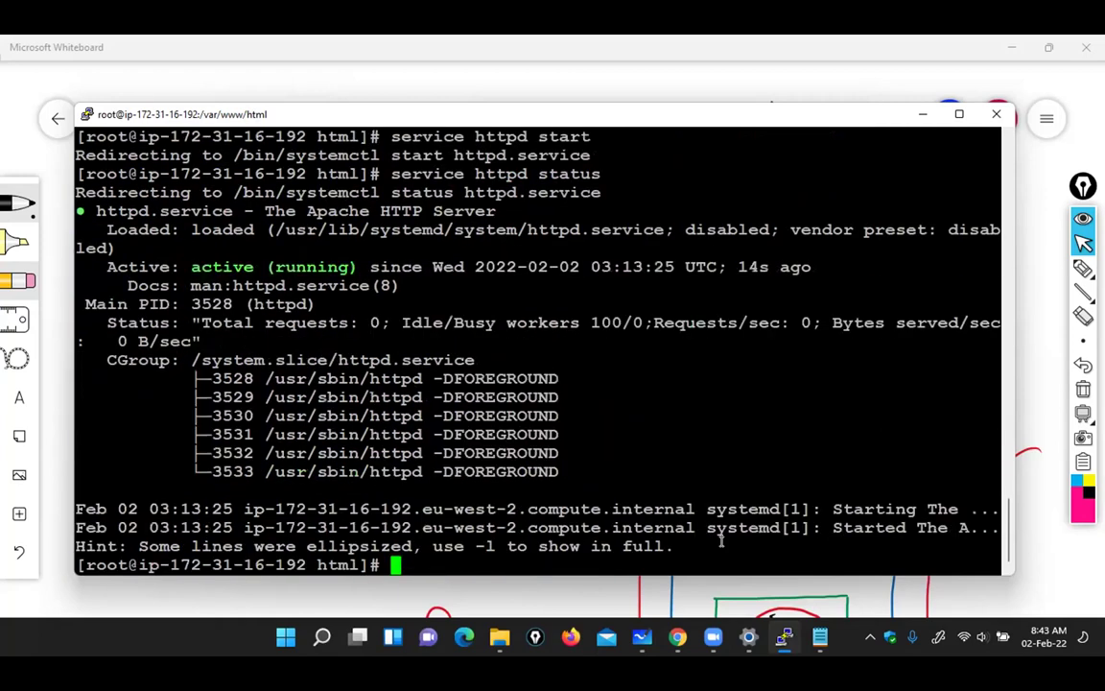
double_click(220, 267)
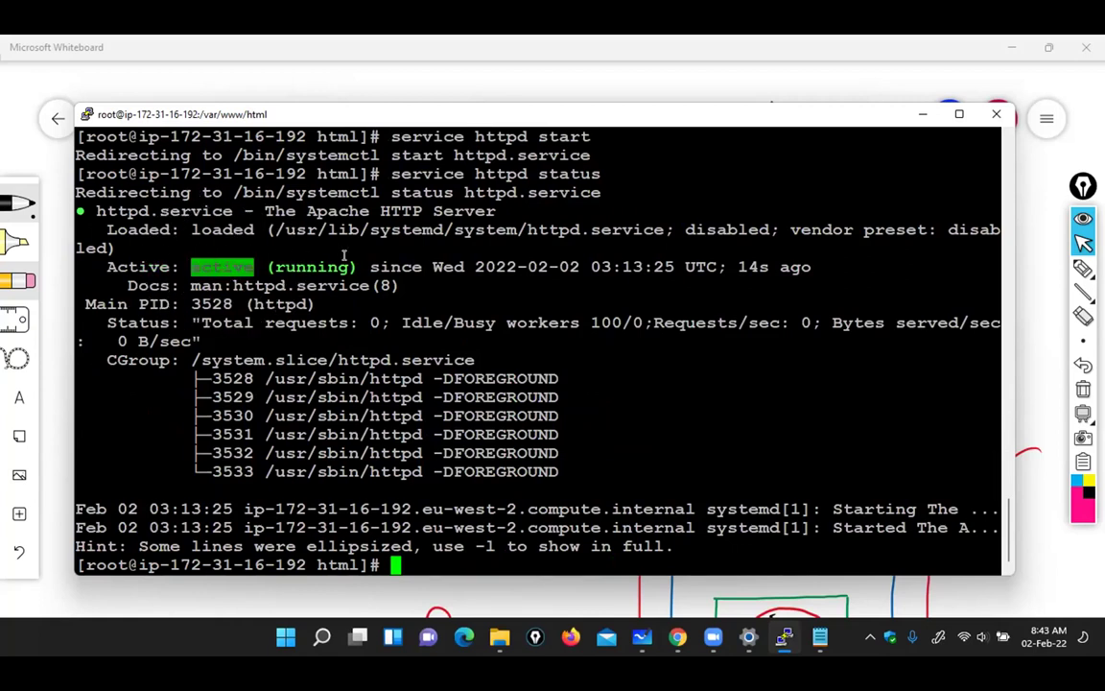
double_click(313, 267)
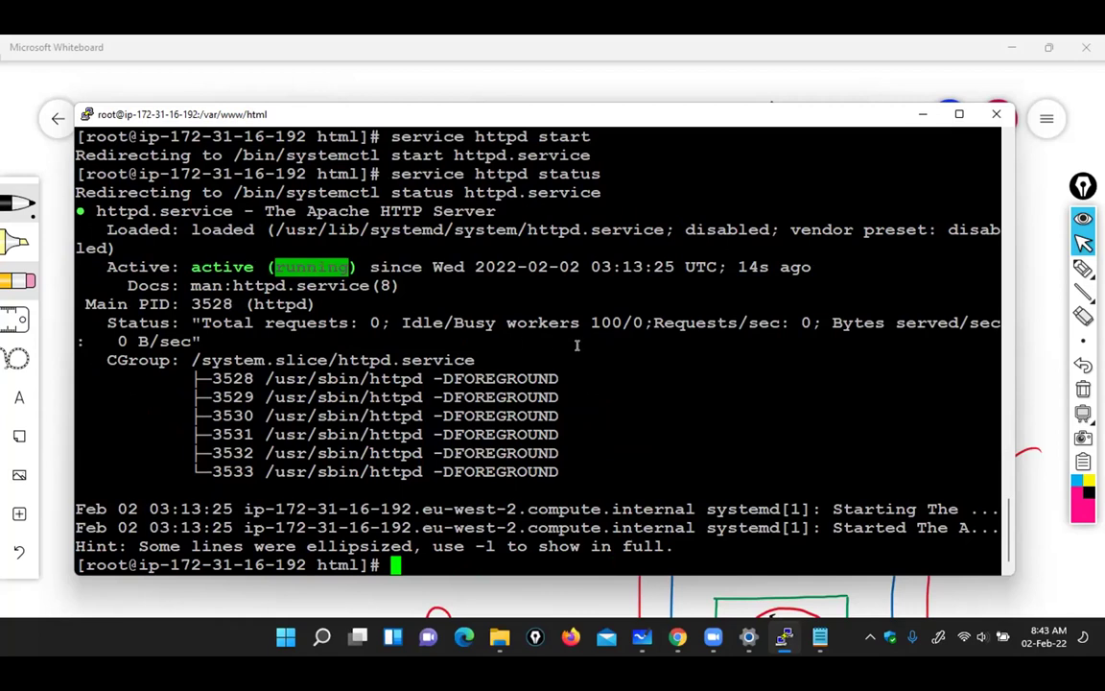
Search Windows for "services" and open the Services app
left_click(323, 638)
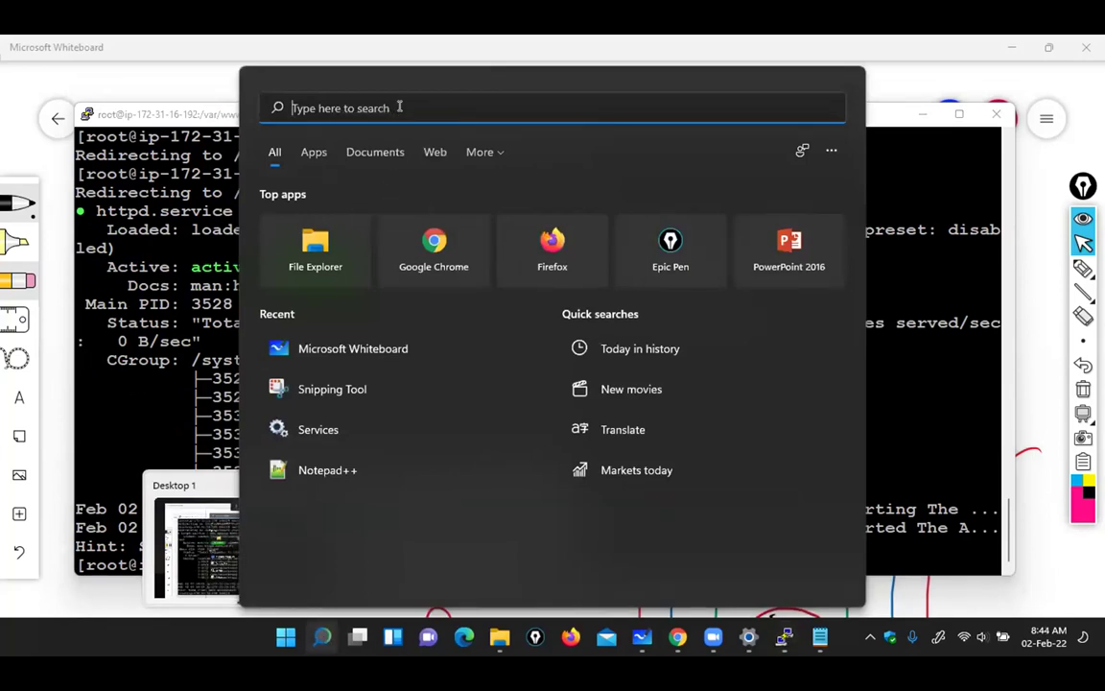
type("r")
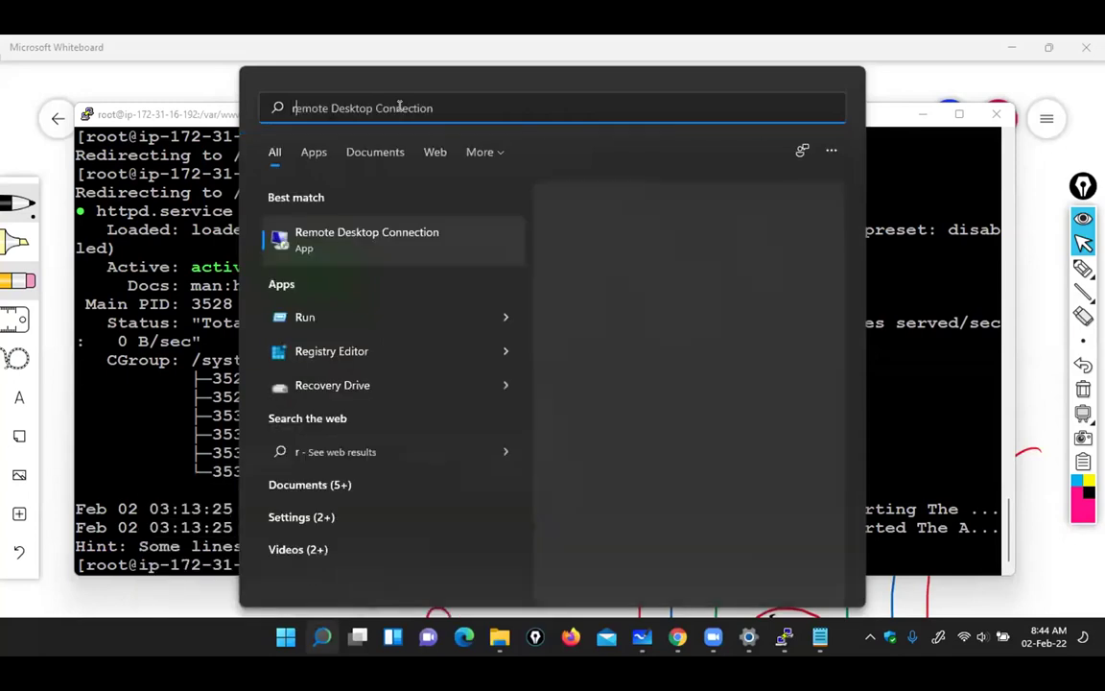
key("BackSpace")
type("serv")
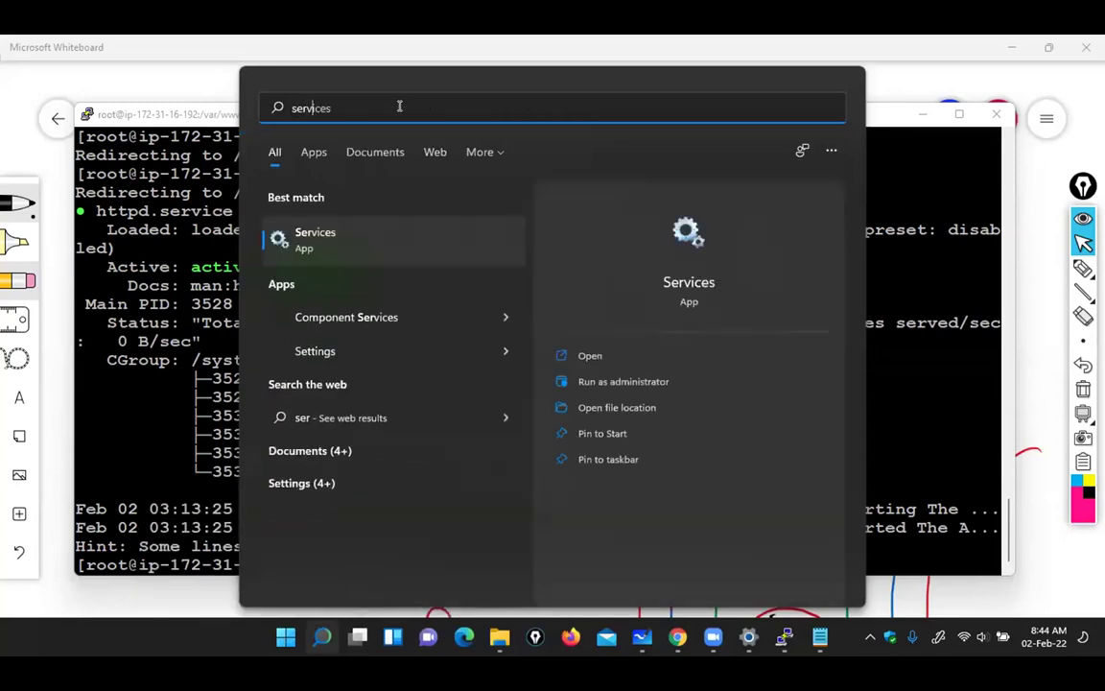
type("ices")
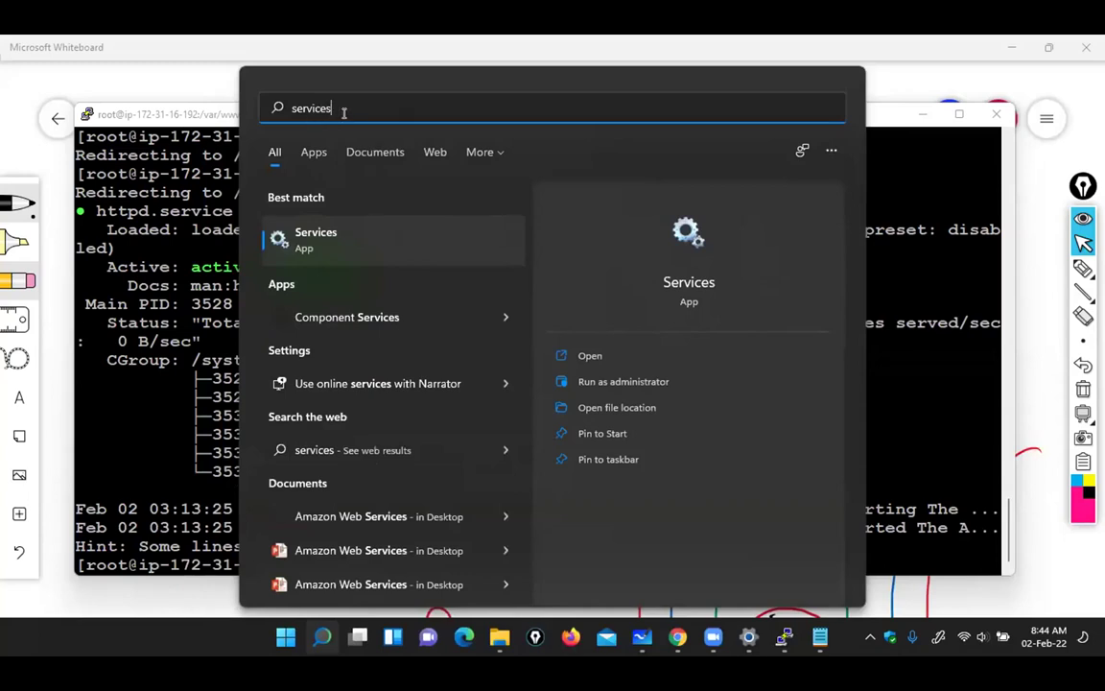
key("Return")
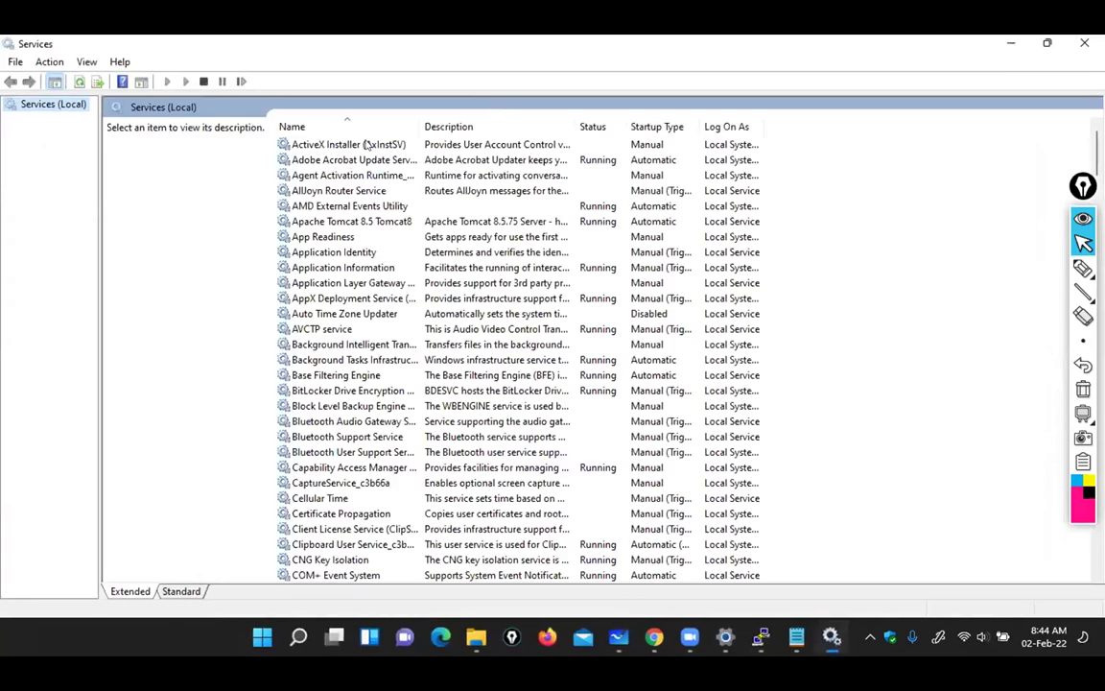
Examine the Status column of the local services, selecting Adobe Acrobat Update Service and AMD External Events Utility
left_click(599, 161)
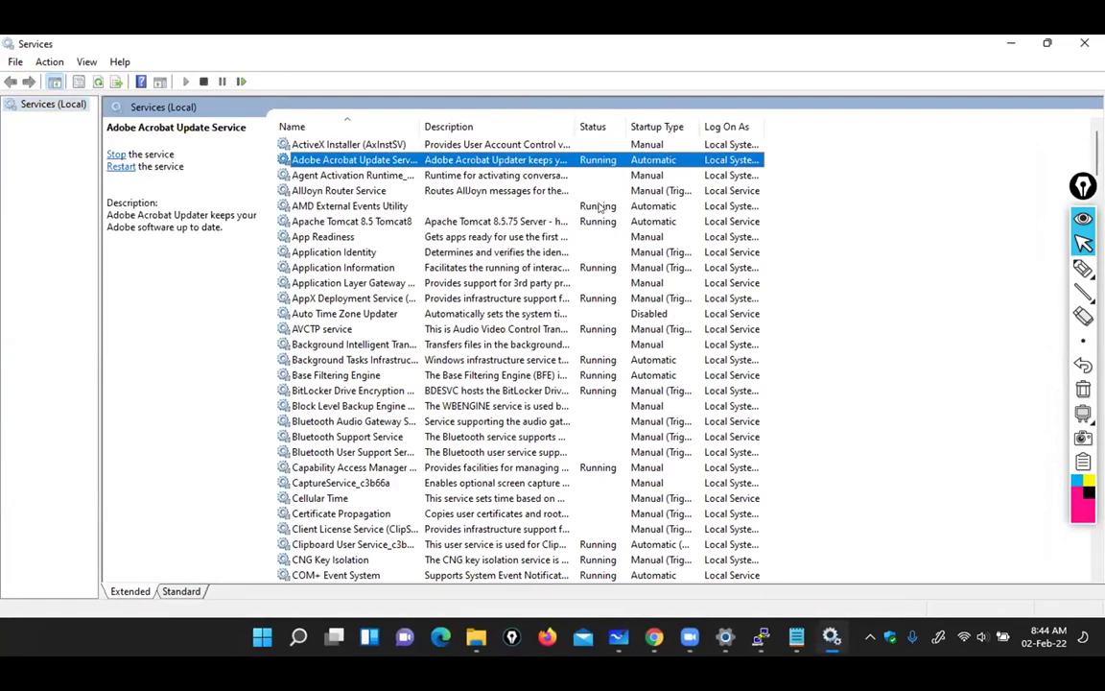
left_click(542, 206)
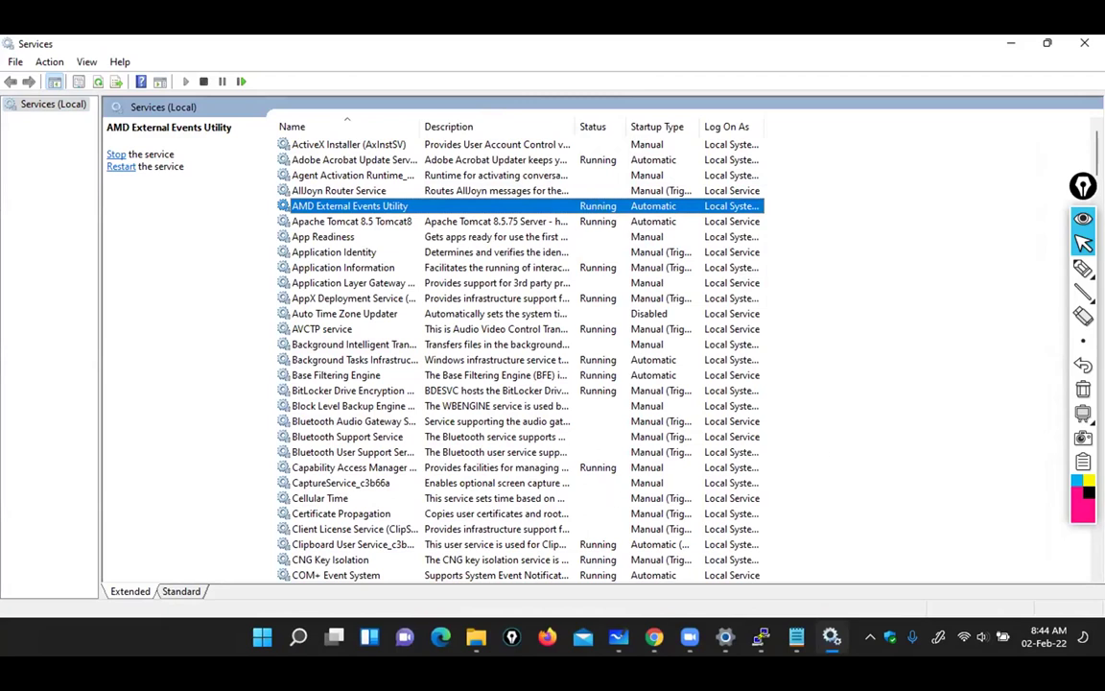
scroll(893, 433, "down", 9)
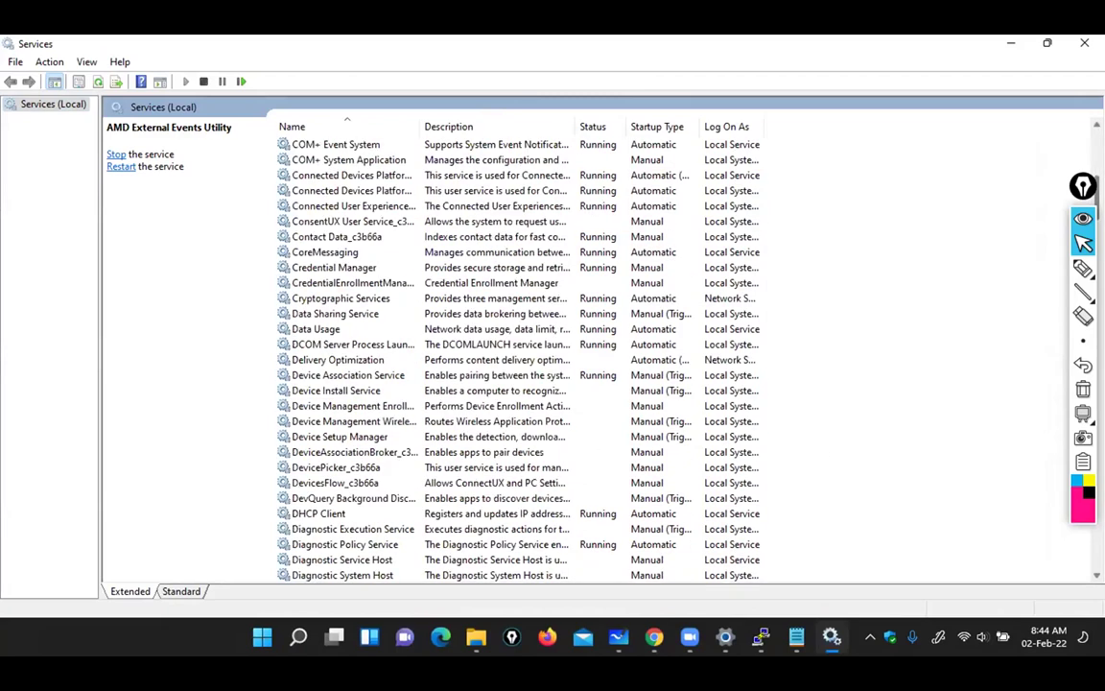
scroll(901, 239, "up", 9)
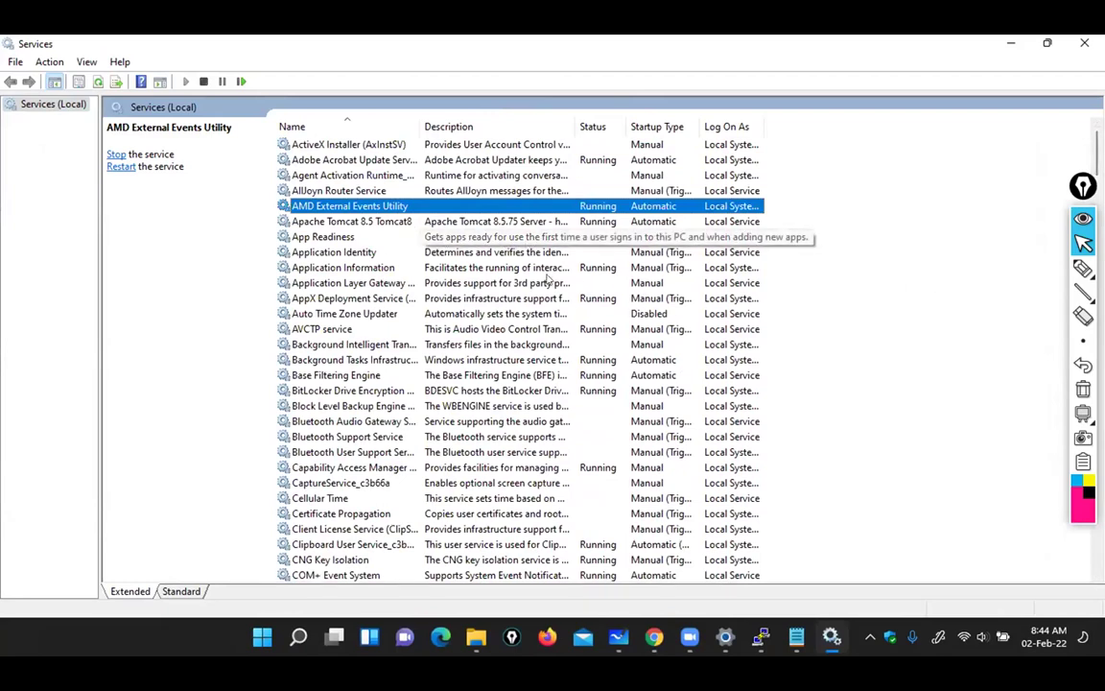
Select the App Readiness service and start it
left_click(485, 237)
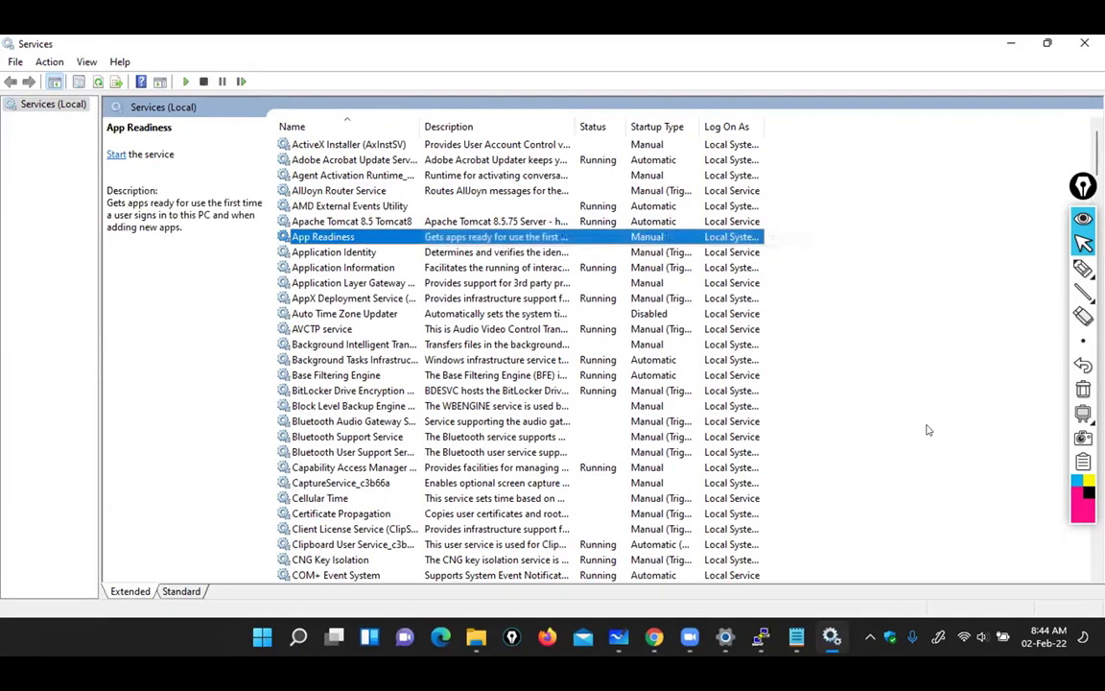
key("ctrl")
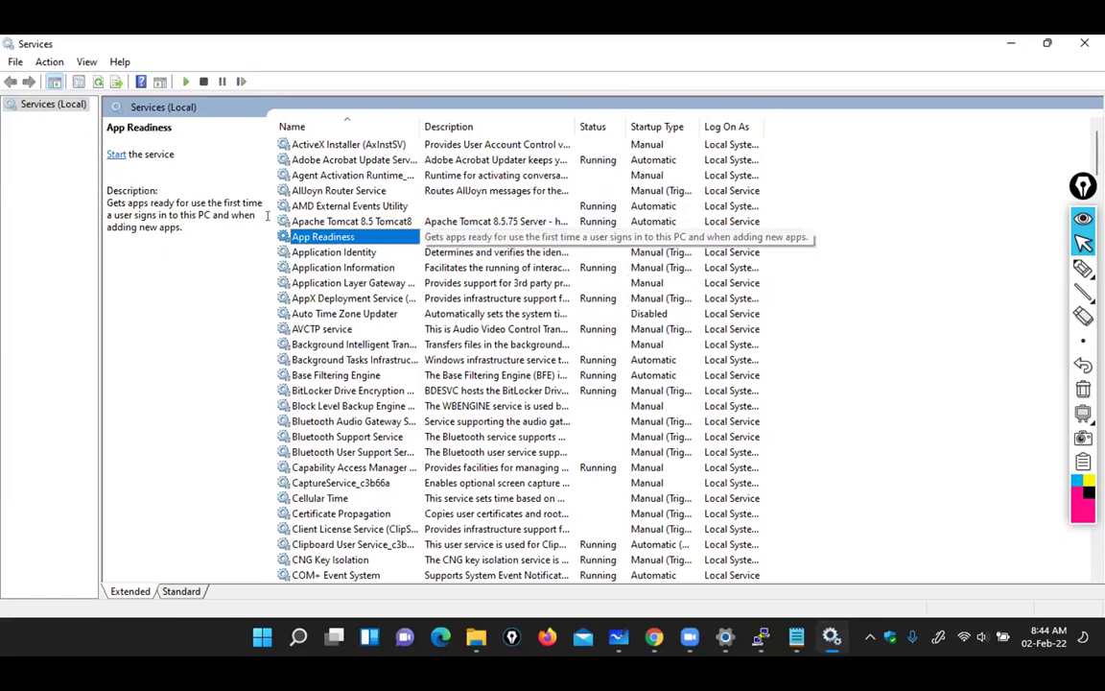
left_click(115, 154)
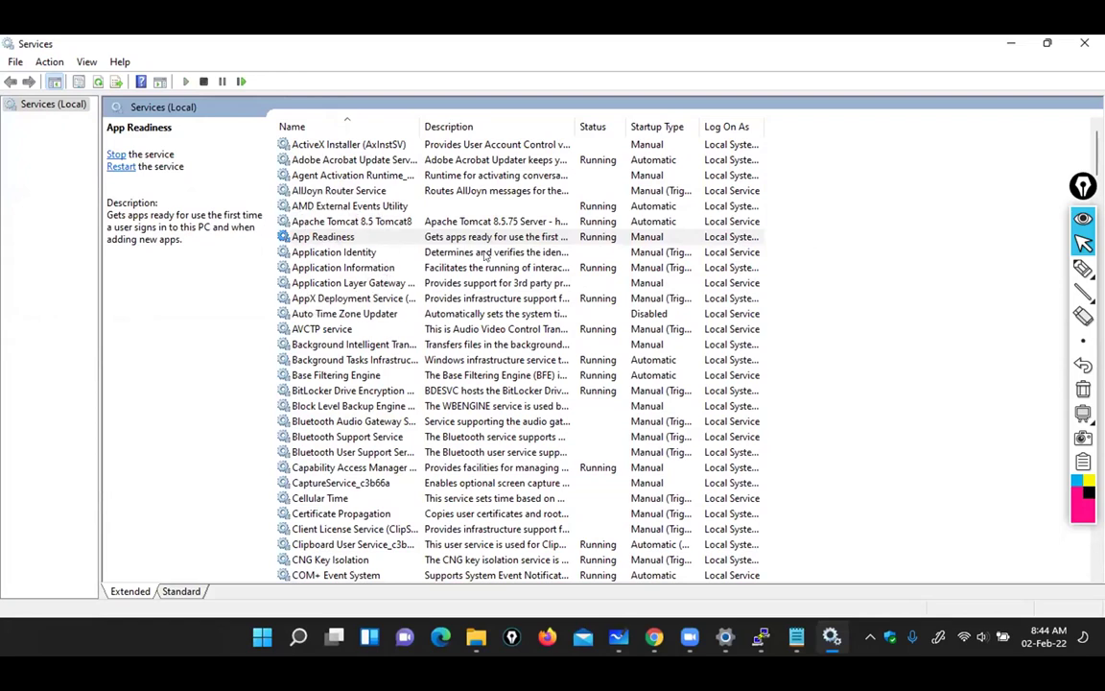
Start the Application Identity service and switch back to the PuTTY session
left_click(342, 253)
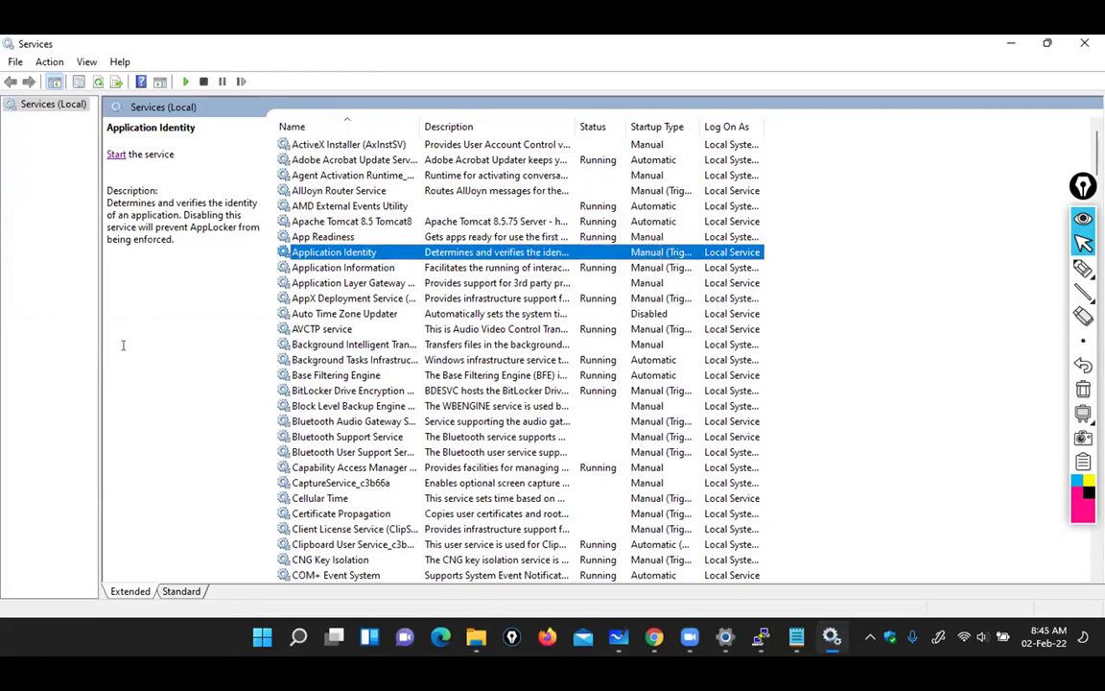
left_click(112, 157)
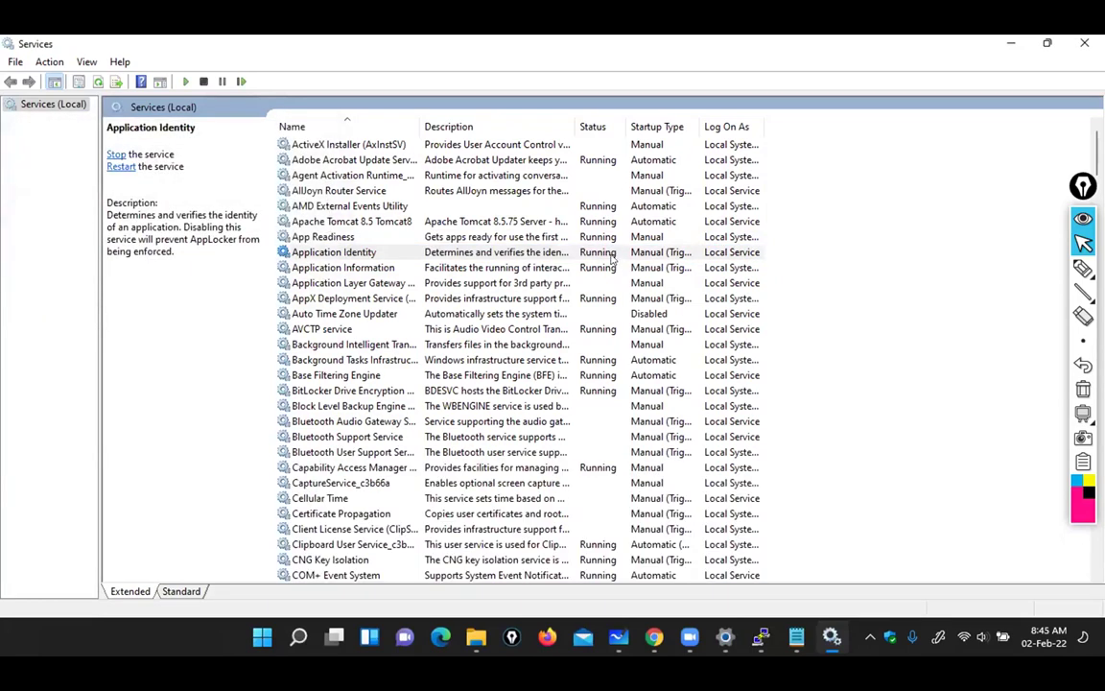
key("ctrl")
mouse_move(758, 641)
left_click(688, 569)
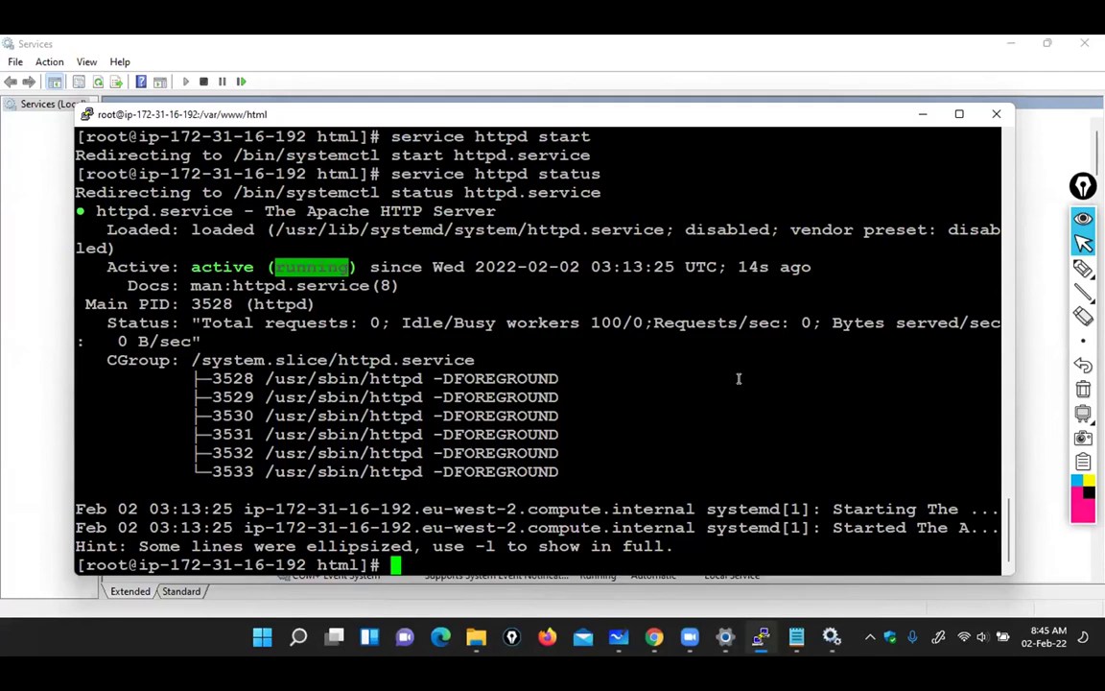
Switch to the AWS console in Chrome, return to the EC2 Instances list and open the Webserver instance's details
left_click(654, 639)
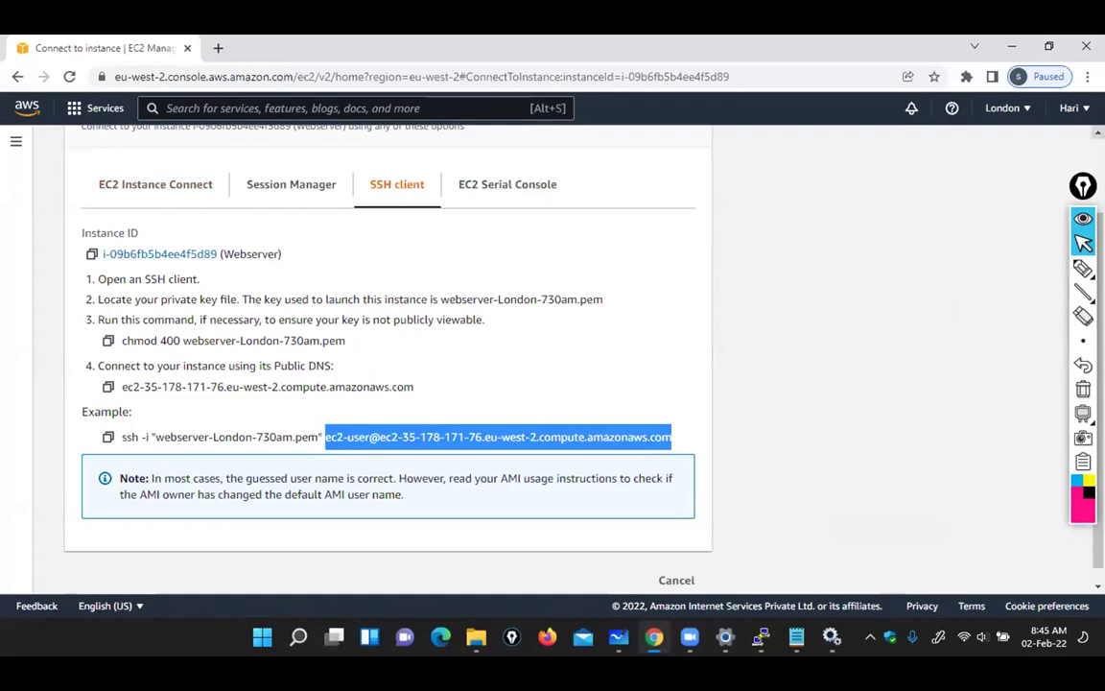
scroll(384, 355, "up", 2)
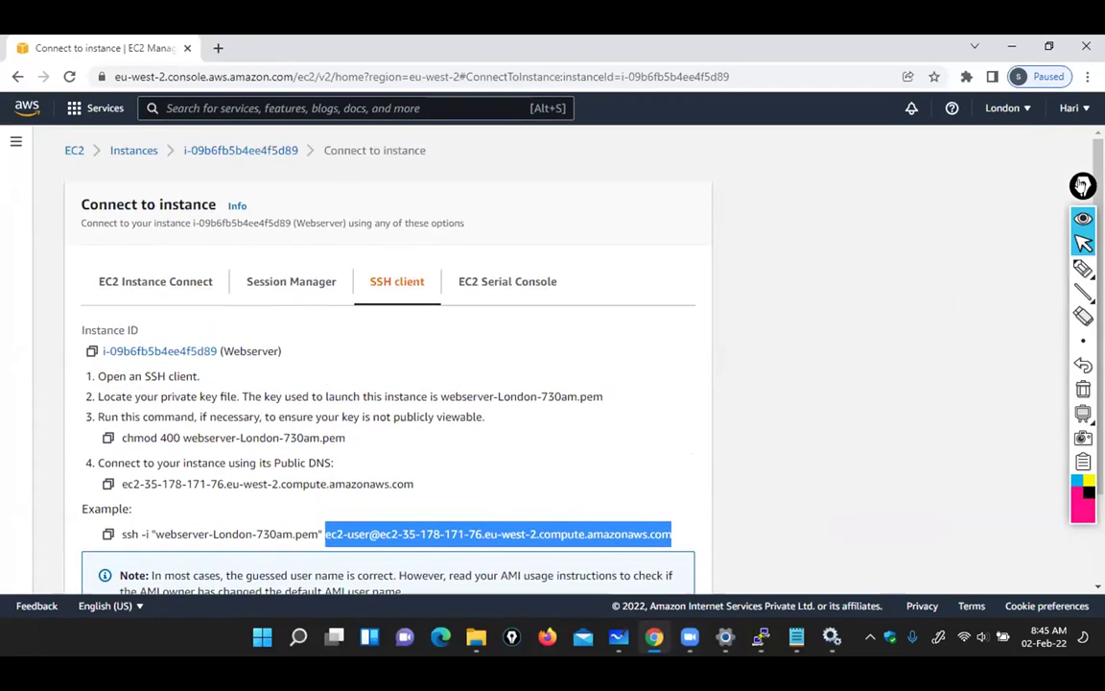
left_click(1082, 185)
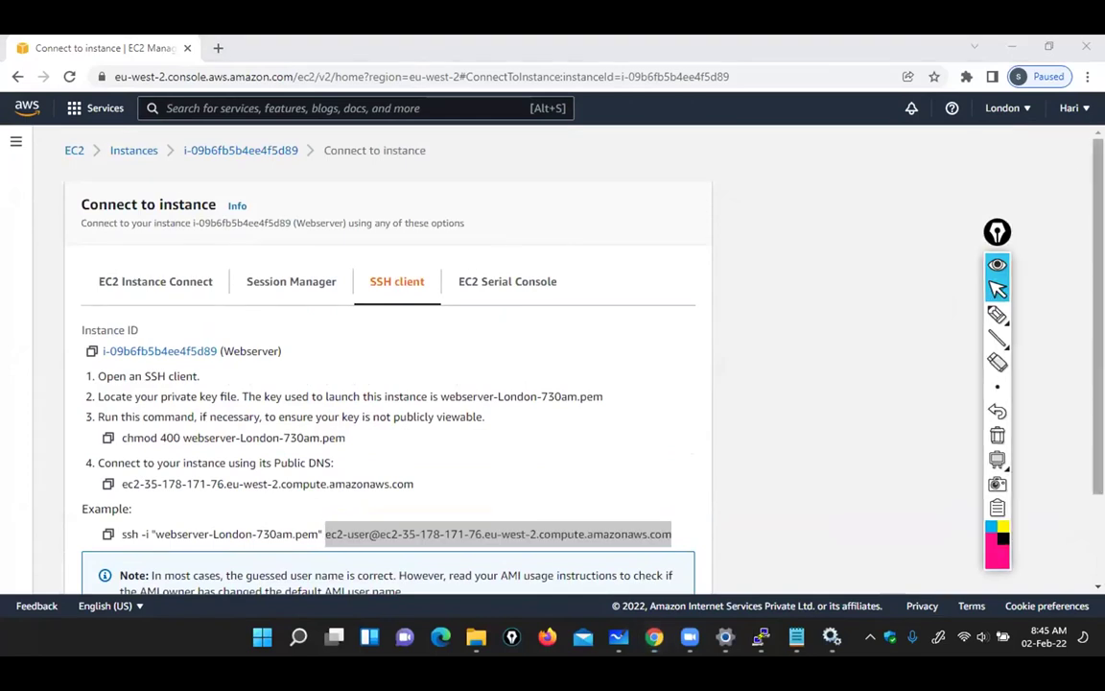
scroll(384, 383, "down", 2)
scroll(383, 384, "up", 2)
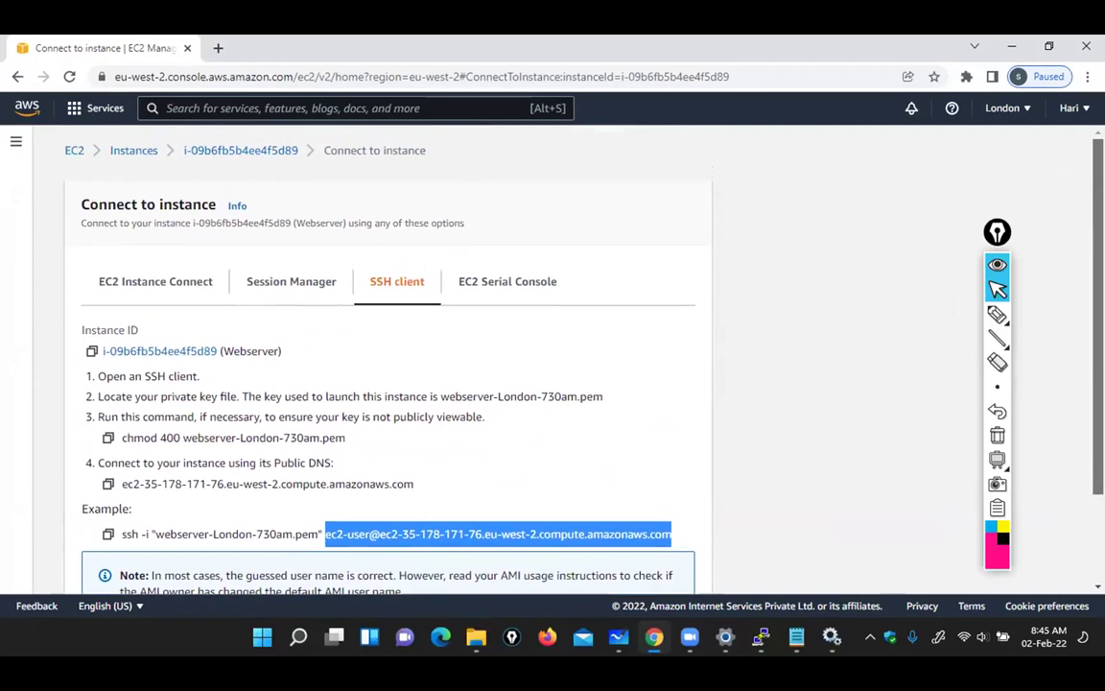
left_click(125, 152)
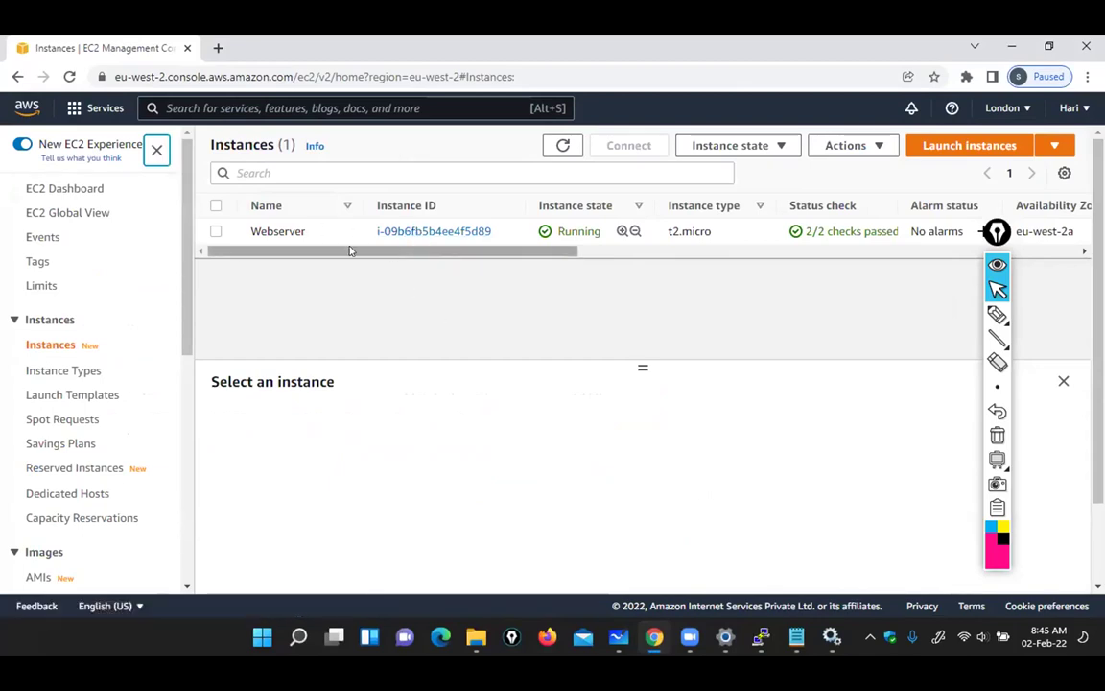
left_click(442, 234)
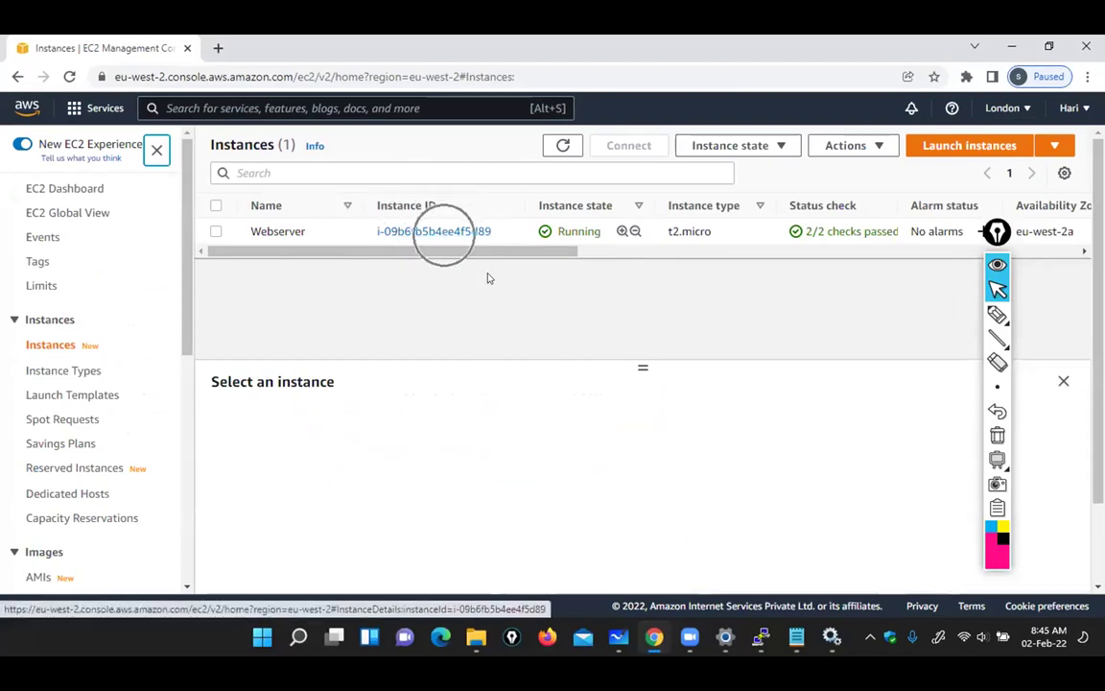
Copy the public IPv4 address from the Webserver instance's summary and enter it as the address in a new browser tab
left_click(426, 234)
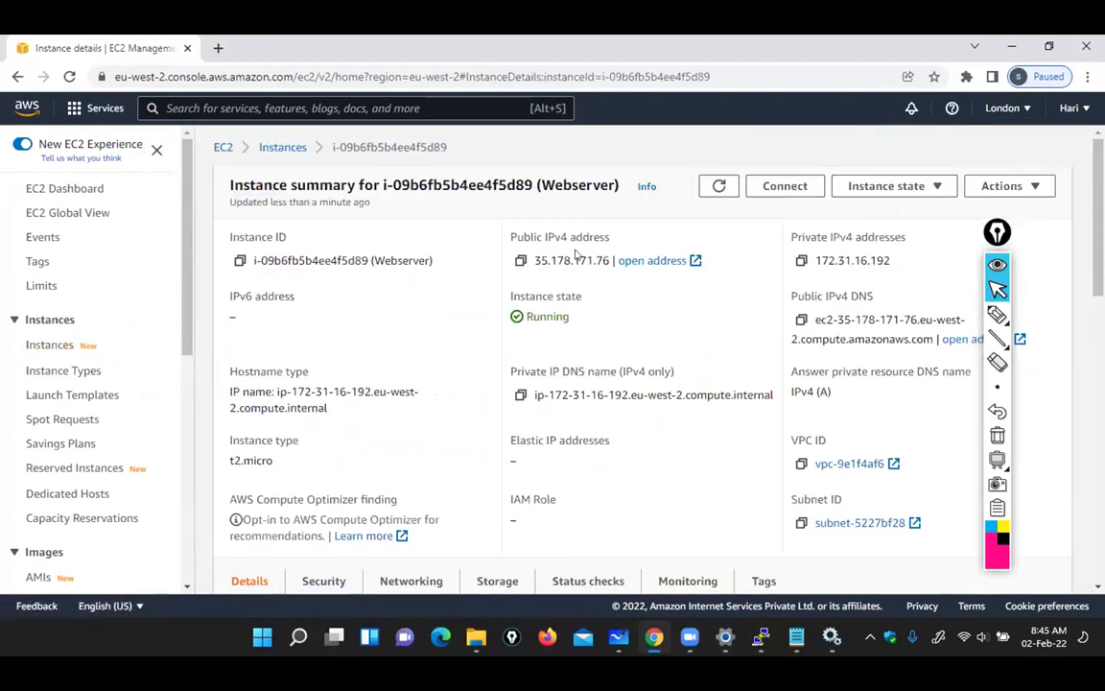
left_click(524, 239)
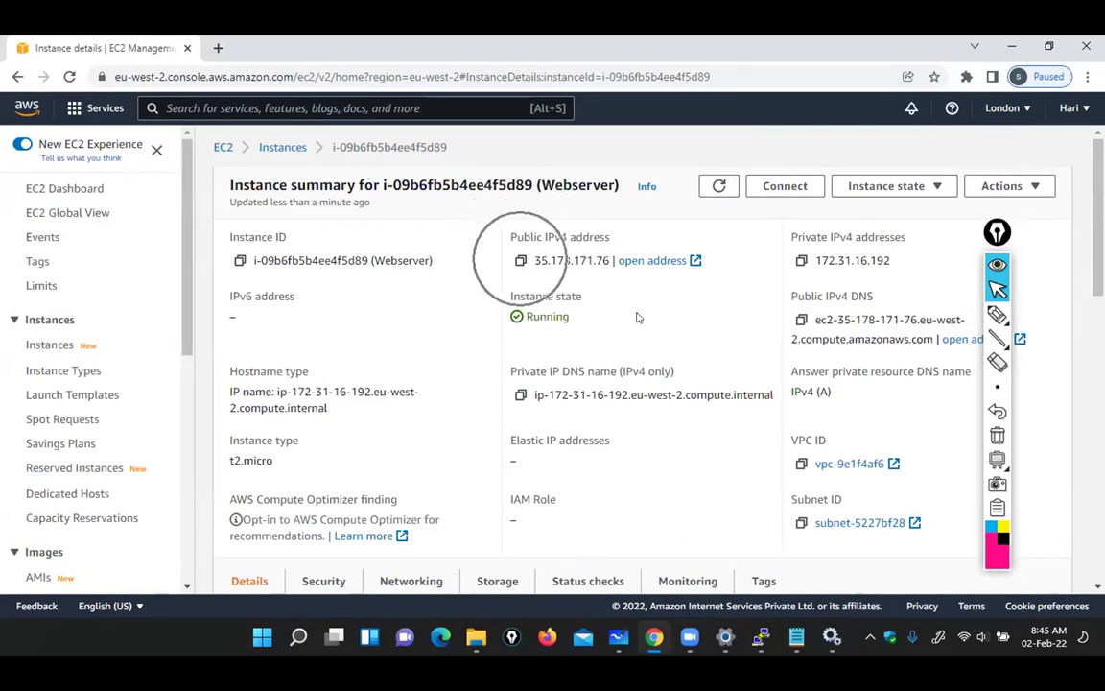
left_click(519, 261)
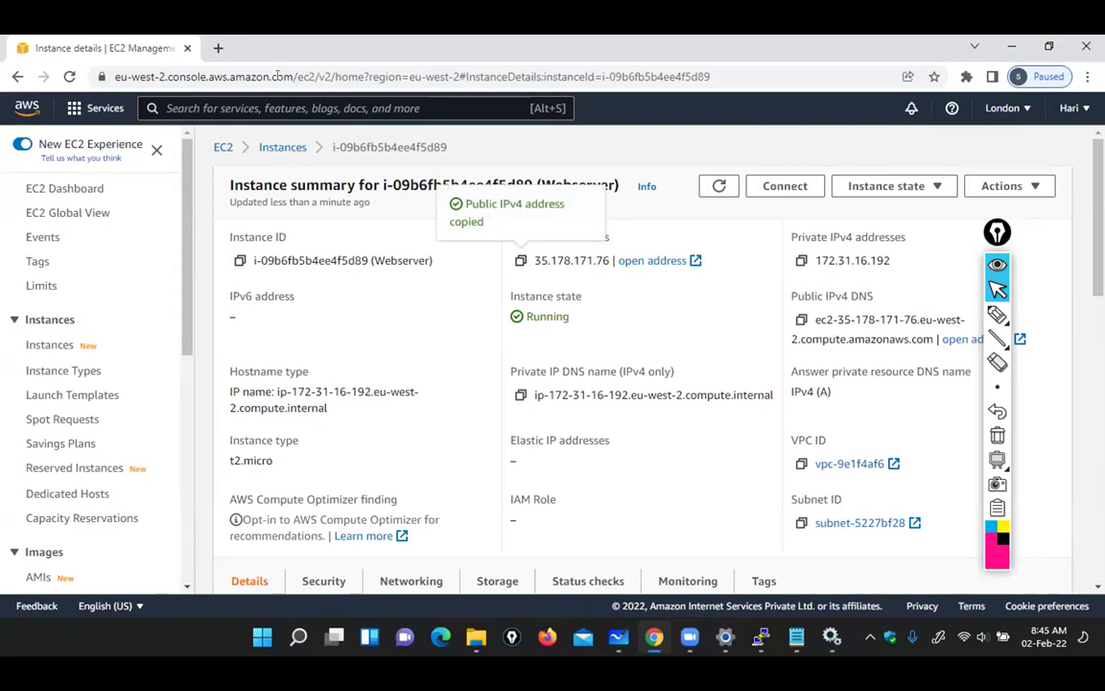
left_click(217, 48)
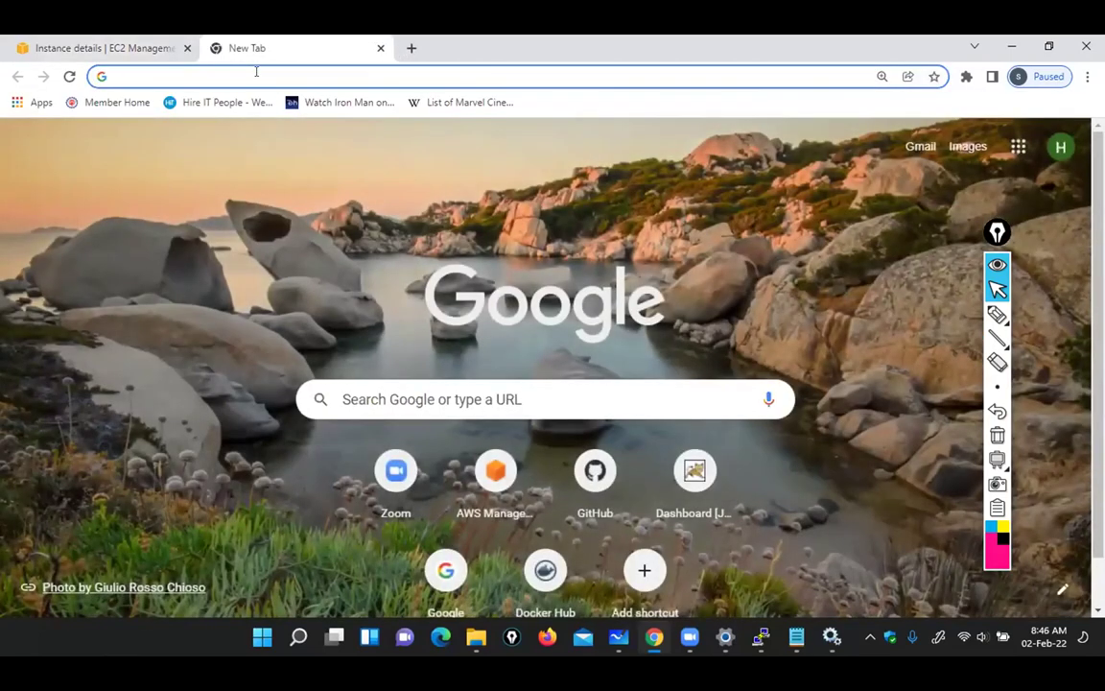
key("ctrl+v")
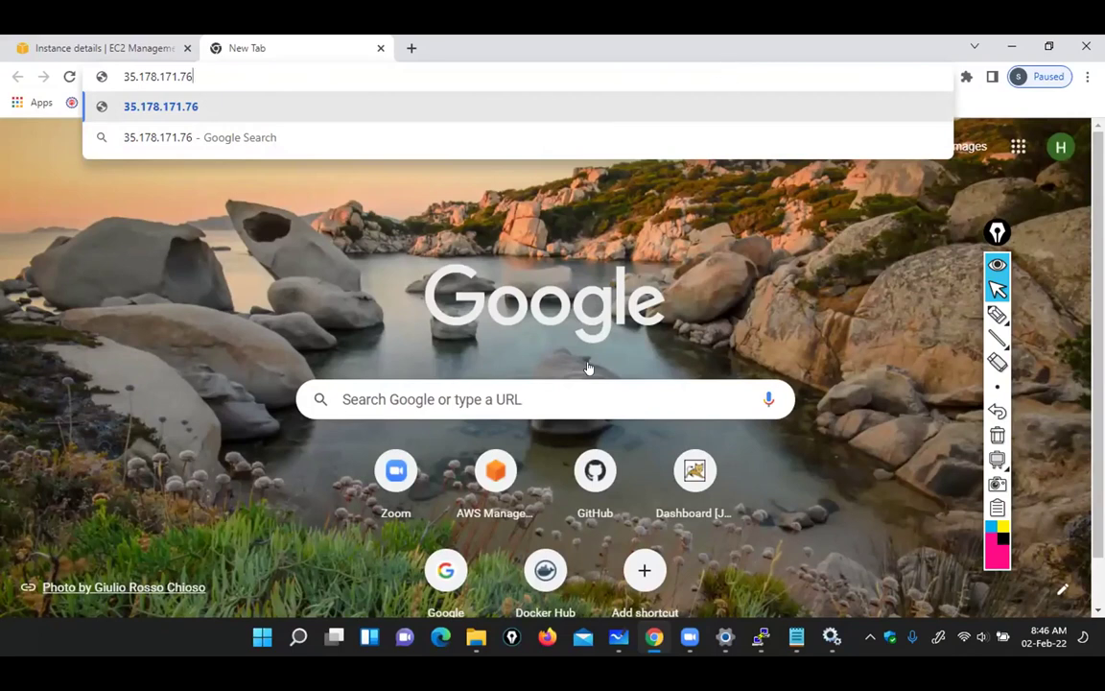
key("Return")
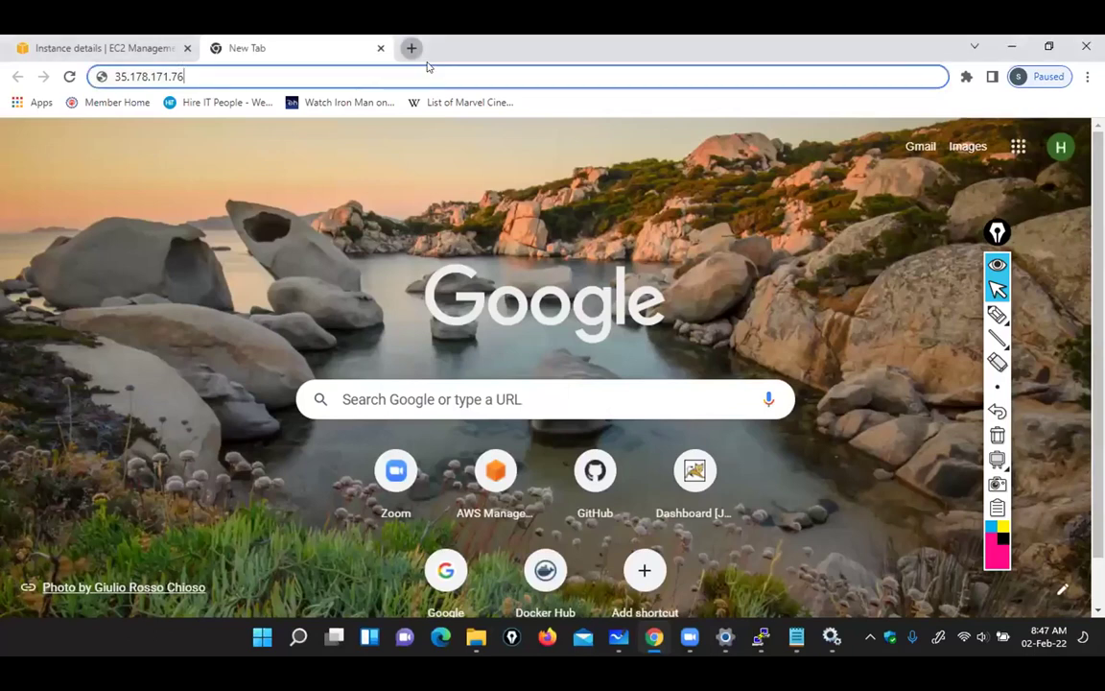
left_click(410, 47)
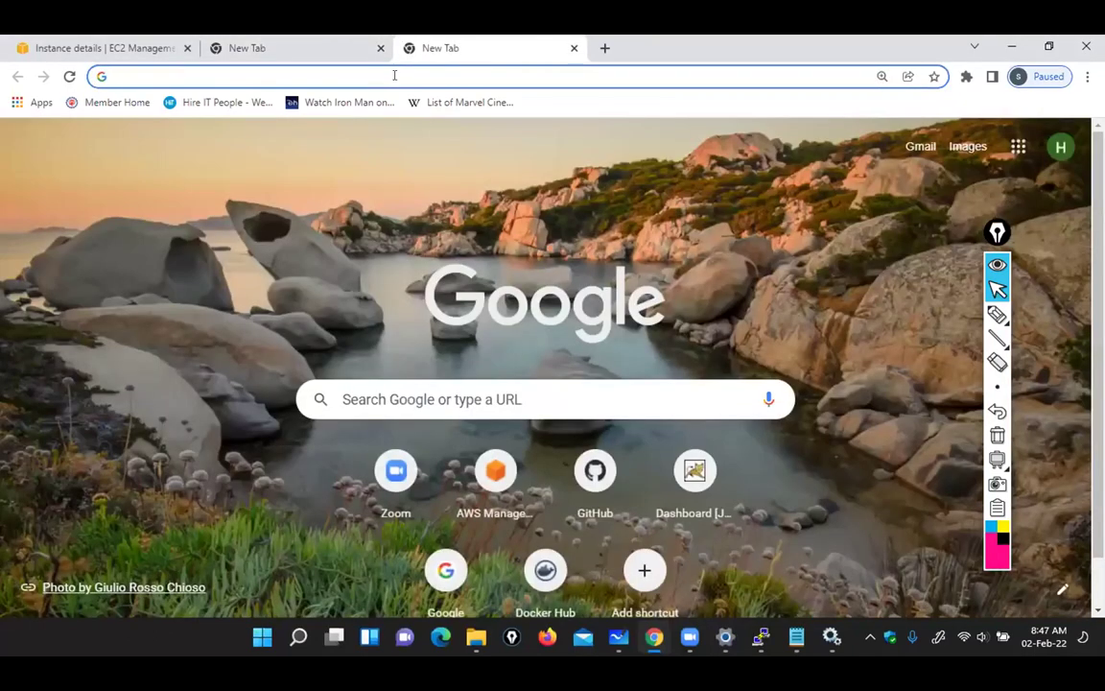
key("ctrl+v")
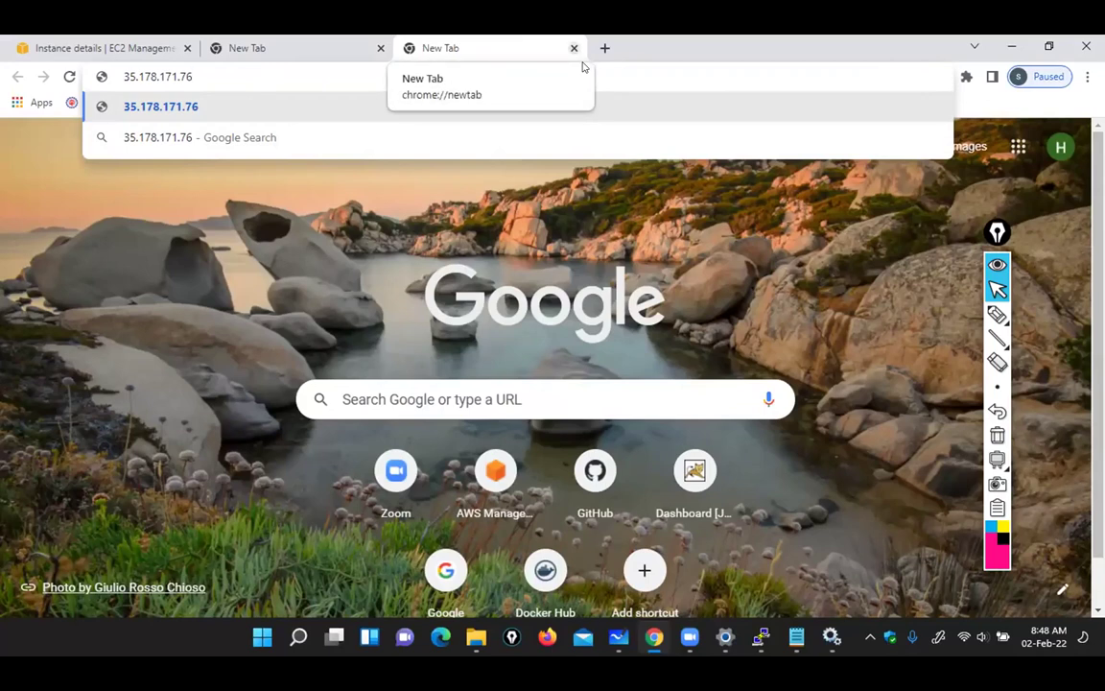
key("ctrl+w")
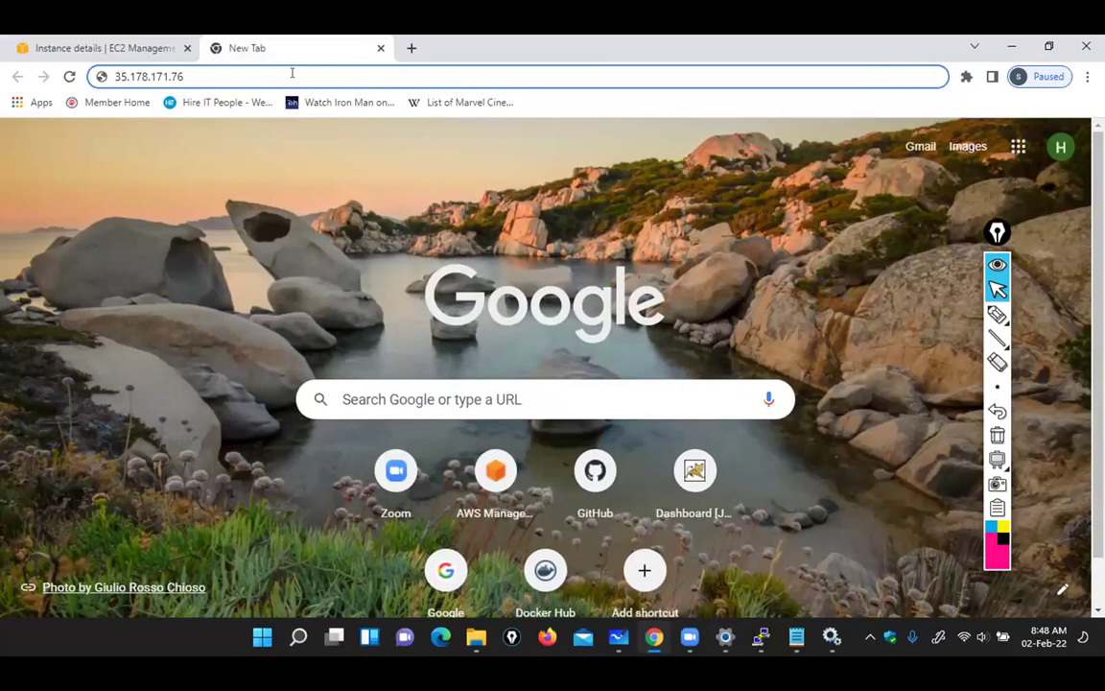
Try to load the web server's page at 35.178.171.76
key("Return")
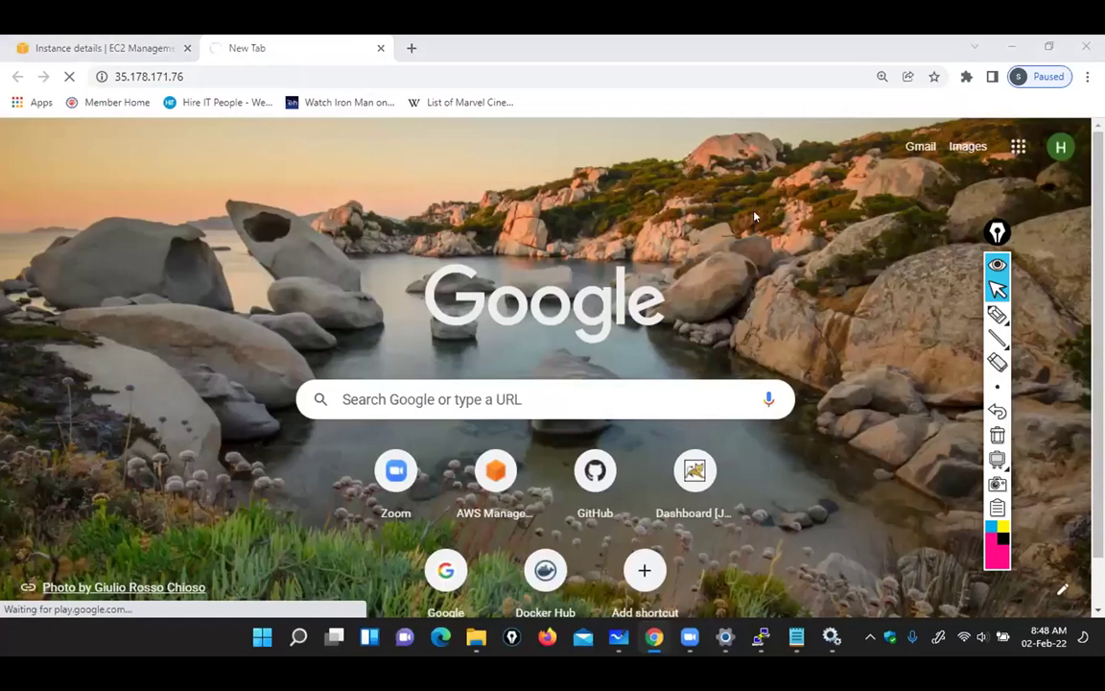
left_click(215, 59)
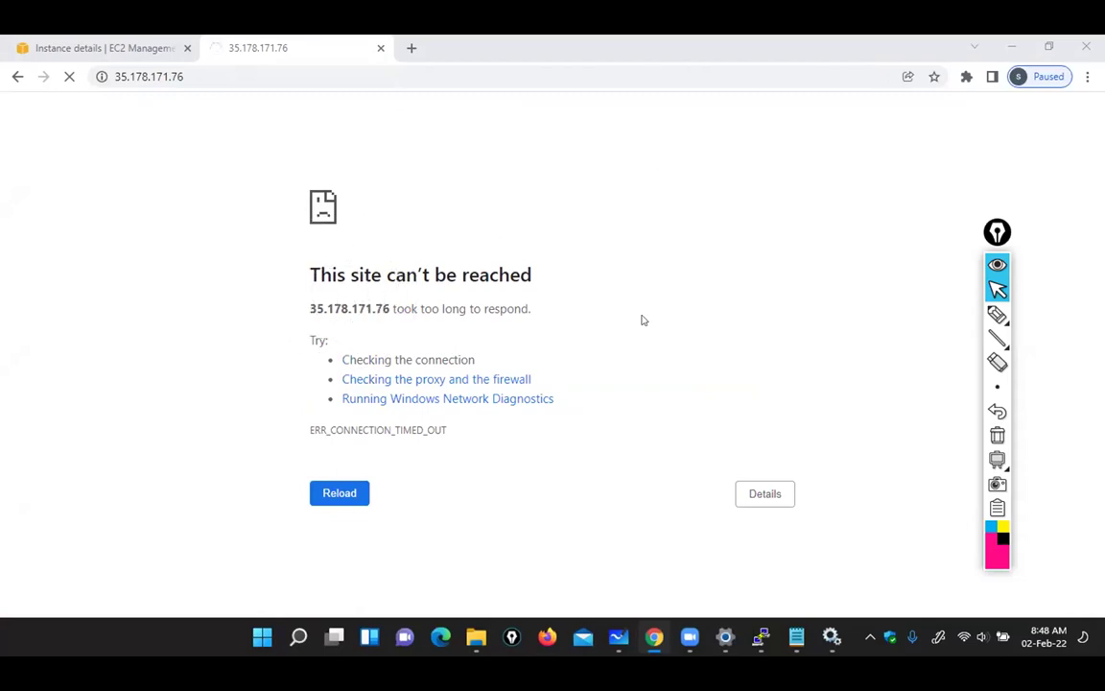
Switch to Microsoft Whiteboard and draw a black box in the empty area below the nested var/www/html diagram
left_click(797, 638)
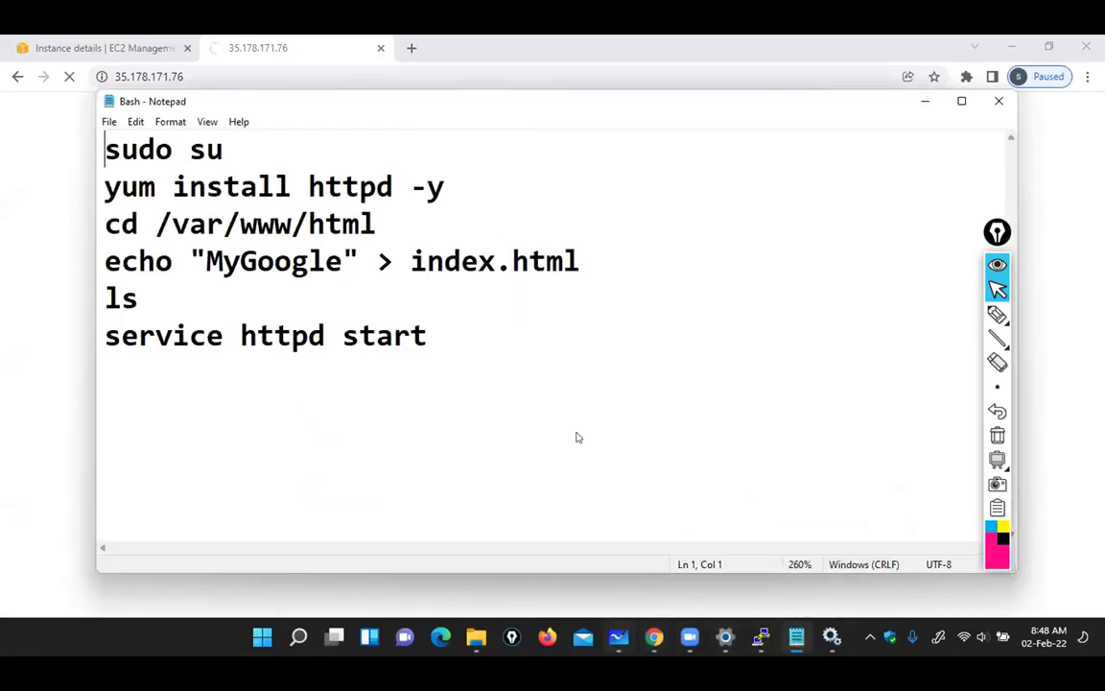
key("alt+Tab")
scroll(533, 383, "down", 5)
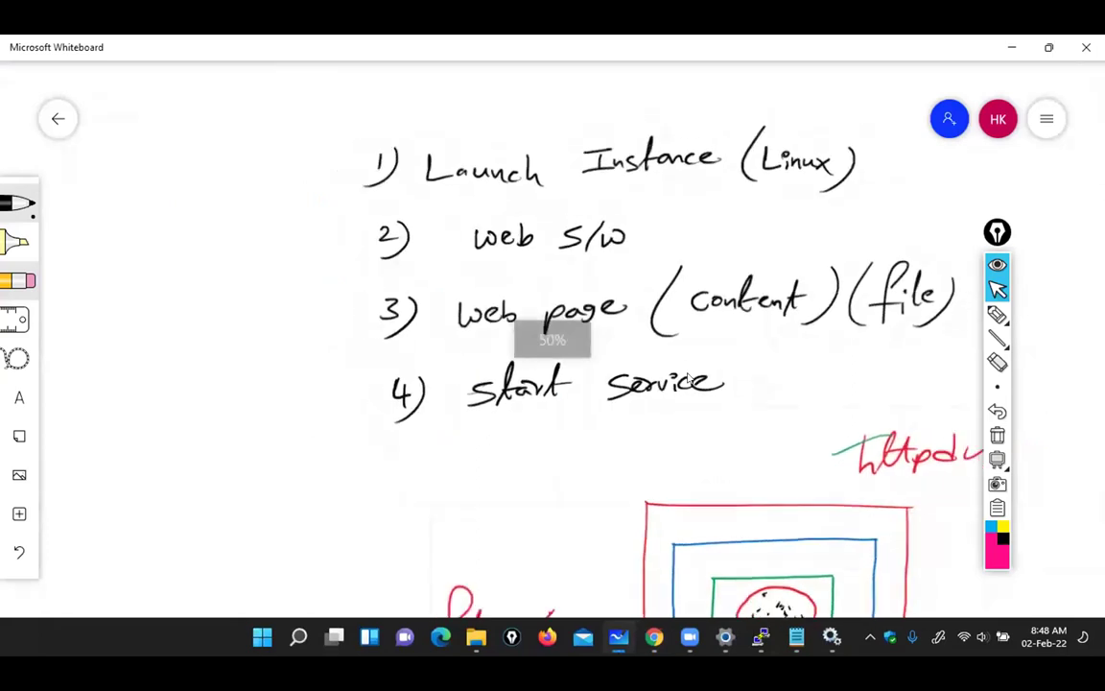
scroll(469, 446, "down", 5)
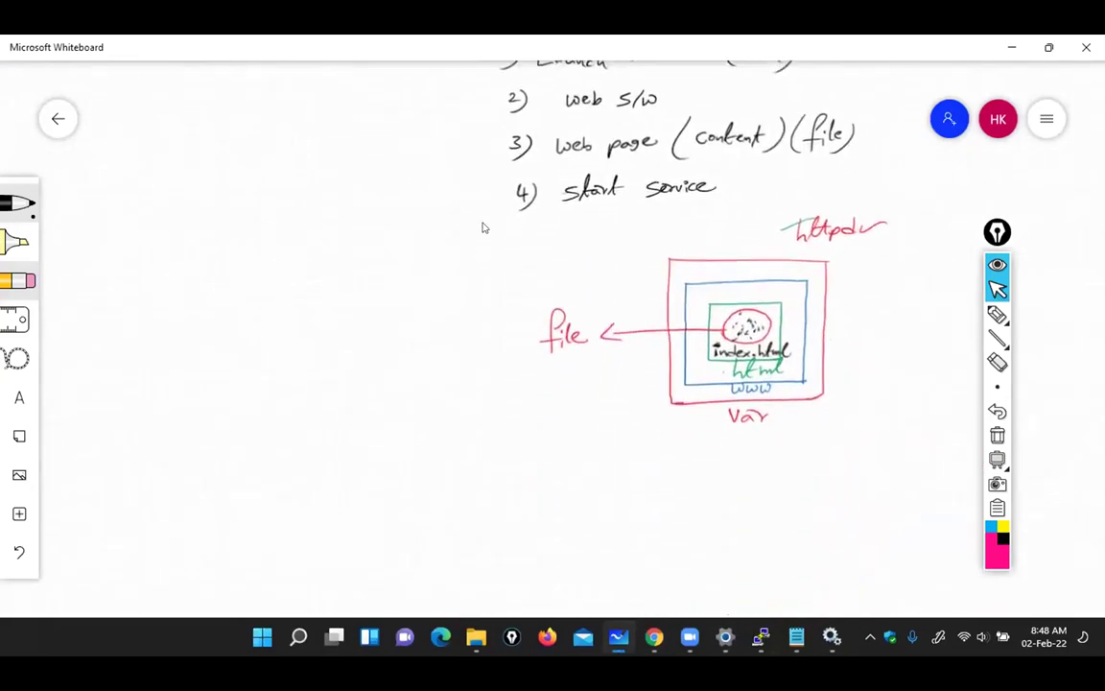
scroll(539, 410, "down", 2)
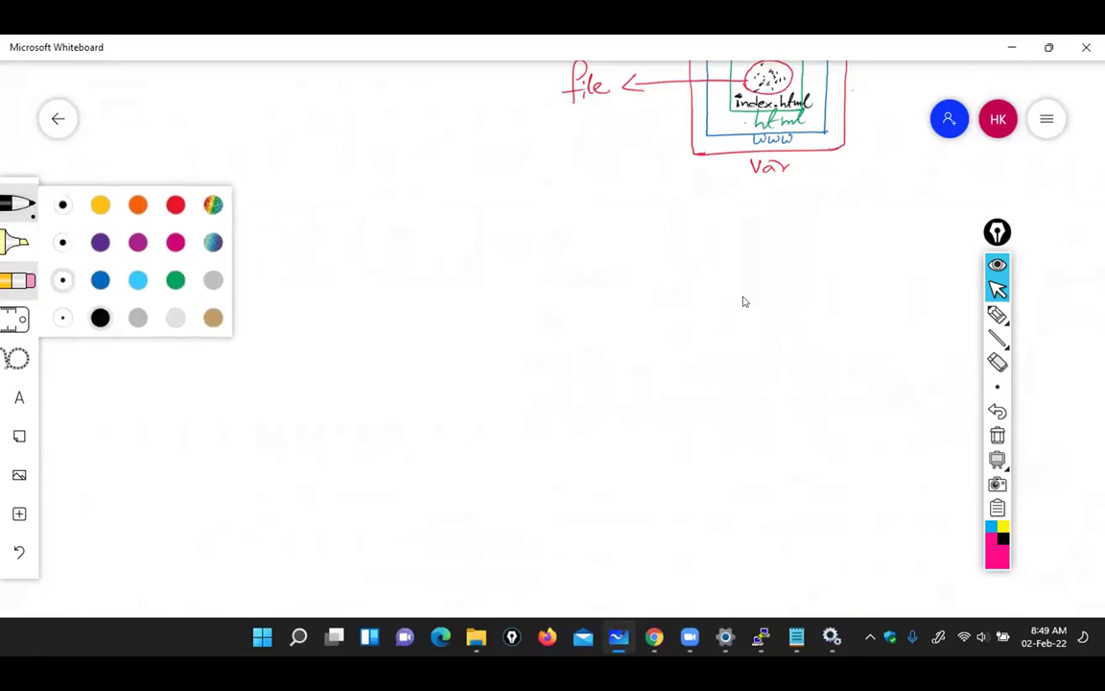
left_click_drag(606, 292, 765, 291)
left_click_drag(615, 458, 780, 459)
left_click_drag(765, 292, 765, 458)
left_click_drag(607, 292, 614, 458)
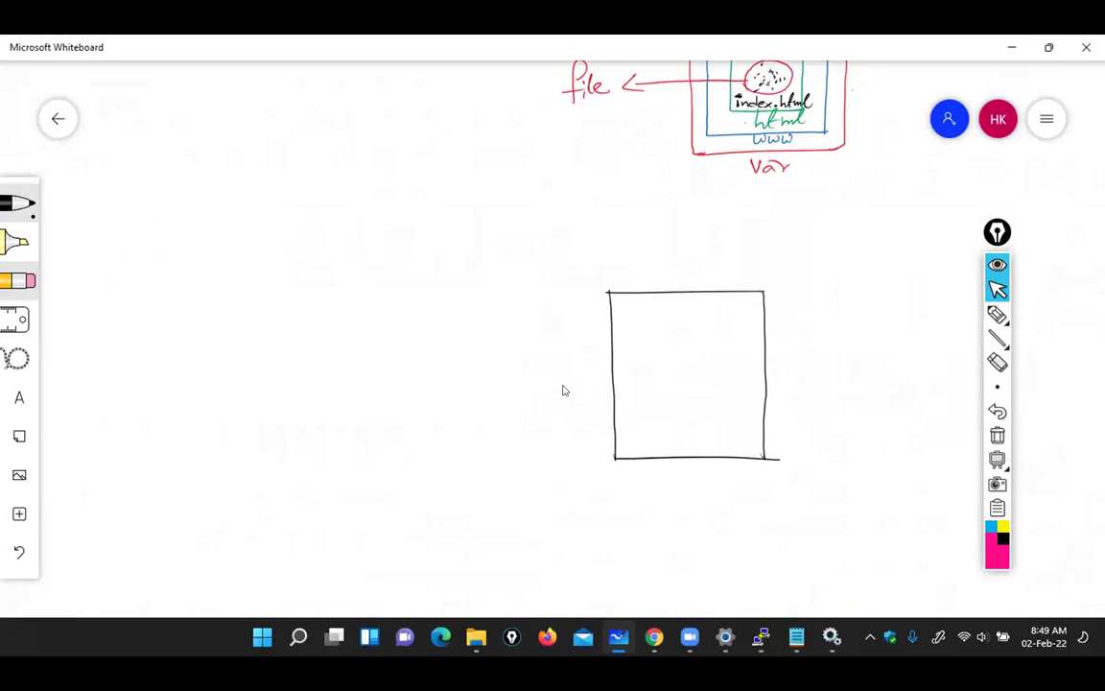
Write the label "Computer" in black beneath the box
scroll(316, 325, "up", 3)
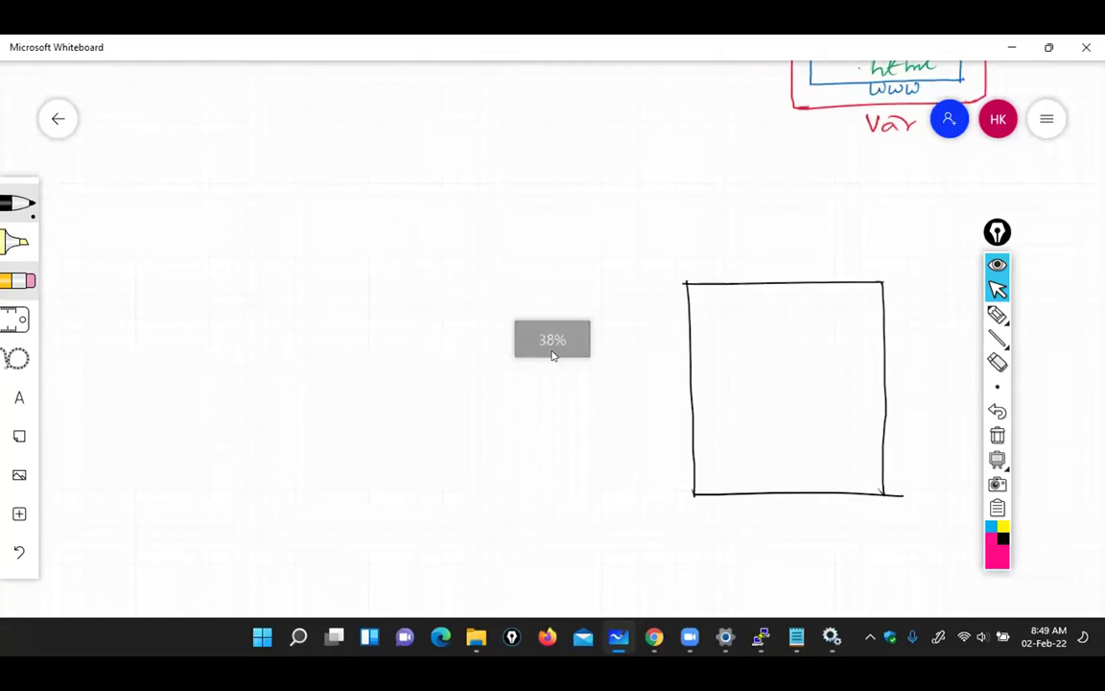
scroll(557, 279, "down", 2)
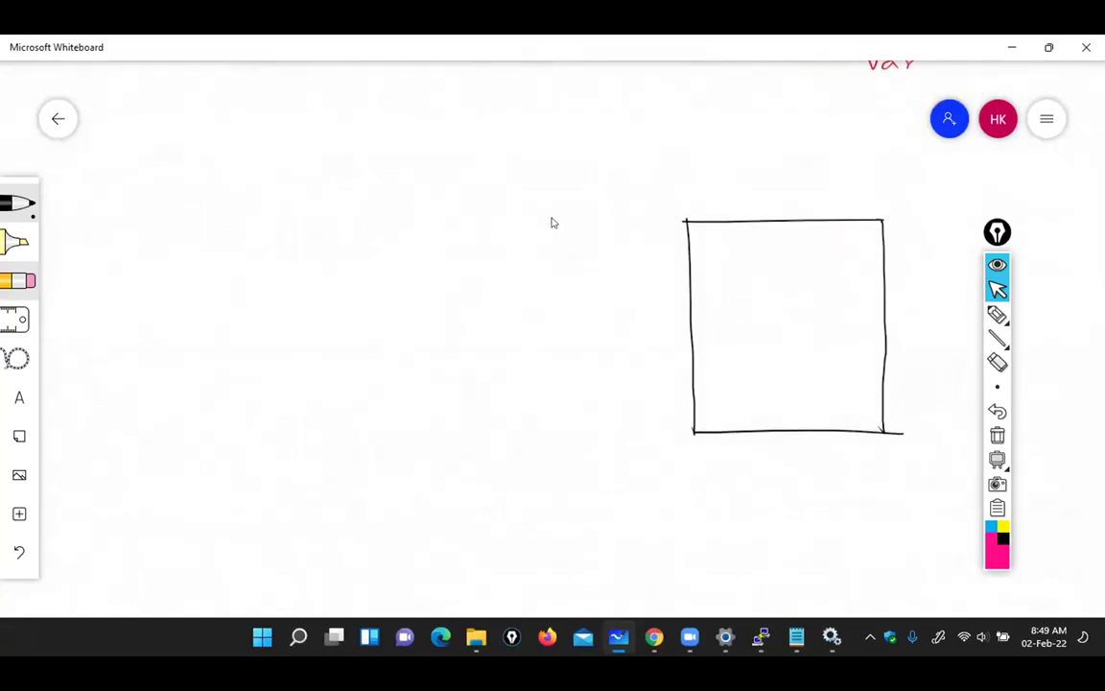
scroll(551, 220, "up", 3)
scroll(547, 213, "down", 1)
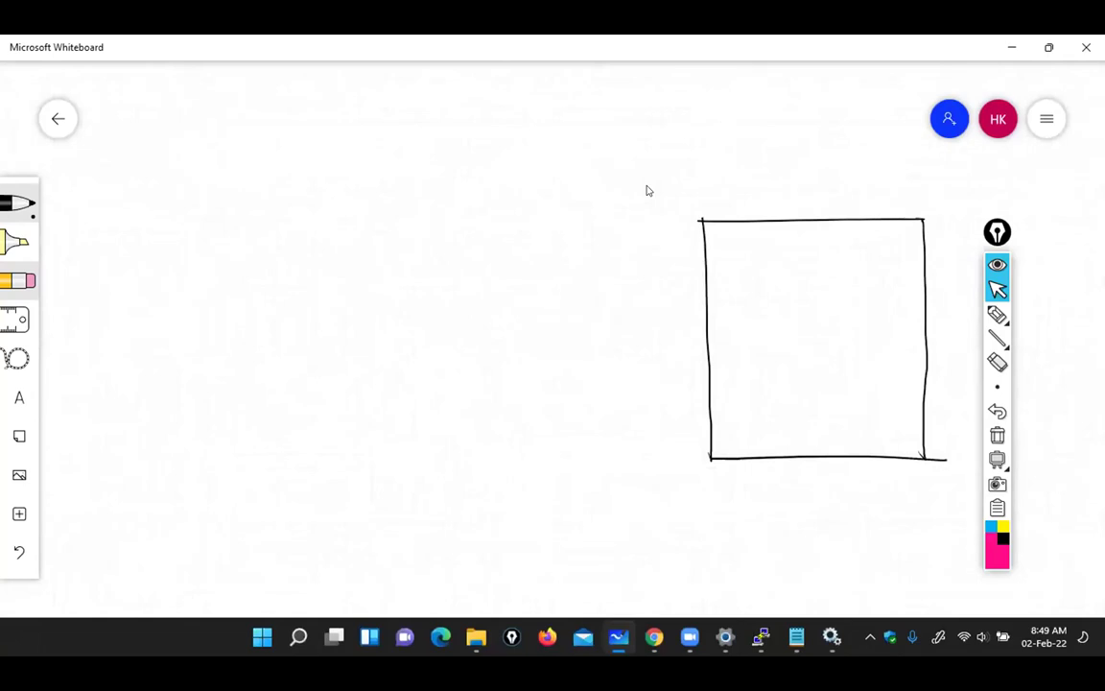
mouse_move(781, 482)
left_mouse_down()
mouse_move(773, 503)
mouse_move(797, 494)
mouse_move(862, 502)
left_mouse_up()
mouse_move(851, 491)
left_mouse_down()
mouse_move(882, 498)
mouse_move(897, 486)
left_mouse_up()
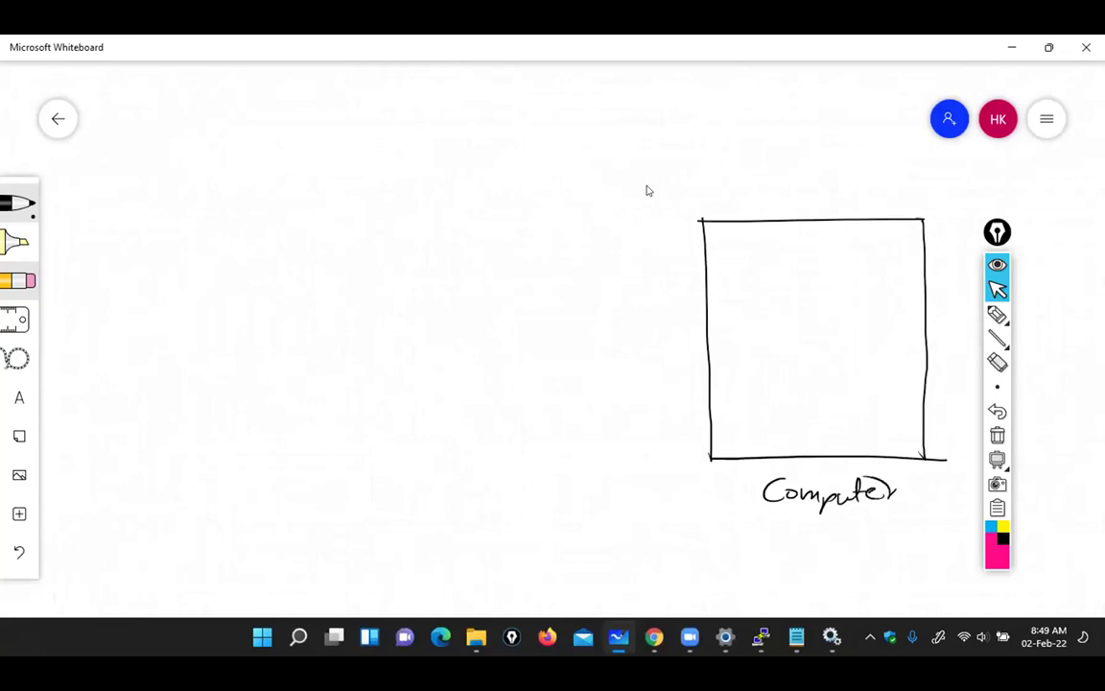
Write "web" above the computer box with a line leading into it, and add "httpd" with a tick mark beside it
mouse_move(866, 233)
left_mouse_down()
mouse_move(952, 192)
mouse_move(994, 188)
left_mouse_up()
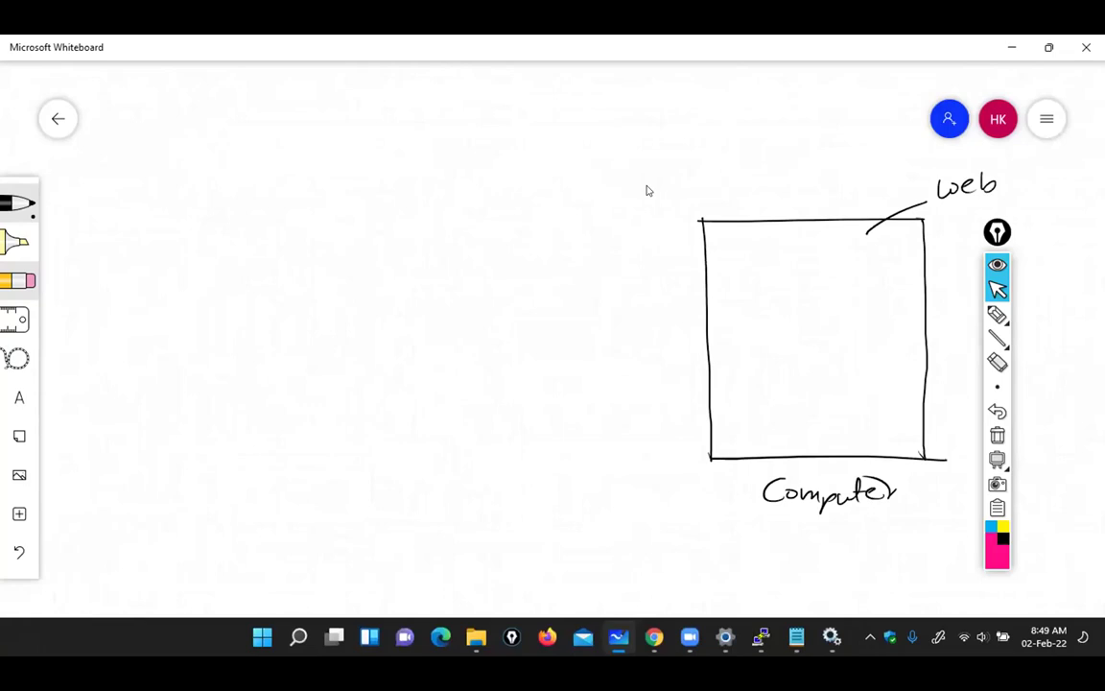
left_click_drag(873, 149, 894, 177)
mouse_move(904, 151)
left_mouse_down()
mouse_move(906, 177)
mouse_move(911, 156)
mouse_move(939, 177)
left_mouse_up()
left_click_drag(832, 175, 879, 149)
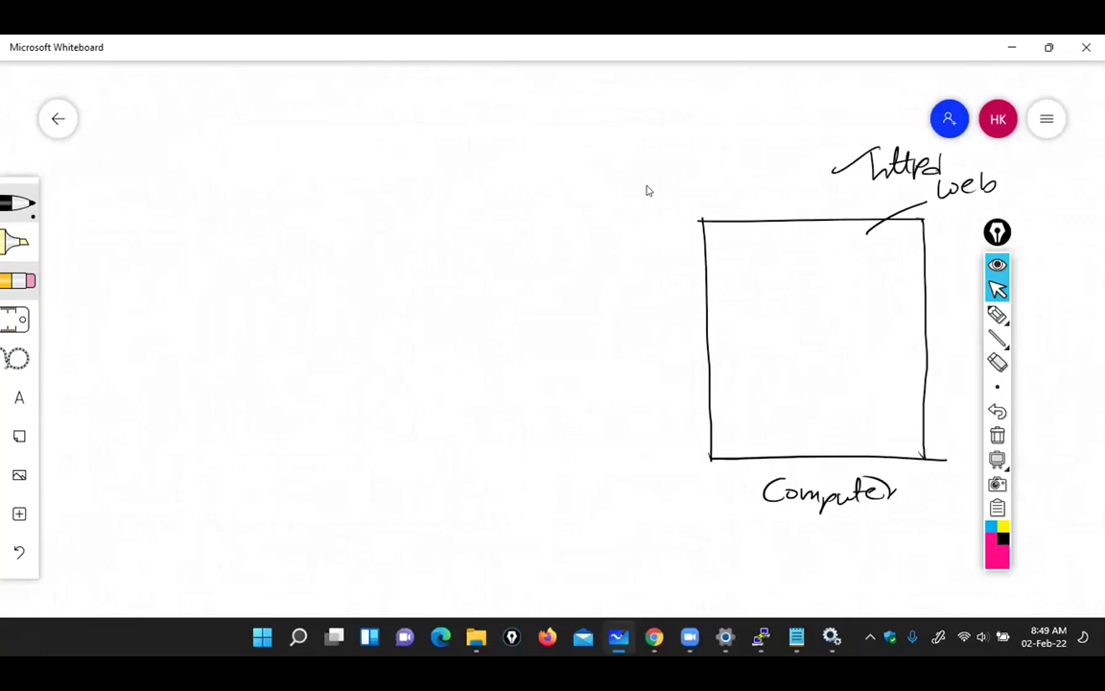
Draw a downward arrow from the computer box's lower edge and write "Web server" beneath it
mouse_move(743, 454)
left_mouse_down()
mouse_move(739, 529)
mouse_move(754, 519)
left_mouse_up()
mouse_move(711, 554)
left_mouse_down()
mouse_move(718, 576)
mouse_move(740, 555)
mouse_move(758, 577)
mouse_move(868, 564)
left_mouse_up()
left_click_drag(873, 570, 907, 560)
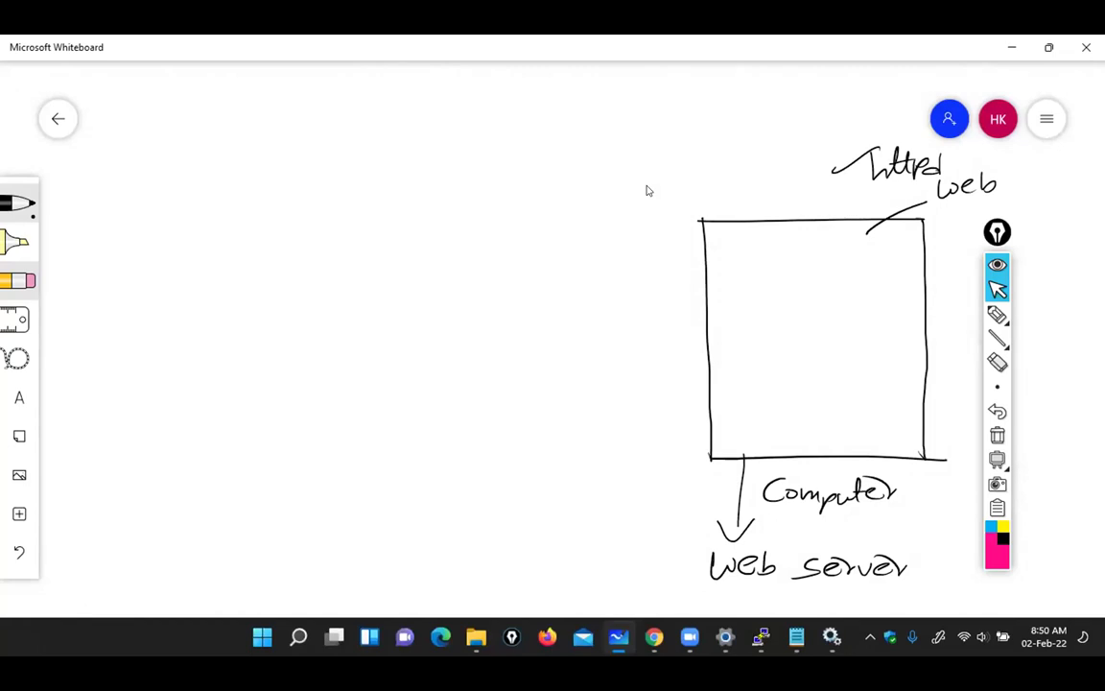
Draw an oval inside the computer box and label it "index.html" underneath
mouse_move(755, 348)
left_mouse_down()
mouse_move(894, 343)
mouse_move(758, 360)
left_mouse_up()
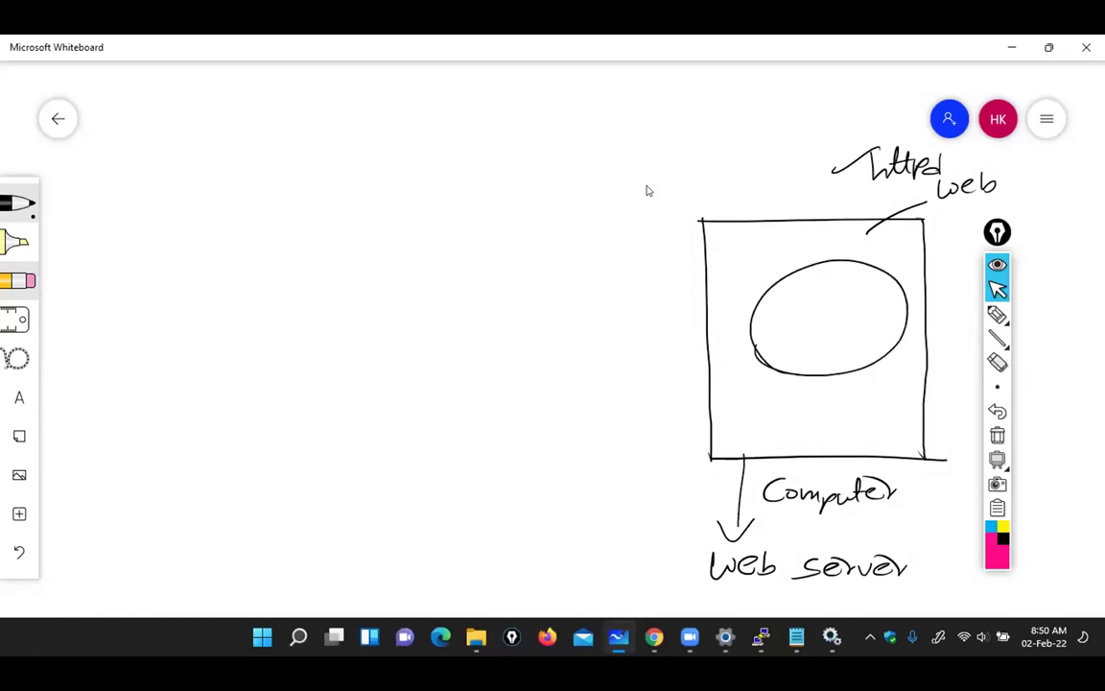
left_click_drag(765, 399, 768, 390)
mouse_move(766, 403)
left_mouse_down()
mouse_move(765, 417)
mouse_move(845, 423)
left_mouse_up()
mouse_move(845, 409)
left_mouse_down()
mouse_move(831, 423)
mouse_move(874, 422)
left_mouse_up()
mouse_move(879, 403)
left_mouse_down()
mouse_move(880, 422)
mouse_move(885, 411)
left_mouse_up()
left_click_drag(888, 414, 931, 420)
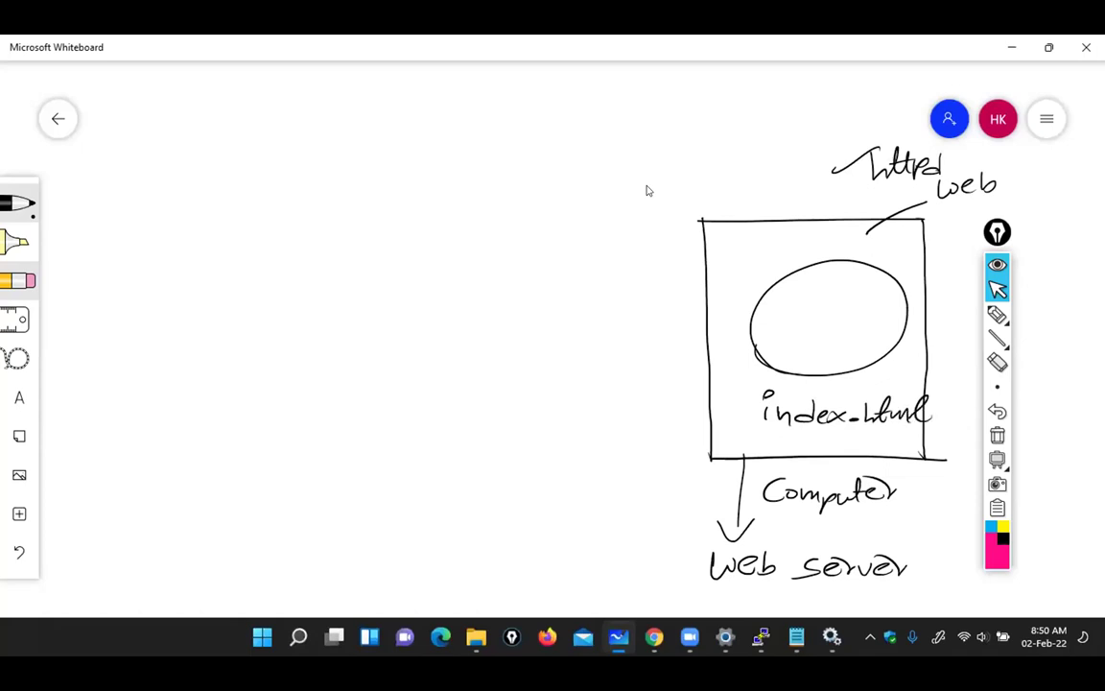
Change the pen to red and write "My Google" inside the oval
left_click(18, 203)
left_click(213, 202)
mouse_move(758, 320)
left_mouse_down()
mouse_move(760, 336)
mouse_move(787, 332)
mouse_move(777, 351)
left_mouse_up()
mouse_move(833, 311)
left_mouse_down()
mouse_move(825, 330)
mouse_move(863, 322)
mouse_move(869, 335)
mouse_move(919, 322)
left_mouse_up()
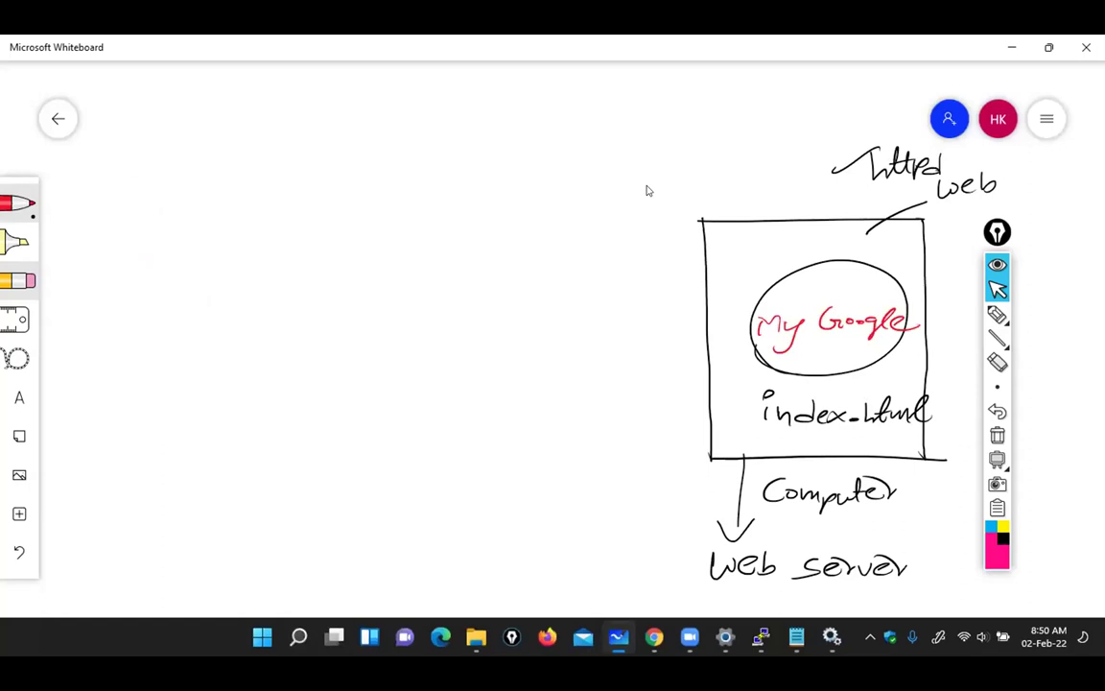
Draw two red ovals on the computer box's left edge, one above the other, and label each "SSh"
mouse_move(705, 257)
left_mouse_down()
mouse_move(735, 259)
mouse_move(733, 271)
left_mouse_up()
mouse_move(760, 246)
left_mouse_down()
mouse_move(752, 271)
mouse_move(772, 271)
left_mouse_up()
left_click_drag(773, 259, 786, 270)
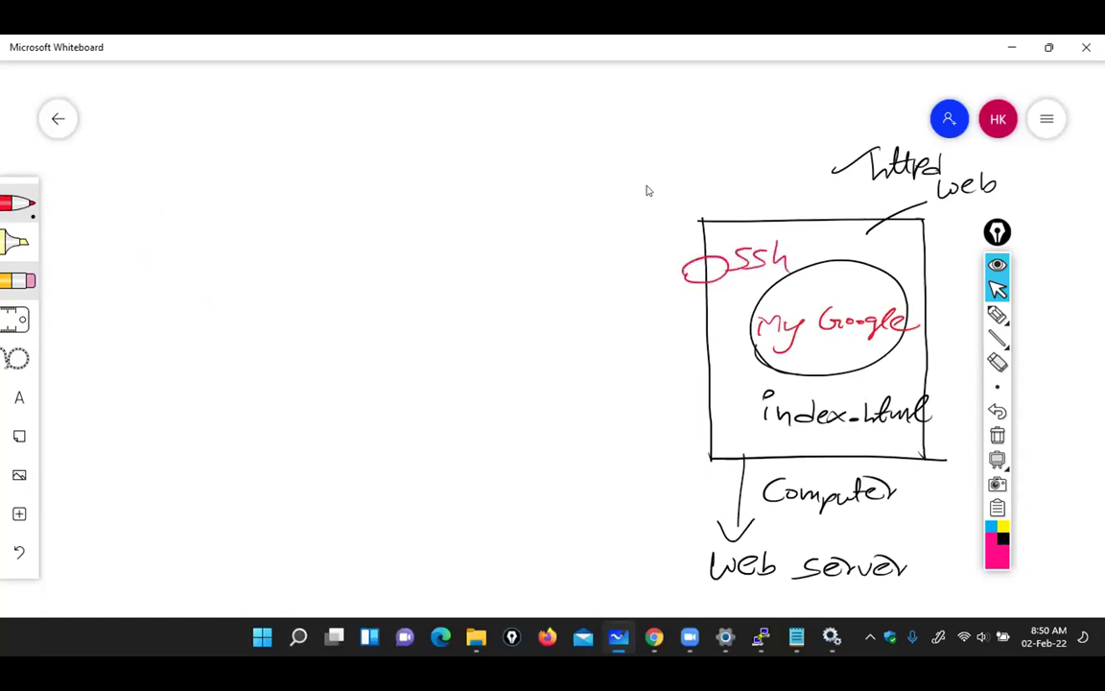
left_click_drag(709, 392, 736, 390)
left_click_drag(756, 370, 770, 393)
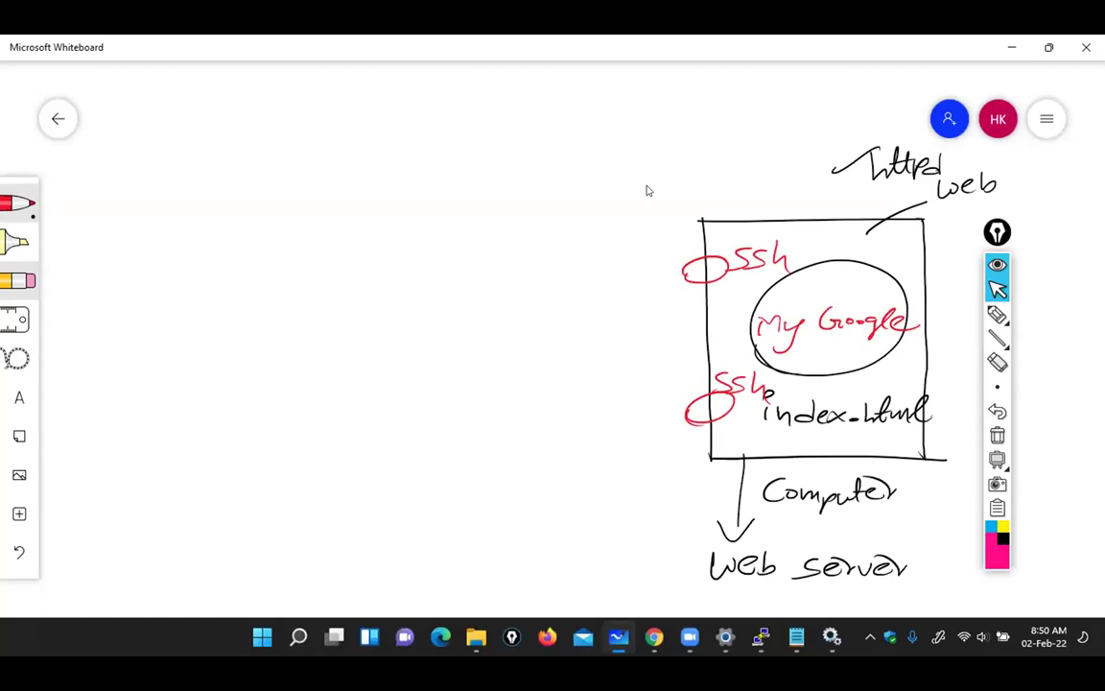
Change the pen to blue and draw a square client box far to the left of the computer box
left_click(17, 203)
left_click(135, 276)
left_click_drag(156, 286, 287, 281)
left_click_drag(156, 409, 298, 403)
left_click_drag(289, 279, 285, 416)
left_click_drag(162, 285, 161, 410)
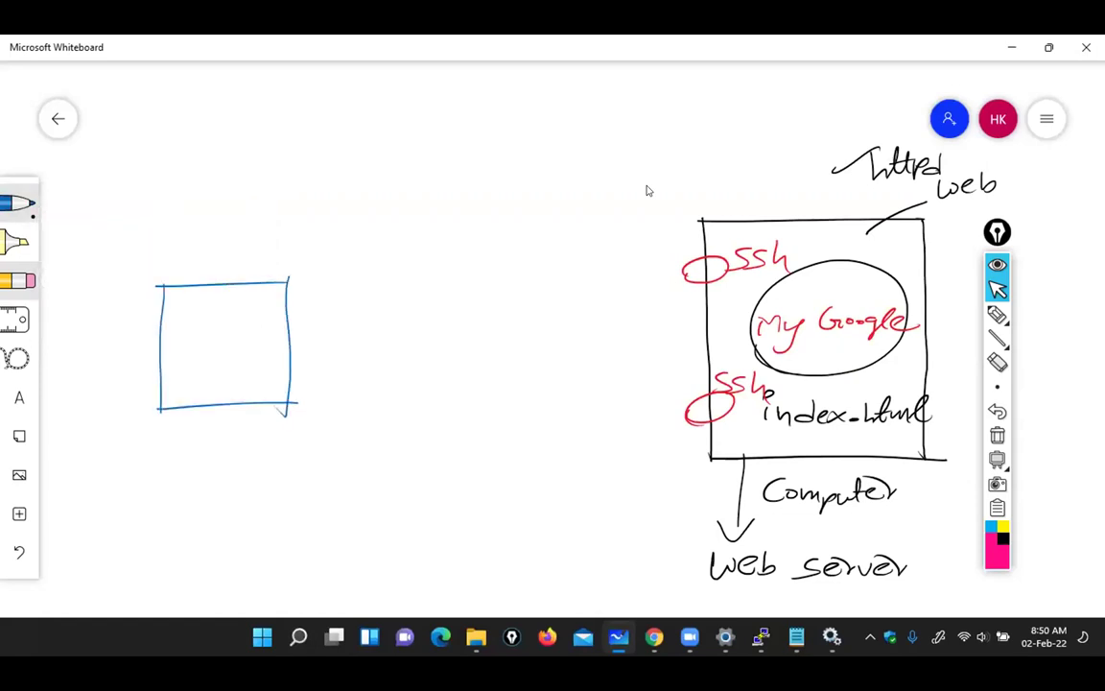
Draw two smaller blue client boxes side by side above the blue square
left_click_drag(176, 123, 270, 107)
left_click_drag(191, 199, 275, 186)
left_click_drag(271, 106, 273, 188)
left_click_drag(186, 126, 192, 199)
left_click_drag(299, 108, 348, 103)
left_click_drag(303, 179, 360, 173)
left_click_drag(349, 103, 353, 178)
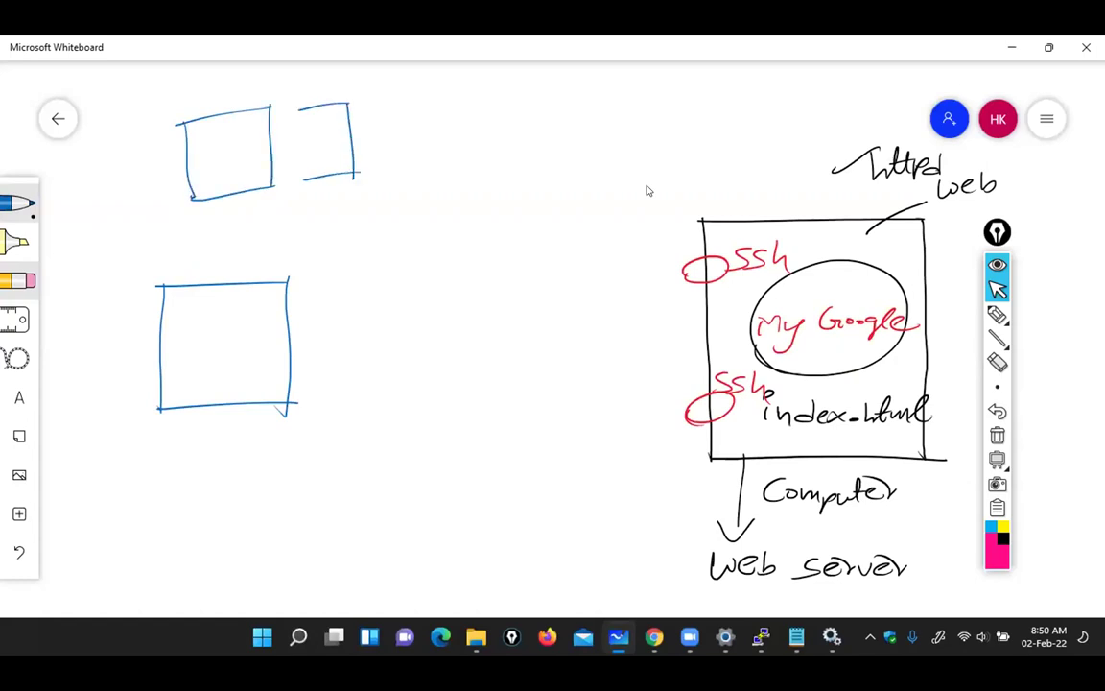
left_click_drag(300, 107, 307, 182)
Write a double-underlined "IP" above the computer box, join it to the box, and link it with curves to the client boxes
left_click_drag(786, 217, 827, 200)
key("ctrl+z")
left_click_drag(793, 218, 776, 158)
mouse_move(738, 123)
left_mouse_down()
mouse_move(773, 120)
mouse_move(776, 145)
mouse_move(755, 146)
mouse_move(784, 131)
mouse_move(815, 144)
left_mouse_up()
left_click_drag(741, 163, 810, 157)
mouse_move(739, 123)
left_mouse_down()
mouse_move(625, 86)
mouse_move(374, 101)
left_mouse_up()
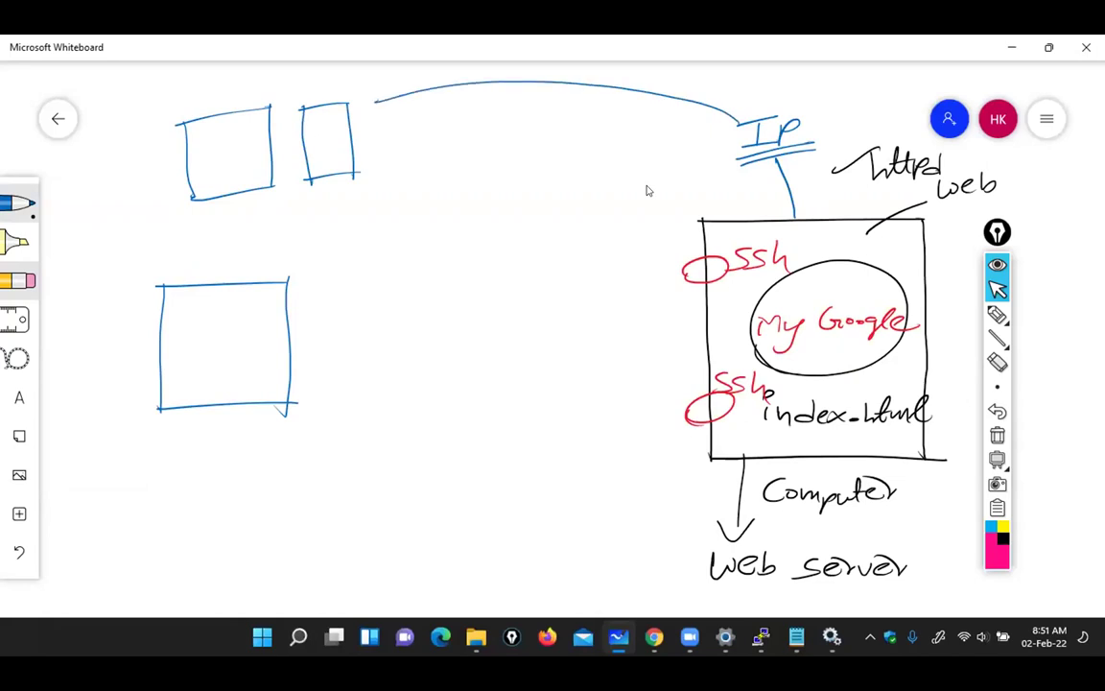
mouse_move(741, 141)
left_mouse_down()
mouse_move(547, 171)
mouse_move(251, 281)
left_mouse_up()
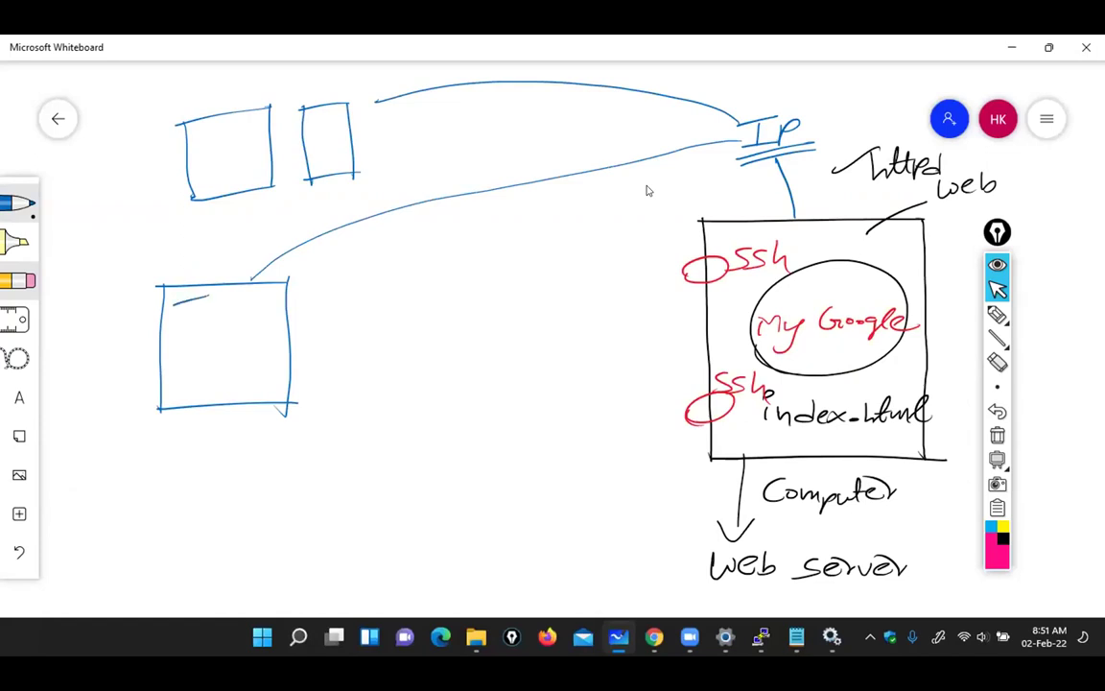
Write "Ip" in blue inside each of the three client boxes, adding a colon in the large one
left_click_drag(175, 302, 199, 299)
left_click_drag(187, 300, 189, 327)
left_click_drag(176, 328, 215, 317)
mouse_move(196, 134)
left_mouse_down()
mouse_move(213, 132)
mouse_move(204, 152)
mouse_move(222, 146)
left_mouse_up()
mouse_move(308, 118)
left_mouse_down()
mouse_move(320, 117)
mouse_move(320, 141)
left_mouse_up()
mouse_move(314, 118)
left_mouse_down()
mouse_move(314, 141)
mouse_move(326, 123)
mouse_move(340, 126)
left_mouse_up()
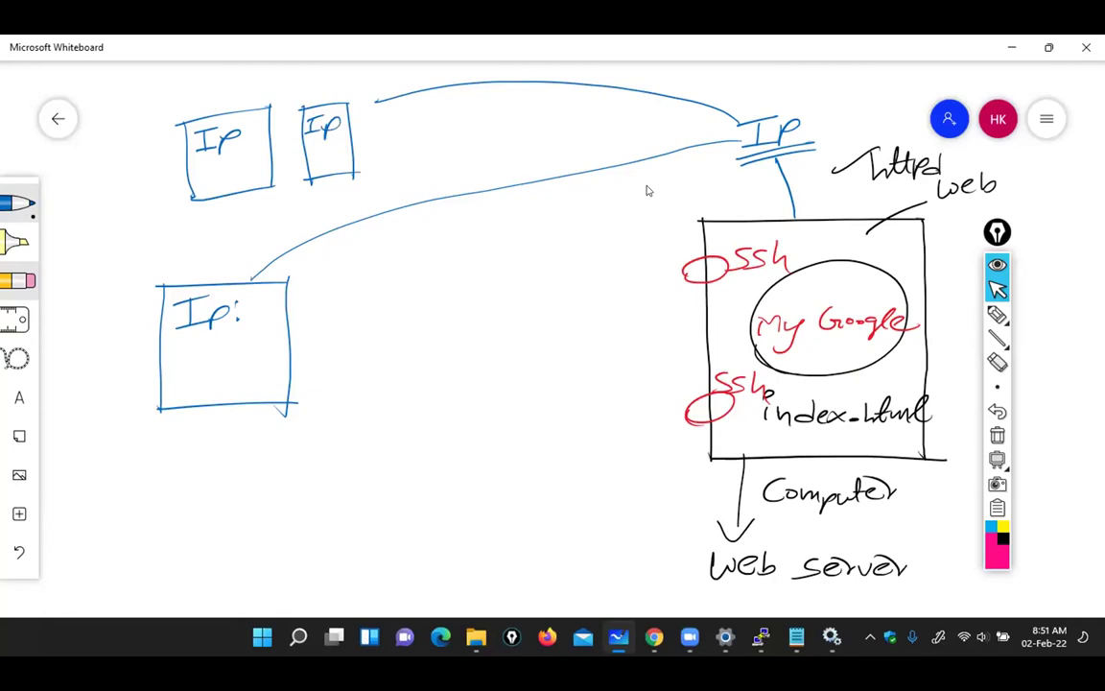
Change the pen to green and draw a line from the large client through the upper "SSh" circle, adding horizontal strokes across "My Google"
left_click(18, 202)
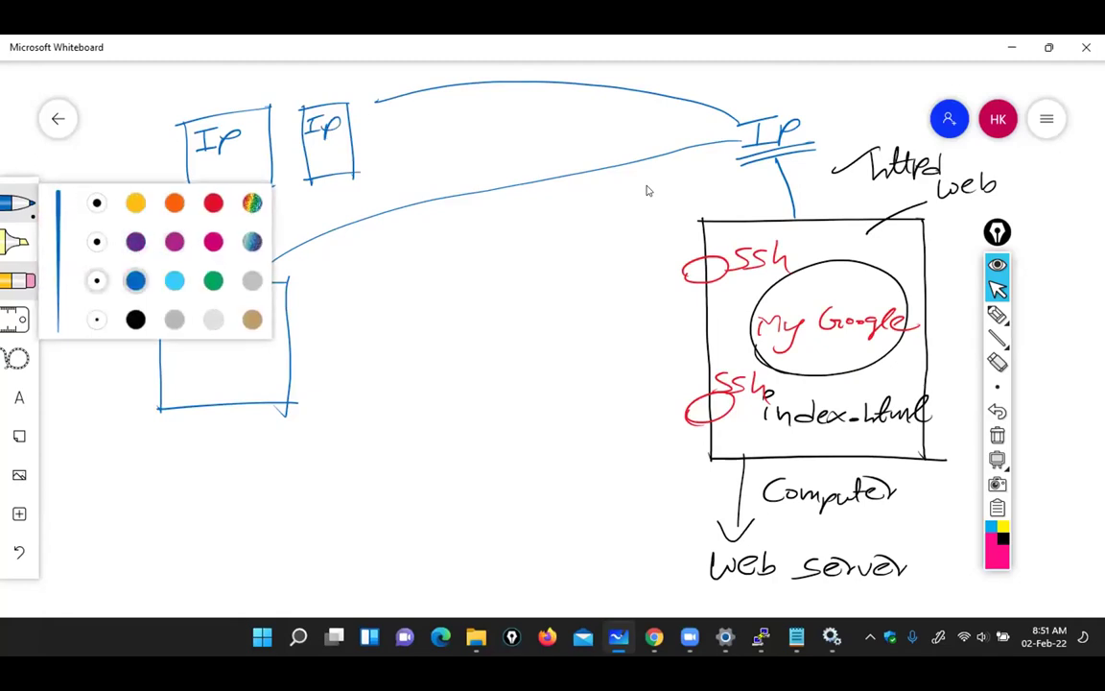
left_click(213, 280)
left_click(17, 203)
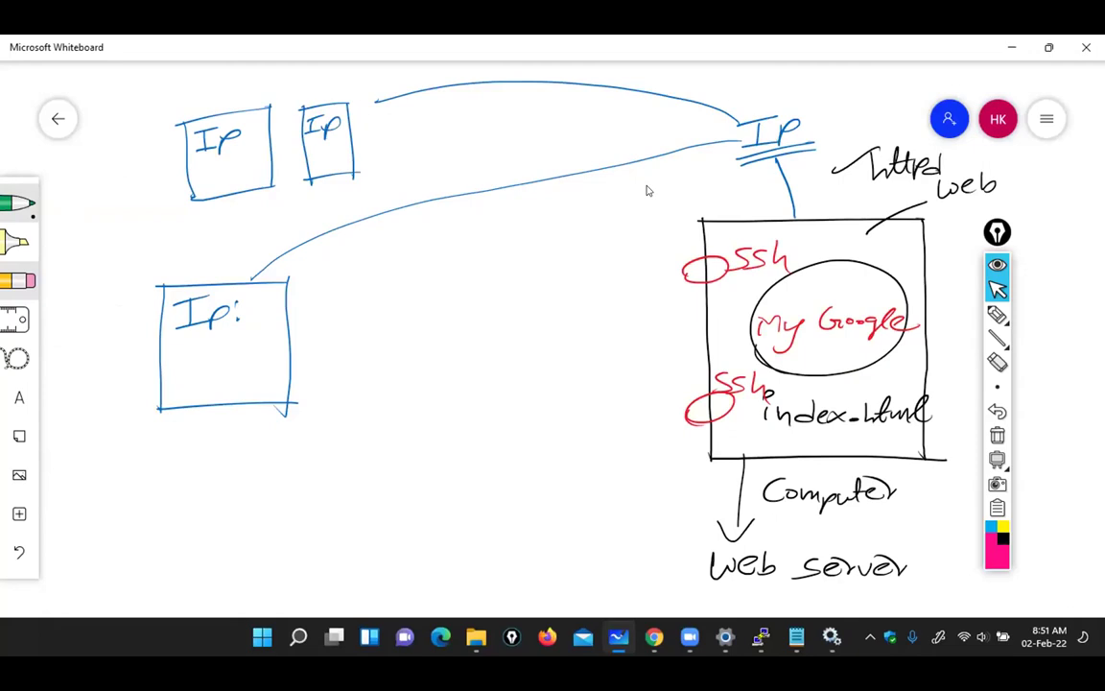
mouse_move(251, 315)
left_mouse_down()
mouse_move(727, 270)
mouse_move(873, 301)
mouse_move(738, 312)
mouse_move(878, 323)
mouse_move(758, 345)
left_mouse_up()
mouse_move(739, 303)
left_mouse_down()
mouse_move(878, 326)
mouse_move(916, 386)
left_mouse_up()
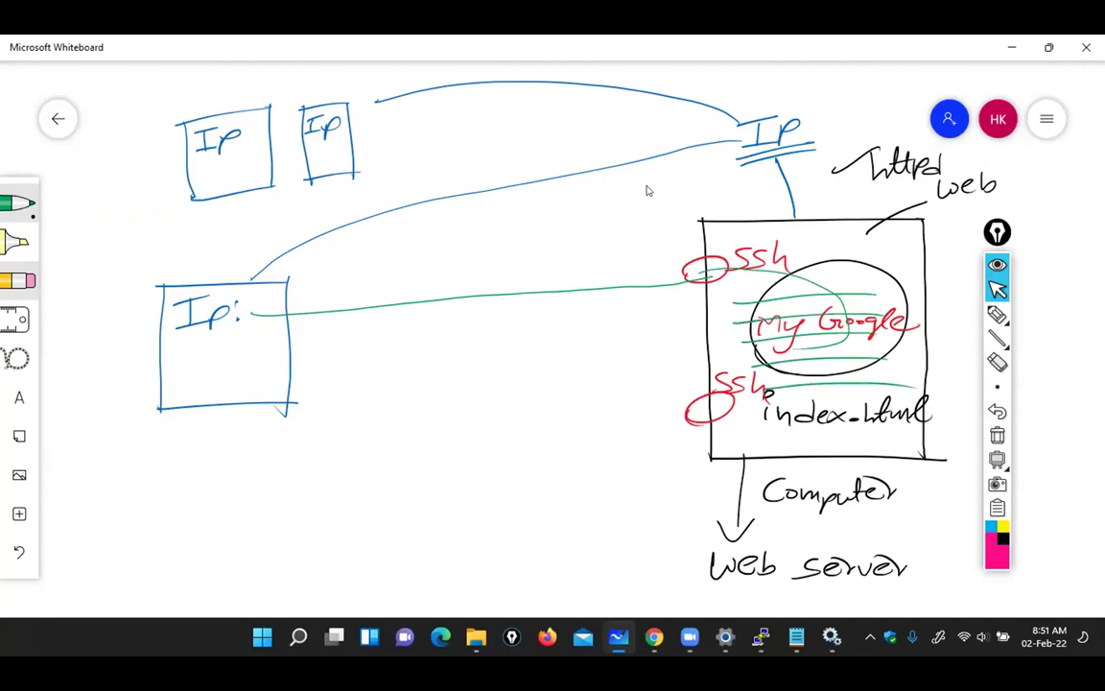
left_click_drag(795, 264, 861, 251)
Change the pen to magenta, draw a line from the large client box to the computer box's upper-left corner, and label it "req"
left_click(17, 203)
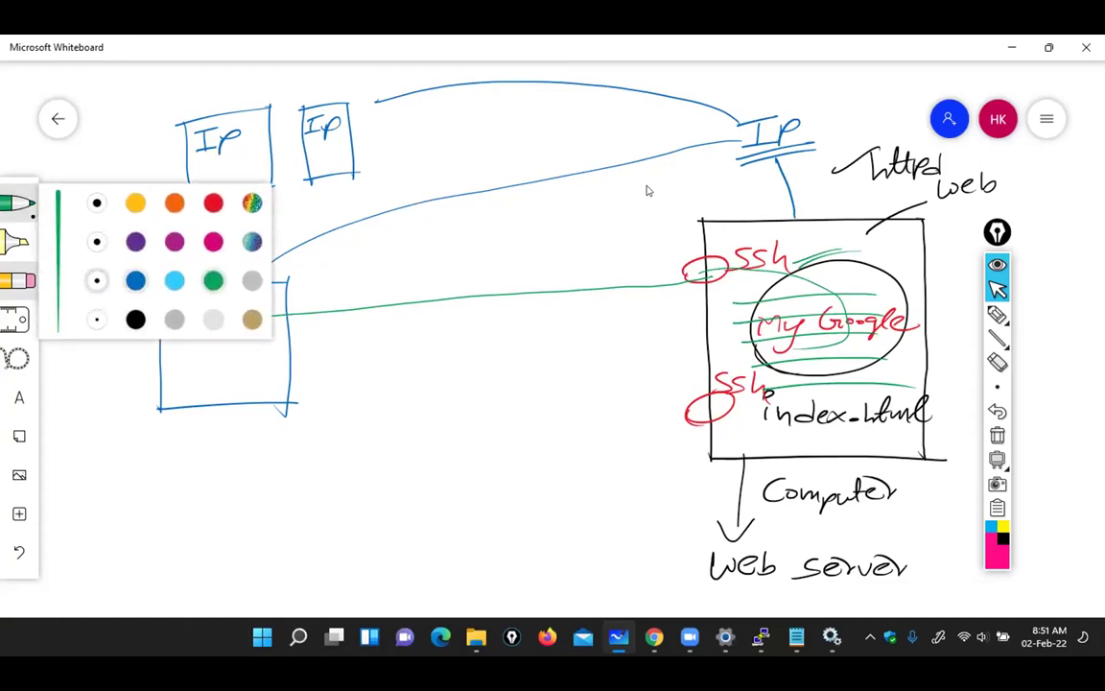
left_click(213, 202)
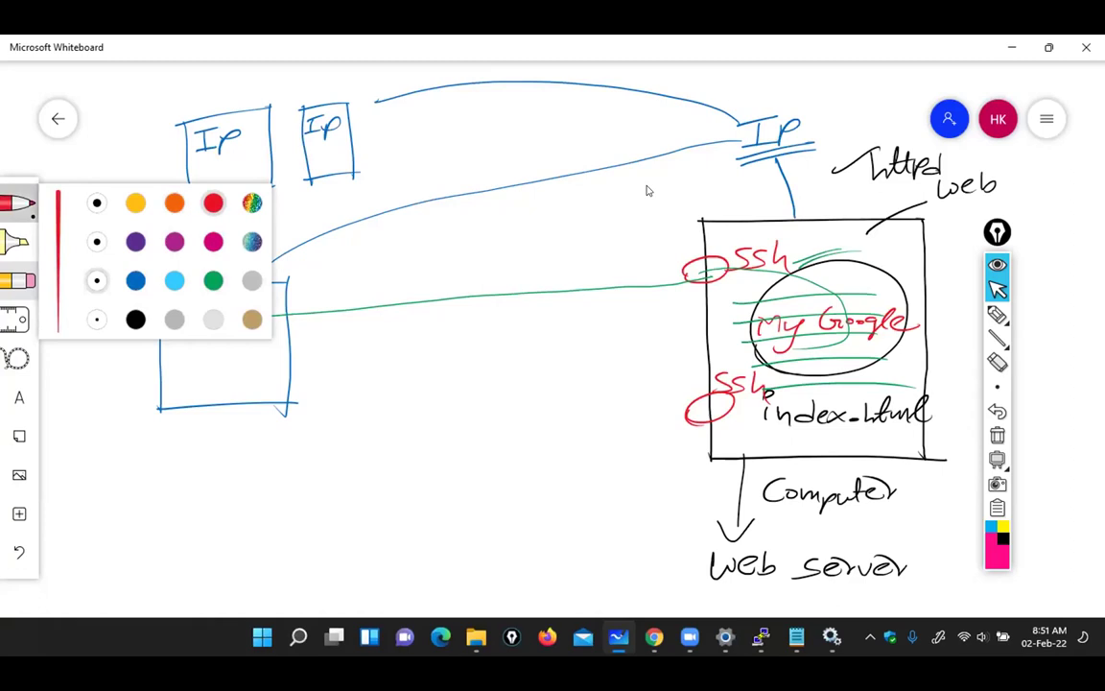
left_click(17, 202)
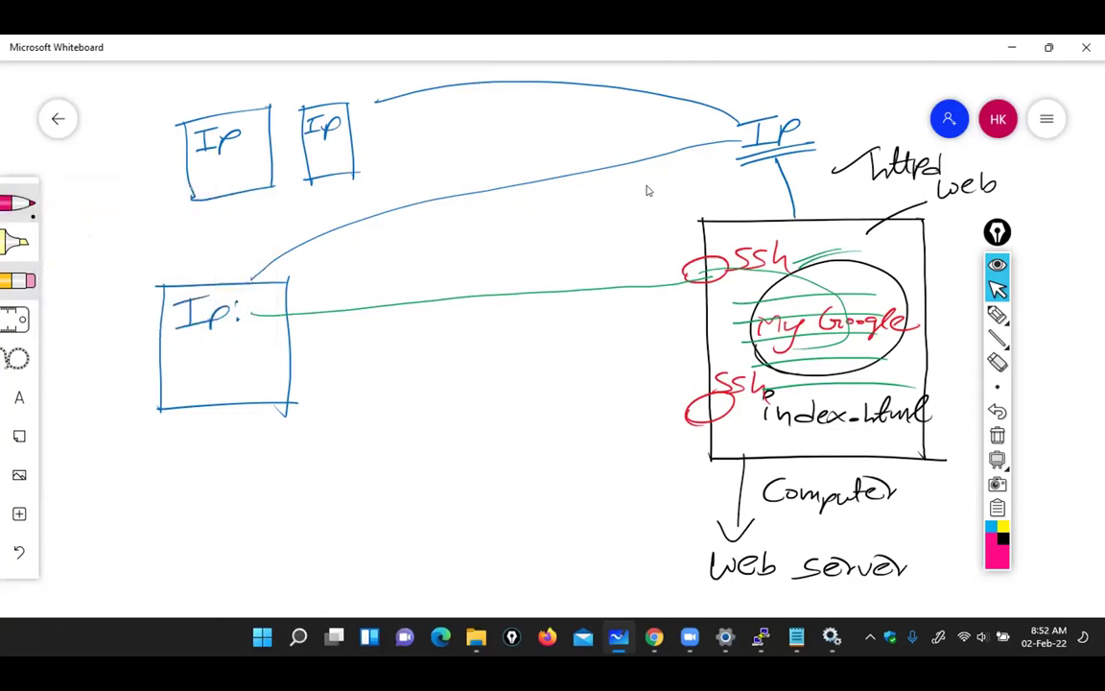
left_click_drag(268, 305, 705, 230)
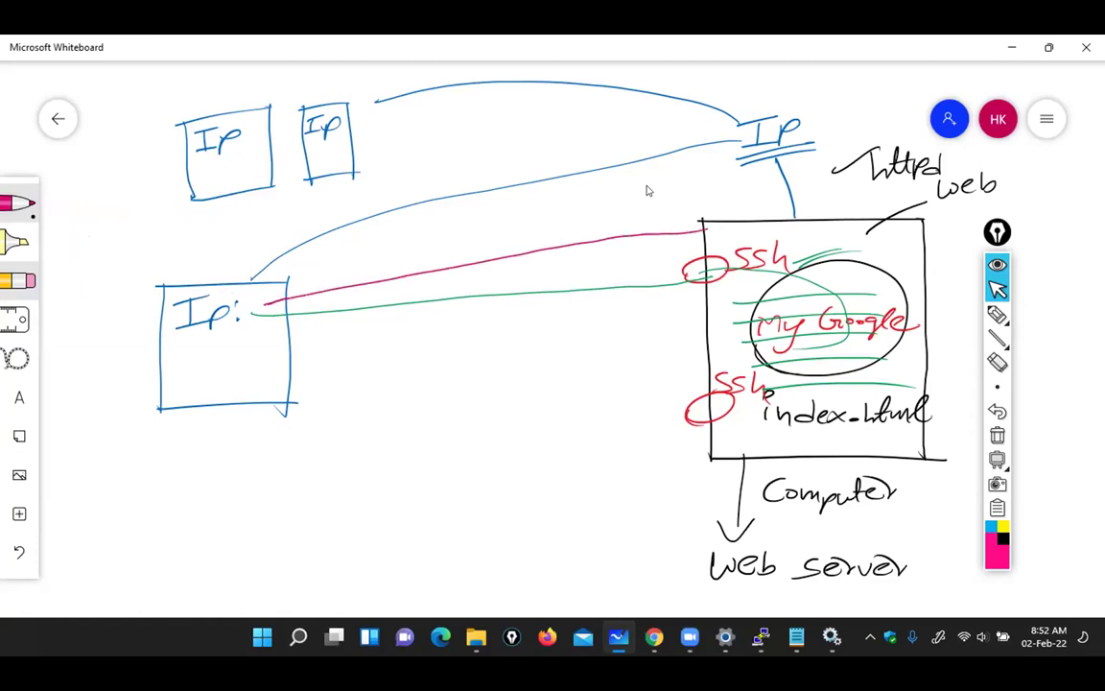
left_click_drag(477, 242, 558, 230)
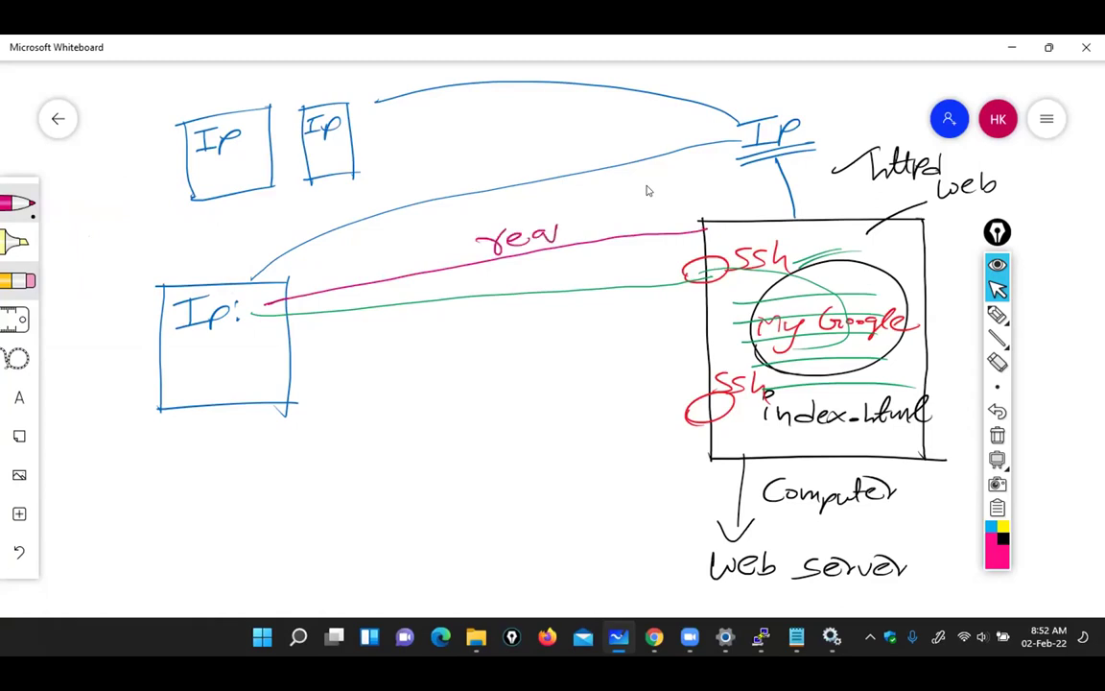
Draw magenta lines from both small client boxes to the computer box's upper-left corner, circle that corner, and add arrowheads toward it
left_click_drag(257, 141, 705, 228)
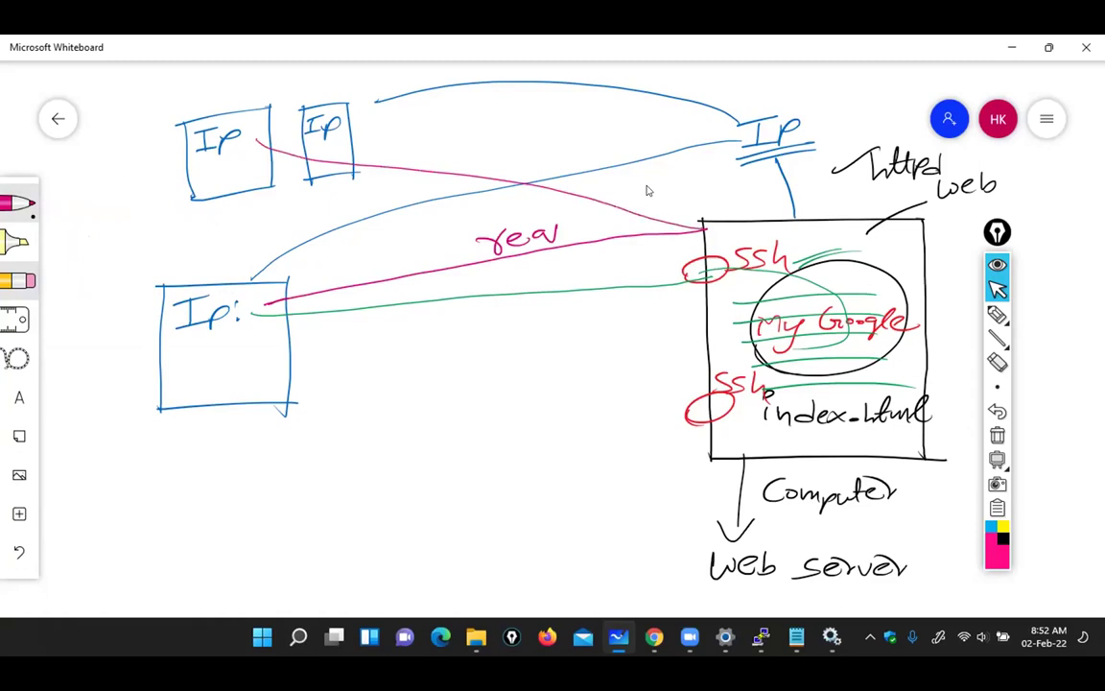
left_click_drag(338, 134, 705, 227)
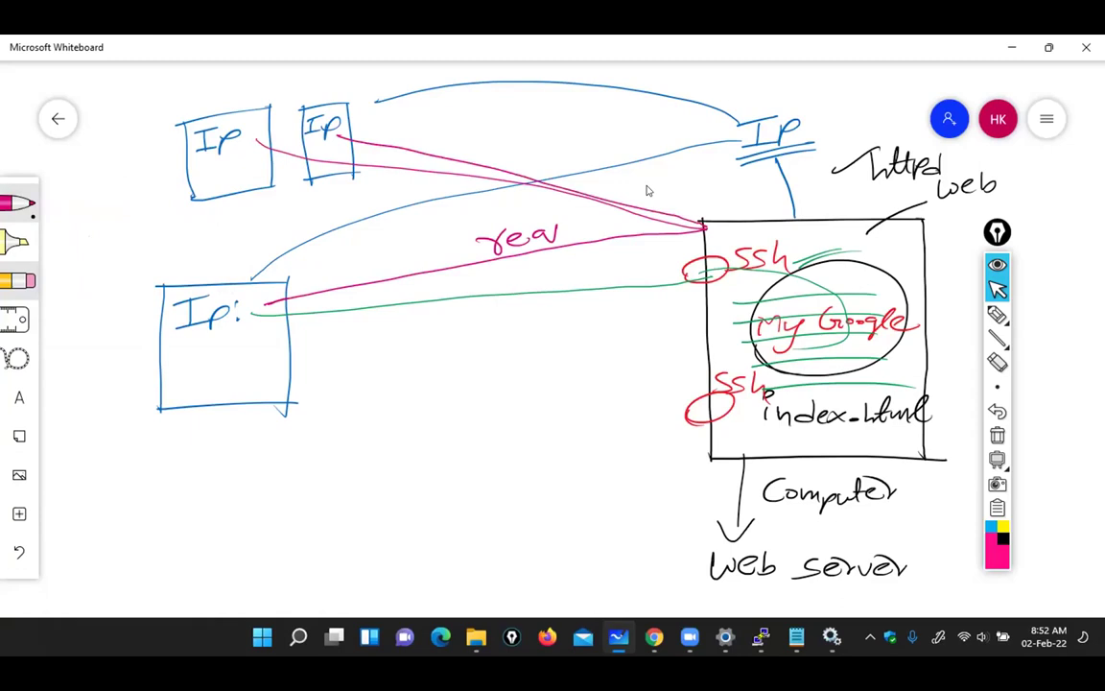
mouse_move(717, 197)
left_mouse_down()
mouse_move(672, 241)
mouse_move(731, 209)
left_mouse_up()
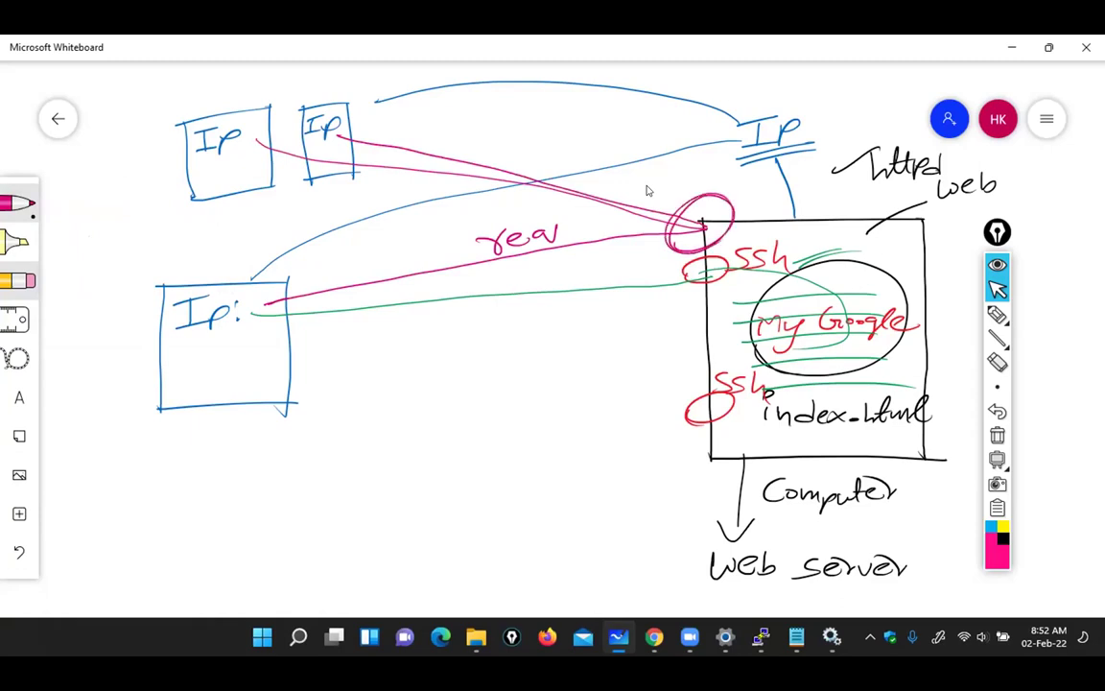
left_click_drag(446, 247, 436, 285)
left_click_drag(519, 161, 487, 203)
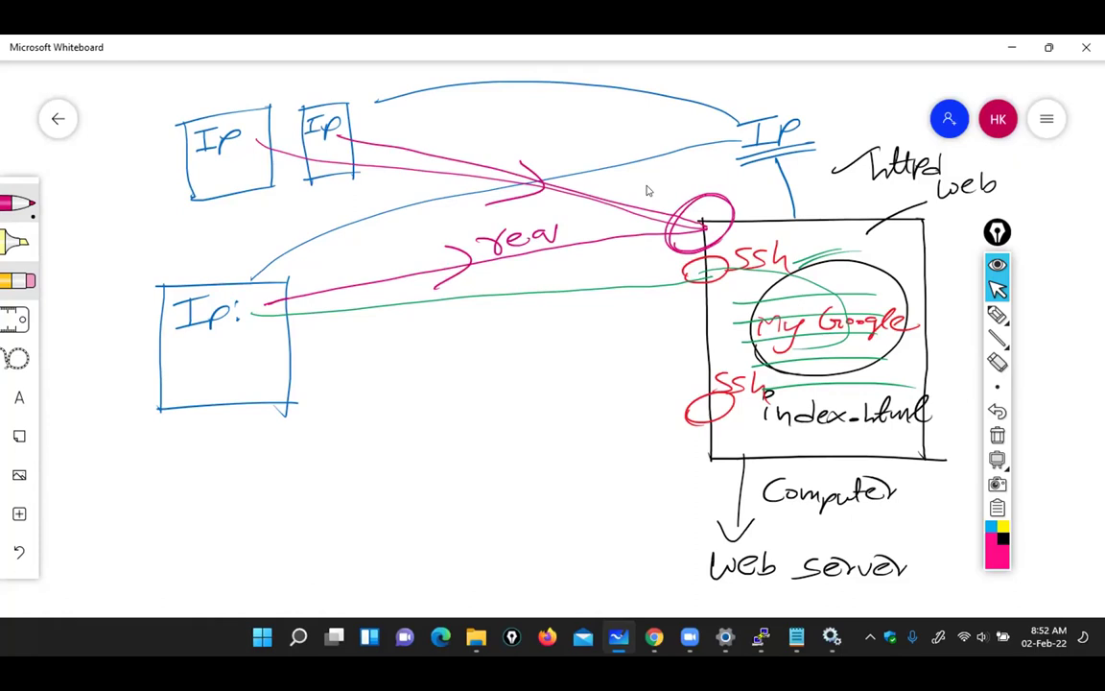
Write an underlined "http" linked to the circled corner, and trace the request path around "My Google", underlining "index.html"
left_click_drag(706, 192, 671, 206)
mouse_move(757, 169)
left_mouse_down()
mouse_move(769, 199)
mouse_move(829, 187)
left_mouse_up()
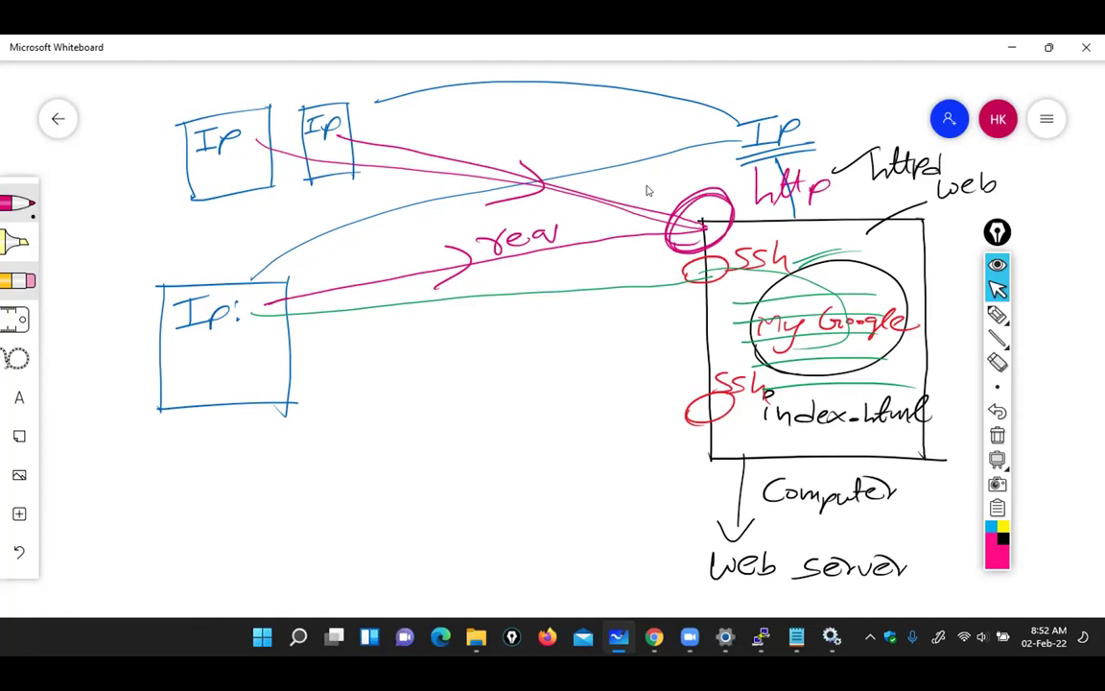
mouse_move(710, 231)
left_mouse_down()
mouse_move(897, 283)
mouse_move(902, 370)
mouse_move(825, 388)
left_mouse_up()
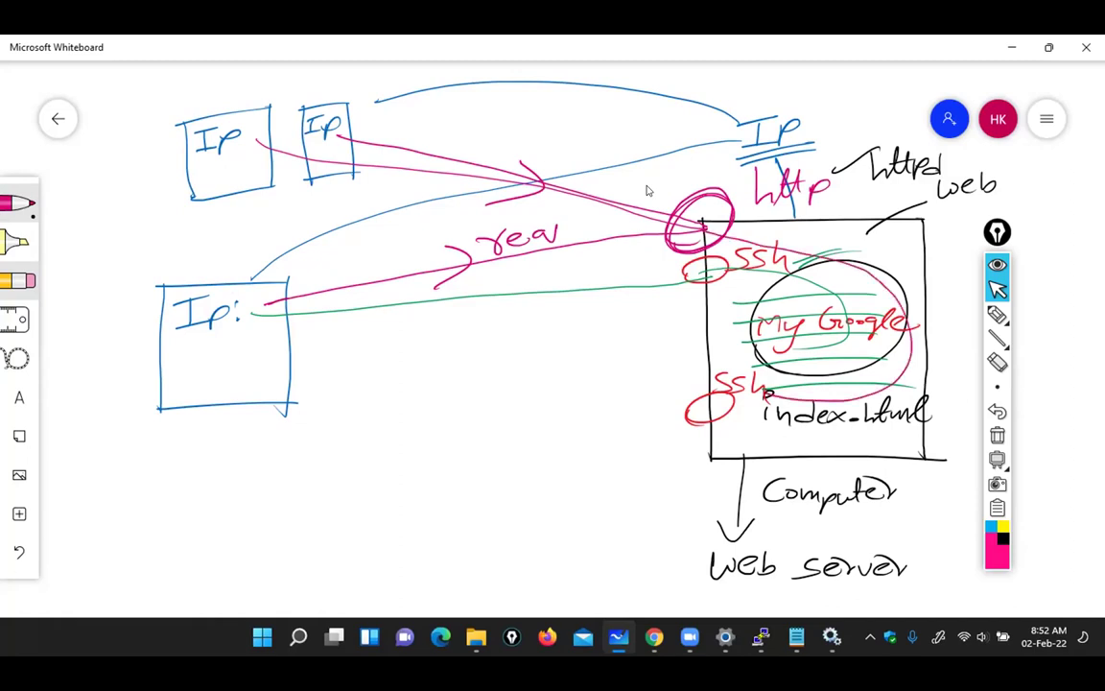
mouse_move(768, 273)
left_mouse_down()
mouse_move(758, 350)
mouse_move(864, 384)
mouse_move(897, 288)
mouse_move(787, 279)
left_mouse_up()
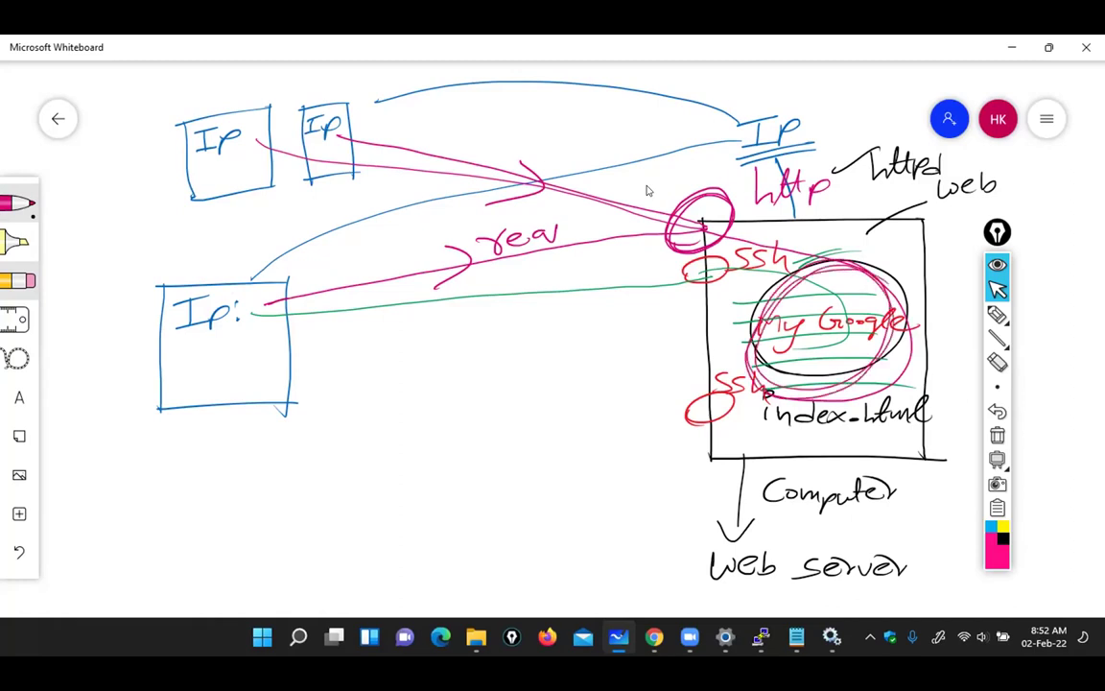
left_click_drag(767, 437, 925, 434)
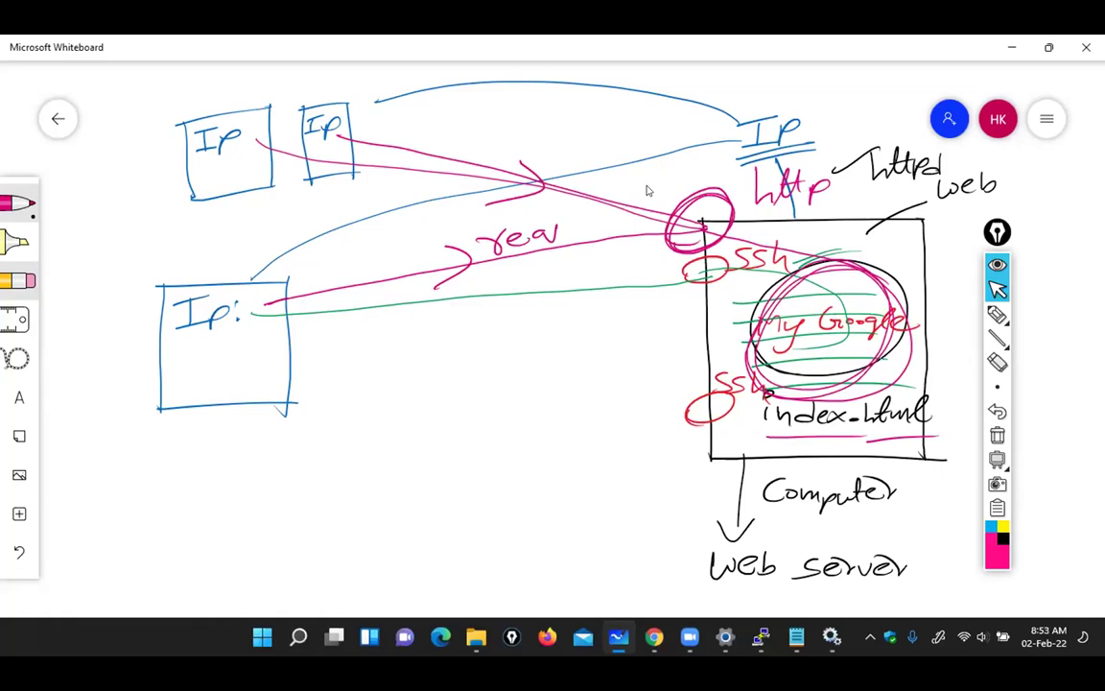
left_click_drag(758, 209, 821, 203)
left_click_drag(717, 190, 758, 175)
Circle the computer box's lower-left corner and draw a magenta arrow from it to the large client box, labelled "res"
mouse_move(733, 439)
left_mouse_down()
mouse_move(684, 463)
mouse_move(747, 443)
left_mouse_up()
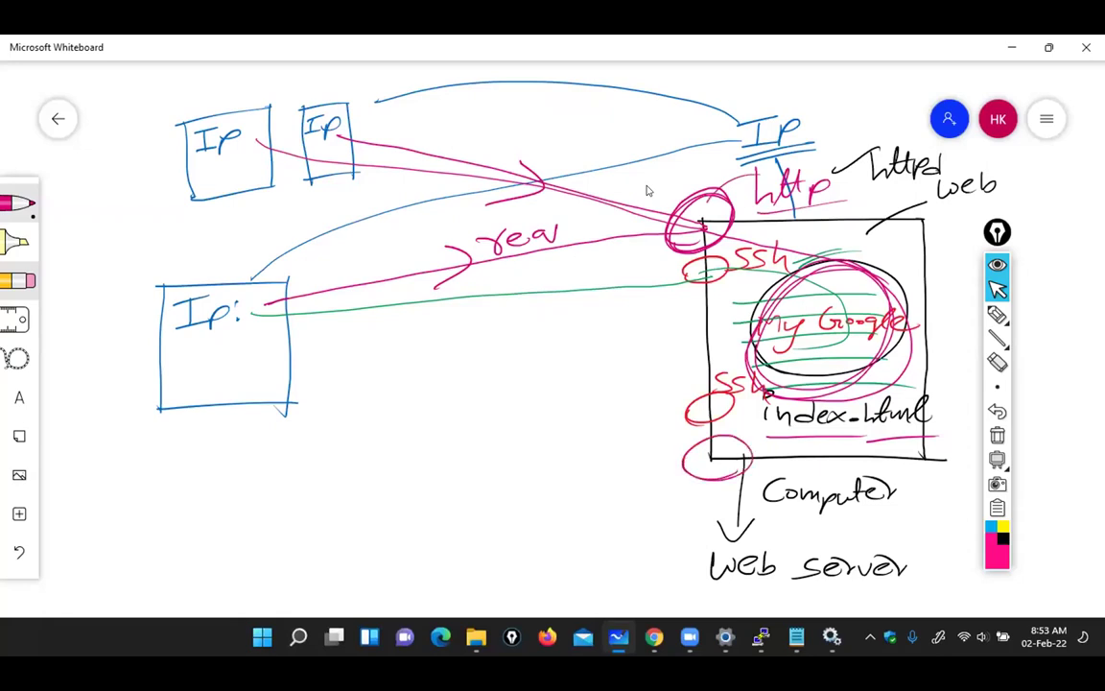
left_click_drag(746, 444, 277, 355)
mouse_move(476, 351)
left_mouse_down()
mouse_move(443, 368)
mouse_move(472, 403)
mouse_move(523, 355)
mouse_move(568, 360)
left_mouse_up()
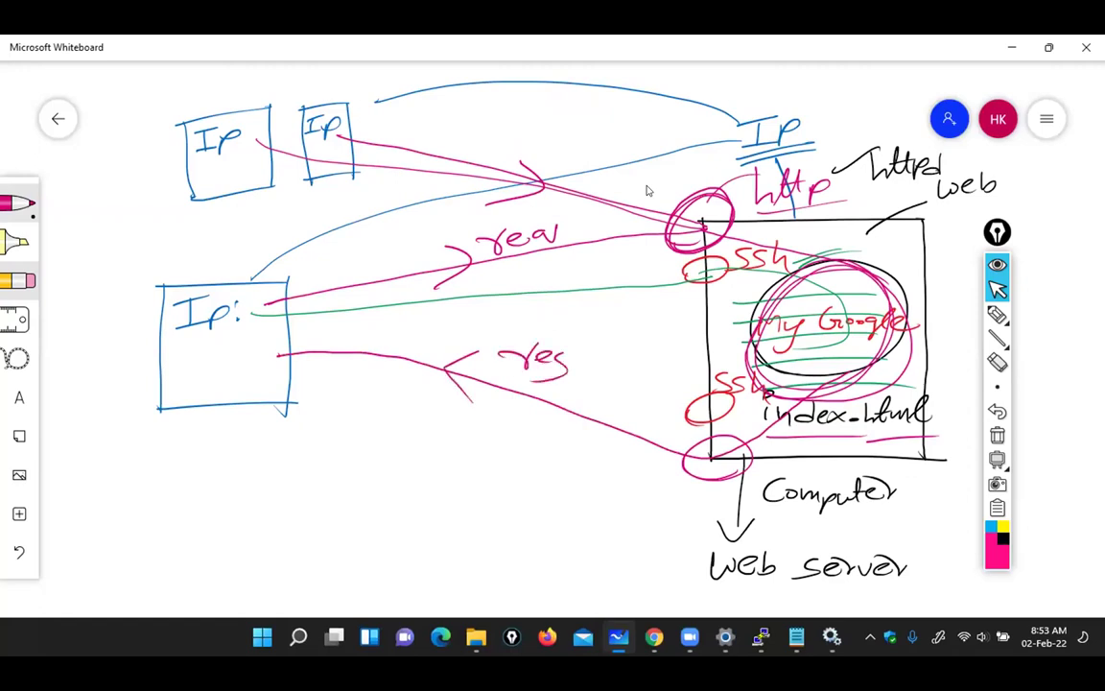
Draw a response line from the lower-left corner to the upper-left client box, and circle inside both that box and the large client box
mouse_move(258, 315)
left_mouse_down()
mouse_move(169, 357)
mouse_move(221, 317)
left_mouse_up()
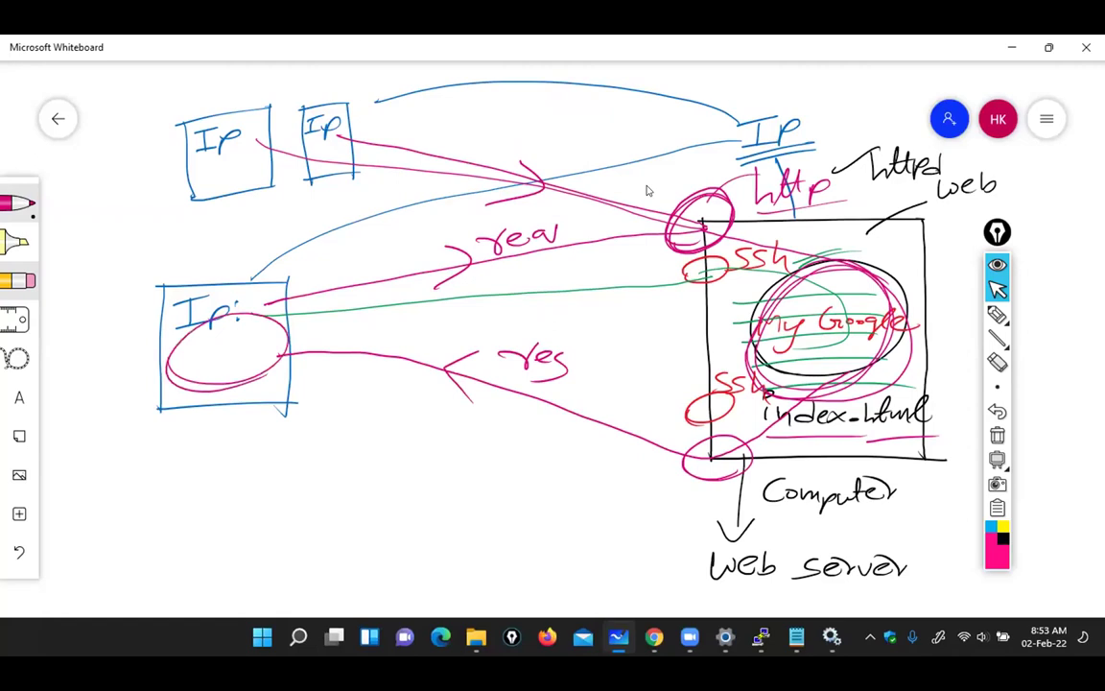
mouse_move(708, 447)
left_mouse_down()
mouse_move(345, 191)
mouse_move(191, 162)
left_mouse_up()
left_click_drag(276, 142, 240, 123)
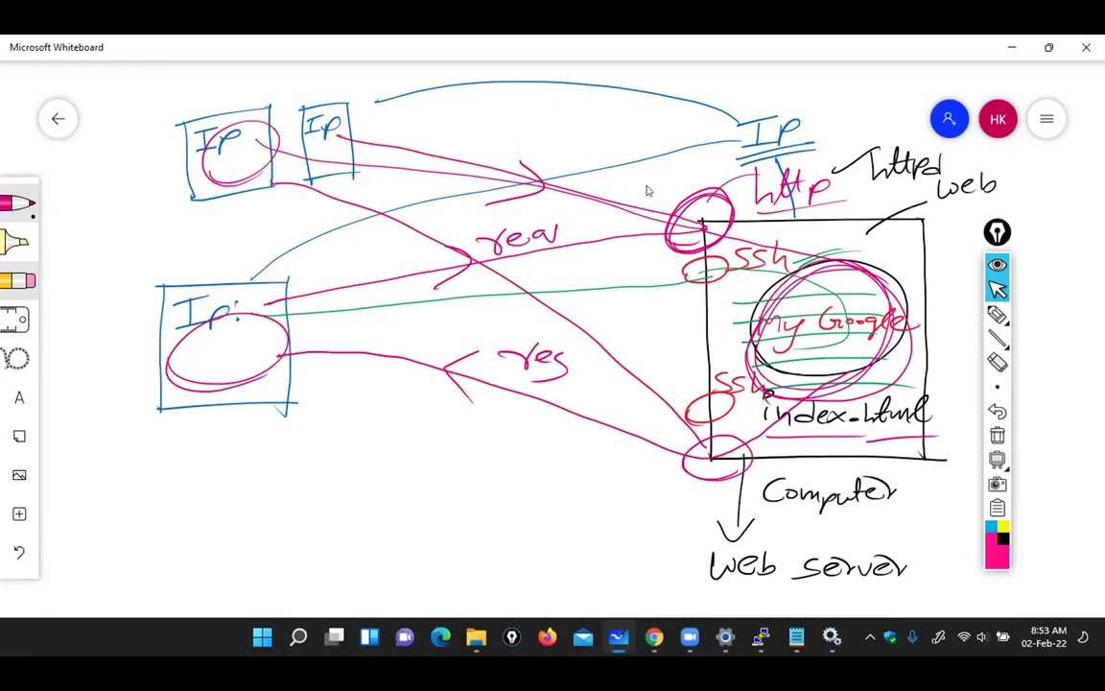
Collapse the annotation toolbar, switch to Chrome, and select the Webserver instance in the EC2 instances list
left_click(996, 265)
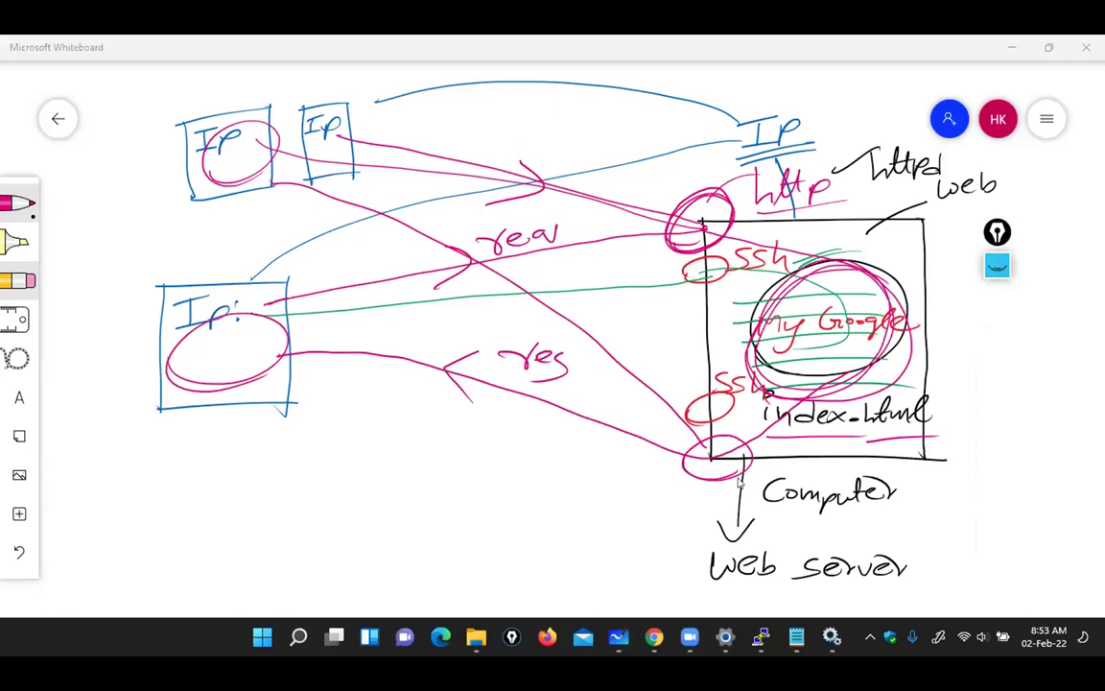
left_click(654, 637)
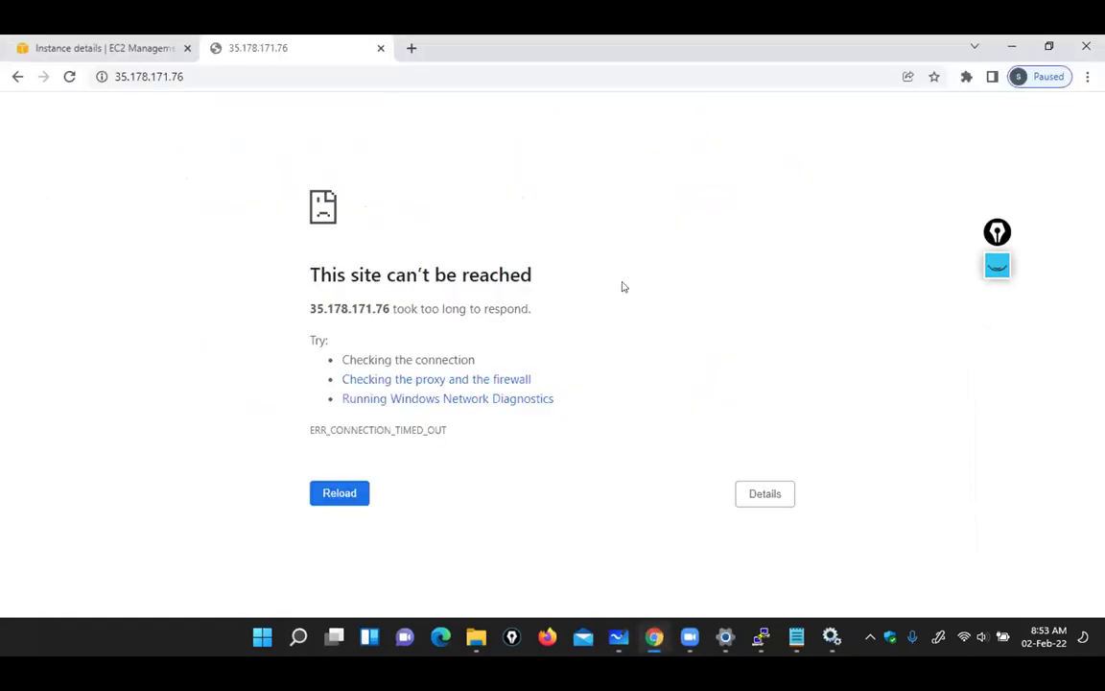
left_click(95, 47)
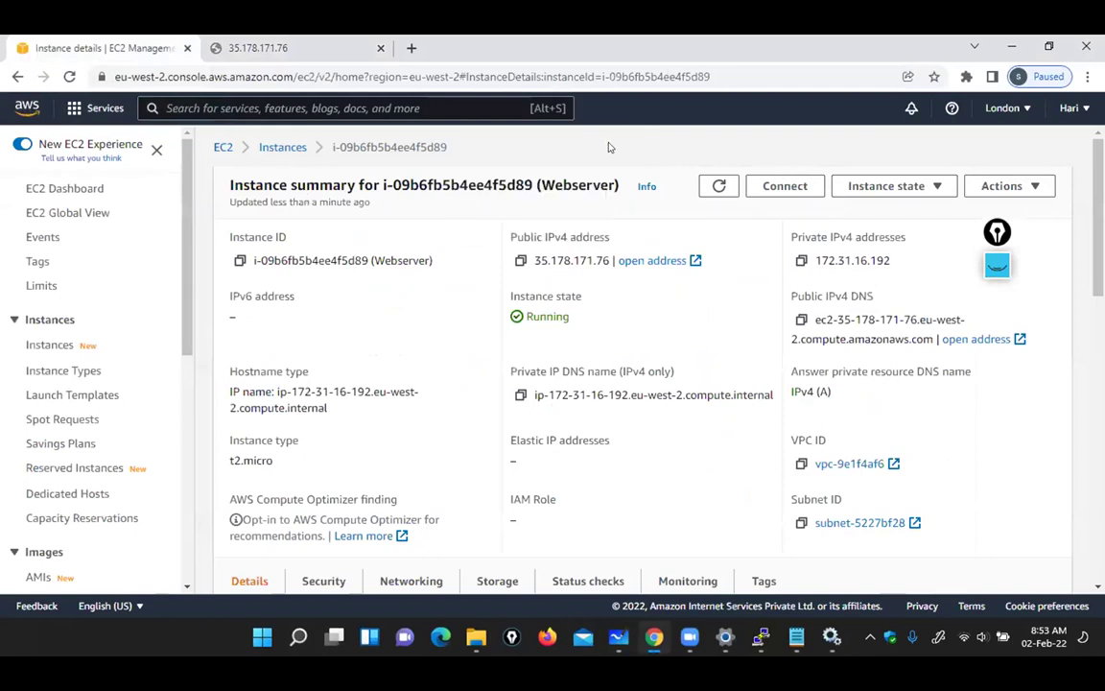
left_click(282, 147)
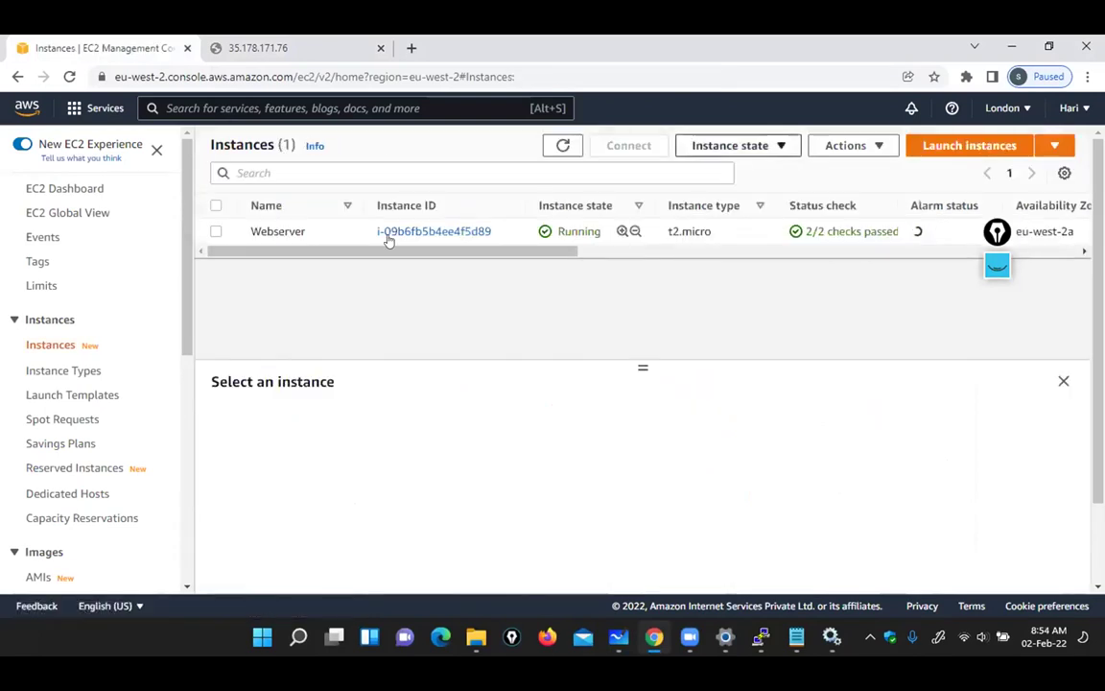
left_click(216, 232)
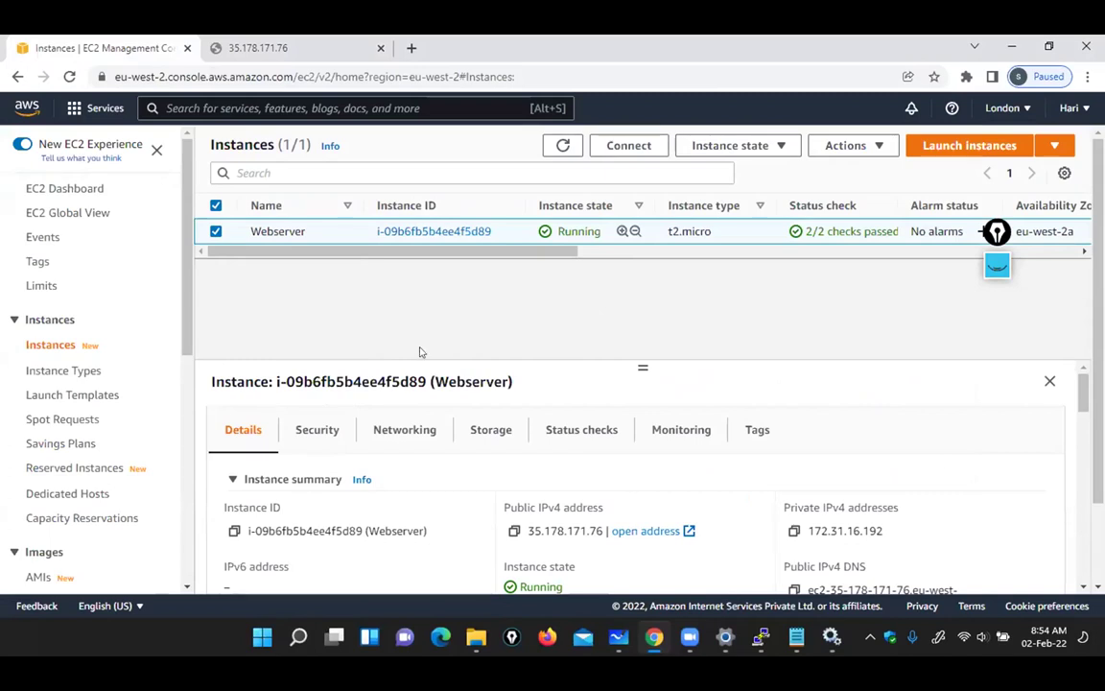
Open the Webserver instance's details and show its security details with the inbound rules
left_click(317, 432)
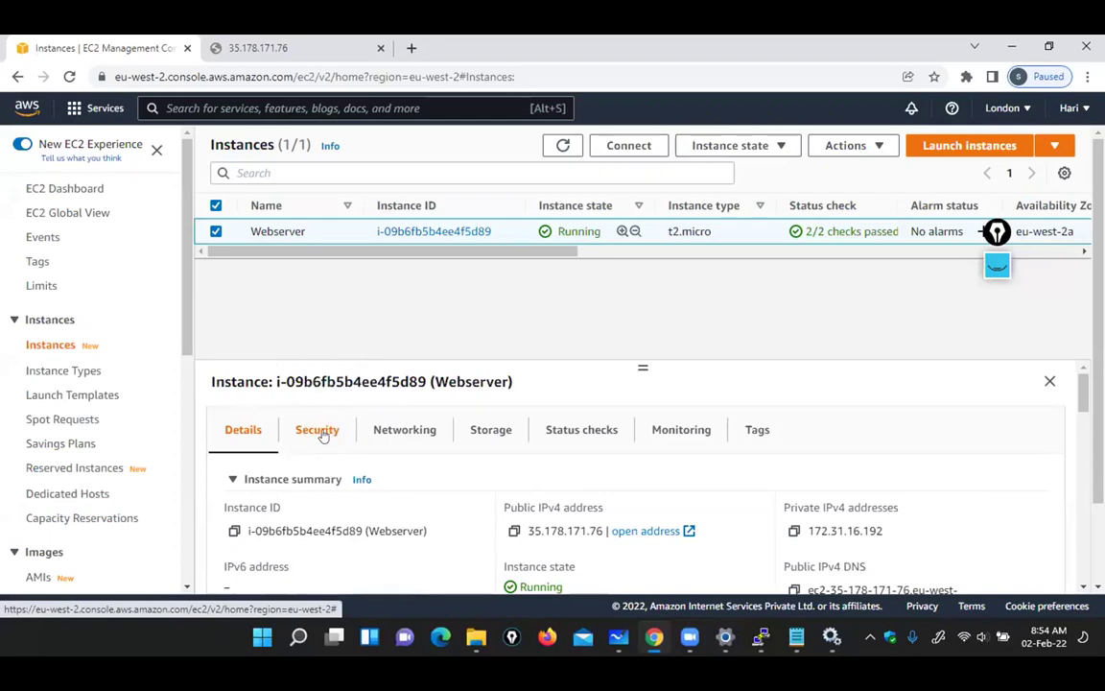
left_click(432, 233)
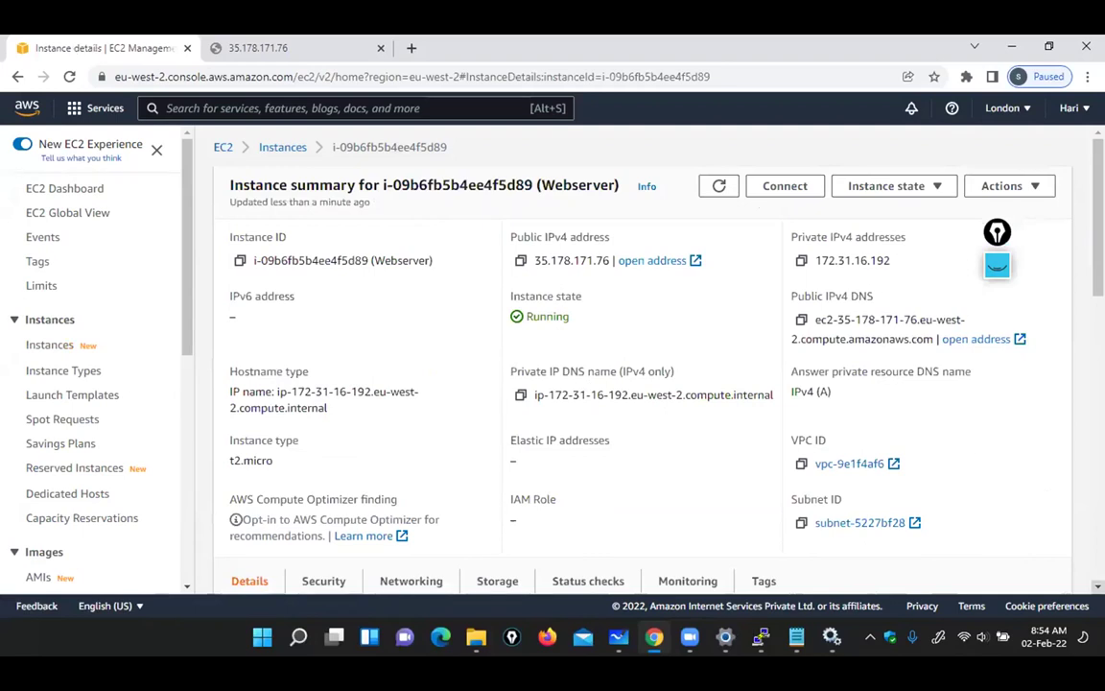
scroll(593, 364, "down", 2)
scroll(359, 307, "down", 2)
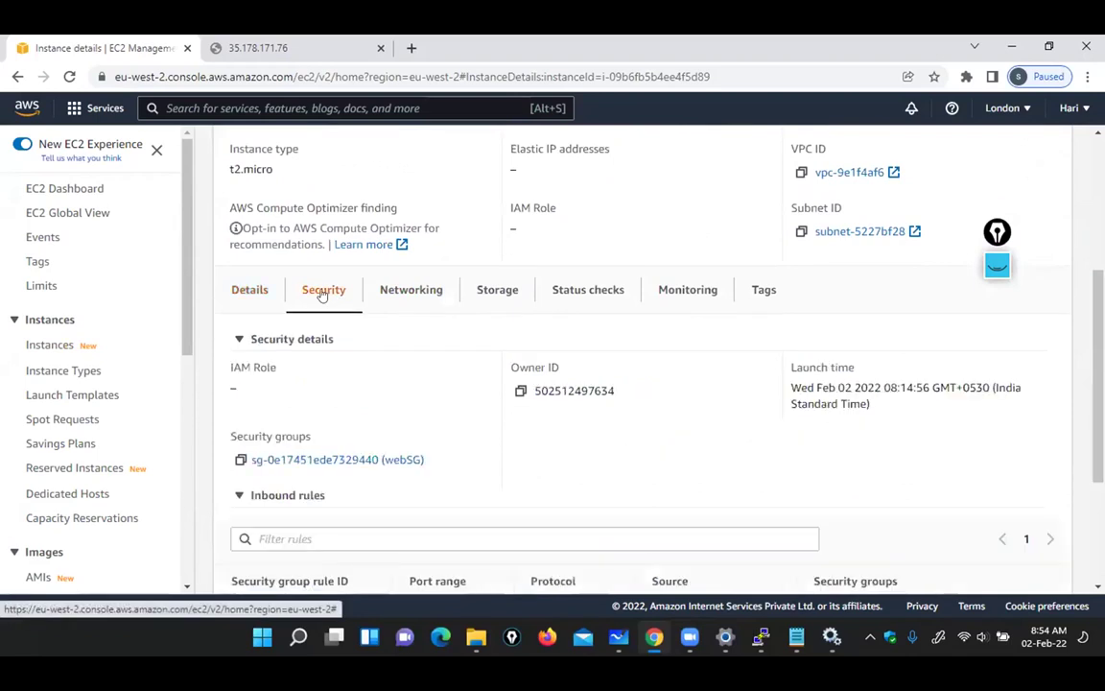
scroll(537, 478, "down", 1)
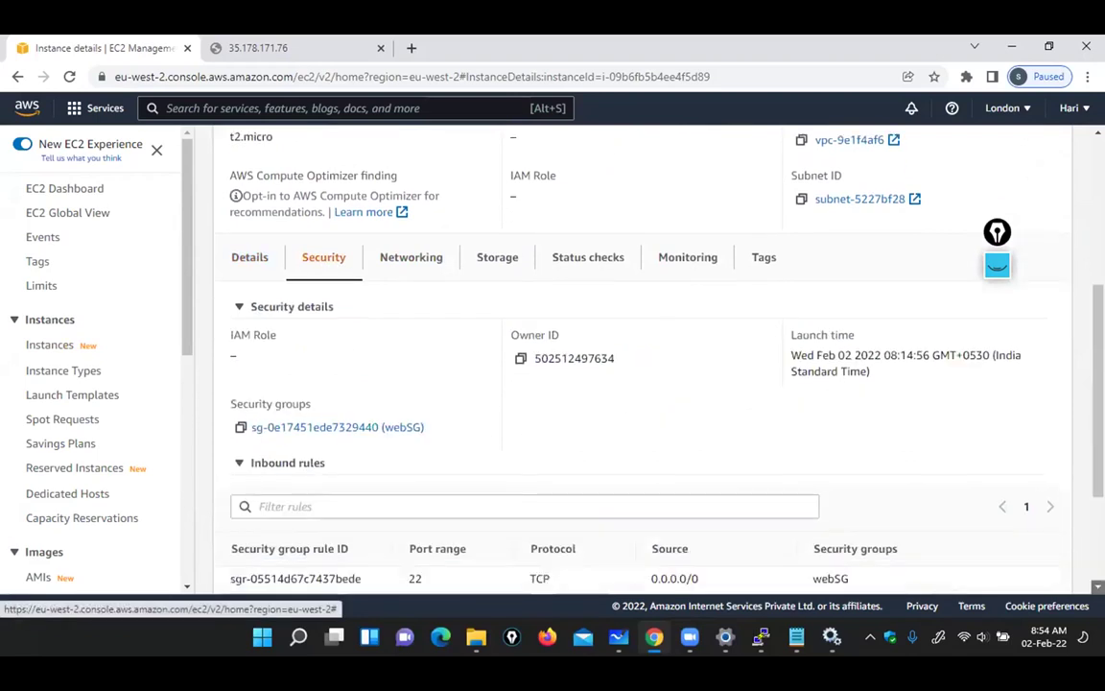
scroll(595, 360, "down", 2)
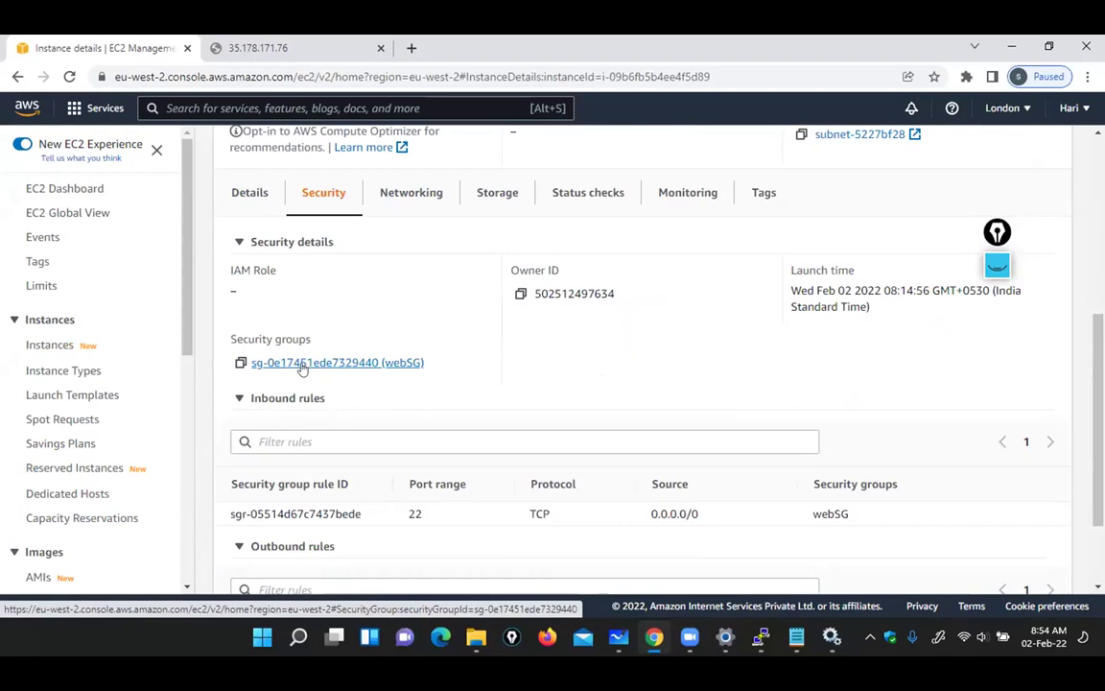
Open the instance's webSG security group and display its inbound rules
left_click(402, 364)
left_click(400, 365)
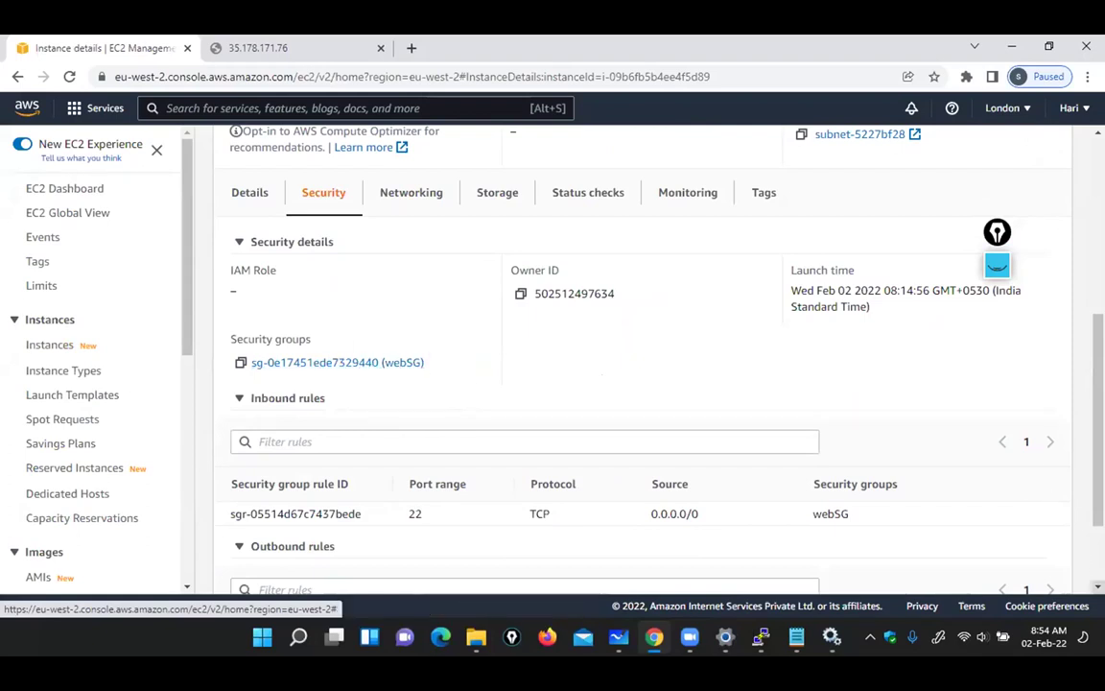
scroll(595, 383, "down", 1)
left_click(291, 303)
left_click(302, 304)
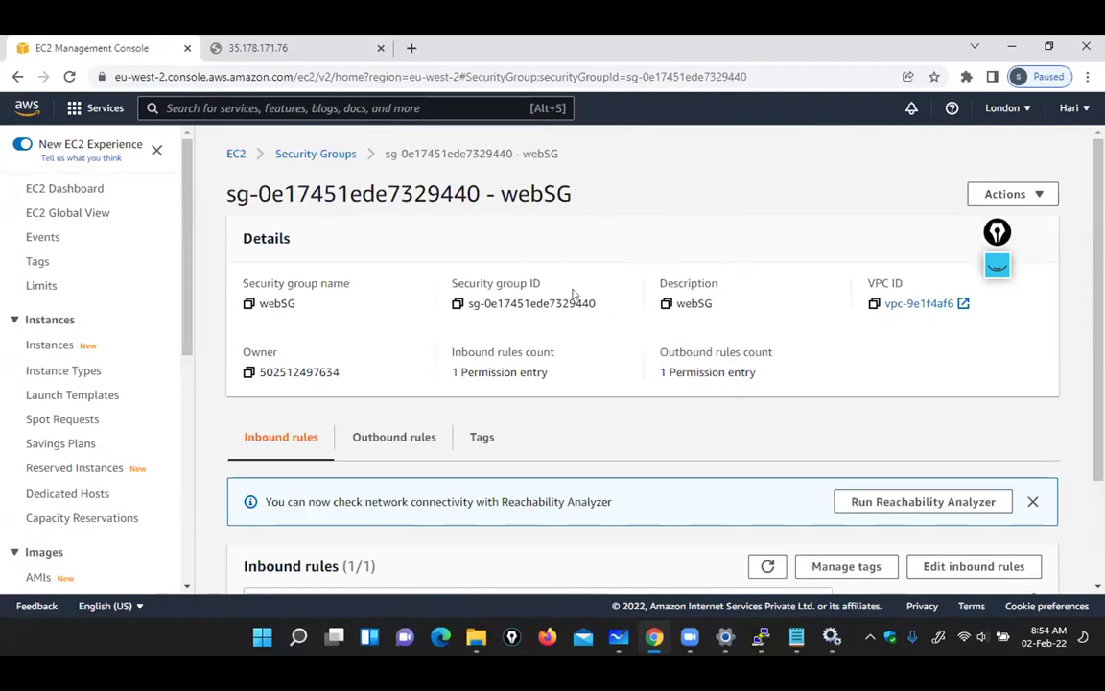
left_click(246, 265)
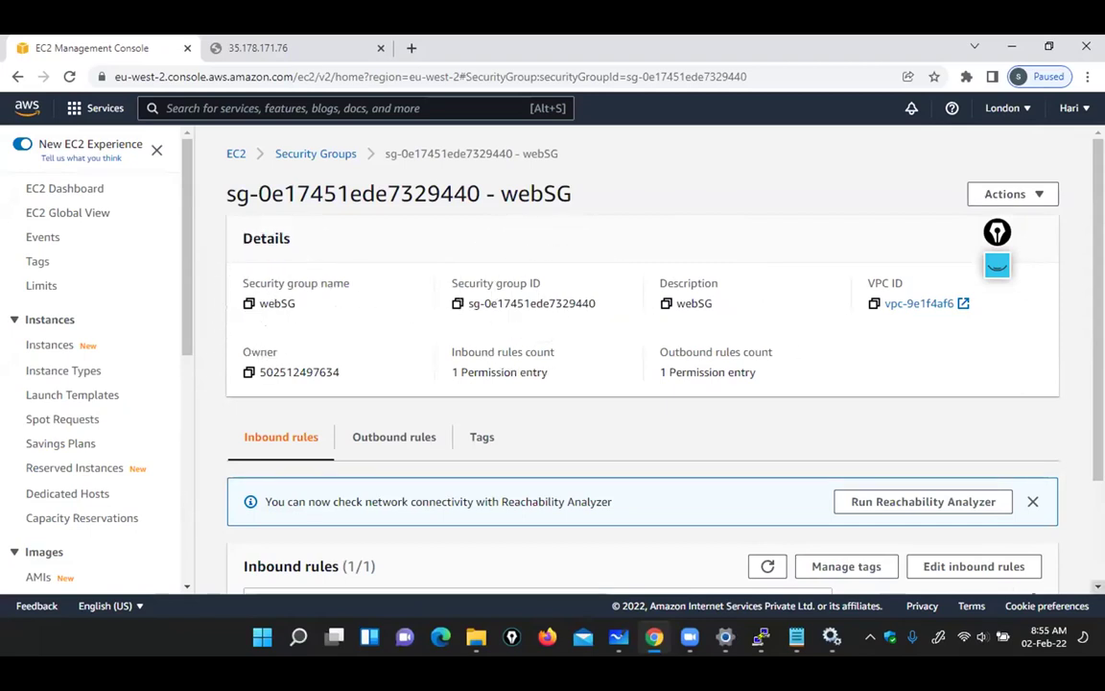
scroll(571, 355, "down", 3)
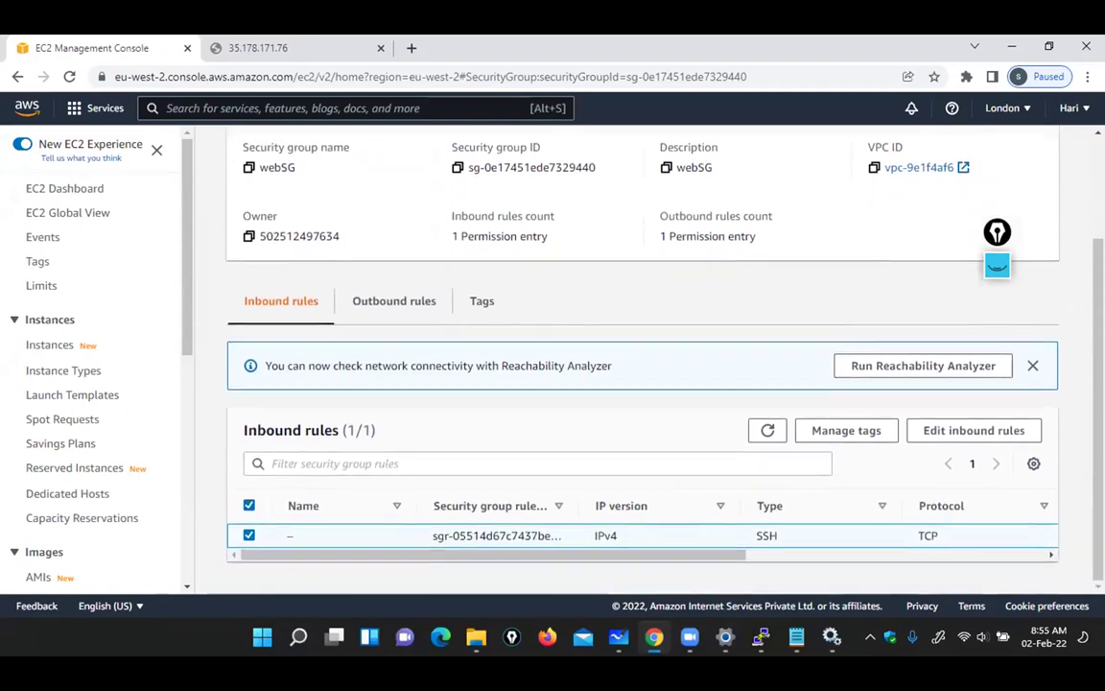
left_click(230, 286)
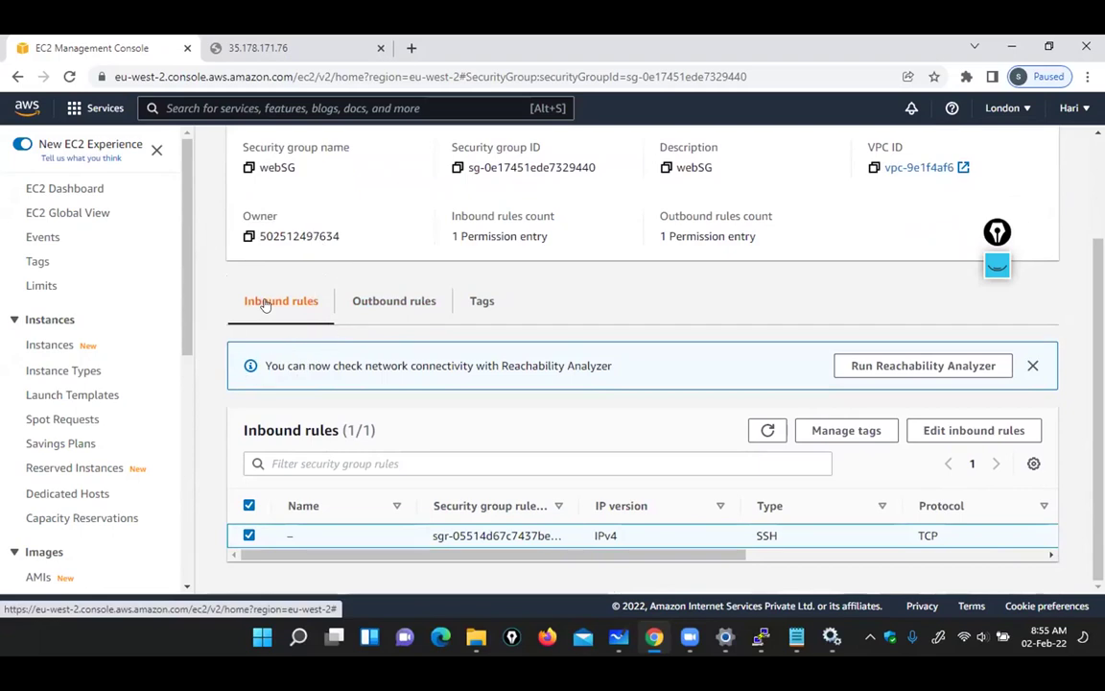
Examine the existing inbound rule of webSG, including its IP version, type, protocol, port range and source
left_click(385, 313)
left_click(275, 314)
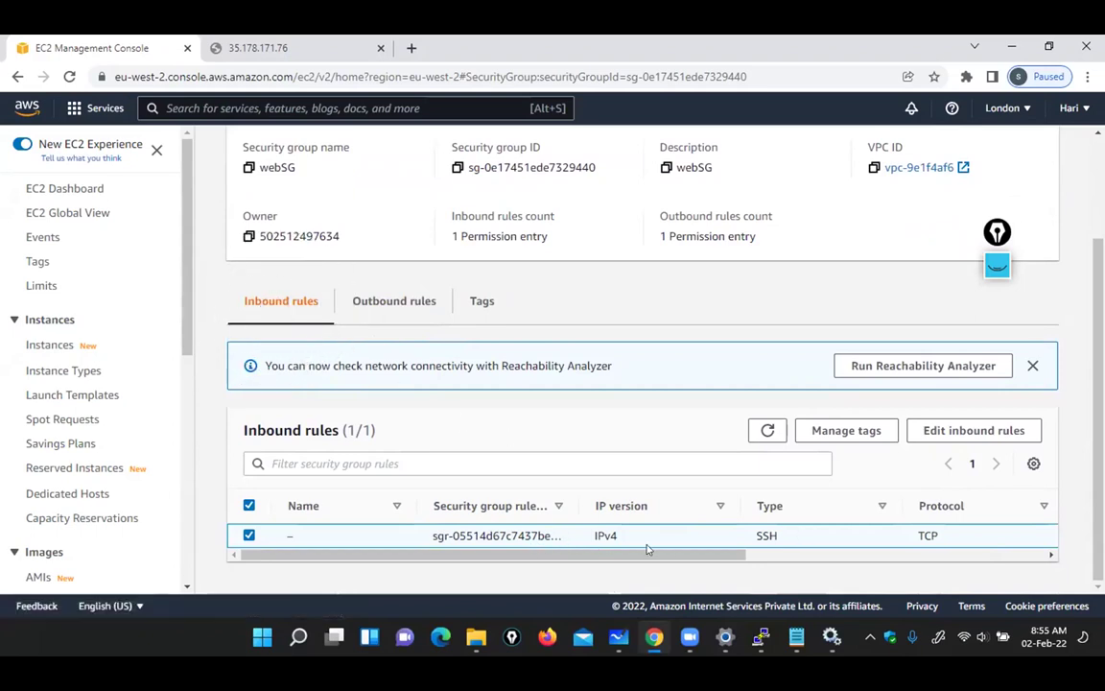
left_click(766, 536)
scroll(1051, 557, "right", 5)
left_click(456, 541)
left_click(458, 545)
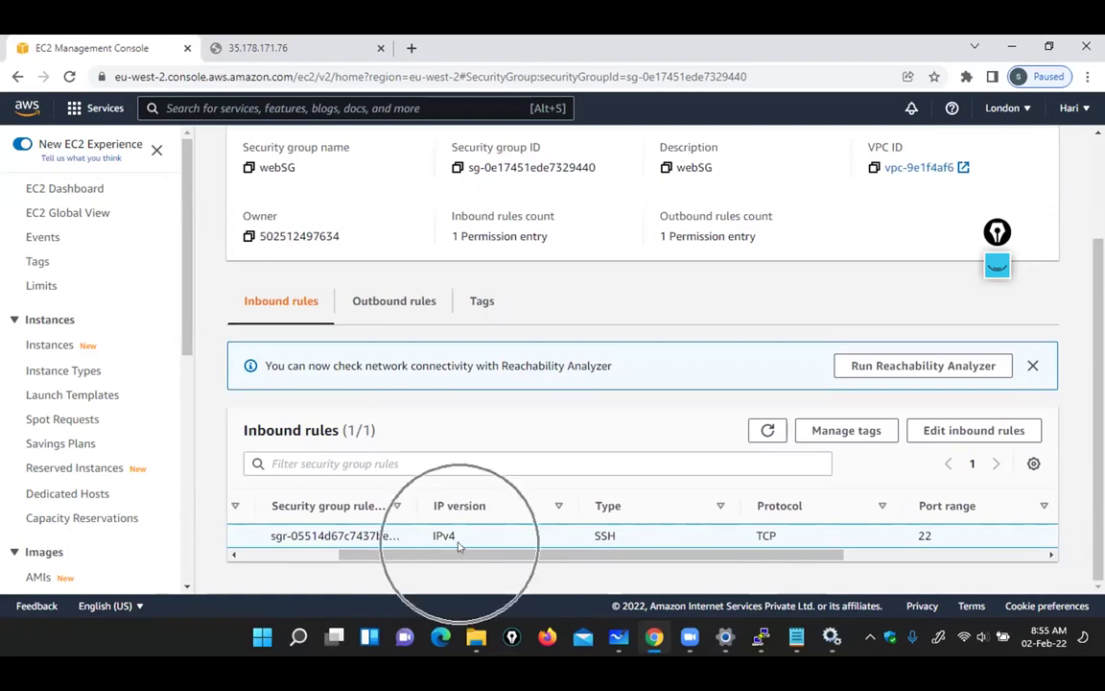
left_click(604, 544)
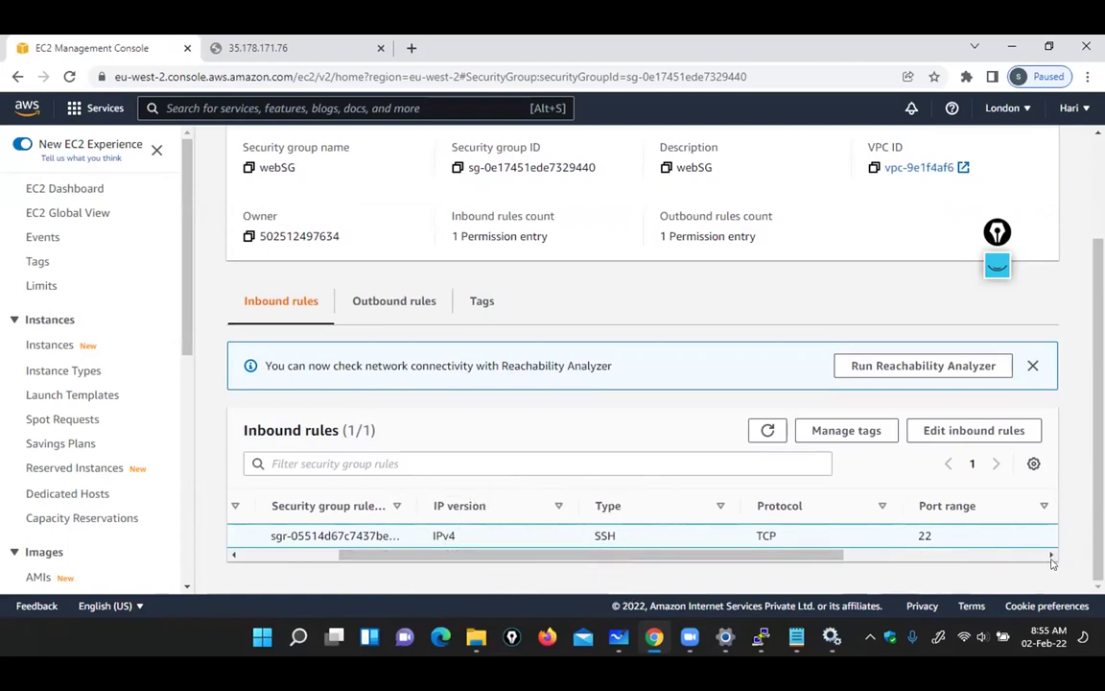
scroll(1052, 559, "right", 5)
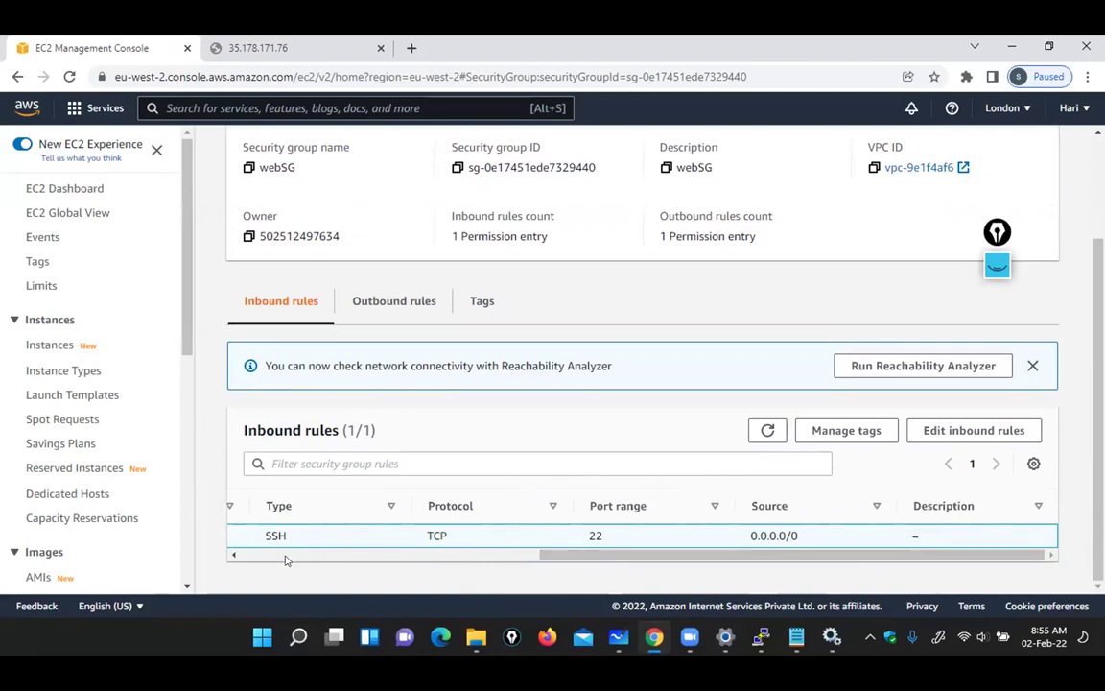
left_click_drag(234, 557, 234, 559)
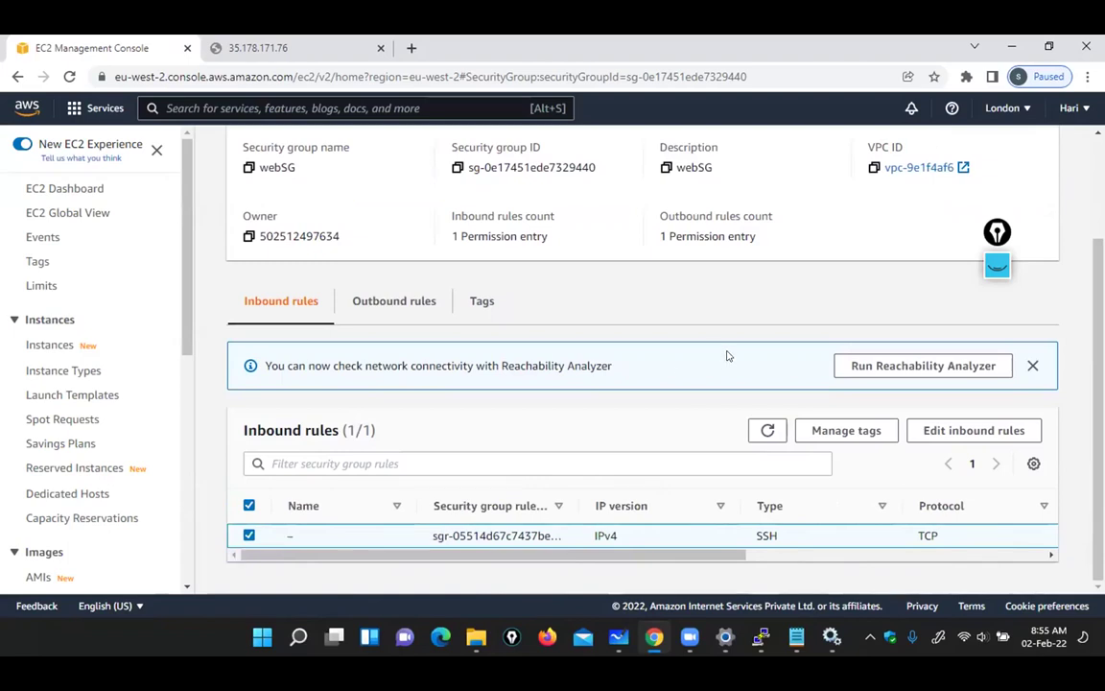
Open webSG's inbound rules for editing and review the SSH rule's type and port range
left_click(971, 433)
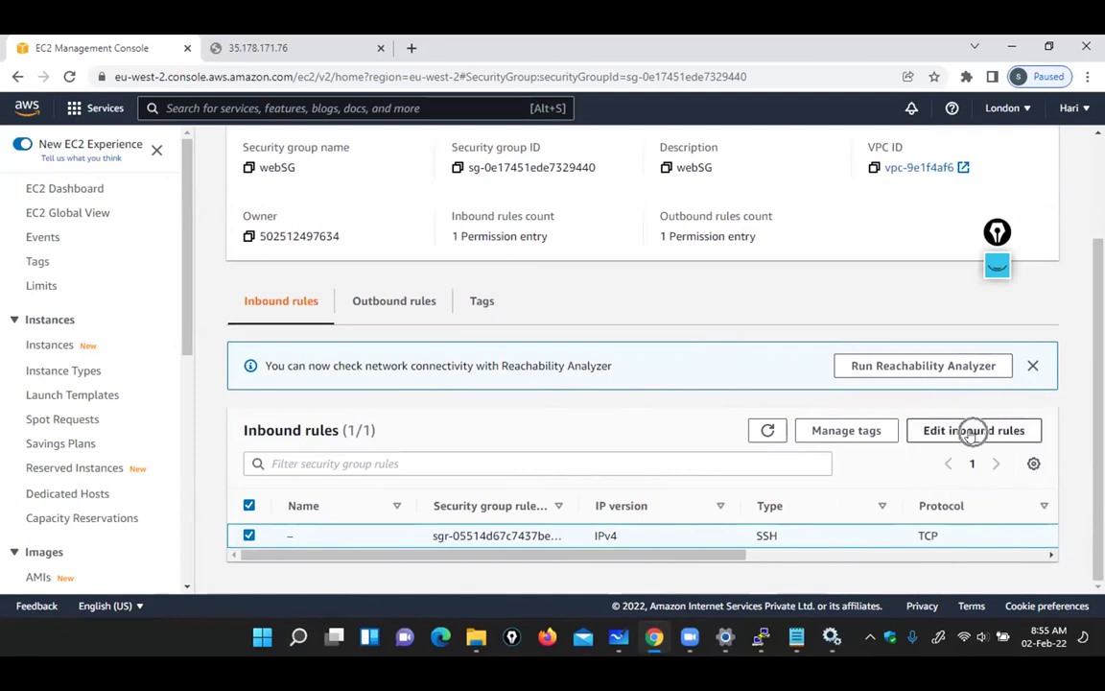
left_click(972, 433)
left_click(972, 434)
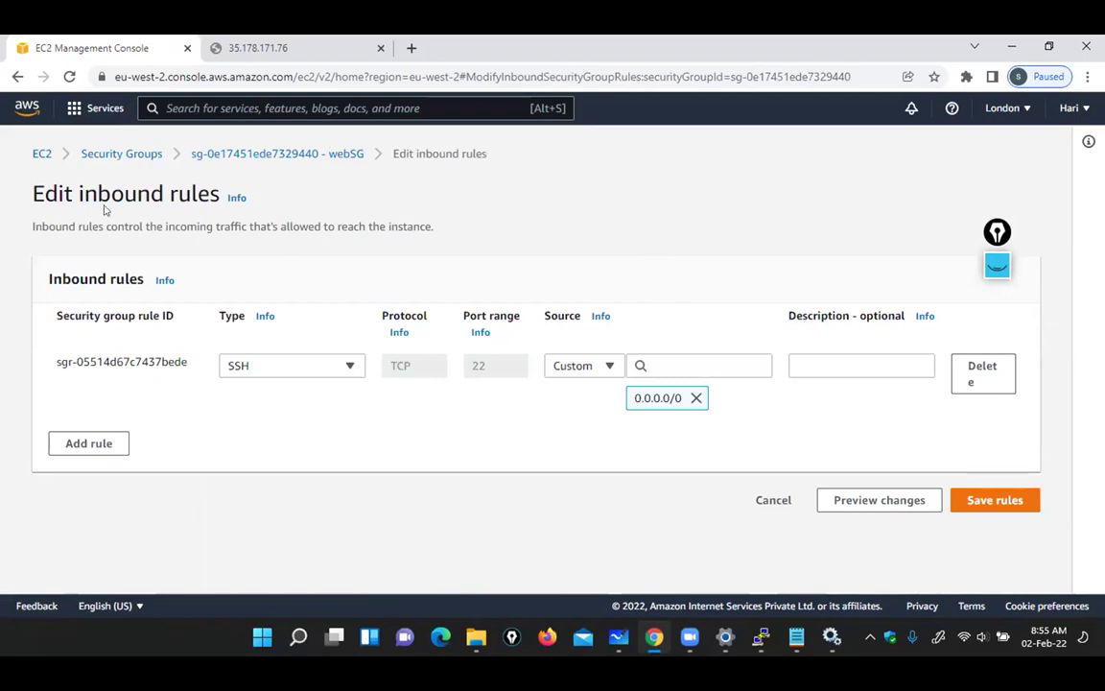
left_click(120, 183)
left_click(233, 331)
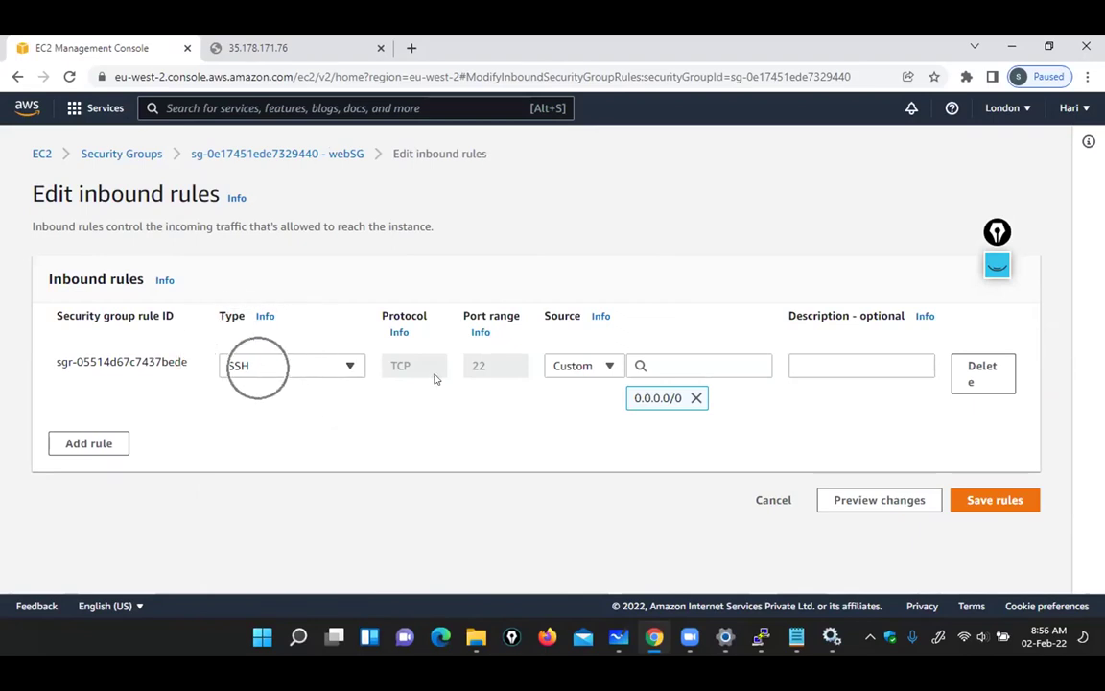
left_click(486, 370)
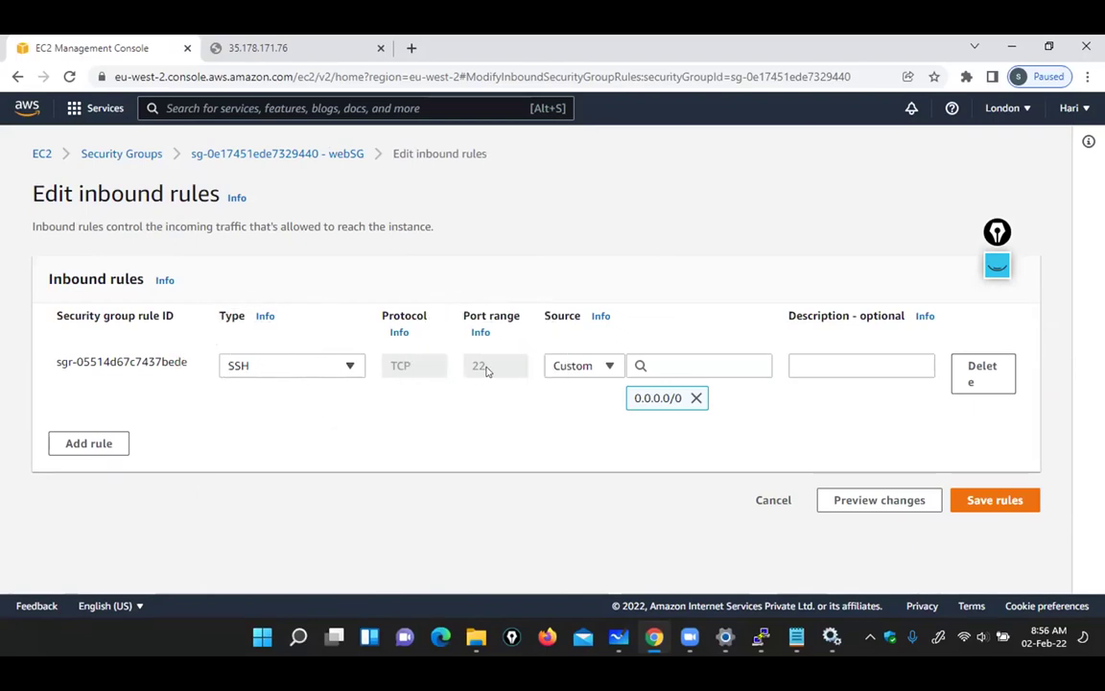
Add a second inbound rule and set its type to HTTP
left_click(87, 447)
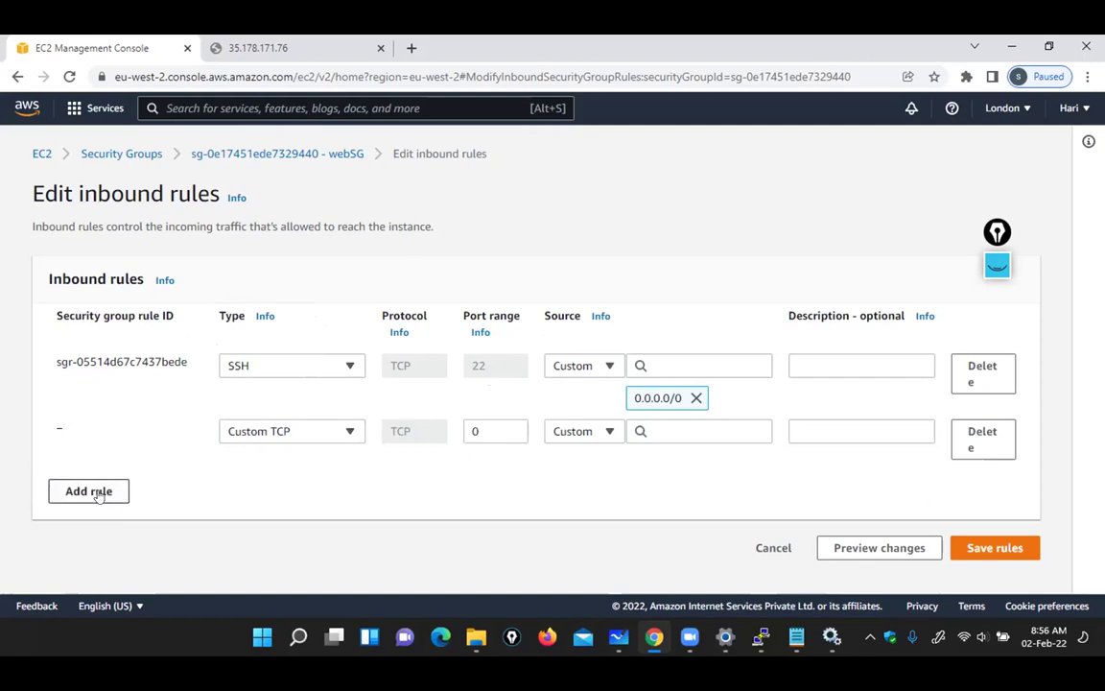
left_click(347, 432)
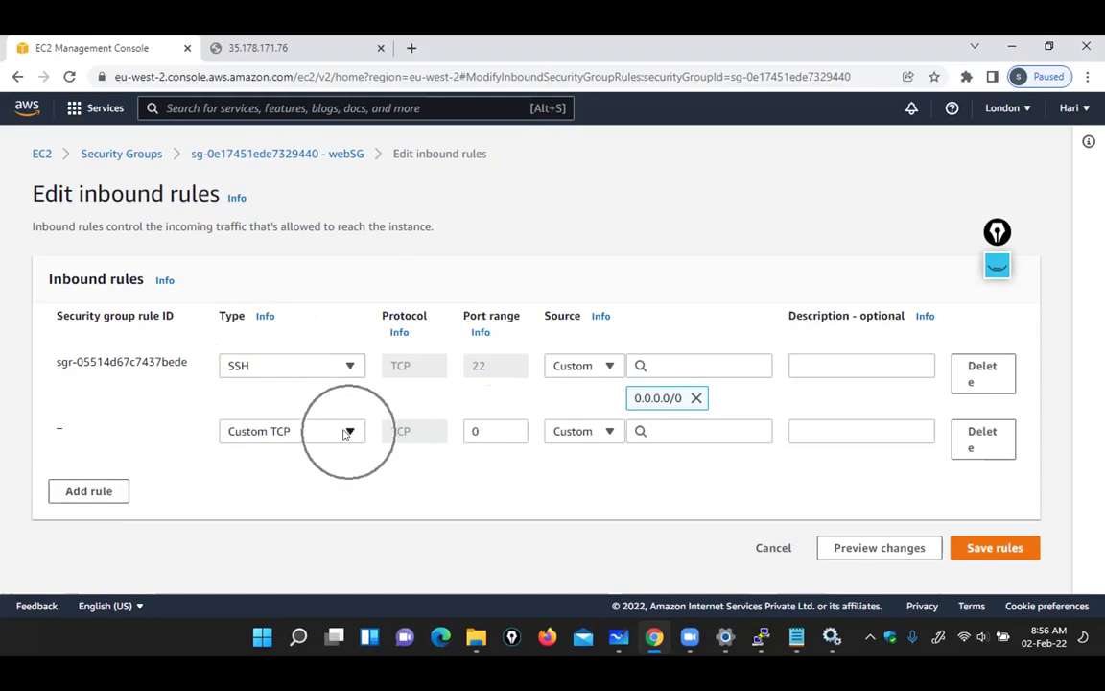
left_click(302, 432)
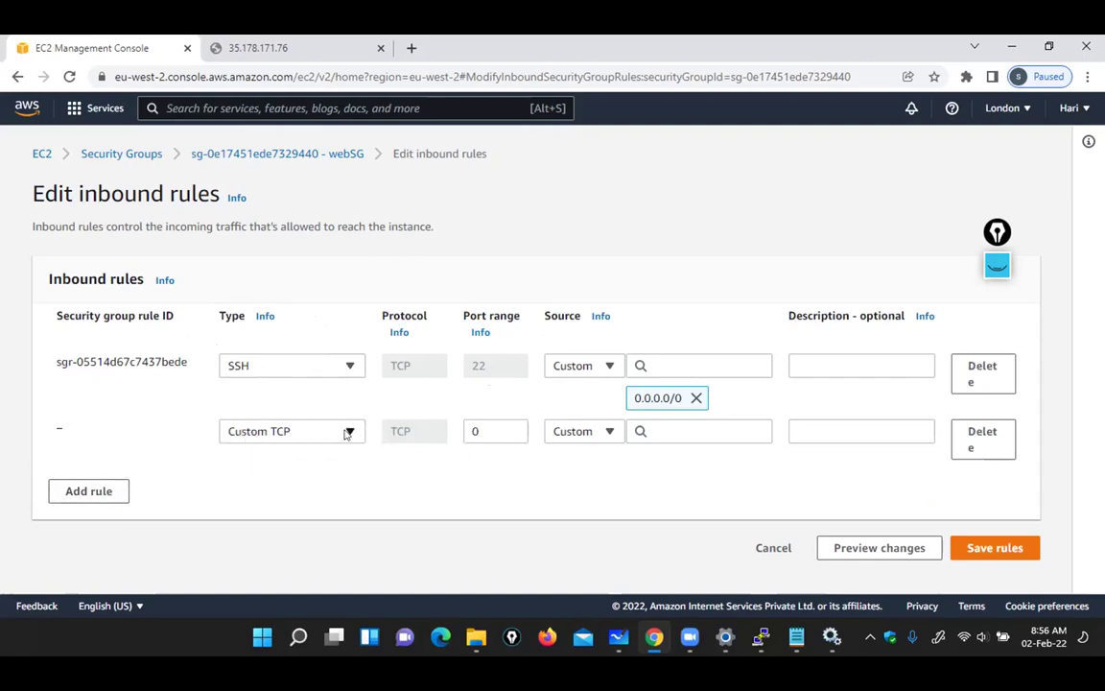
left_click(348, 432)
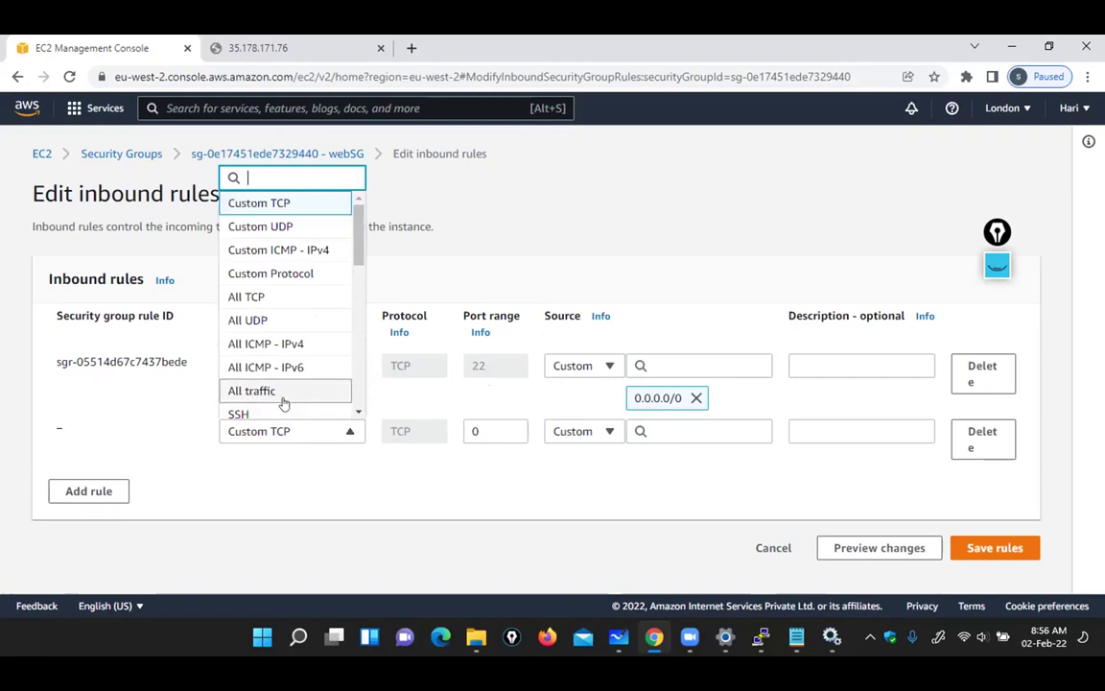
scroll(357, 411, "down", 3)
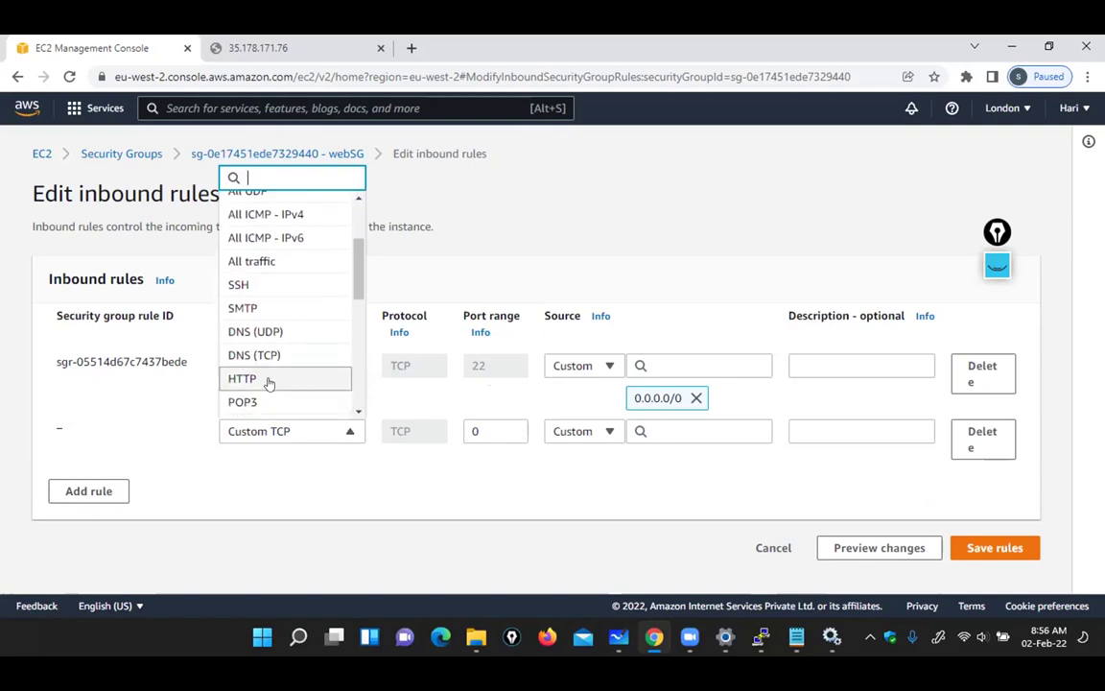
left_click(276, 380)
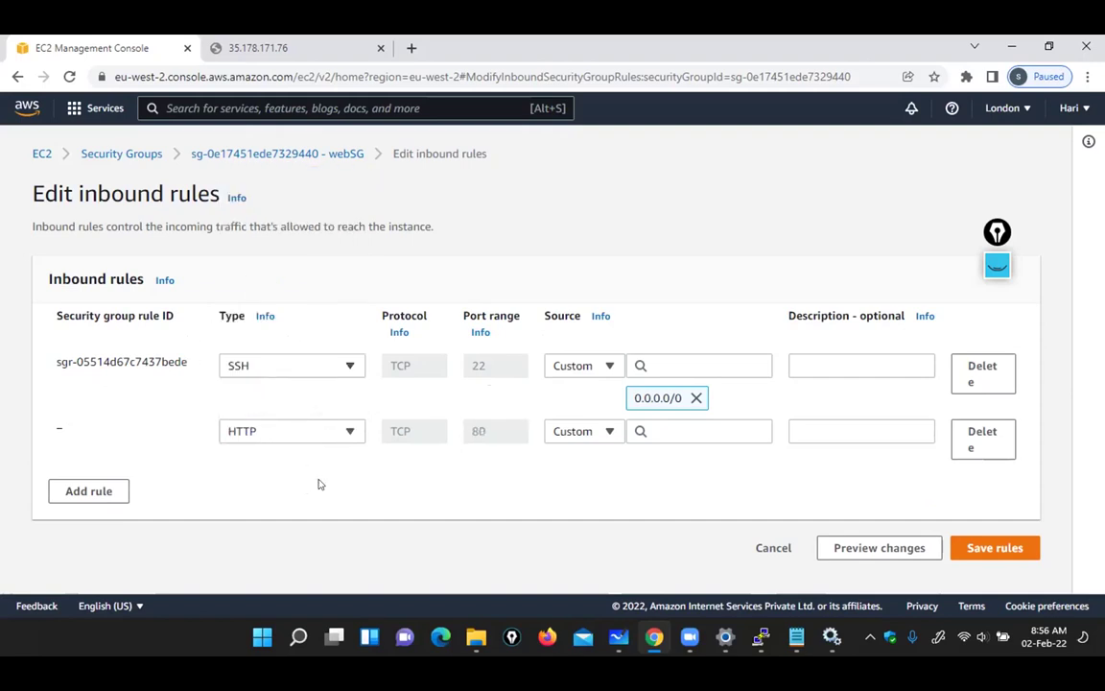
Set the HTTP rule's source to Anywhere-IPv4 and save the inbound rules
left_click(487, 432)
left_click(609, 432)
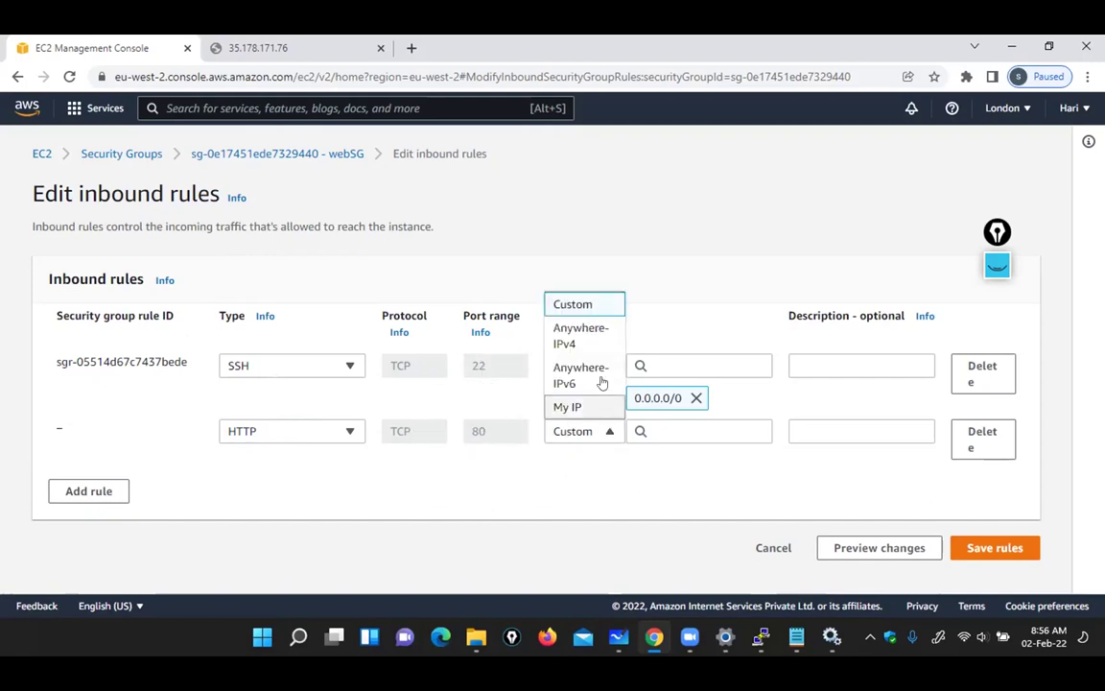
left_click(582, 336)
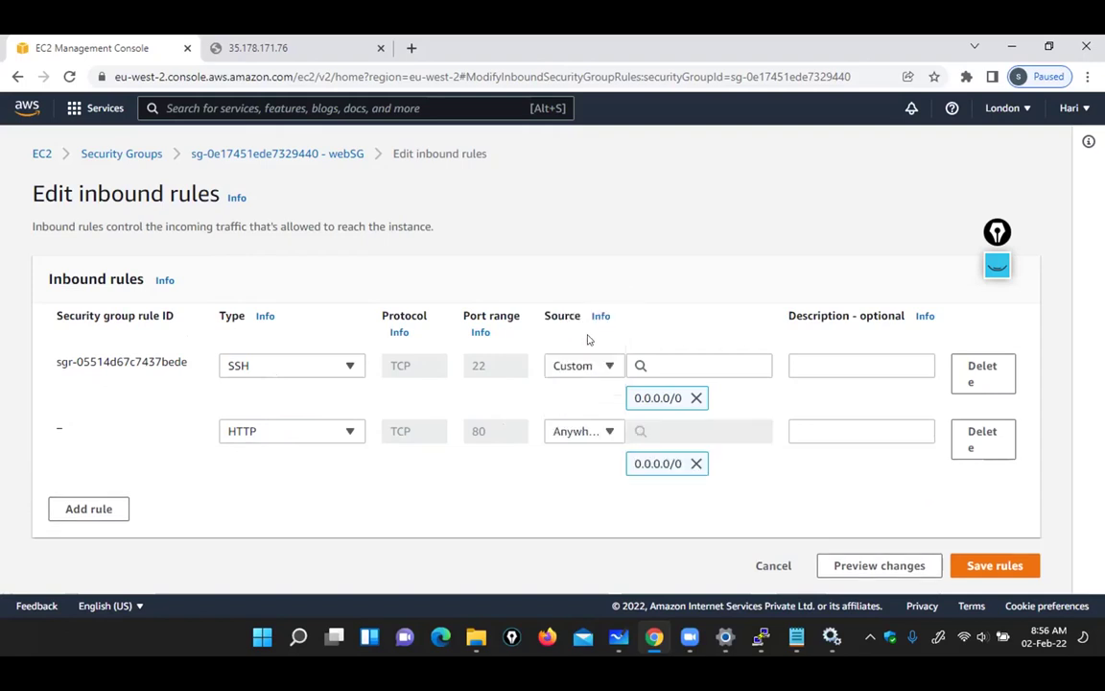
left_click(571, 376)
left_click(570, 346)
left_click(990, 569)
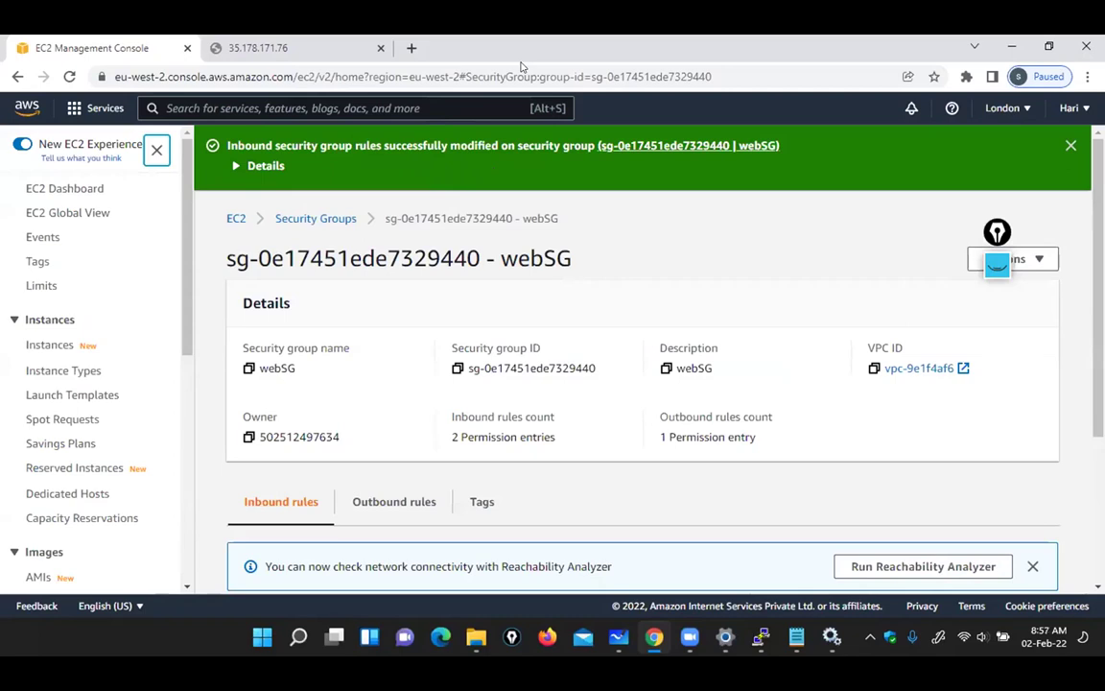
Reload the web server's page at 35.178.171.76 and enlarge its text for reading
left_click(299, 50)
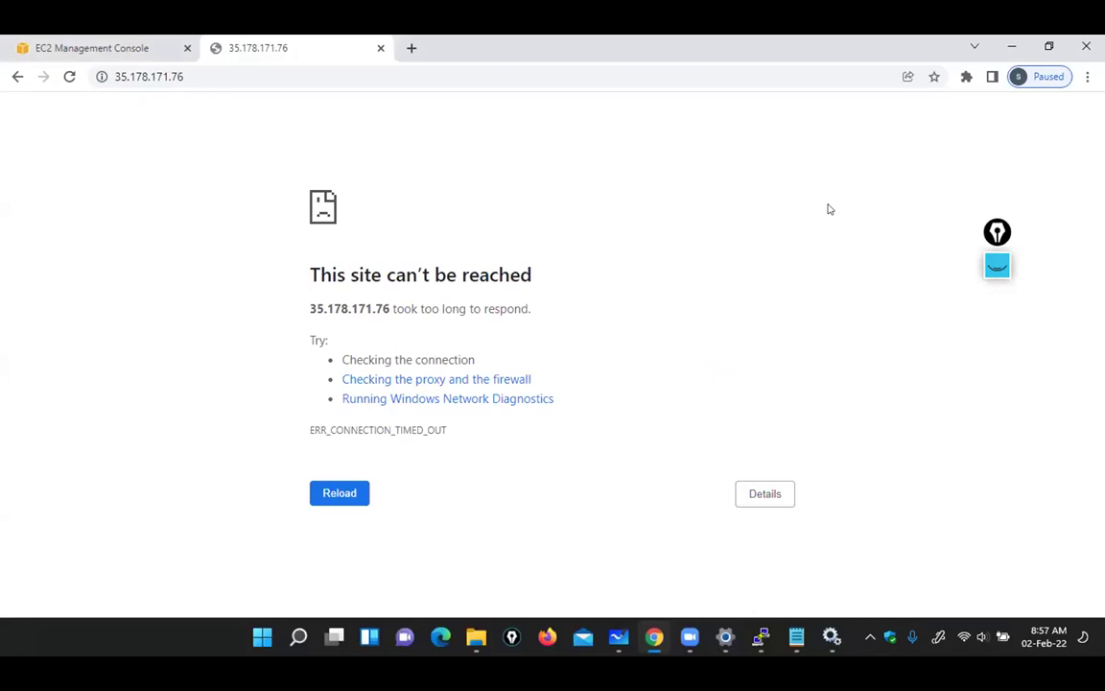
left_click(70, 79)
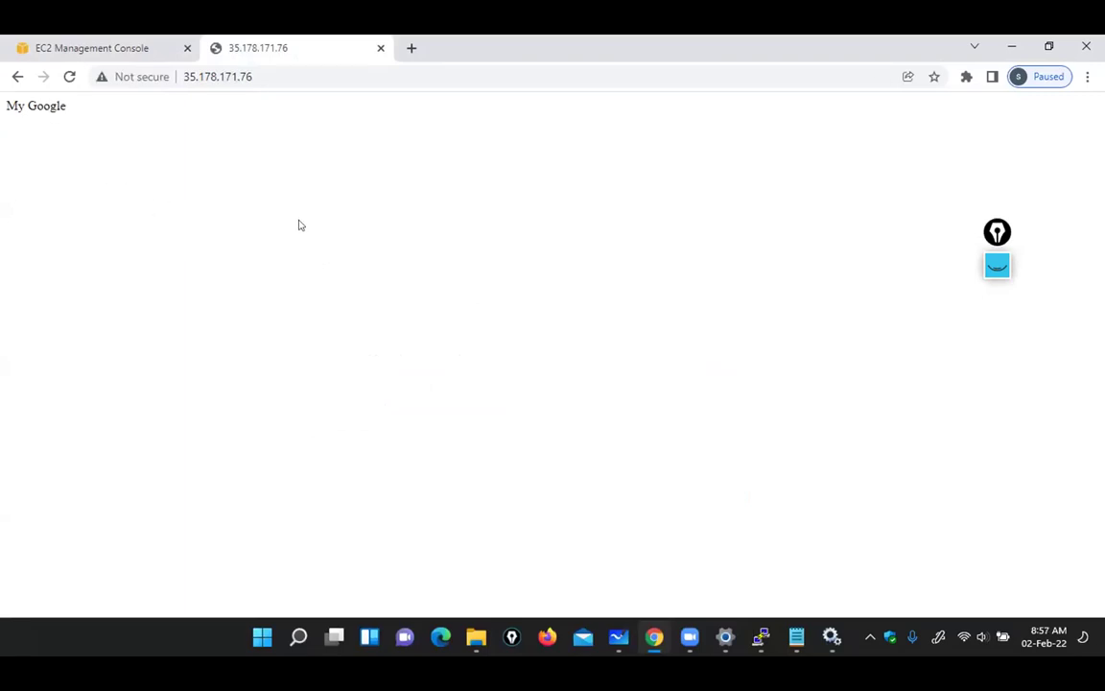
key("ctrl+plus")
key("ctrl+plus")
key("ctrl+plus")
key("ctrl+plus")
key("ctrl+plus")
key("ctrl+plus")
key("ctrl+plus")
key("ctrl+plus")
key("ctrl+plus")
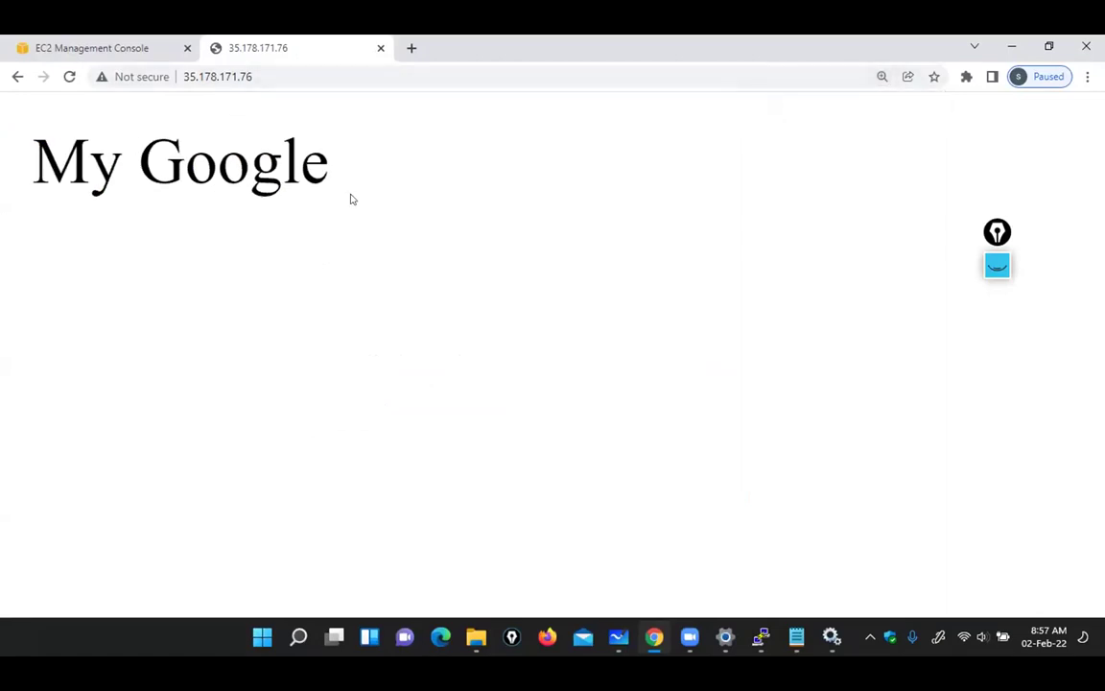
Open google.com in a new browser tab and compare it with the page served at 35.178.171.76
key("ctrl+t")
type("google.com")
key("Return")
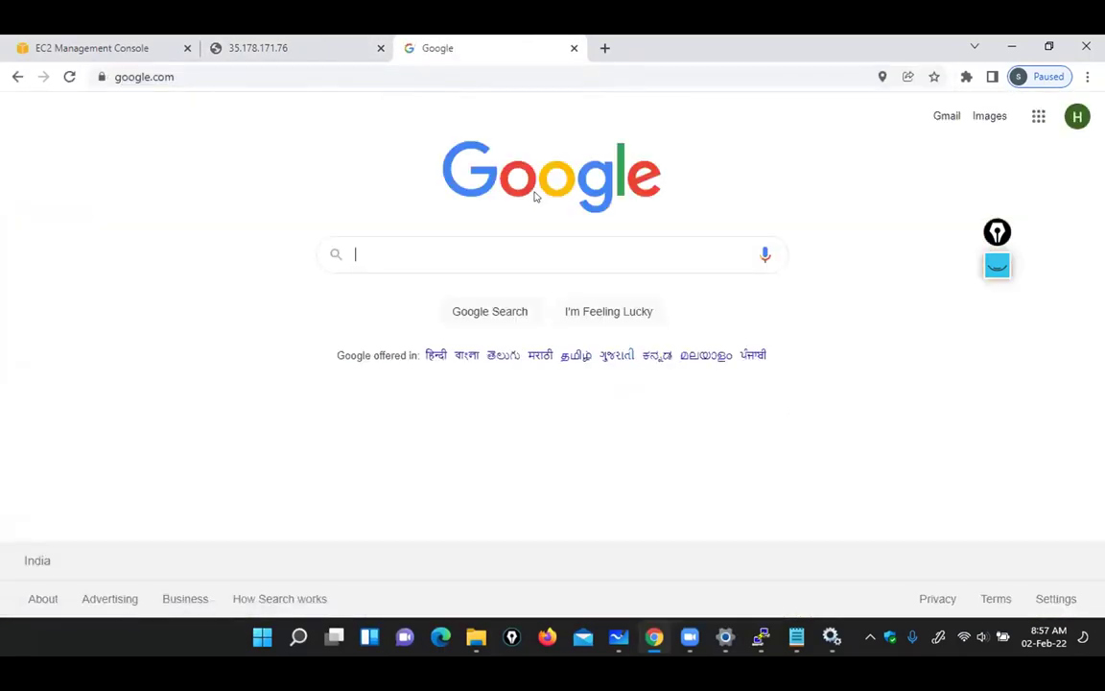
left_click(303, 50)
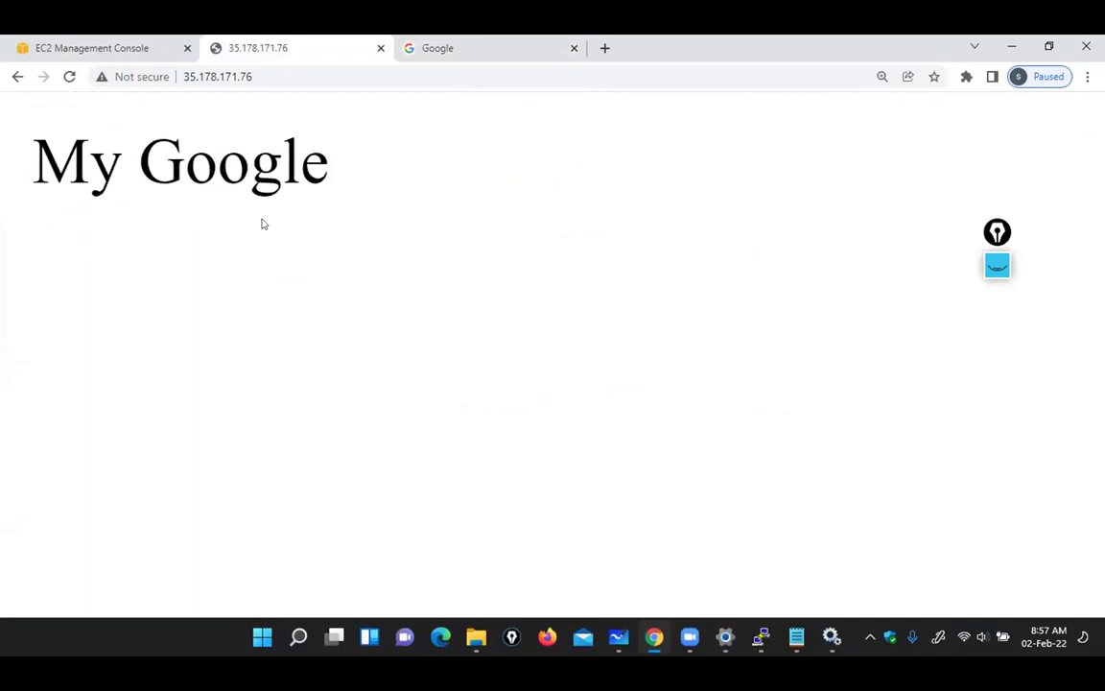
left_click(518, 50)
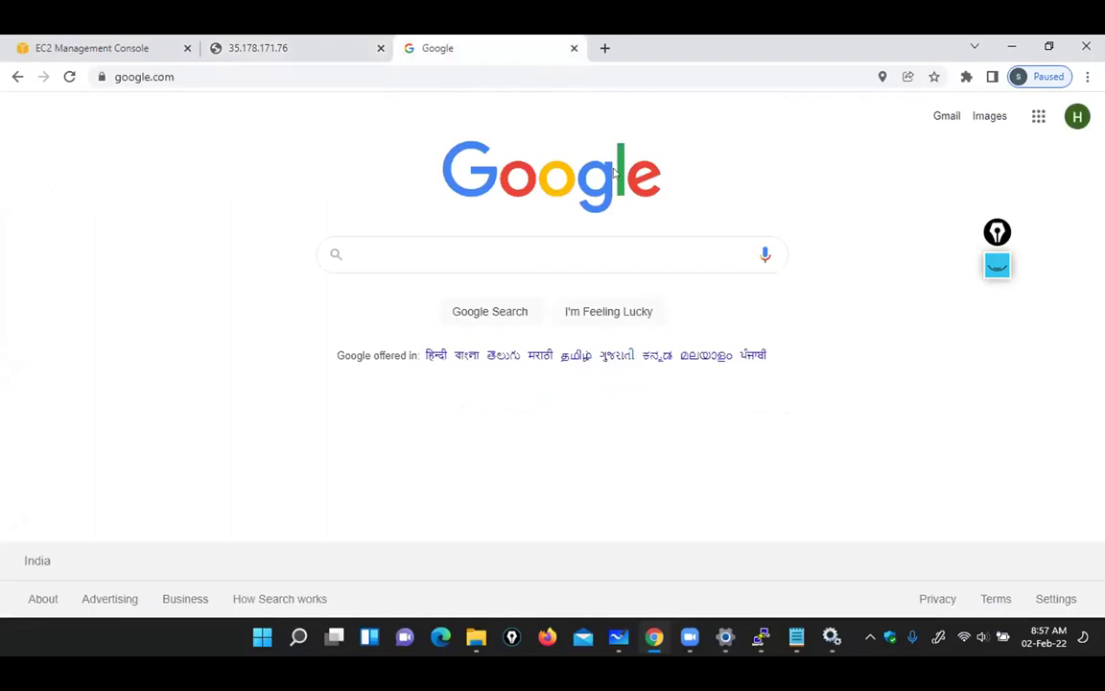
left_click(525, 190)
left_click(278, 50)
left_click(198, 75)
left_click(192, 74)
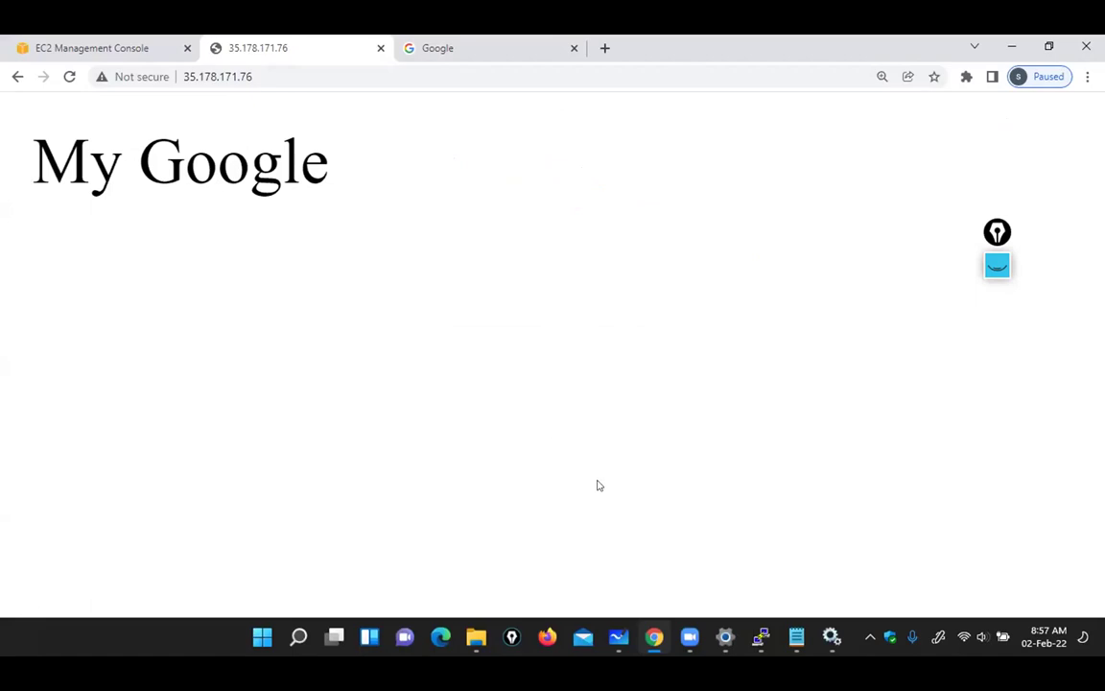
Switch to Microsoft Whiteboard and handwrite "SSH port :-" in black in the blank area below the diagram
left_click(621, 638)
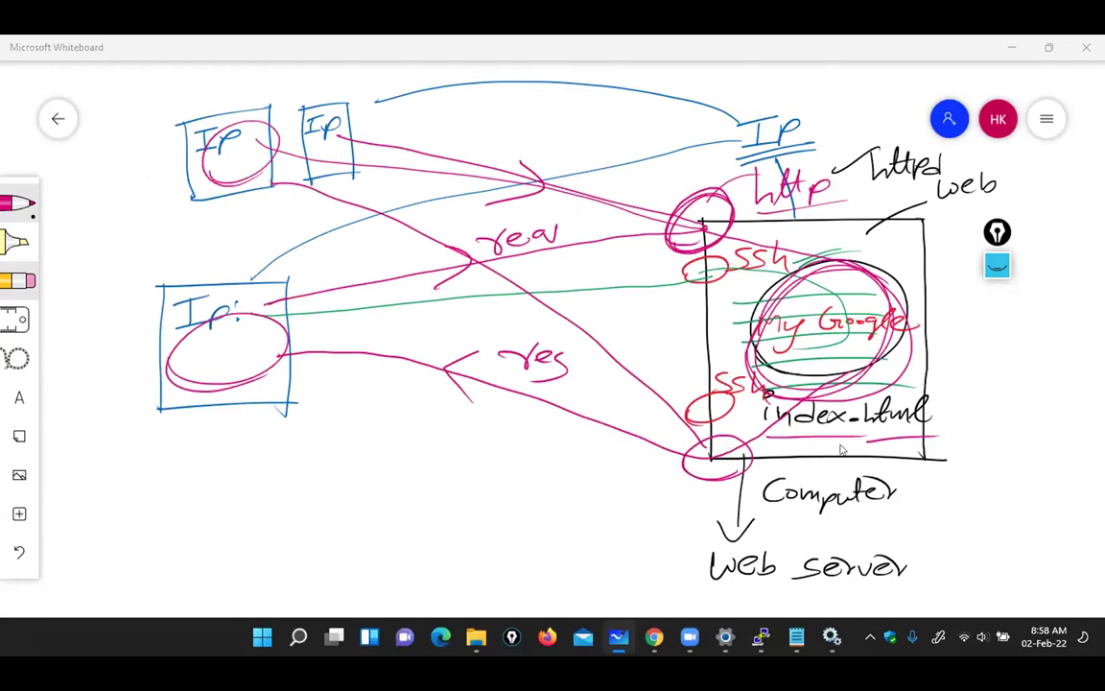
mouse_move(532, 505)
left_mouse_down()
mouse_move(538, 325)
mouse_move(574, 120)
mouse_move(543, 106)
left_mouse_up()
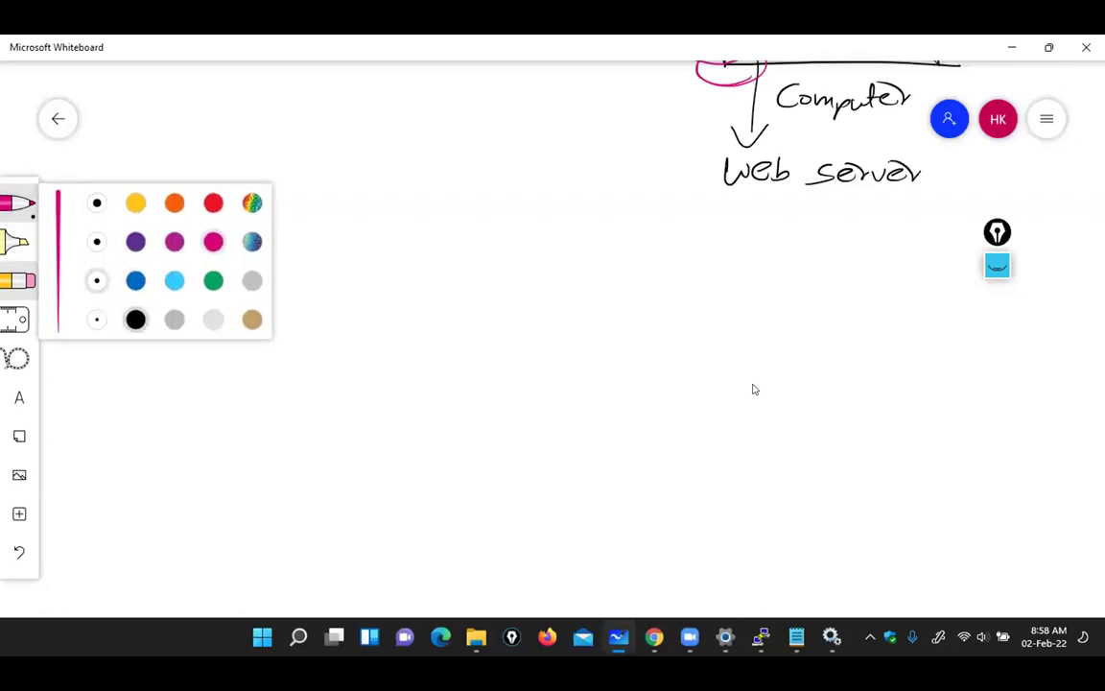
left_click_drag(144, 282, 125, 310)
left_click_drag(172, 280, 152, 307)
mouse_move(180, 280)
left_mouse_down()
mouse_move(180, 305)
mouse_move(199, 288)
left_mouse_up()
mouse_move(199, 278)
left_mouse_down()
mouse_move(201, 300)
mouse_move(228, 309)
mouse_move(241, 286)
left_mouse_up()
mouse_move(255, 275)
left_mouse_down()
mouse_move(276, 276)
mouse_move(286, 292)
left_mouse_up()
mouse_move(275, 275)
left_mouse_down()
mouse_move(336, 273)
mouse_move(338, 294)
mouse_move(360, 279)
left_mouse_up()
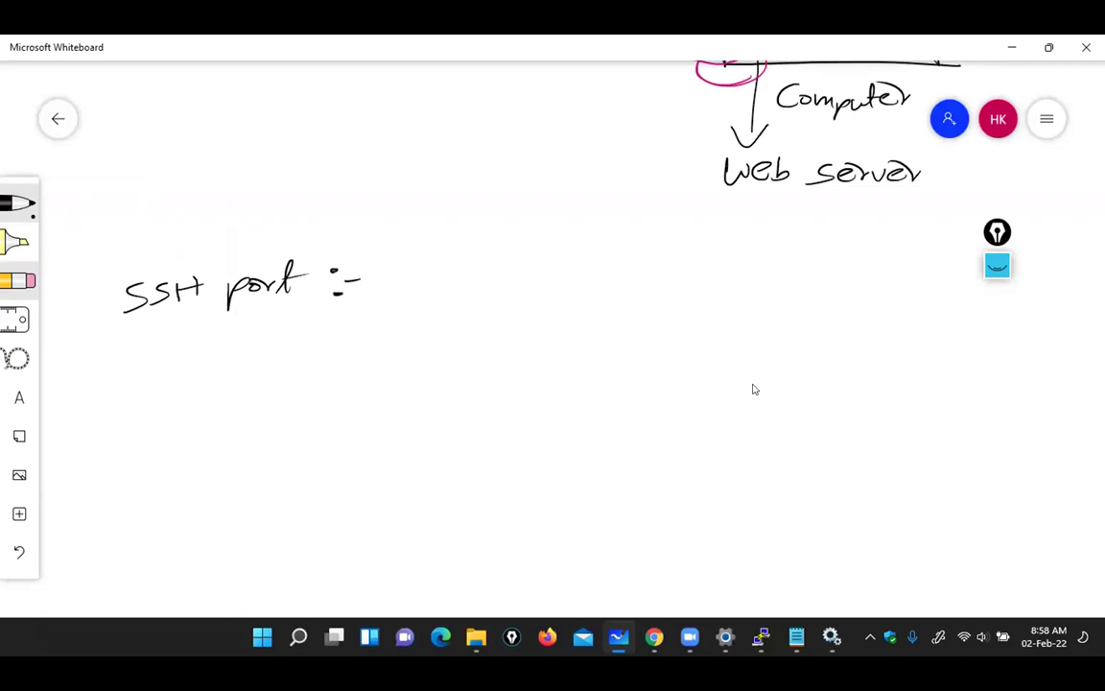
Handwrite "we use to go inside linux" in black after the SSH port heading
mouse_move(392, 268)
left_mouse_down()
mouse_move(395, 288)
mouse_move(488, 272)
left_mouse_up()
mouse_move(504, 275)
left_mouse_down()
mouse_move(493, 283)
mouse_move(548, 286)
mouse_move(572, 269)
left_mouse_up()
left_click_drag(582, 272, 575, 279)
left_click_drag(618, 268, 614, 290)
mouse_move(638, 269)
left_mouse_down()
mouse_move(632, 278)
mouse_move(680, 258)
mouse_move(680, 278)
mouse_move(698, 278)
left_mouse_up()
mouse_move(715, 264)
left_mouse_down()
mouse_move(705, 278)
mouse_move(723, 278)
left_mouse_up()
mouse_move(721, 257)
left_mouse_down()
mouse_move(744, 279)
mouse_move(767, 277)
left_mouse_up()
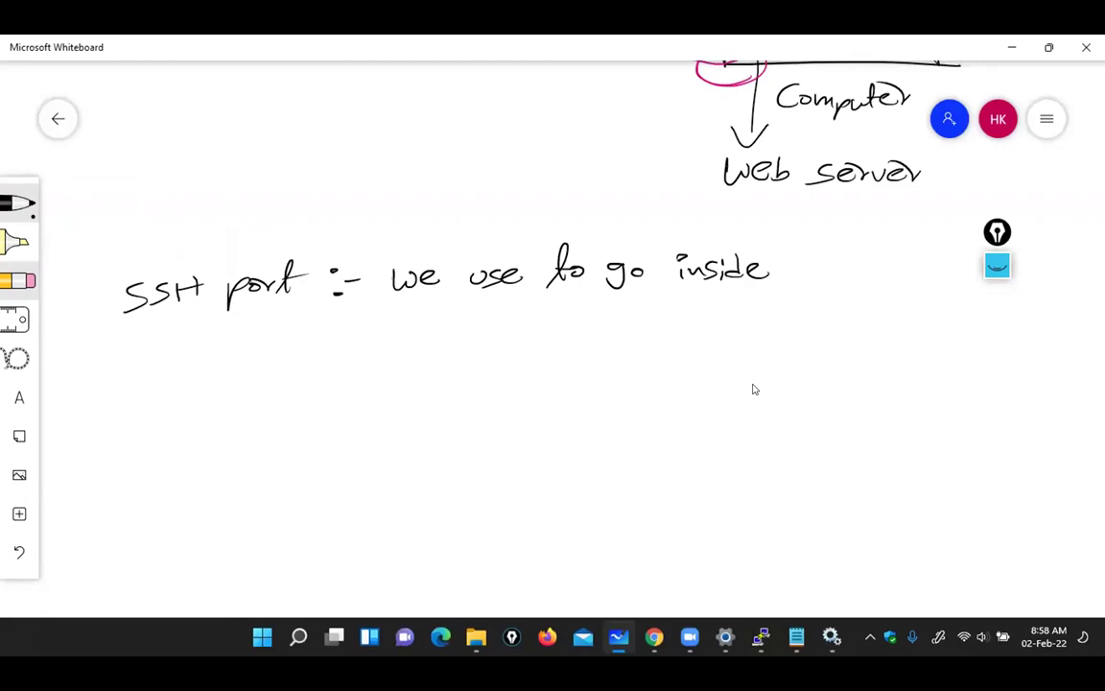
mouse_move(820, 240)
left_mouse_down()
mouse_move(800, 283)
mouse_move(877, 279)
left_mouse_up()
left_click_drag(875, 265, 860, 279)
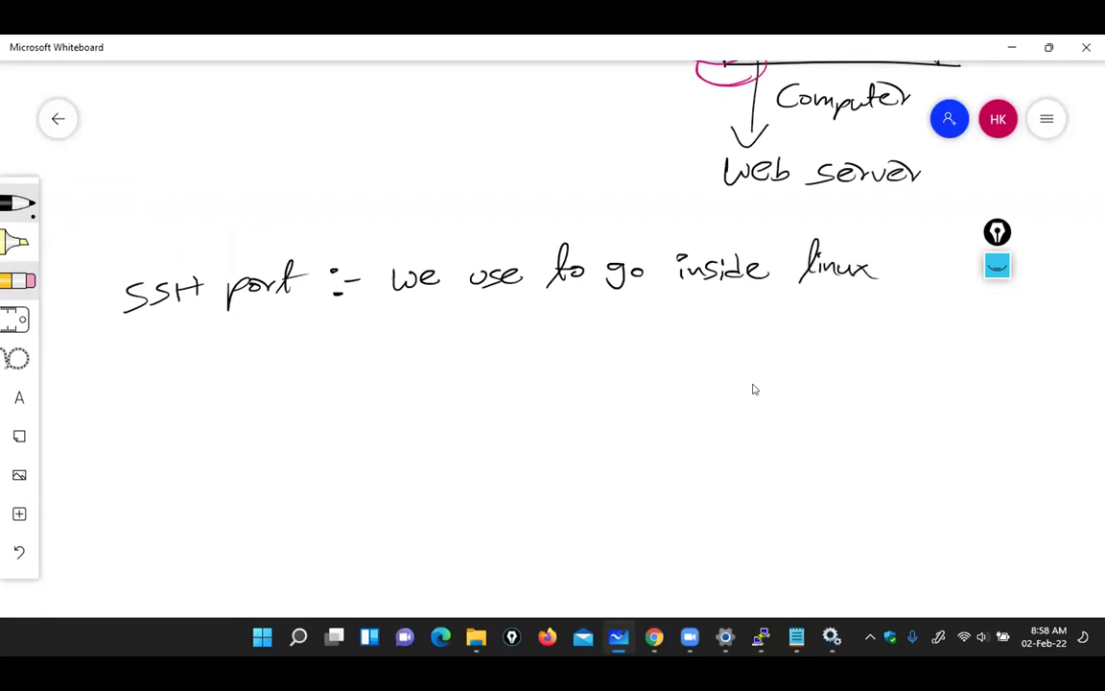
Continue the SSH note on a second line with "computer physically and run some commands", and underline the words "SSH port"
mouse_move(178, 340)
left_mouse_down()
mouse_move(174, 362)
mouse_move(190, 346)
mouse_move(231, 361)
mouse_move(319, 338)
mouse_move(357, 367)
mouse_move(369, 353)
mouse_move(407, 366)
mouse_move(485, 352)
mouse_move(497, 324)
mouse_move(518, 361)
mouse_move(642, 329)
mouse_move(690, 344)
mouse_move(852, 325)
mouse_move(892, 334)
left_mouse_up()
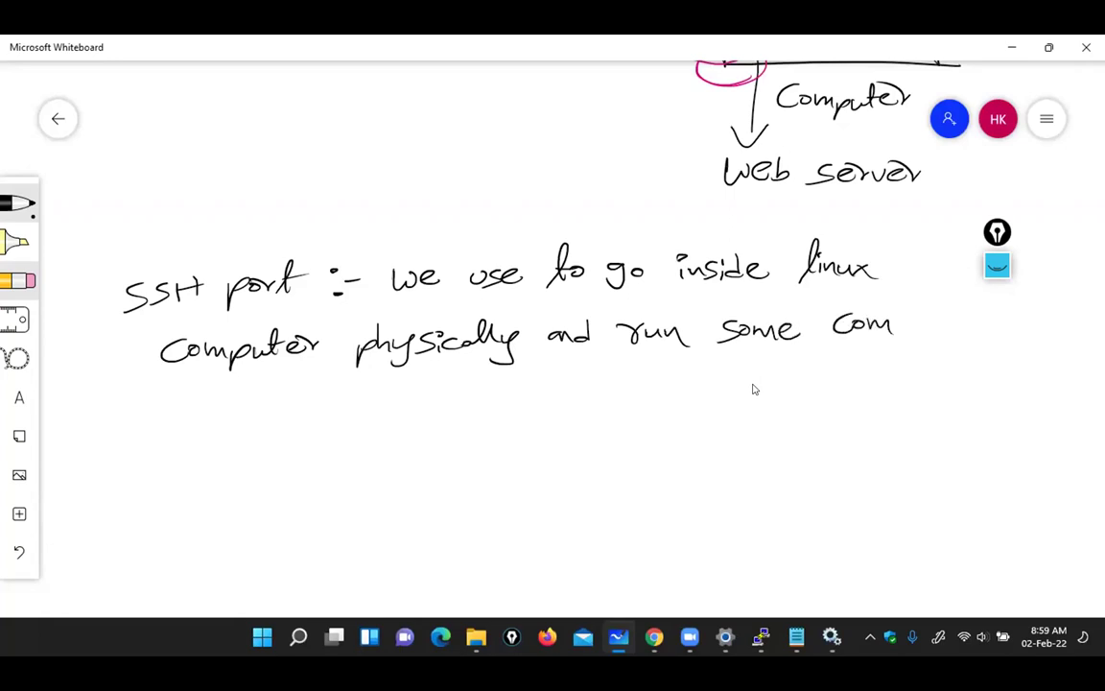
mouse_move(898, 326)
left_mouse_down()
mouse_move(945, 334)
mouse_move(972, 311)
mouse_move(979, 336)
left_mouse_up()
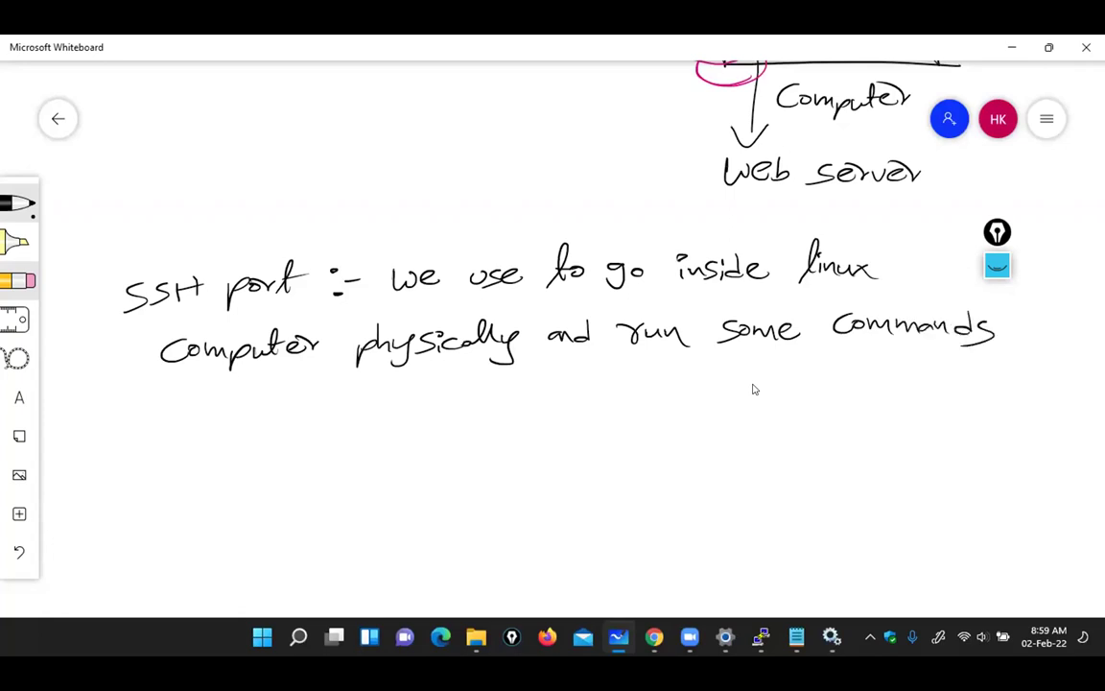
left_click_drag(109, 327, 317, 305)
Change the pen colour to red, then handwrite "http port" below the SSH note and underline both words
left_click(18, 203)
left_click(213, 203)
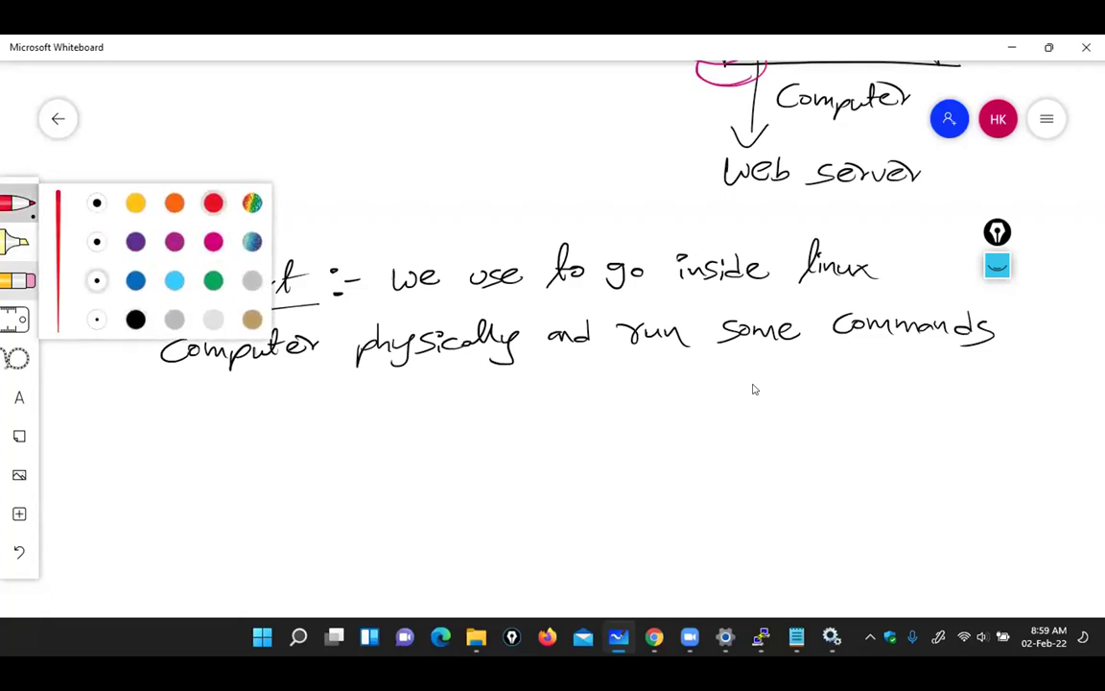
mouse_move(137, 424)
left_mouse_down()
mouse_move(160, 462)
mouse_move(185, 458)
mouse_move(190, 437)
mouse_move(274, 434)
mouse_move(268, 447)
left_mouse_up()
mouse_move(290, 434)
left_mouse_down()
mouse_move(317, 428)
mouse_move(334, 443)
left_mouse_up()
left_click_drag(316, 422, 351, 418)
left_click_drag(136, 488, 348, 462)
Handwrite ":- we use to access website" in red after the "http port" heading
mouse_move(367, 418)
left_mouse_down()
mouse_move(375, 444)
mouse_move(407, 430)
mouse_move(443, 440)
mouse_move(466, 420)
left_mouse_up()
left_click_drag(470, 432, 527, 434)
mouse_move(542, 422)
left_mouse_down()
mouse_move(531, 434)
mouse_move(573, 434)
left_mouse_up()
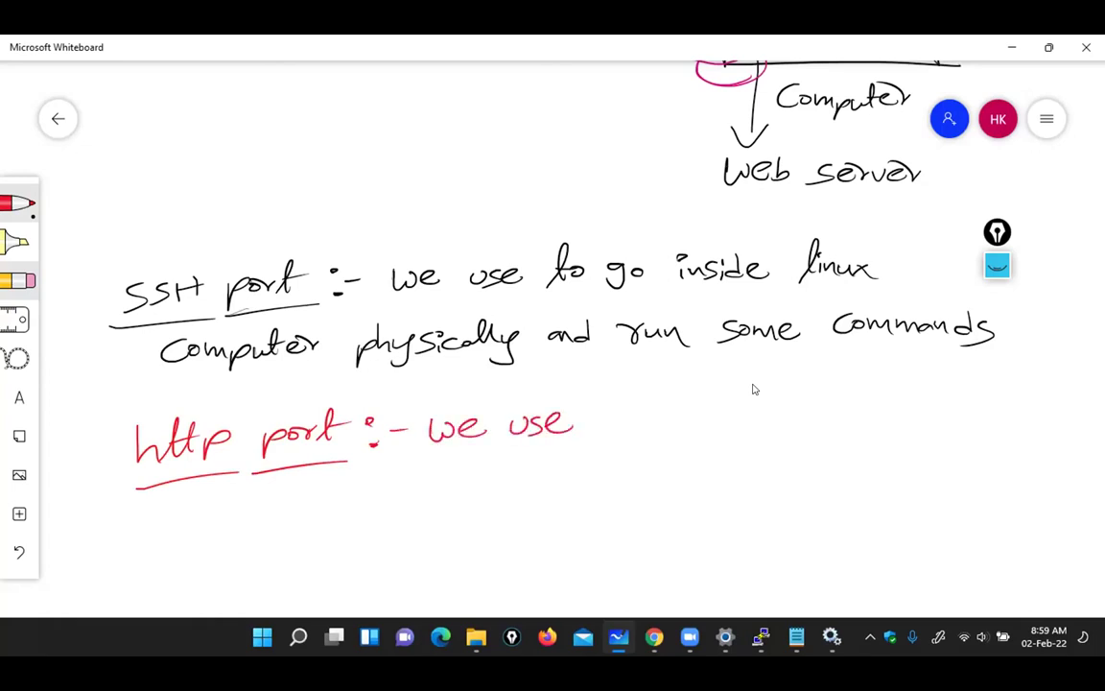
mouse_move(633, 385)
left_mouse_down()
mouse_move(611, 439)
mouse_move(638, 409)
mouse_move(809, 422)
left_mouse_up()
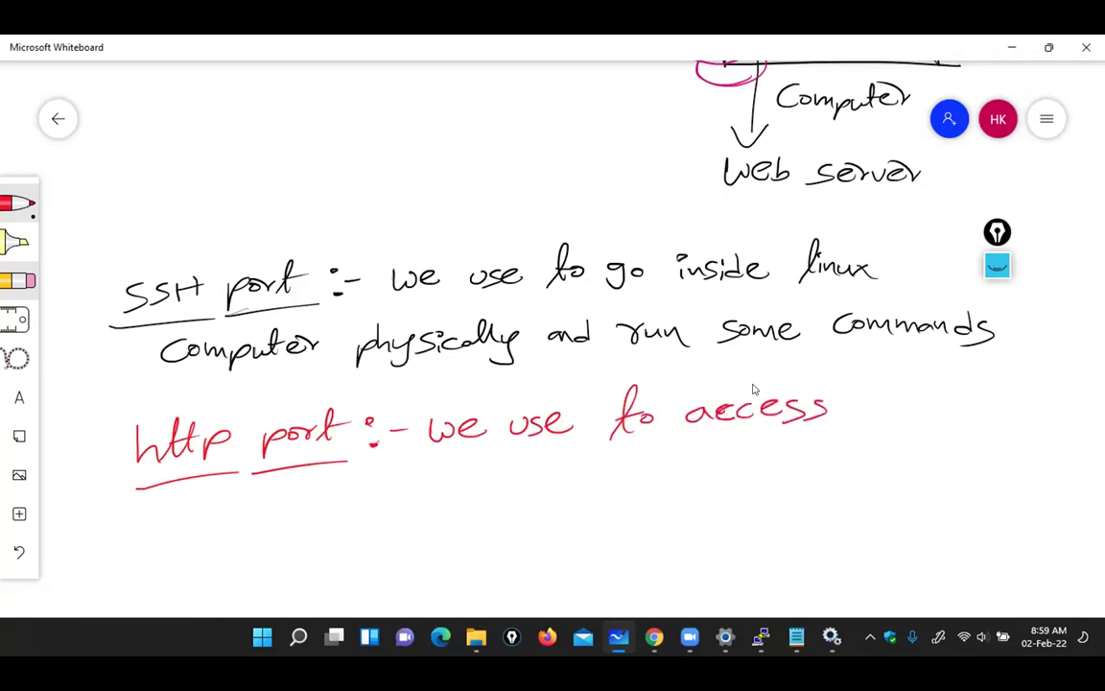
left_click_drag(862, 393, 944, 413)
mouse_move(949, 393)
left_mouse_down()
mouse_move(961, 411)
mouse_move(1015, 406)
left_mouse_up()
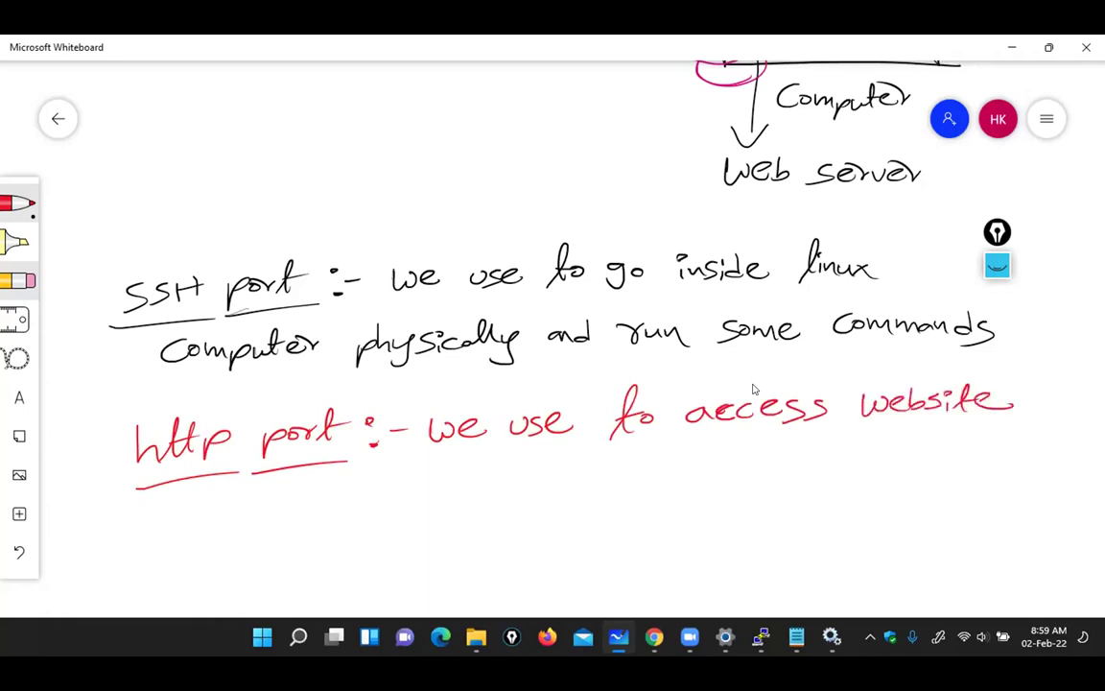
Continue the http port note on a second line with "through internet" in red
left_click_drag(284, 485, 281, 526)
mouse_move(257, 511)
left_mouse_down()
mouse_move(316, 518)
mouse_move(344, 501)
mouse_move(380, 525)
left_mouse_up()
mouse_move(397, 483)
left_mouse_down()
mouse_move(418, 518)
mouse_move(537, 505)
mouse_move(552, 489)
mouse_move(574, 506)
mouse_move(606, 506)
left_mouse_up()
left_click_drag(592, 489, 624, 485)
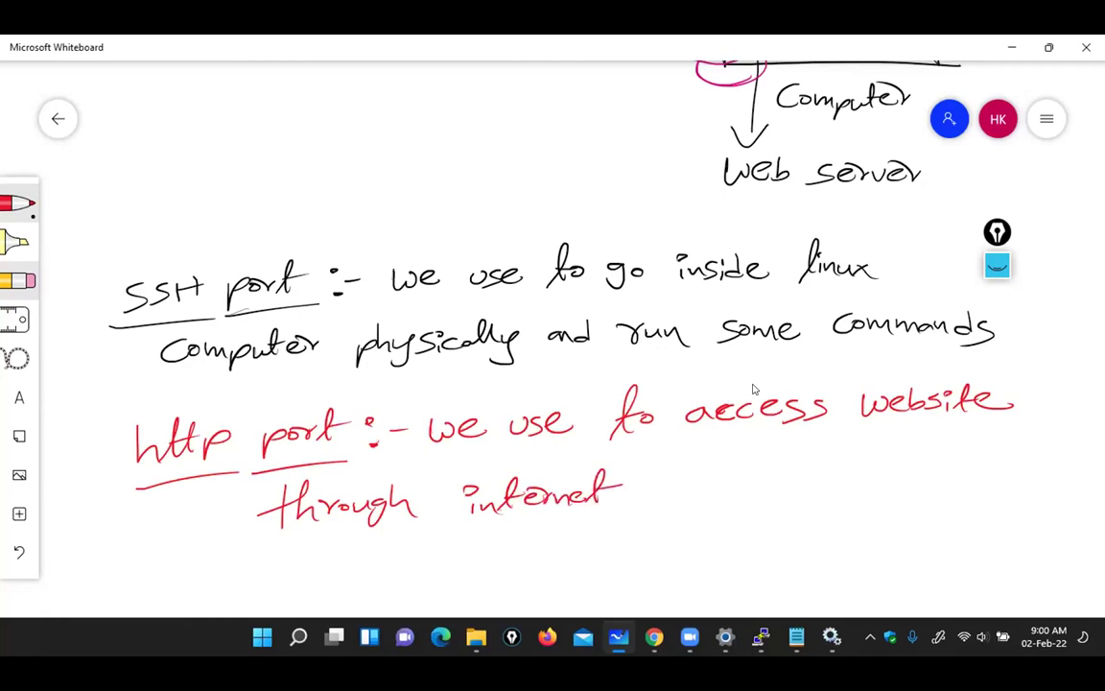
Draw red tick marks beside the http port and SSH port headings and underline the word "commands" in red
left_click_drag(78, 464, 151, 419)
left_click_drag(80, 313, 144, 276)
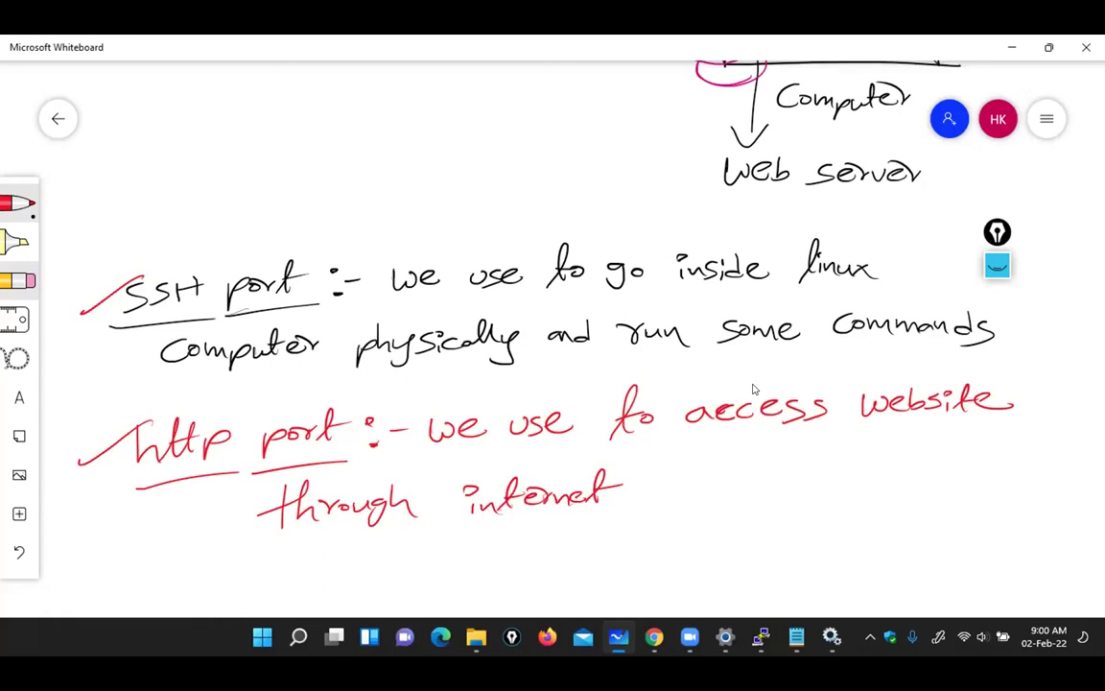
left_click_drag(834, 348, 1015, 344)
Handwrite the port numbers in red: "(80)" after "through internet" and "(22)" above the SSH port heading
mouse_move(678, 448)
left_mouse_down()
mouse_move(671, 506)
mouse_move(699, 472)
mouse_move(720, 493)
left_mouse_up()
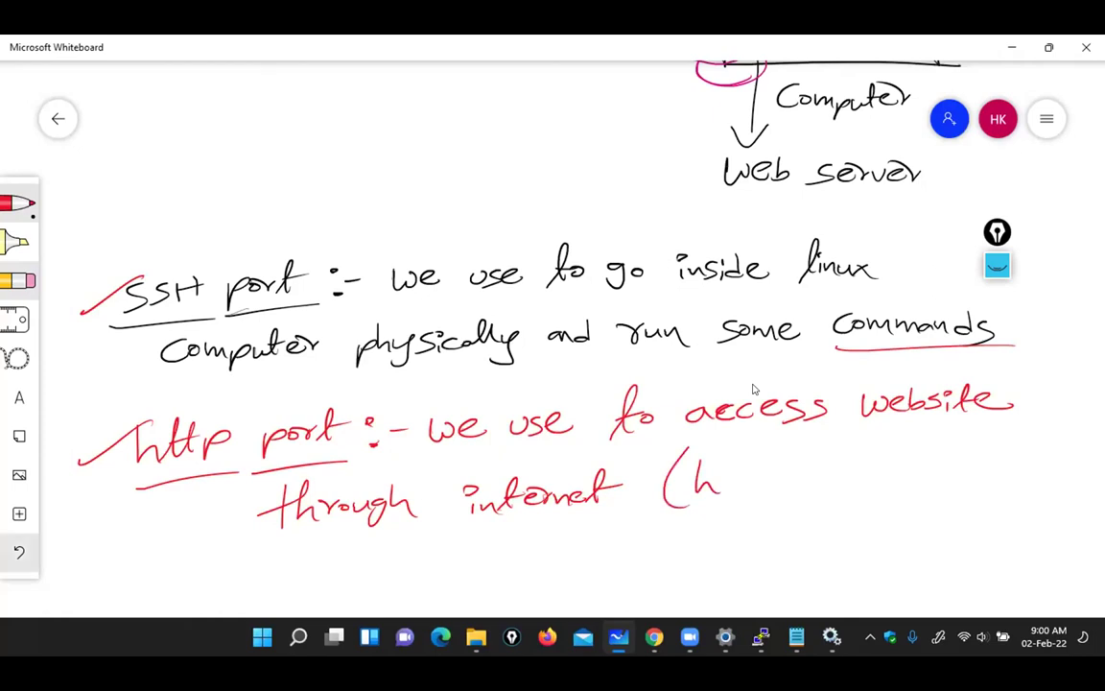
left_click(18, 552)
mouse_move(715, 466)
left_mouse_down()
mouse_move(701, 474)
mouse_move(714, 491)
mouse_move(743, 466)
left_mouse_up()
left_click_drag(760, 459, 760, 505)
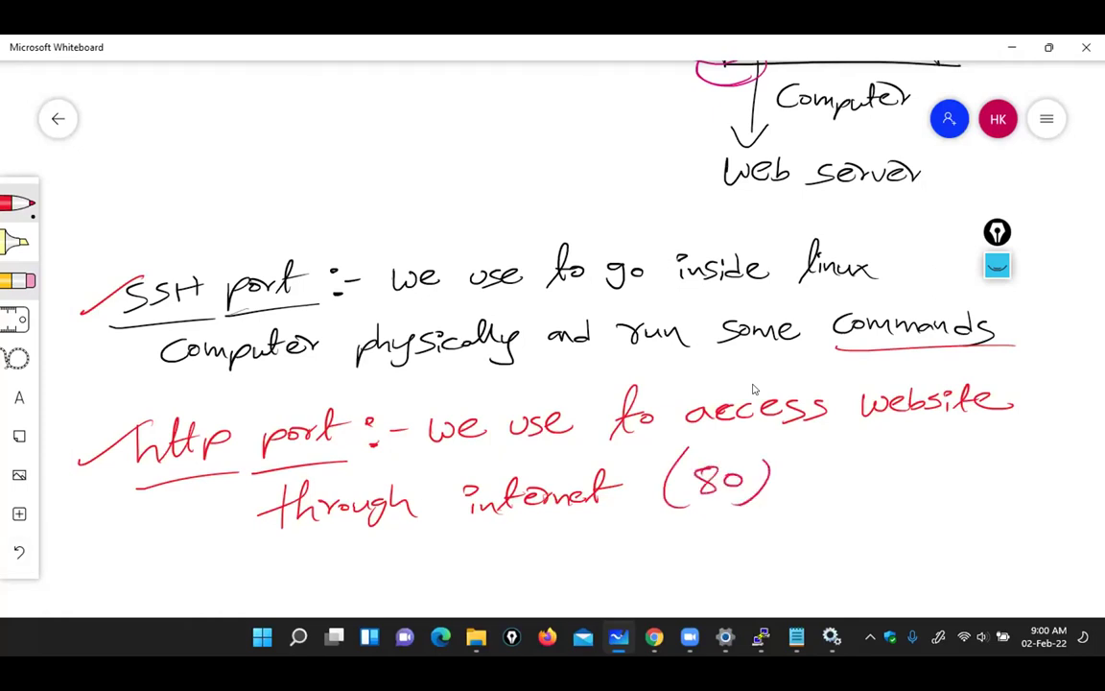
mouse_move(206, 215)
left_mouse_down()
mouse_move(231, 267)
mouse_move(245, 250)
mouse_move(278, 249)
left_mouse_up()
left_click_drag(294, 205, 298, 259)
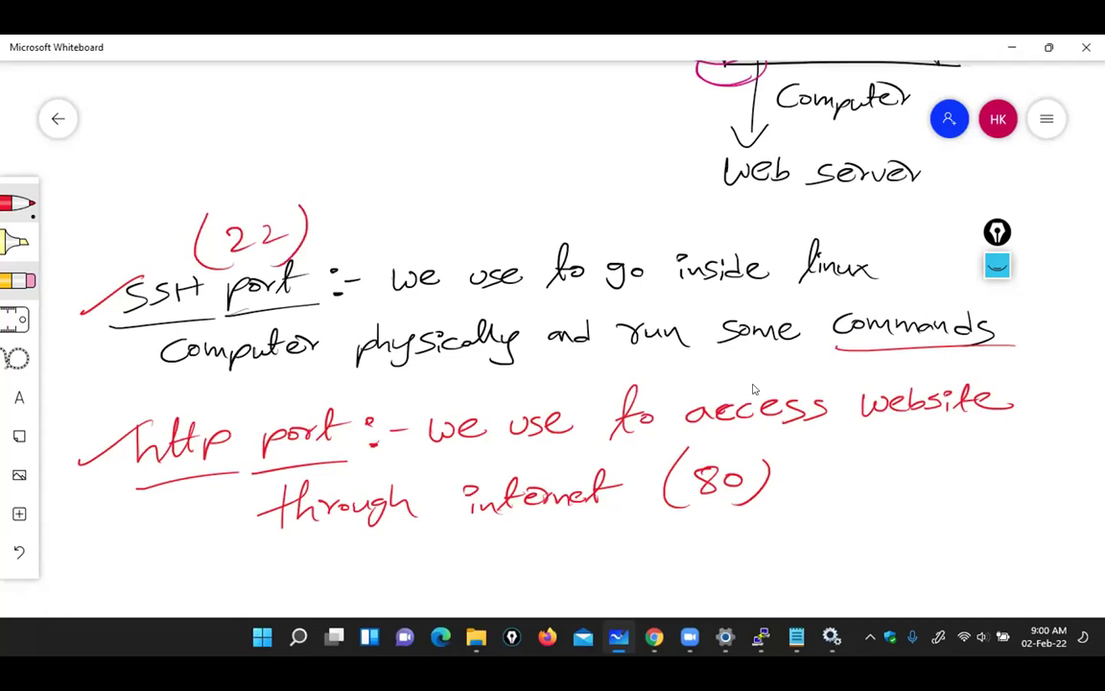
Handwrite "3389-RDP" in red above the SSH note, beside "web server", and underline it
mouse_move(422, 155)
left_mouse_down()
mouse_move(451, 161)
mouse_move(421, 189)
left_mouse_up()
left_click_drag(461, 153, 459, 188)
mouse_move(504, 152)
left_mouse_down()
mouse_move(498, 172)
mouse_move(508, 152)
left_mouse_up()
mouse_move(553, 150)
left_mouse_down()
mouse_move(543, 158)
mouse_move(556, 184)
mouse_move(582, 170)
mouse_move(648, 189)
mouse_move(652, 178)
left_mouse_up()
left_click_drag(427, 217, 681, 194)
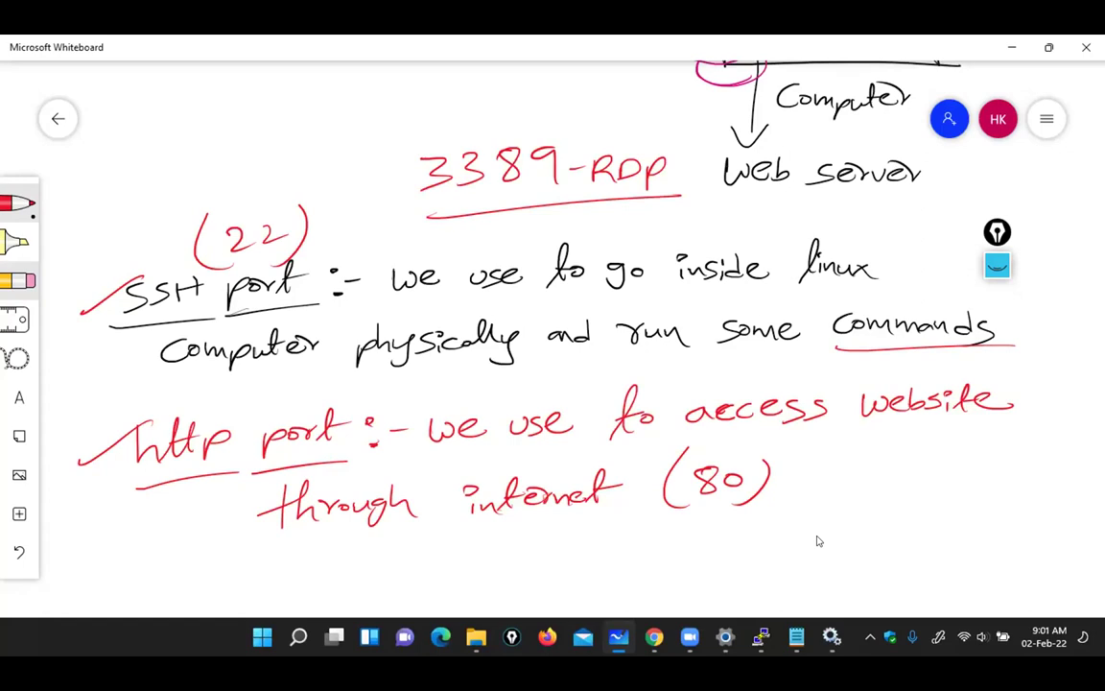
Switch to Chrome and view the web server's page at 35.178.171.76
left_click(654, 639)
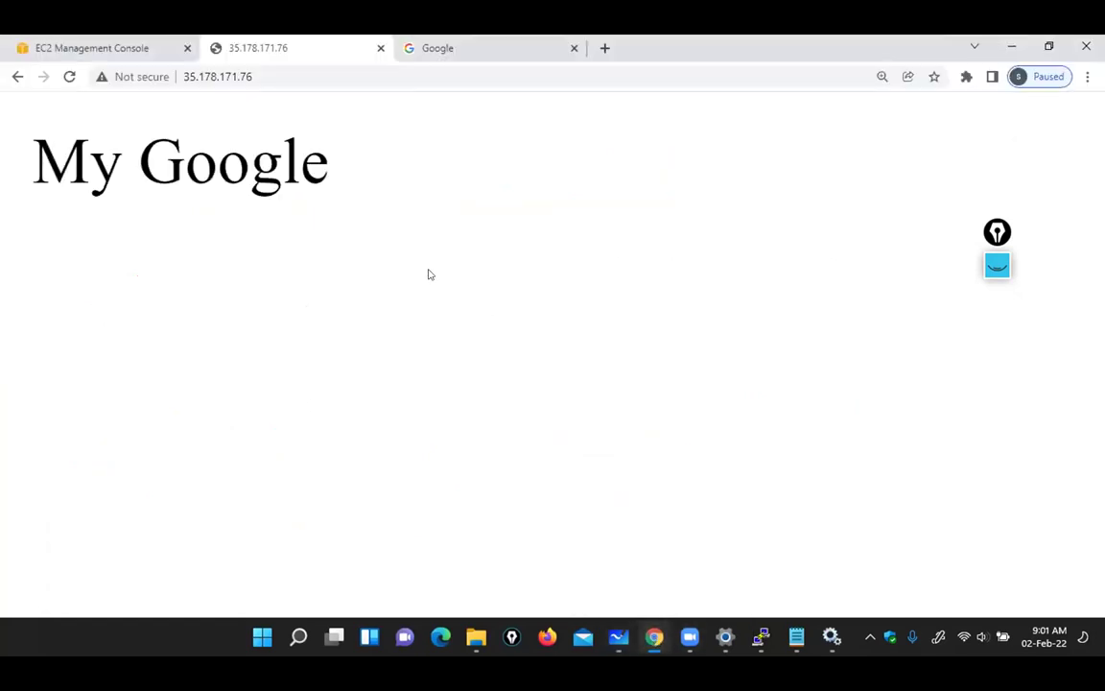
key("ctrl")
key("ctrl")
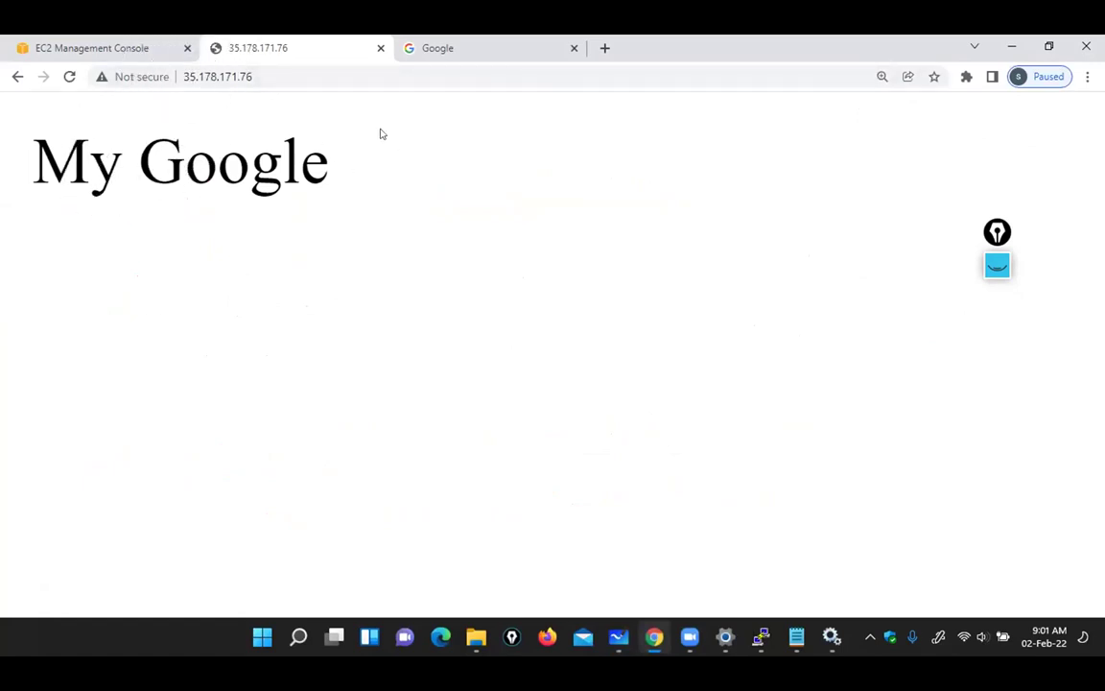
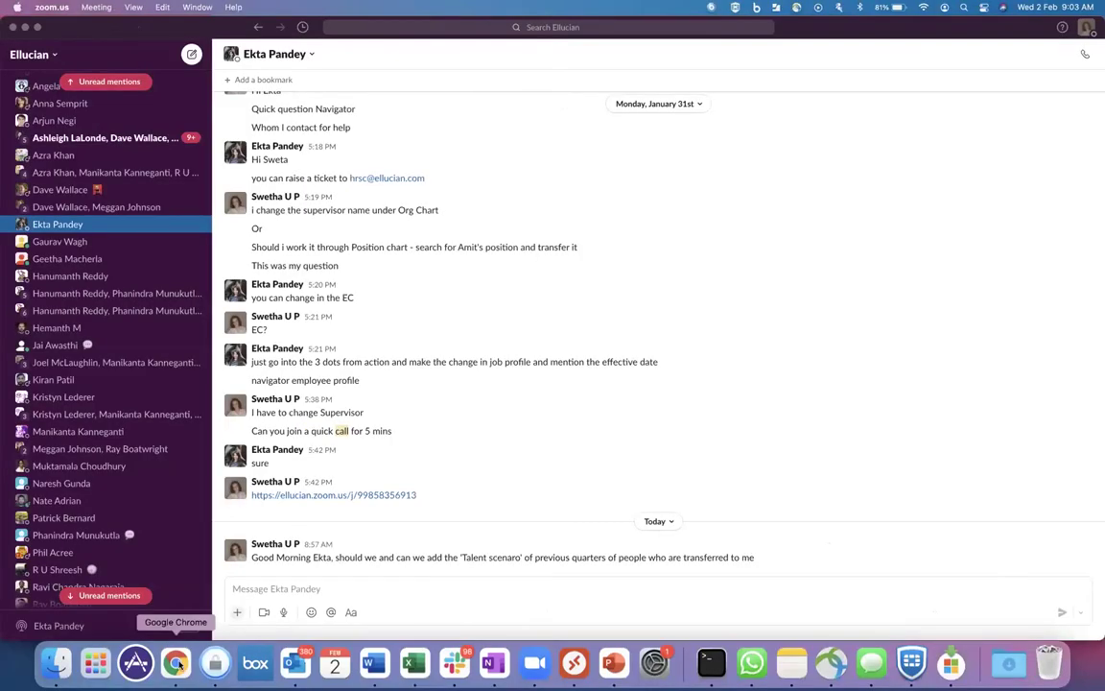
Switch to Chrome on the shared Mac and view the SSH client instructions for connecting to the Ubuntu instance
left_click(176, 662)
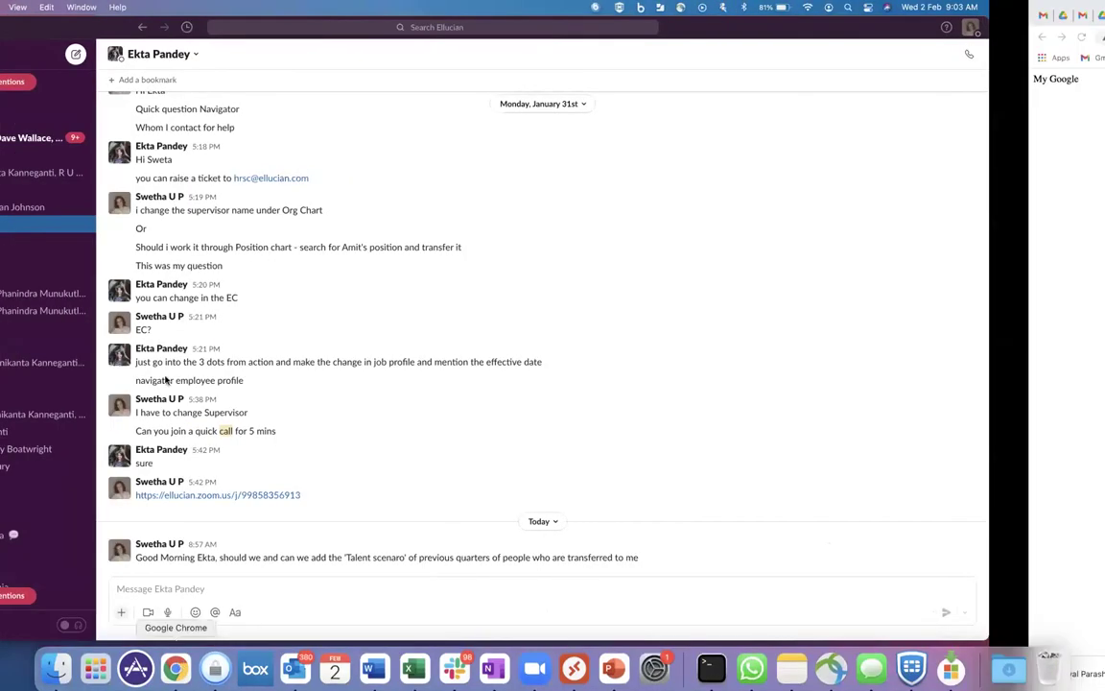
left_click(92, 17)
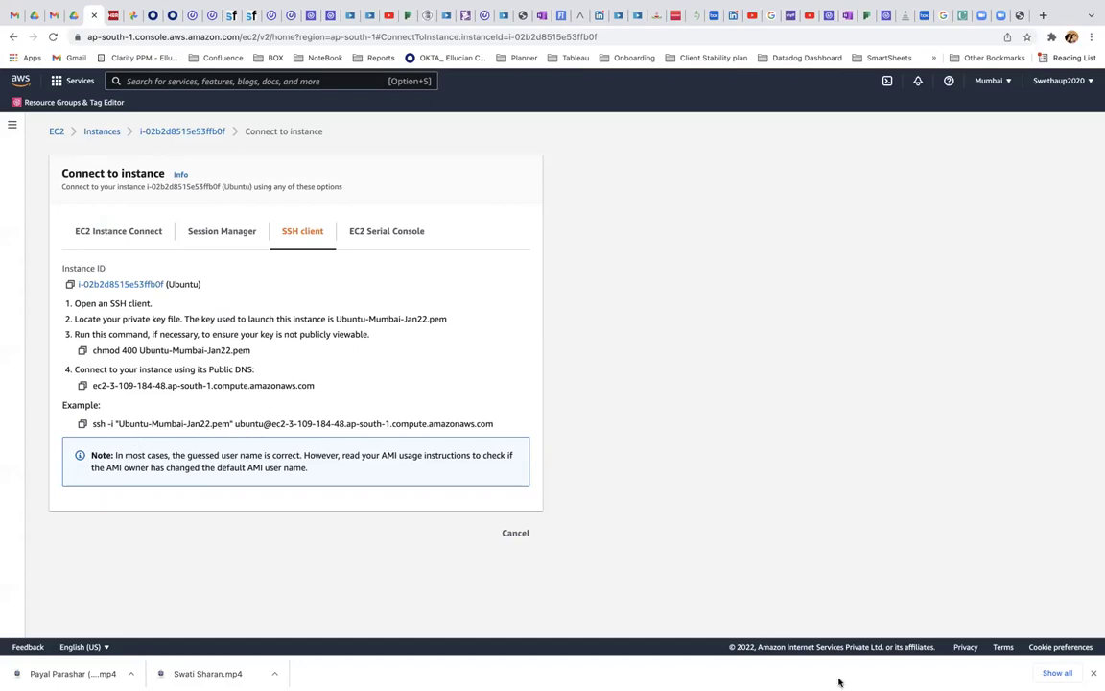
Switch to Terminal and enlarge its text size
mouse_move(831, 677)
left_click(710, 664)
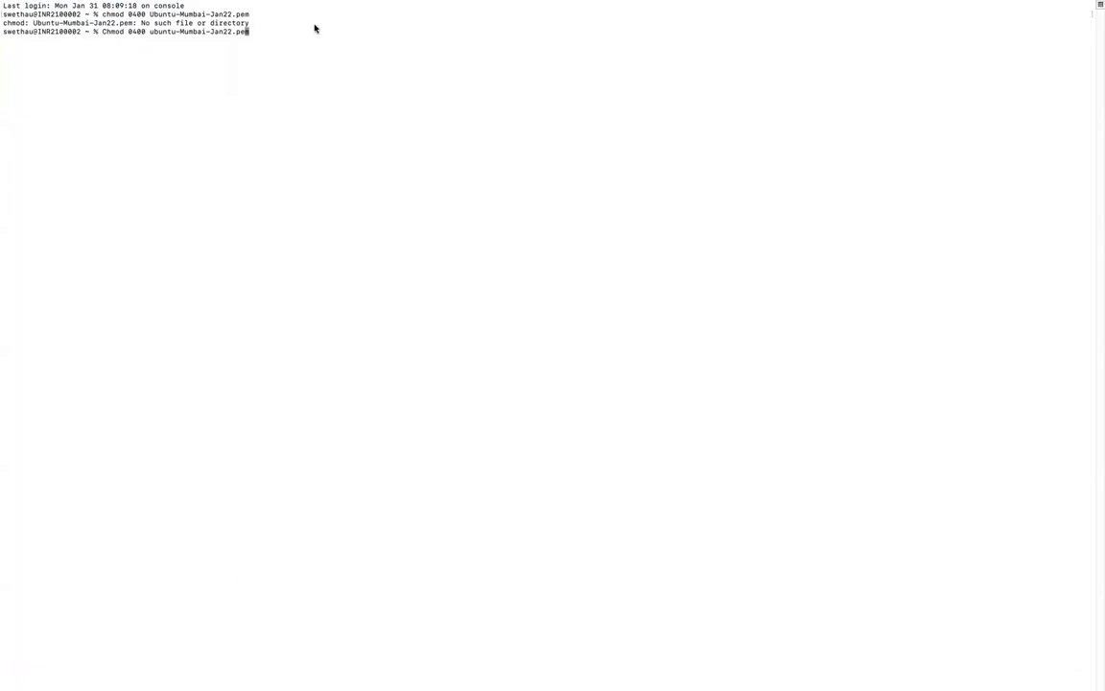
mouse_move(117, 5)
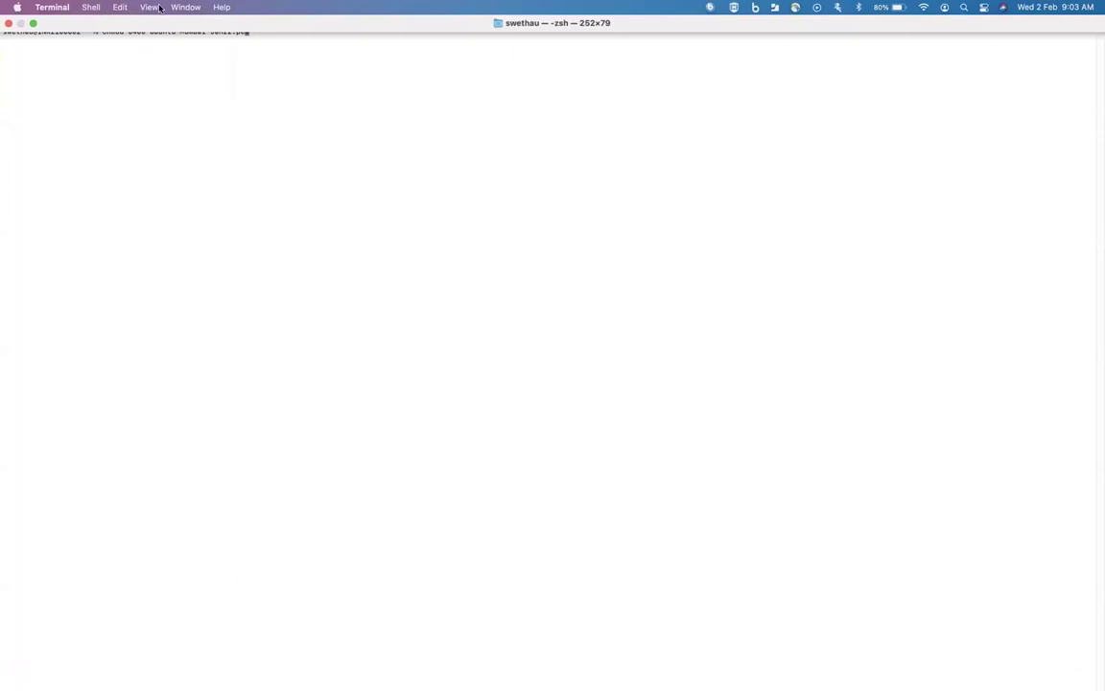
left_click(157, 7)
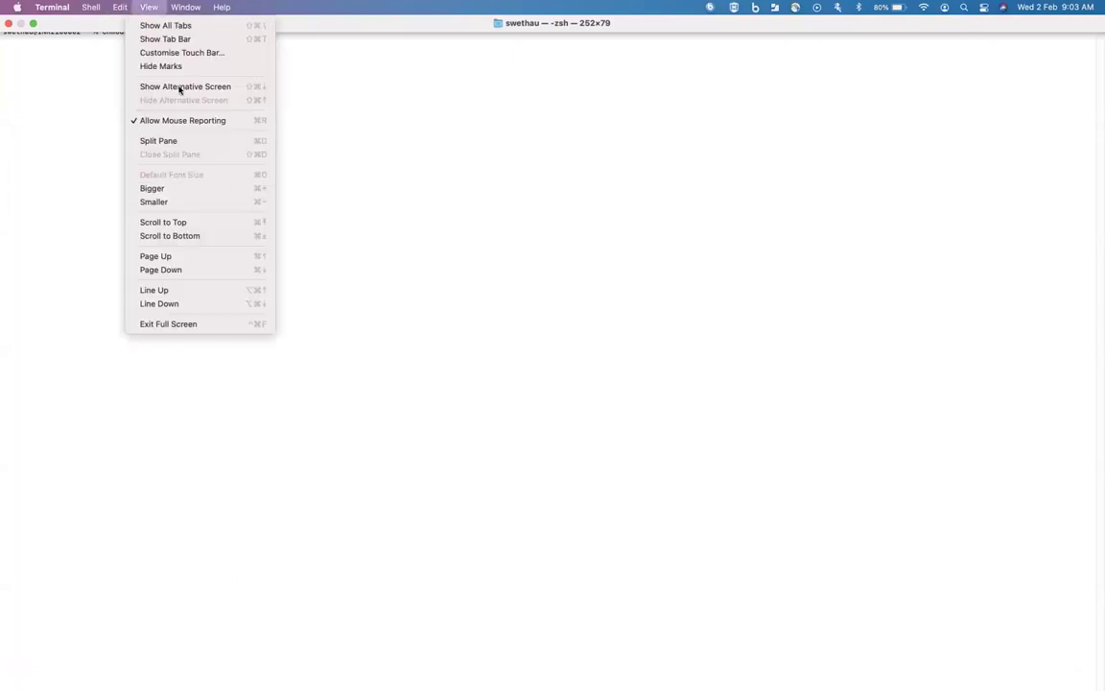
left_click(185, 187)
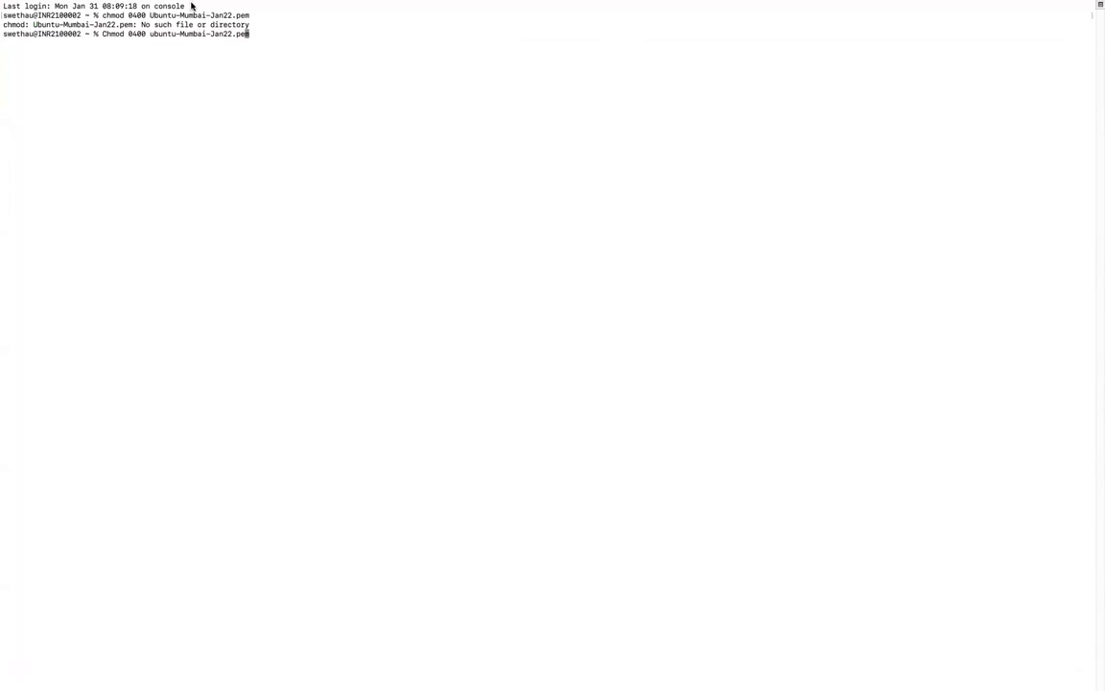
left_click(149, 8)
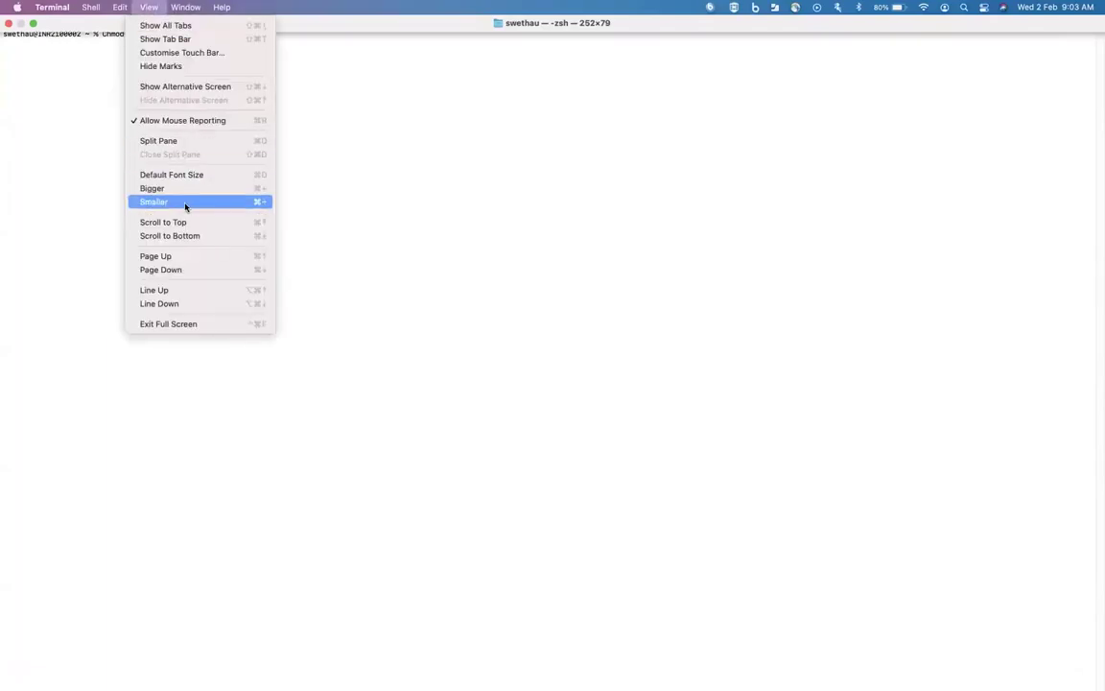
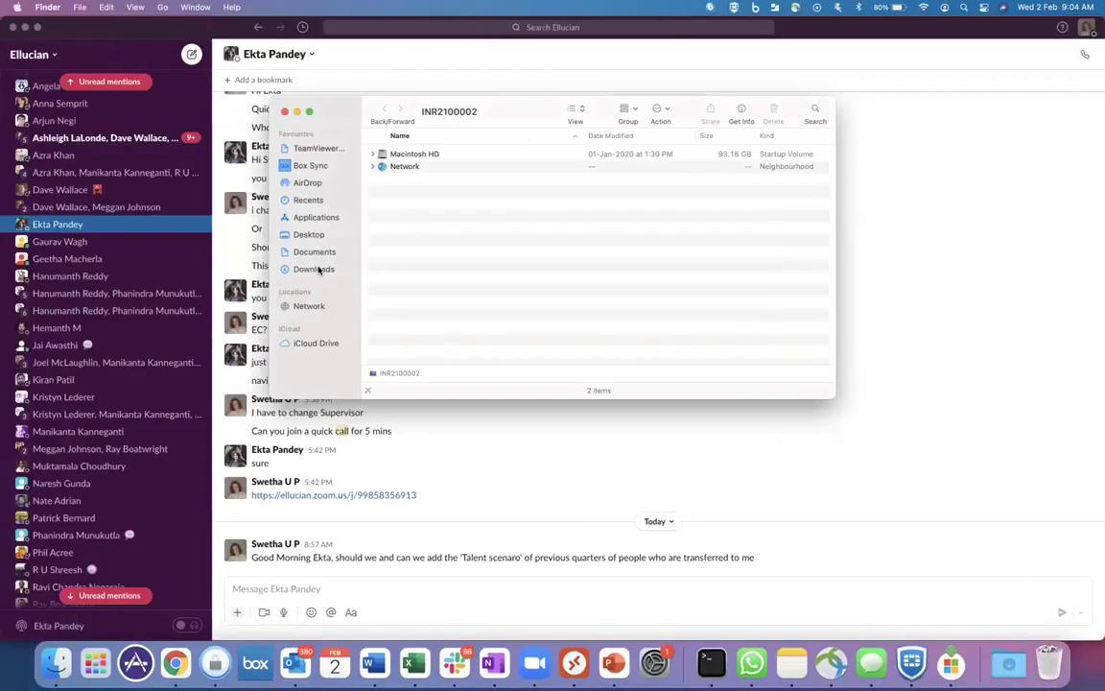
Select Ubuntu-Mumbai-Jan22.pem in Finder's Downloads folder, expand the window to full screen and compare the file's location with Terminal's working directory
left_click(319, 269)
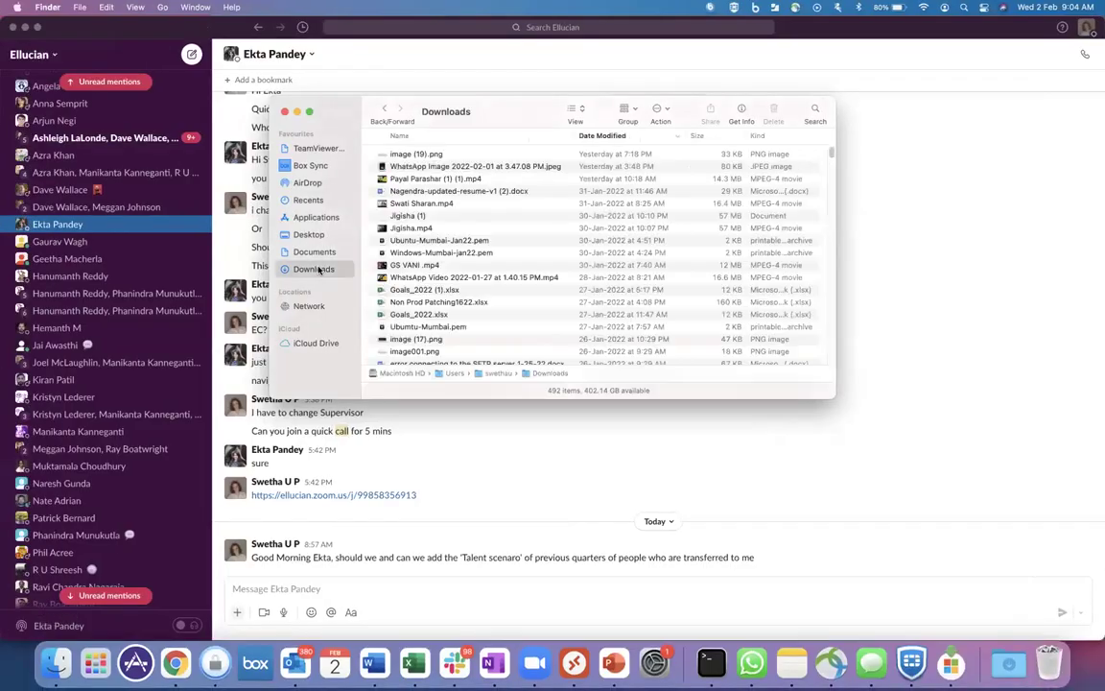
left_click(433, 241)
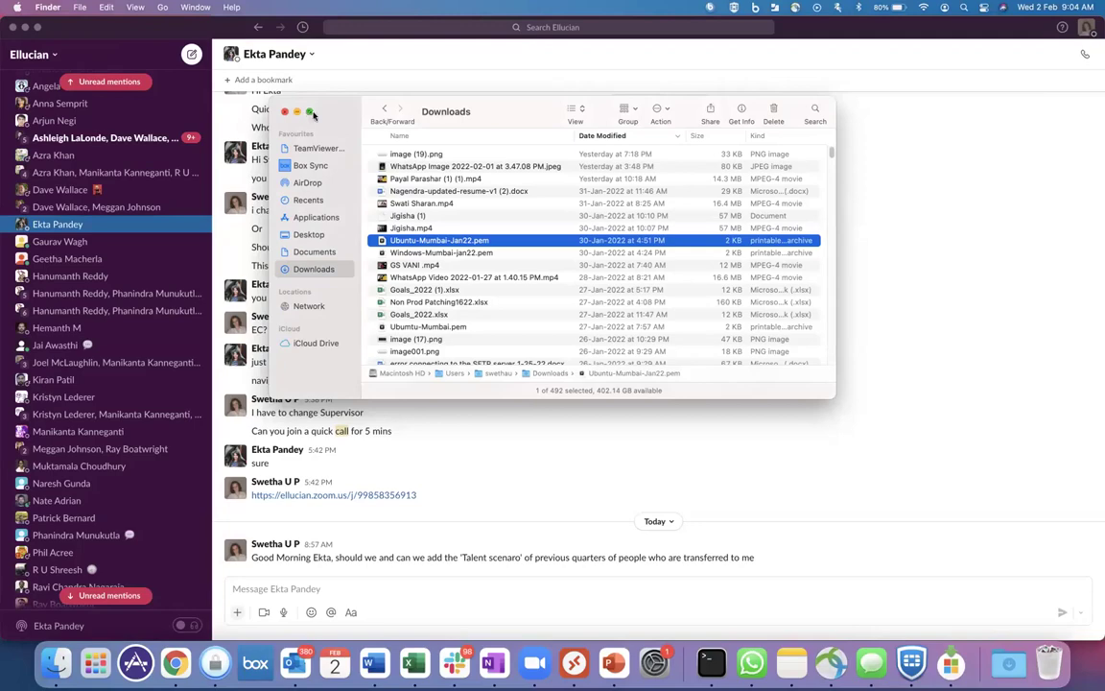
left_click(310, 112)
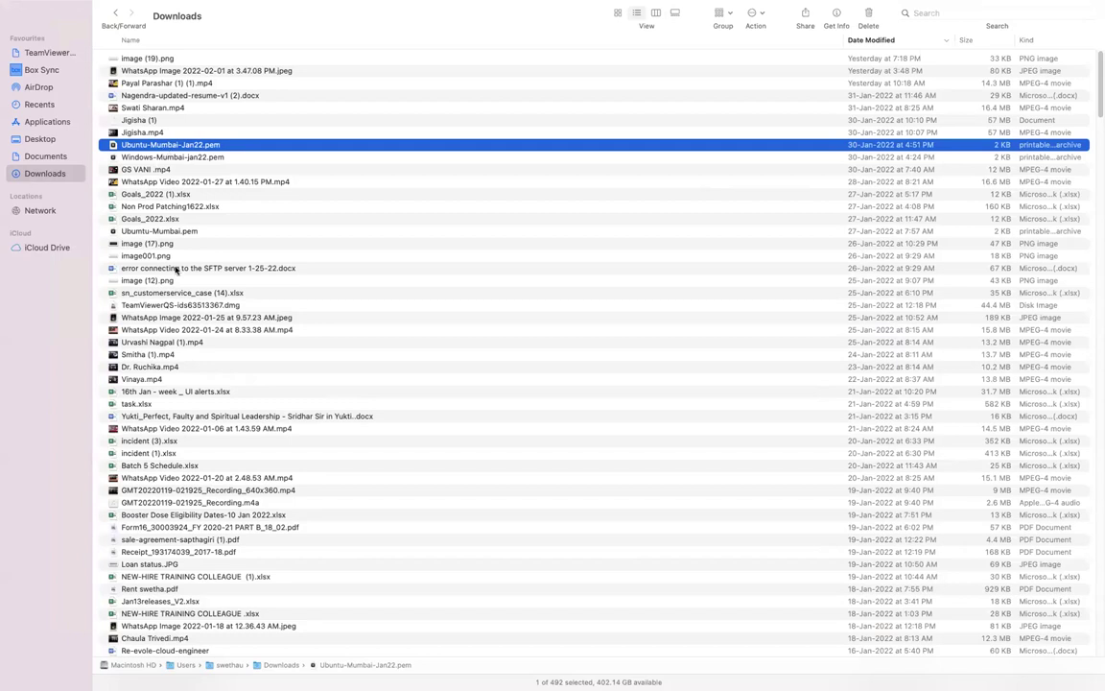
mouse_move(334, 681)
key("super+Tab")
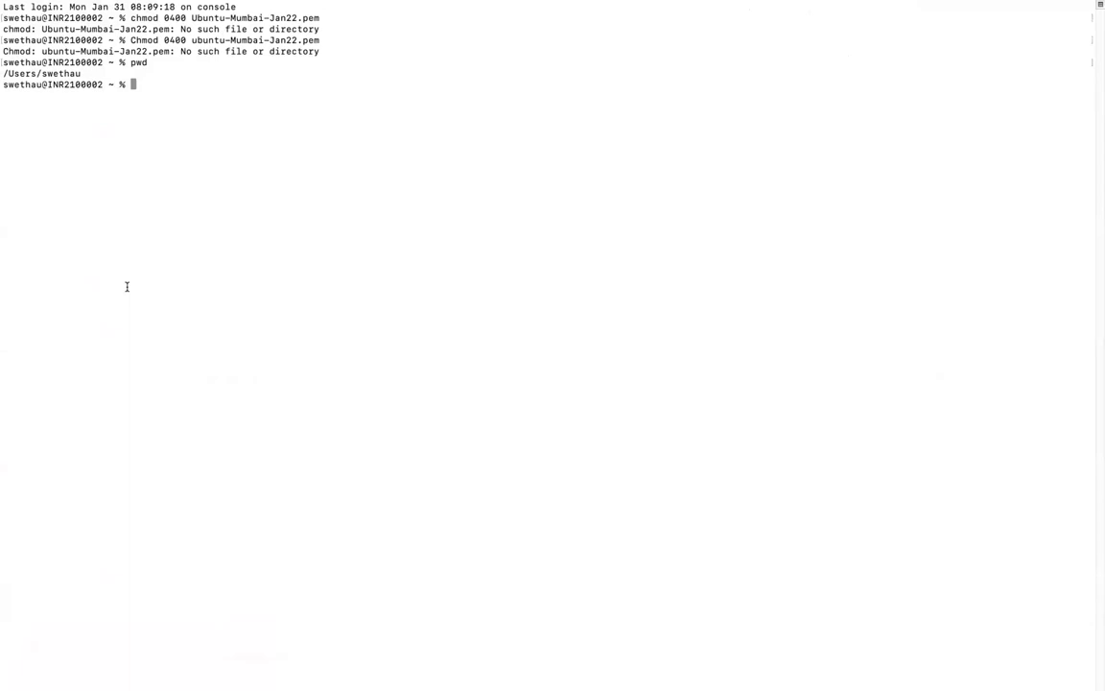
key("super+Tab")
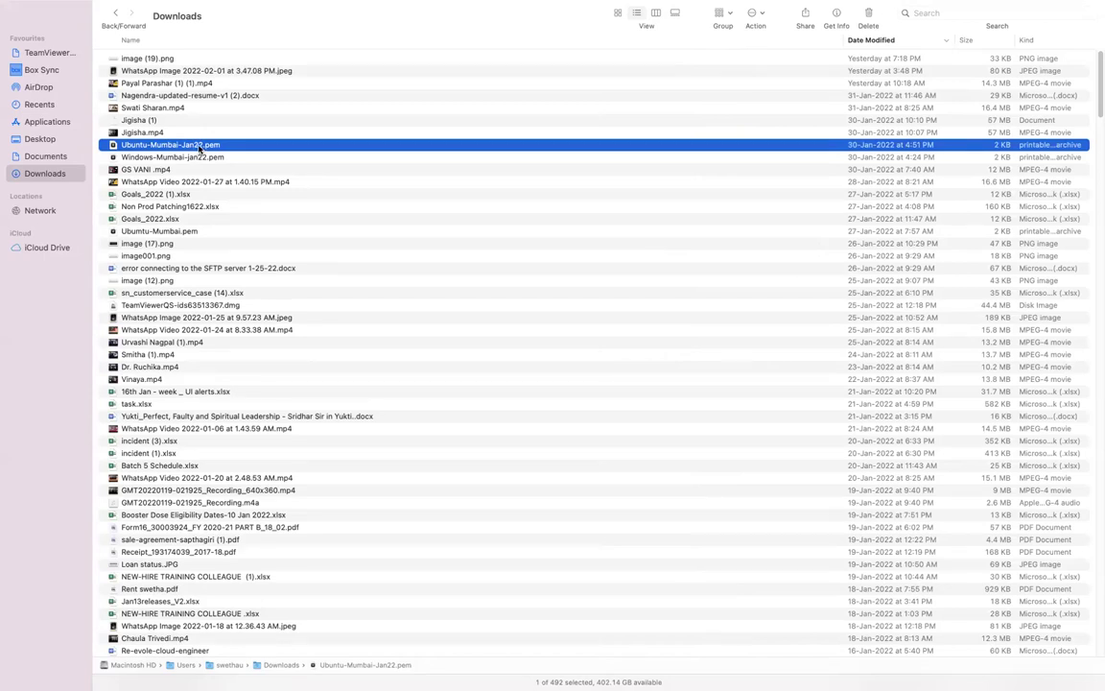
Return to Terminal and list the contents of the home directory with ls
key("ctrl+Right")
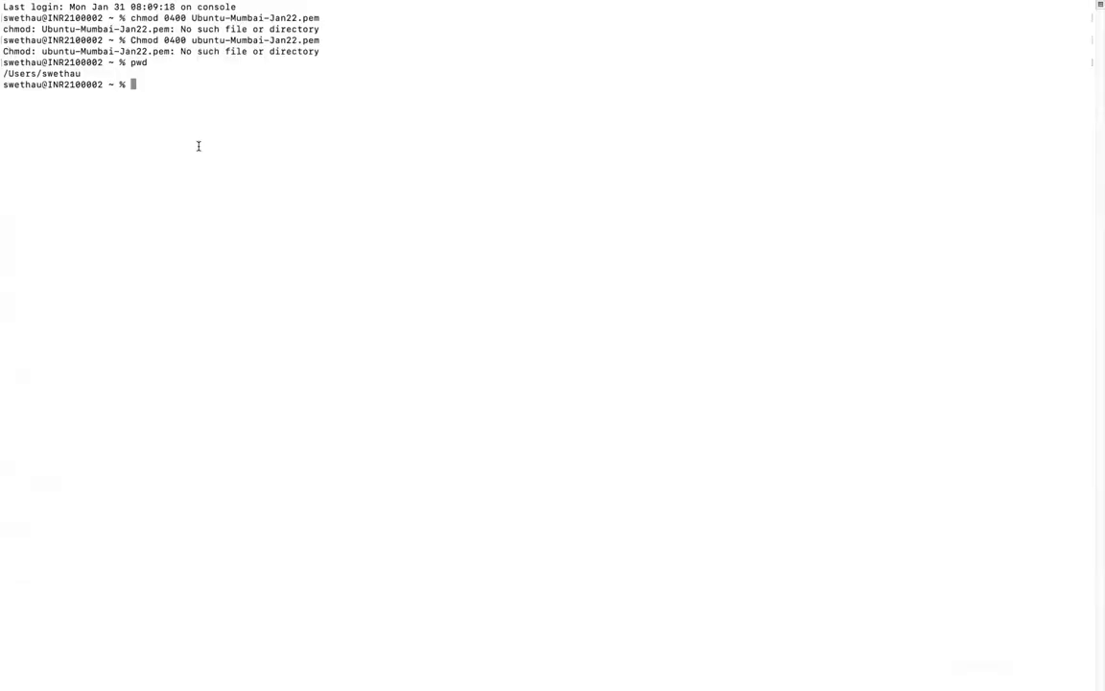
type("cd")
key("BackSpace")
key("BackSpace")
type("ls")
key("Return")
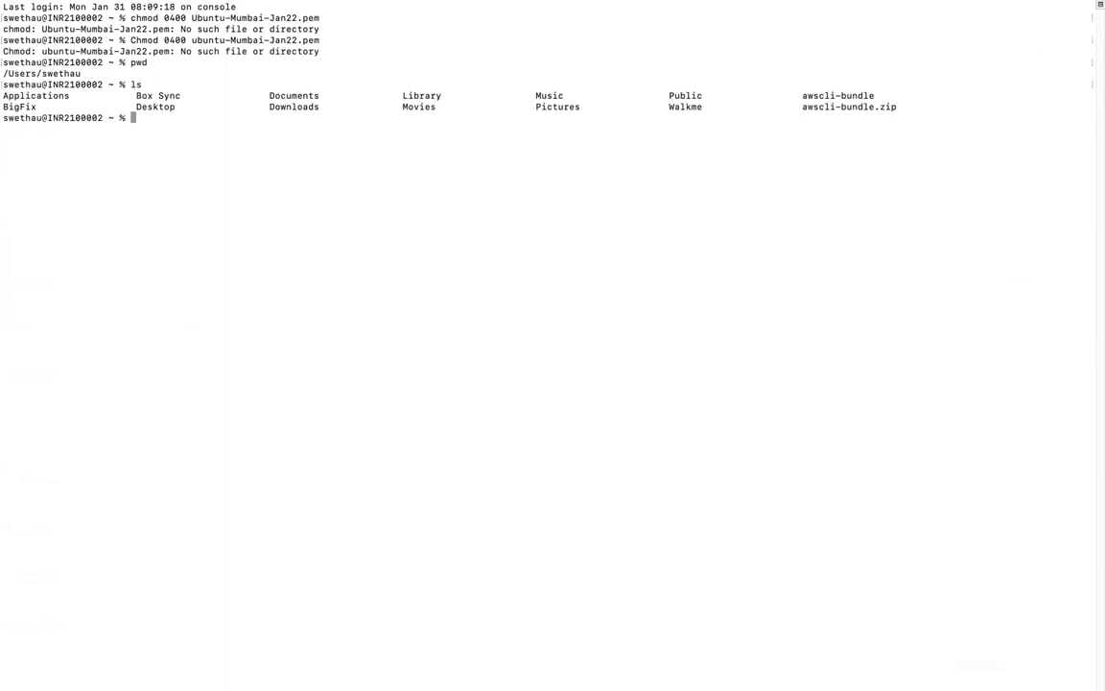
Change into the Downloads directory with cd Downloads and check the current path with pwd
type("cd Downloads")
key("Return")
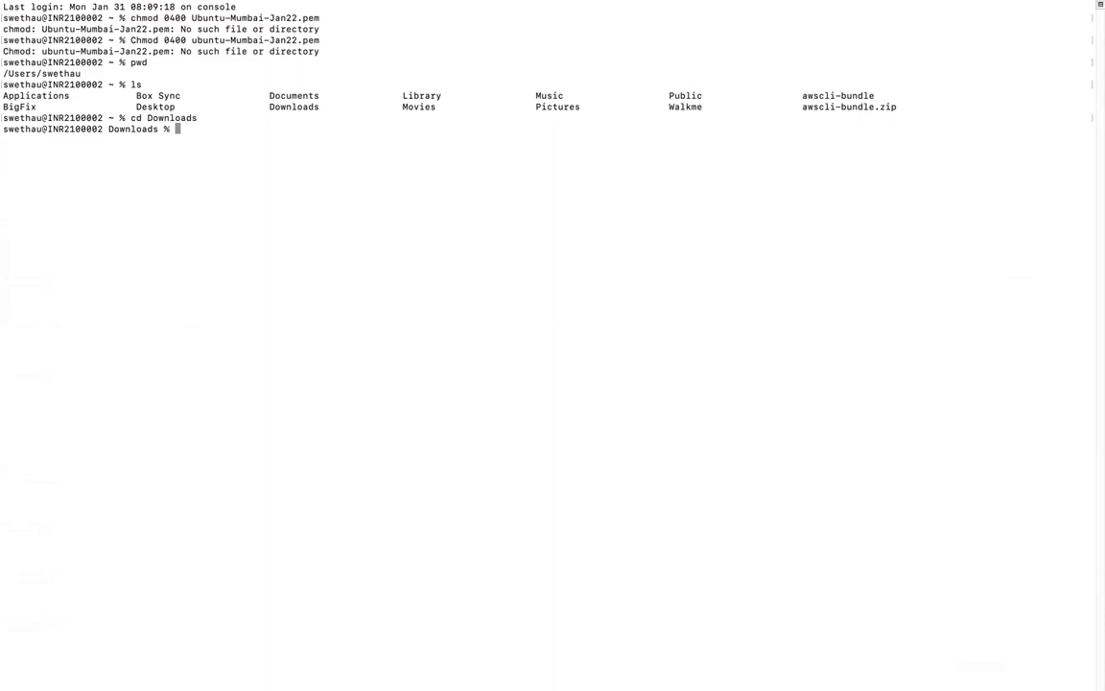
type("pwd")
key("Return")
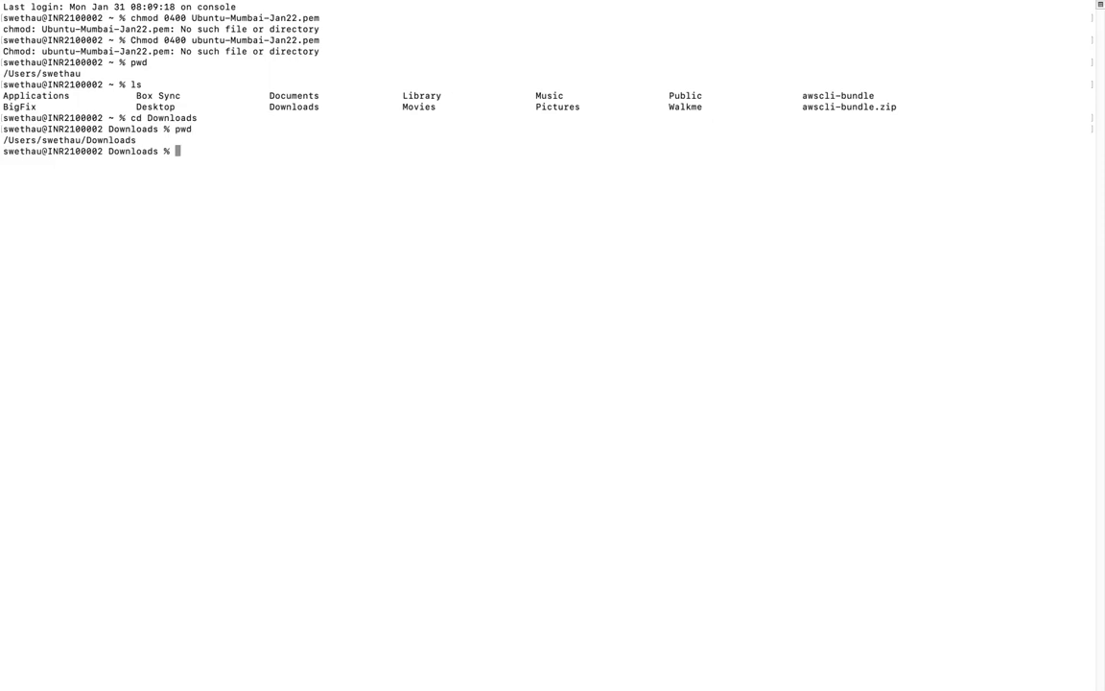
List the Downloads directory with ls and check the Ubuntu-Mumbai-Jan22.pem file name against Finder
type("ls")
key("Return")
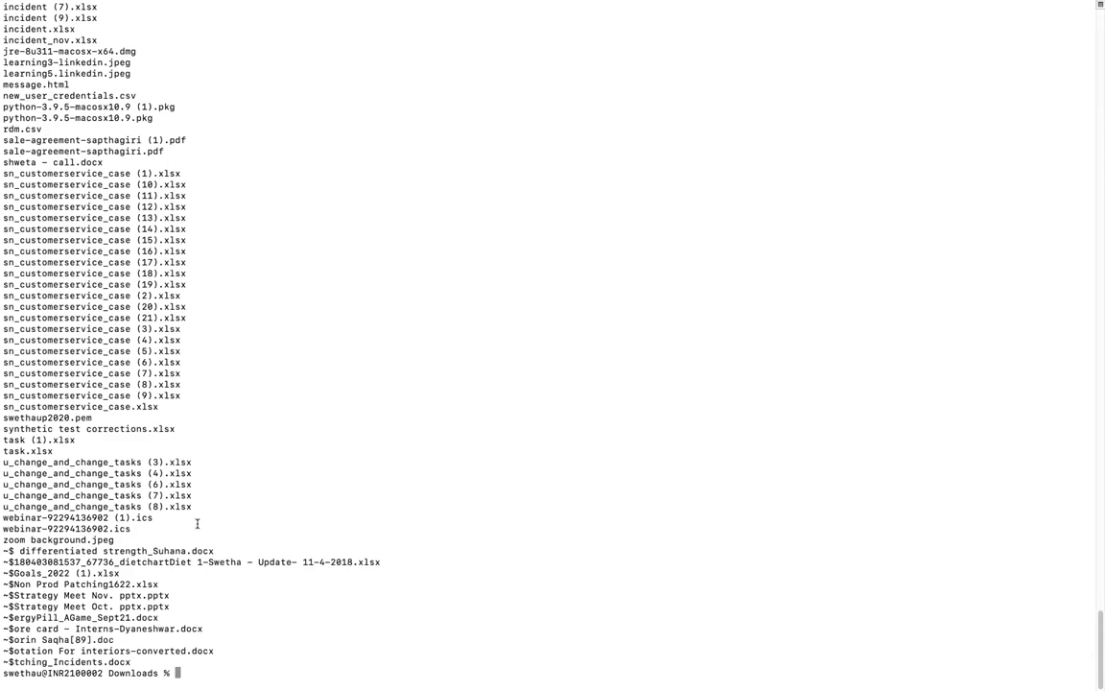
key("ctrl+Left")
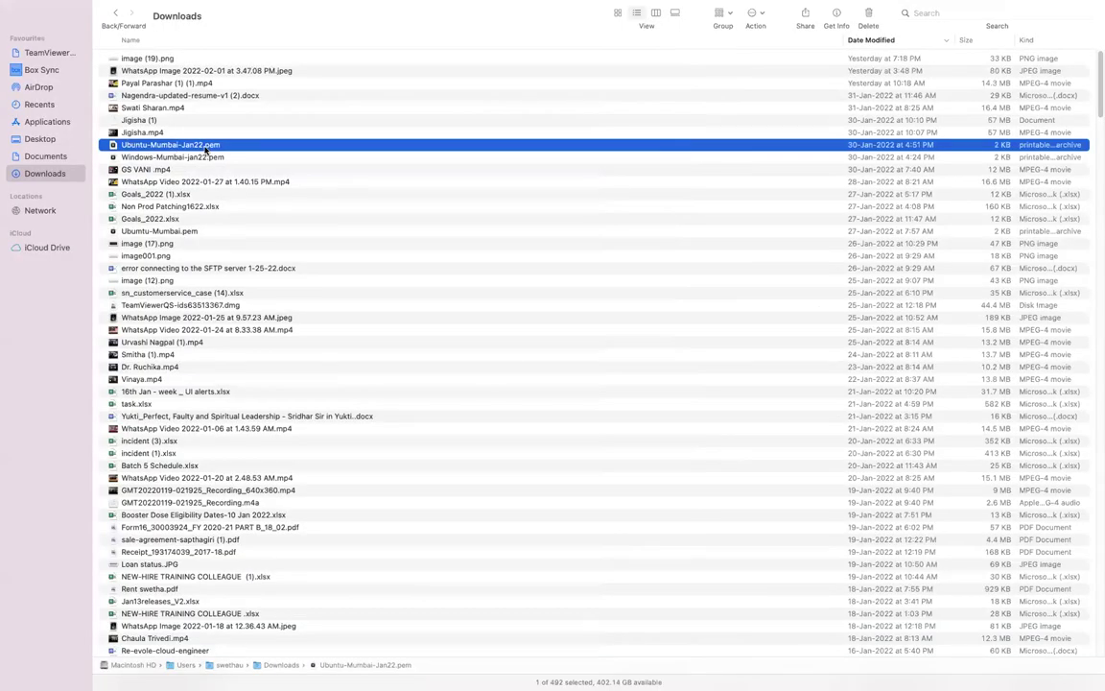
key("ctrl+Right")
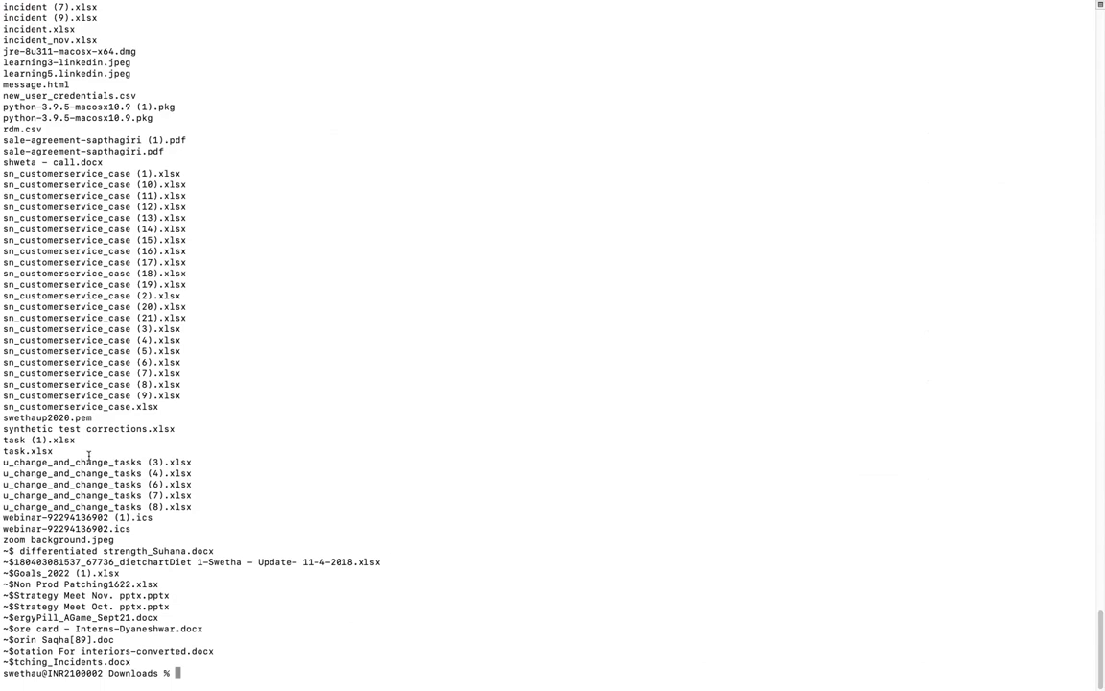
Clear the Terminal screen and switch to Chrome to check the instance's chmod and ssh commands
type("clear")
key("Return")
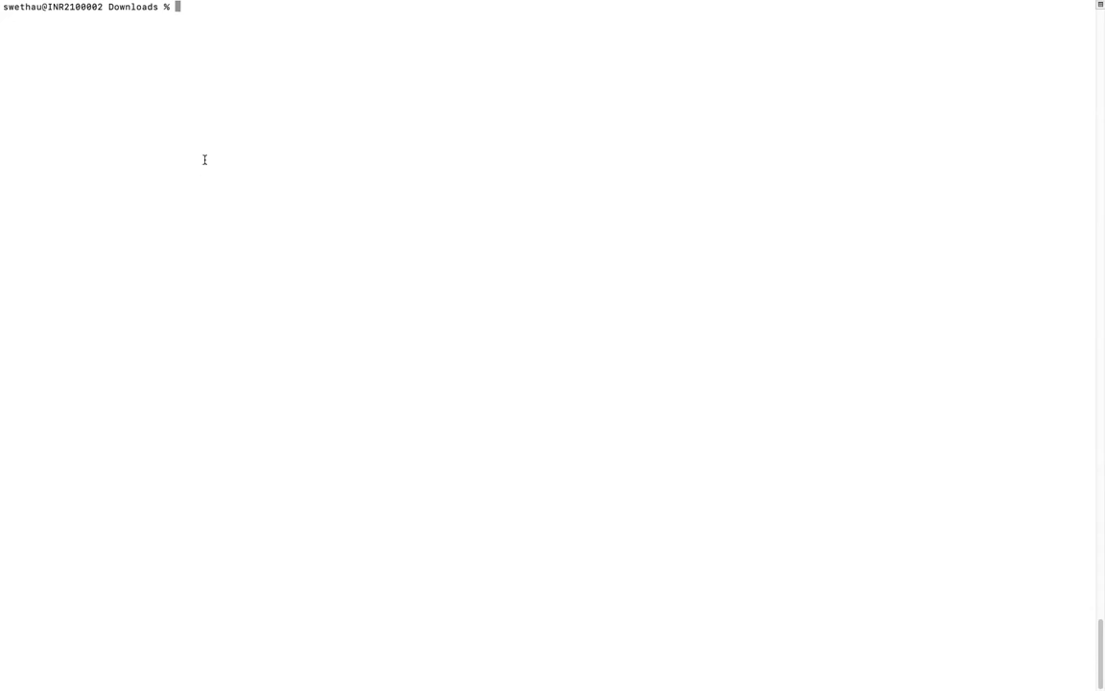
mouse_move(224, 681)
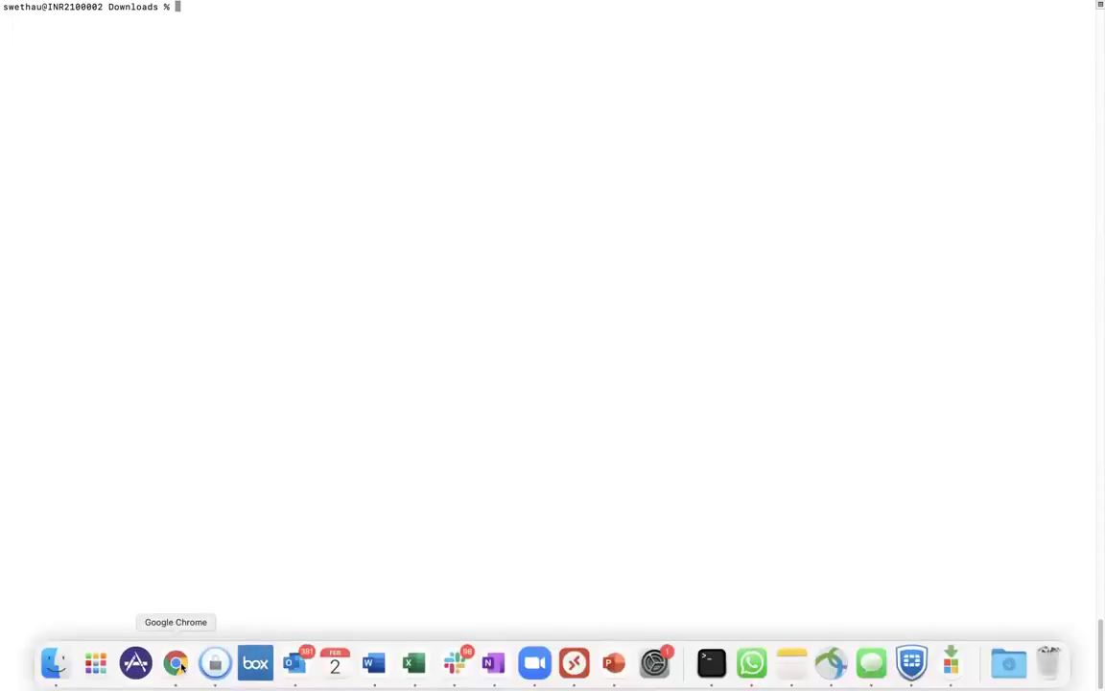
left_click(176, 663)
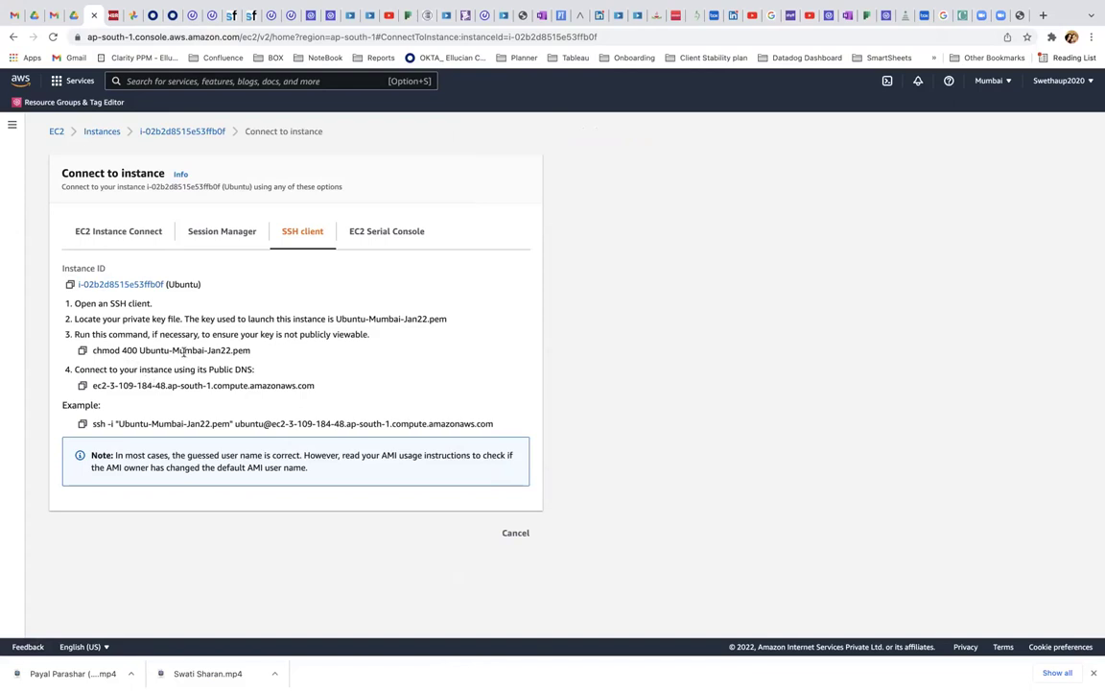
Copy the chmod 400 Ubuntu-Mumbai-Jan22.pem command from the SSH client instructions and run it in Terminal
left_click(83, 350)
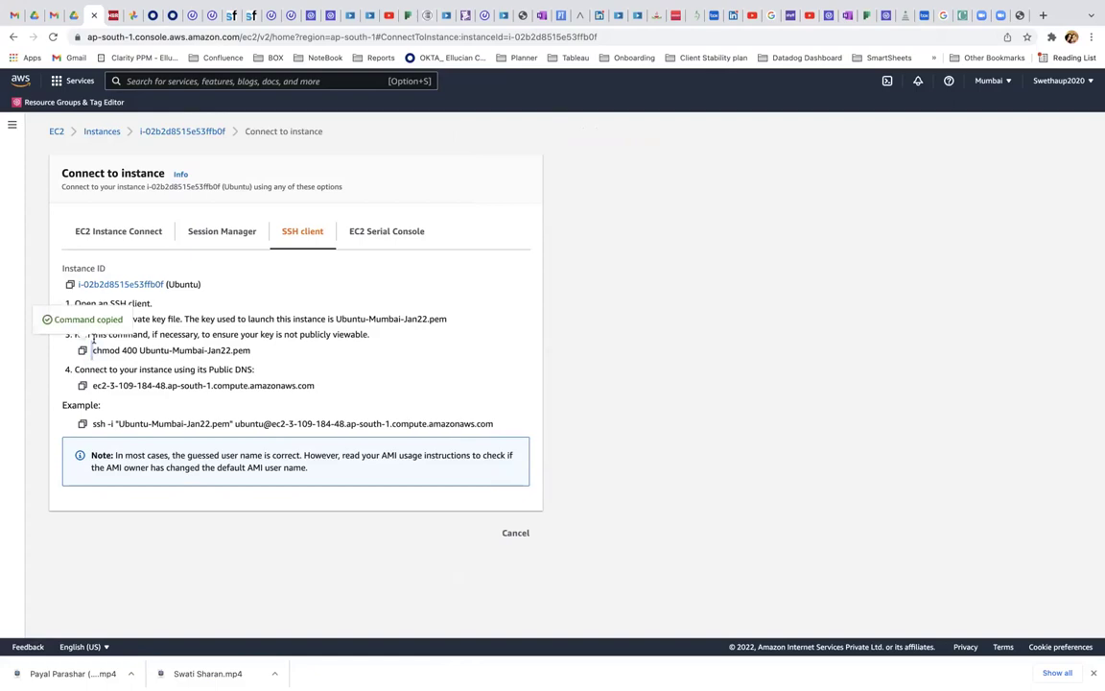
key("ctrl+Left")
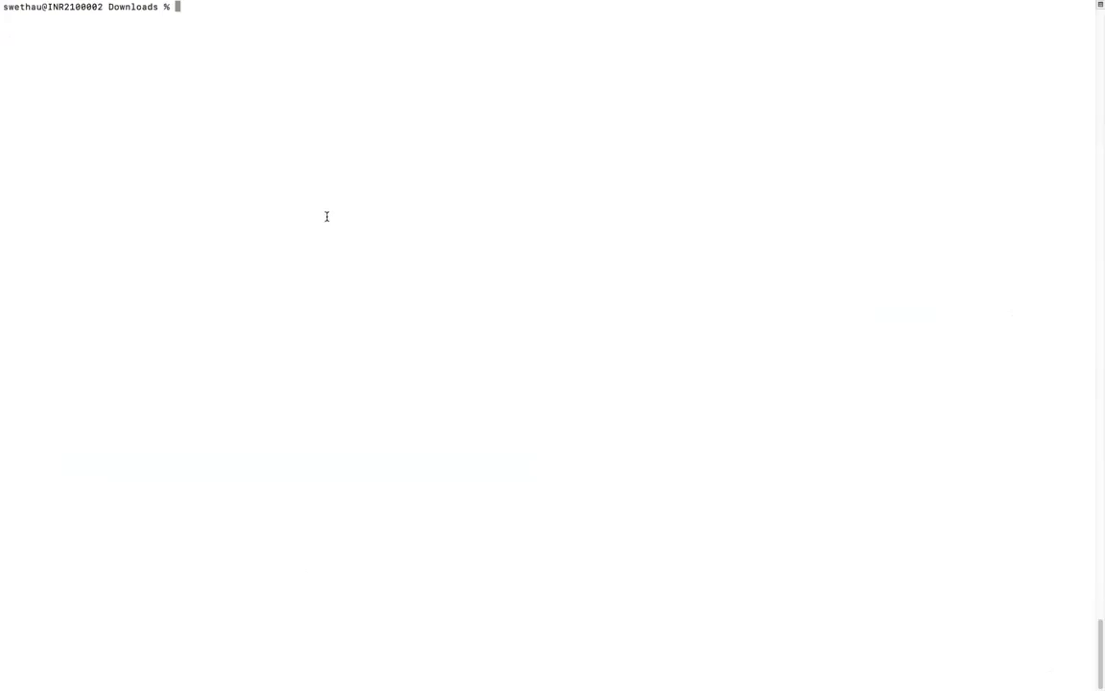
key("super+v")
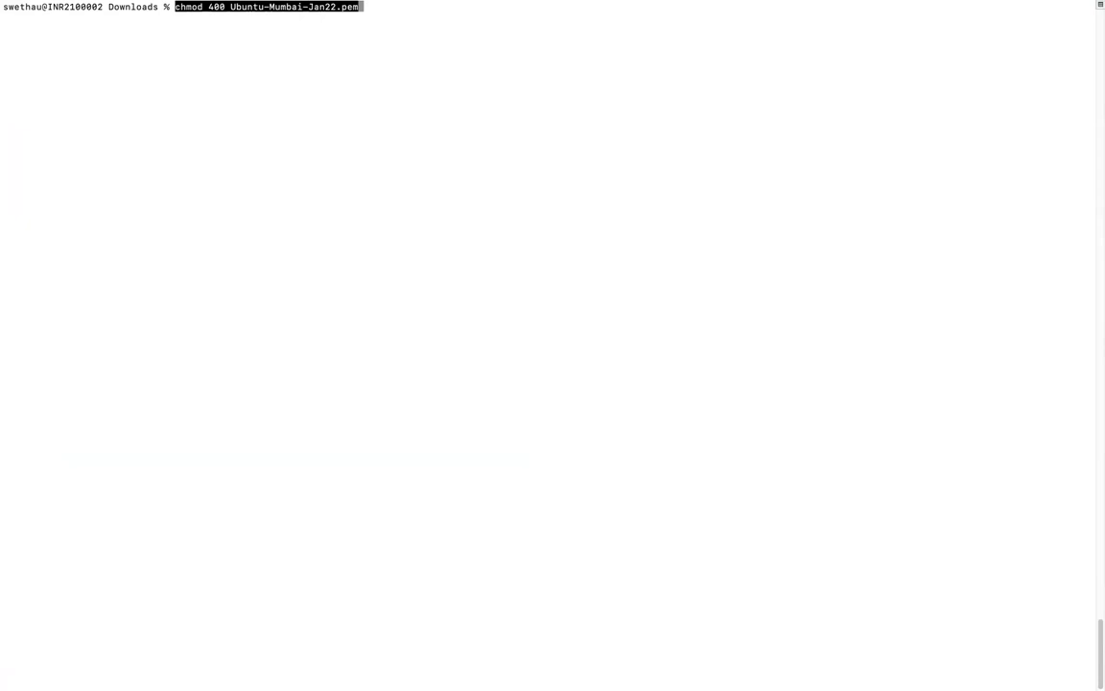
key("Return")
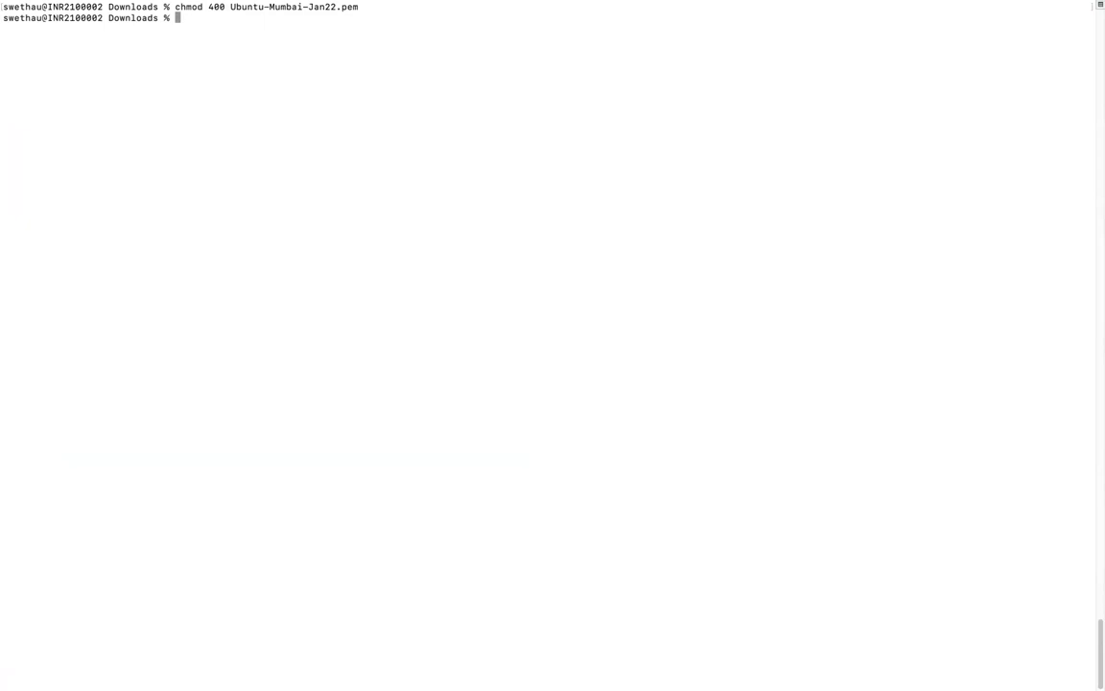
Check the file permissions in the Downloads directory with ls -l in Terminal and clear the screen
key("super+Tab")
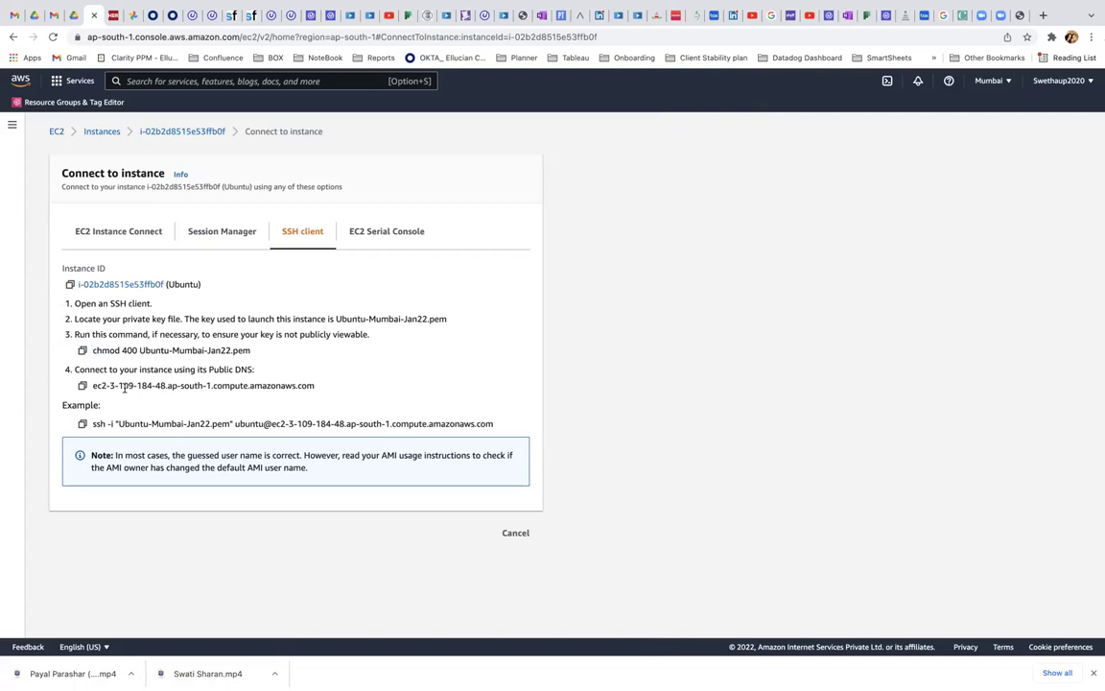
key("ctrl+Left")
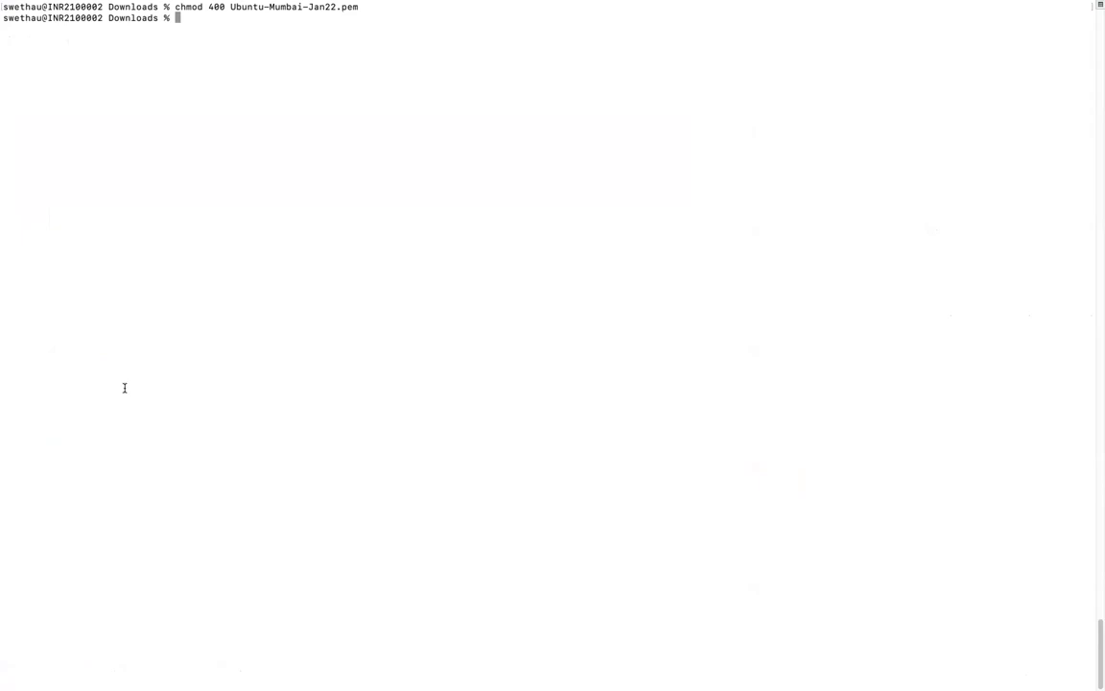
type("ls -l")
key("Return")
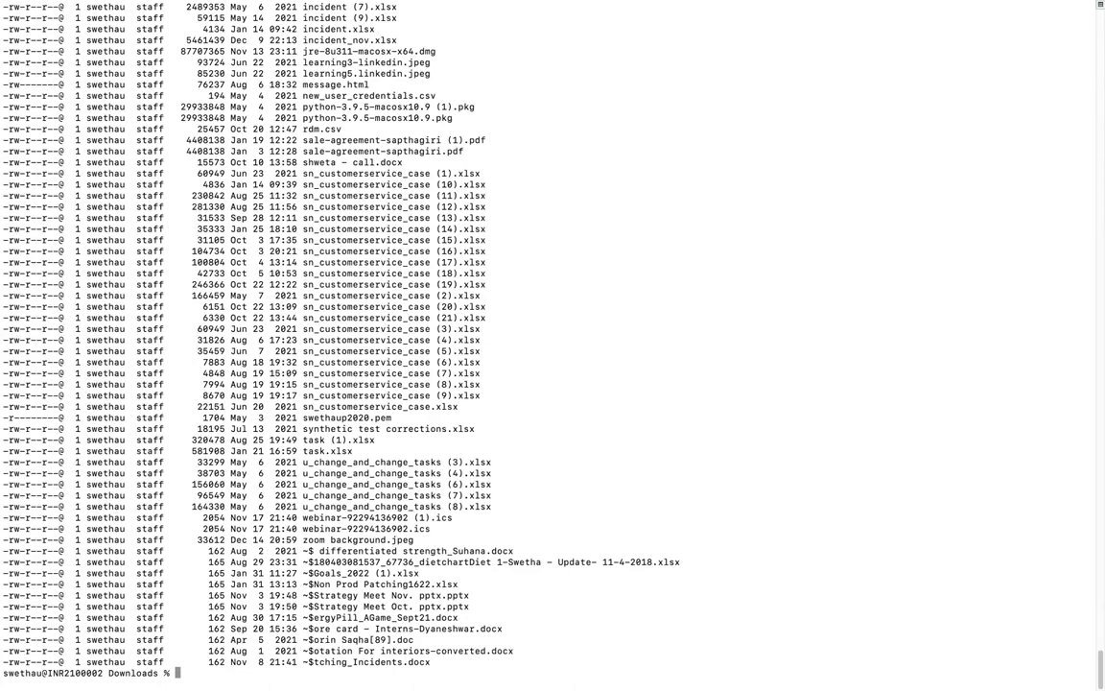
type("clear")
key("Return")
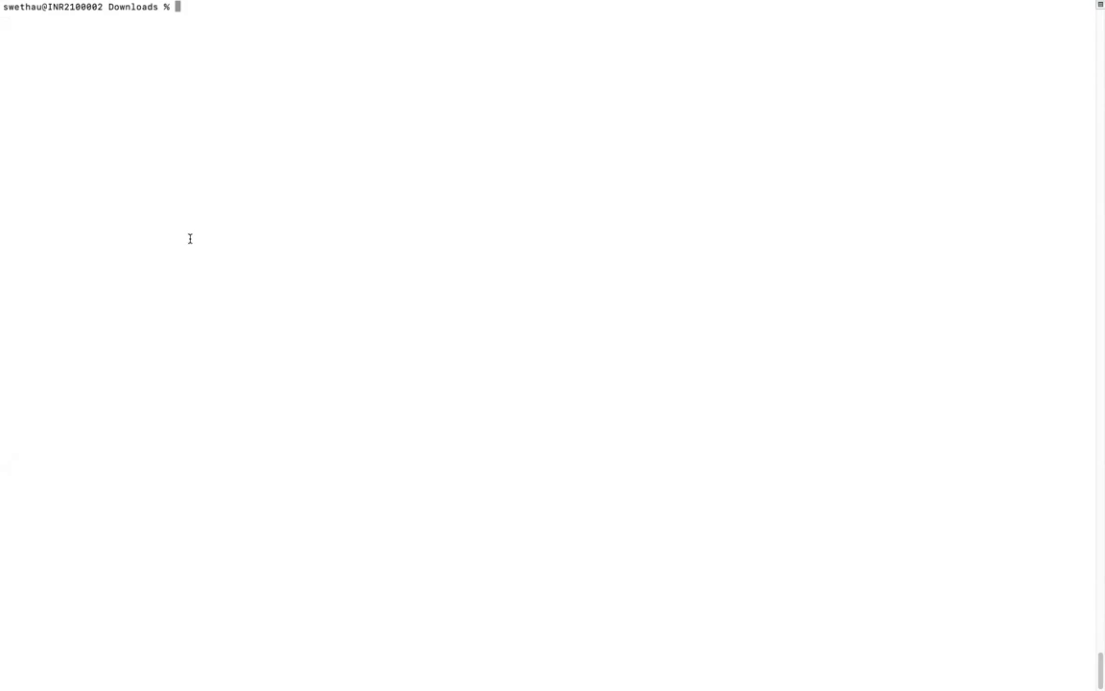
Copy the example ssh -i "Ubuntu-Mumbai-Jan22.pem" command from Chrome, run it in Terminal and accept the host with yes
key("ctrl+Right")
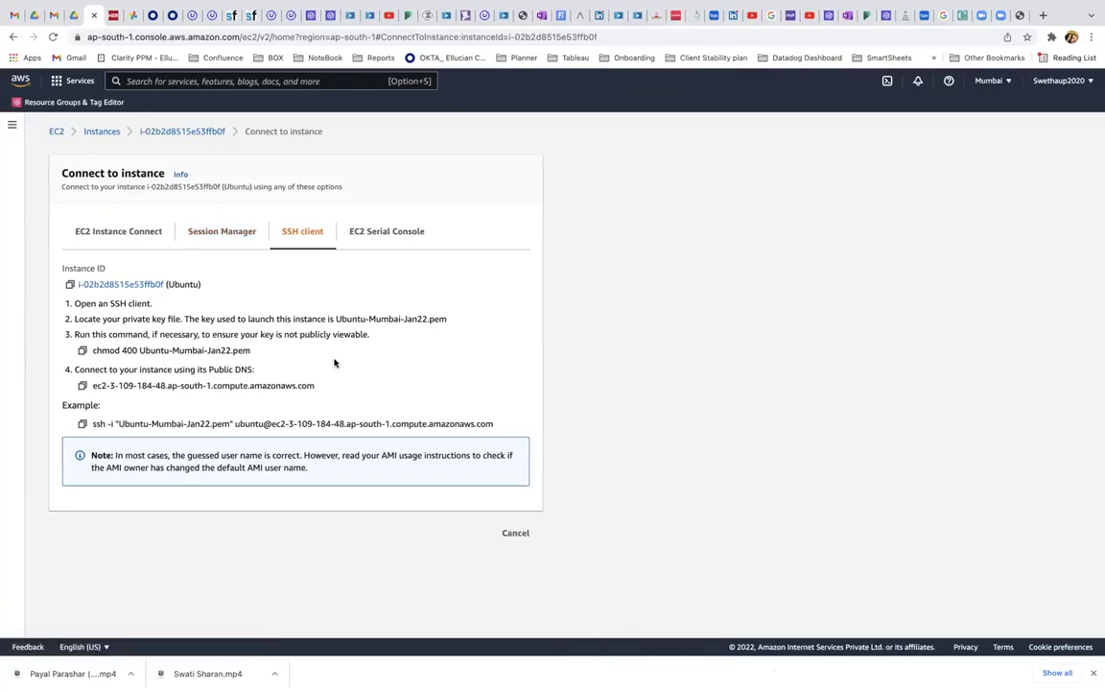
left_click(82, 386)
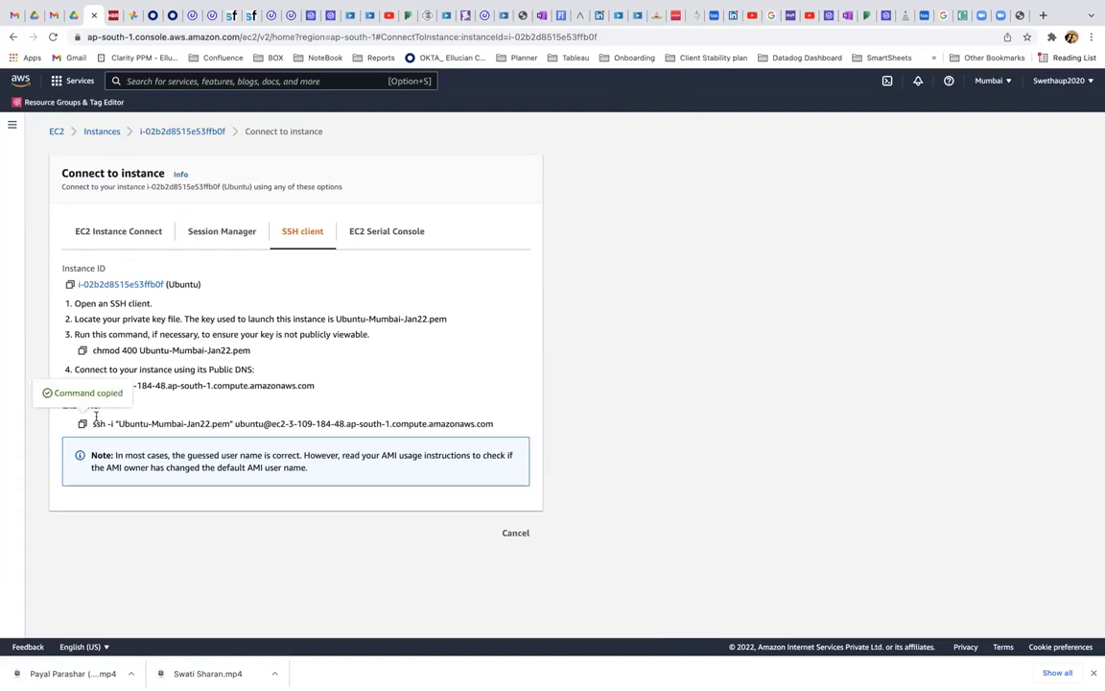
key("super+Tab")
key("super+v")
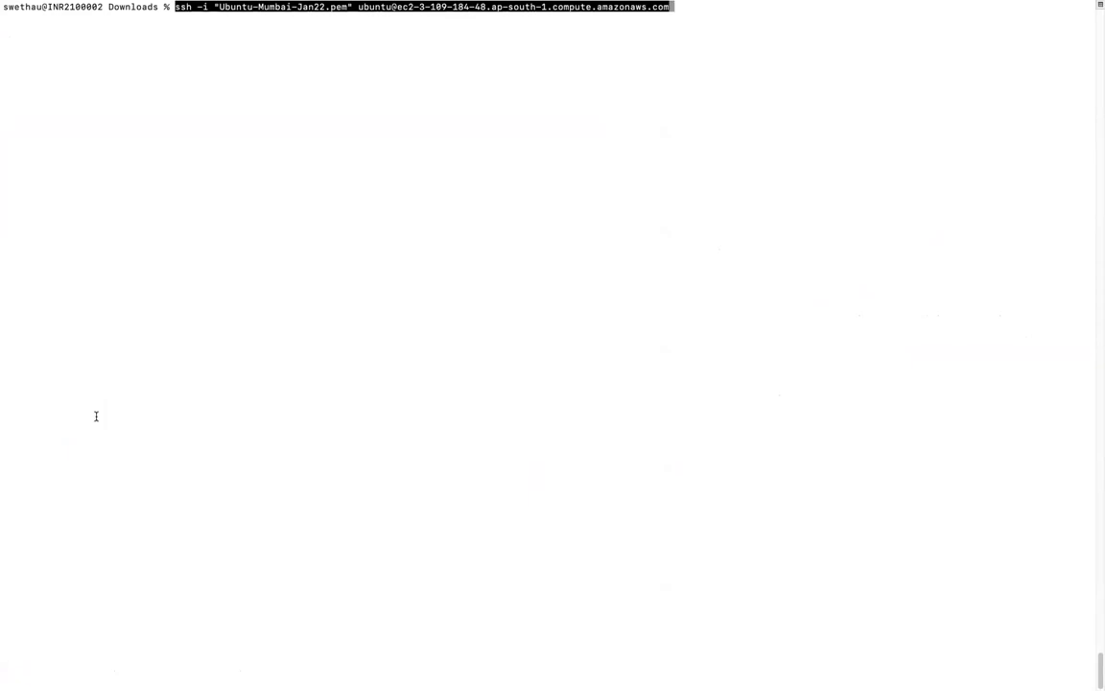
key("Return")
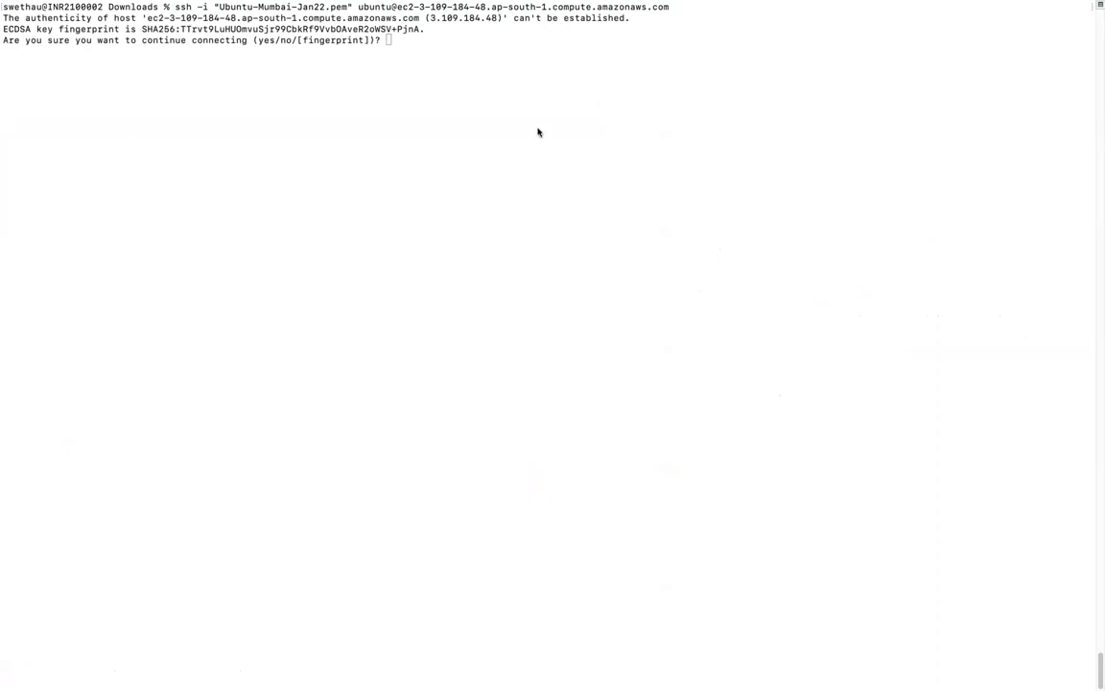
left_click(387, 44)
type("yes")
key("Return")
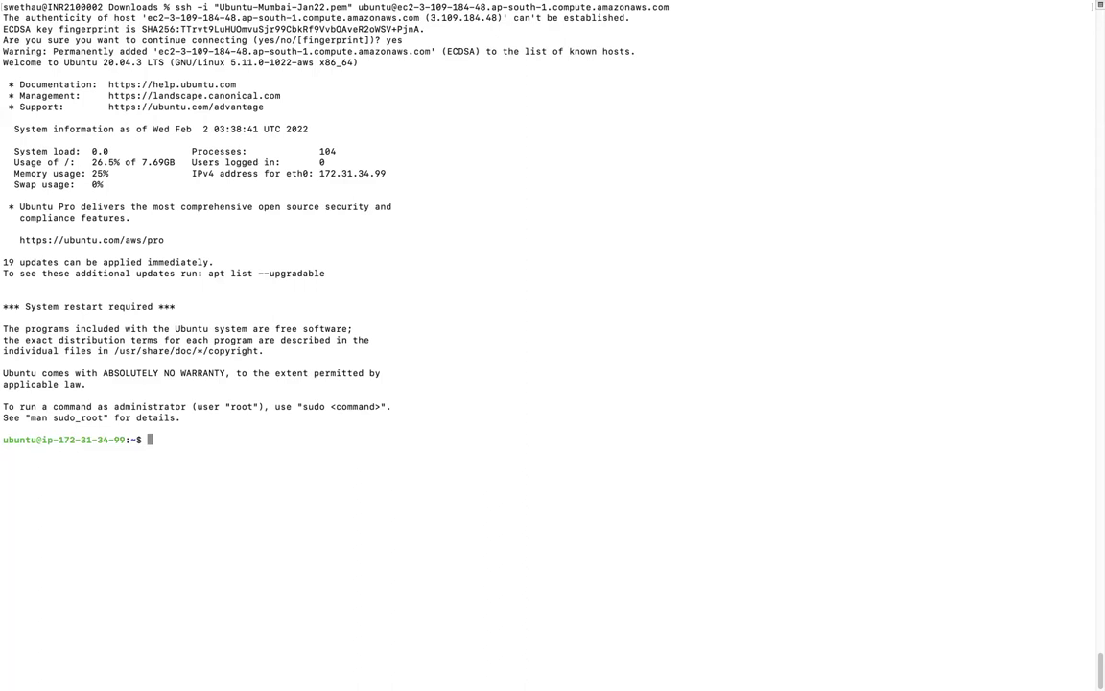
Show the instance's operating system details with cat /etc/os-release and highlight the version number
type("cat")
type("ct")
type("c")
type("\\")
key("BackSpace")
type("/")
key("BackSpace")
key("BackSpace")
key("BackSpace")
key("BackSpace")
type("/")
type("etc")
type("/os-release")
key("Return")
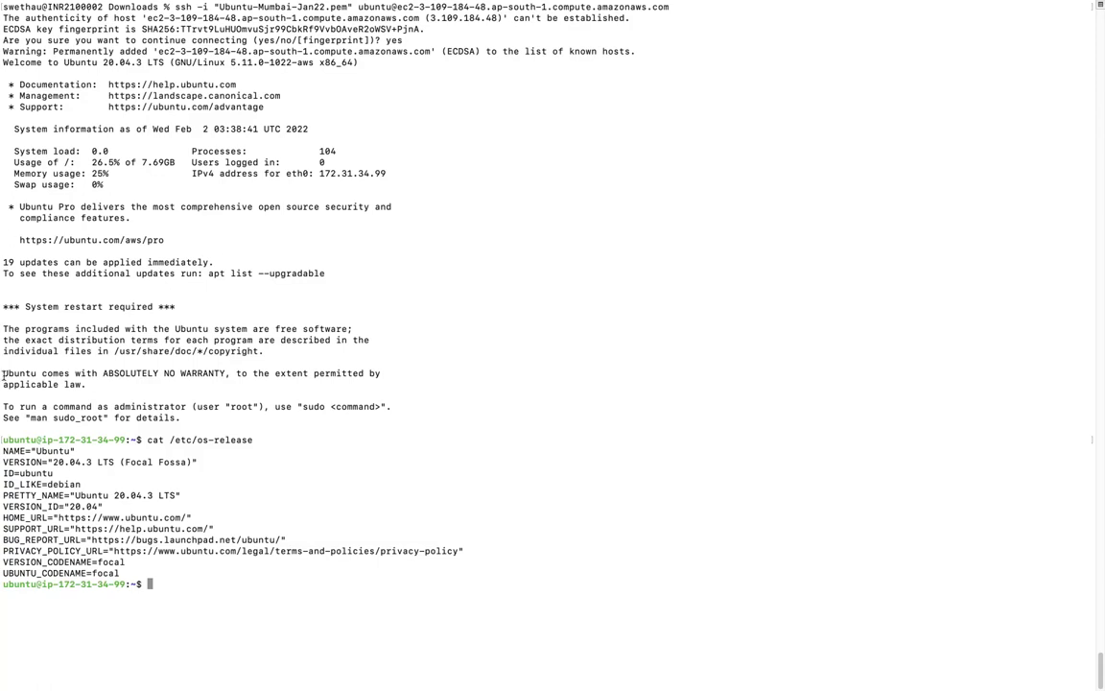
left_click_drag(33, 450, 116, 462)
left_click(98, 461)
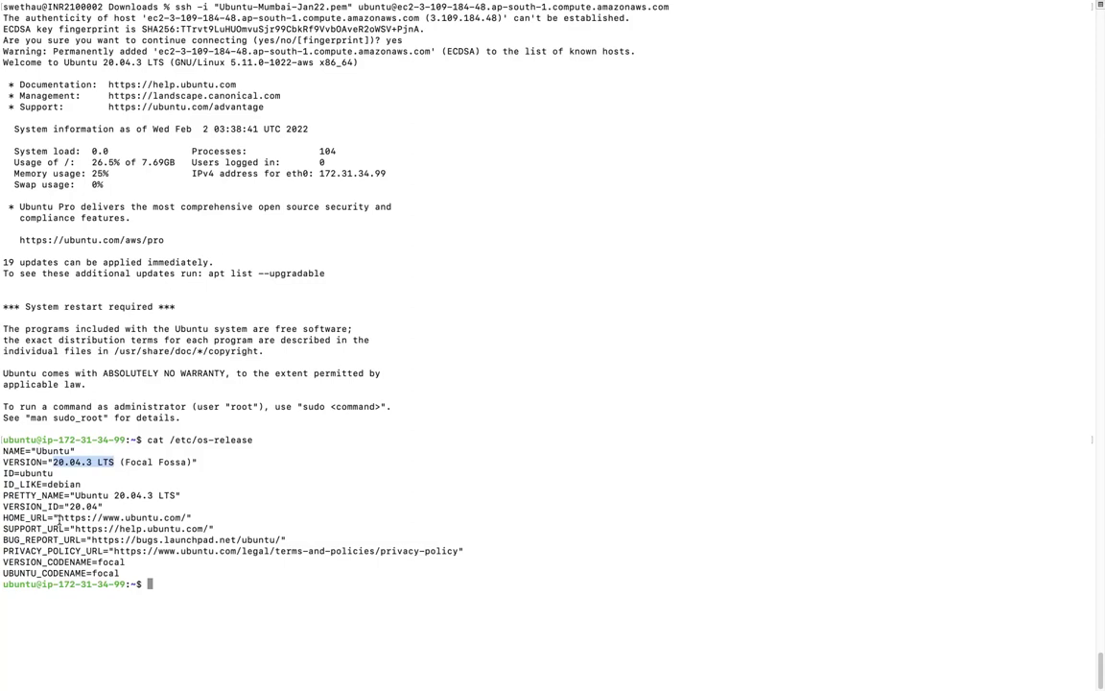
Switch to Chrome to review the instance's SSH client commands and return to the Terminal session
mouse_move(172, 683)
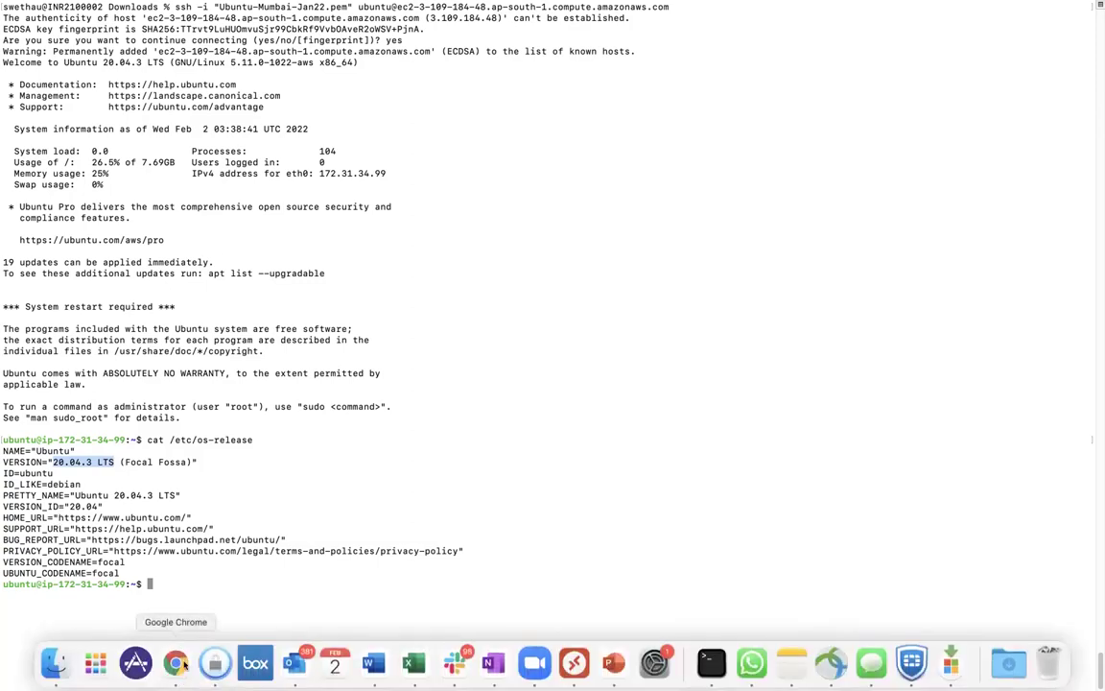
left_click(182, 663)
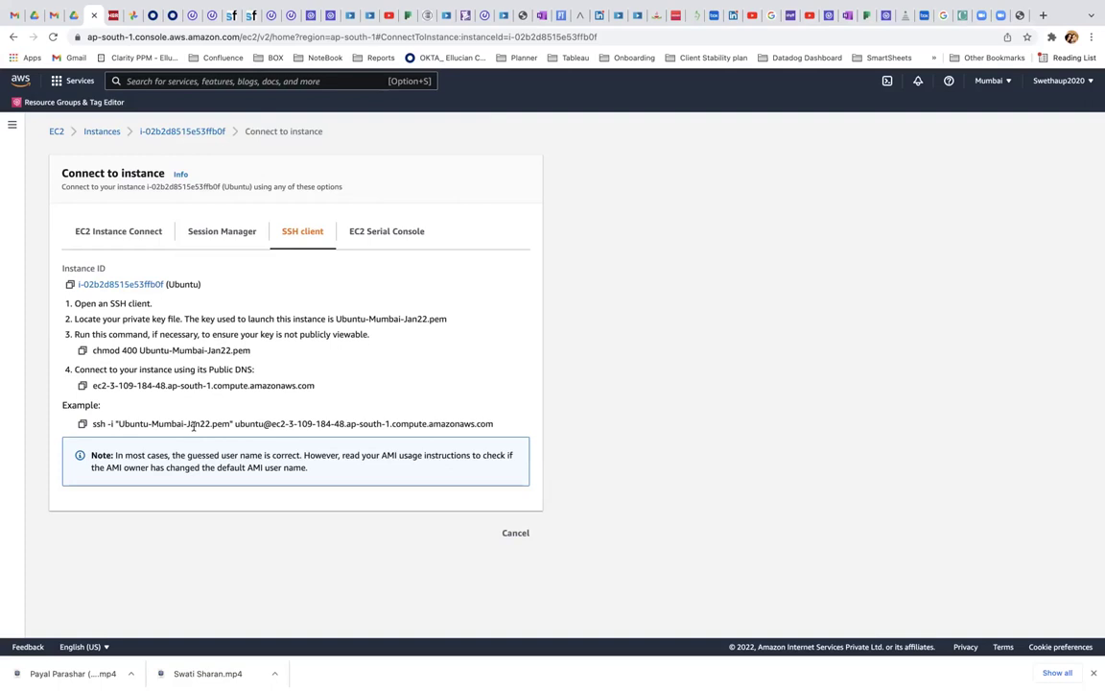
key("ctrl+Left")
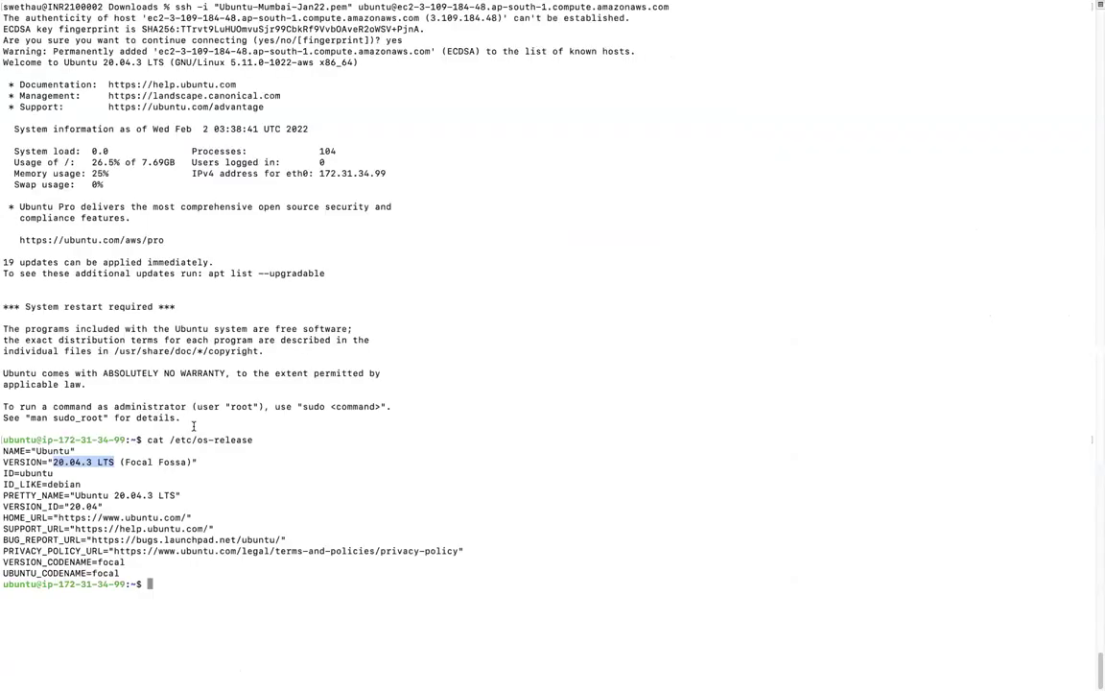
left_click(206, 573)
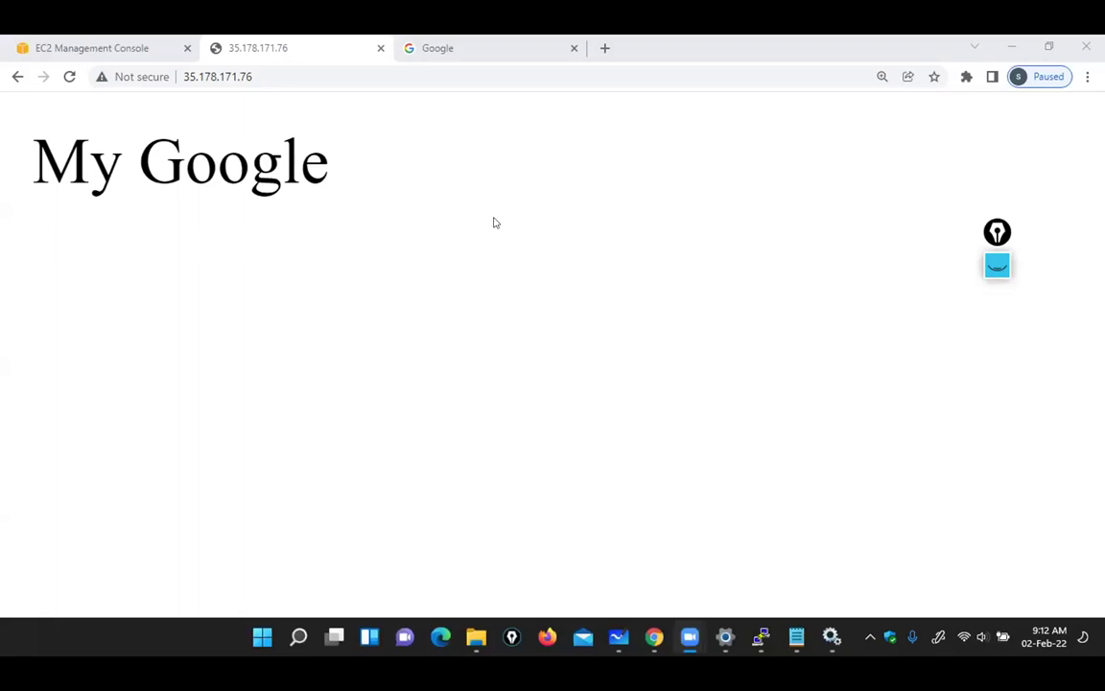
Open the London region's instances list from the EC2 dashboard and terminate the Webserver instance
left_click(99, 49)
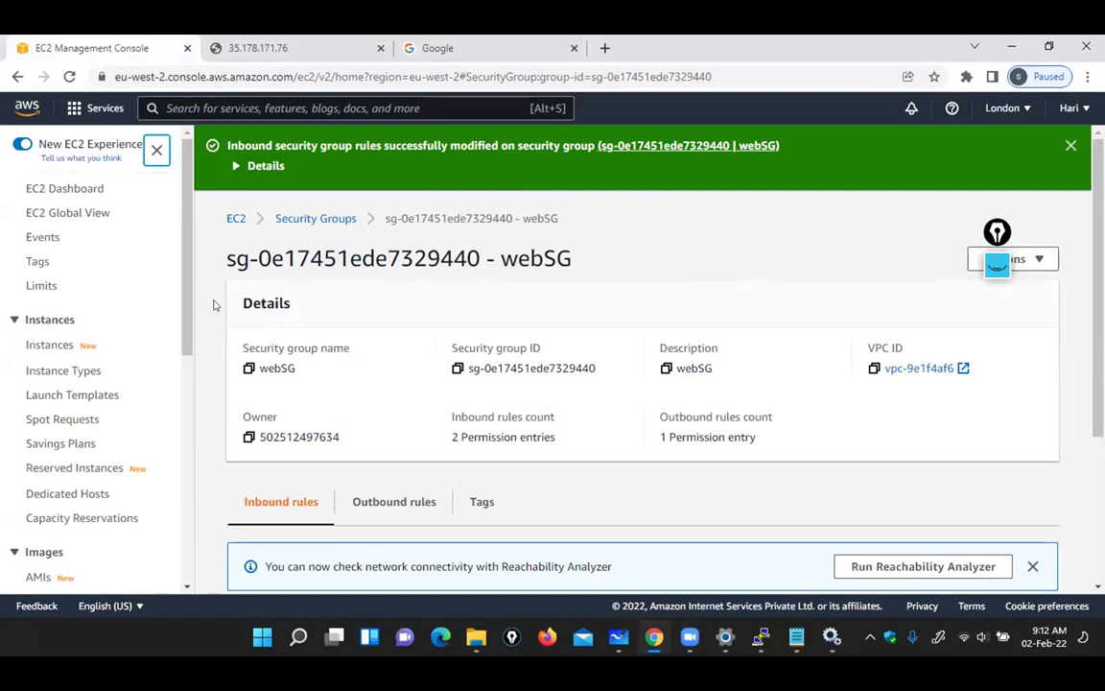
left_click(85, 192)
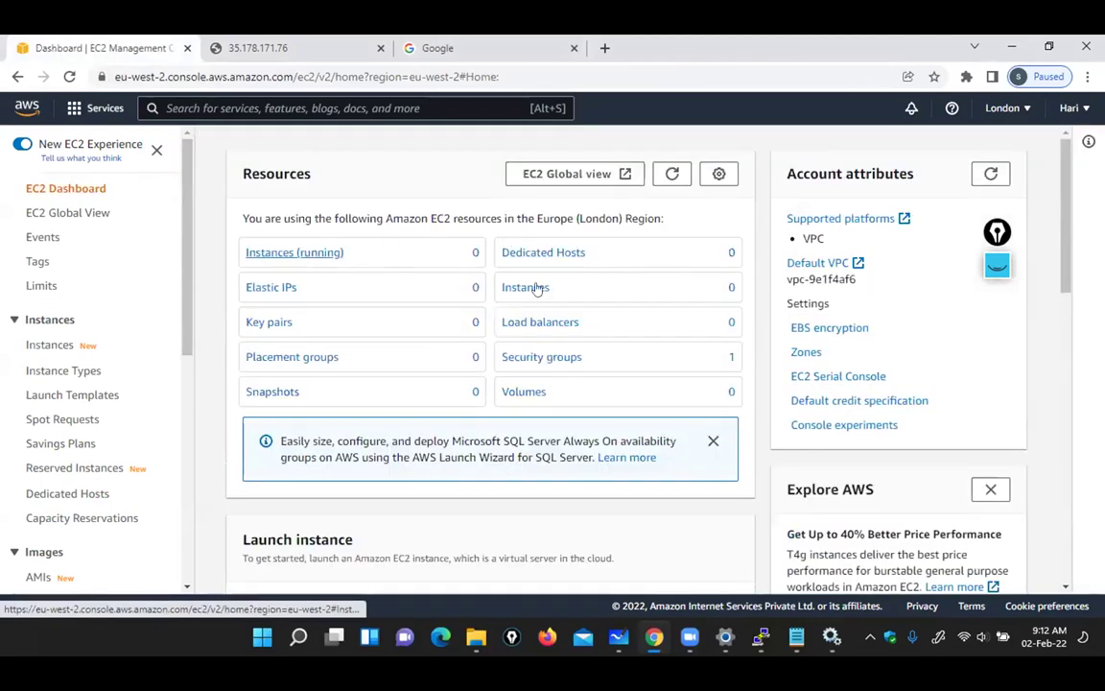
left_click(534, 288)
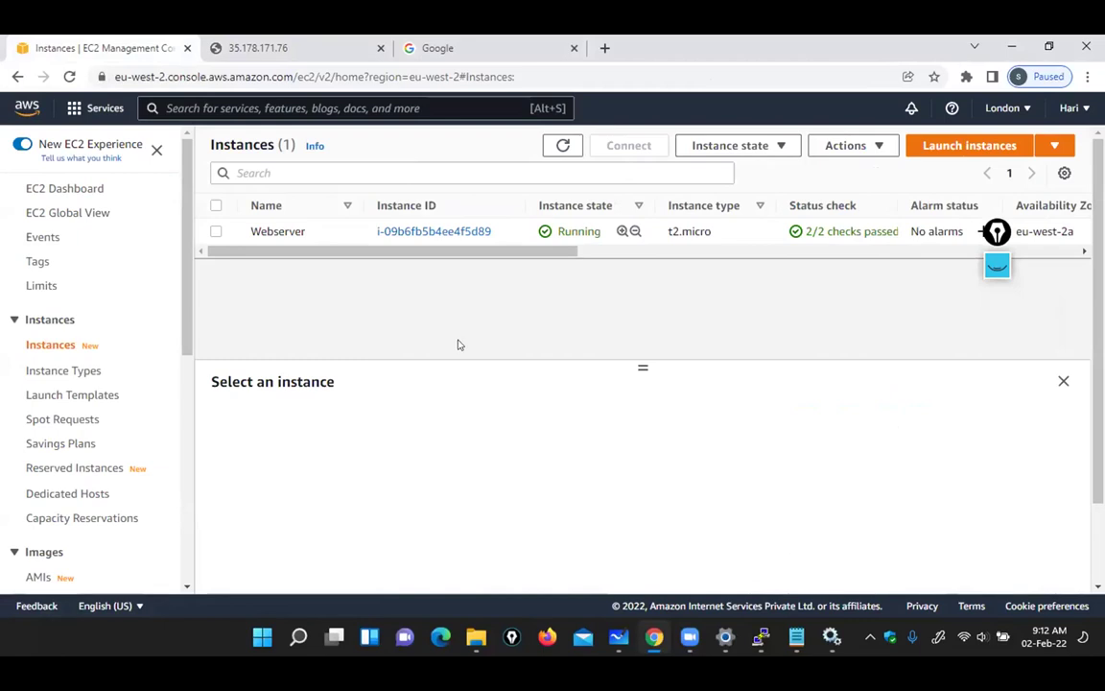
left_click(216, 232)
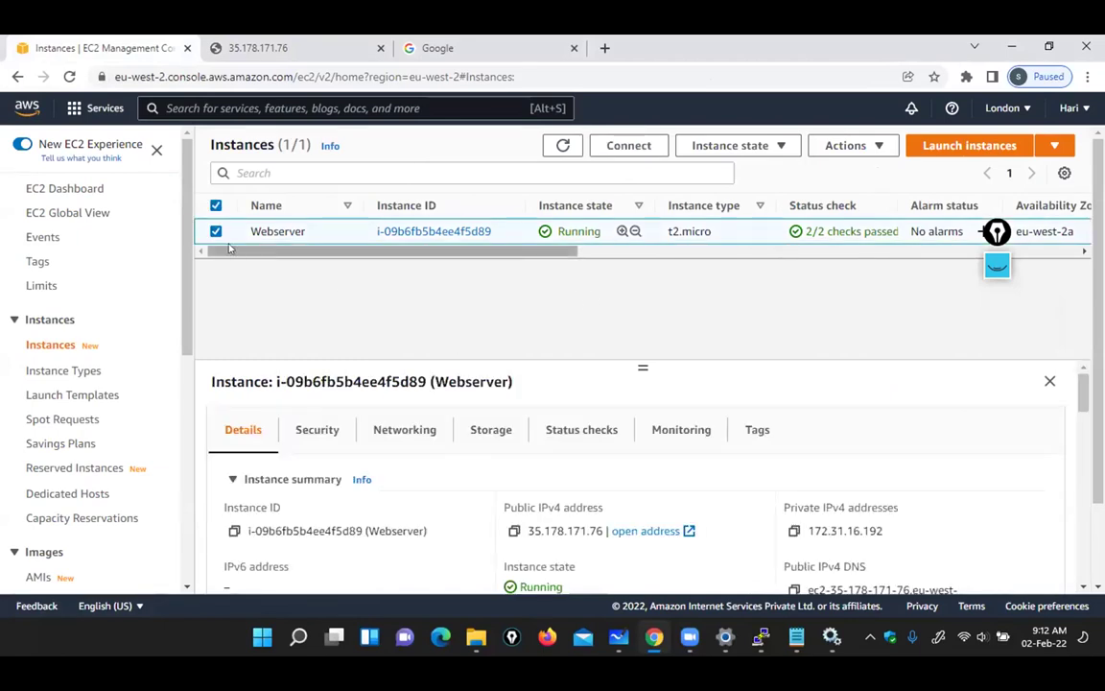
left_click(780, 147)
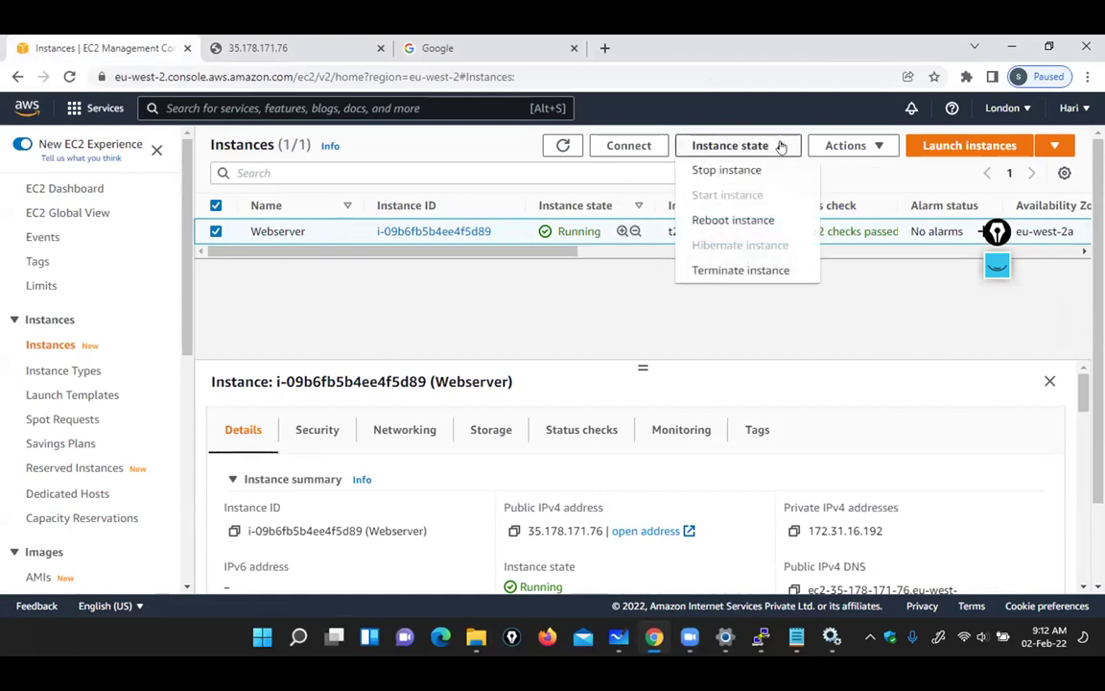
left_click(731, 272)
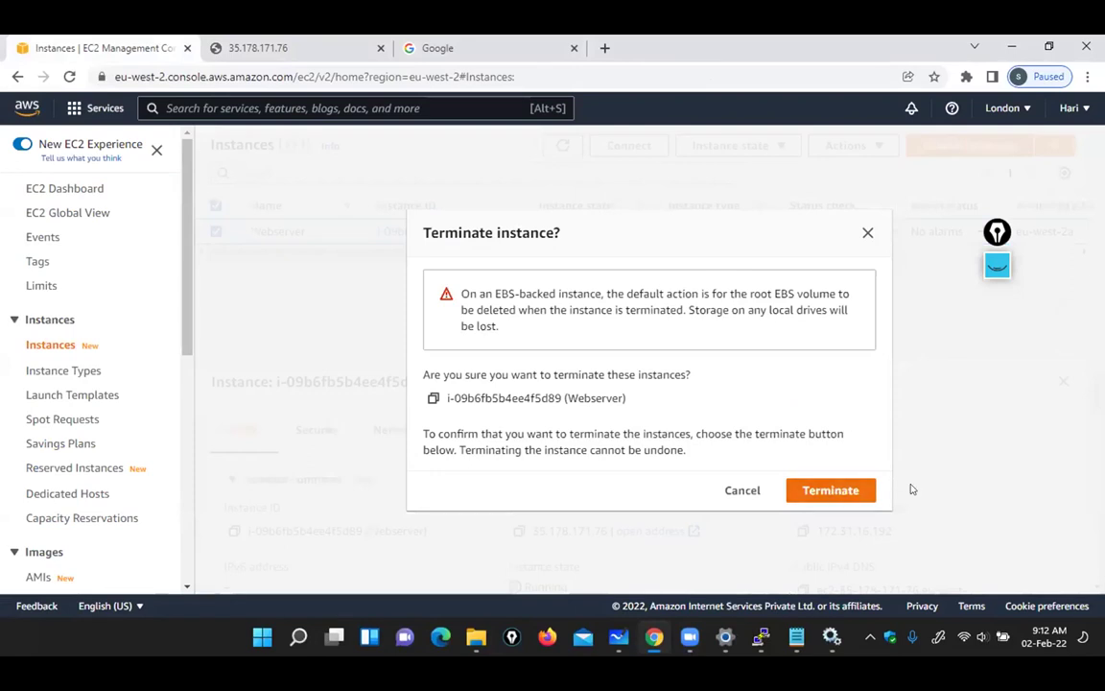
left_click(844, 491)
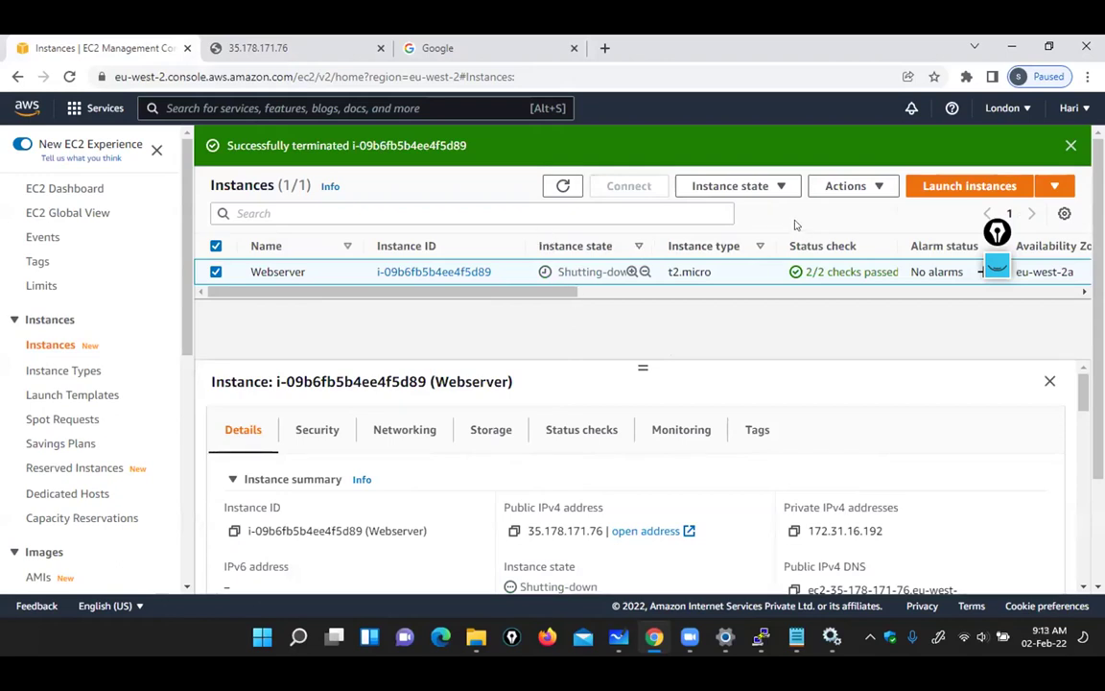
Review the instance state actions for the Webserver instance and refresh the instances list
left_click(781, 187)
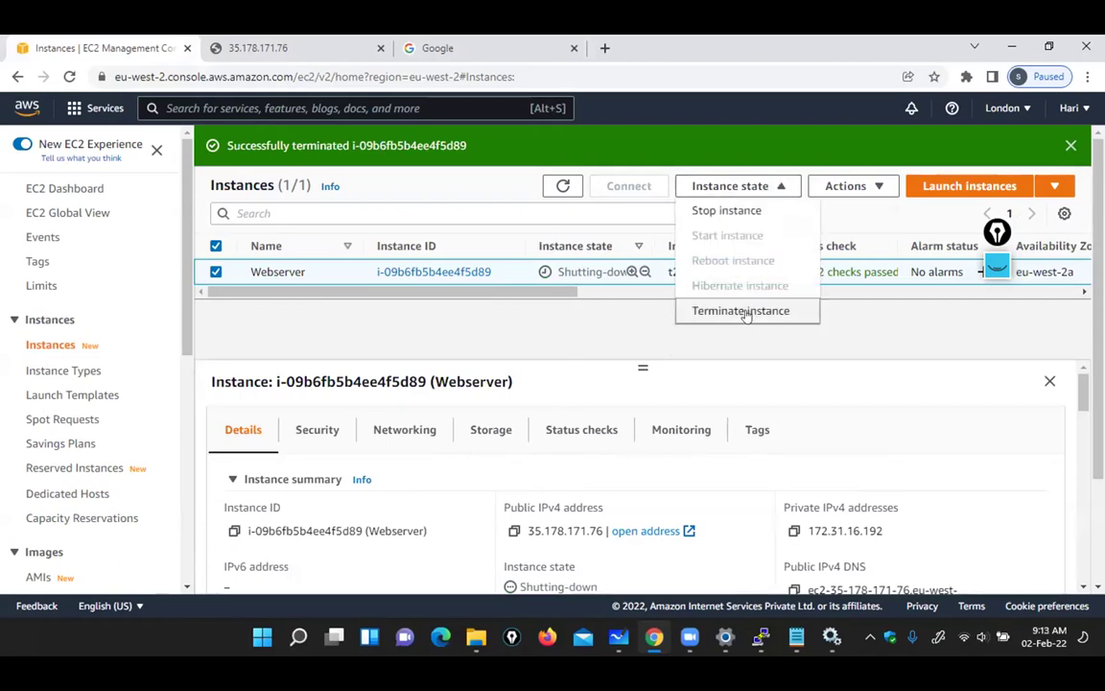
left_click(638, 312)
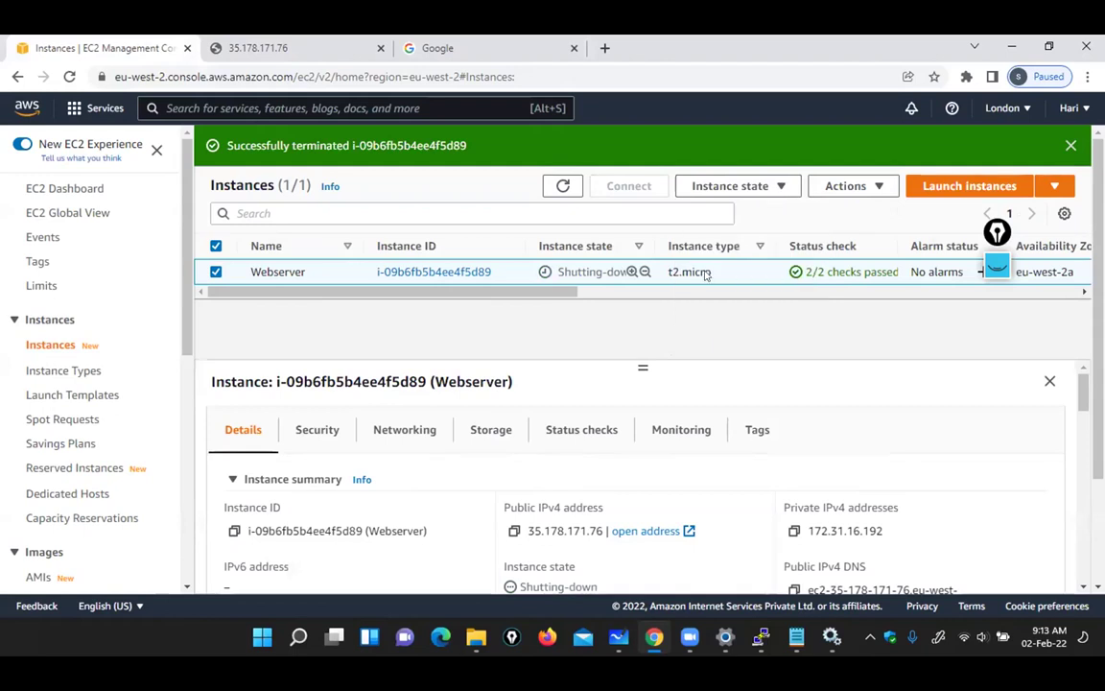
left_click(781, 186)
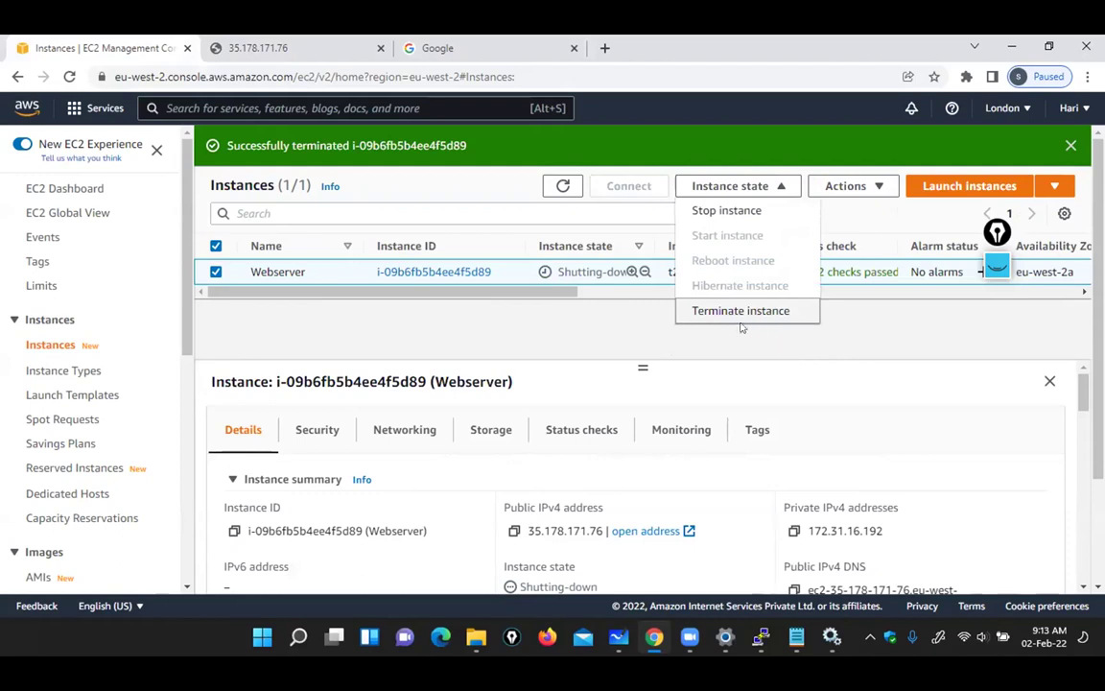
left_click(860, 356)
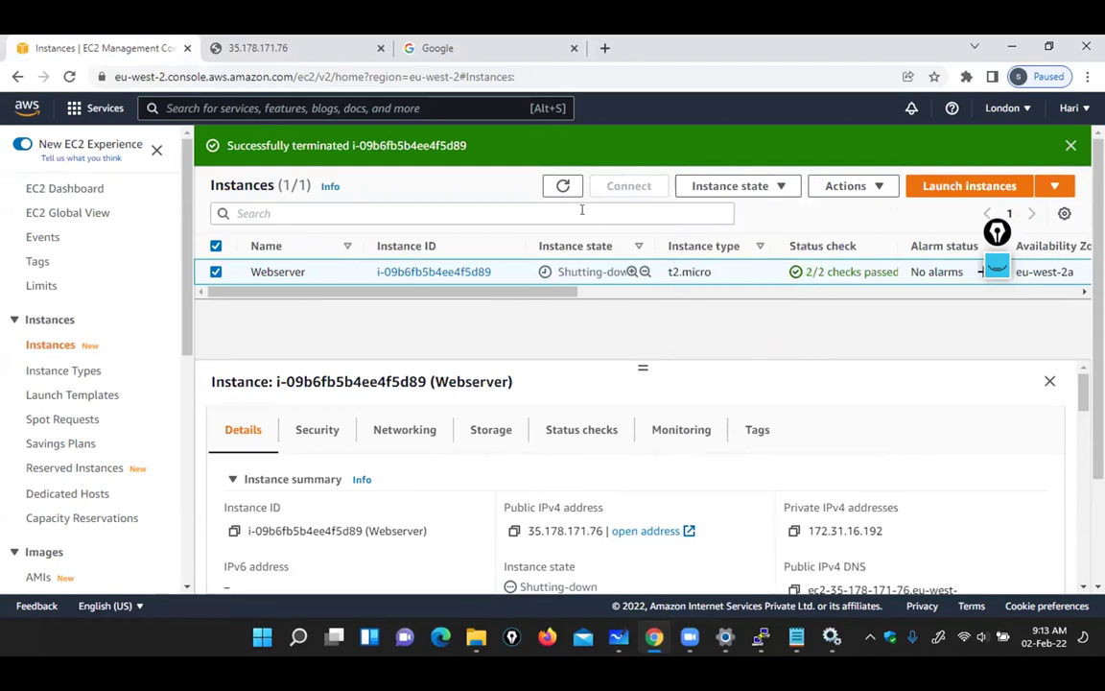
left_click(563, 189)
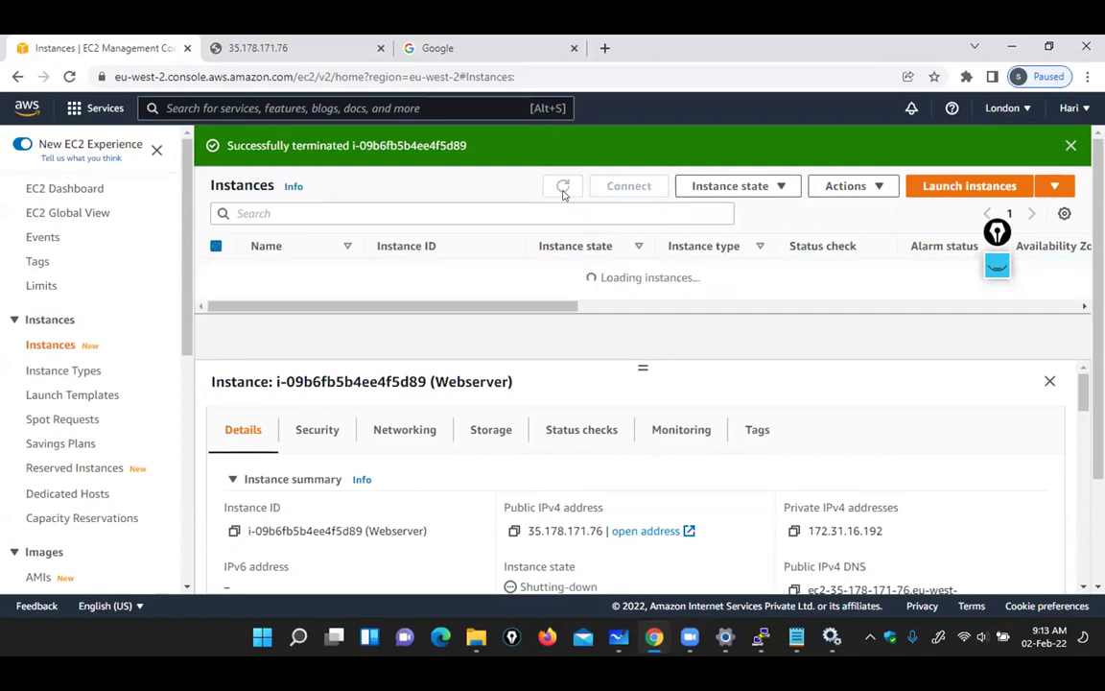
Switch to the Bash file in Notepad to review the httpd web server setup commands and minimize it
mouse_move(831, 641)
left_click(796, 637)
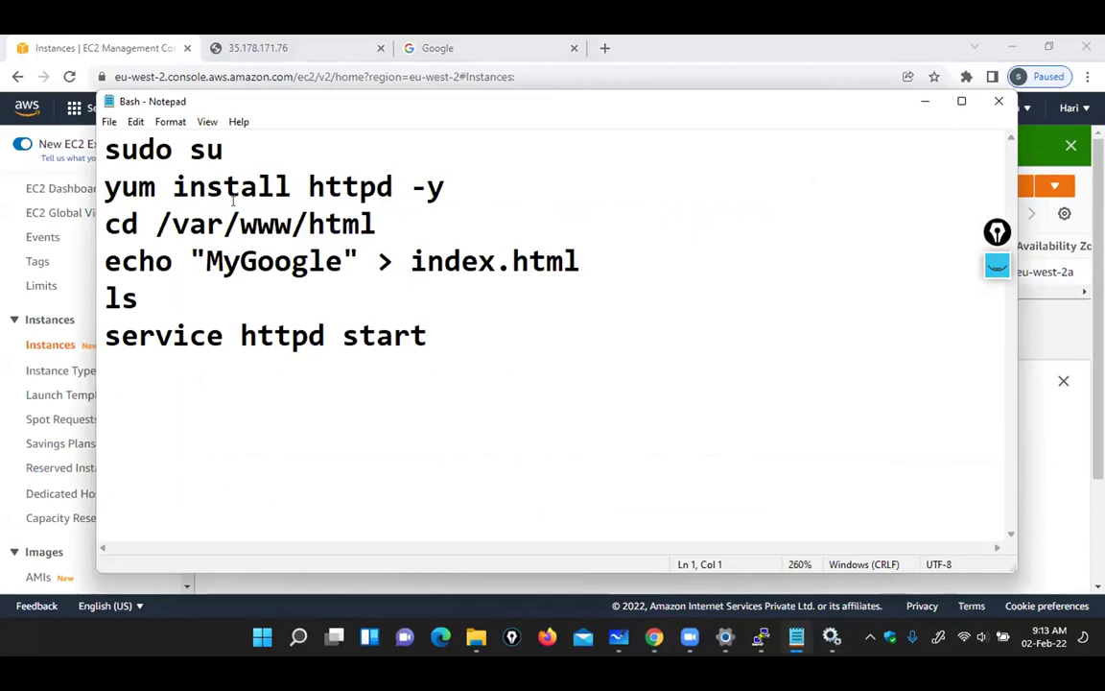
left_click(171, 204)
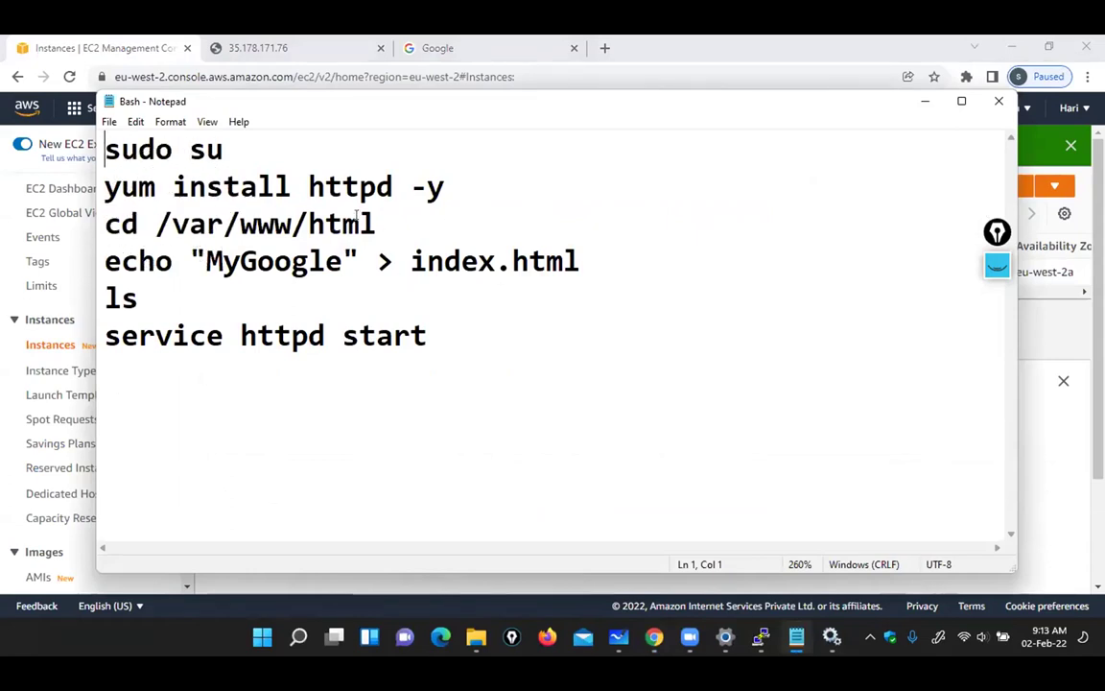
left_click(241, 223)
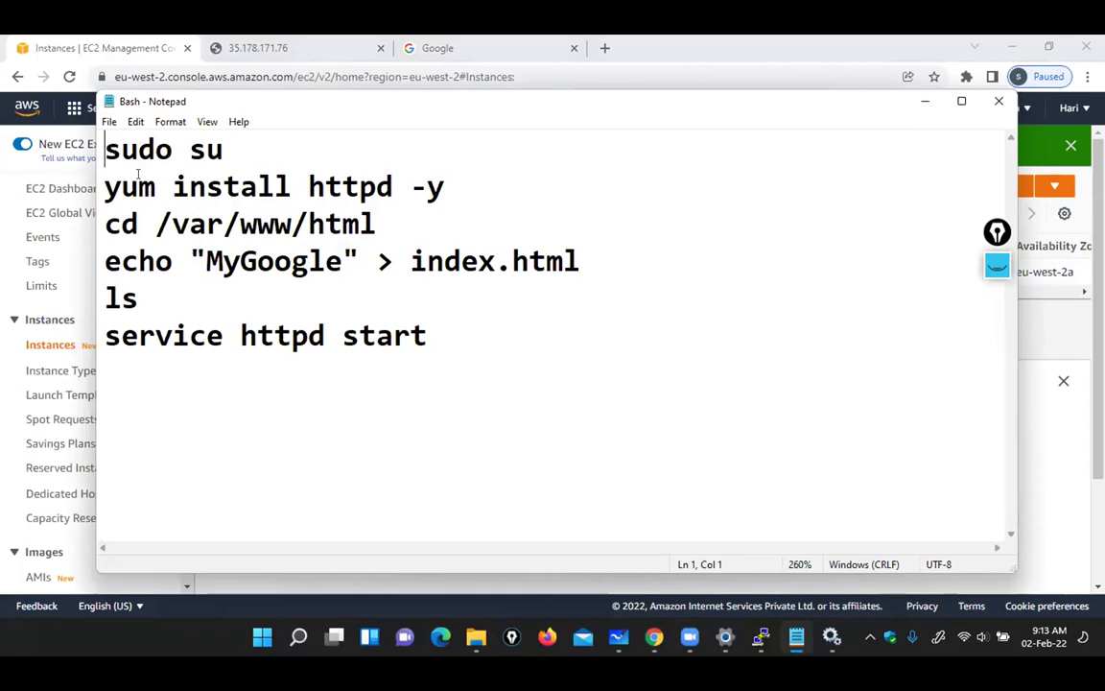
left_click(196, 238)
left_click(925, 101)
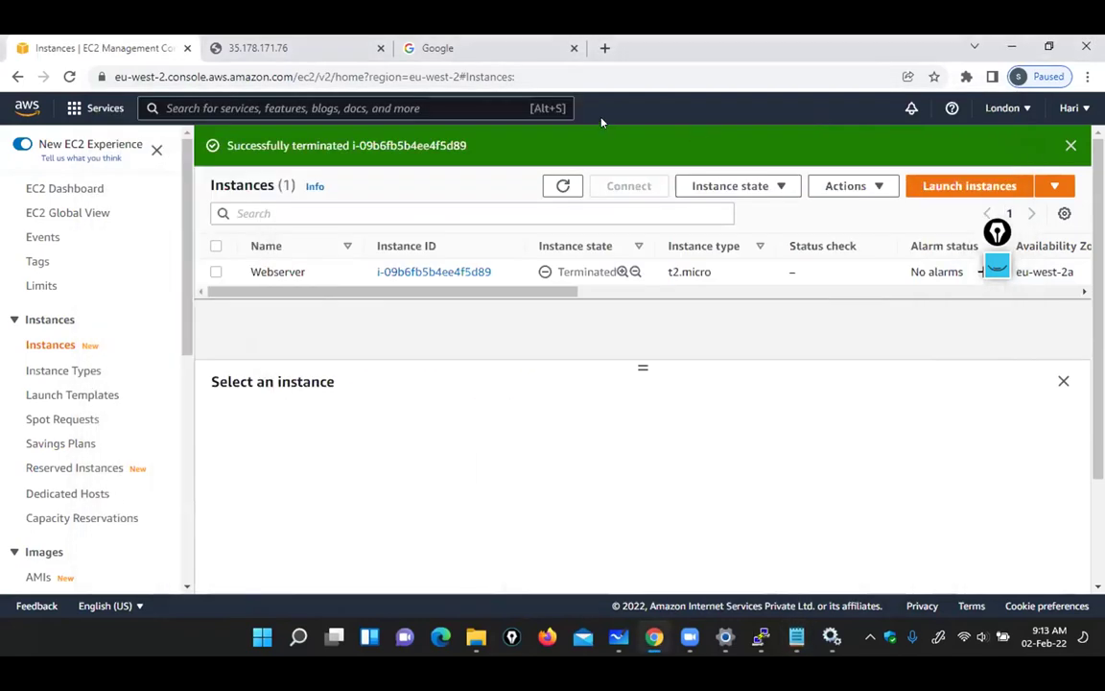
Close the Google tab, reload the 35.178.171.76 web page to check the terminated server, and close its tab
left_click(508, 69)
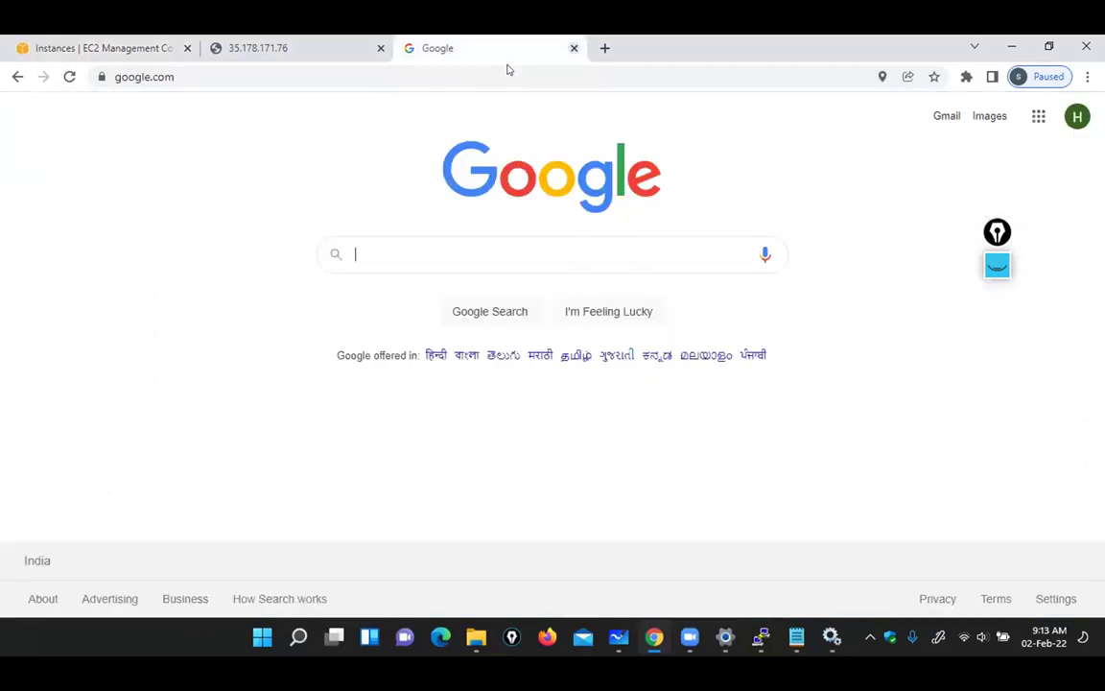
key("ctrl+w")
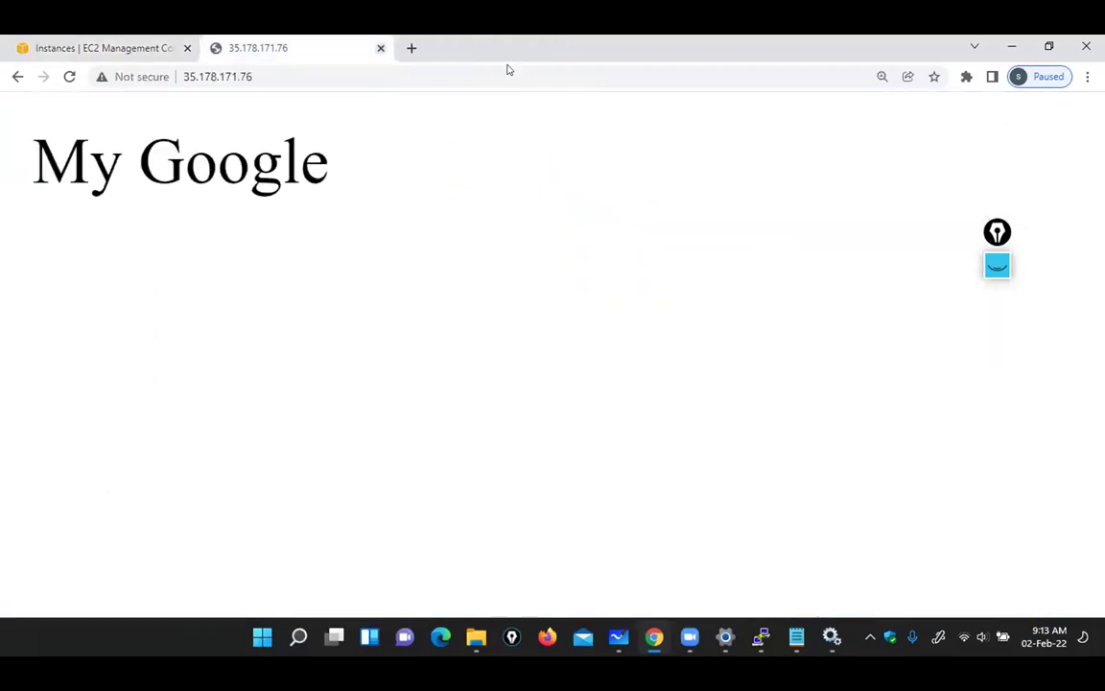
left_click(69, 77)
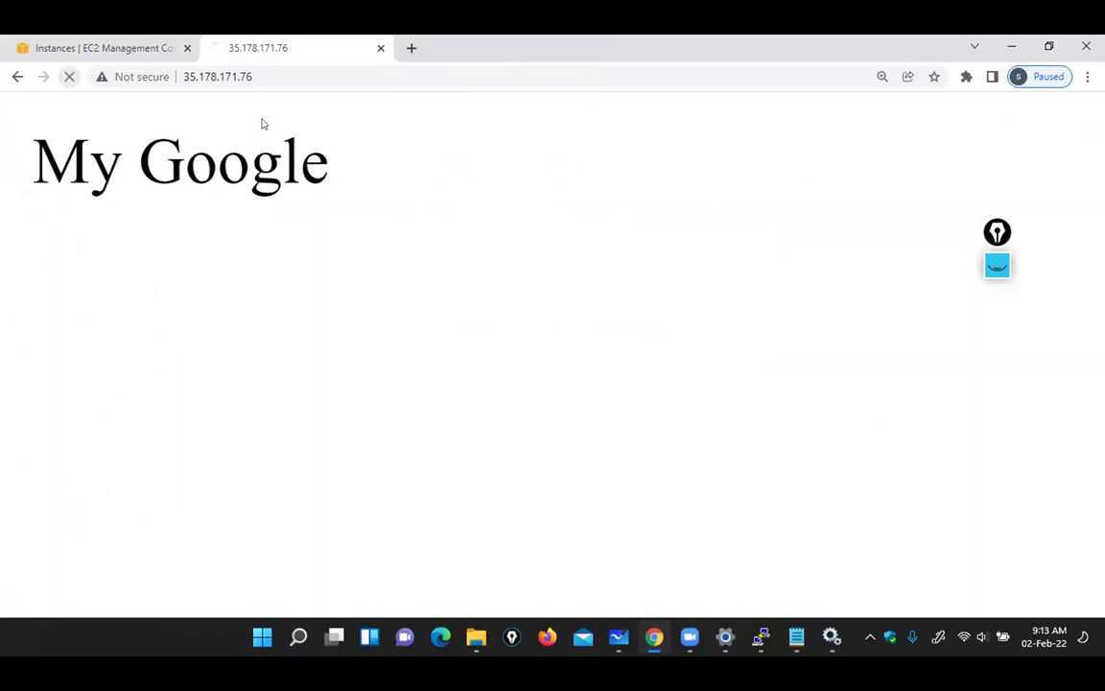
left_click(380, 48)
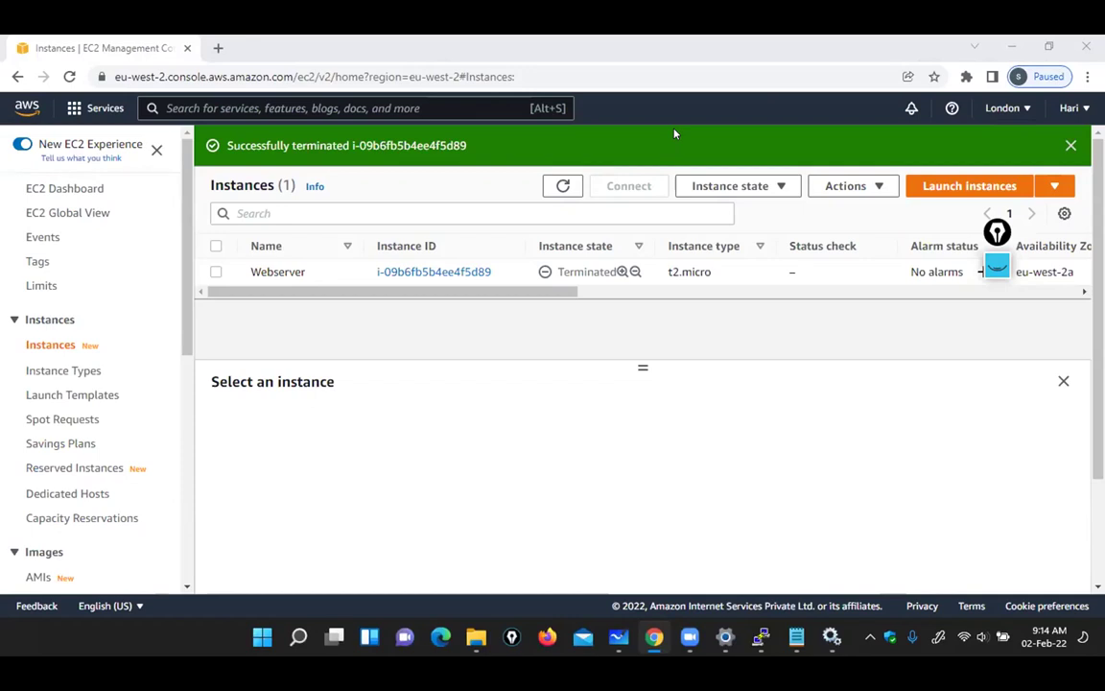
Switch to the Webserver's PuTTY session from the desktop to check its disconnected connection, and return to the desktop
key("super+d")
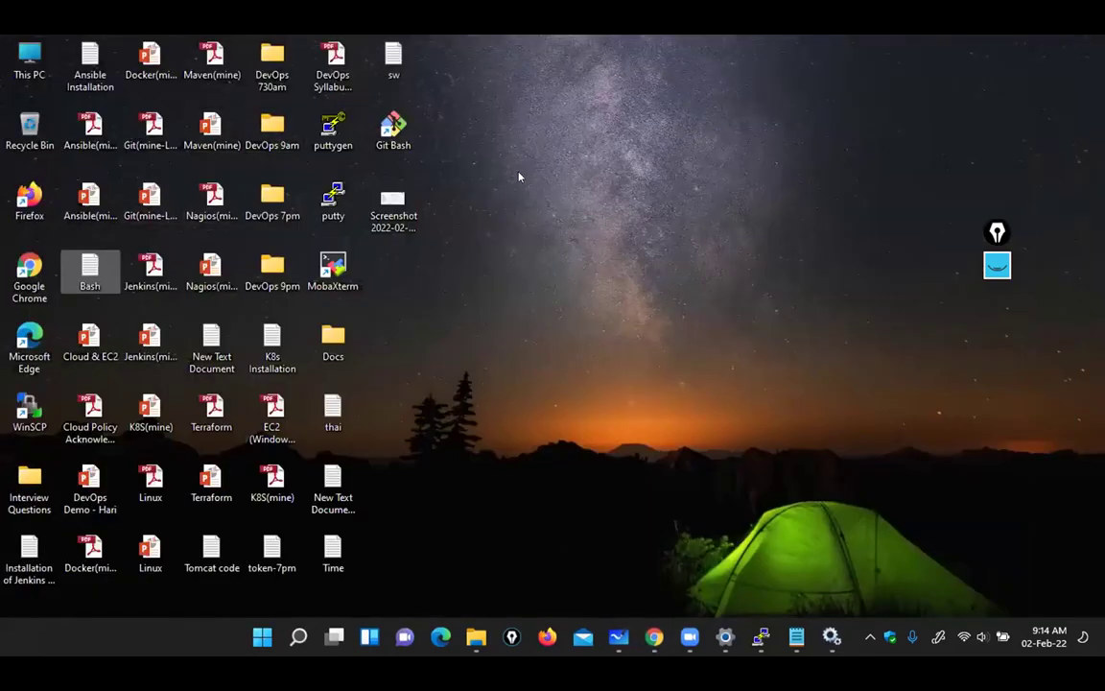
left_click(761, 637)
left_click(134, 159)
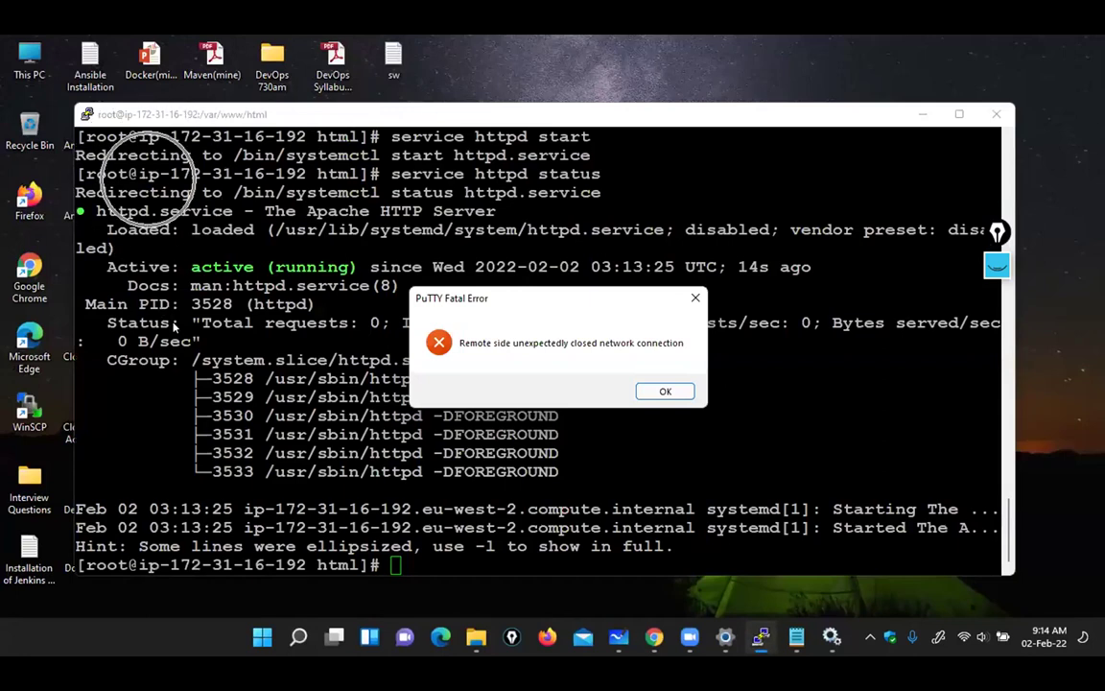
left_click(146, 403)
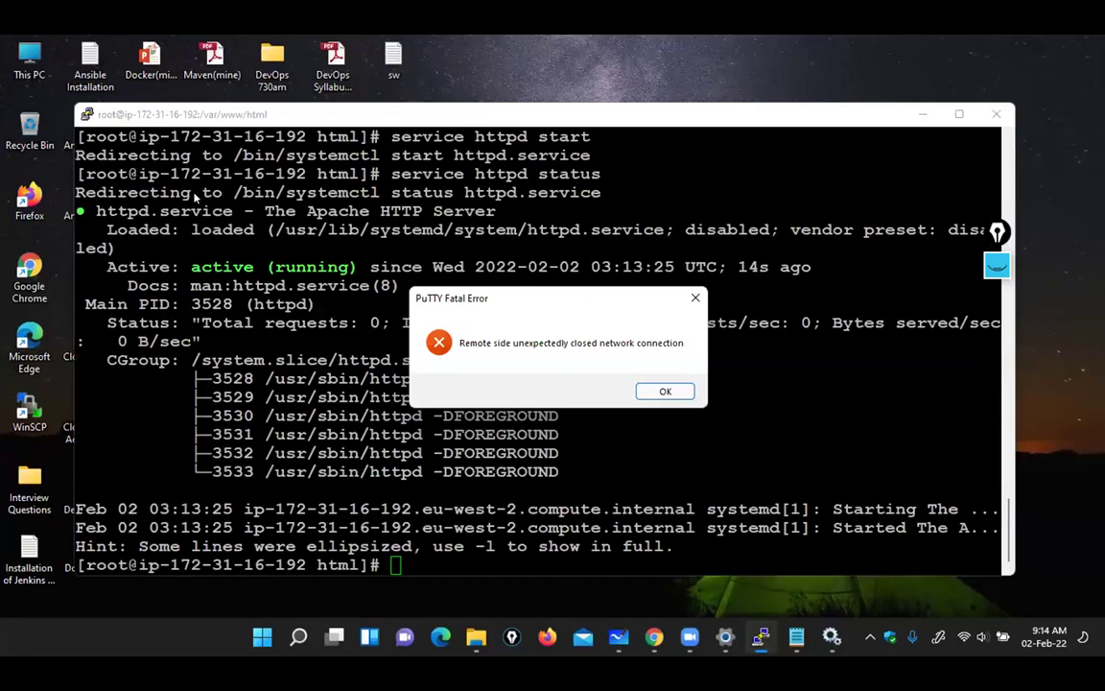
left_click(191, 356)
key("Return")
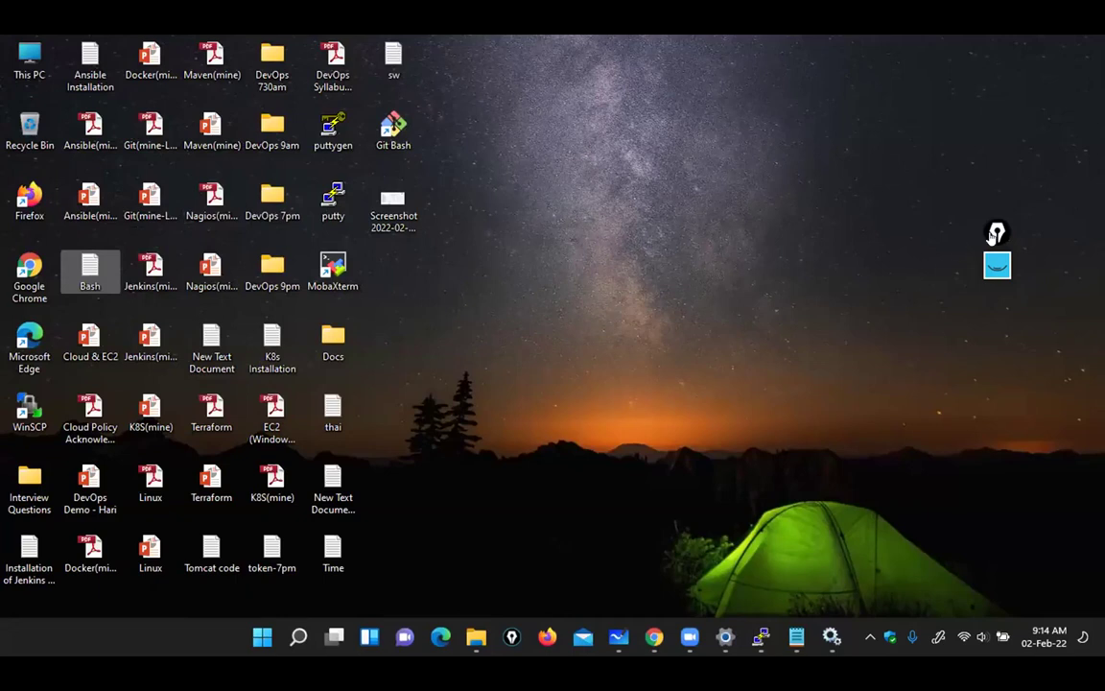
left_click_drag(997, 232, 1006, 215)
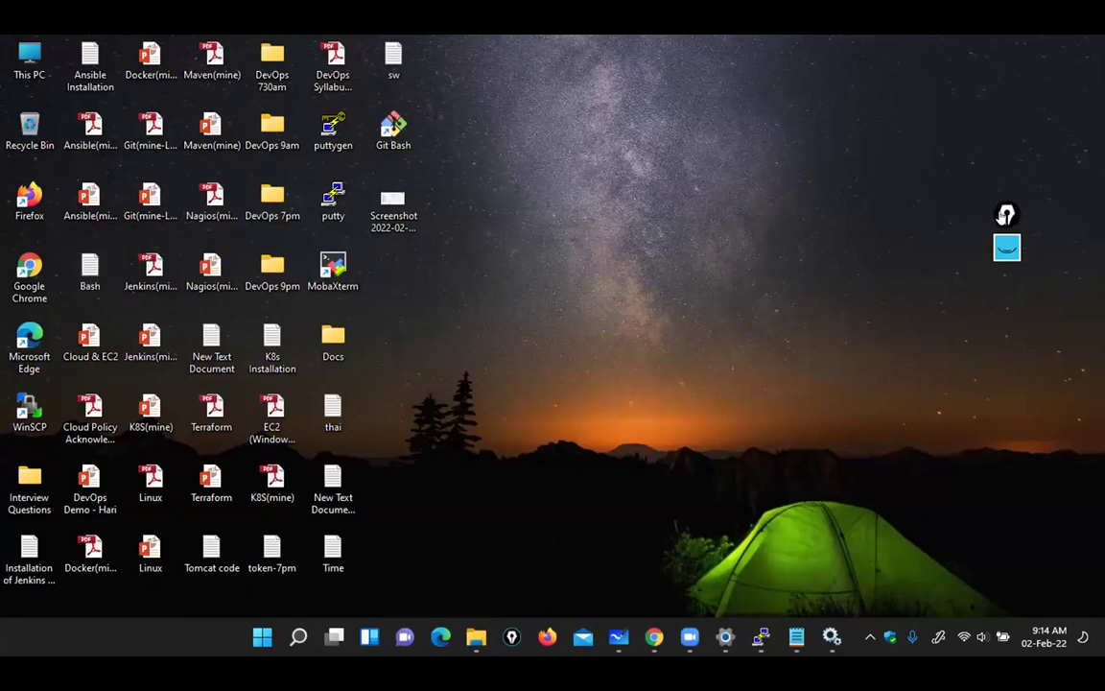